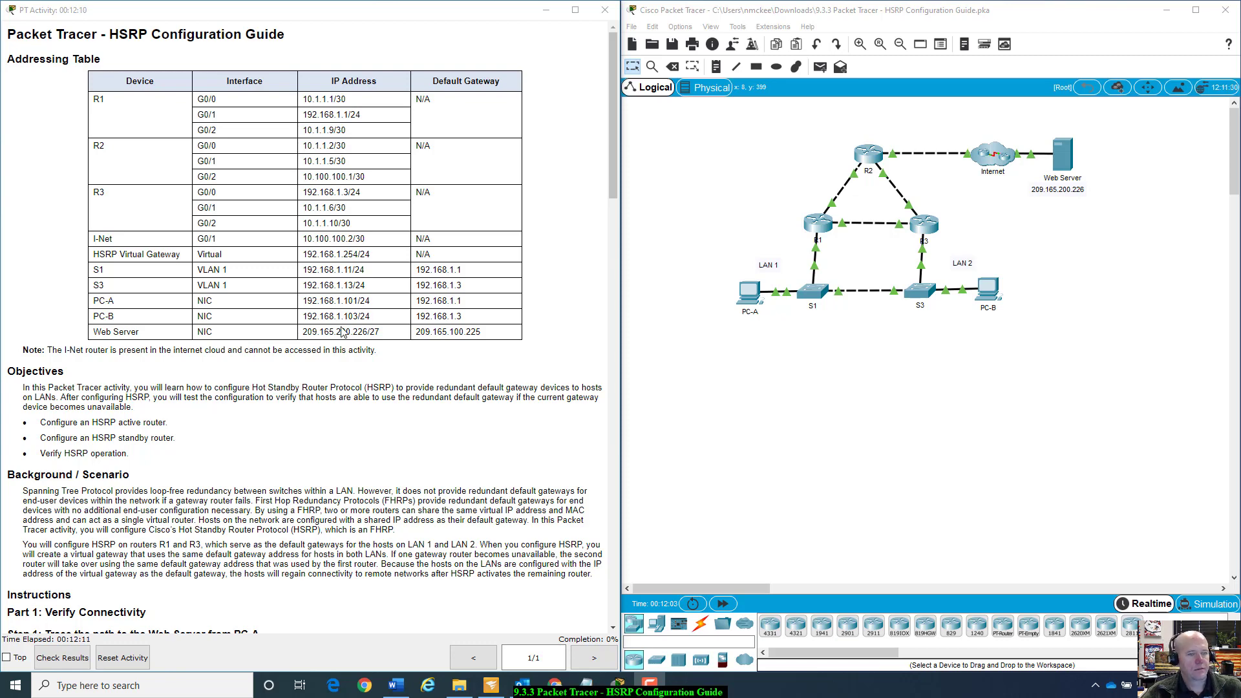
# - Examine the addressing table, focusing on the address assigned to R1's G0/0 interface, and relate it to the topology
pyautogui.scroll(-1, 306, 354)
pyautogui.scroll(-1, 186, 349)
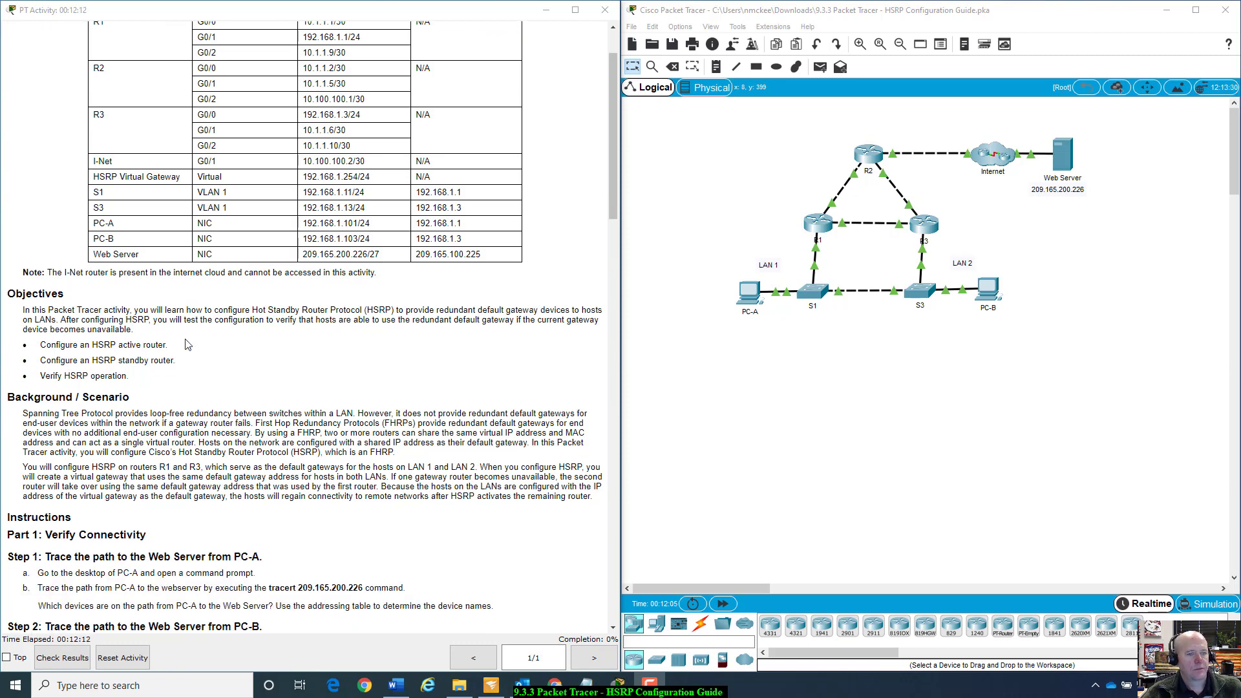
pyautogui.scroll(1, 186, 344)
pyautogui.scroll(-1, 186, 345)
pyautogui.scroll(2, 299, 262)
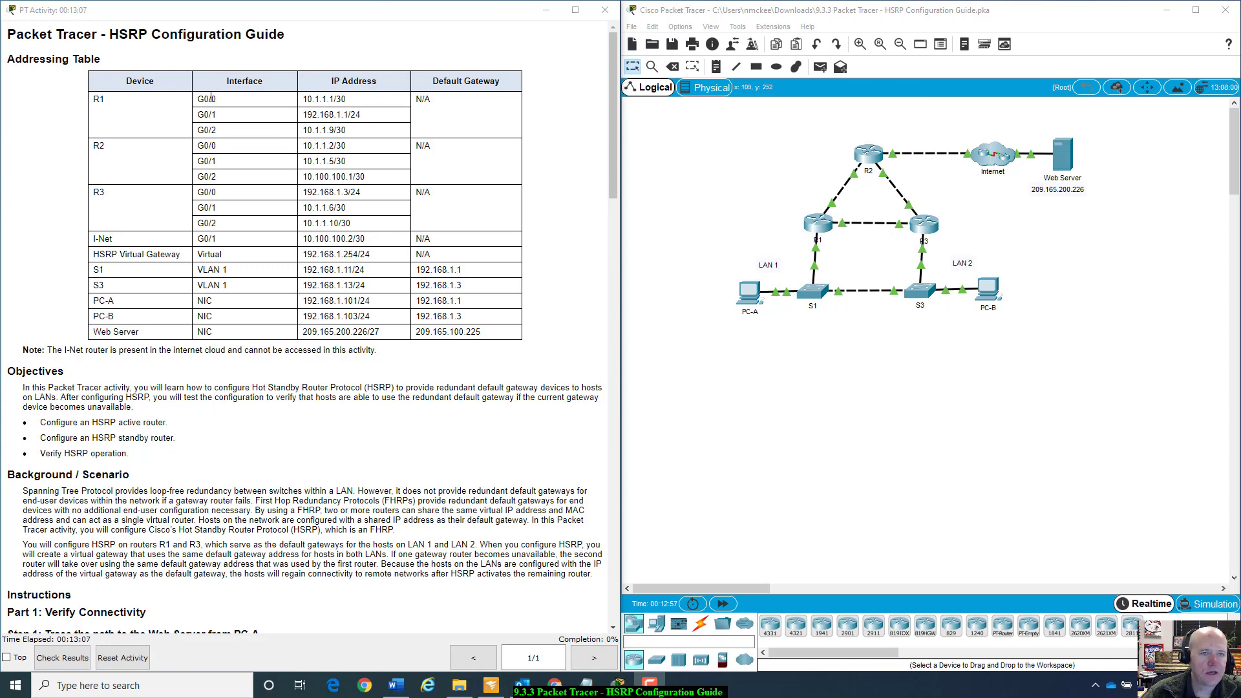
pyautogui.moveTo(203, 99); pyautogui.dragTo(381, 110)
pyautogui.click(381, 110)
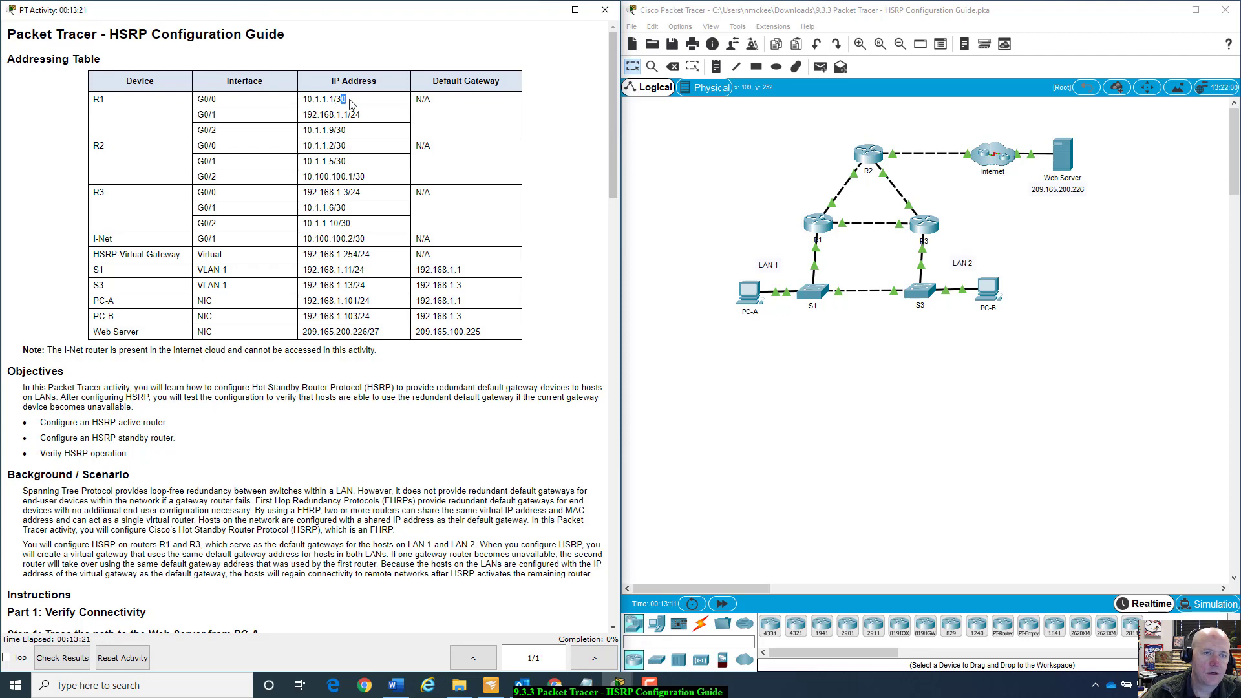
pyautogui.moveTo(353, 102); pyautogui.dragTo(301, 107)
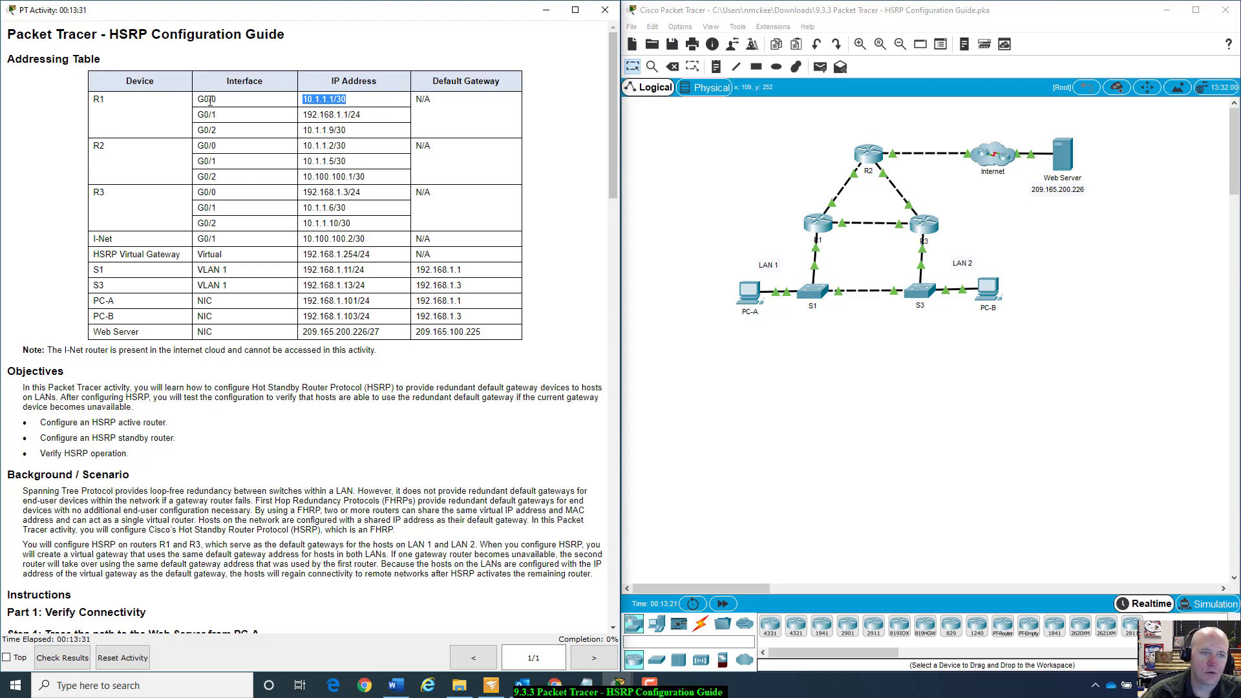
pyautogui.click(886, 364)
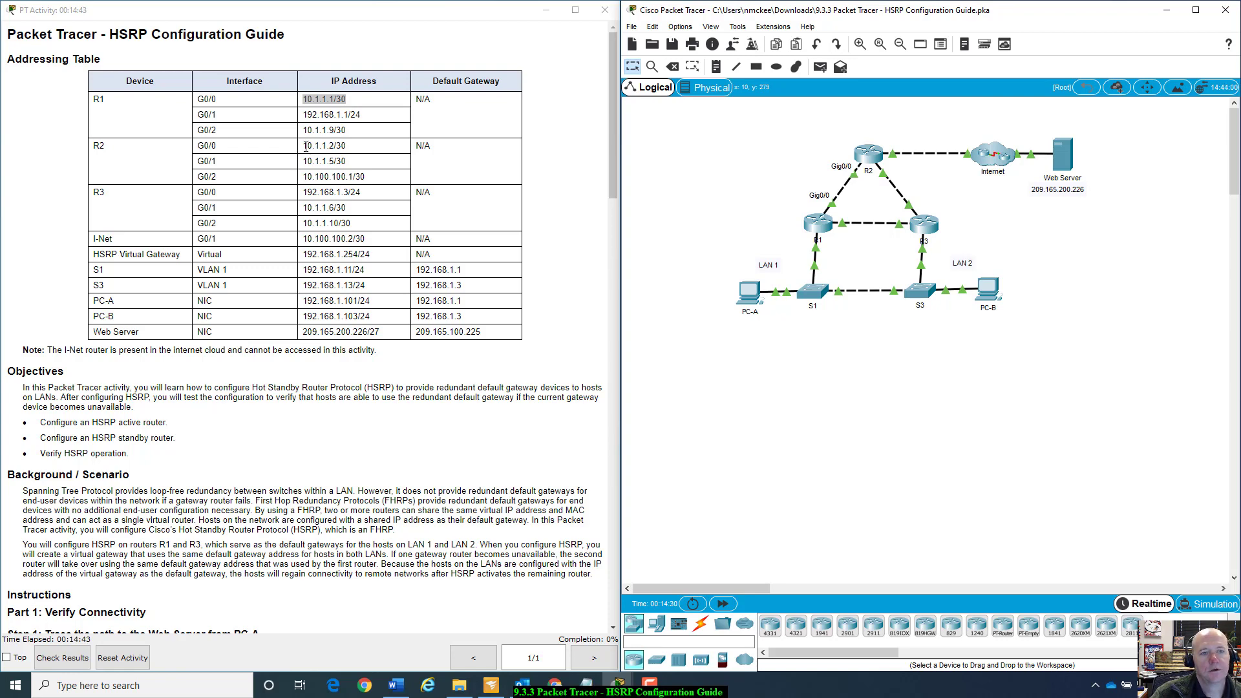
# - Compare the point-to-point /30 addresses of routers R1, R2 and R3 in the addressing table
pyautogui.moveTo(304, 146); pyautogui.dragTo(347, 150)
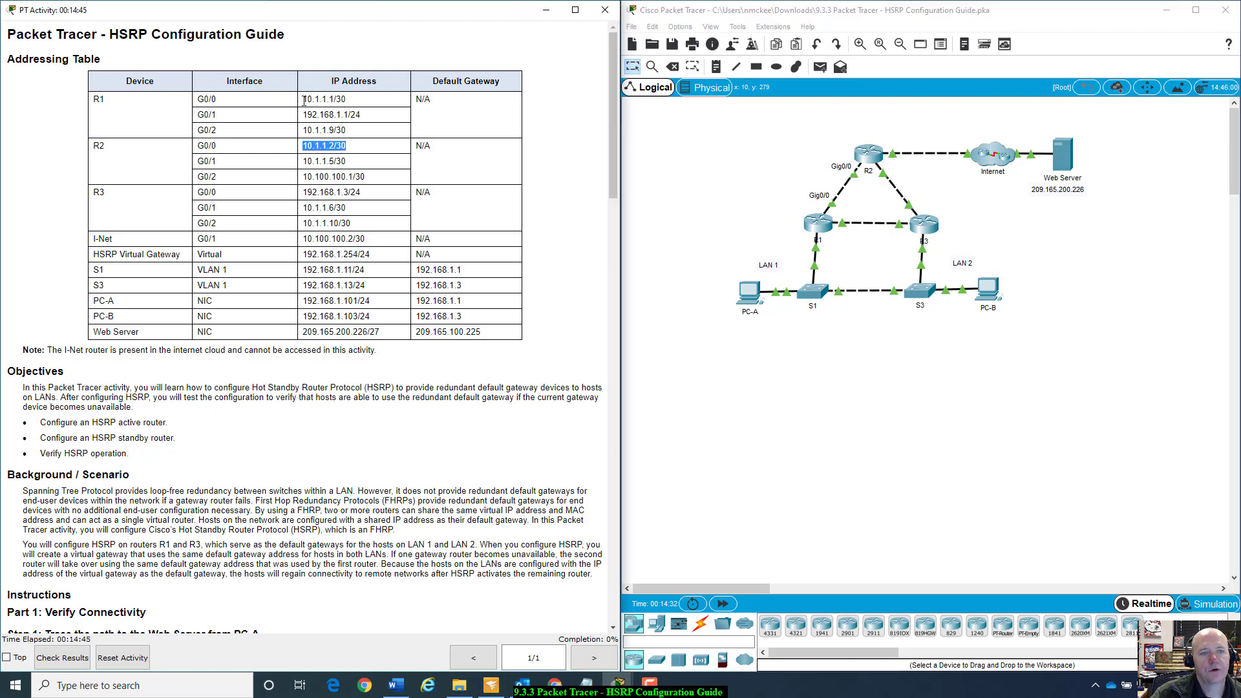
pyautogui.moveTo(305, 101); pyautogui.dragTo(353, 101)
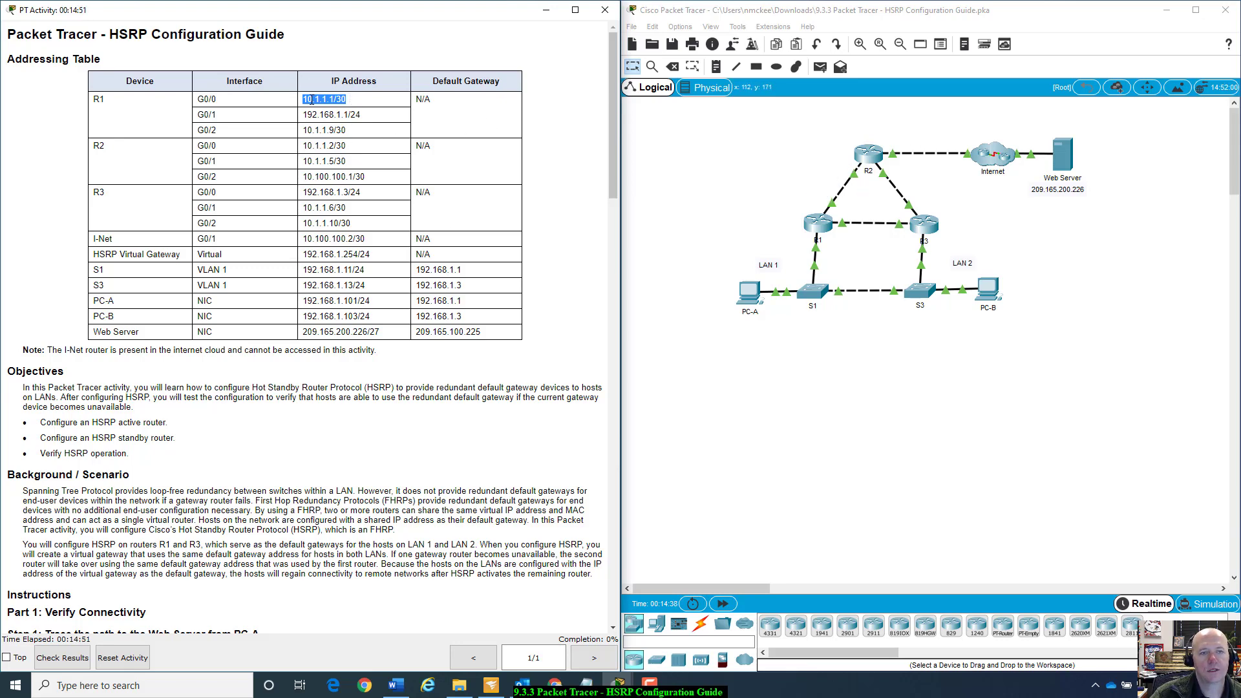
pyautogui.moveTo(303, 147); pyautogui.dragTo(358, 165)
pyautogui.click(350, 149)
pyautogui.click(354, 161)
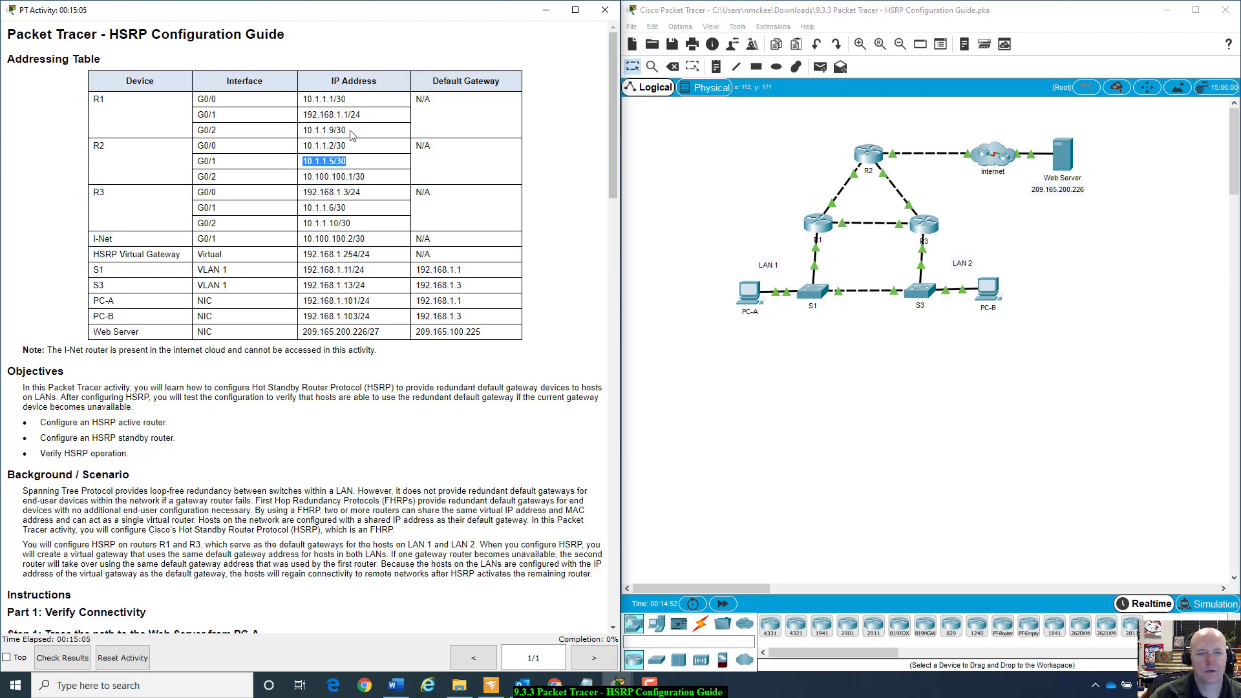
pyautogui.click(342, 174)
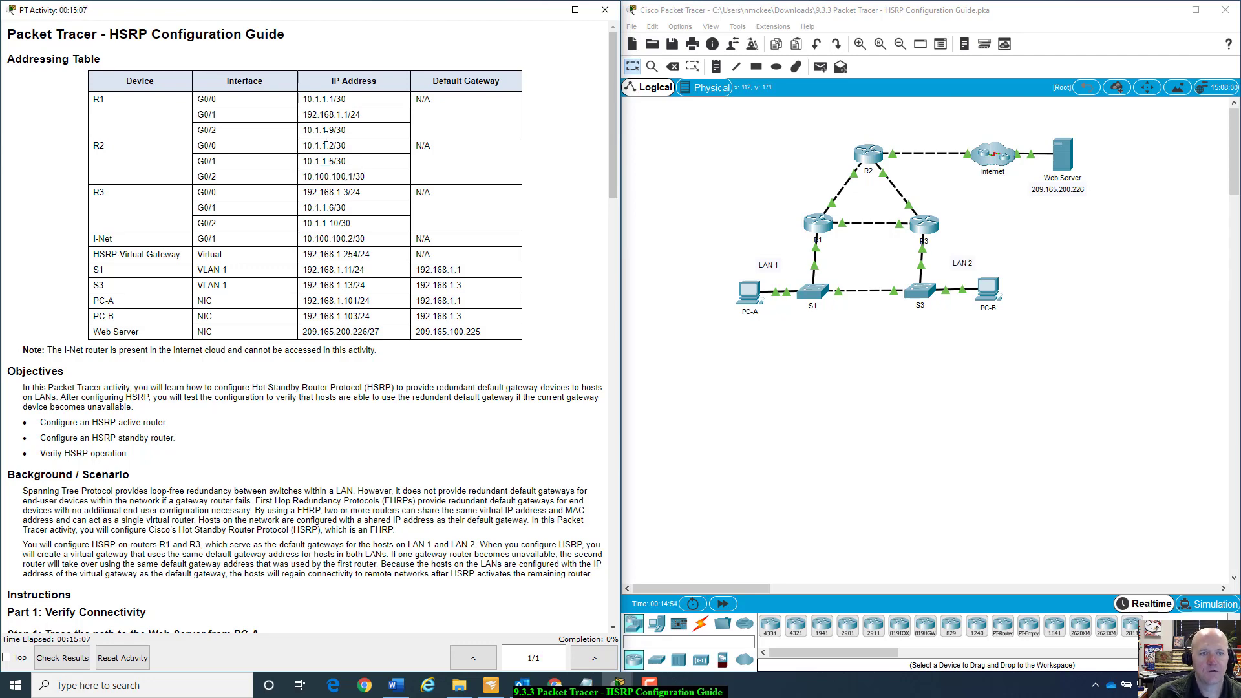
pyautogui.moveTo(302, 99); pyautogui.dragTo(382, 178)
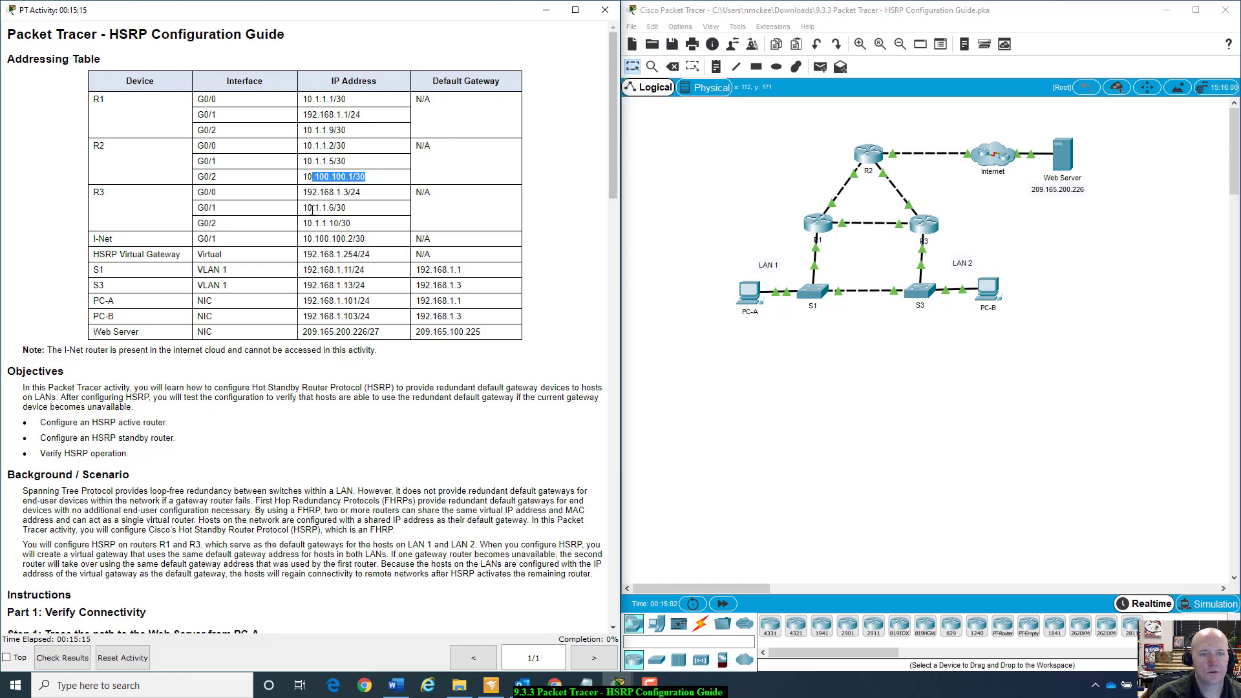
pyautogui.moveTo(313, 207); pyautogui.dragTo(372, 231)
pyautogui.click(369, 232)
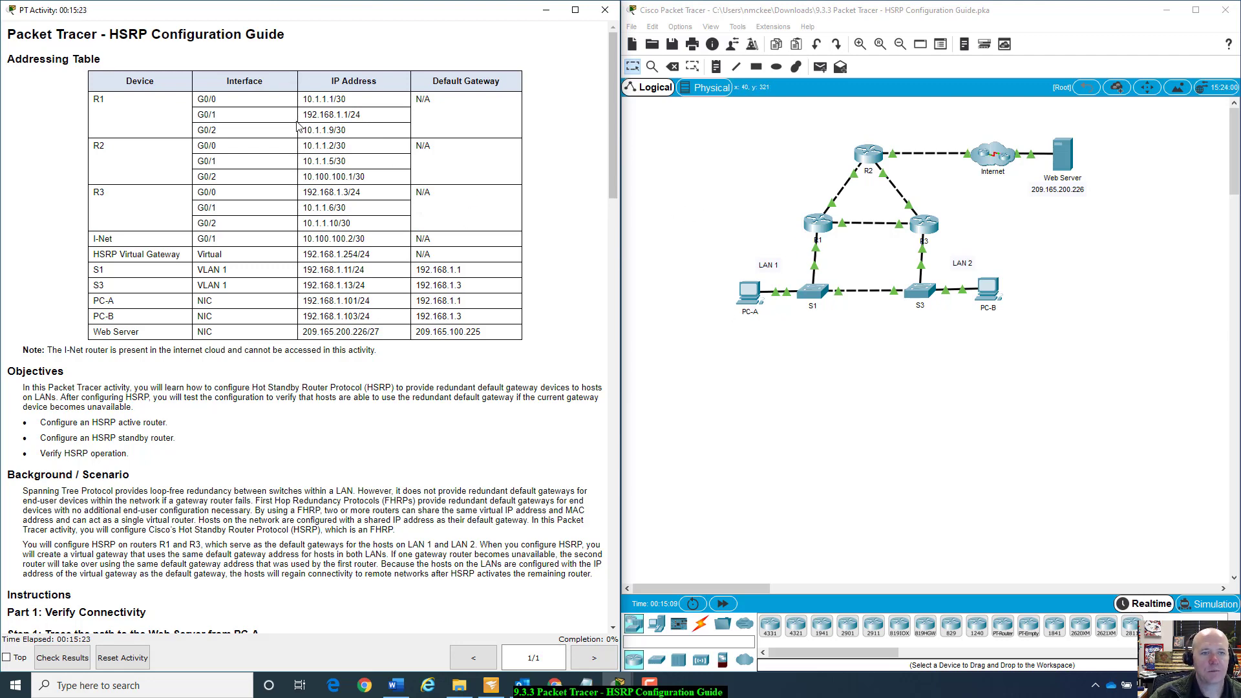
# - Review the addresses of R1's G0/1 interface, the HSRP virtual gateway, the switches, the PCs and the Web Server
pyautogui.moveTo(305, 113); pyautogui.dragTo(367, 122)
pyautogui.click(367, 122)
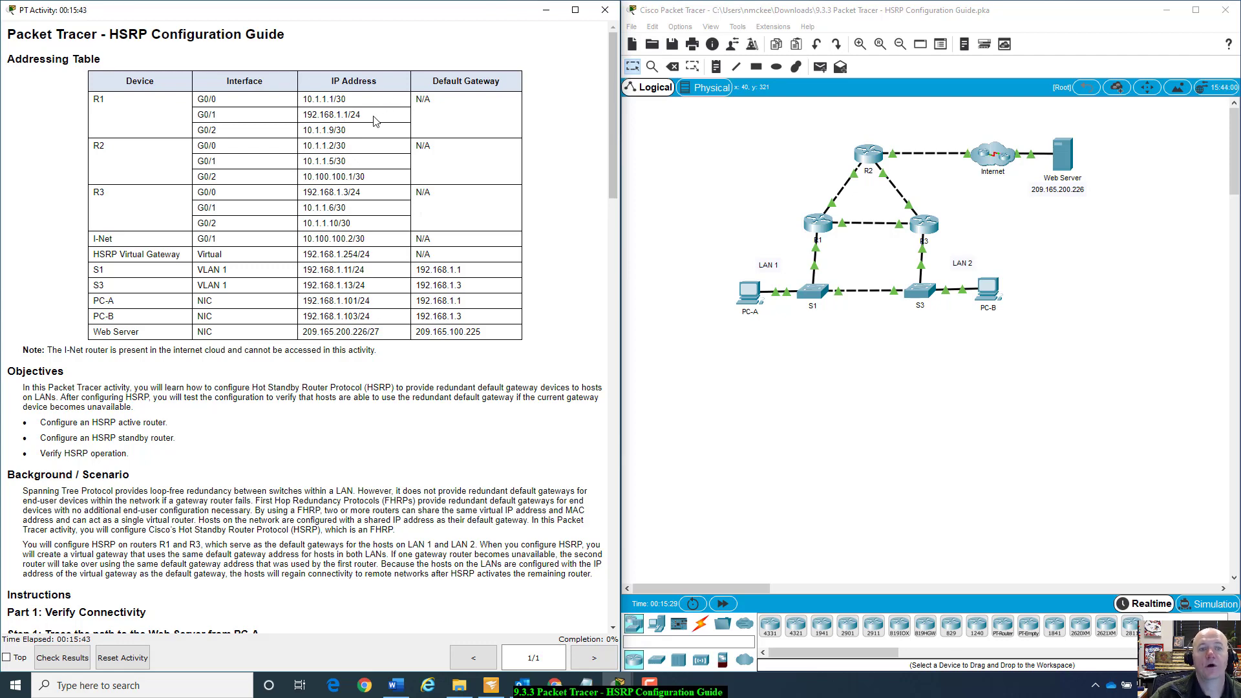
pyautogui.moveTo(373, 117); pyautogui.dragTo(303, 115)
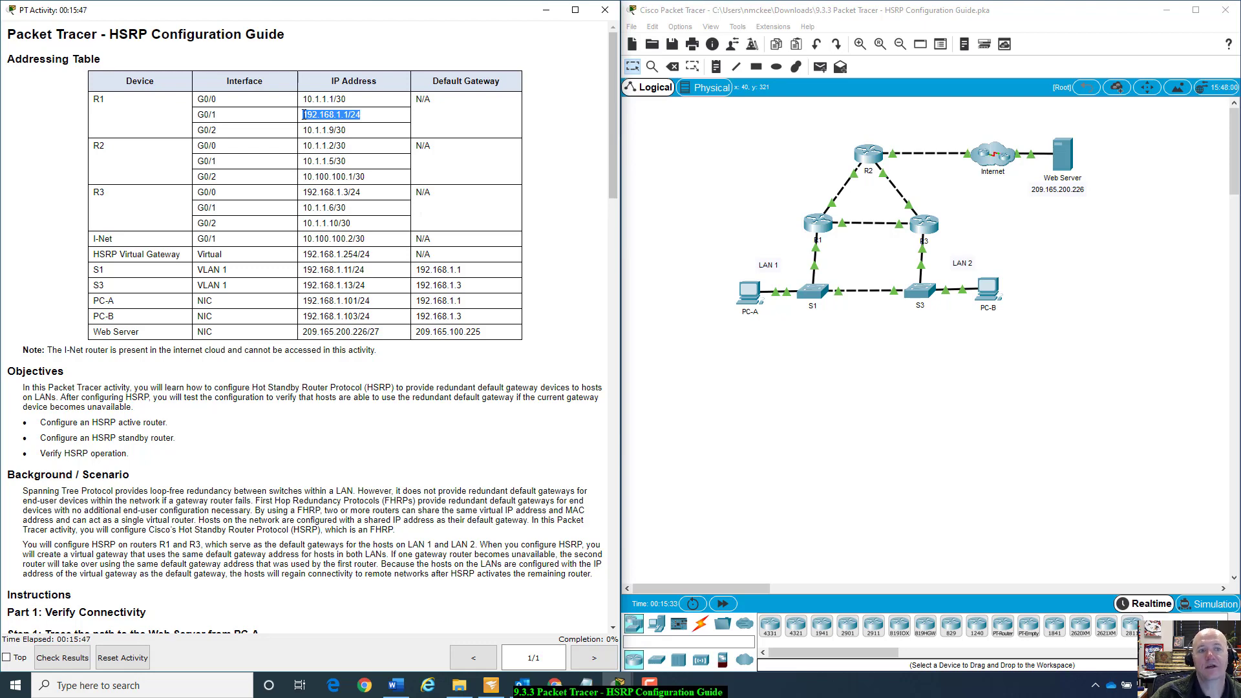
pyautogui.click(386, 120)
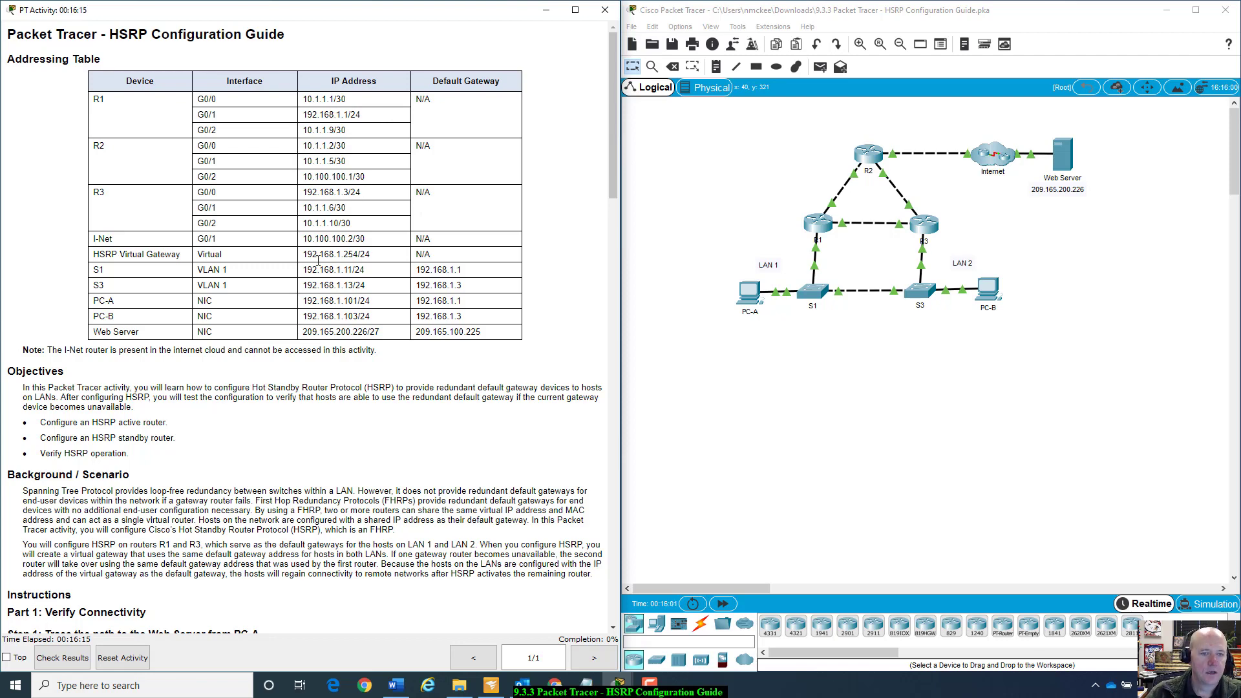
pyautogui.moveTo(302, 256); pyautogui.dragTo(381, 323)
pyautogui.click(385, 321)
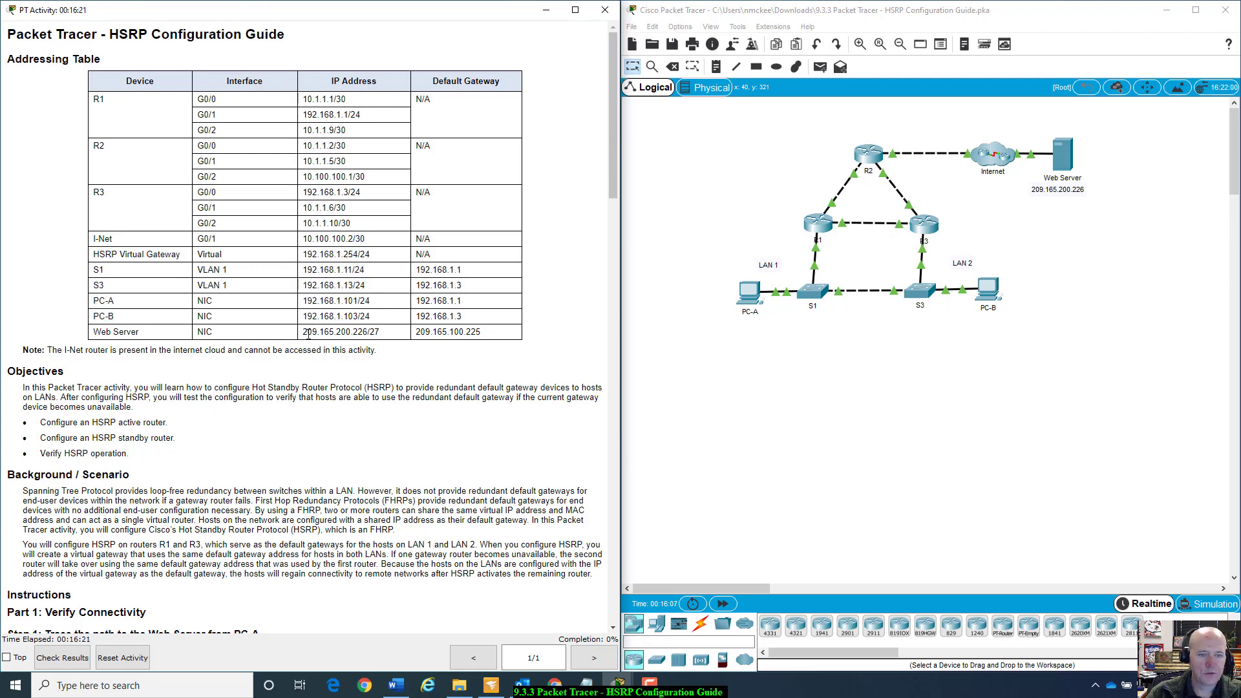
pyautogui.moveTo(304, 332); pyautogui.dragTo(387, 332)
pyautogui.click(391, 332)
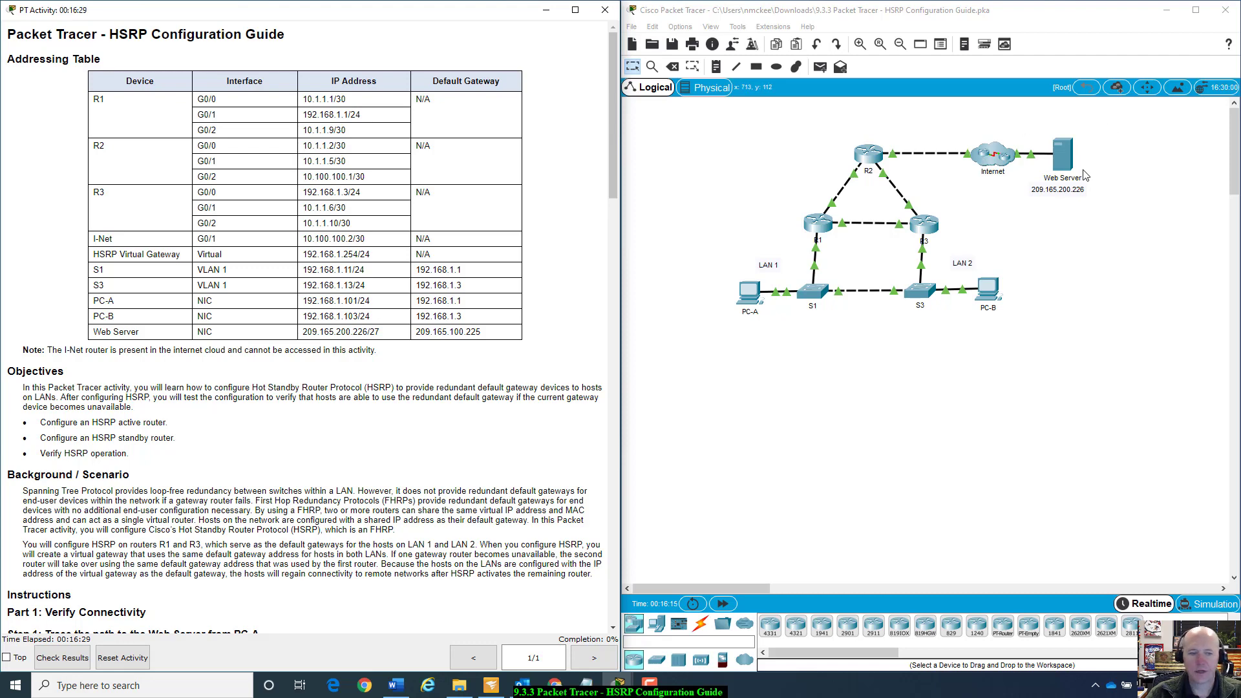
# - Read the I-Net router entry and note, the objectives, the scenario and the Part 1 connectivity instructions
pyautogui.scroll(-3, 258, 414)
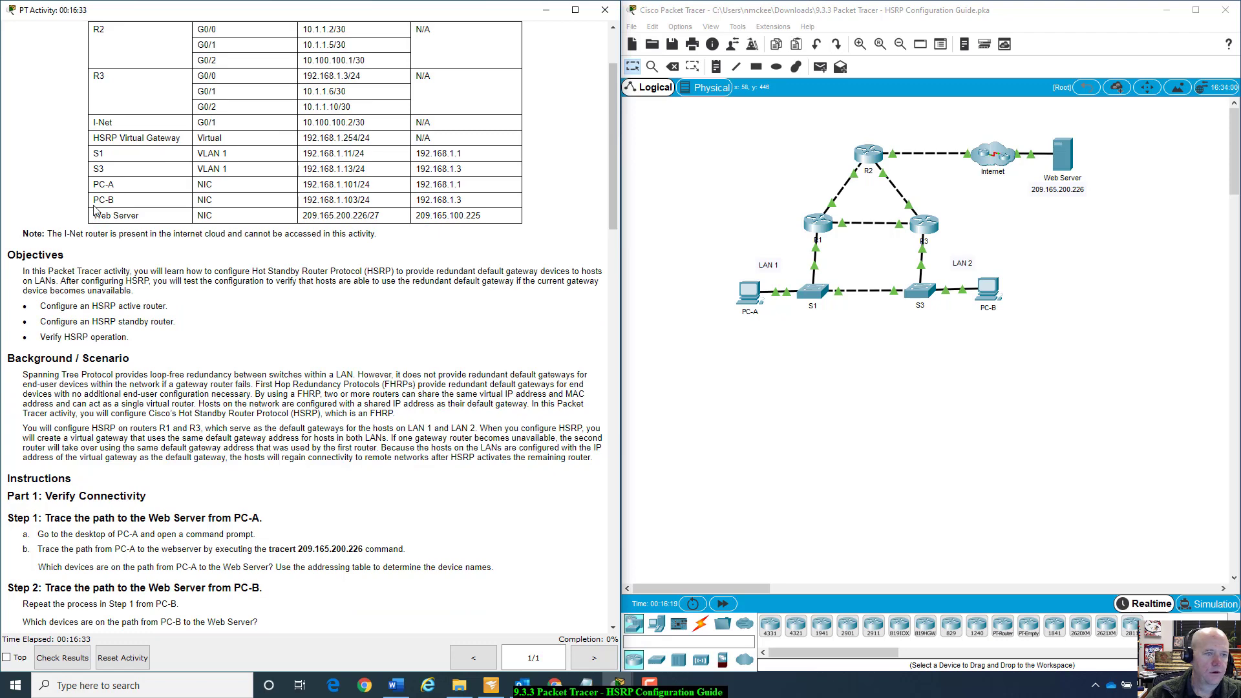
pyautogui.moveTo(96, 113); pyautogui.dragTo(437, 123)
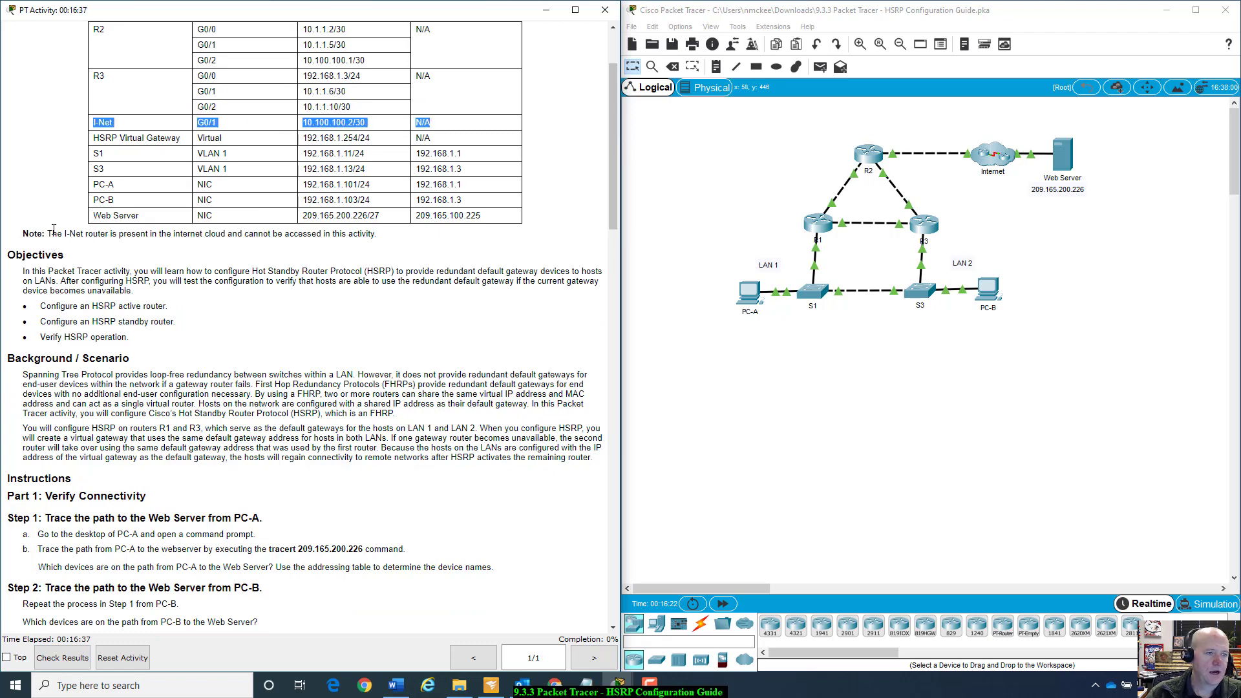
pyautogui.moveTo(52, 234); pyautogui.dragTo(217, 234)
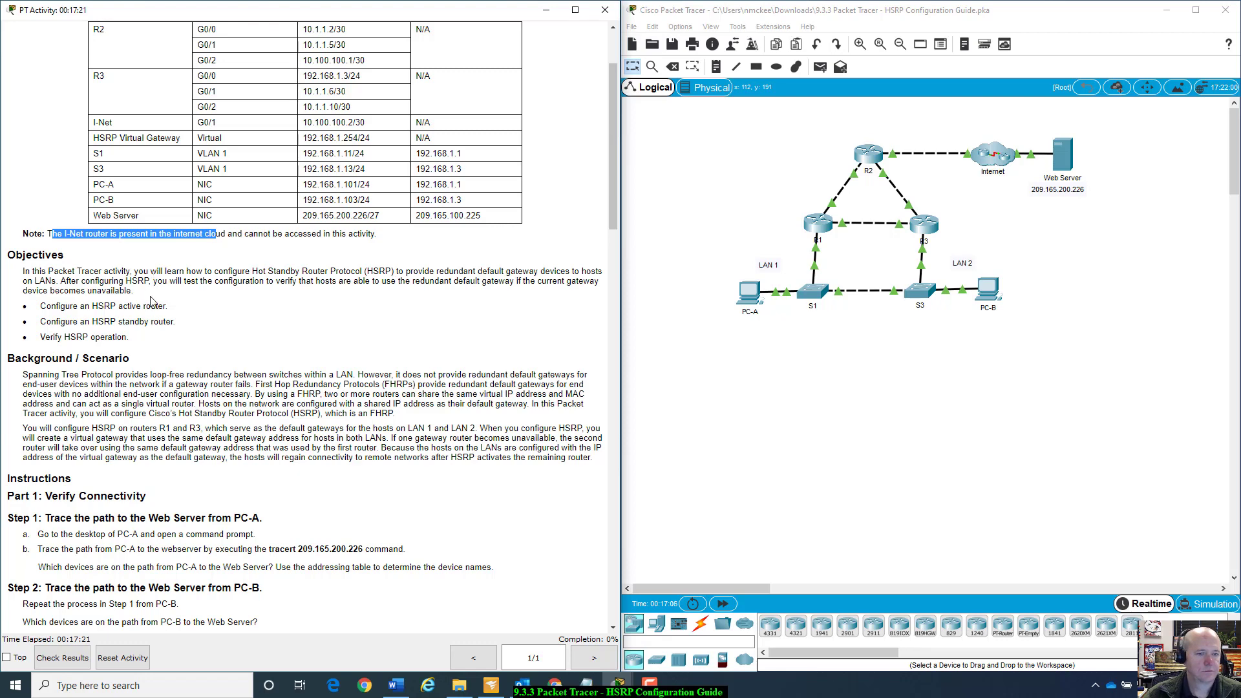
pyautogui.scroll(-2, 151, 300)
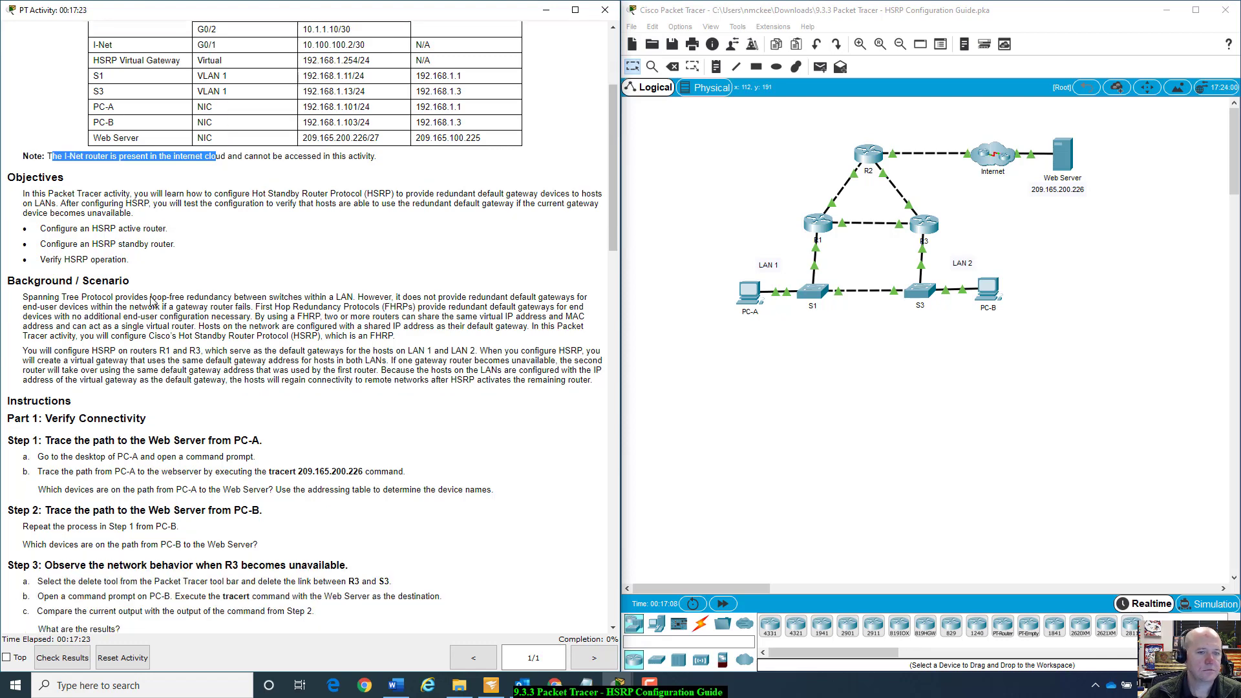
pyautogui.scroll(-1, 151, 301)
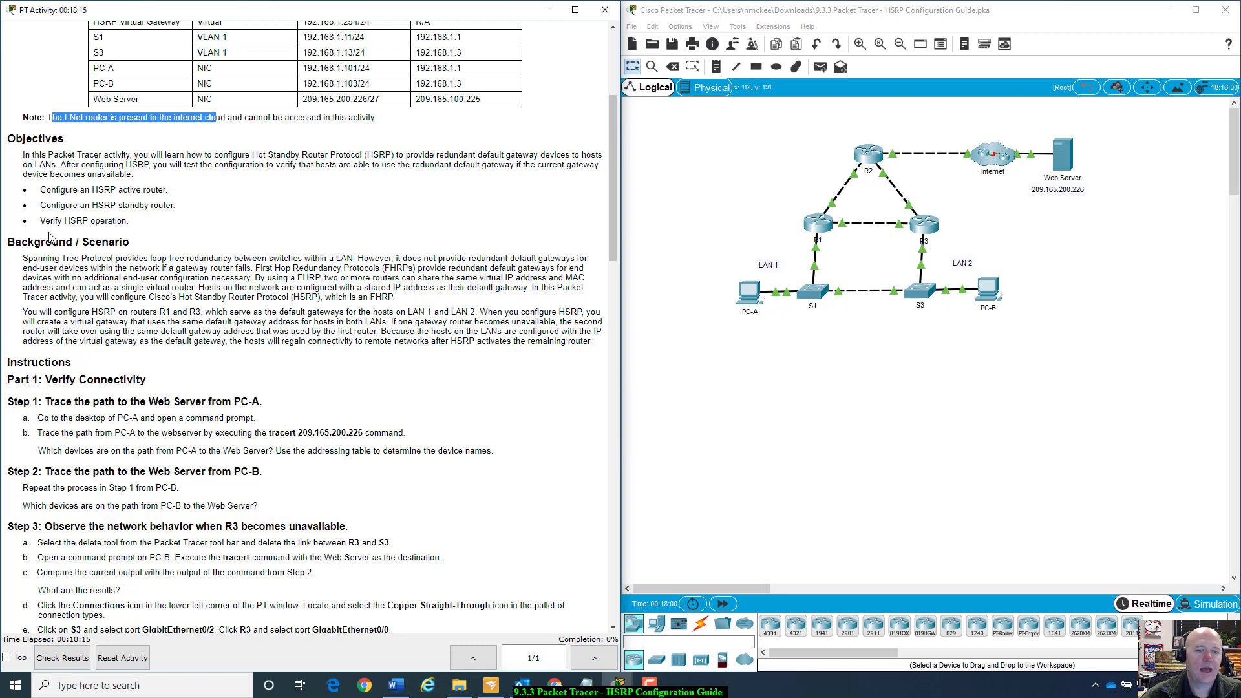
pyautogui.scroll(-2, 119, 270)
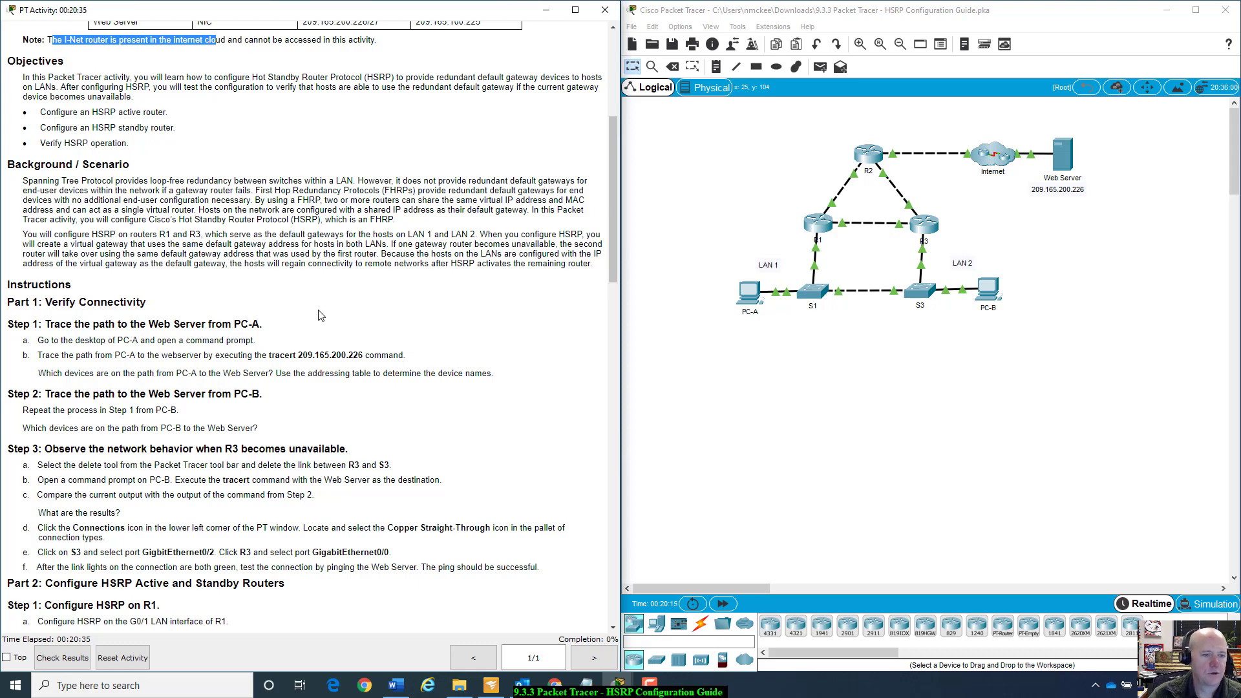
pyautogui.scroll(-1, 321, 314)
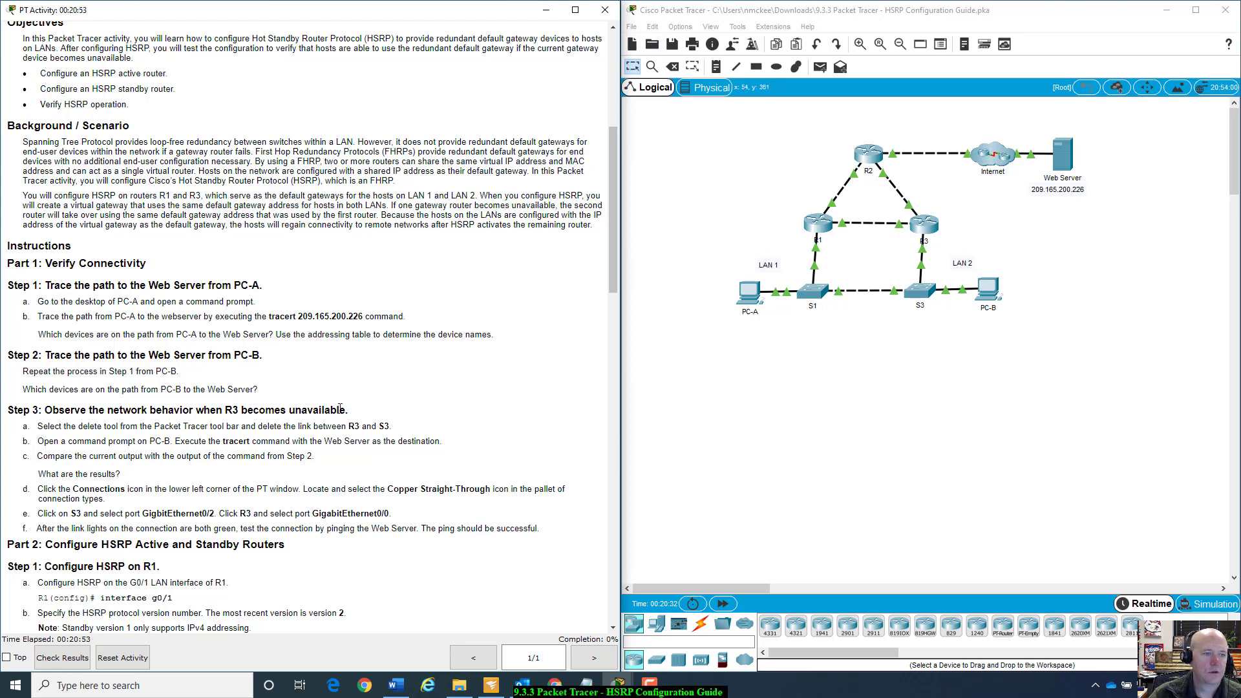
pyautogui.scroll(-1, 340, 409)
pyautogui.scroll(-1, 343, 406)
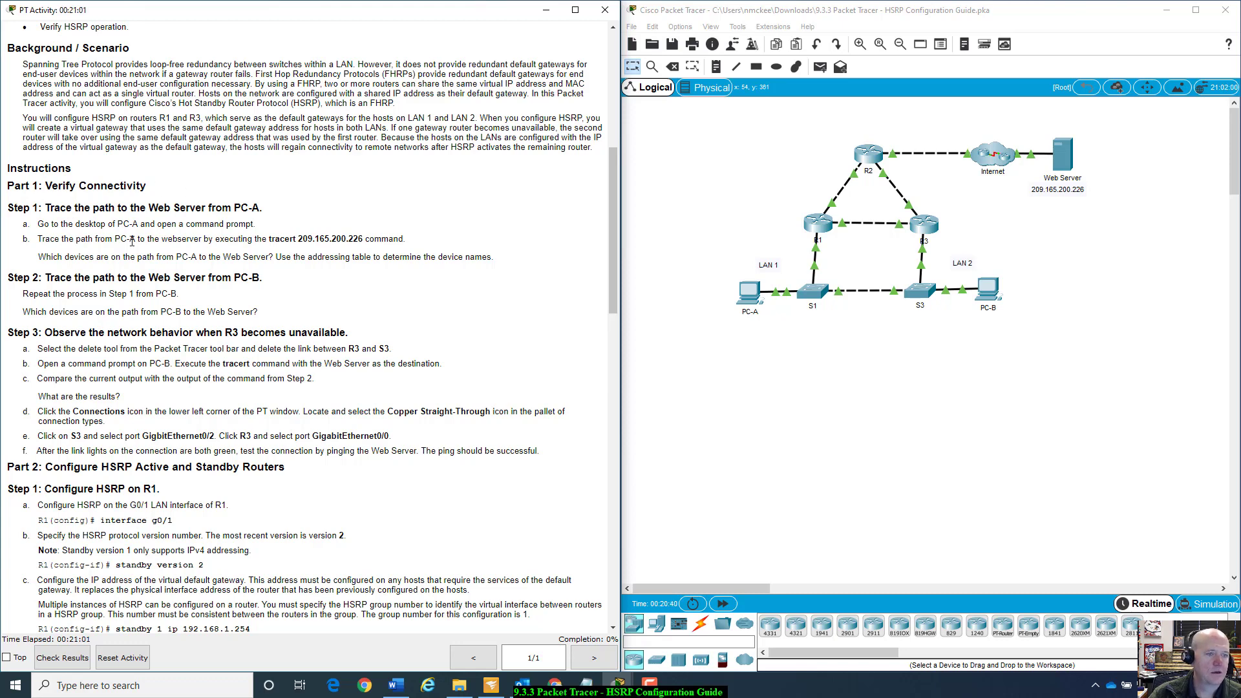
# - Open a command prompt on PC-A and trace the path to the Web Server with tracert 209.165.200.226
pyautogui.click(748, 293)
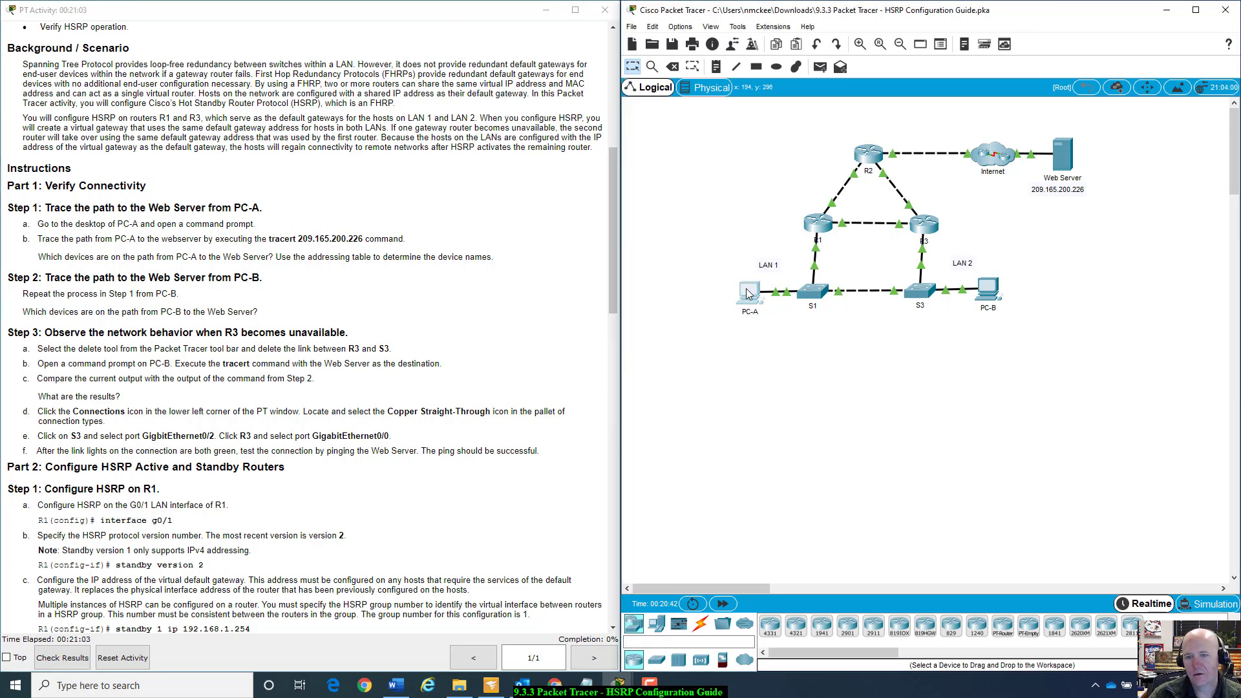
pyautogui.moveTo(660, 154); pyautogui.dragTo(852, 171)
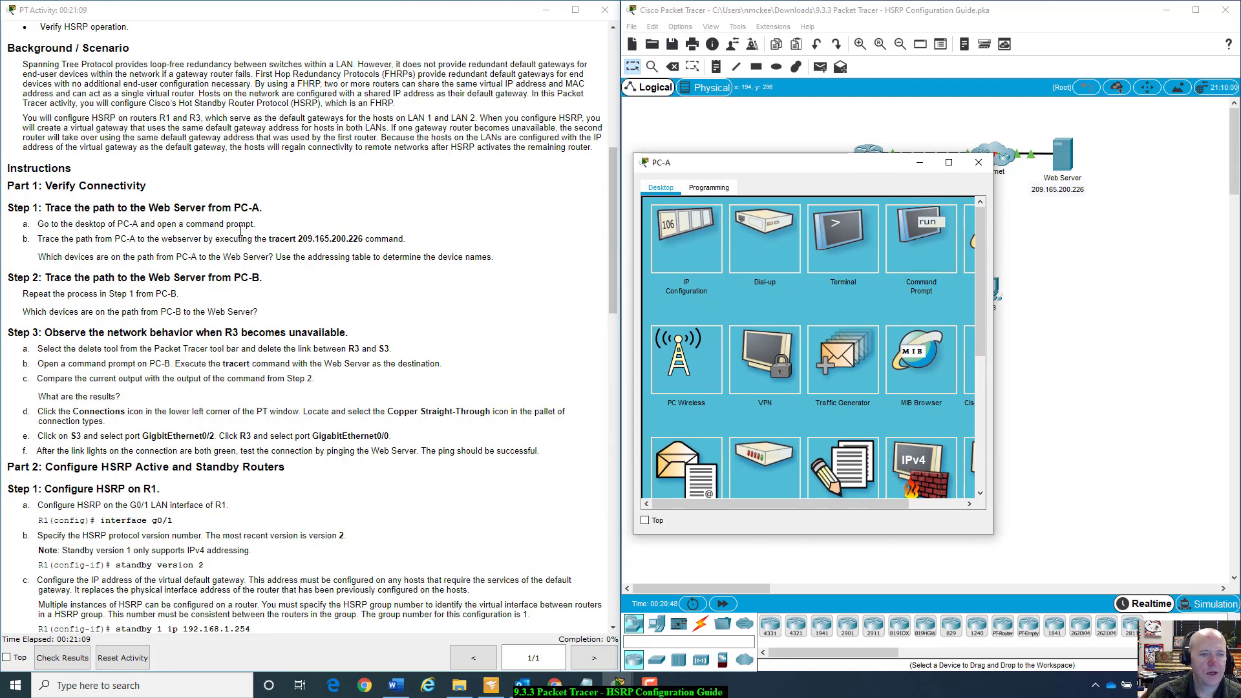
pyautogui.click(929, 240)
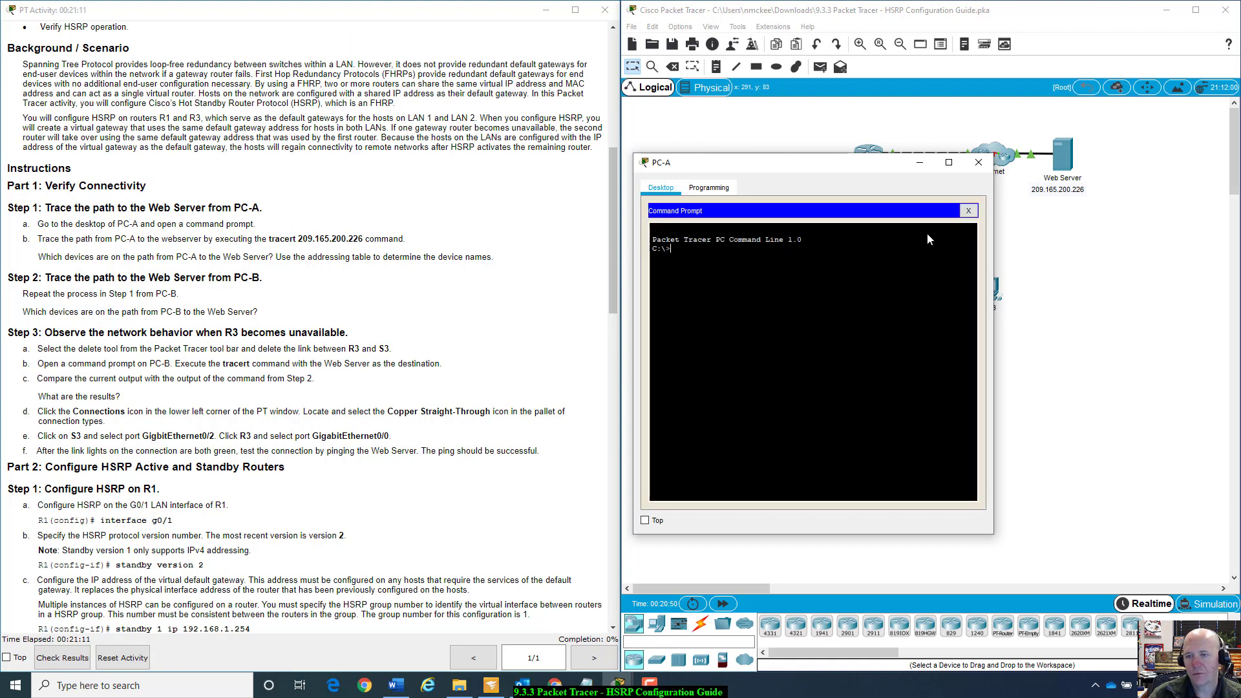
pyautogui.moveTo(853, 168); pyautogui.dragTo(854, 151)
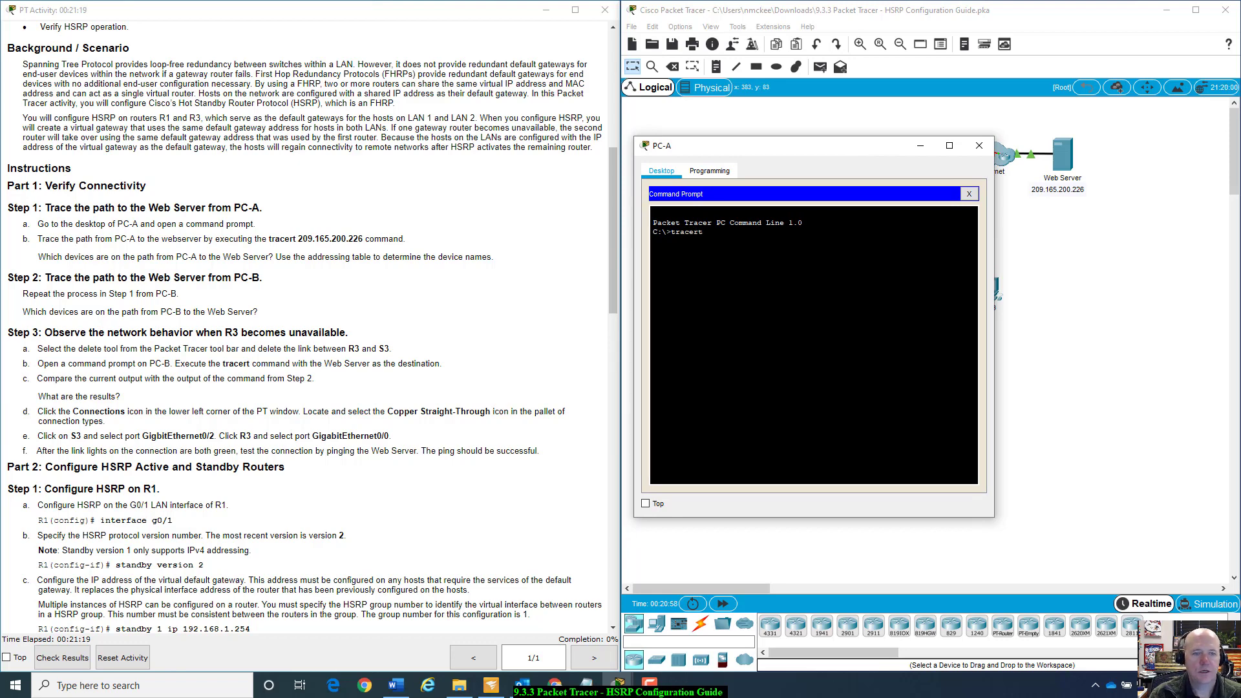
pyautogui.write('209.16')
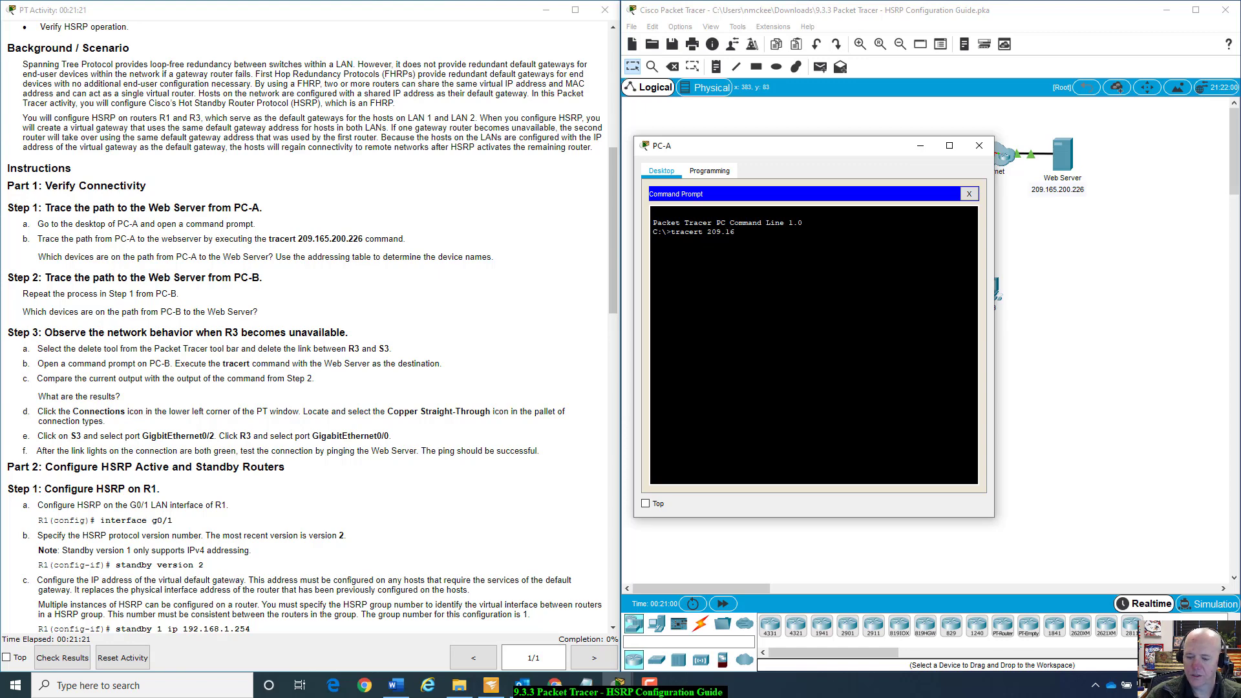
pyautogui.write('5.200.226')
pyautogui.press('Return')
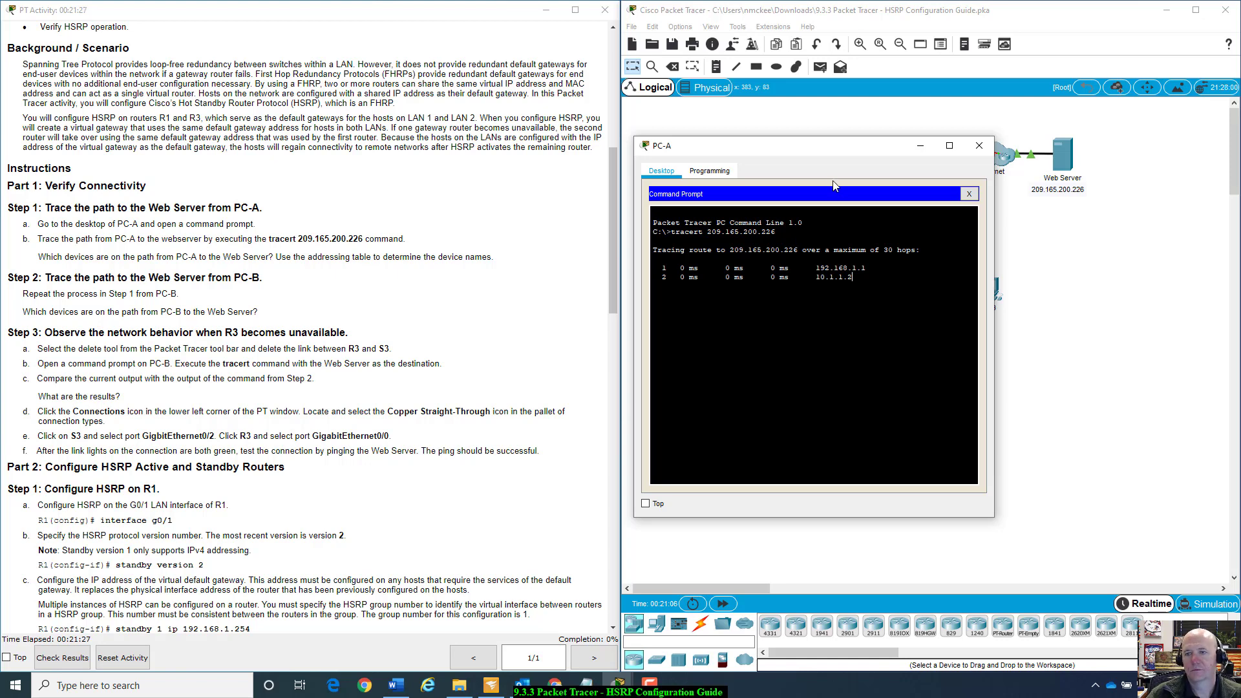
# - Compare PC-A's trace hops with the addressing table and topology, locating R2's G0/0 address
pyautogui.moveTo(853, 150); pyautogui.dragTo(929, 341)
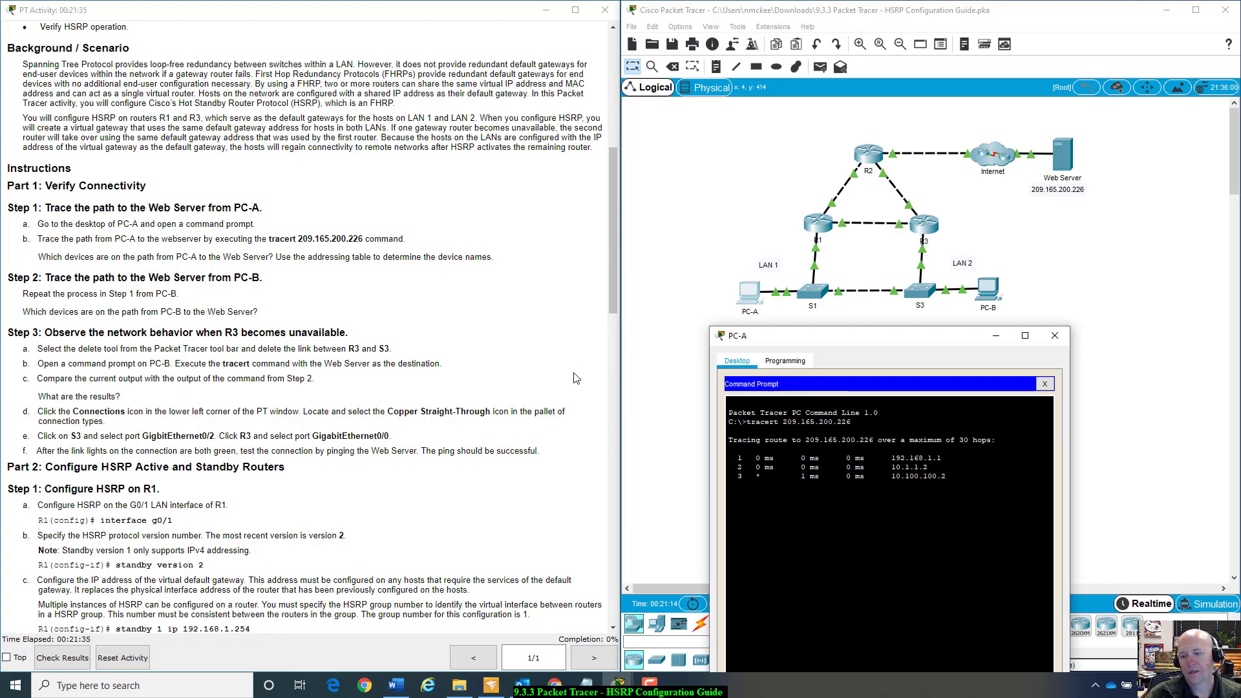
pyautogui.scroll(10, 576, 380)
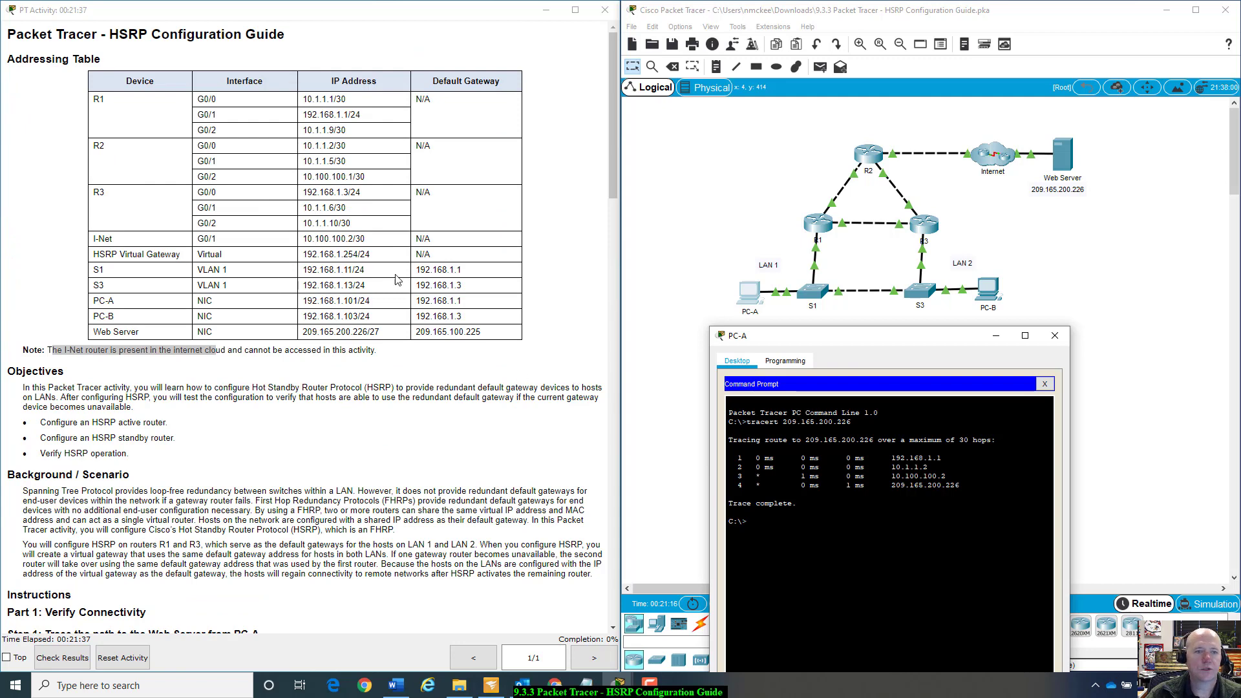
pyautogui.moveTo(303, 145); pyautogui.dragTo(354, 150)
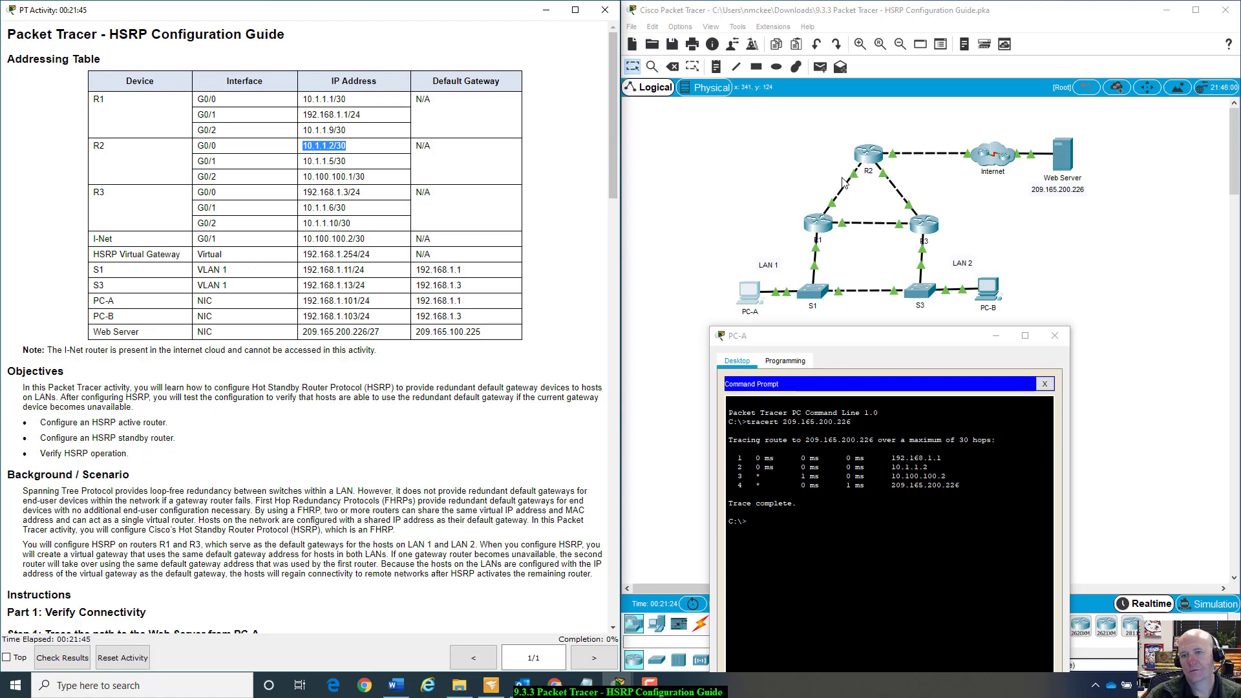
pyautogui.moveTo(863, 336); pyautogui.dragTo(855, 330)
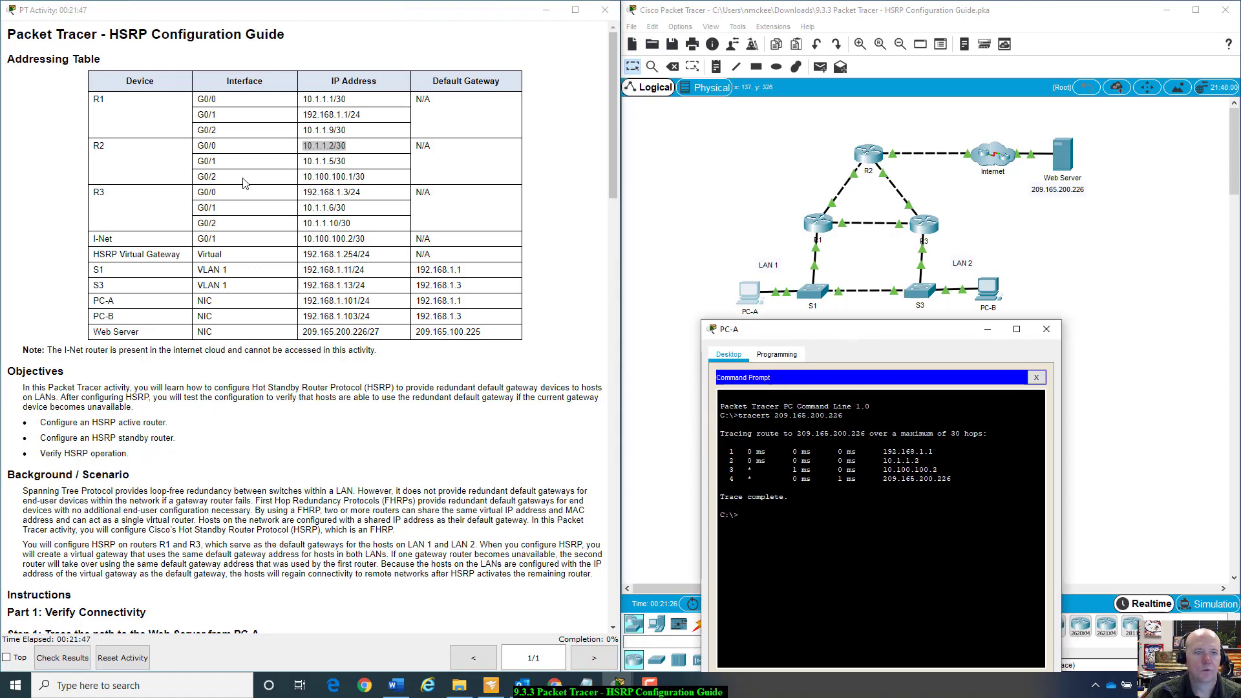
pyautogui.click(802, 137)
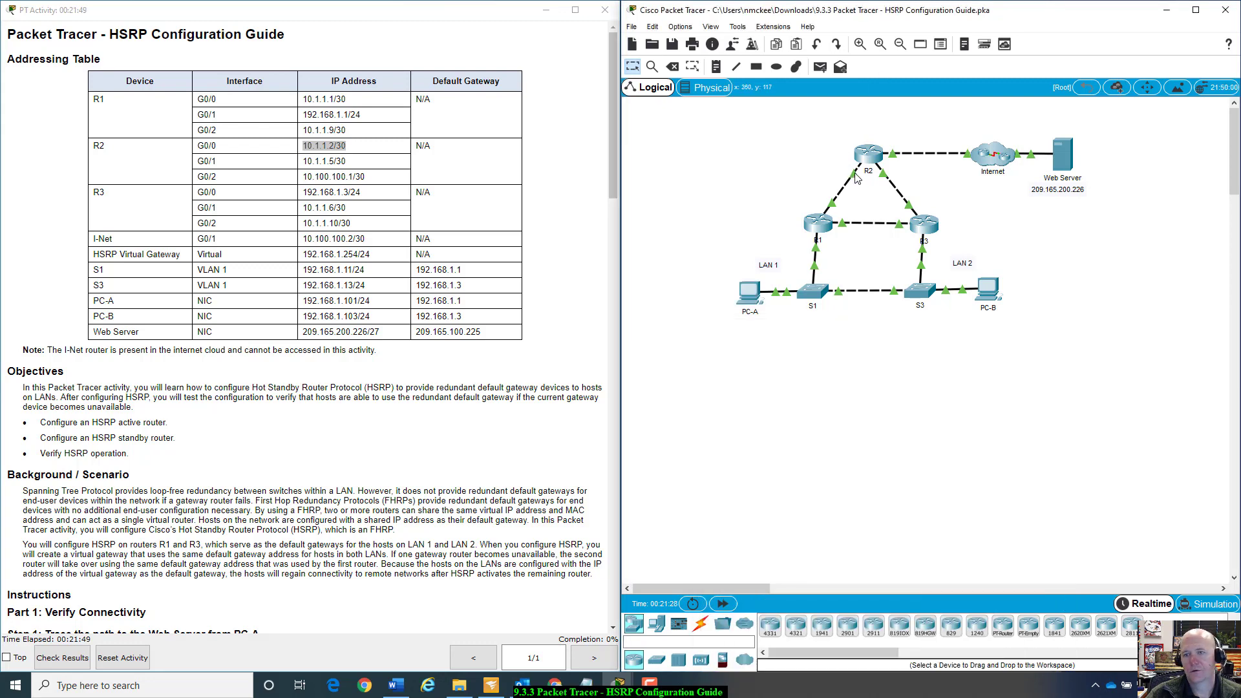
# - Check the ports on the link between R1 and R2 and examine the third and fourth hops of PC-A's trace
pyautogui.moveTo(856, 180)
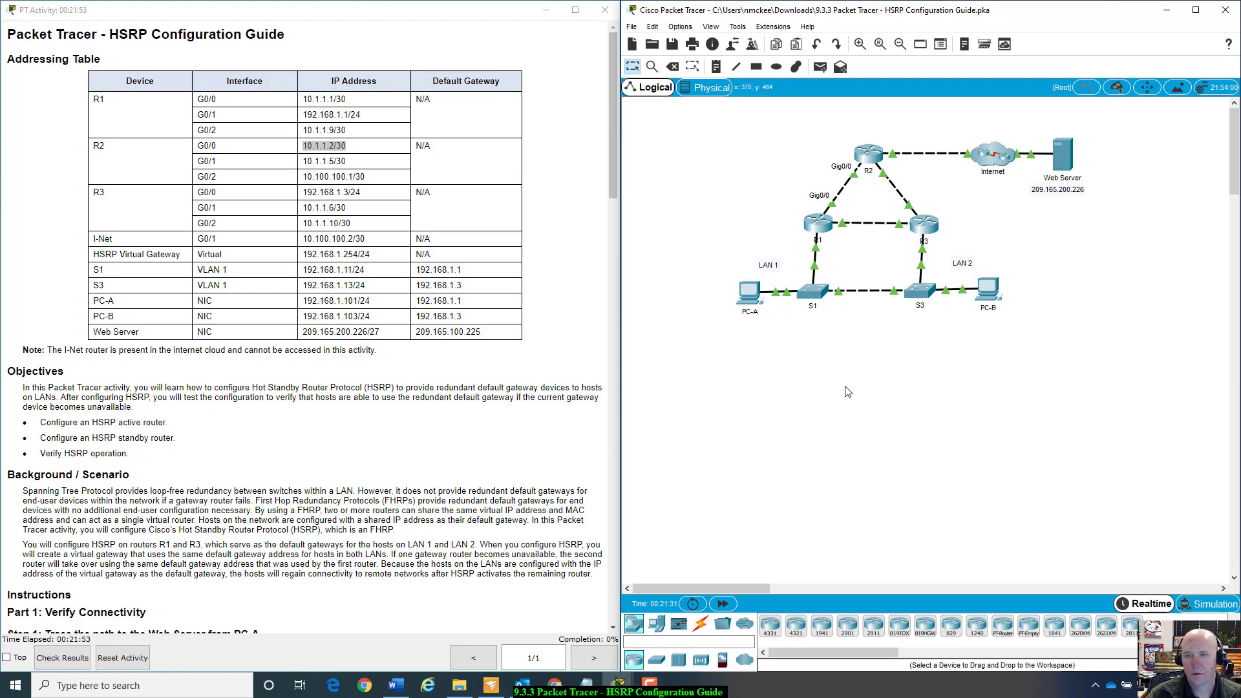
pyautogui.moveTo(626, 673)
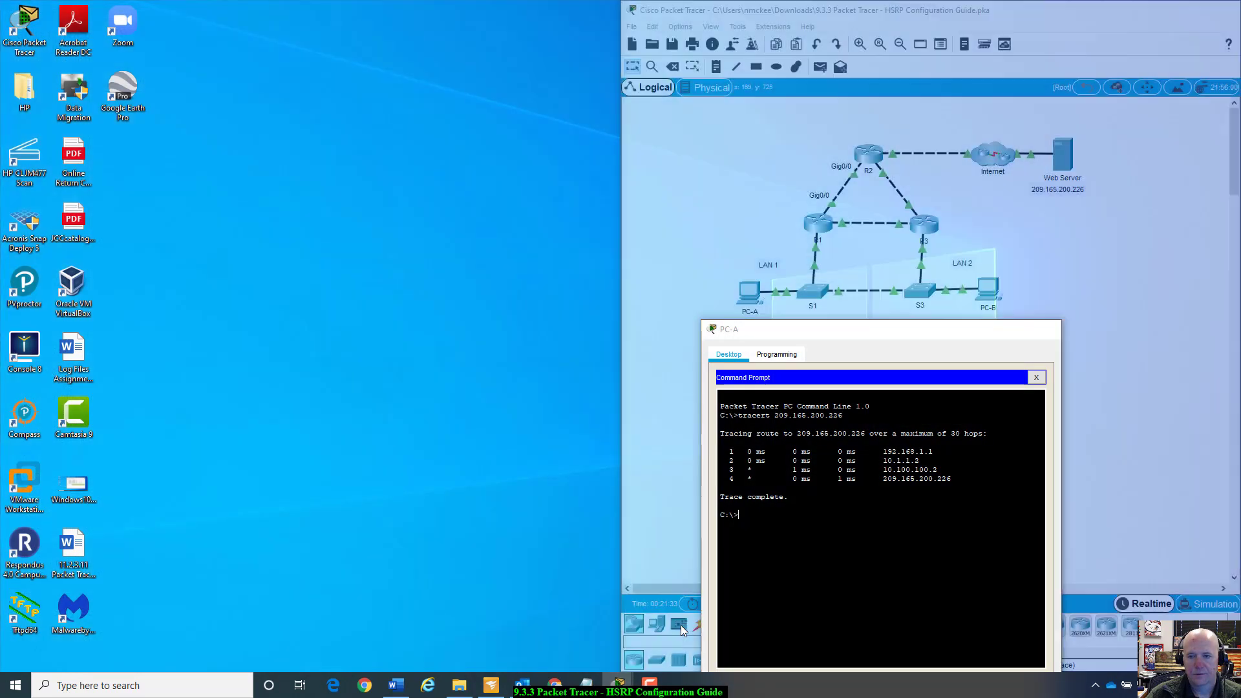
pyautogui.click(681, 626)
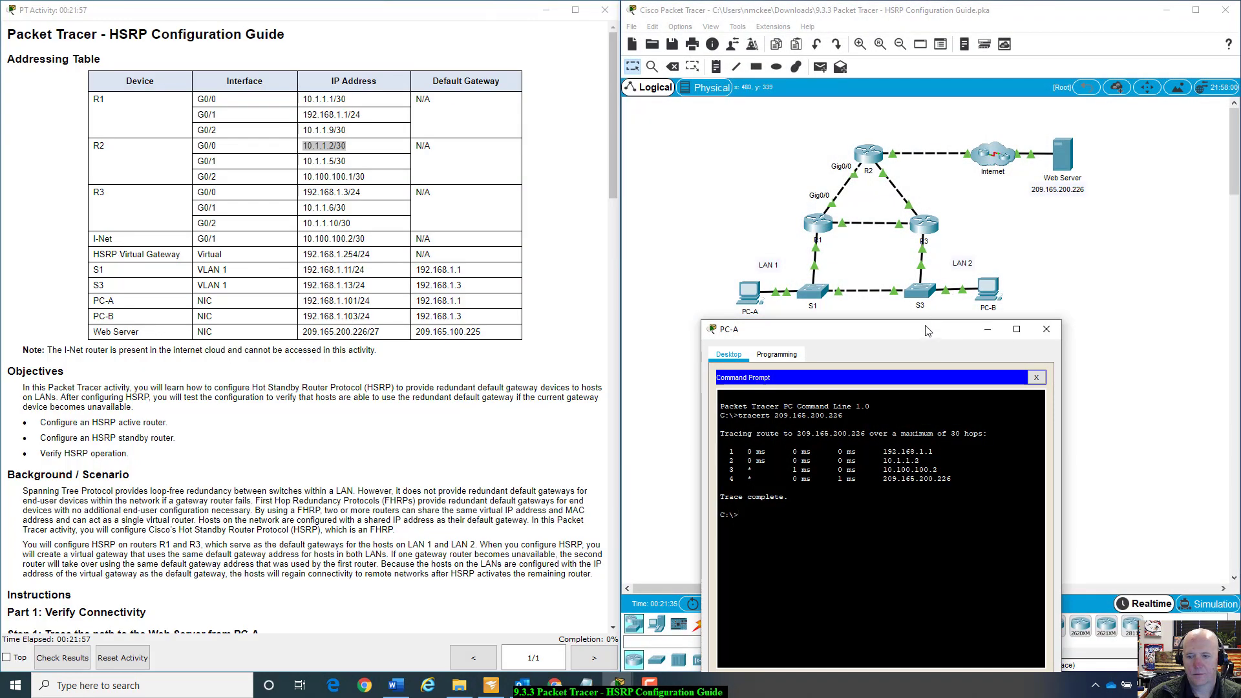
pyautogui.moveTo(924, 331); pyautogui.dragTo(894, 320)
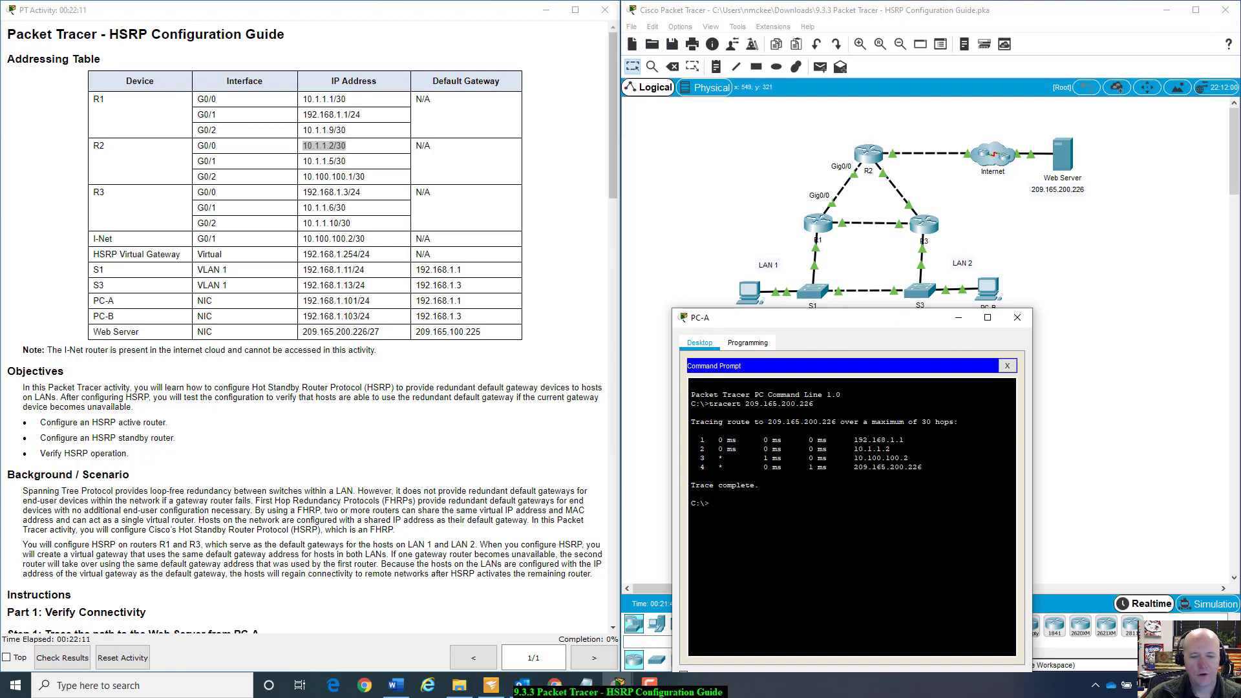
pyautogui.moveTo(855, 327); pyautogui.dragTo(826, 406)
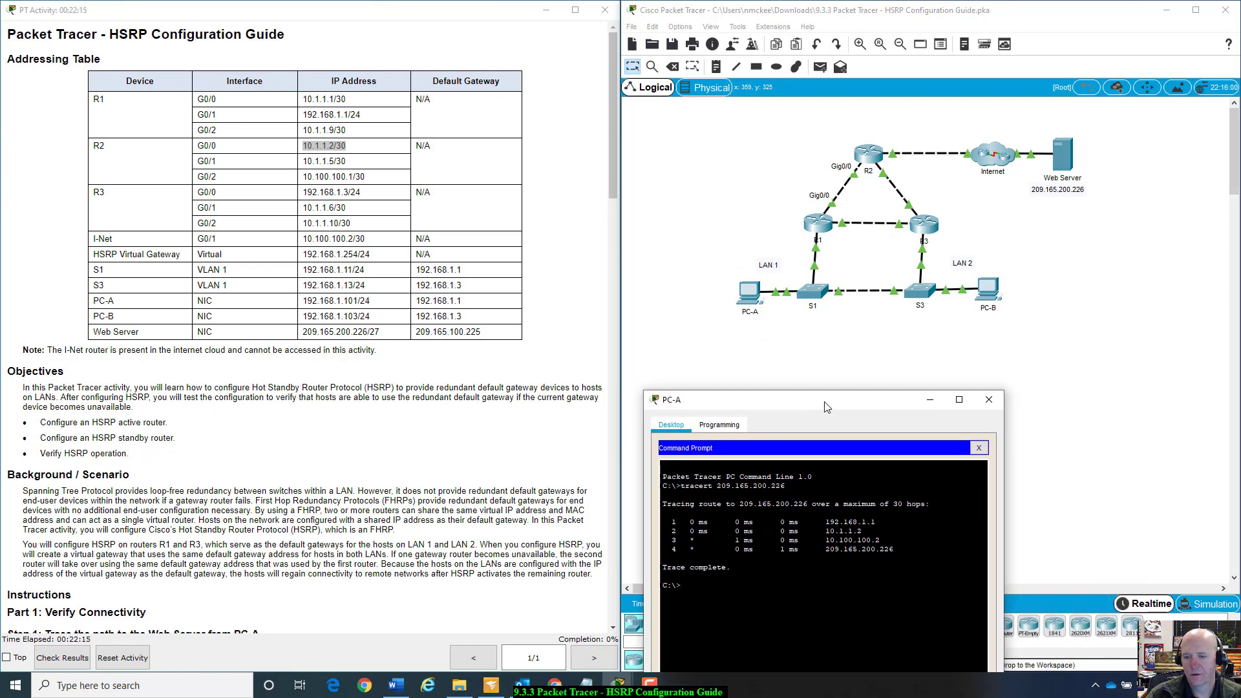
pyautogui.moveTo(828, 538); pyautogui.dragTo(880, 538)
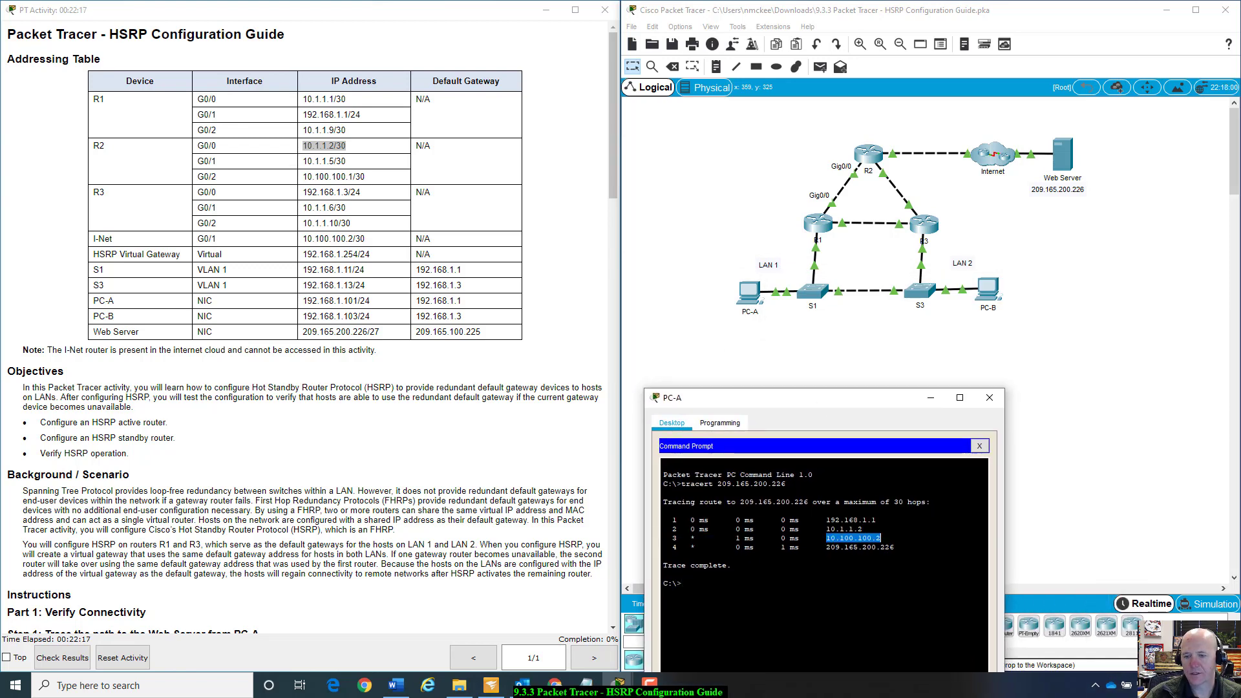
pyautogui.click(881, 539)
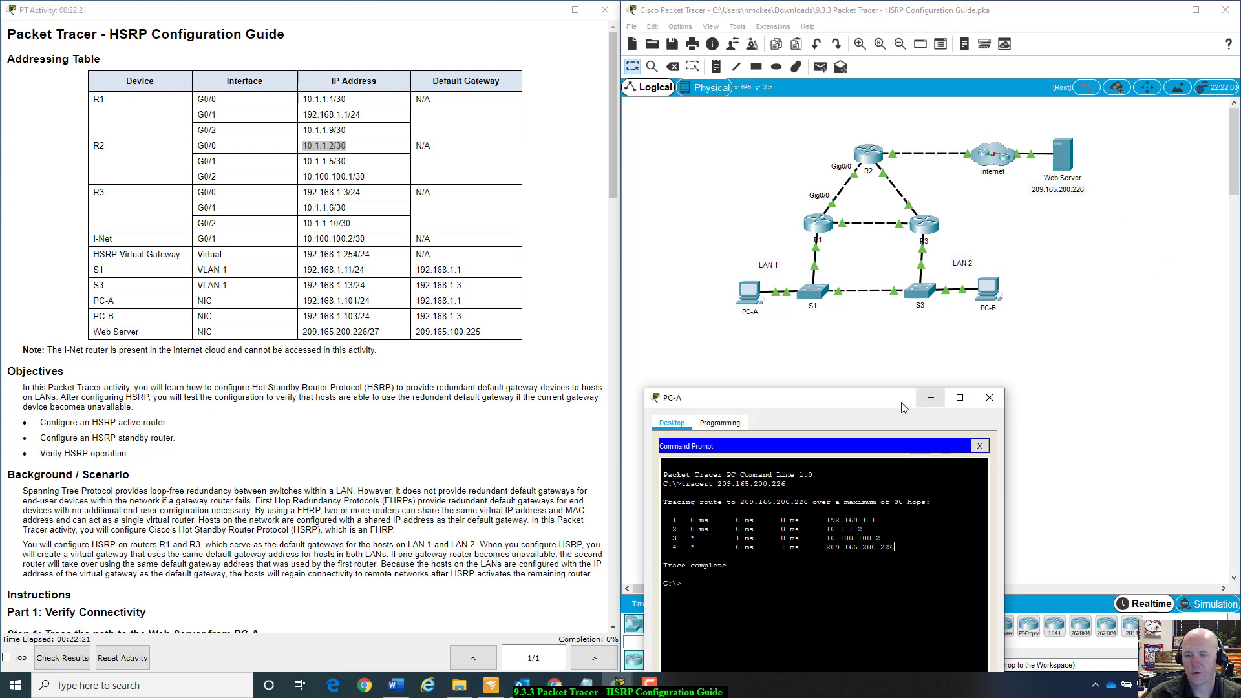
pyautogui.moveTo(933, 406); pyautogui.dragTo(1060, 309)
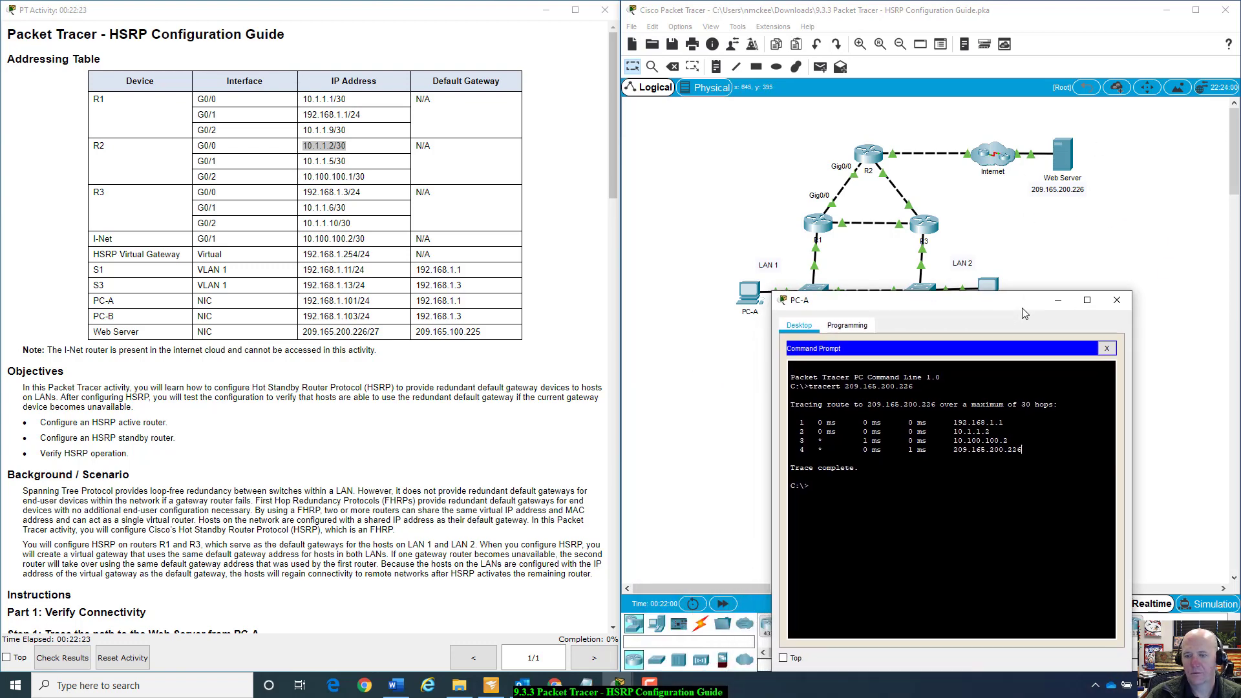
# - Find the Step 2 instructions, close PC-A's window and open a command prompt on PC-B
pyautogui.scroll(-4, 350, 631)
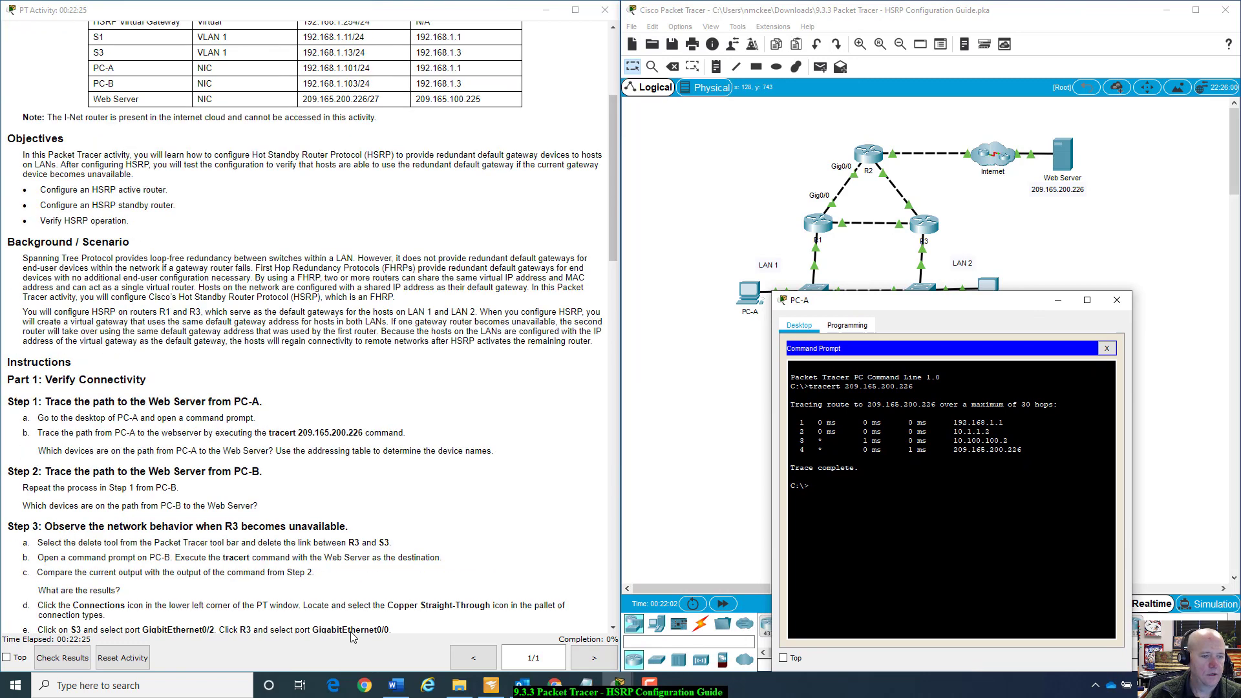
pyautogui.scroll(-2, 350, 637)
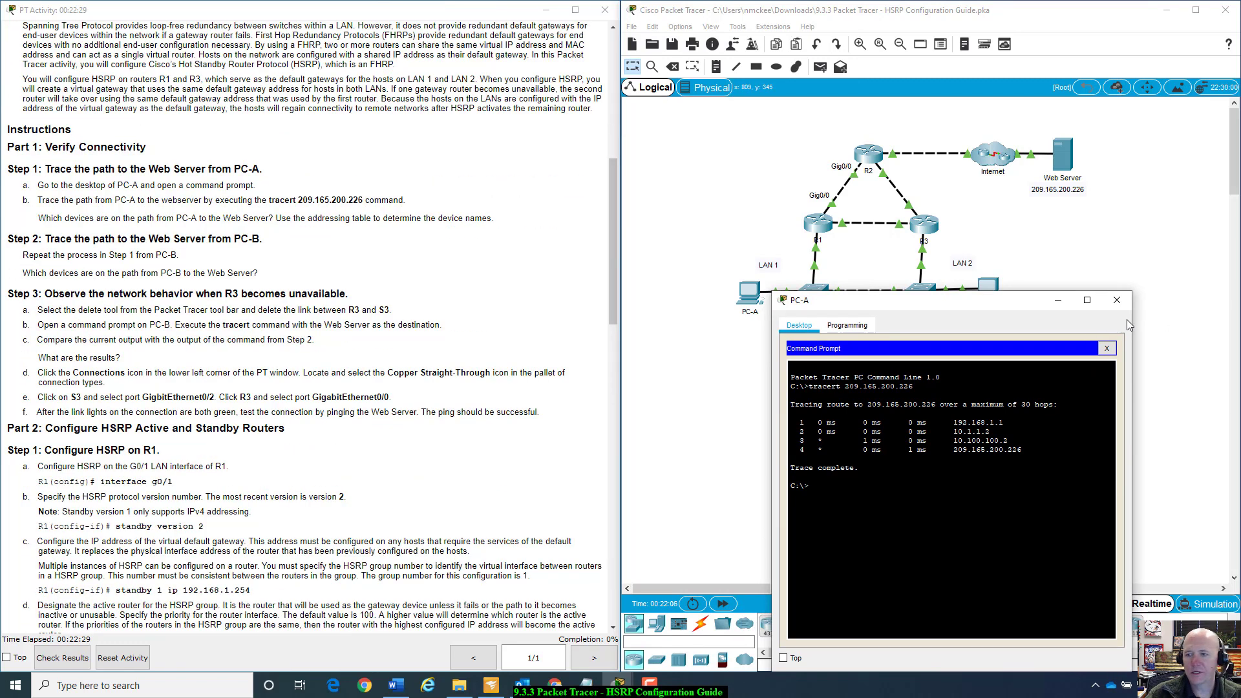
pyautogui.click(1118, 301)
pyautogui.click(987, 288)
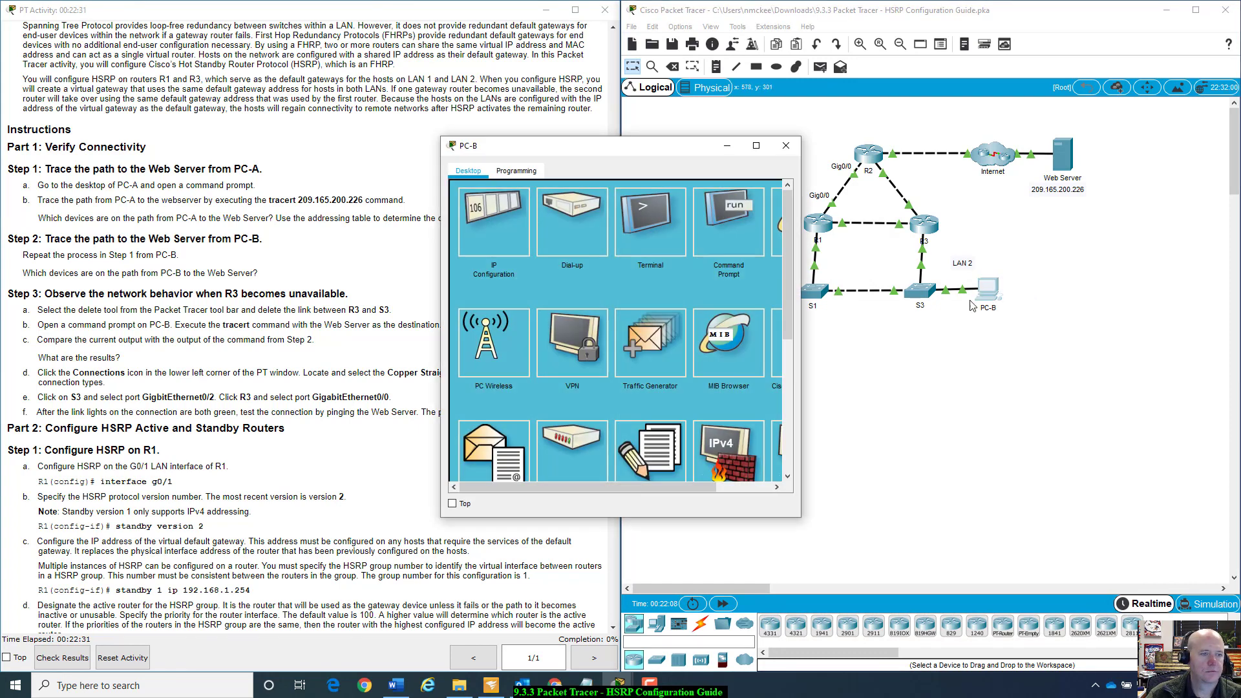
pyautogui.moveTo(586, 146); pyautogui.dragTo(889, 249)
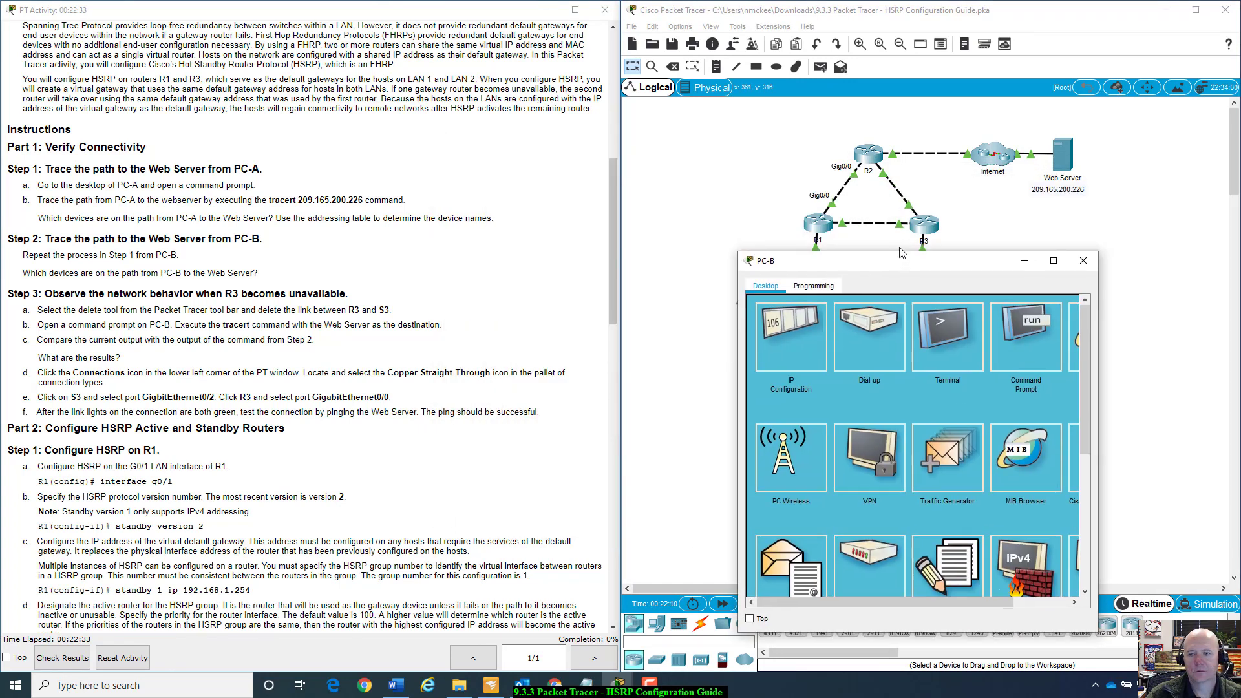
pyautogui.click(1037, 327)
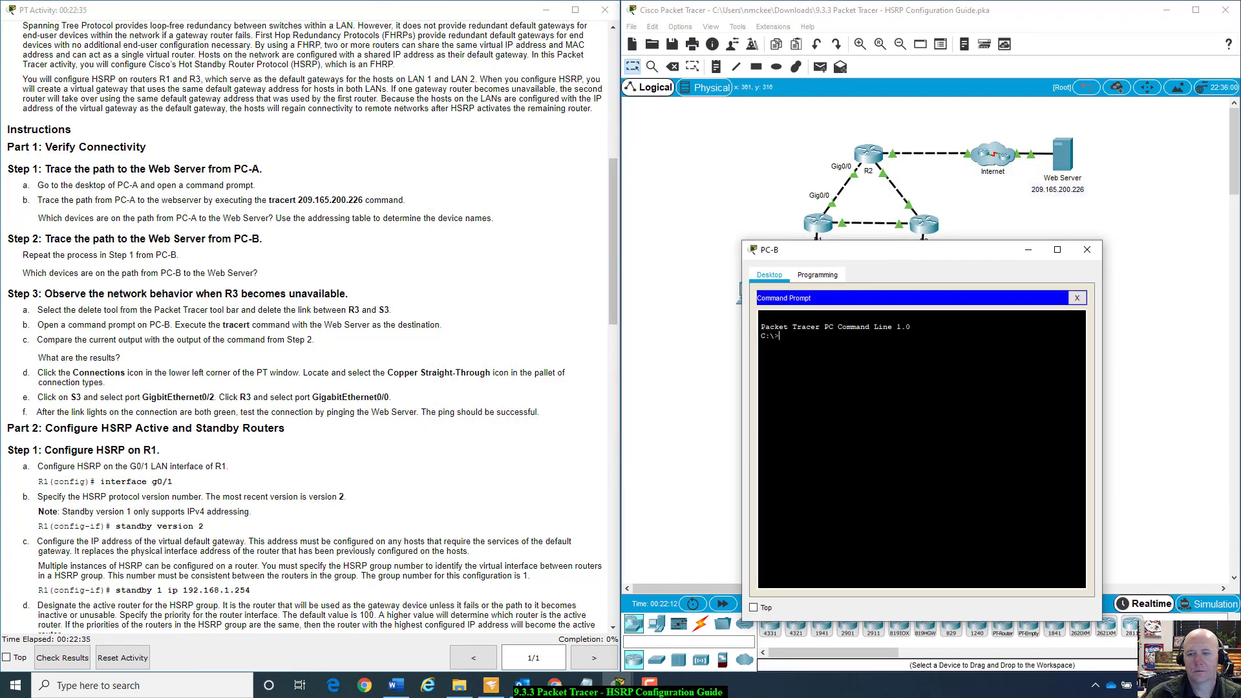
# - Trace the path from PC-B to the Web Server with tracert 209.165.200.226, keeping the topology in view
pyautogui.write('pin')
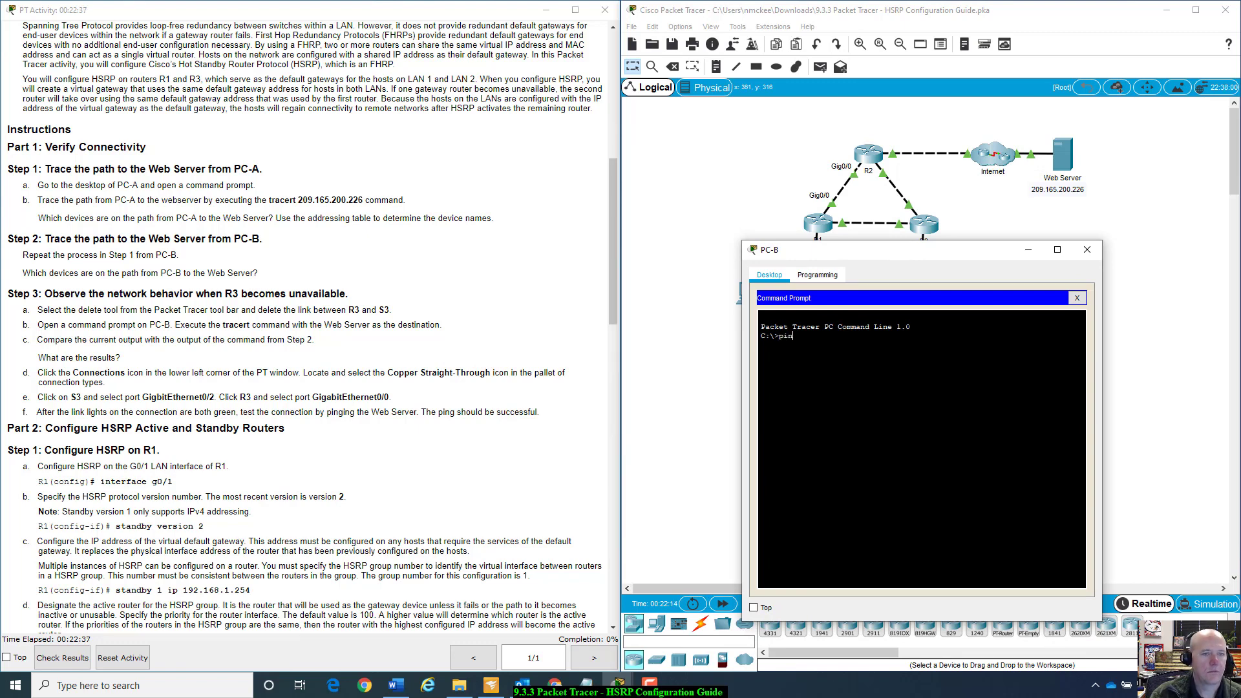
pyautogui.write('g')
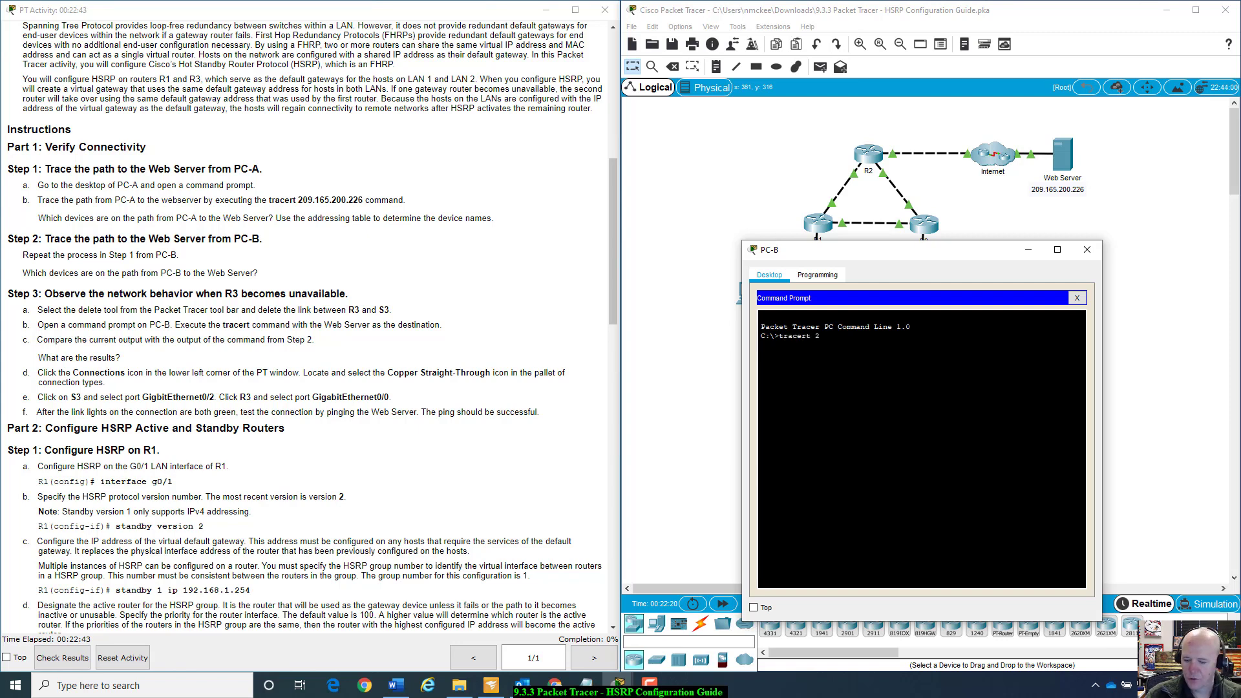
pyautogui.write('tracert 209.165.')
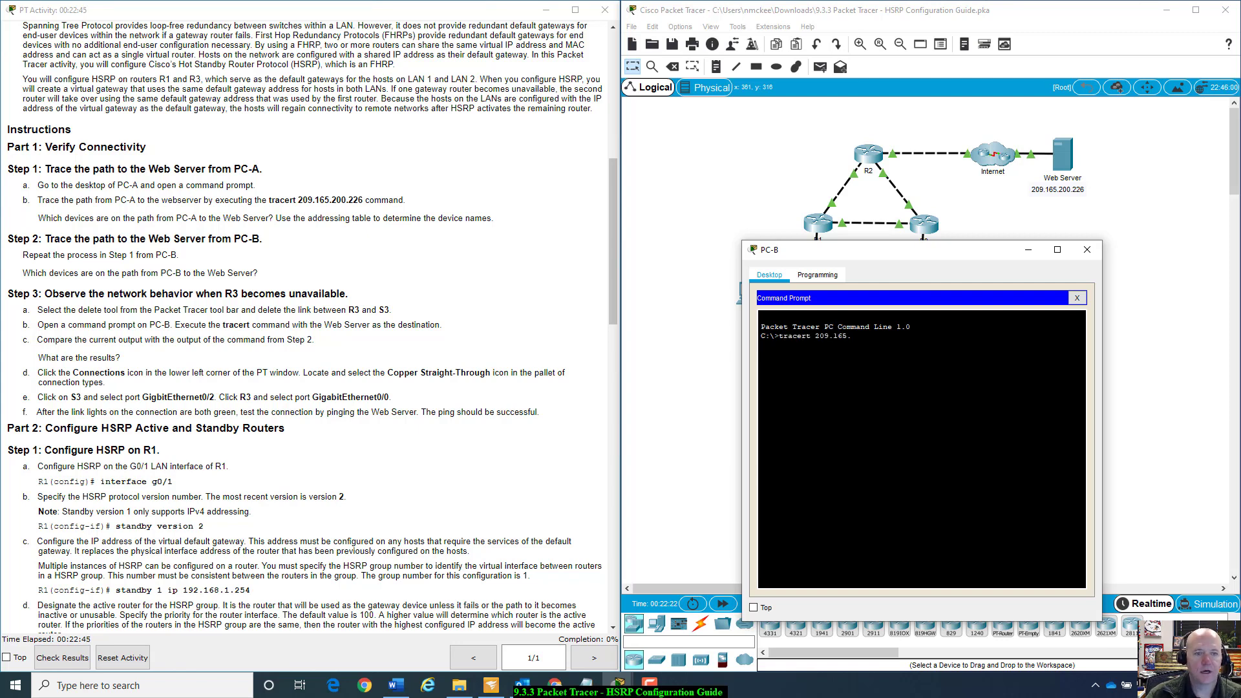
pyautogui.write('200.226')
pyautogui.press('Return')
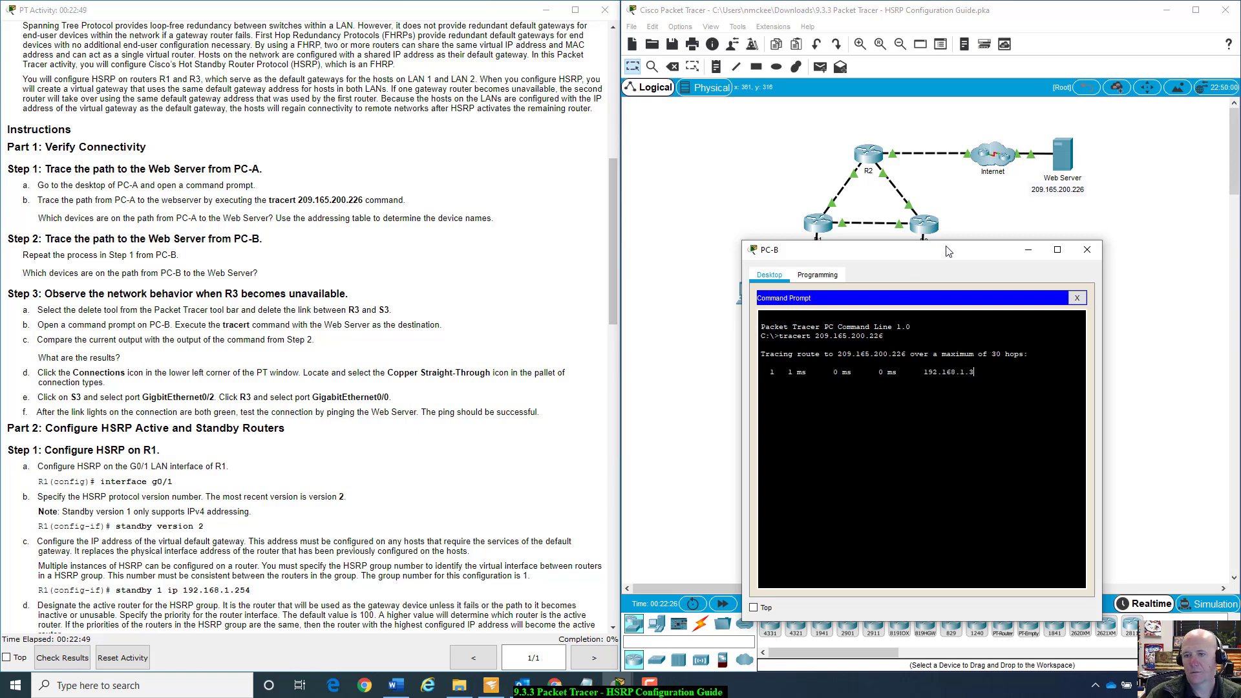
pyautogui.moveTo(945, 253)
pyautogui.mouseDown()
pyautogui.moveTo(508, 358)
pyautogui.moveTo(876, 145)
pyautogui.moveTo(892, 305)
pyautogui.moveTo(919, 340)
pyautogui.mouseUp()
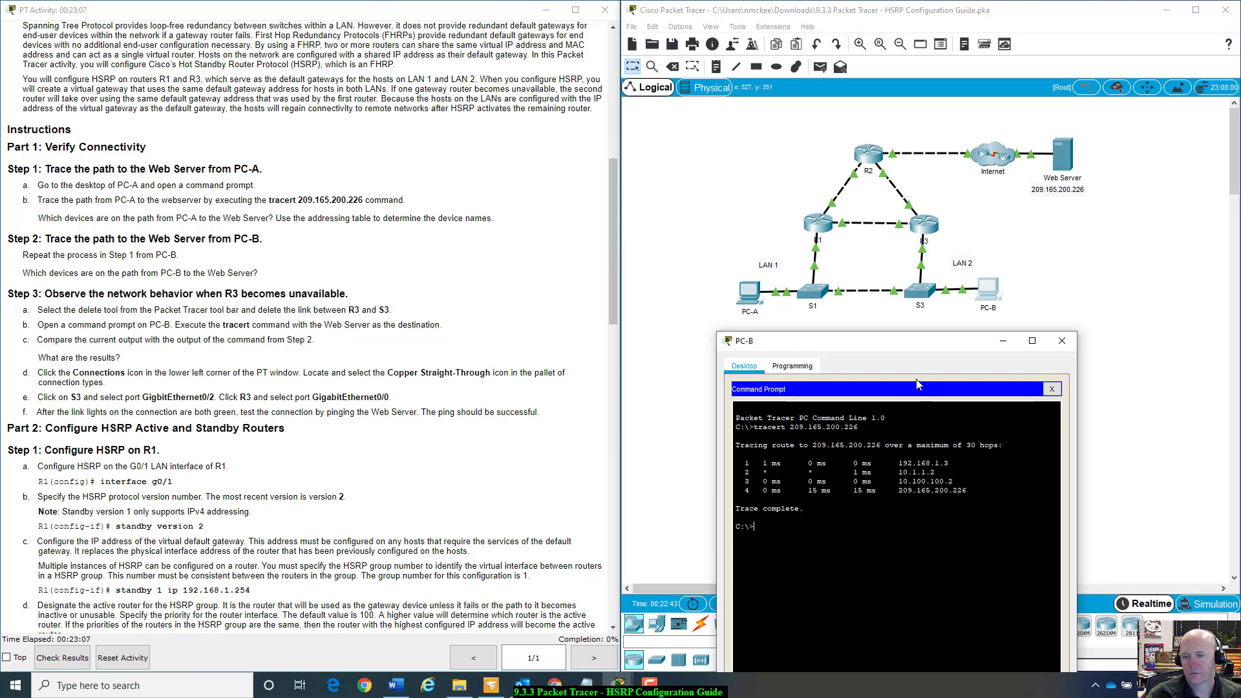
pyautogui.moveTo(924, 347); pyautogui.dragTo(938, 355)
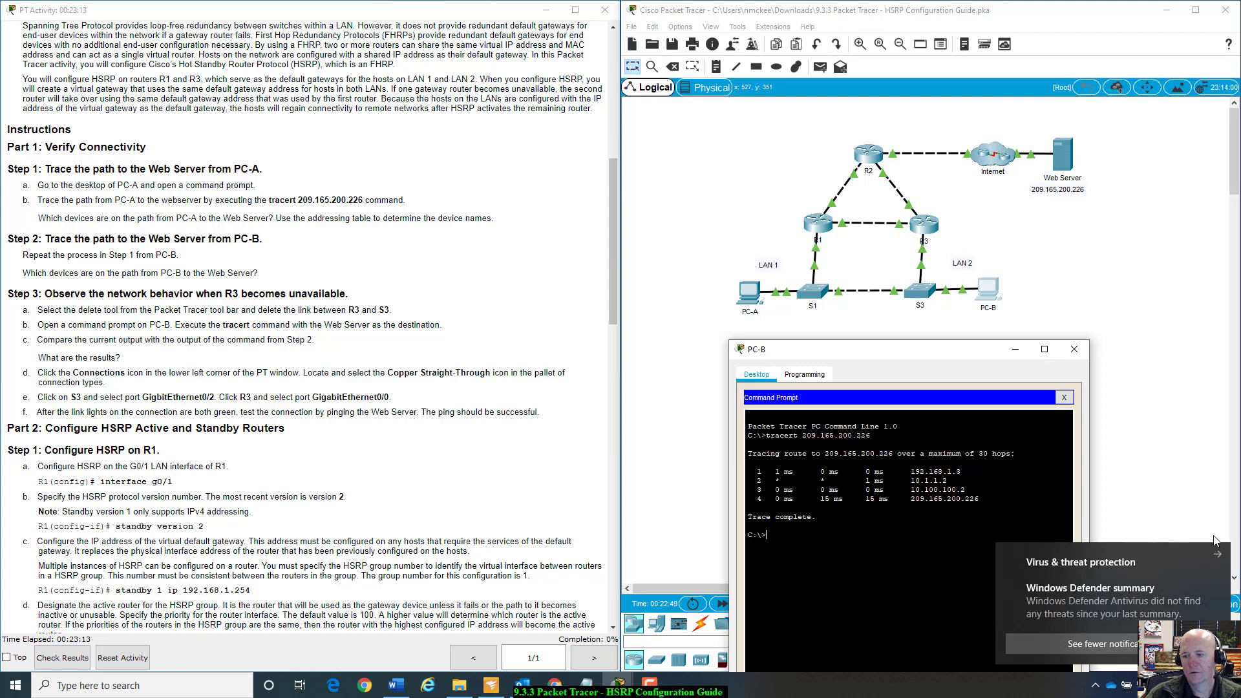
# - Compare the second hop of PC-B's trace with R2's G0/0 address and the ports on R2's links to R1 and R3
pyautogui.click(1217, 551)
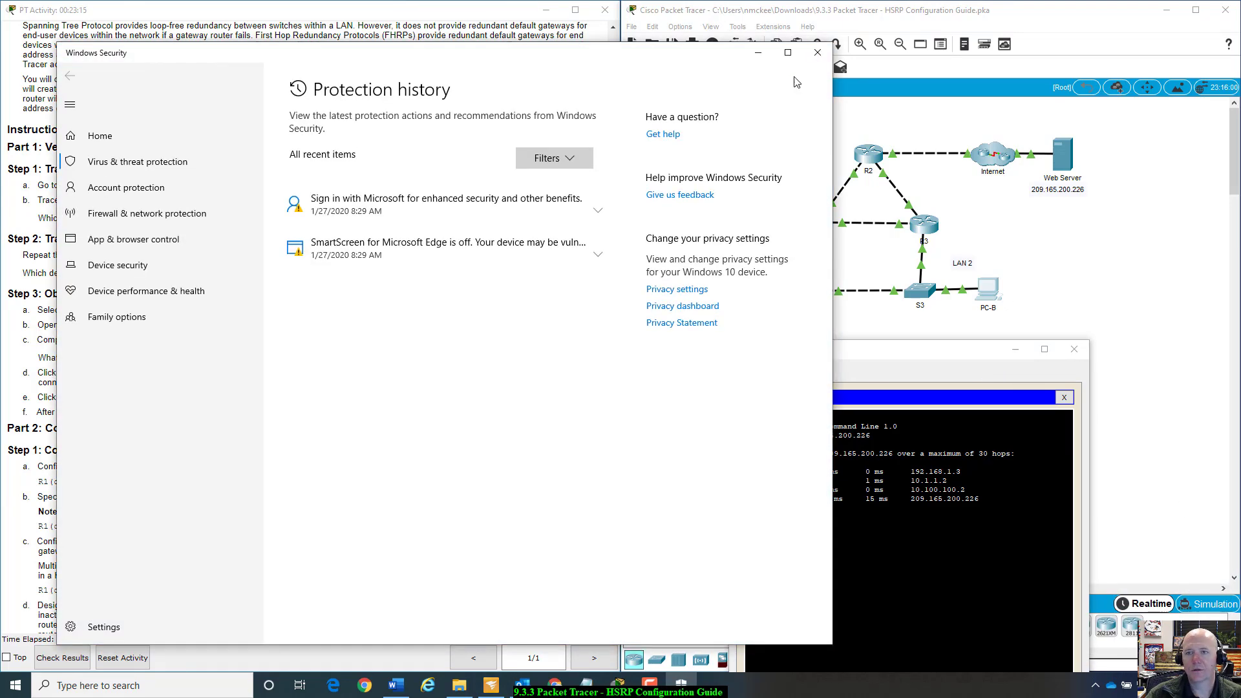
pyautogui.click(817, 51)
pyautogui.moveTo(873, 358); pyautogui.dragTo(891, 347)
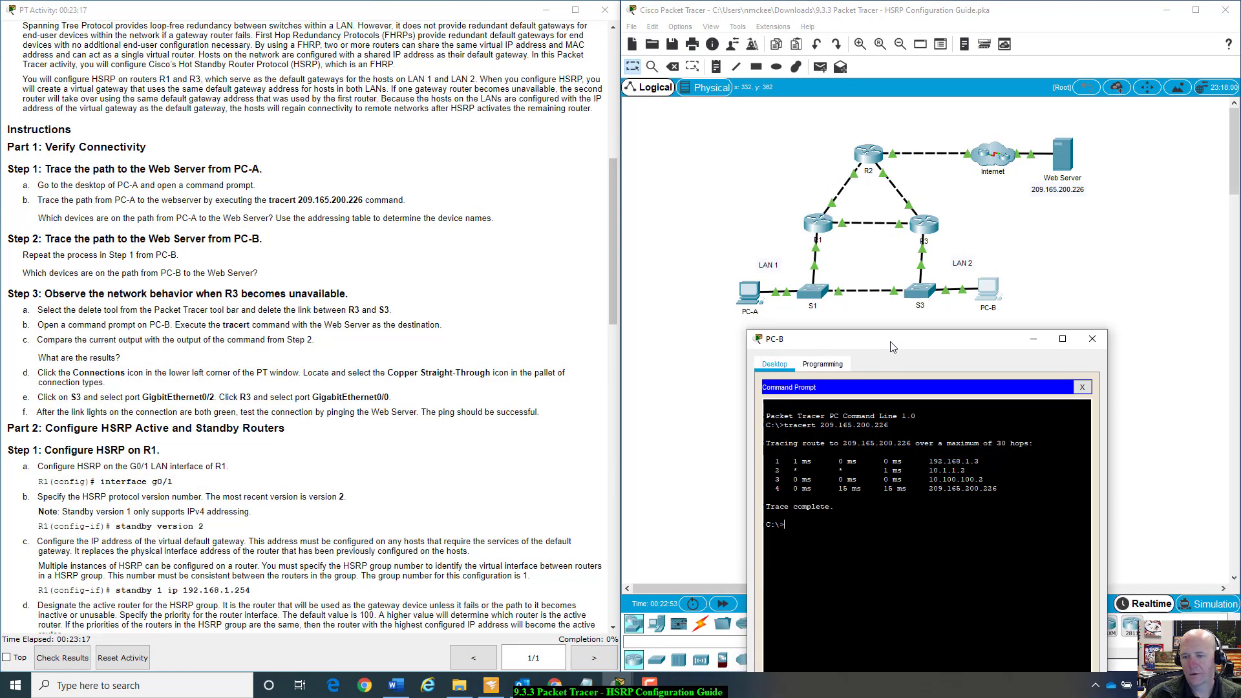
pyautogui.click(615, 270)
pyautogui.moveTo(615, 270); pyautogui.dragTo(615, 142)
pyautogui.doubleClick(317, 146)
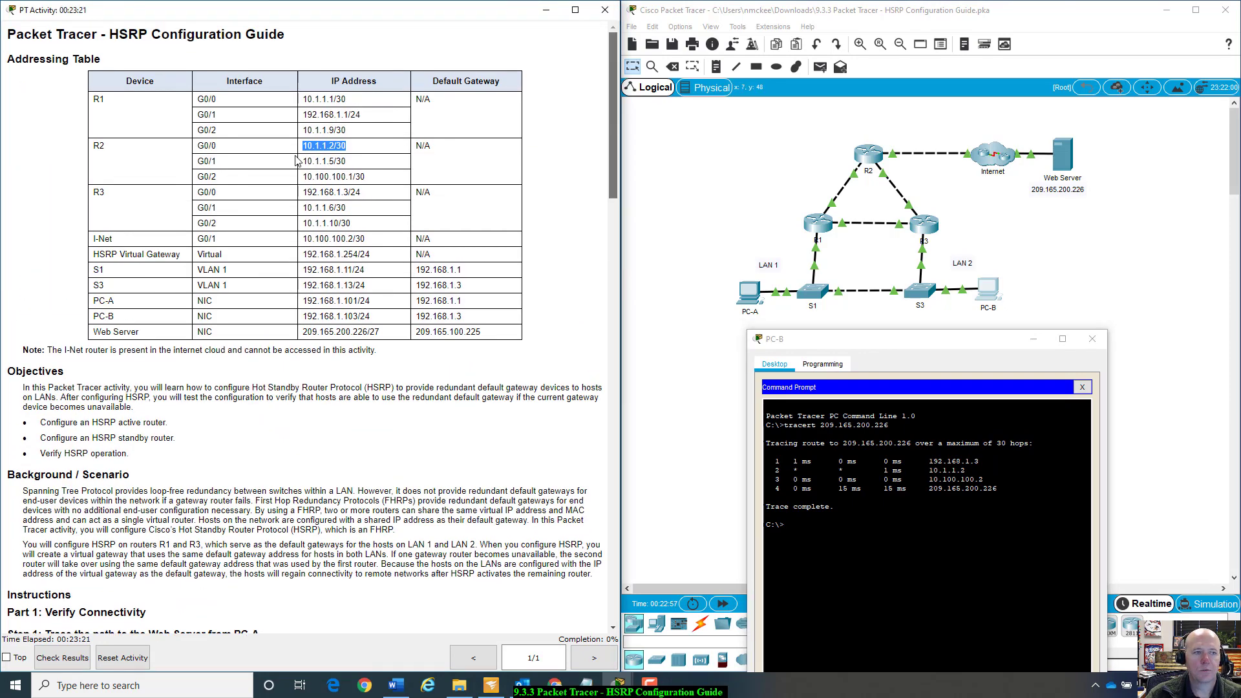
pyautogui.scroll(-3, 297, 159)
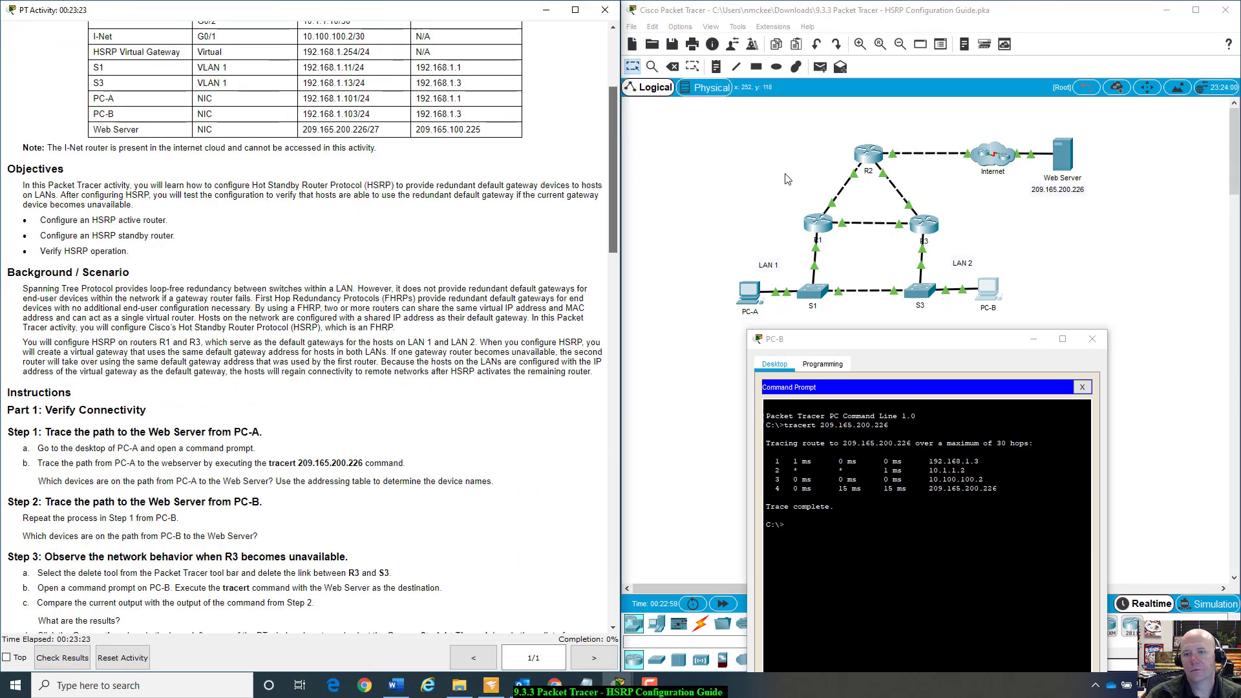
pyautogui.click(787, 179)
pyautogui.moveTo(855, 182)
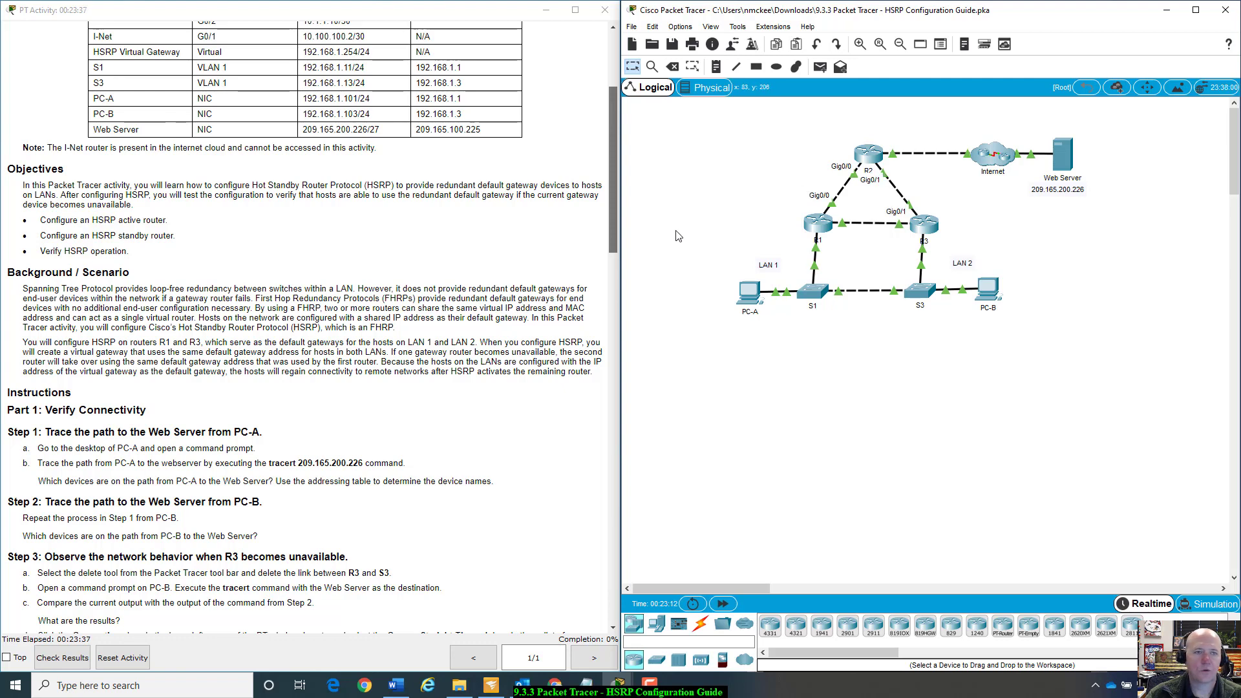
# - Locate R2's G0/1 address in the addressing table, examine the last two hops of PC-B's trace and close PC-B's window
pyautogui.moveTo(613, 241); pyautogui.dragTo(626, 111)
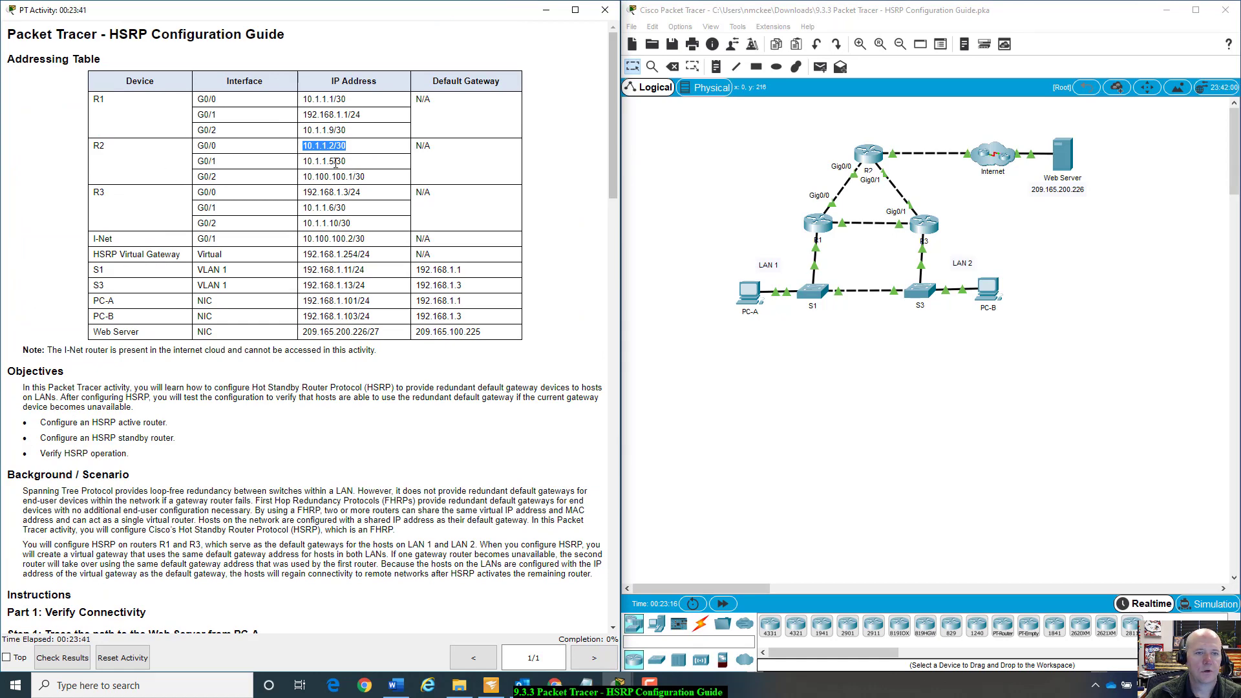
pyautogui.moveTo(302, 161); pyautogui.dragTo(352, 163)
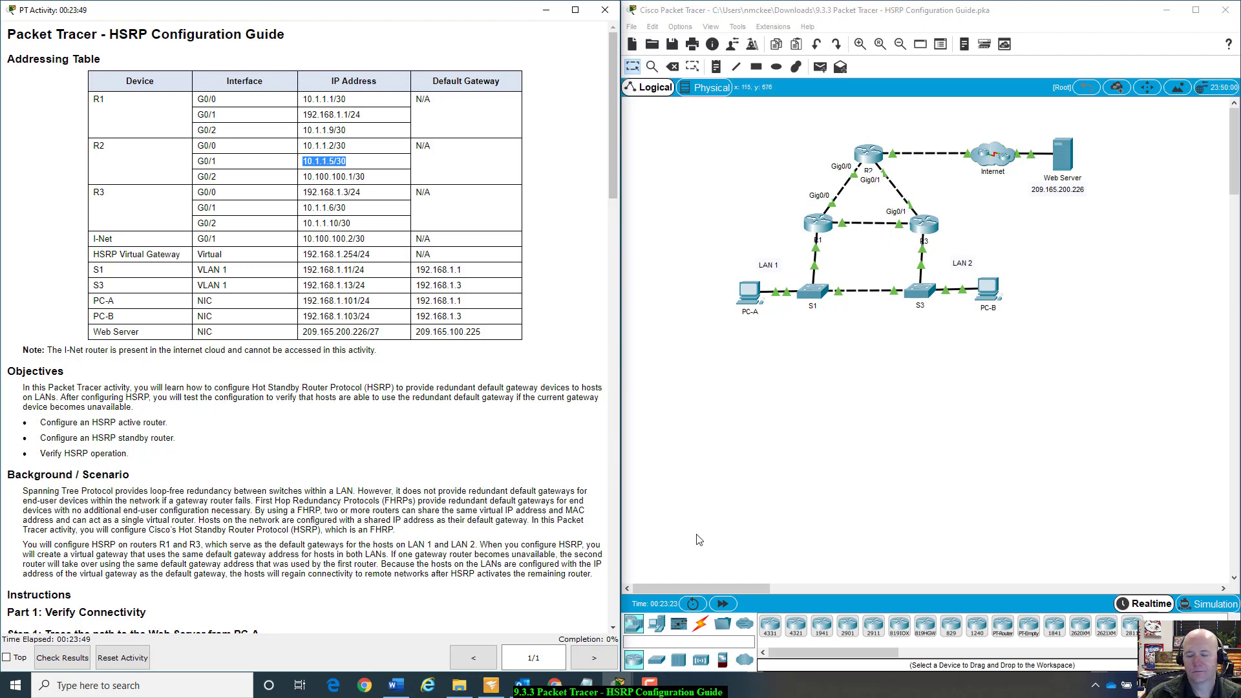
pyautogui.moveTo(619, 690)
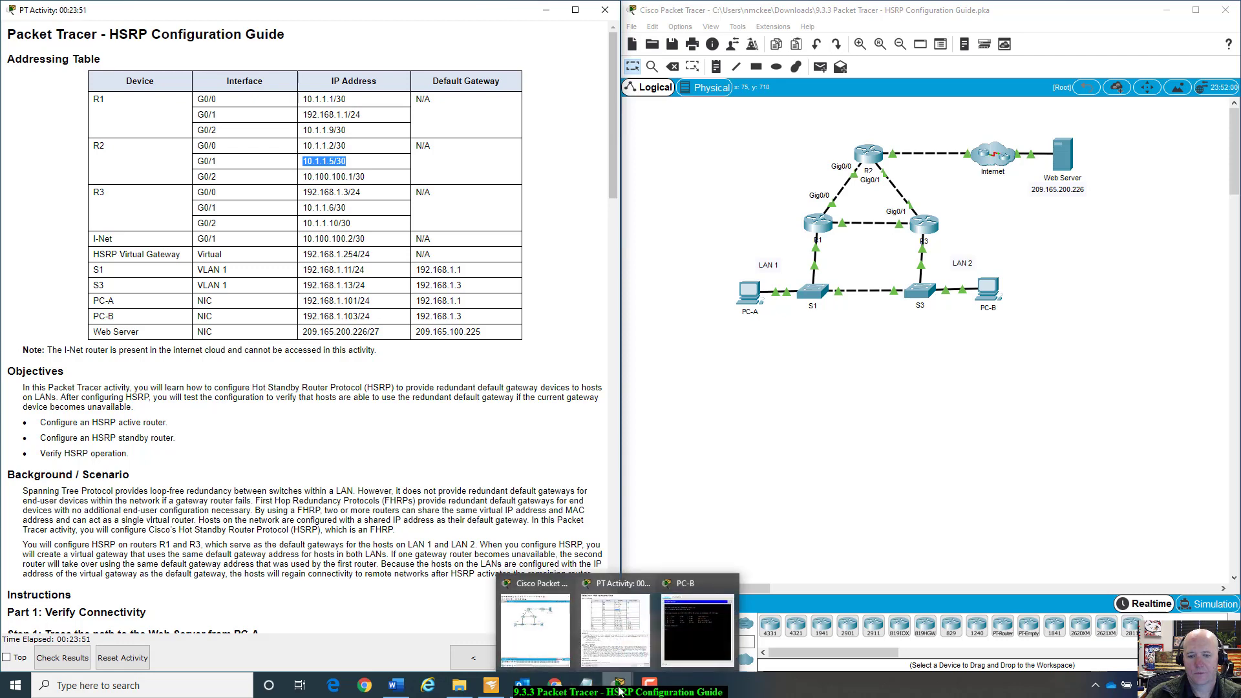
pyautogui.click(677, 641)
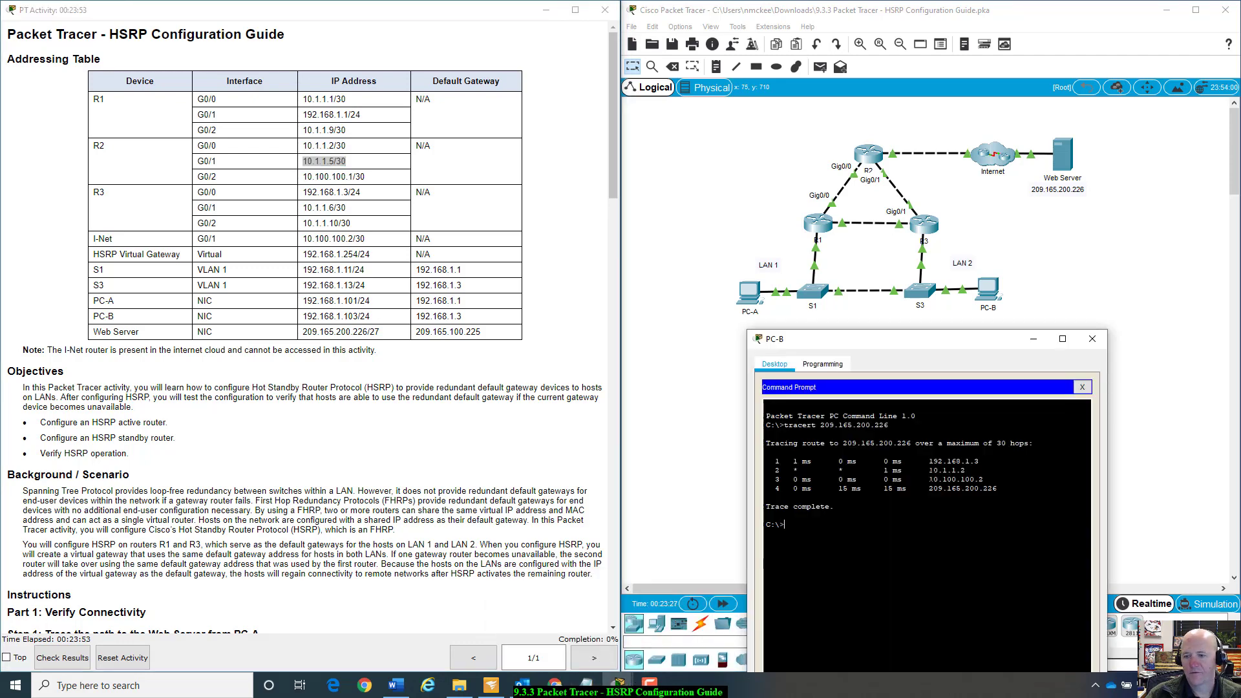
pyautogui.moveTo(930, 479); pyautogui.dragTo(984, 480)
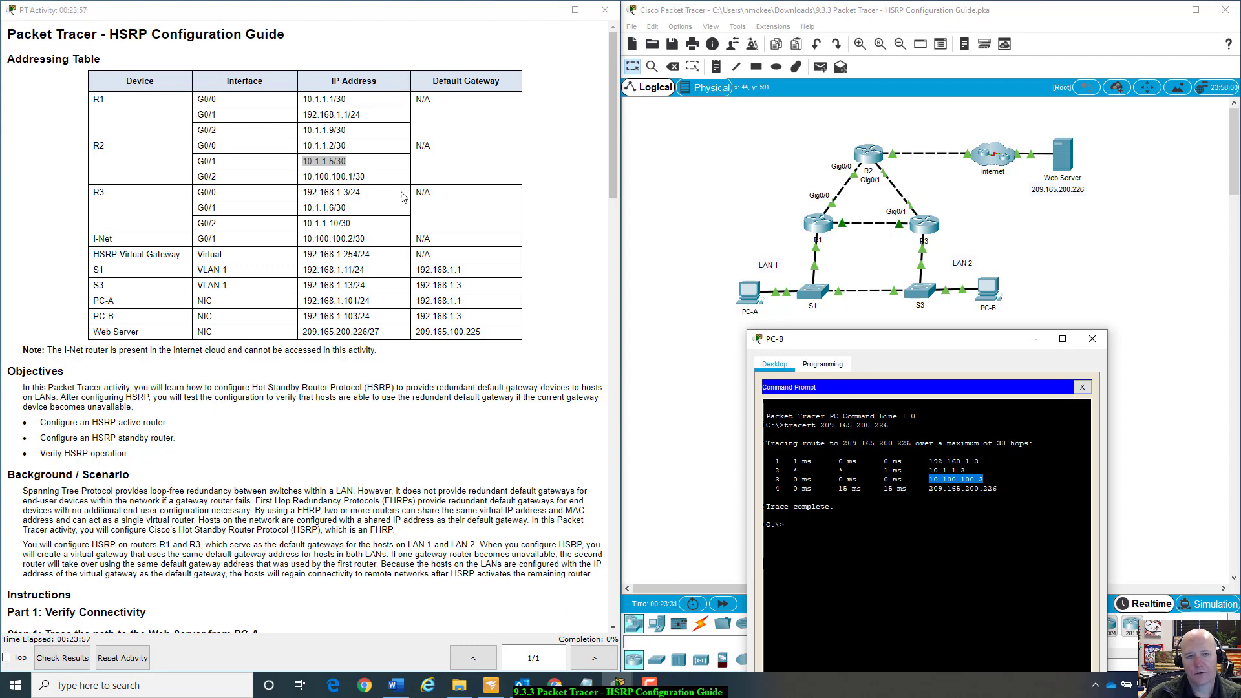
pyautogui.moveTo(938, 489); pyautogui.dragTo(998, 489)
pyautogui.click(998, 489)
pyautogui.moveTo(1014, 343); pyautogui.dragTo(1091, 271)
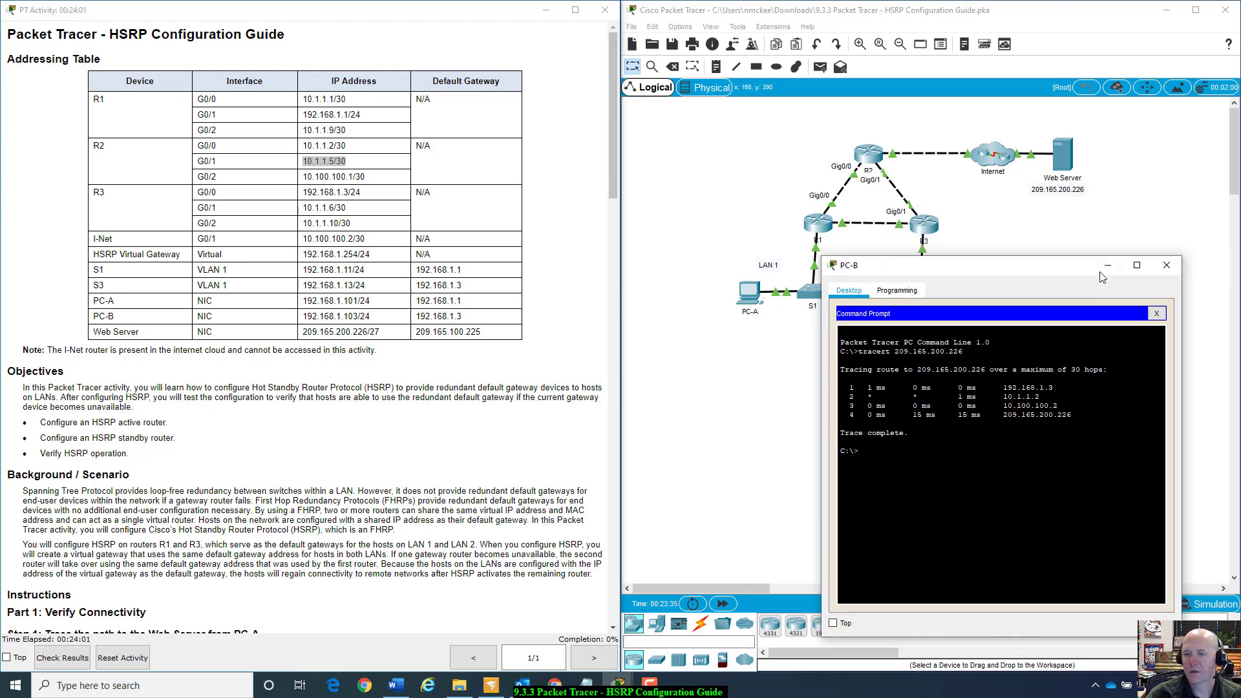
pyautogui.click(1166, 266)
# - Review the Step 2 question about devices on PC-B's path and the Step 3 instructions on making R3 unavailable
pyautogui.scroll(-10, 354, 412)
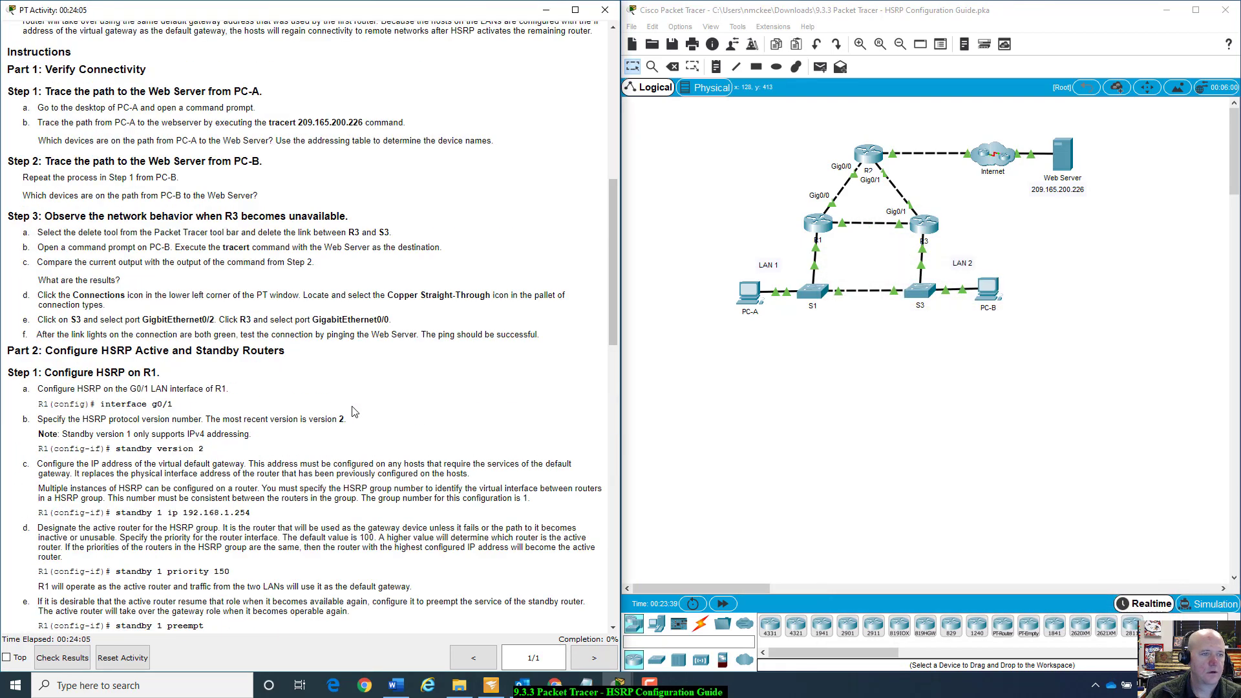
pyautogui.scroll(1, 354, 411)
pyautogui.moveTo(40, 231); pyautogui.dragTo(268, 231)
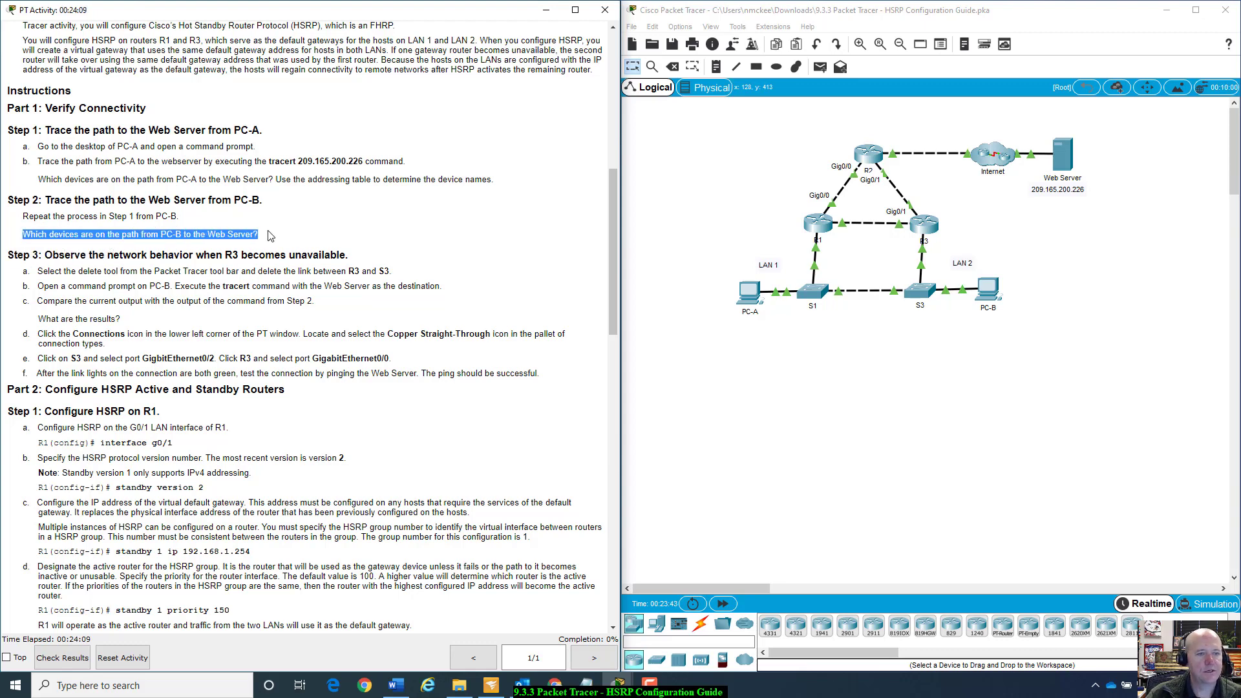
pyautogui.click(288, 236)
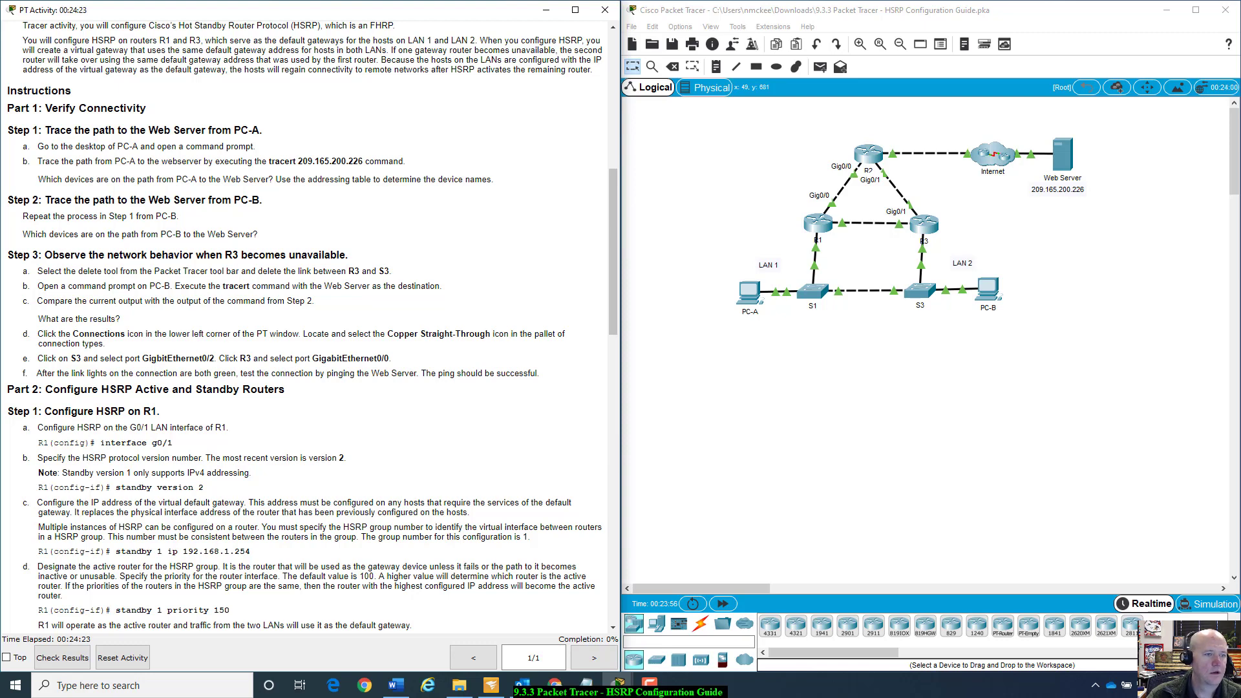
pyautogui.moveTo(23, 234); pyautogui.dragTo(281, 239)
pyautogui.click(282, 241)
pyautogui.scroll(-5, 284, 240)
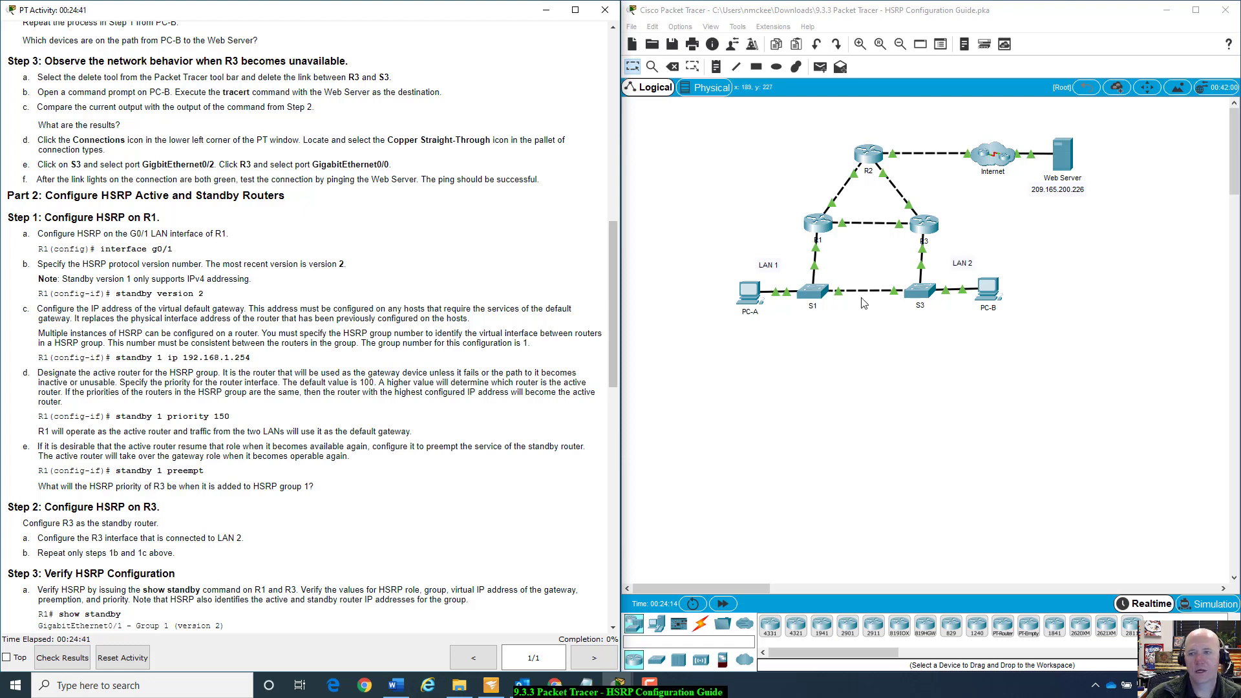
pyautogui.click(994, 424)
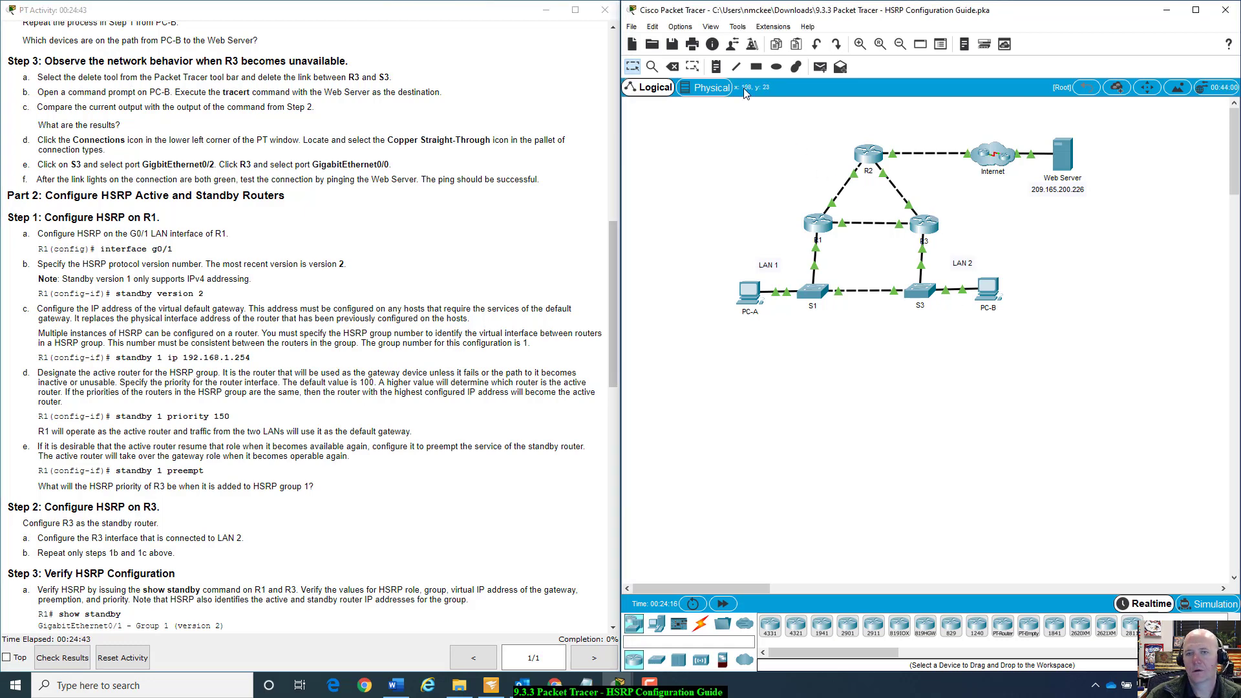
# - Try to delete the link between R2 and R3 with the delete tool
pyautogui.click(674, 69)
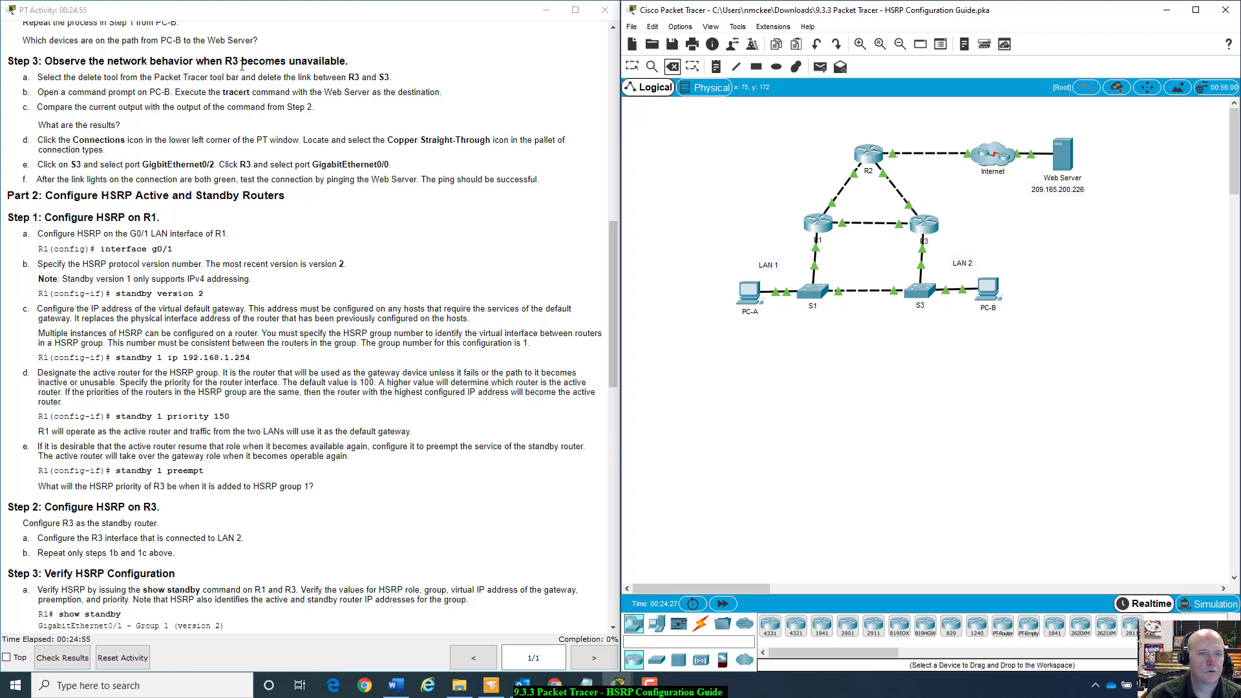
pyautogui.click(899, 191)
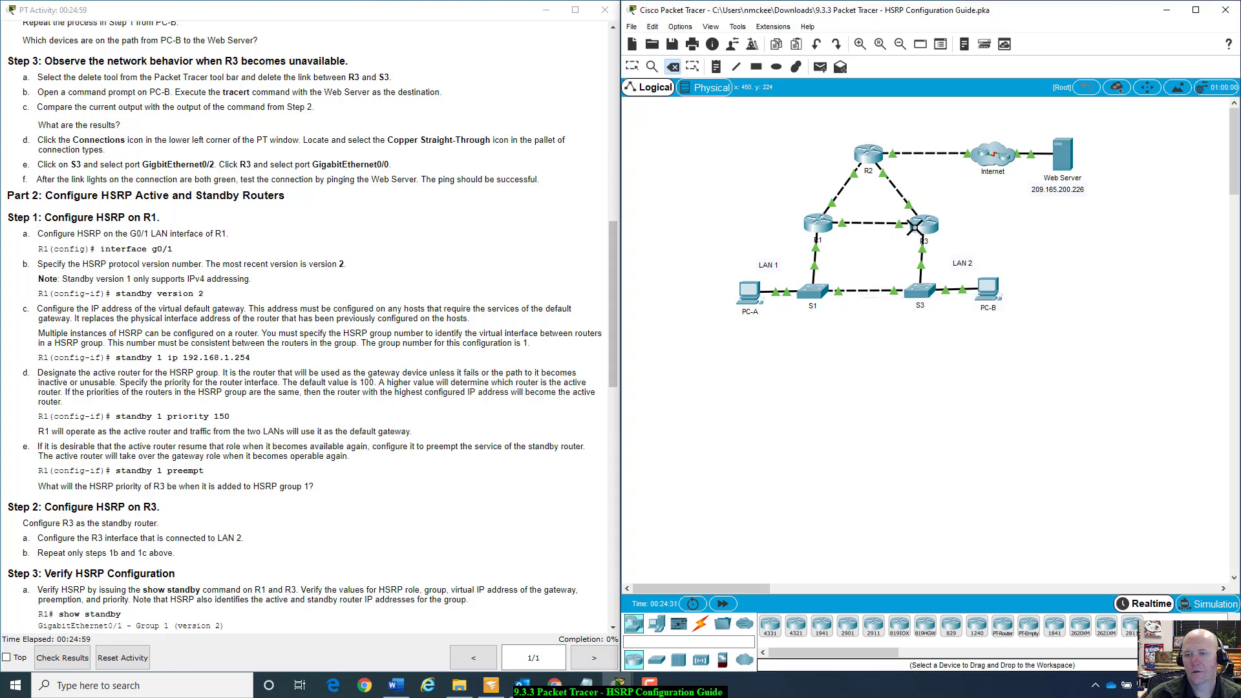
pyautogui.click(963, 361)
pyautogui.click(907, 206)
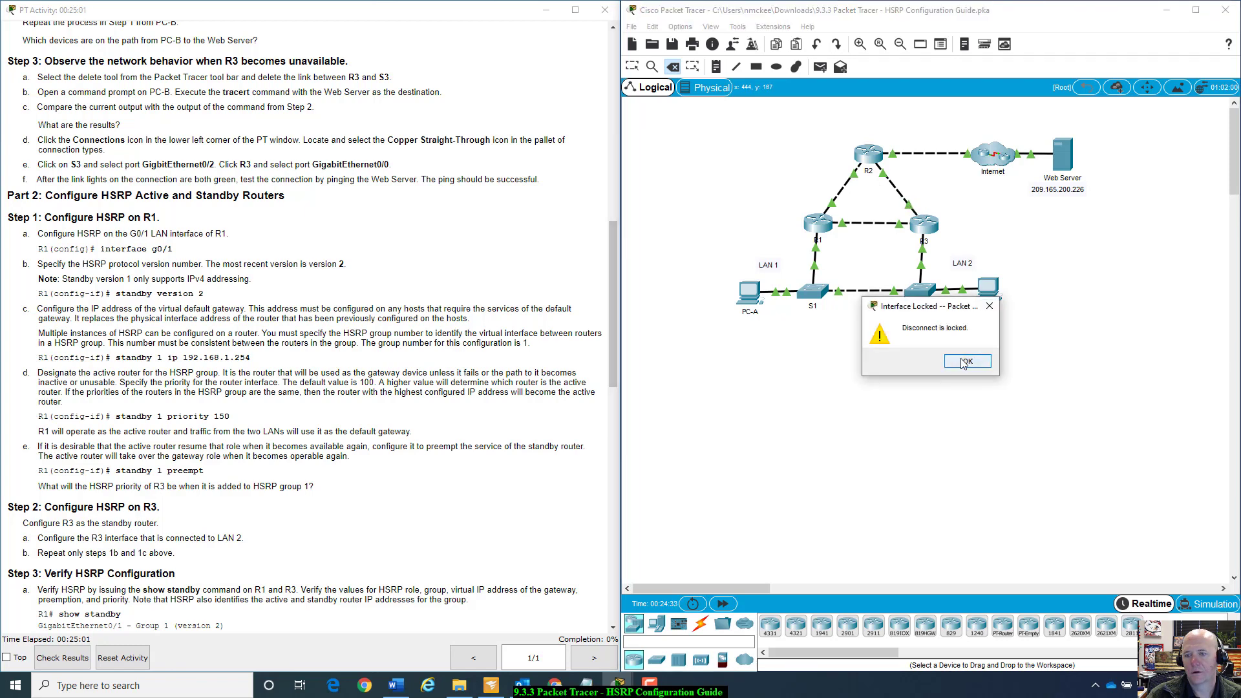
pyautogui.click(964, 362)
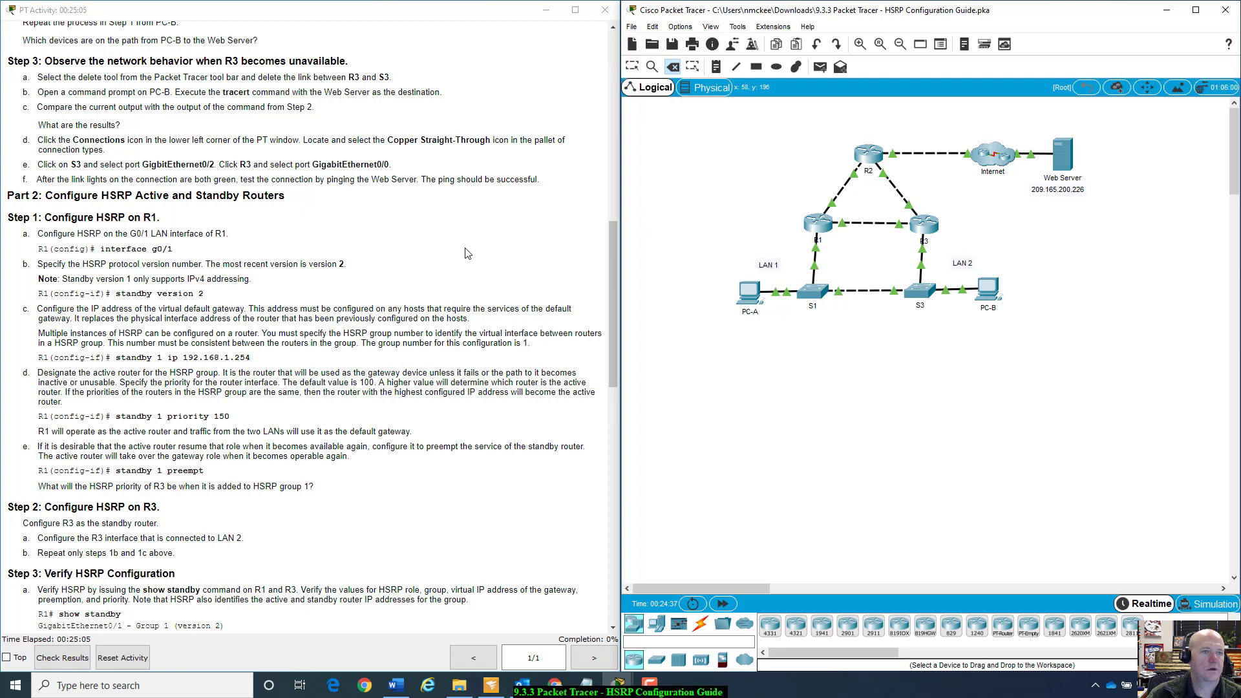
# - Reread the Step 3 instructions, delete the link between R3 and S3, and leave the delete tool
pyautogui.scroll(2, 466, 252)
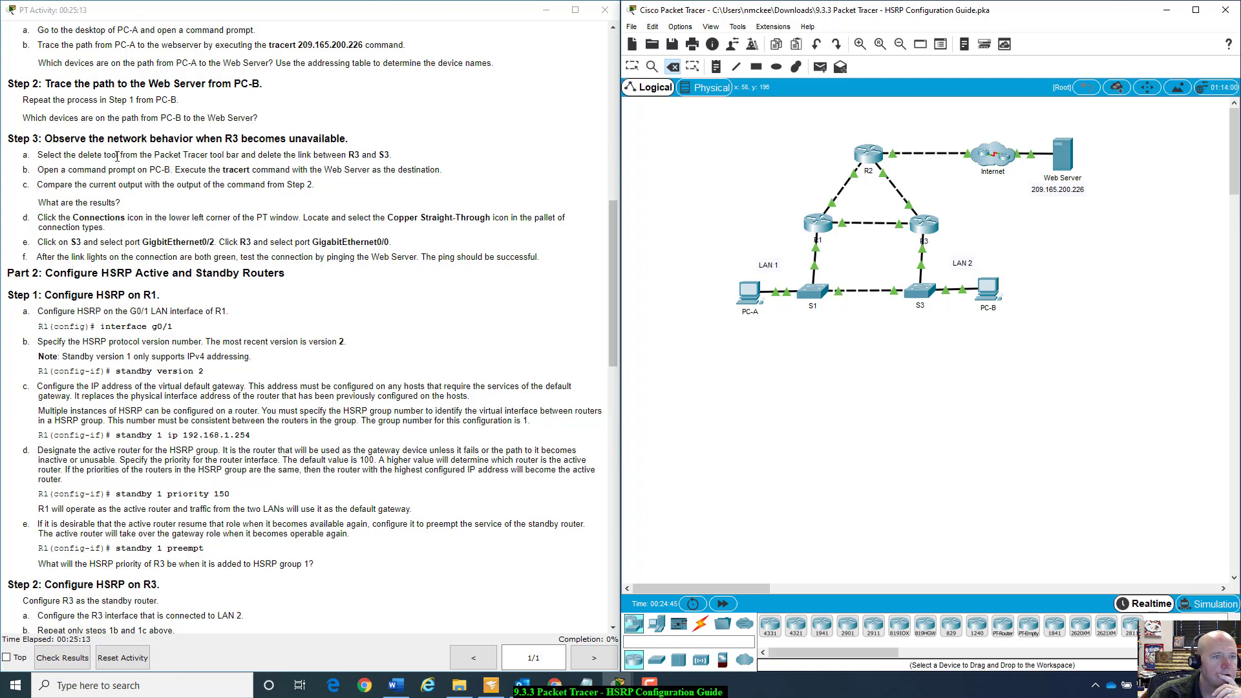
pyautogui.scroll(2, 117, 156)
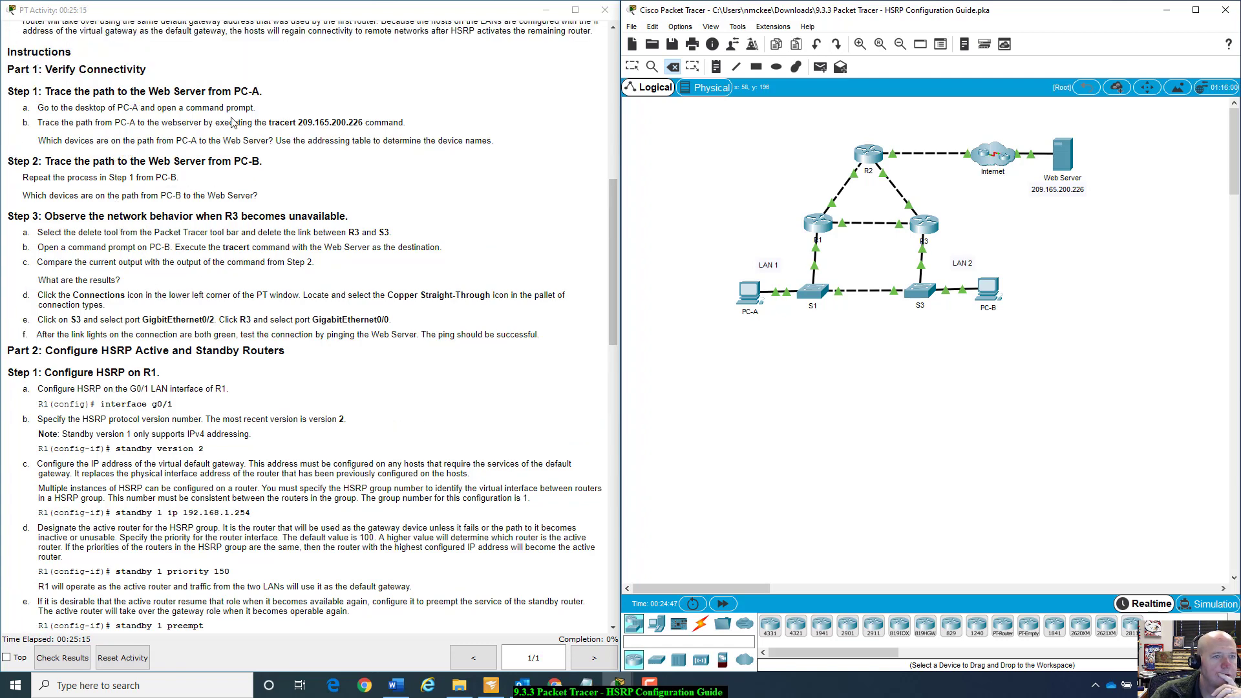
pyautogui.scroll(-1, 223, 124)
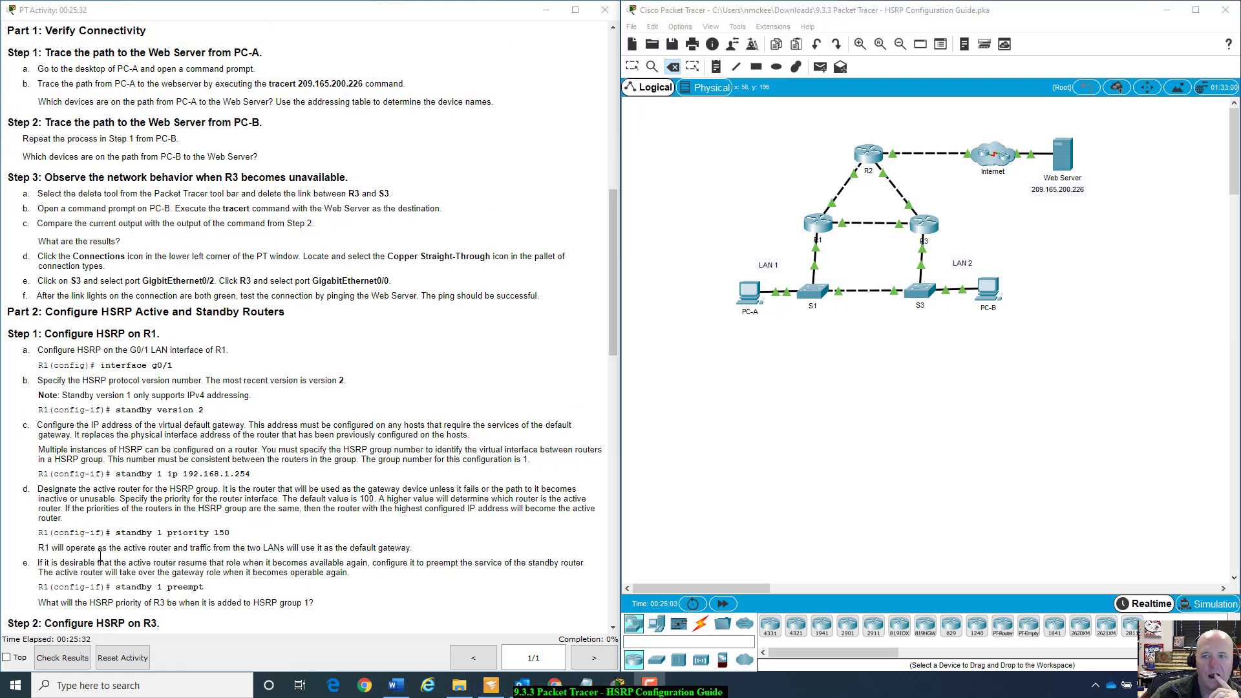
pyautogui.click(923, 253)
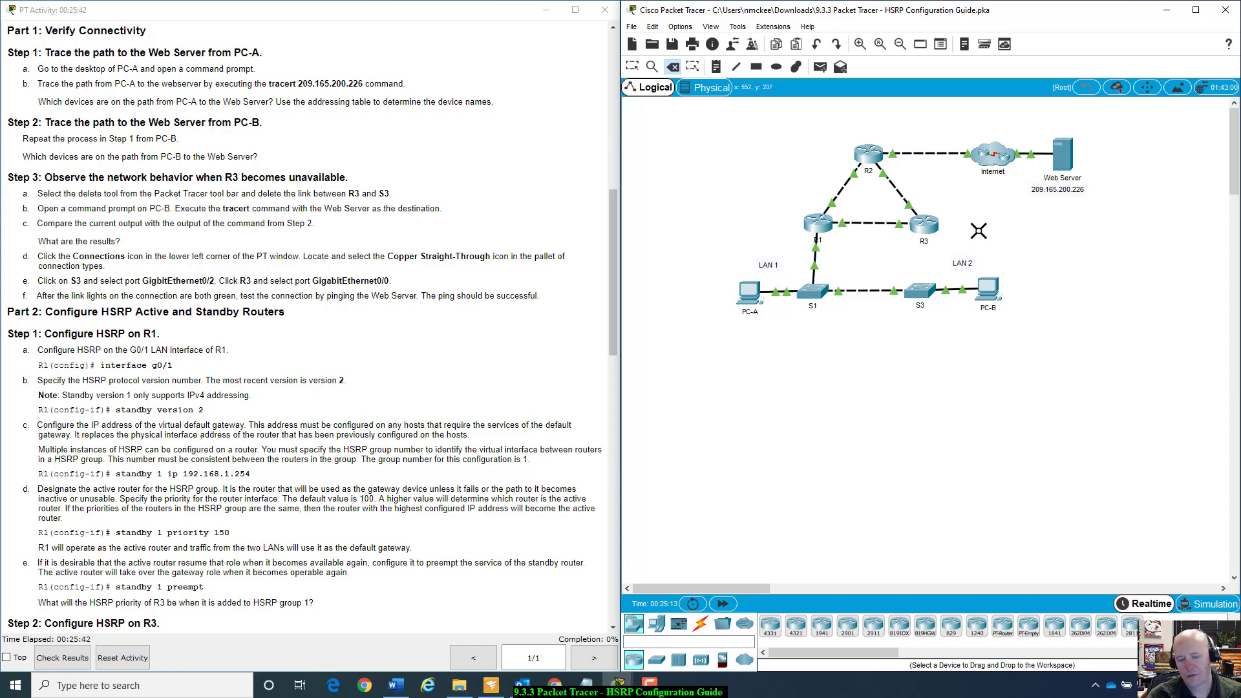
pyautogui.press('Escape')
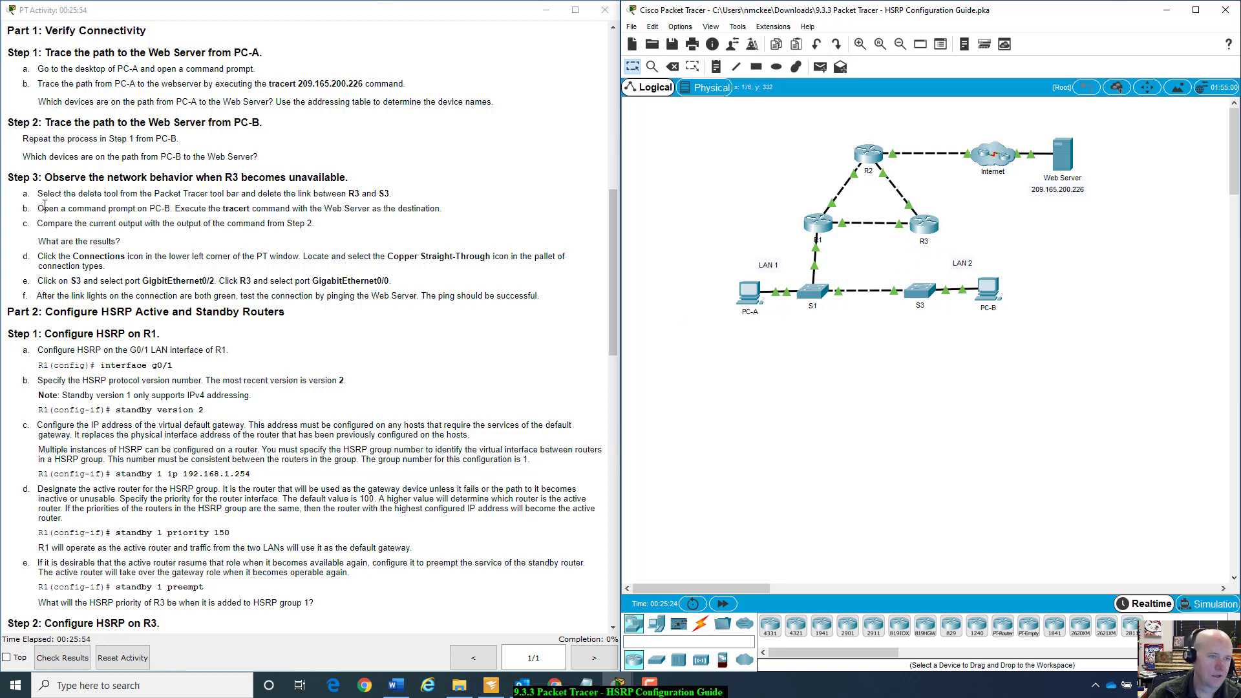
# - Run tracert 209.165.200.226 again from PC-B's command prompt to trace the path to the Web Server
pyautogui.scroll(-3, 45, 206)
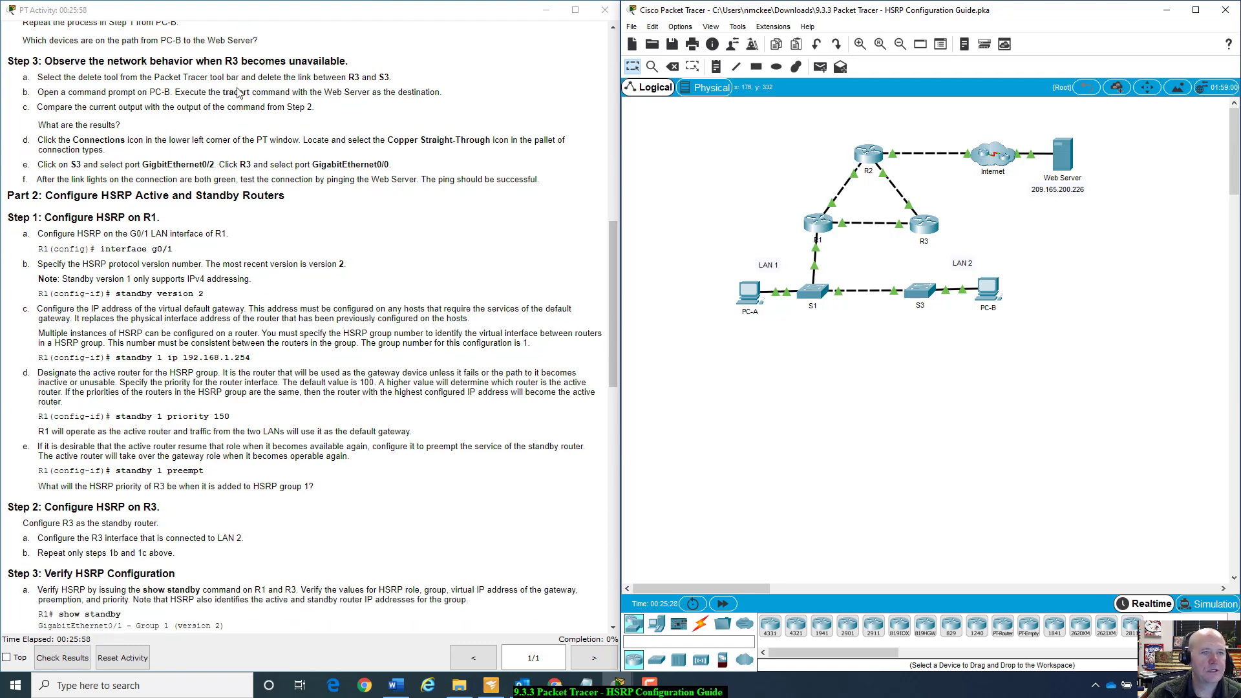
pyautogui.click(988, 289)
pyautogui.moveTo(708, 151); pyautogui.dragTo(894, 139)
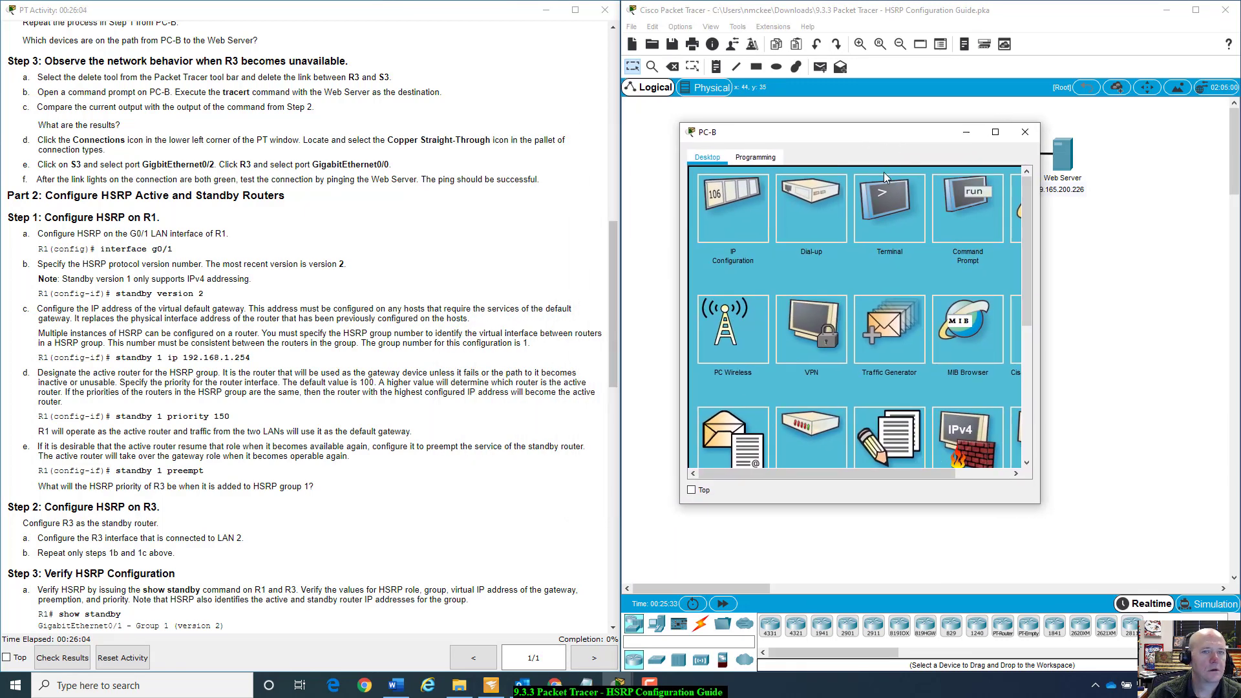
pyautogui.click(972, 201)
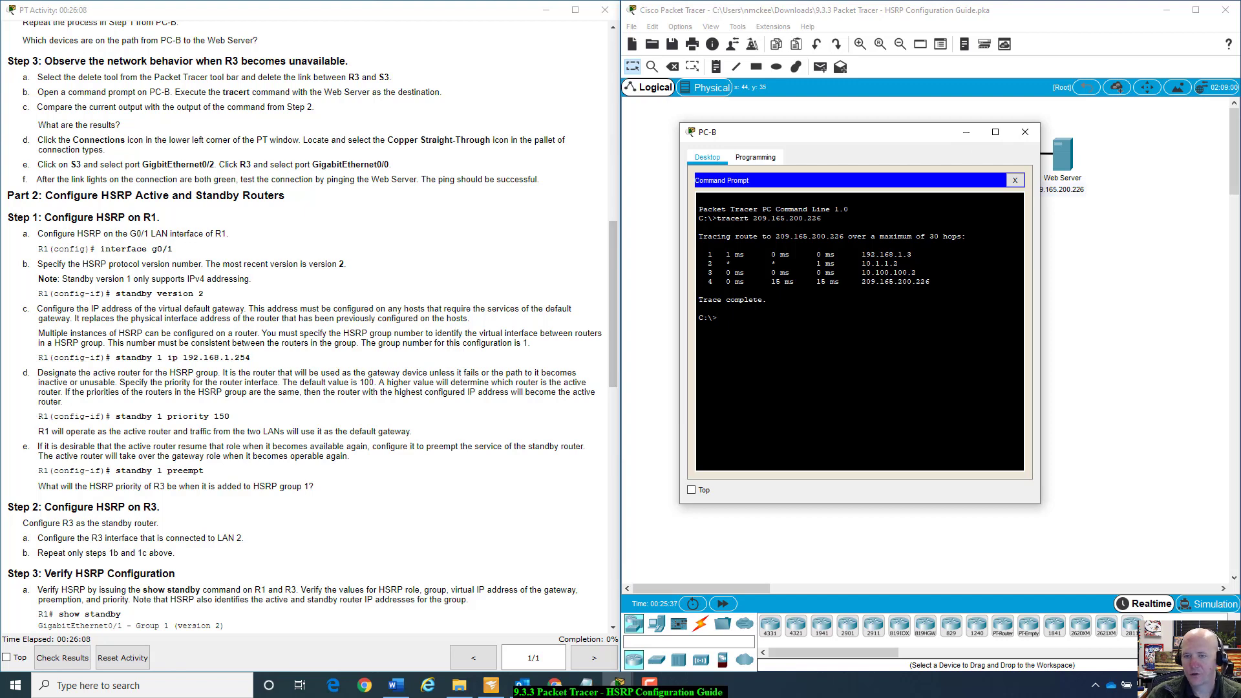
pyautogui.press('Up')
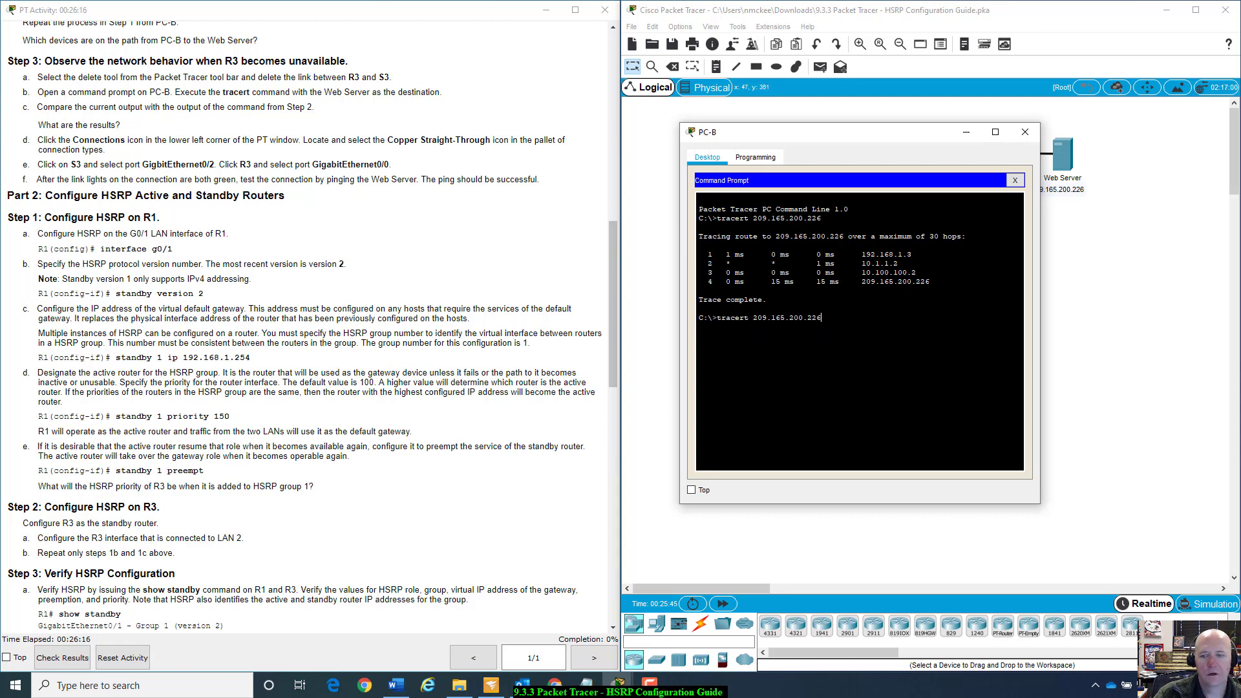
pyautogui.press('Return')
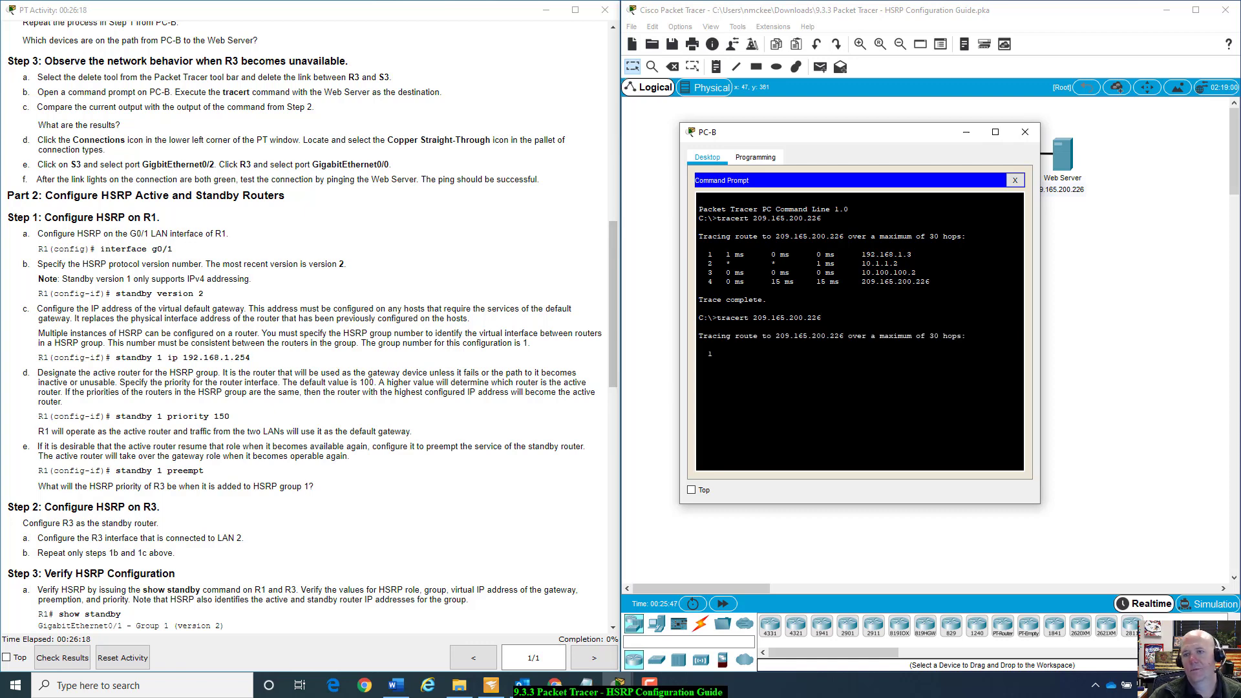
# - Examine the hops of PC-B's new trace alongside the topology and abort the running trace
pyautogui.moveTo(947, 137); pyautogui.dragTo(1110, 293)
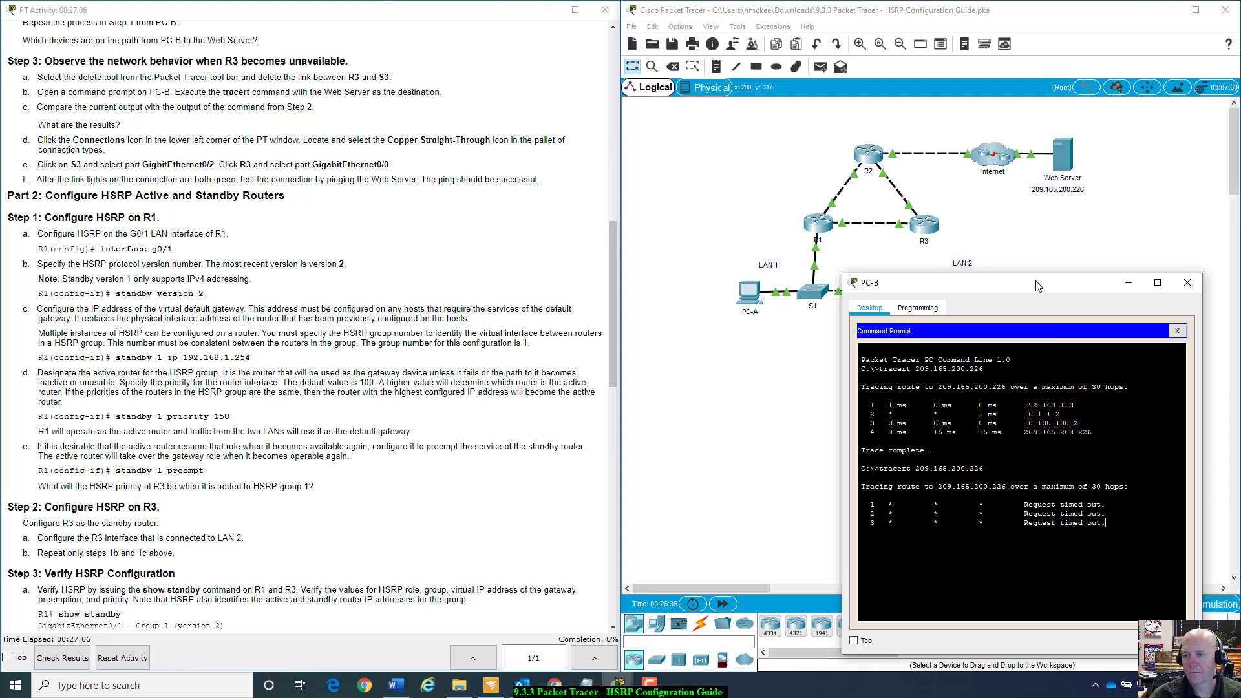
pyautogui.moveTo(1039, 286); pyautogui.dragTo(1031, 287)
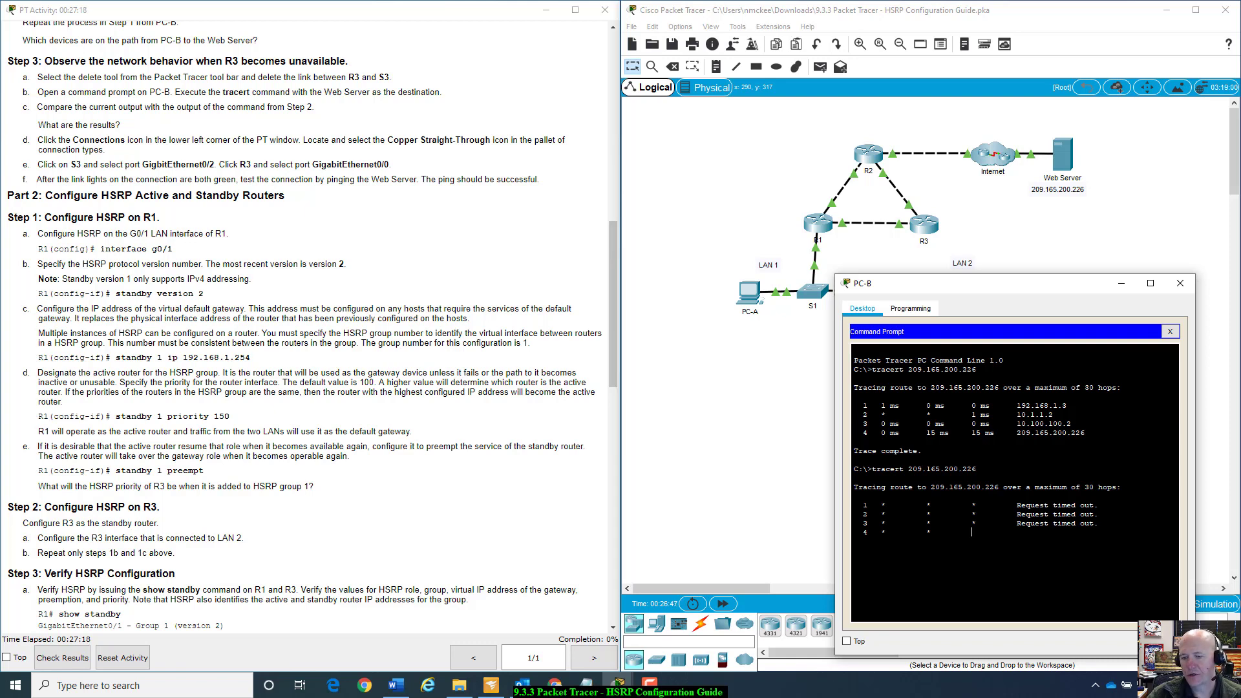
pyautogui.moveTo(1100, 506); pyautogui.dragTo(878, 506)
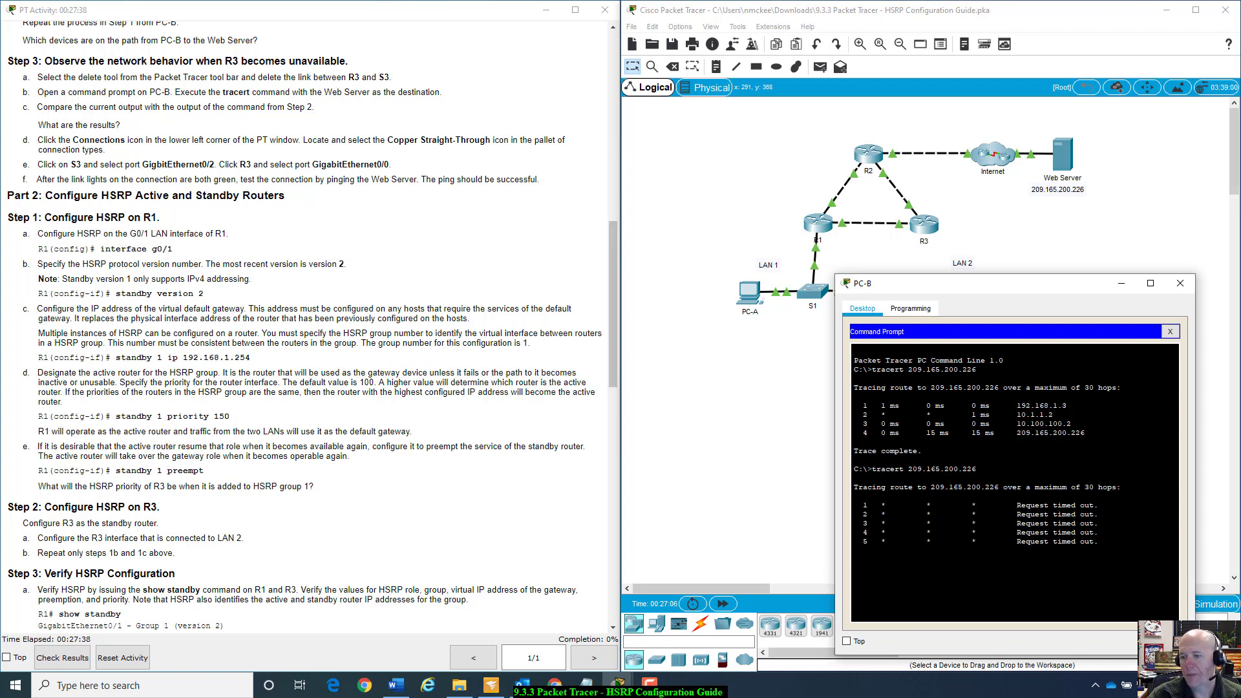
pyautogui.moveTo(1099, 506); pyautogui.dragTo(926, 551)
pyautogui.click(1064, 528)
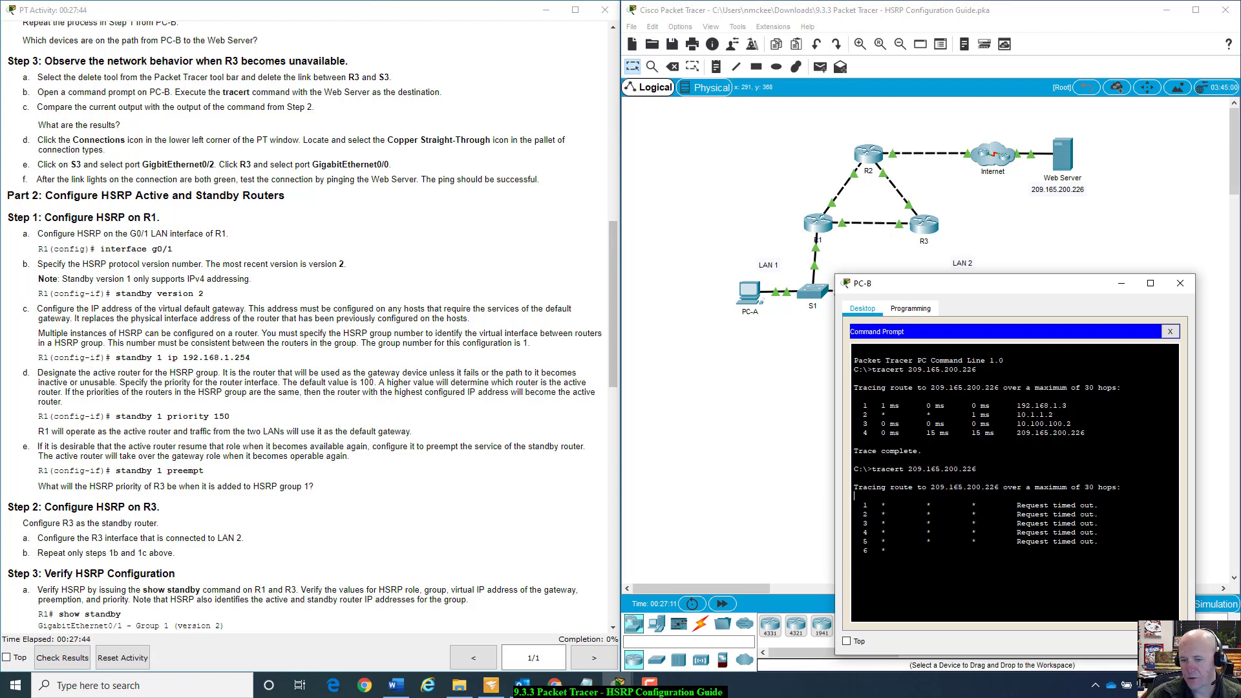
pyautogui.moveTo(855, 497); pyautogui.dragTo(1099, 542)
pyautogui.moveTo(1031, 289); pyautogui.dragTo(968, 322)
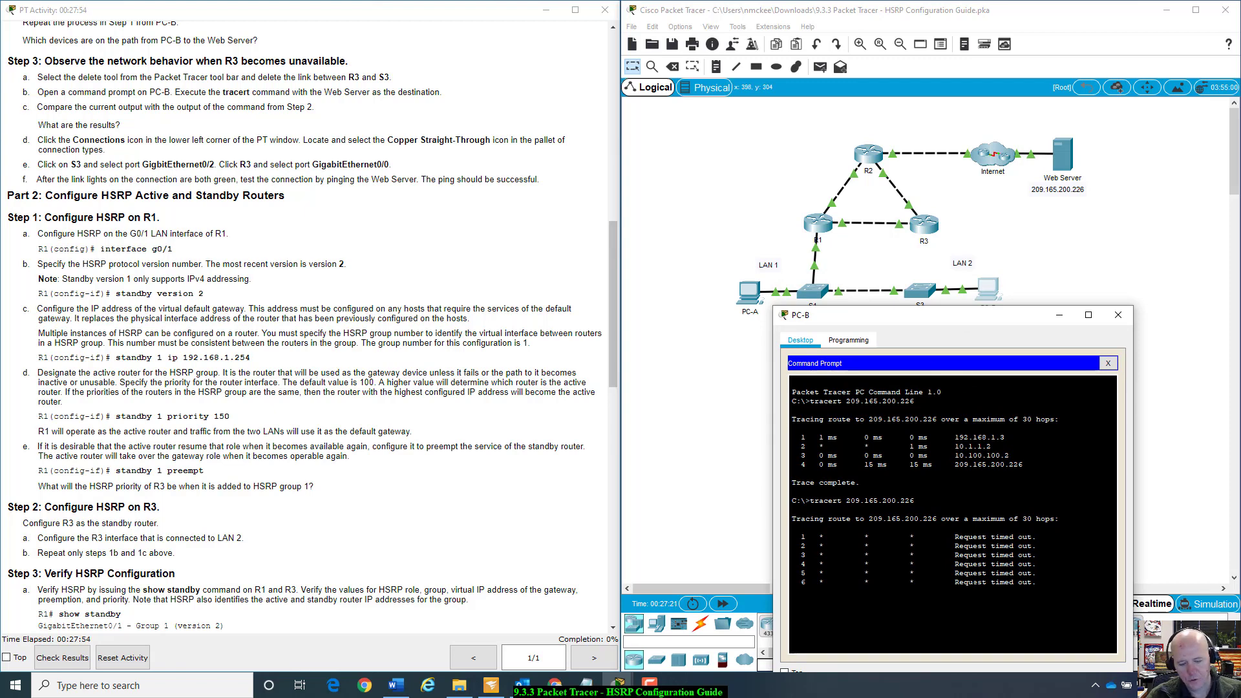
pyautogui.hotkey('ctrl', 'c')
pyautogui.moveTo(962, 324); pyautogui.dragTo(1021, 223)
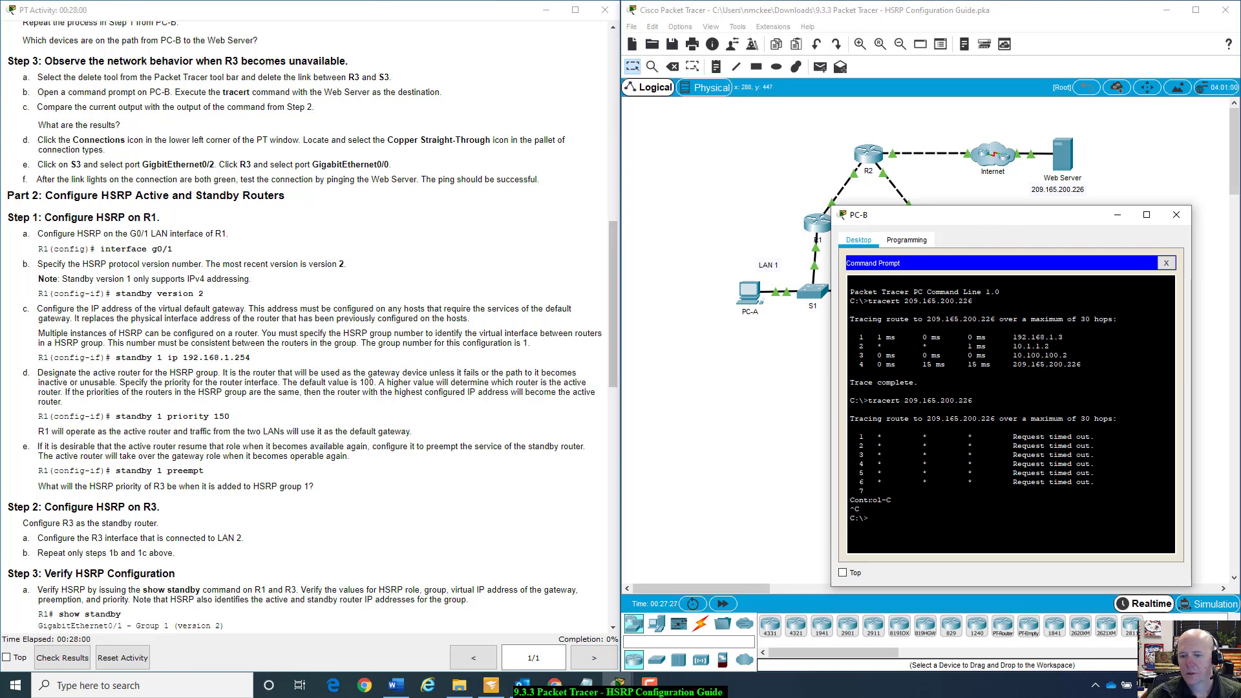
pyautogui.press('Up')
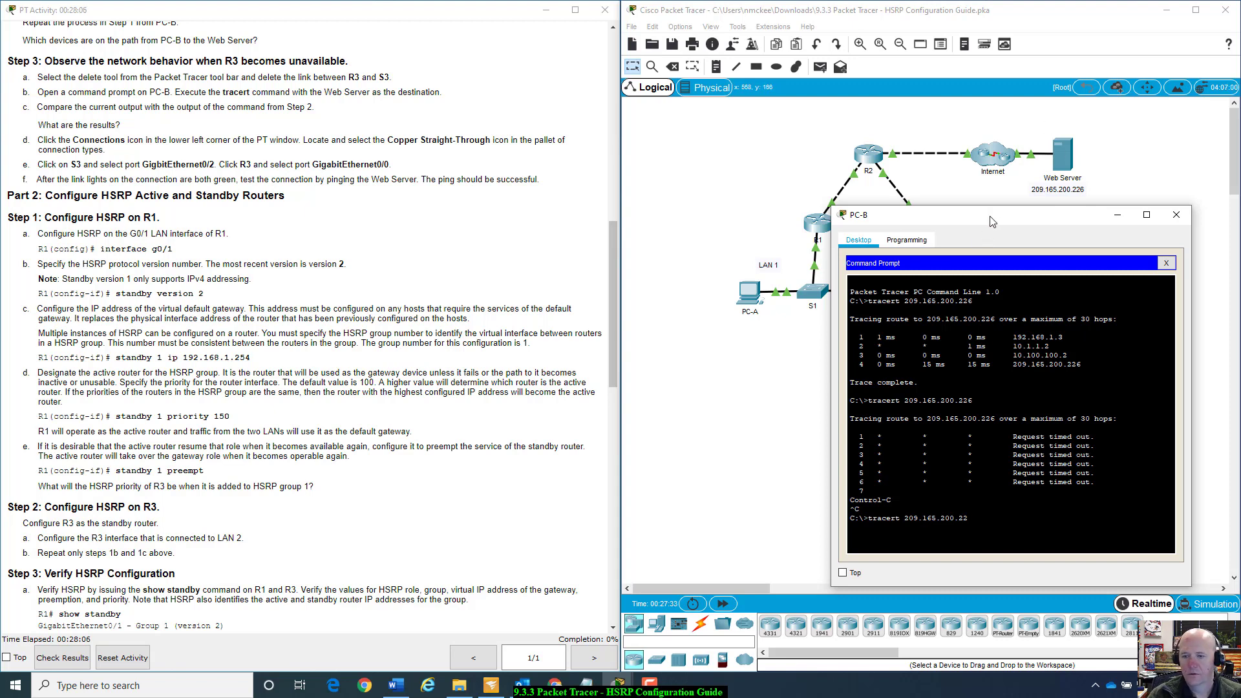
pyautogui.press('BackSpace')
pyautogui.press('BackSpace')
pyautogui.press('BackSpace')
pyautogui.press('BackSpace')
pyautogui.press('BackSpace')
pyautogui.press('BackSpace')
pyautogui.press('BackSpace')
pyautogui.press('BackSpace')
pyautogui.press('BackSpace')
pyautogui.press('BackSpace')
pyautogui.press('BackSpace')
pyautogui.press('BackSpace')
pyautogui.press('BackSpace')
pyautogui.press('BackSpace')
pyautogui.press('BackSpace')
pyautogui.press('BackSpace')
pyautogui.press('BackSpace')
pyautogui.press('BackSpace')
pyautogui.press('BackSpace')
pyautogui.press('BackSpace')
# - Review the Step 3 instruction to compare PC-B's two traces and its results question, keeping the topology in view
pyautogui.moveTo(992, 222); pyautogui.dragTo(963, 373)
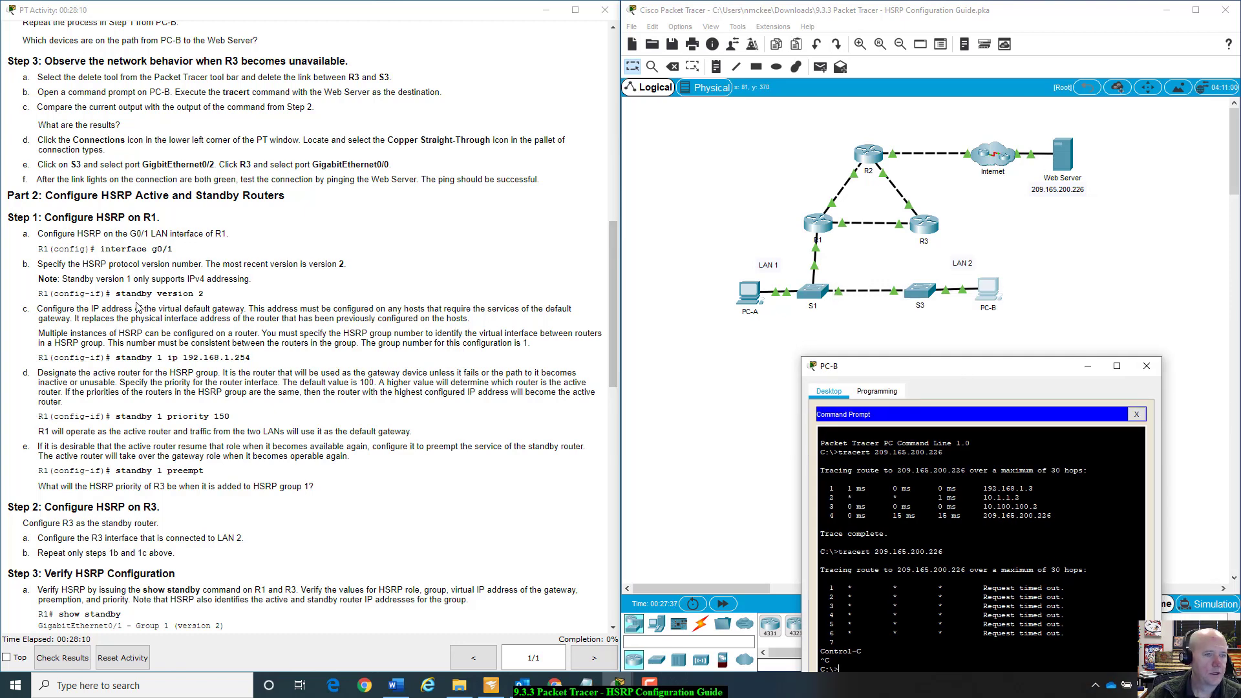
pyautogui.scroll(2, 138, 299)
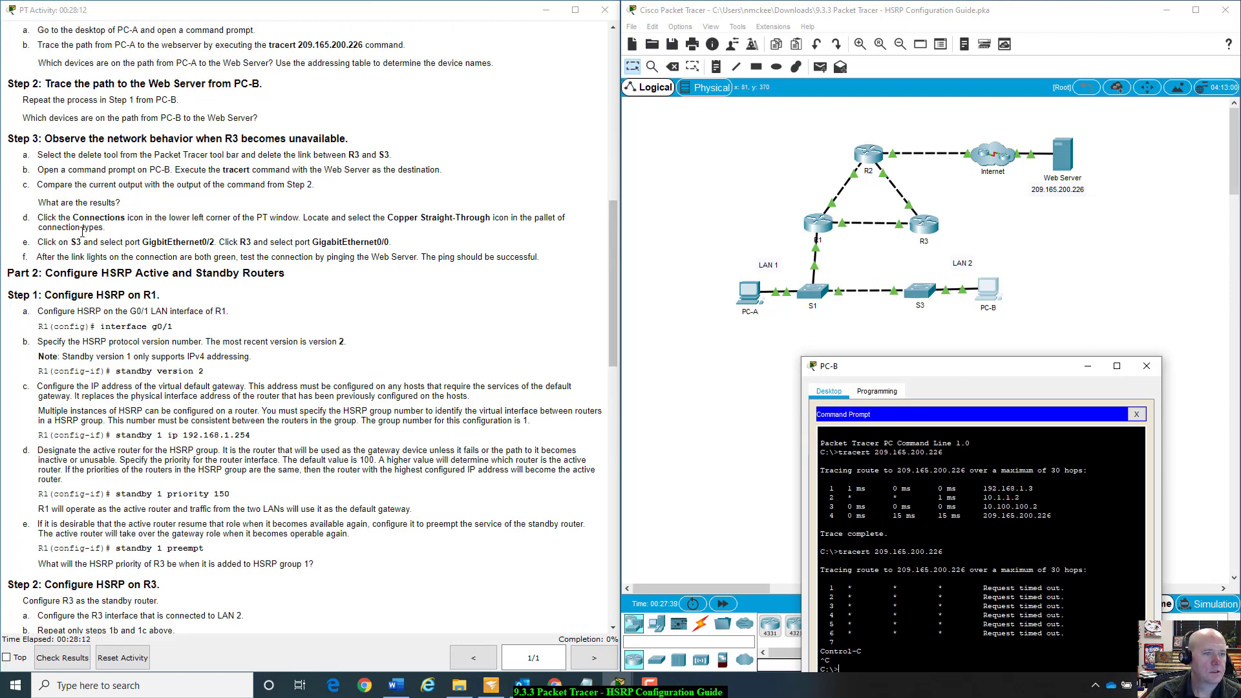
pyautogui.moveTo(36, 186); pyautogui.dragTo(193, 199)
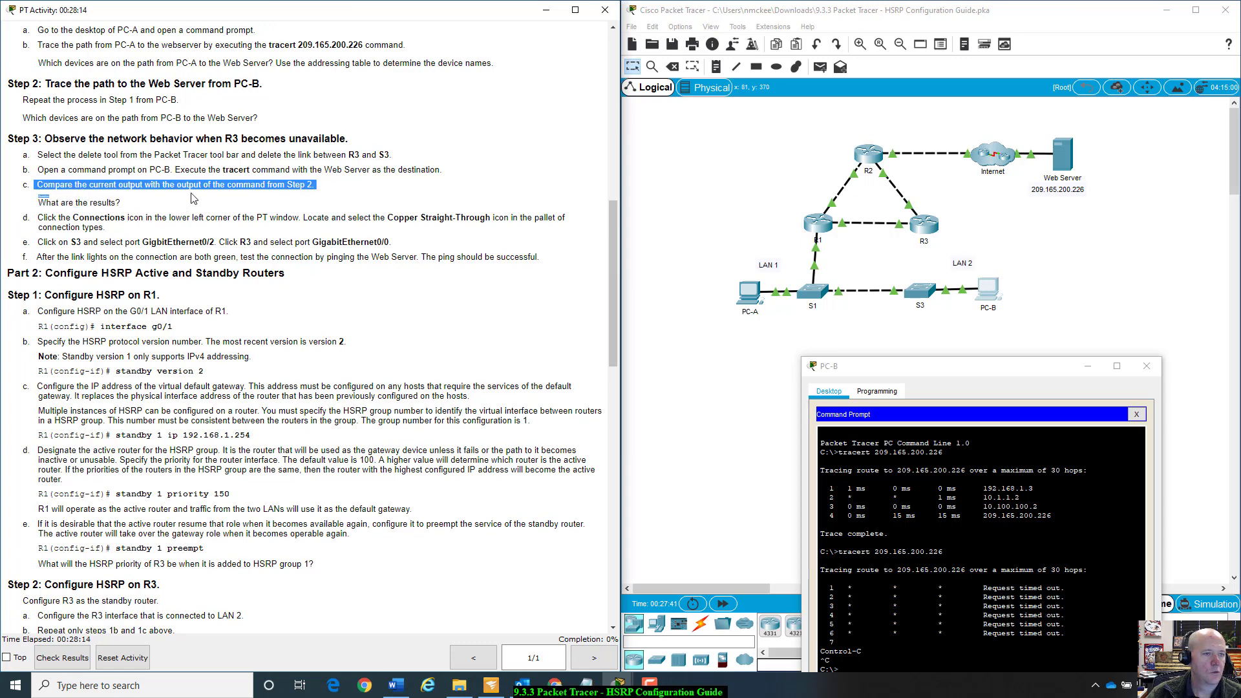
pyautogui.click(153, 212)
pyautogui.moveTo(37, 202); pyautogui.dragTo(129, 219)
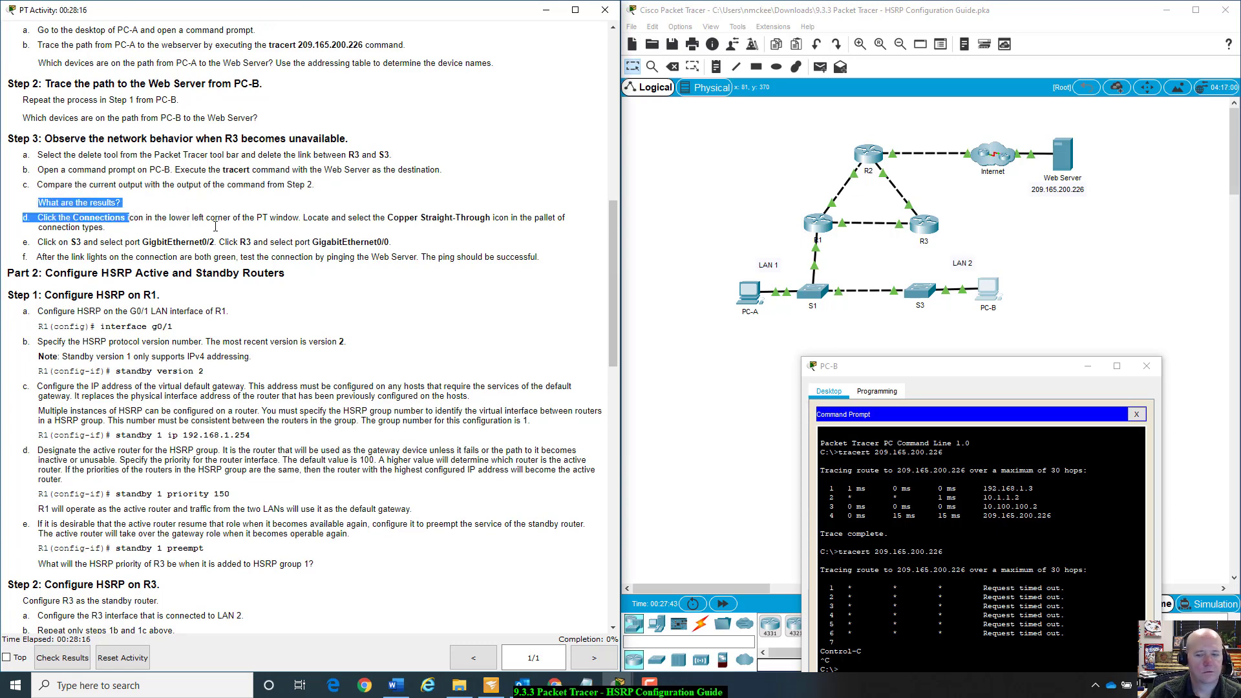
pyautogui.moveTo(1045, 370); pyautogui.dragTo(1088, 339)
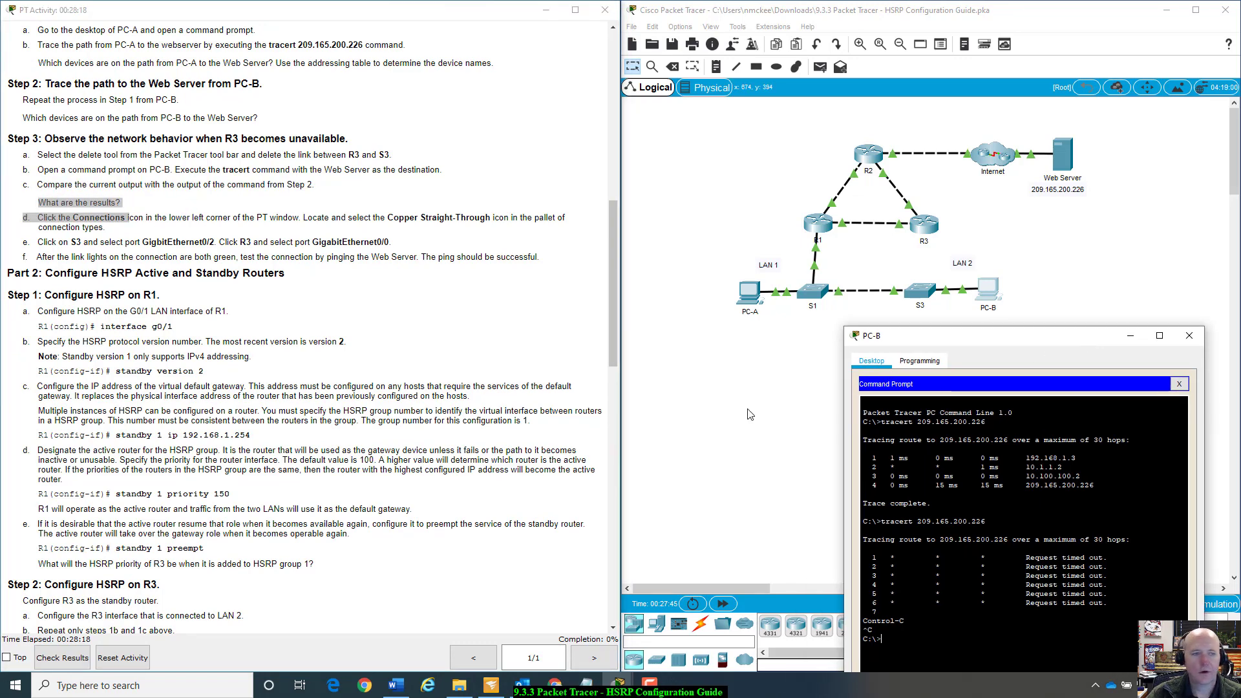
pyautogui.click(137, 233)
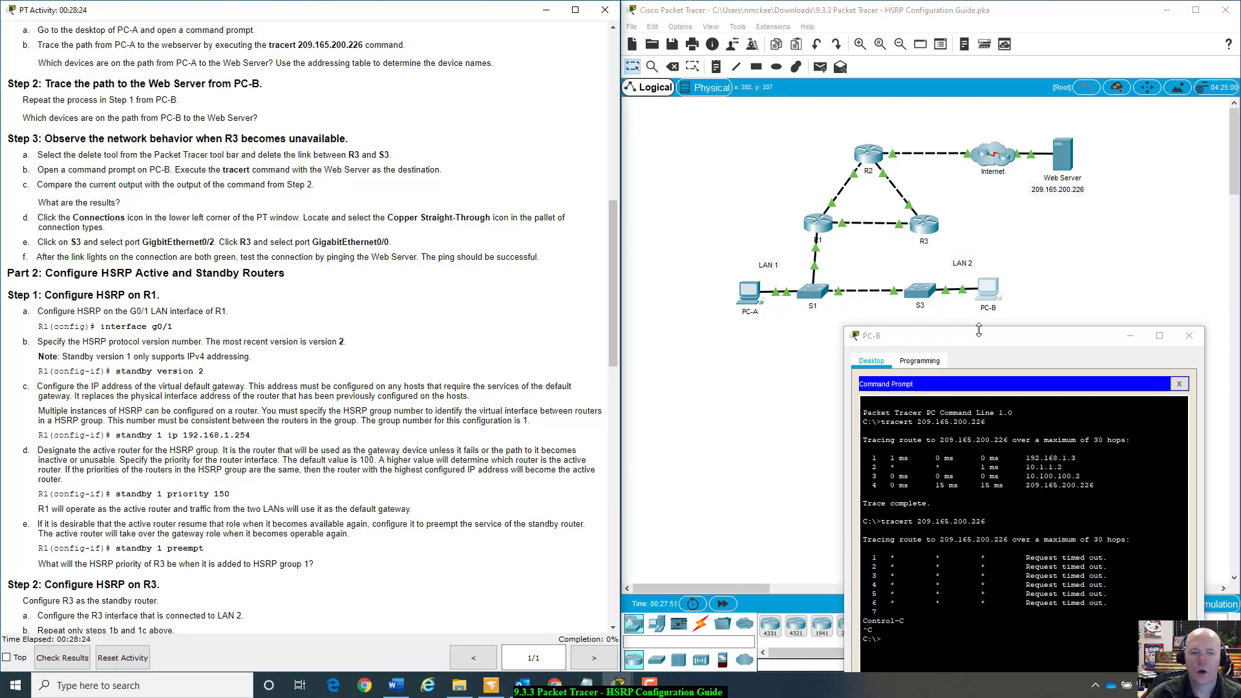
pyautogui.moveTo(985, 336); pyautogui.dragTo(1056, 342)
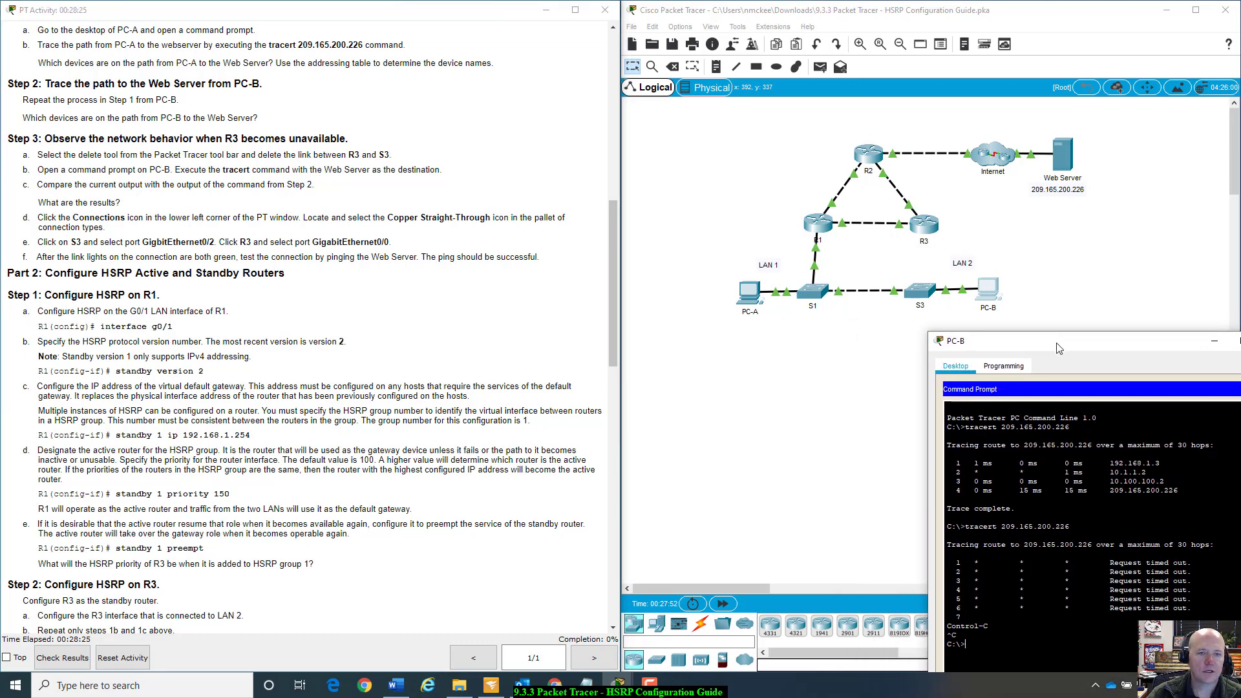
# - Connect R3's GigabitEthernet0/0 to S3's GigabitEthernet0/2 with a Copper Straight-Through cable
pyautogui.click(816, 442)
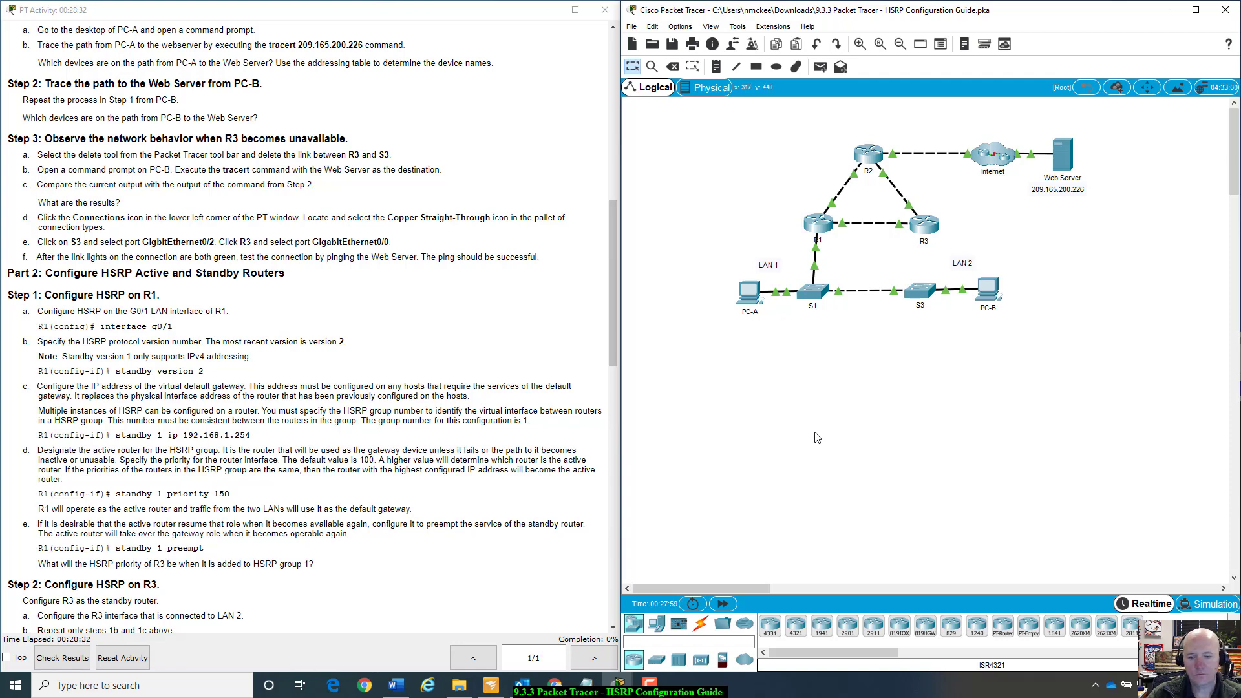
pyautogui.click(703, 627)
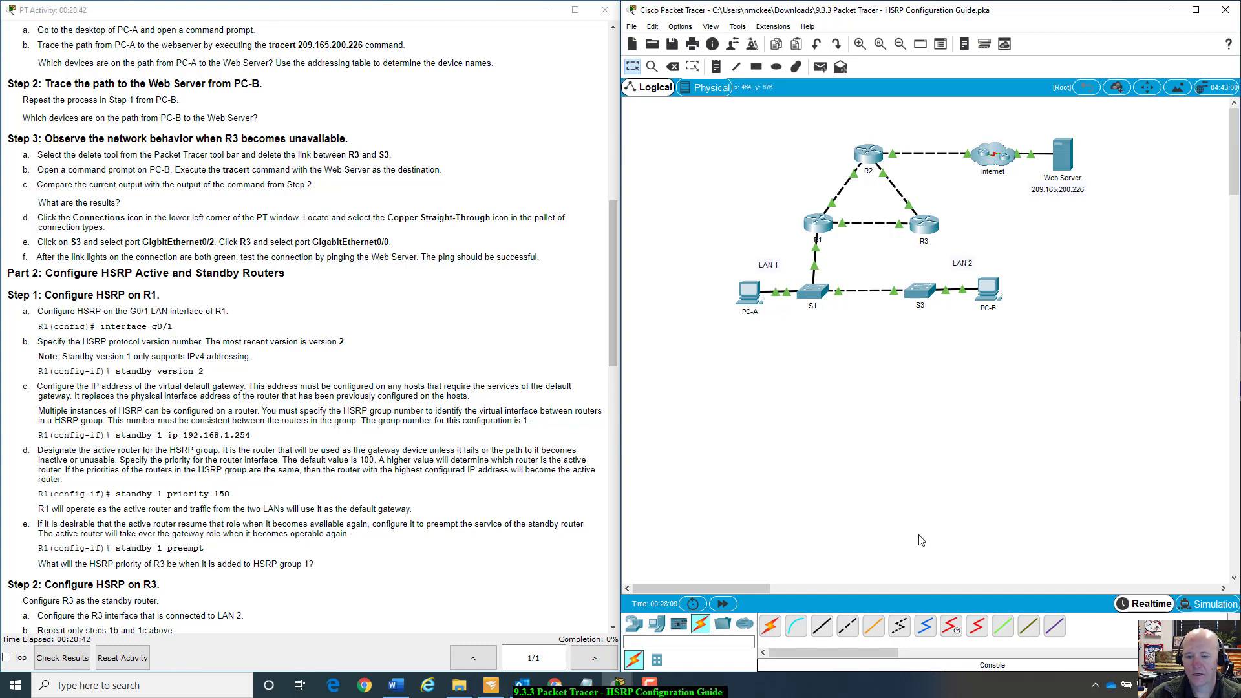
pyautogui.click(825, 630)
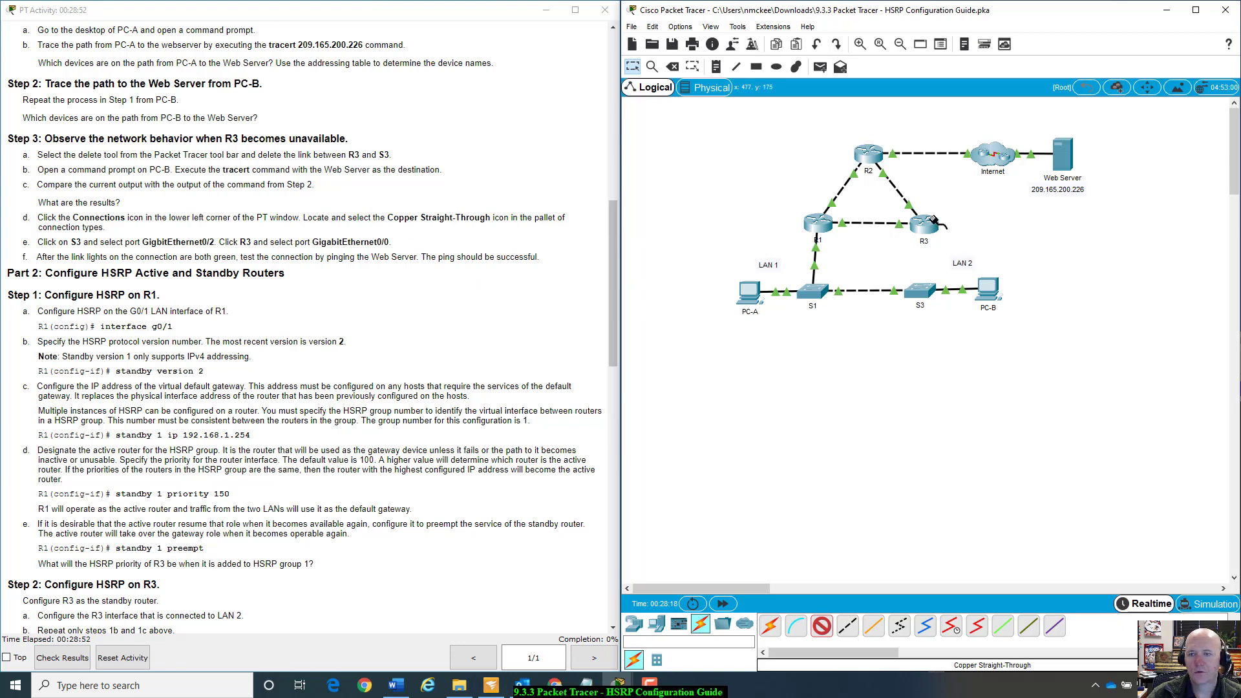
pyautogui.click(926, 231)
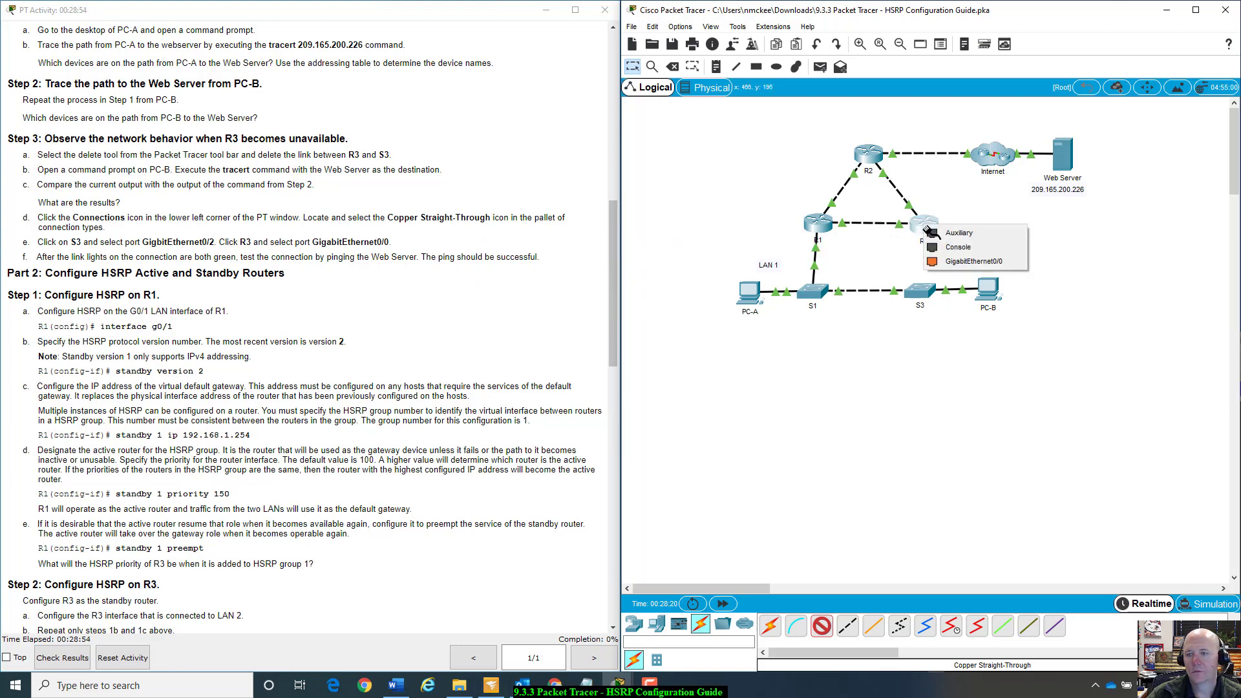
pyautogui.click(949, 263)
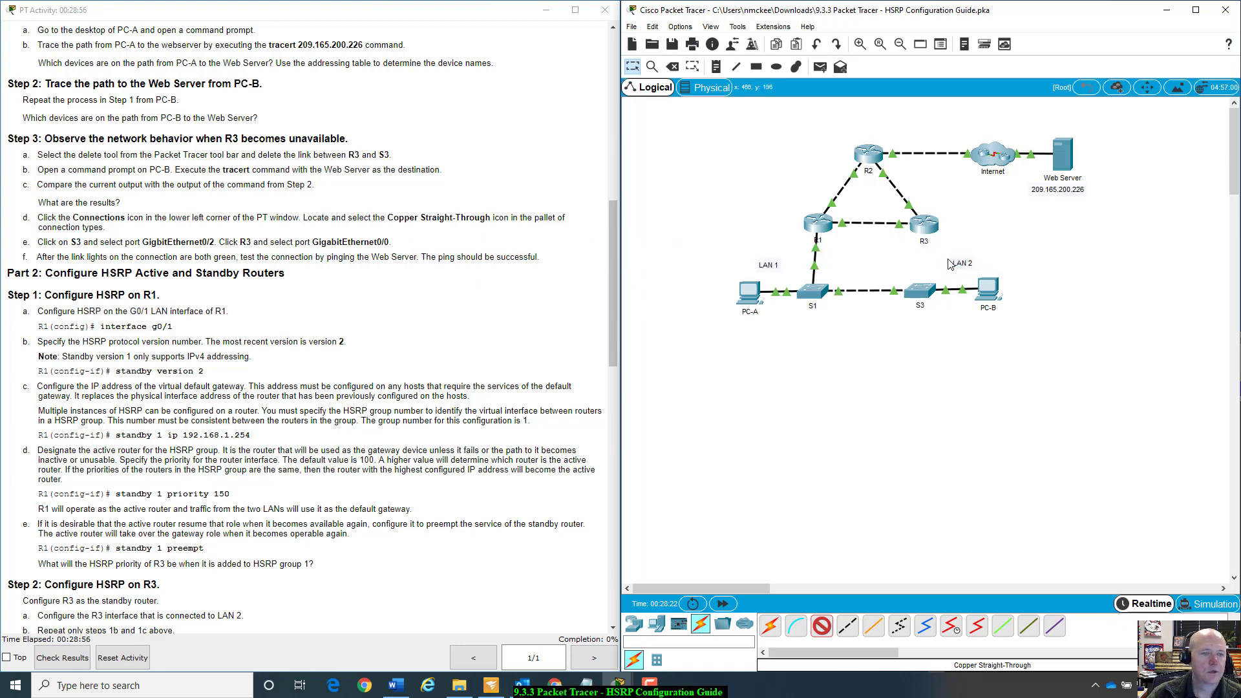
pyautogui.click(929, 290)
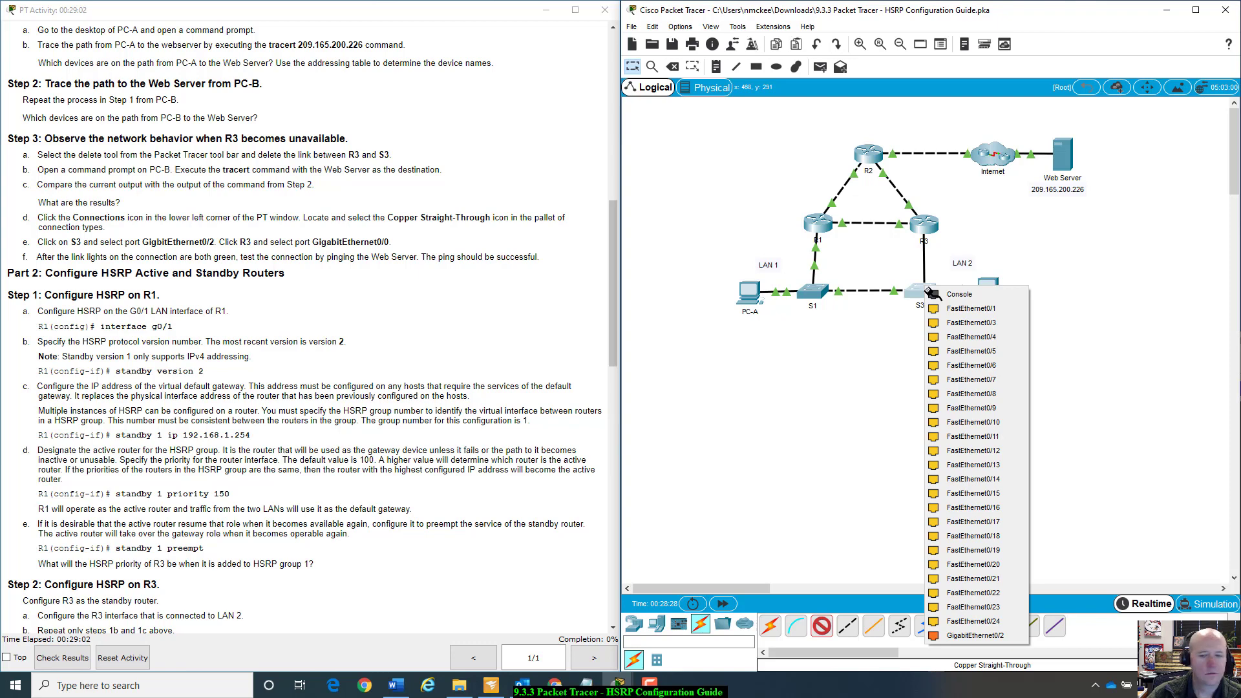
pyautogui.click(991, 639)
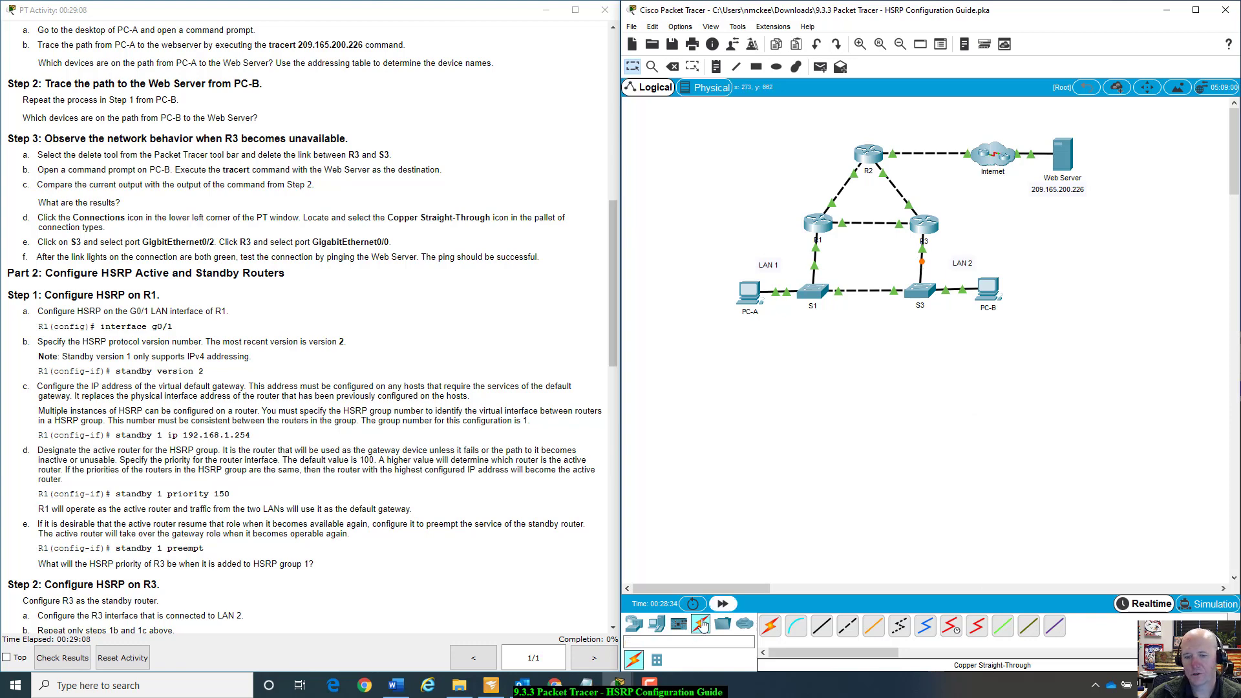
# - Fast-forward the simulation to bring up the R3–S3 link, and run tracert 209.165.200.226 again from PC-B's command prompt
pyautogui.click(721, 605)
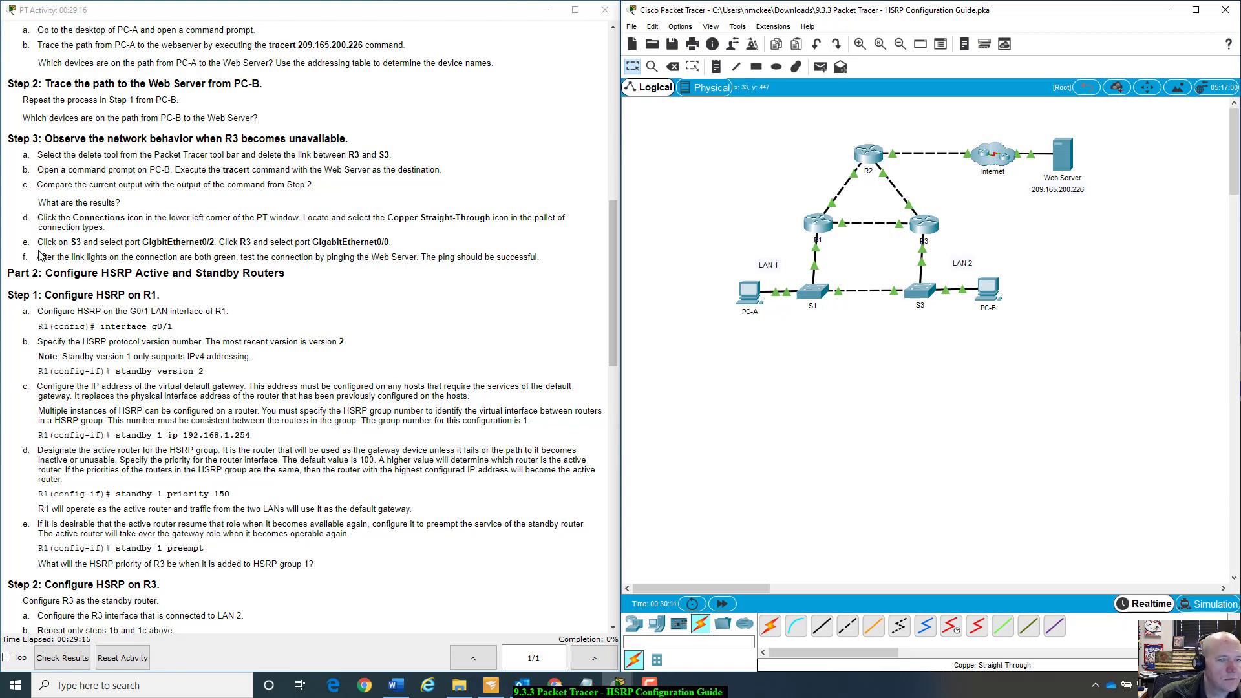
pyautogui.moveTo(37, 257); pyautogui.dragTo(549, 254)
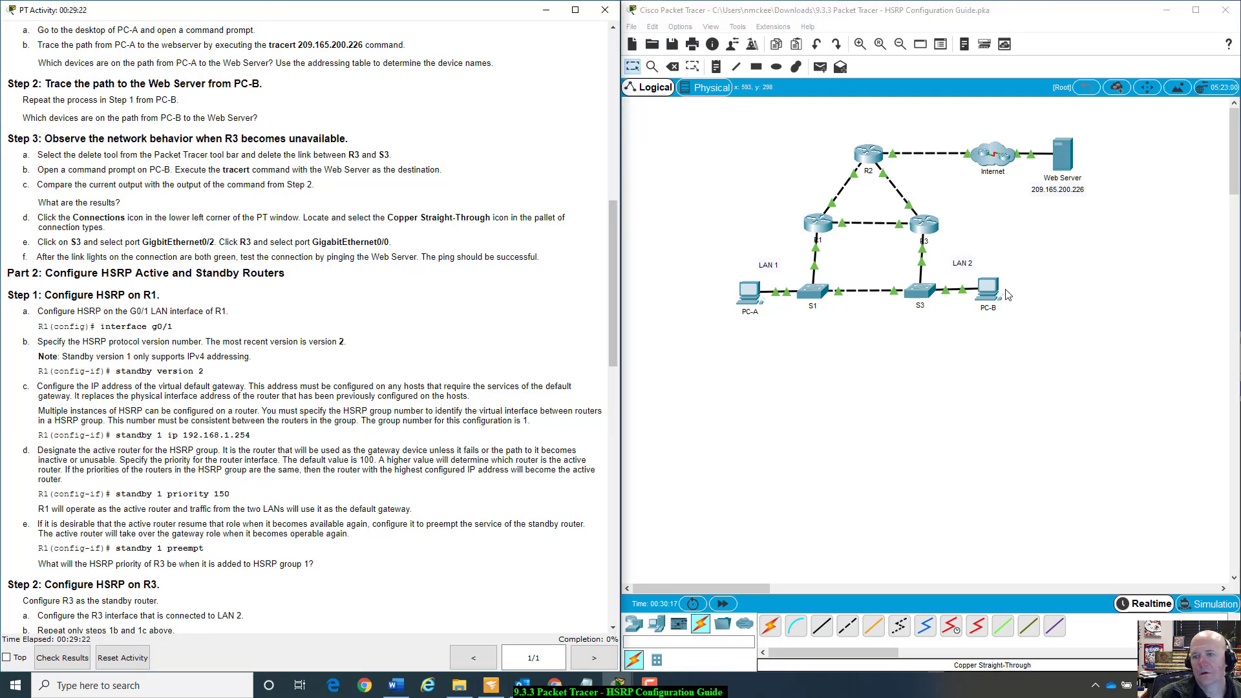
pyautogui.click(988, 292)
pyautogui.moveTo(1137, 346); pyautogui.dragTo(926, 250)
pyautogui.press('Up')
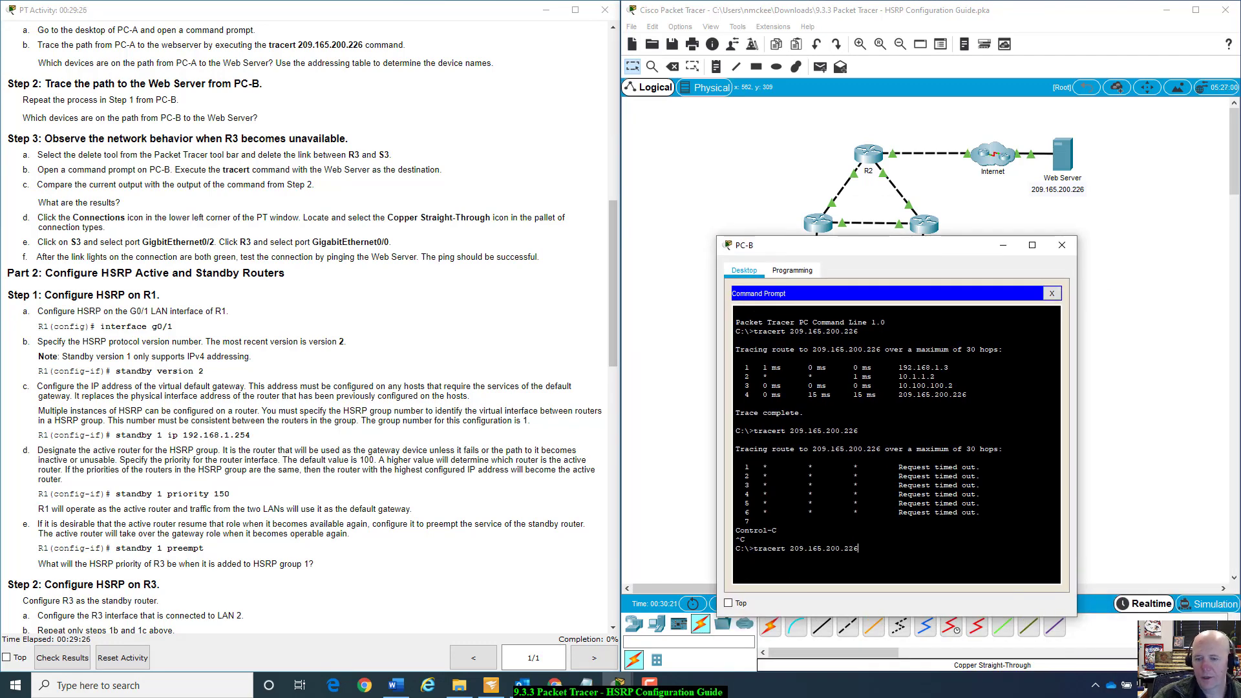
pyautogui.press('Return')
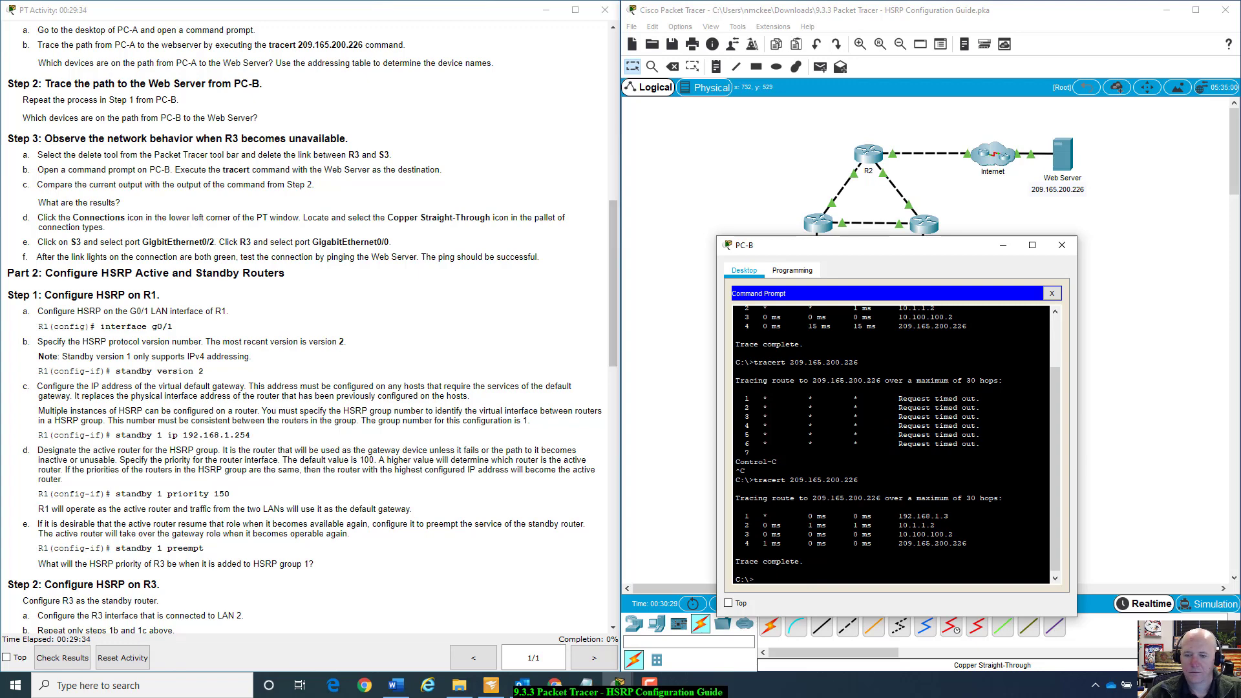
# - Compare the hops of PC-B's latest trace with those of its earlier aborted trace to 209.165.200.226
pyautogui.moveTo(968, 543); pyautogui.dragTo(720, 525)
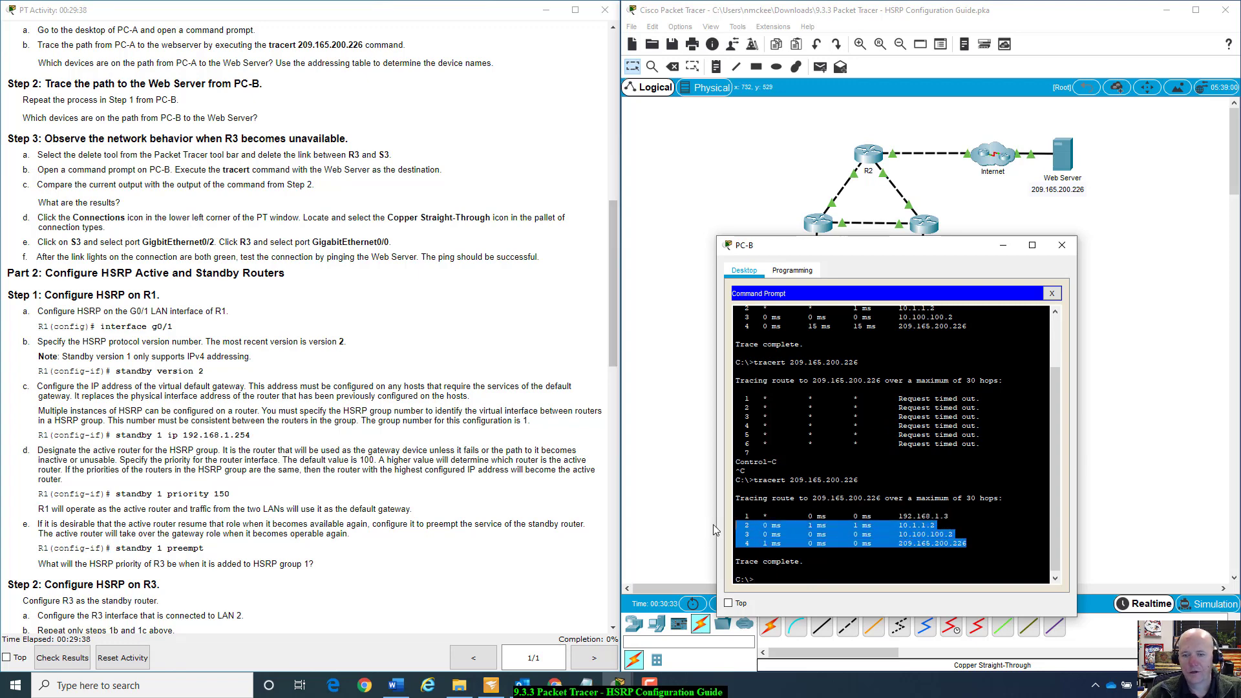
pyautogui.moveTo(750, 363); pyautogui.dragTo(976, 417)
pyautogui.click(750, 481)
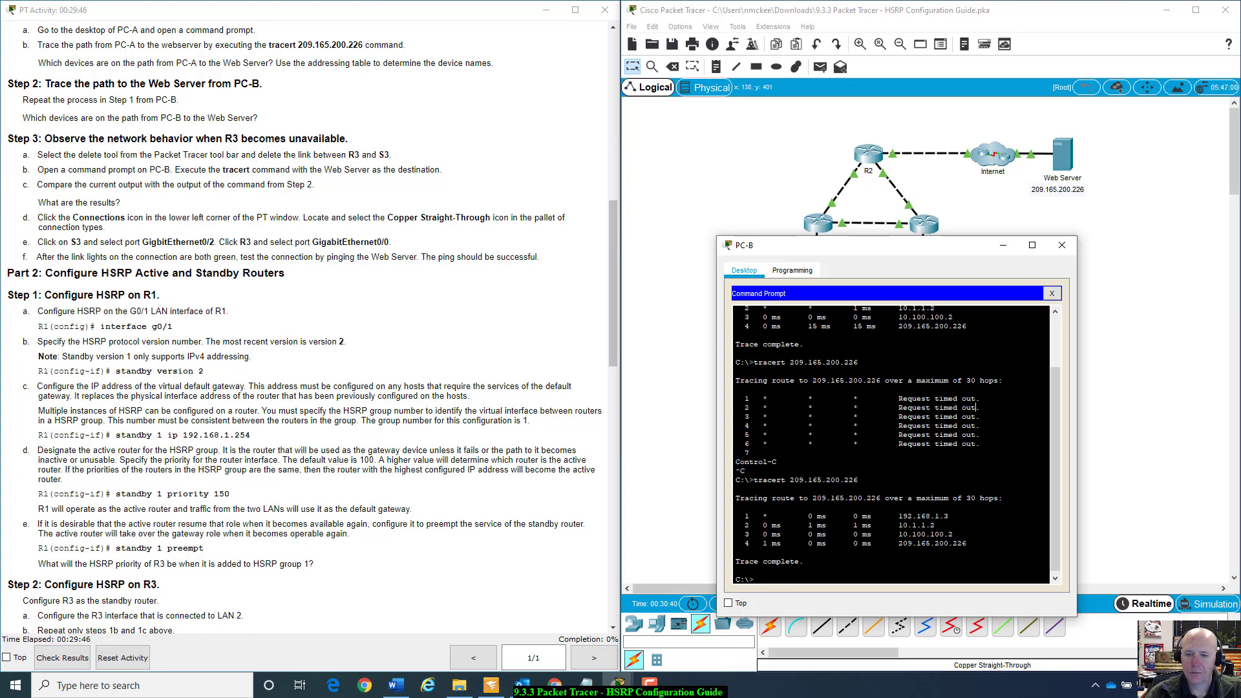
pyautogui.moveTo(745, 398); pyautogui.dragTo(1000, 381)
pyautogui.moveTo(738, 398); pyautogui.dragTo(762, 453)
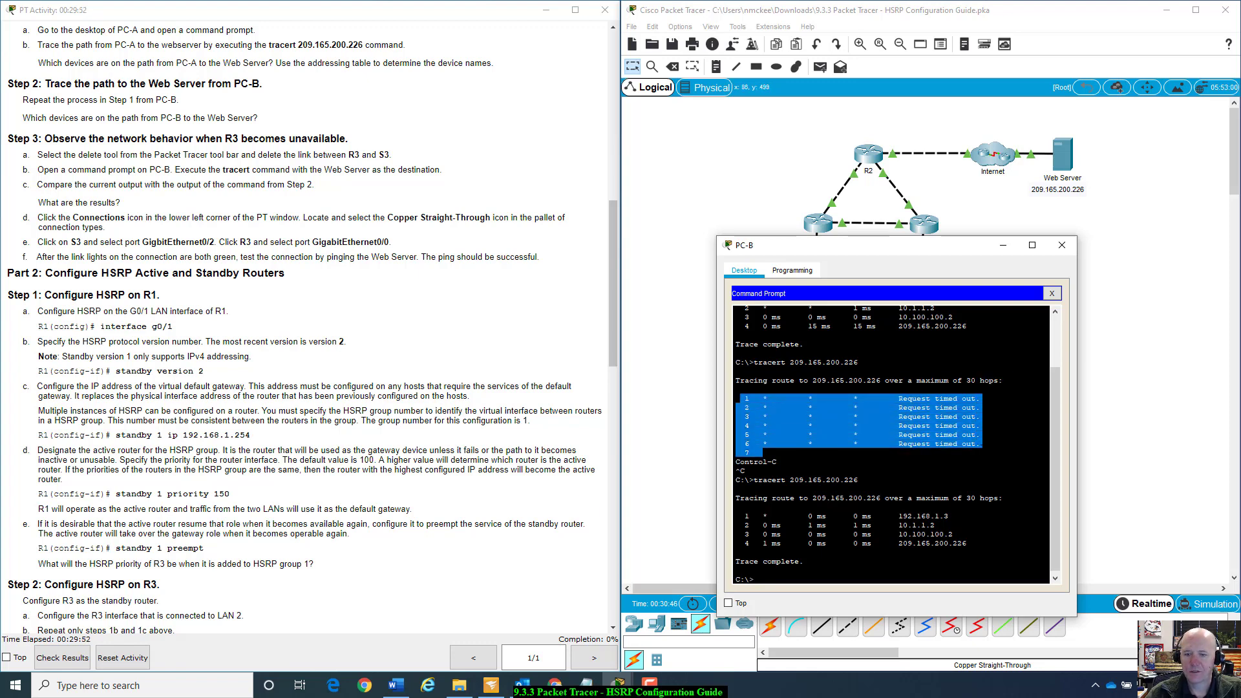
pyautogui.click(958, 434)
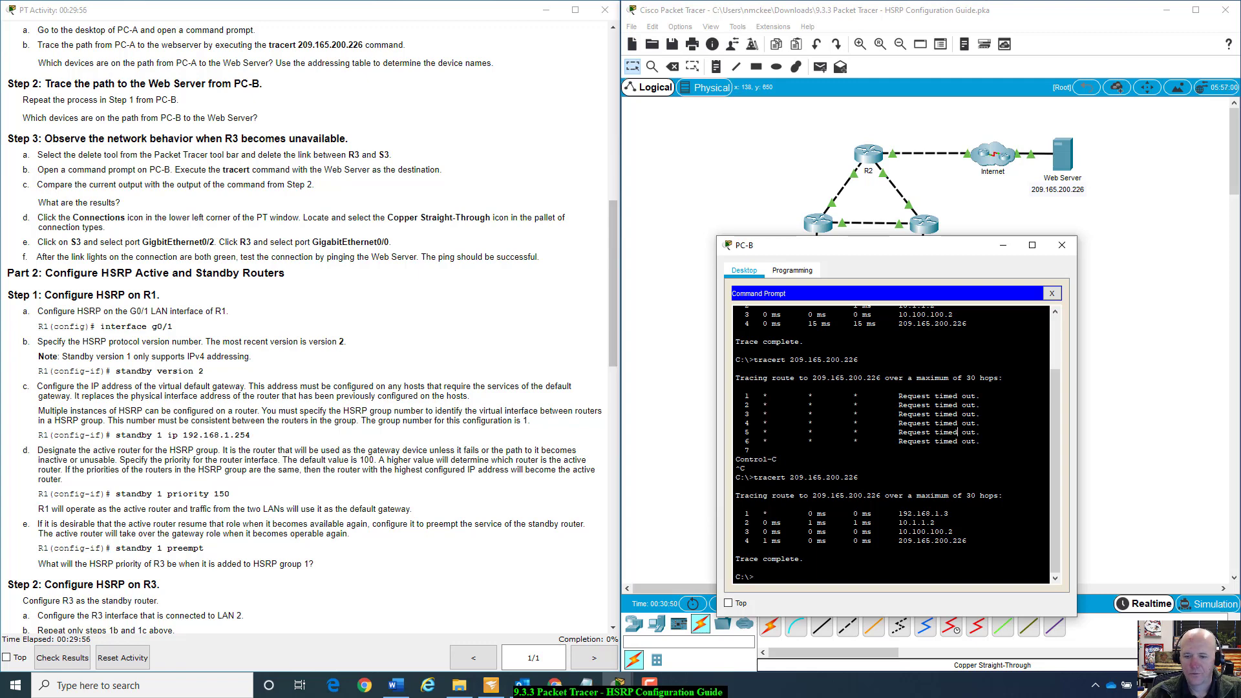
pyautogui.moveTo(741, 513); pyautogui.dragTo(967, 542)
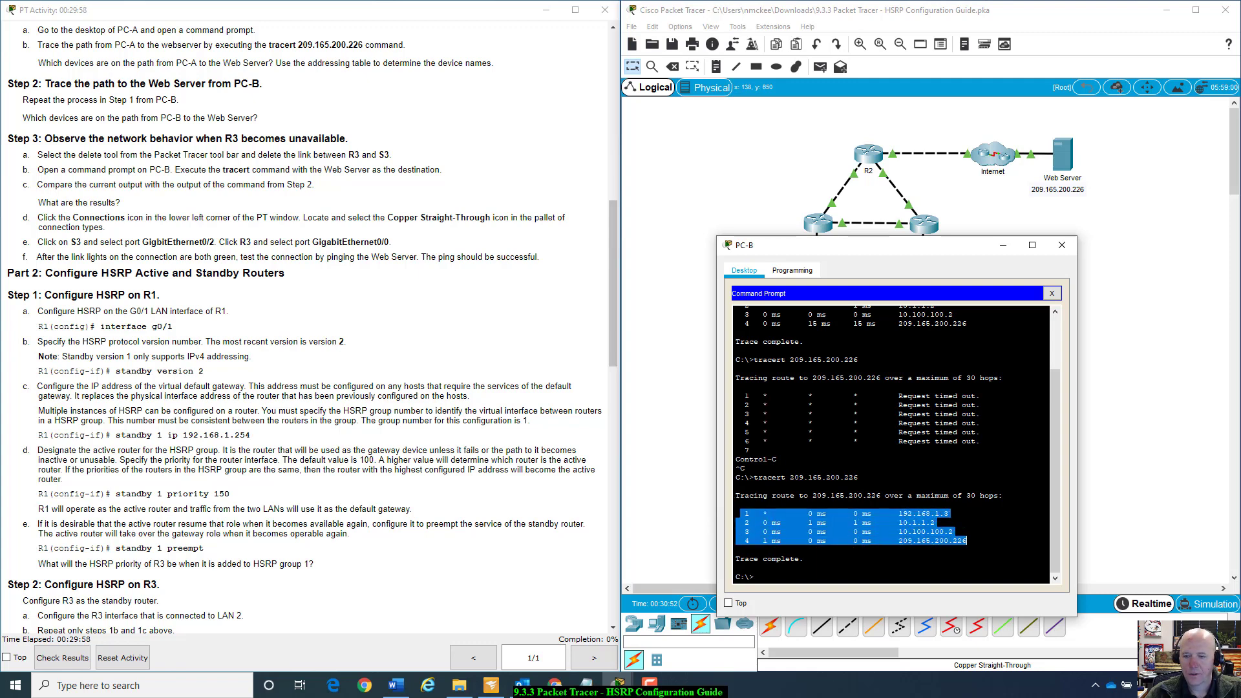
pyautogui.moveTo(967, 249); pyautogui.dragTo(1038, 294)
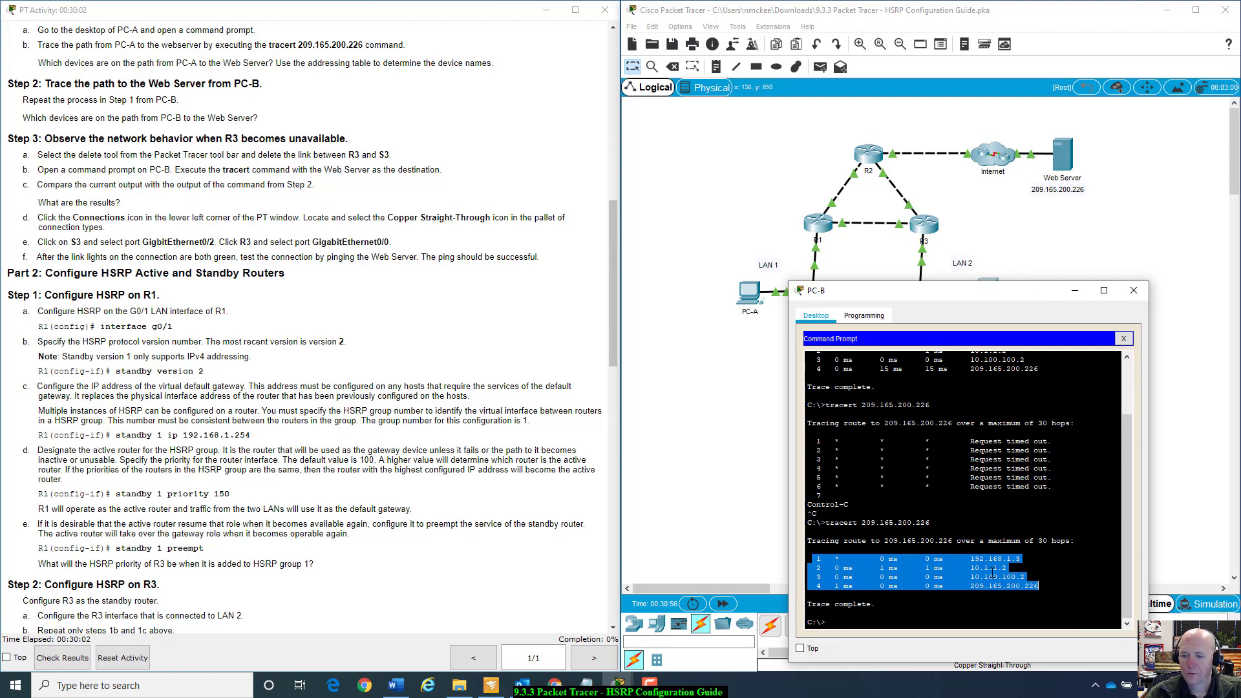
# - Look up R2's G0/0 entry in the Addressing Table and relate it to R2's links in the topology
pyautogui.click(690, 462)
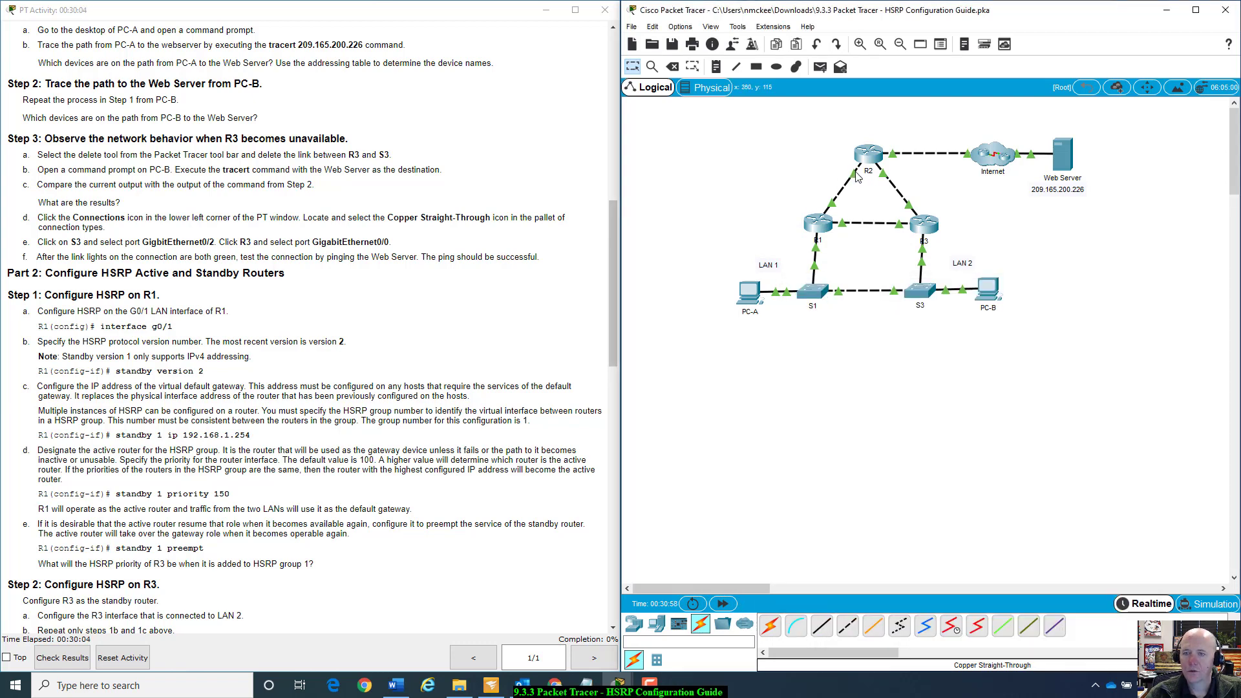
pyautogui.moveTo(854, 174)
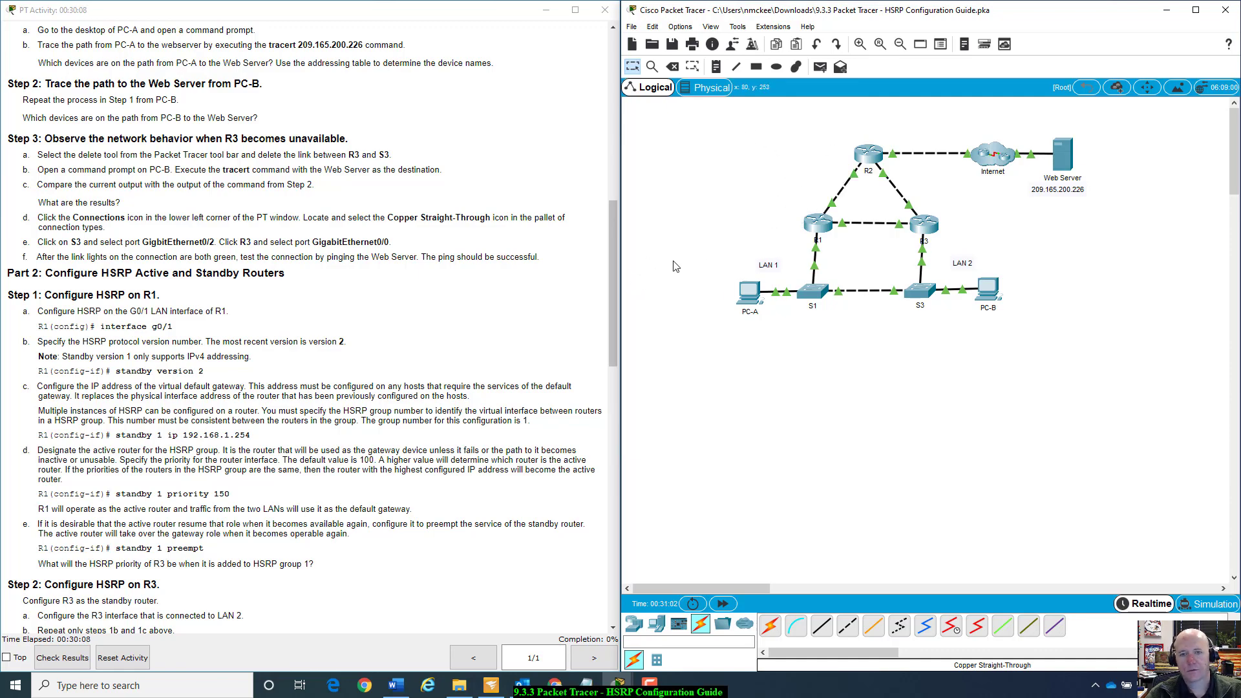
pyautogui.moveTo(611, 300); pyautogui.dragTo(611, 131)
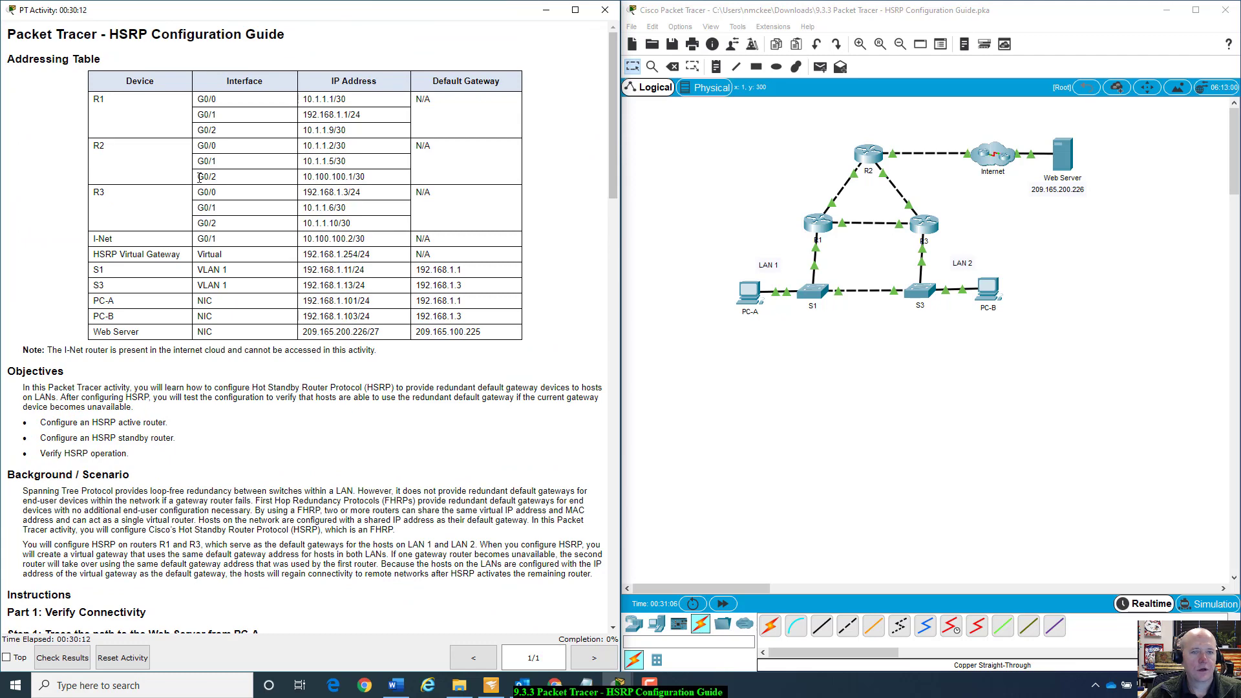
pyautogui.click(805, 185)
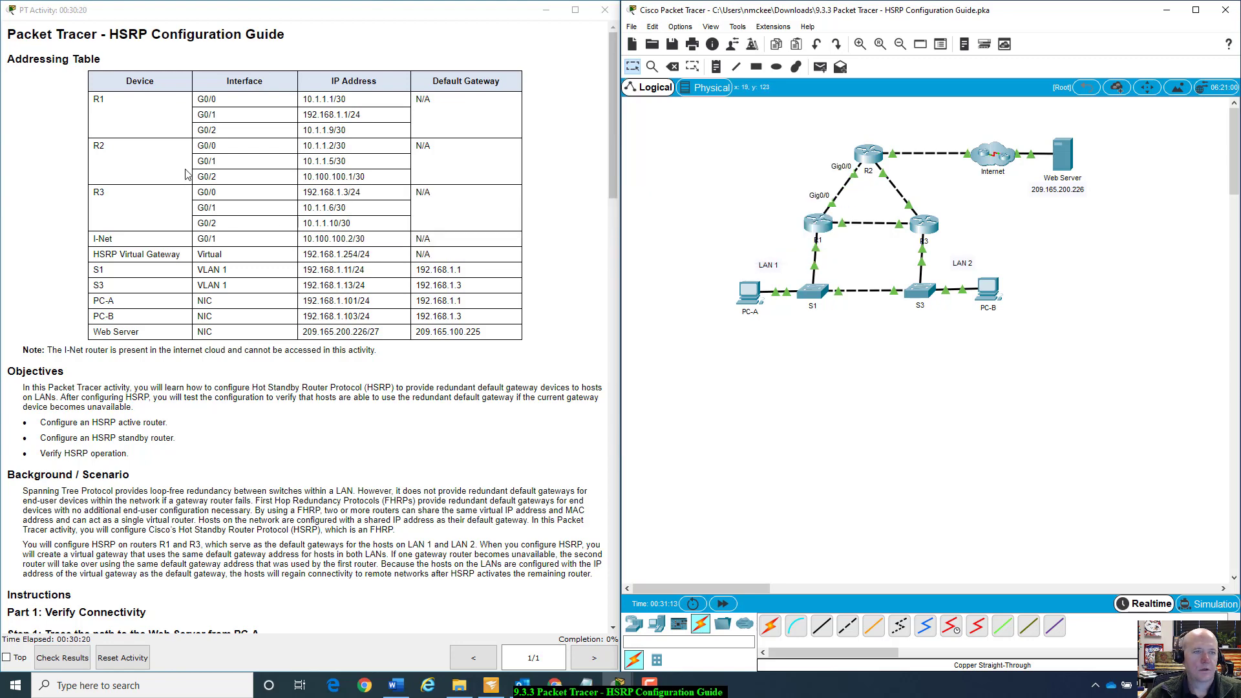
pyautogui.moveTo(197, 147); pyautogui.dragTo(358, 151)
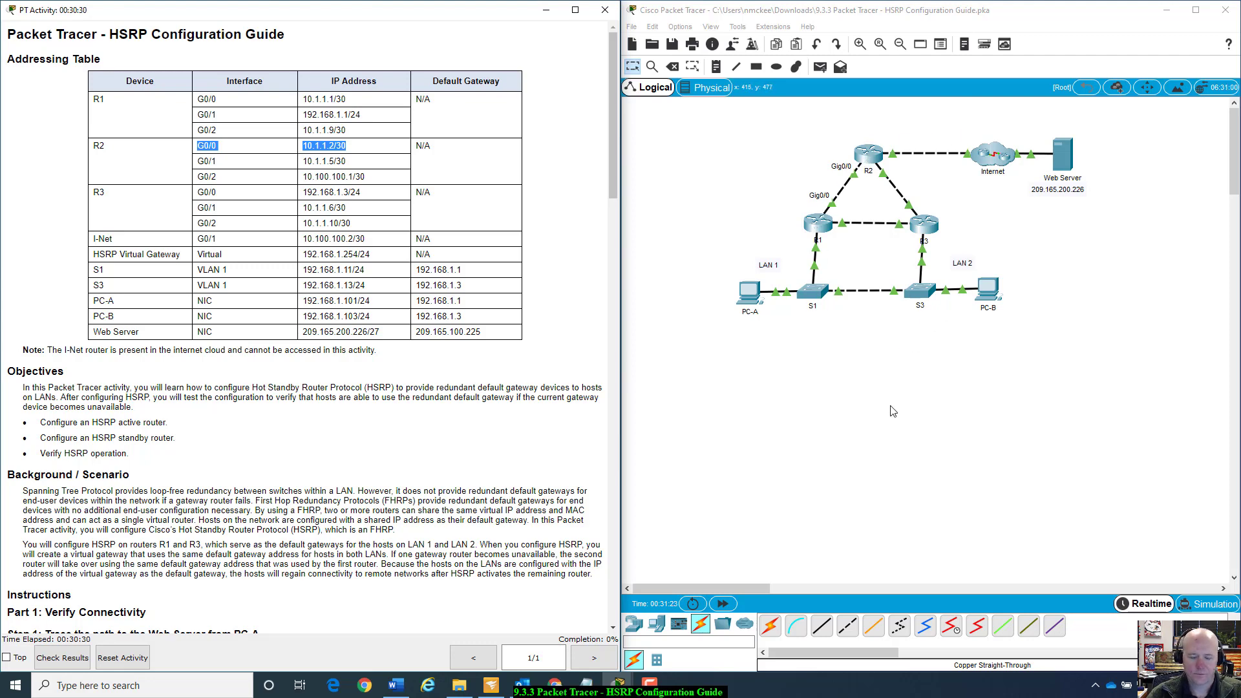
# - Ping the Web Server at 209.165.200.226 twice from PC-B's command prompt, and close the PC-B window
pyautogui.scroll(-12, 413, 554)
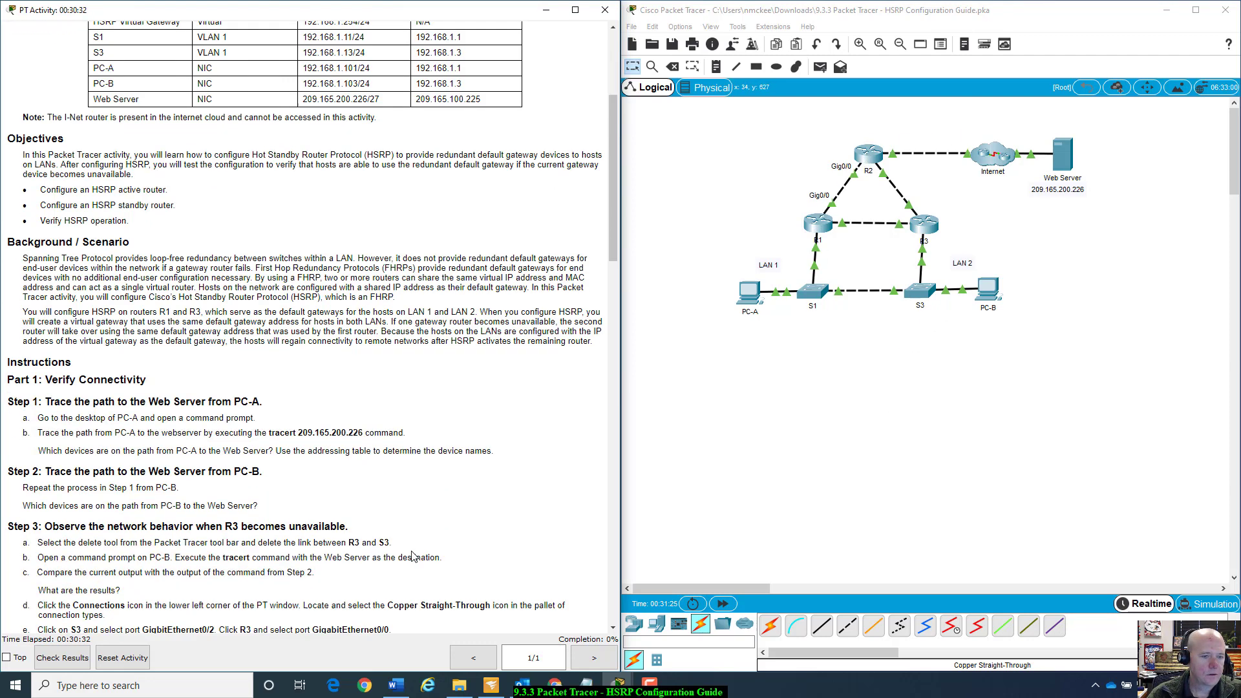
pyautogui.scroll(-3, 412, 551)
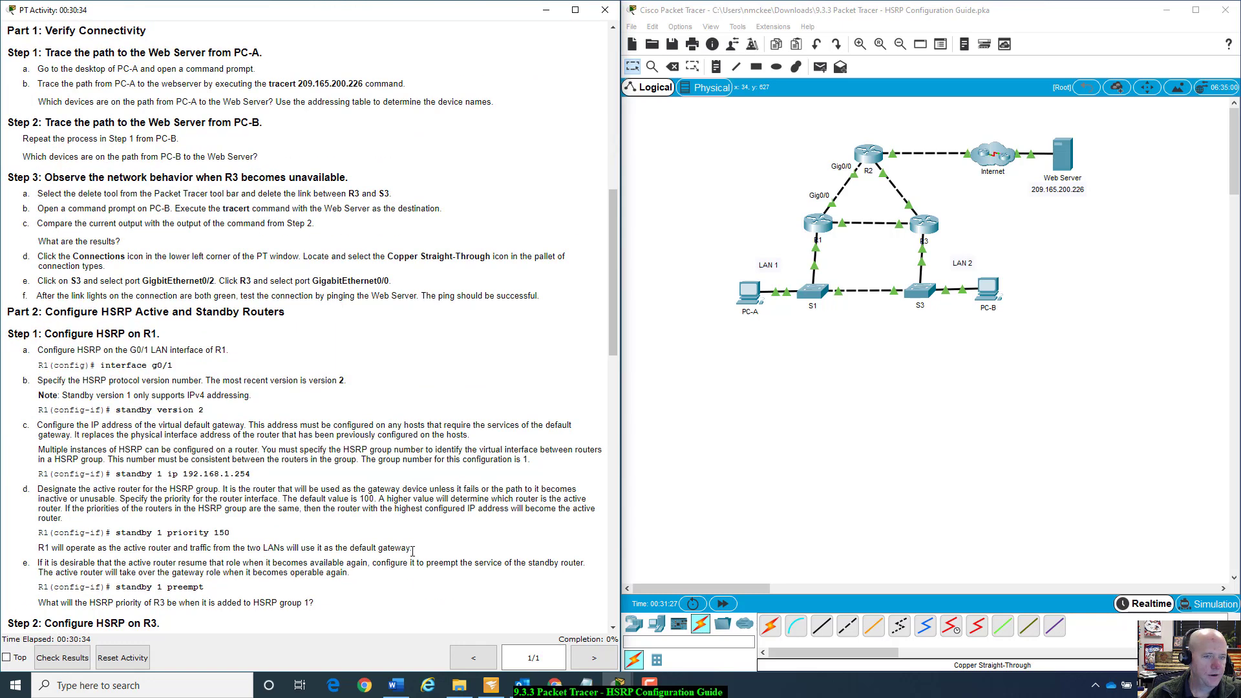
pyautogui.scroll(-5, 412, 550)
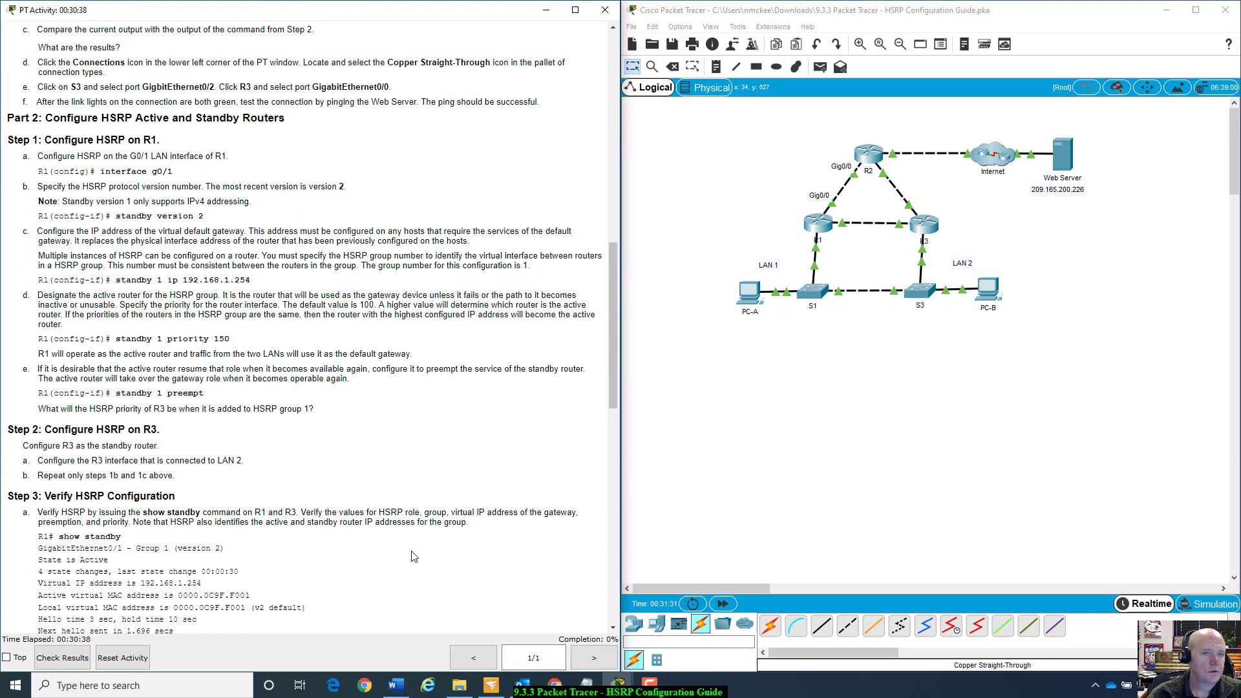
pyautogui.click(990, 291)
pyautogui.moveTo(959, 299); pyautogui.dragTo(906, 217)
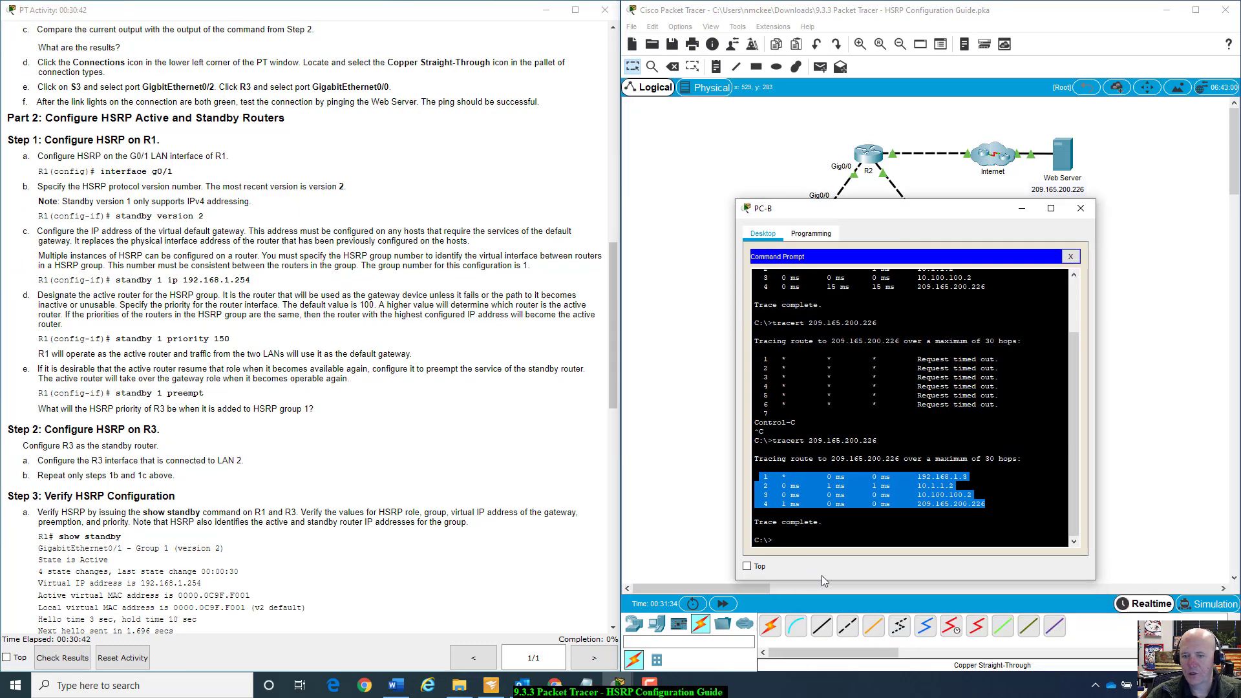
pyautogui.click(822, 522)
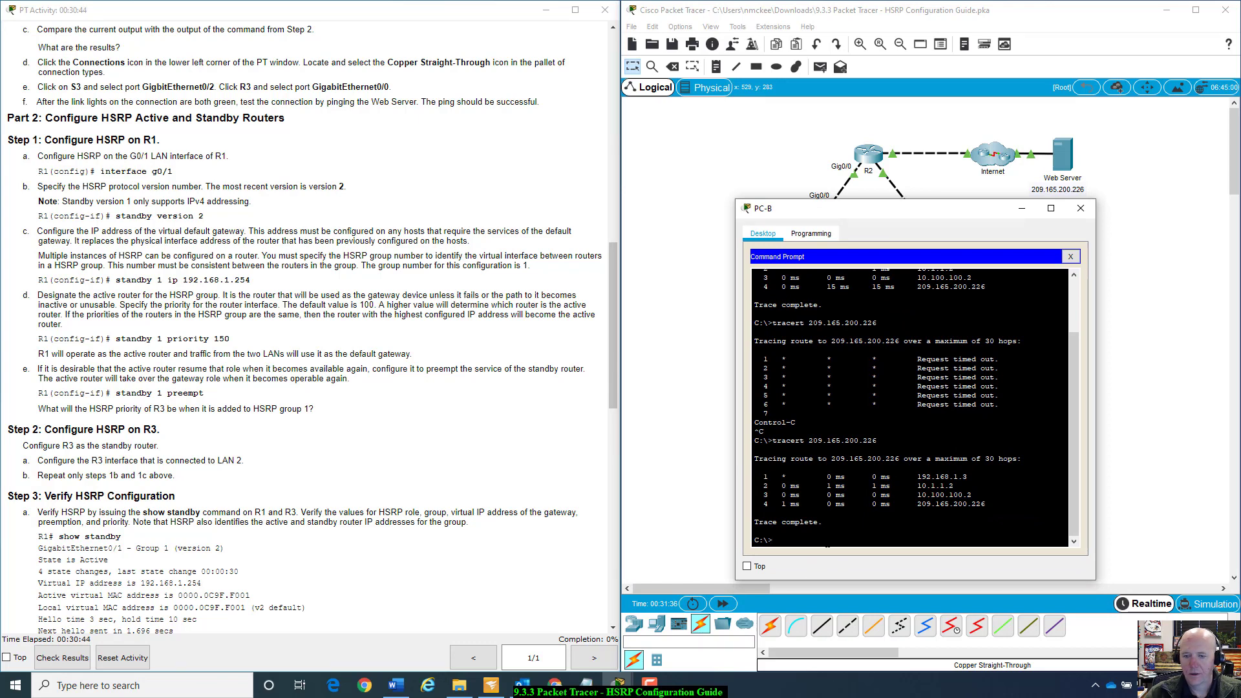
pyautogui.press('Up')
pyautogui.press('BackSpace')
pyautogui.press('BackSpace')
pyautogui.press('BackSpace')
pyautogui.press('BackSpace')
pyautogui.press('BackSpace')
pyautogui.press('BackSpace')
pyautogui.press('BackSpace')
pyautogui.press('BackSpace')
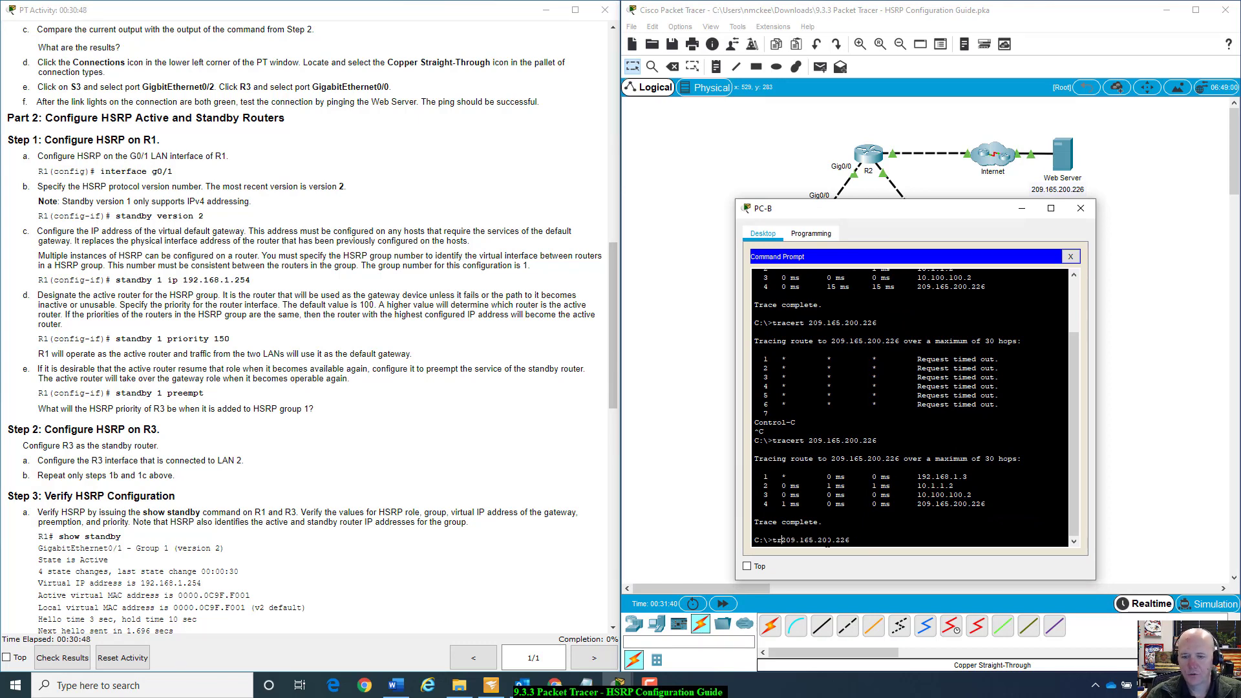
pyautogui.write('ping')
pyautogui.press('Return')
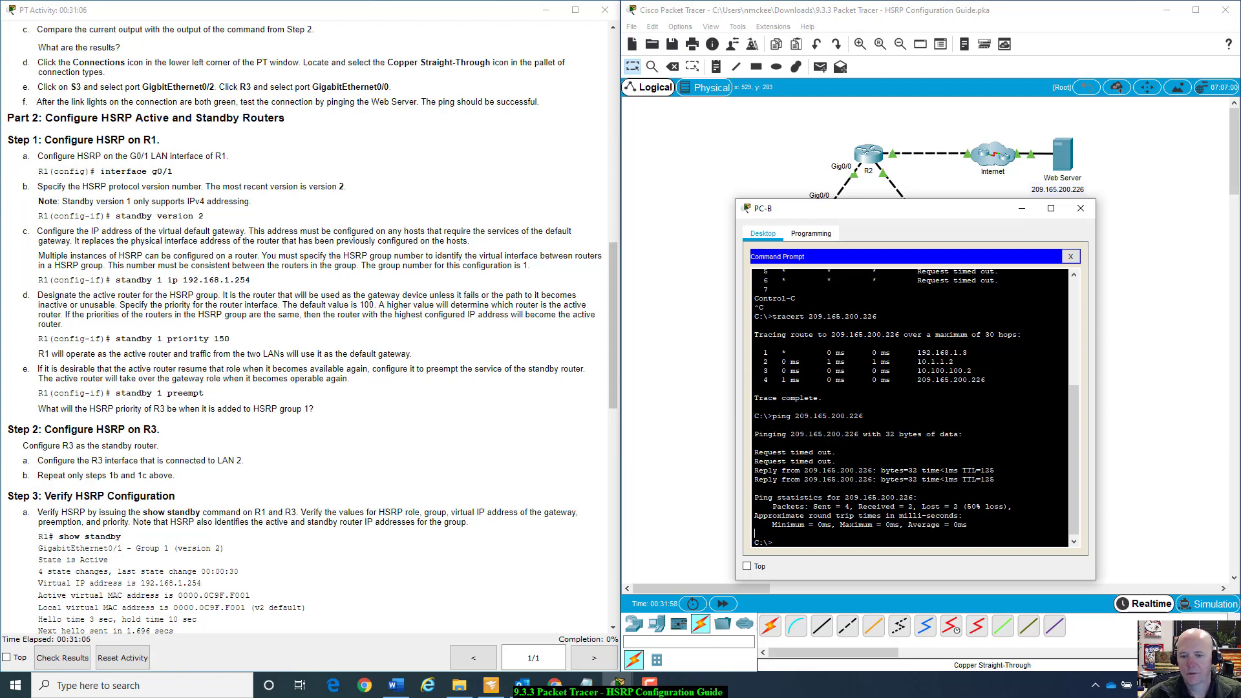
pyautogui.press('Up')
pyautogui.press('Return')
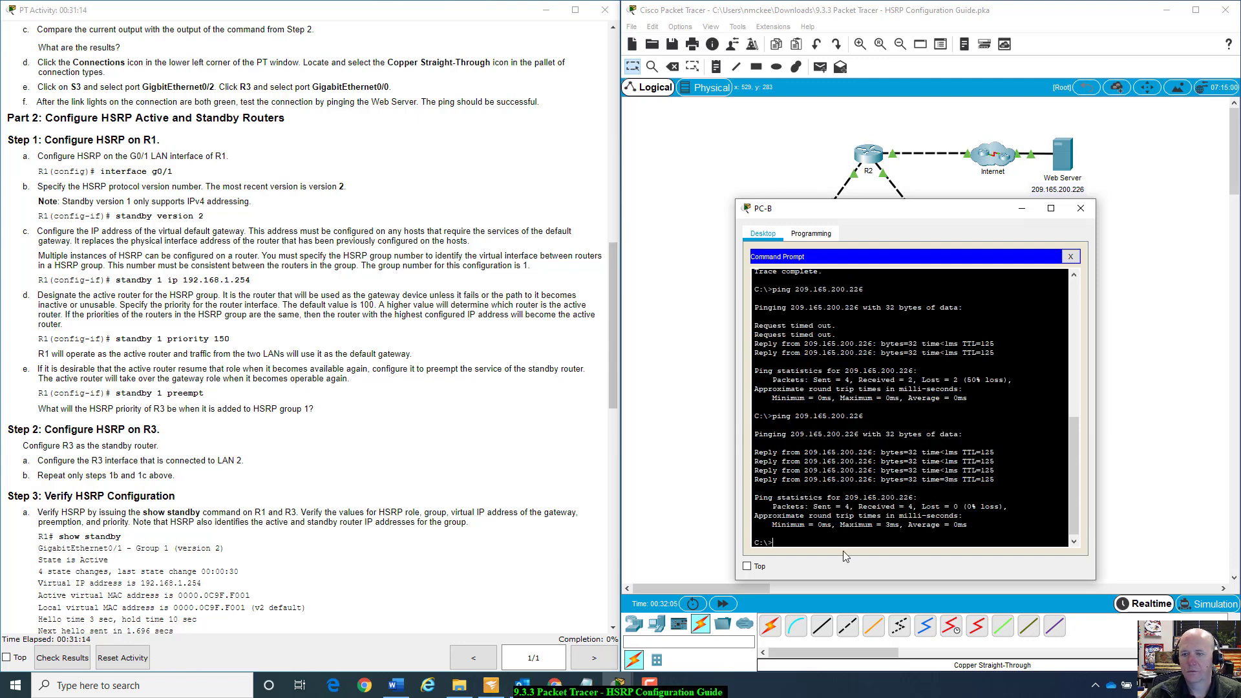
pyautogui.scroll(15, 843, 517)
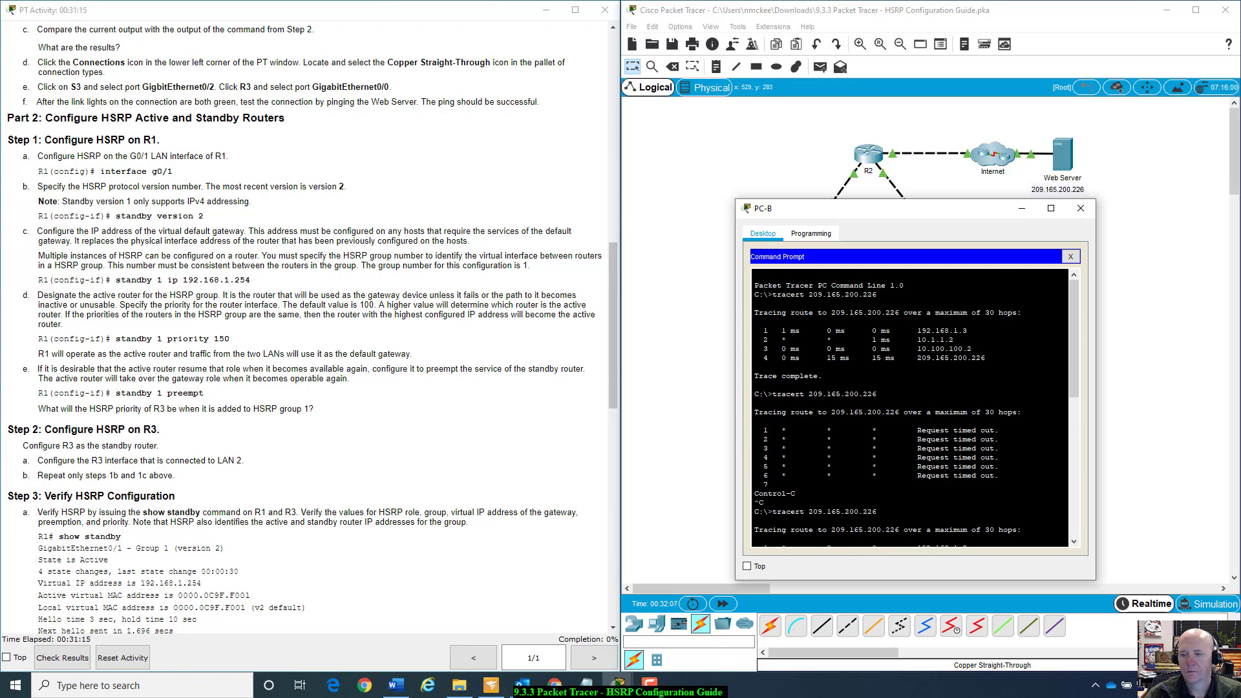
pyautogui.click(1081, 208)
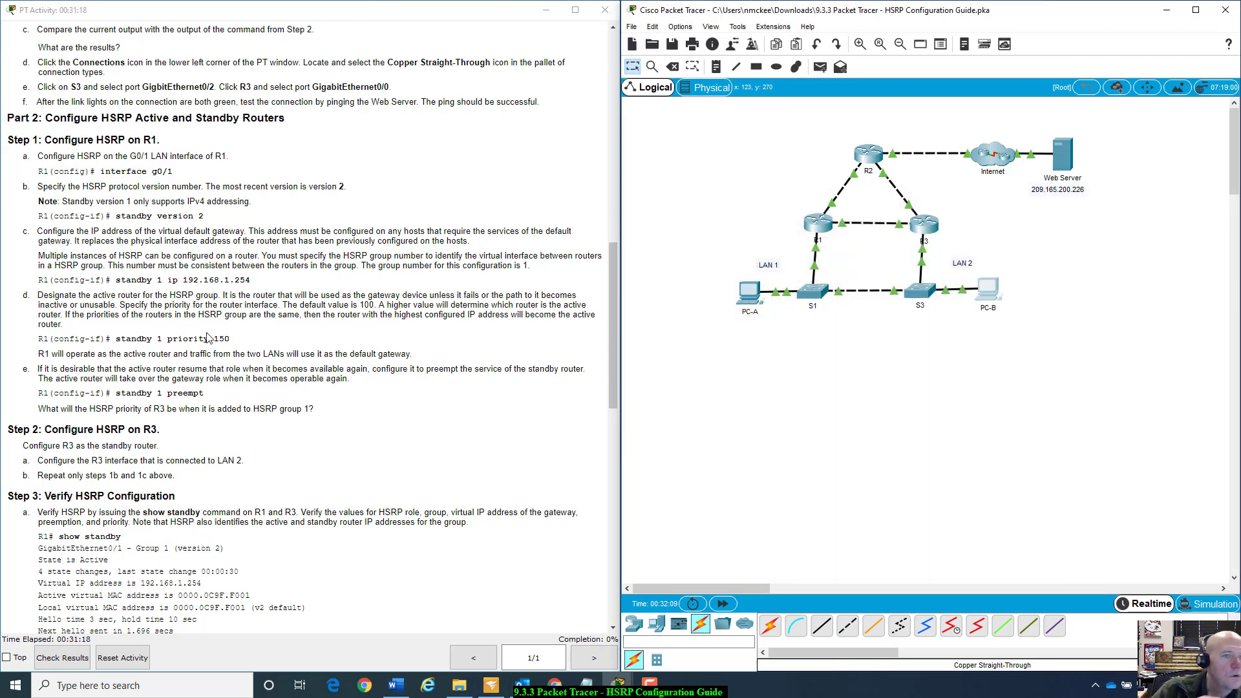
# - Review instruction f of Step 3 about testing the restored connection by pinging the Web Server
pyautogui.click(38, 103)
pyautogui.moveTo(38, 104); pyautogui.dragTo(547, 117)
pyautogui.click(529, 129)
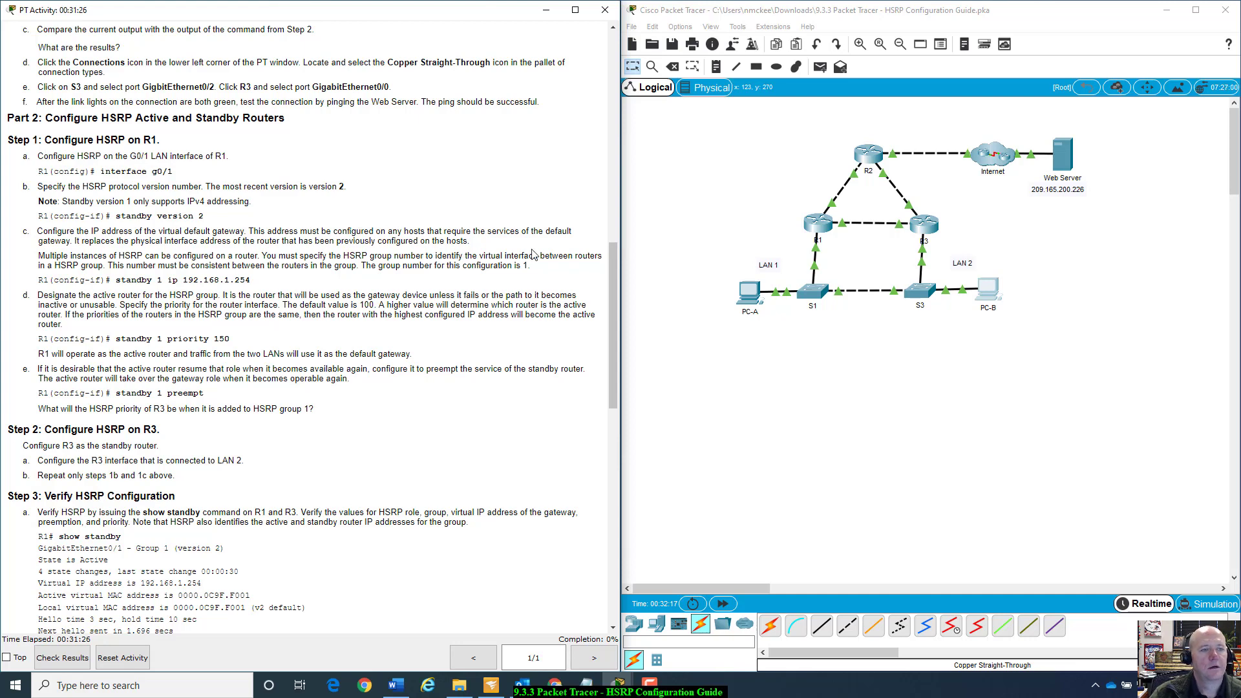
# - Open R1's command line interface and examine its logged interface and OSPF messages
pyautogui.click(818, 225)
pyautogui.moveTo(655, 150); pyautogui.dragTo(880, 144)
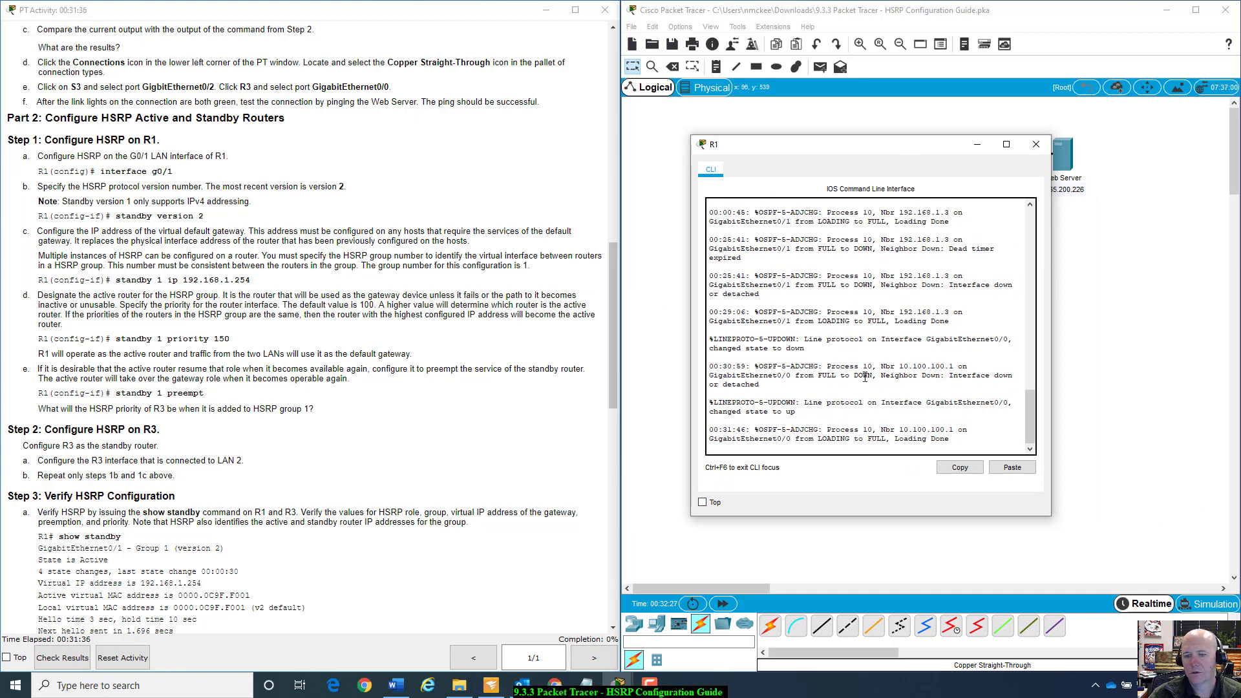
pyautogui.moveTo(755, 366); pyautogui.dragTo(783, 363)
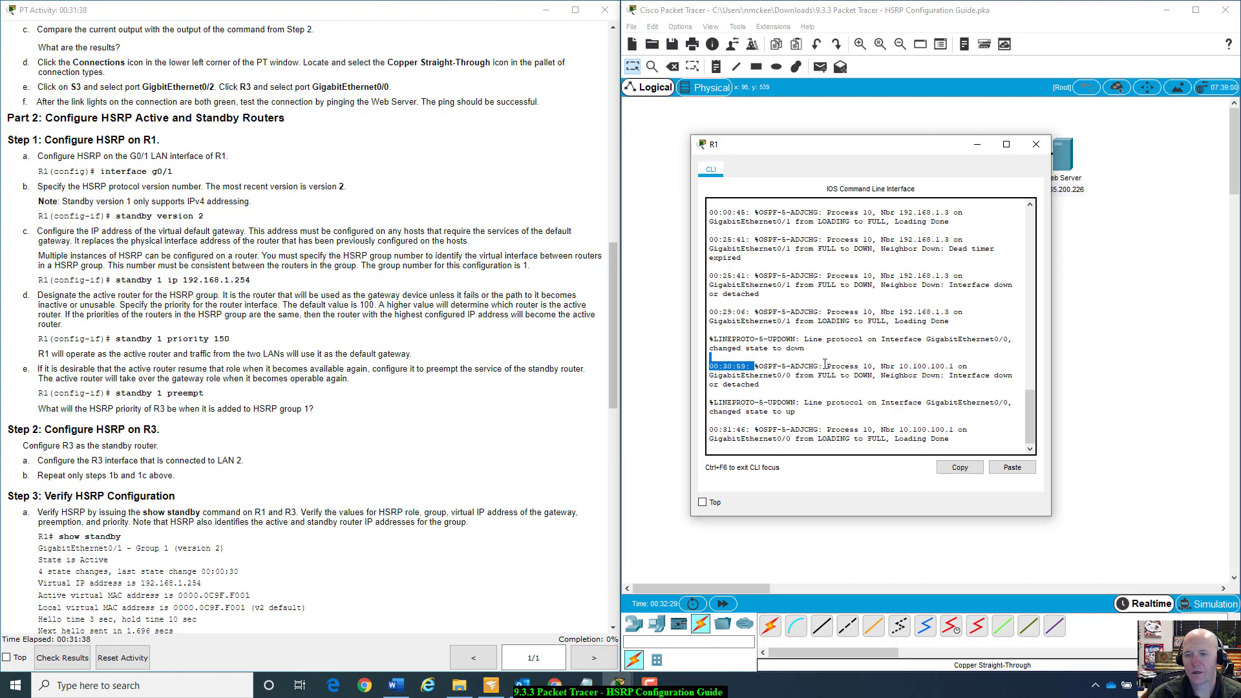
pyautogui.scroll(8, 776, 342)
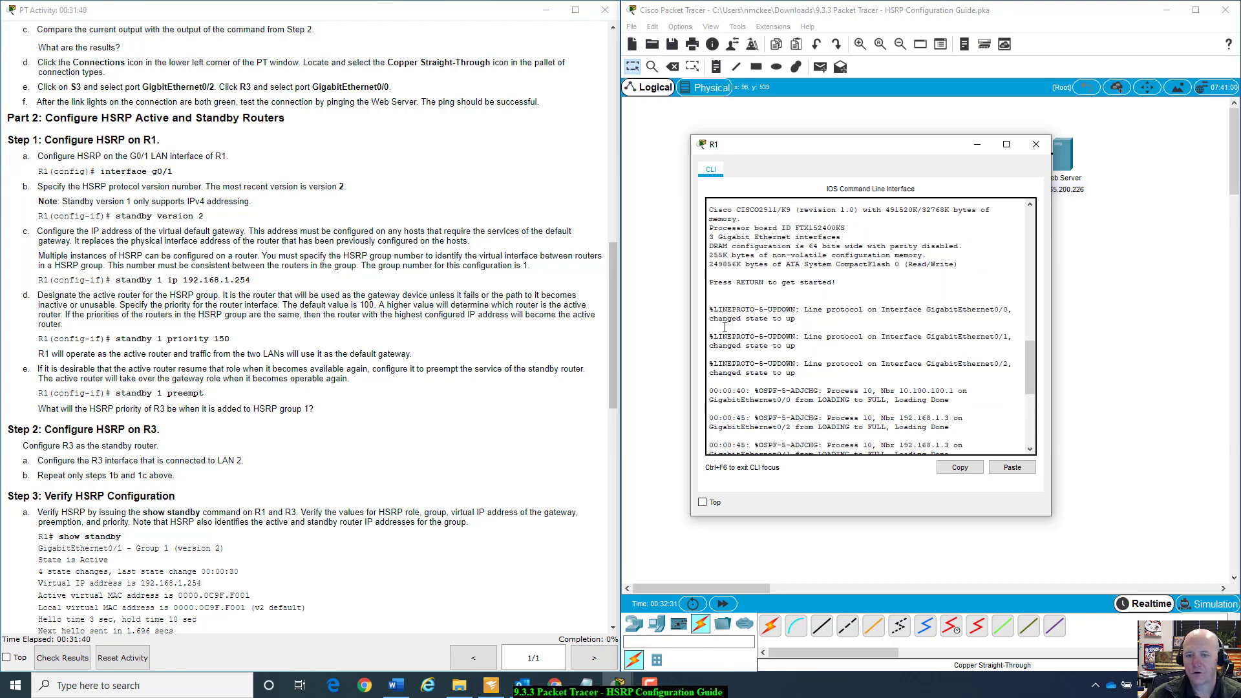
pyautogui.scroll(-8, 794, 360)
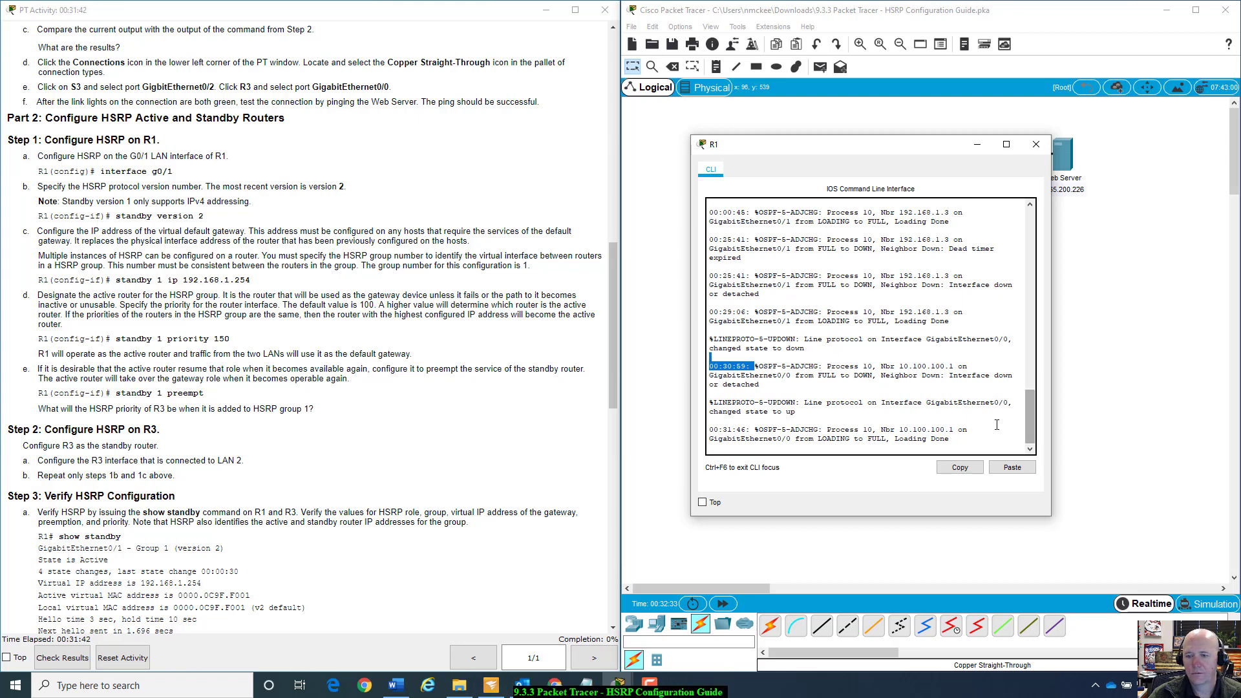
# - Enter privileged EXEC mode and global configuration mode on R1
pyautogui.click(976, 432)
pyautogui.press('Return')
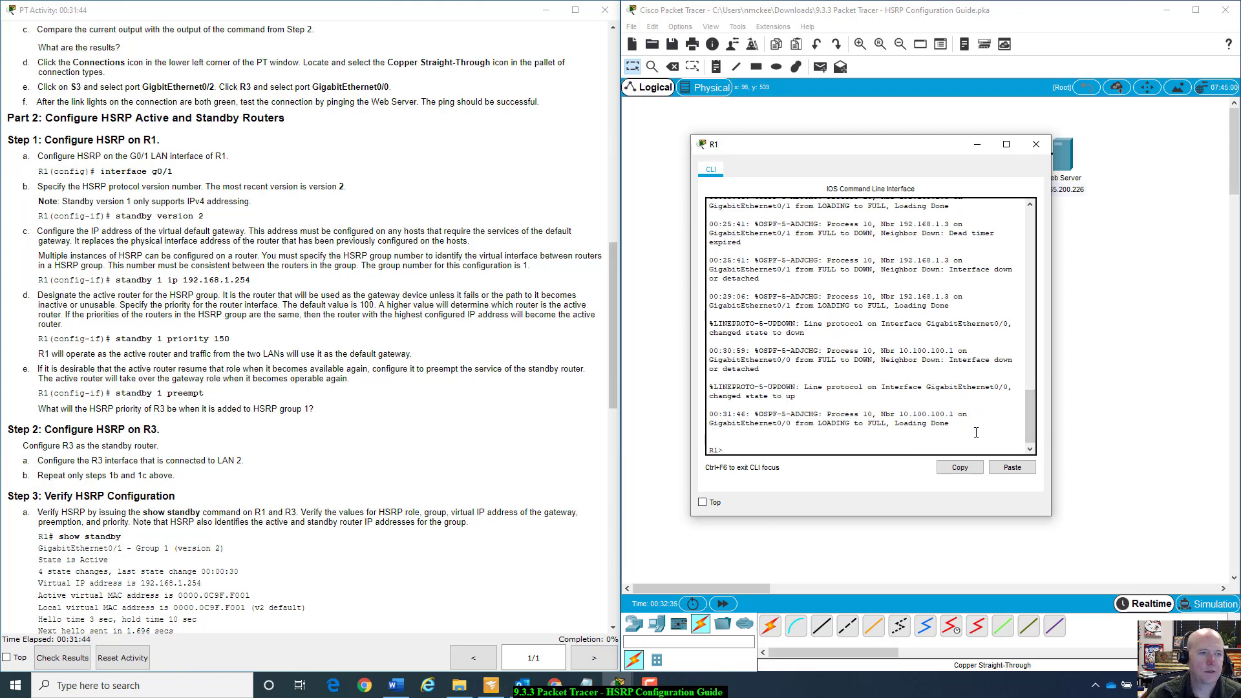
pyautogui.write('en')
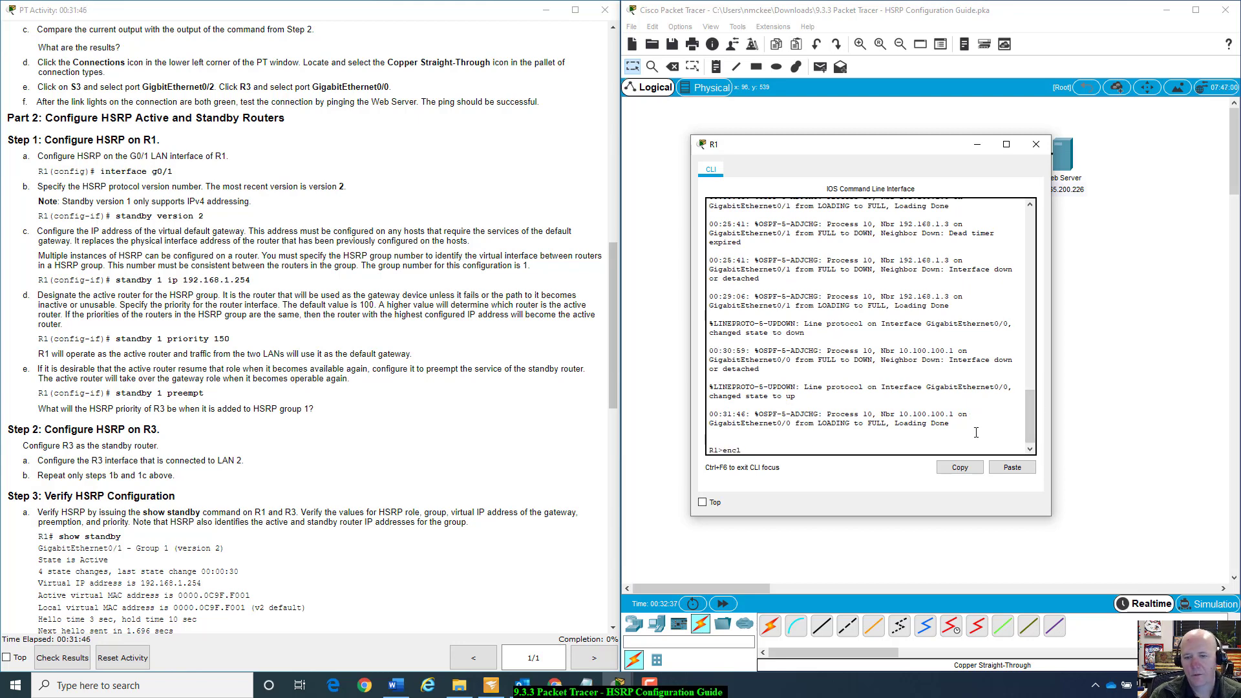
pyautogui.press('Tab')
pyautogui.press('Return')
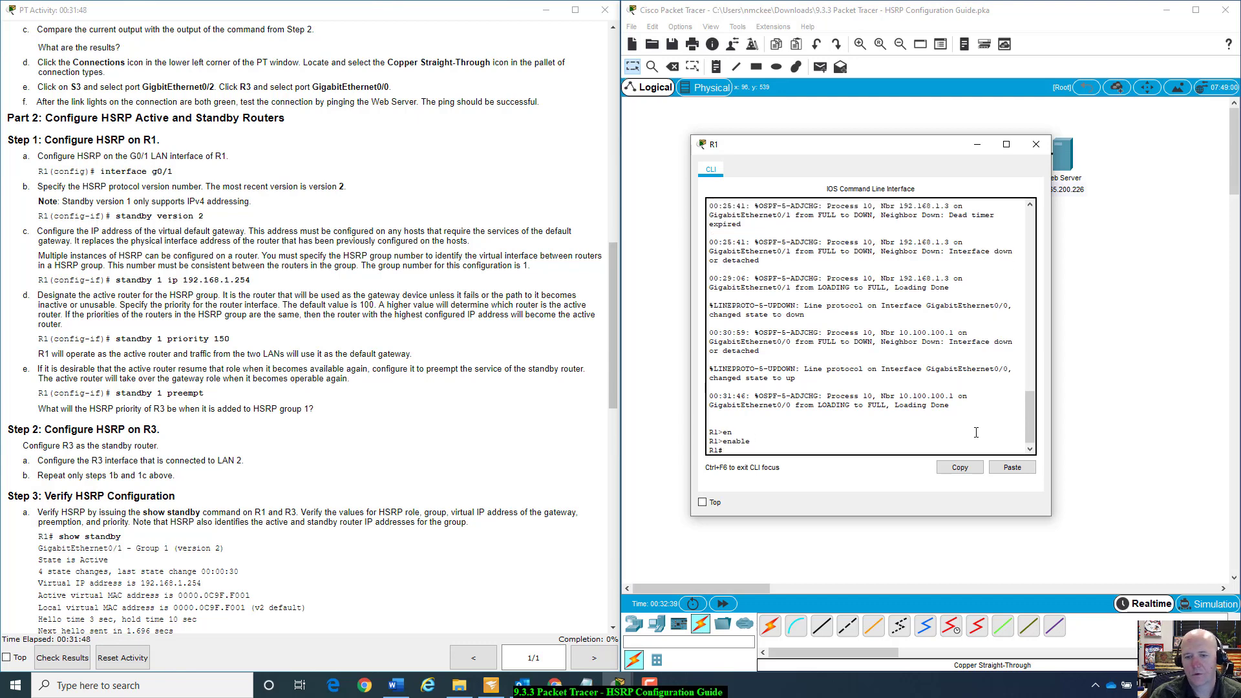
pyautogui.write('config t')
pyautogui.press('Return')
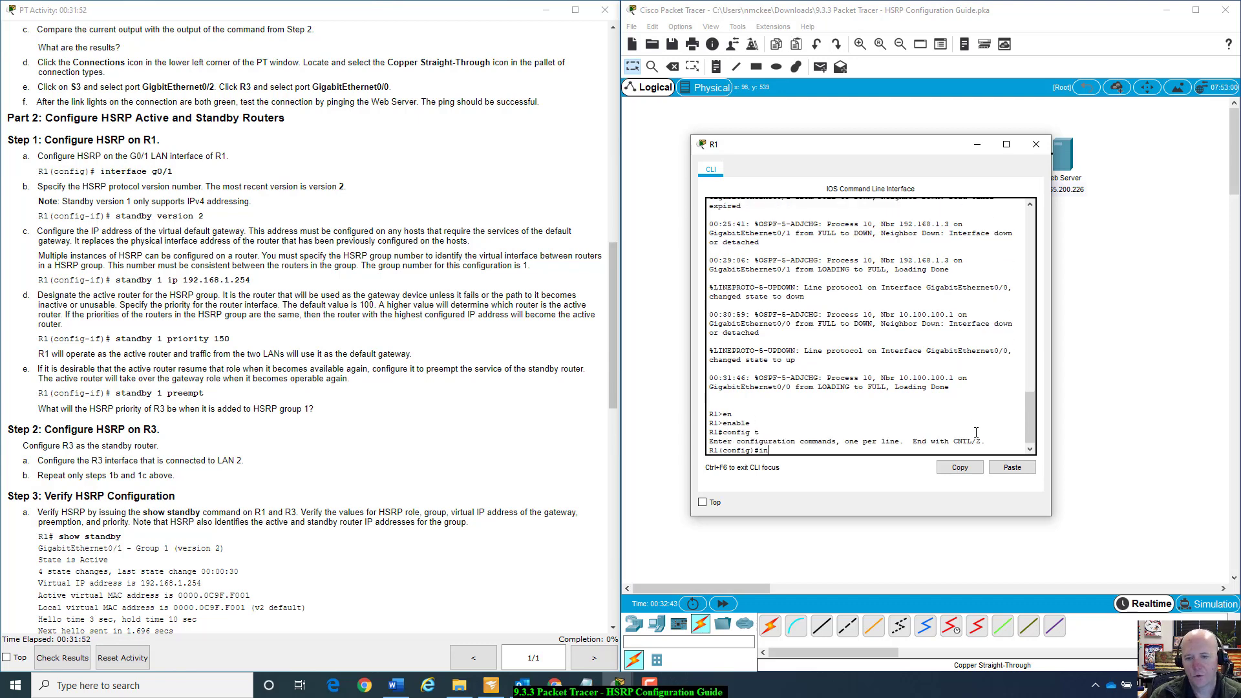
# - Enter interface configuration mode for g0/1 on R1
pyautogui.write('int g0/1')
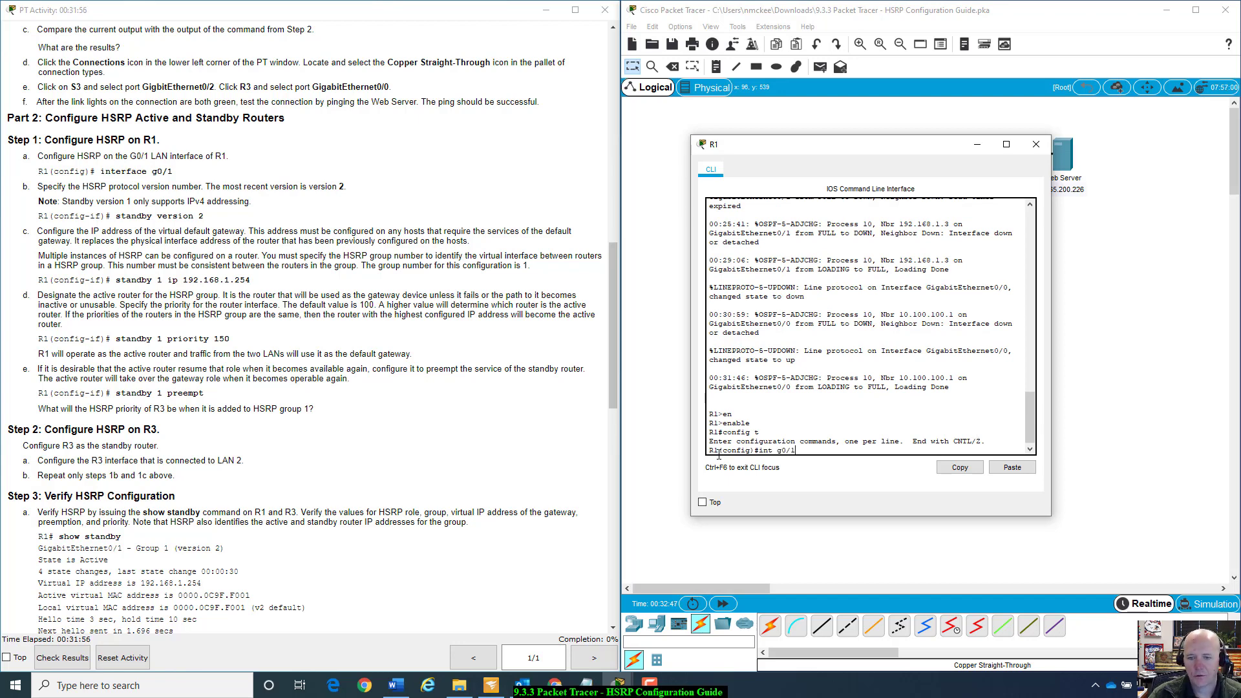
pyautogui.moveTo(710, 448); pyautogui.dragTo(814, 442)
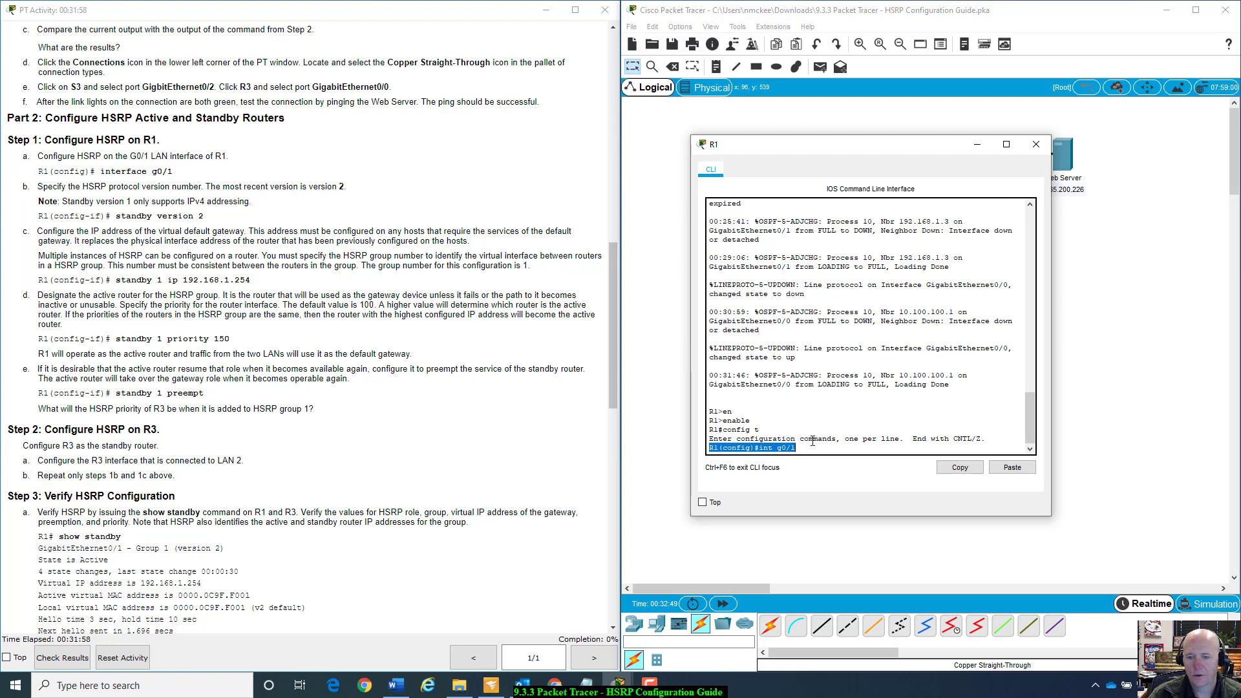
pyautogui.click(808, 446)
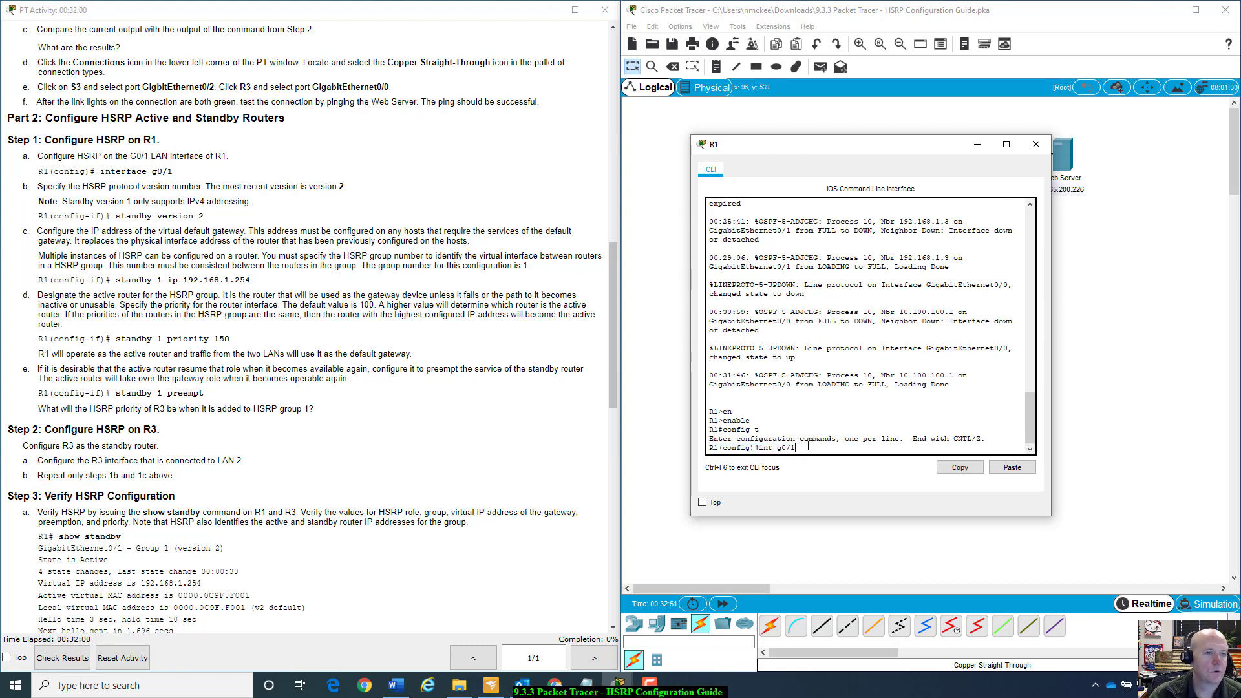
pyautogui.press('Return')
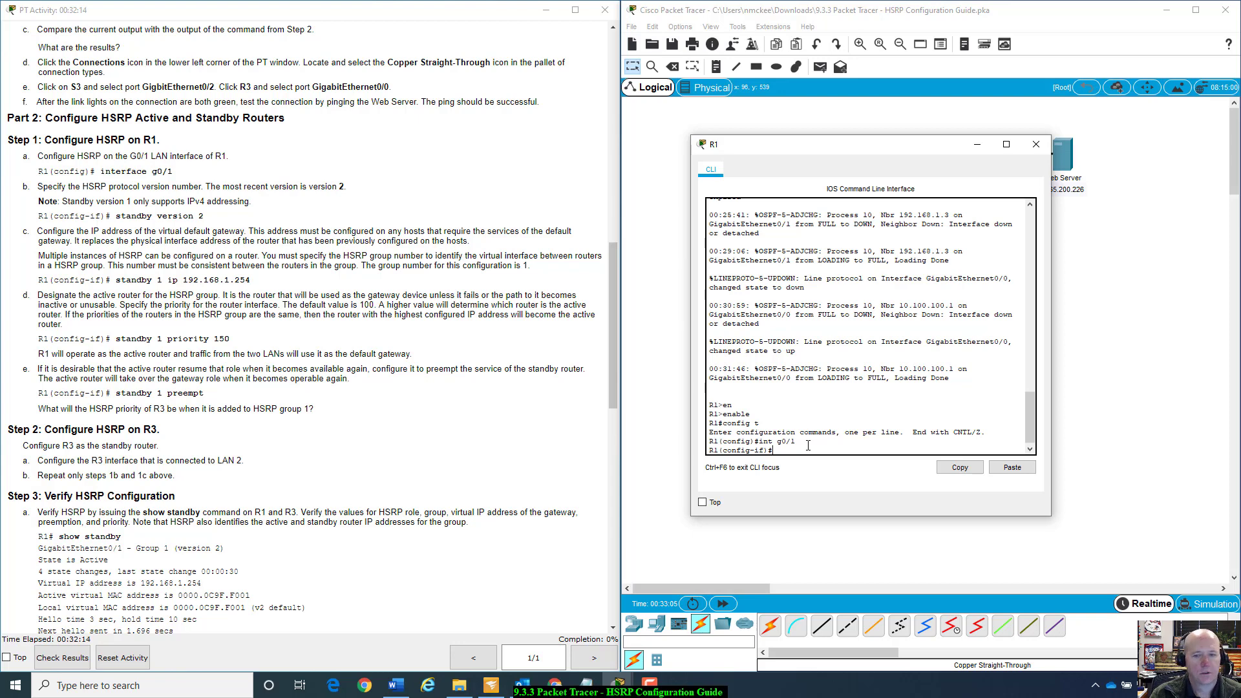
pyautogui.write('stanby')
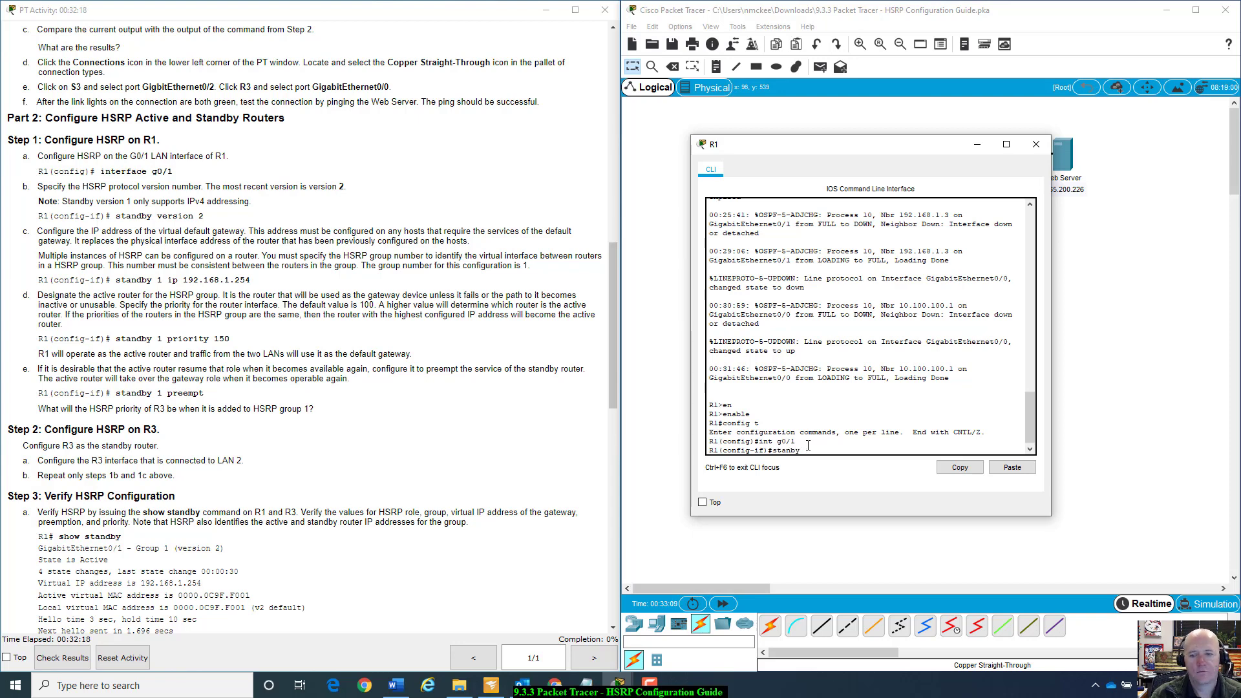
pyautogui.write(' ver')
pyautogui.press('Tab')
pyautogui.write('sion ')
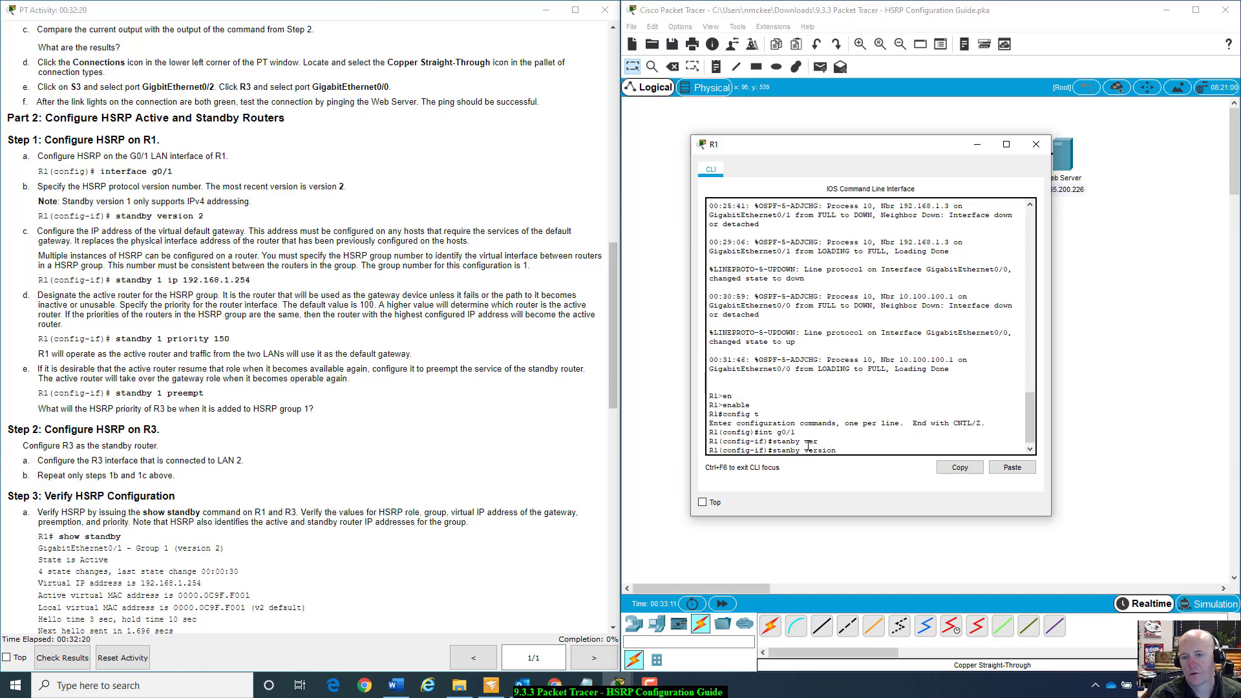
pyautogui.write('2?')
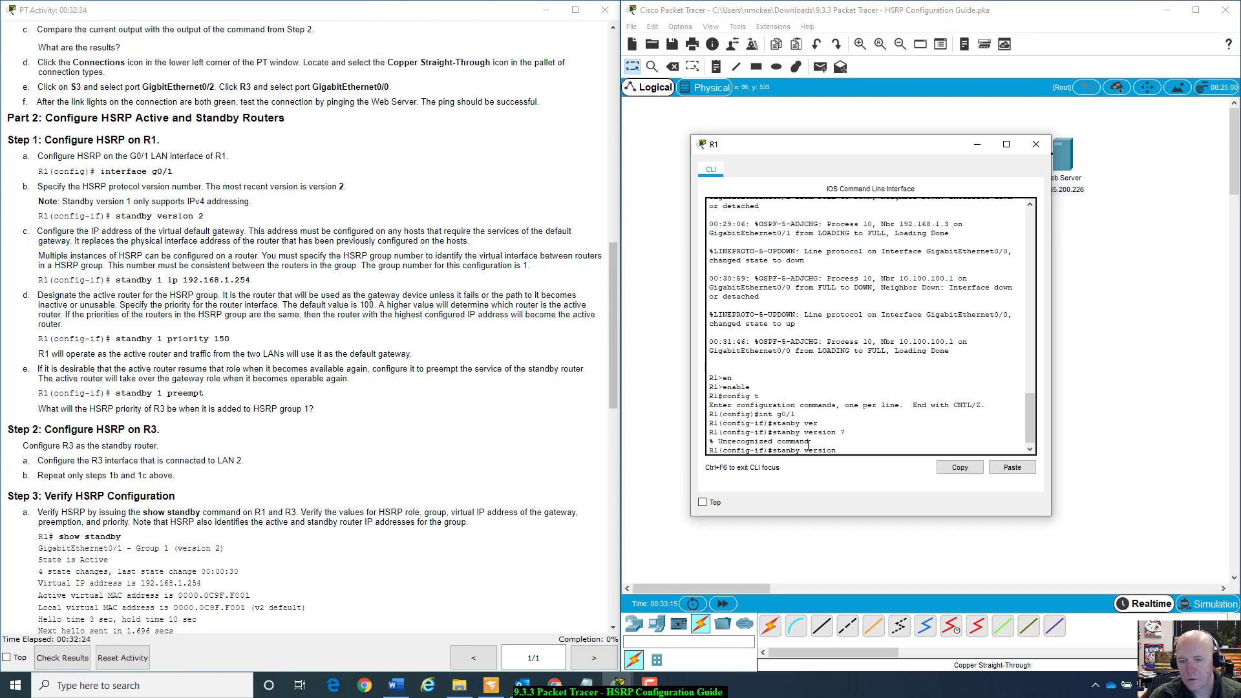
pyautogui.press('BackSpace')
pyautogui.press('BackSpace')
pyautogui.press('BackSpace')
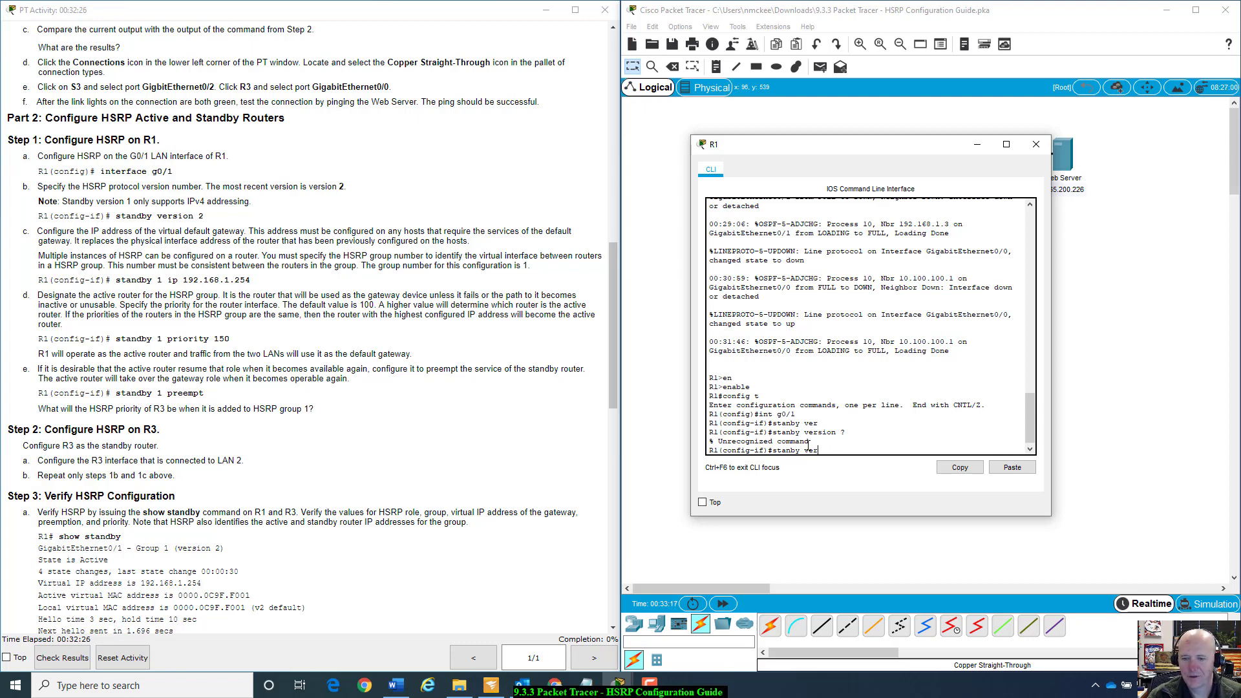
pyautogui.press('BackSpace')
pyautogui.press('BackSpace')
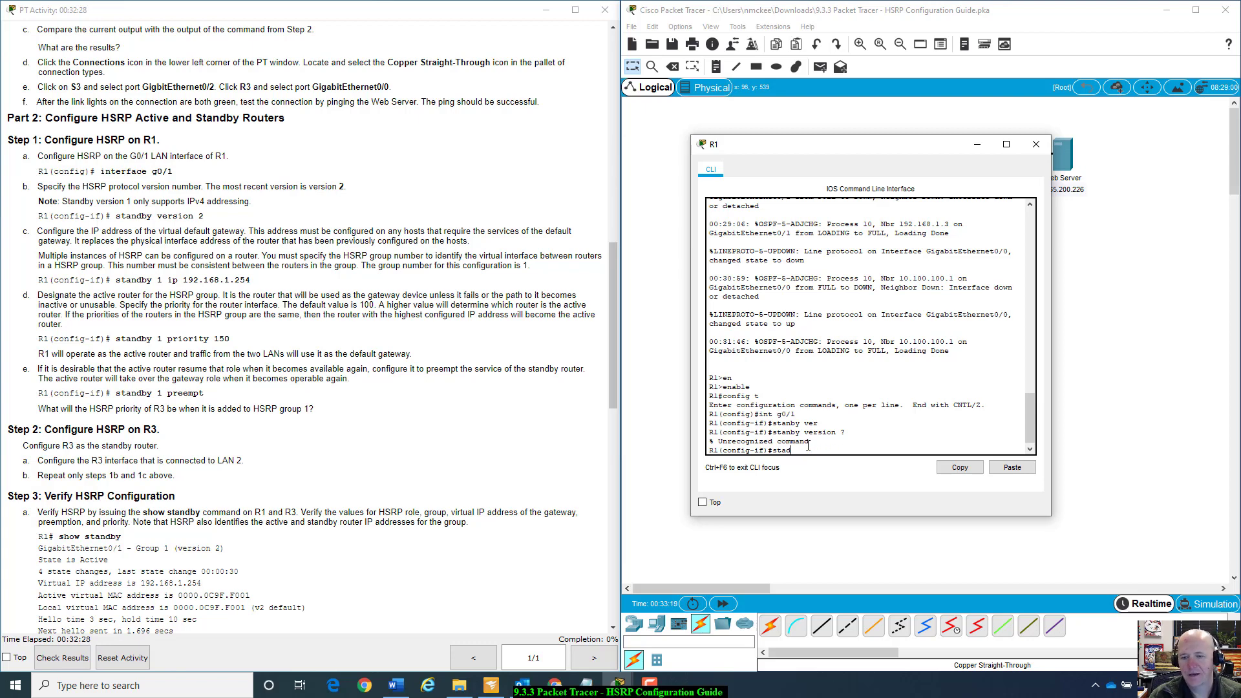
# - Check the allowed standby version numbers and set HSRP version 2 on R1's g0/1 interface
pyautogui.write('ndb')
pyautogui.write('dby')
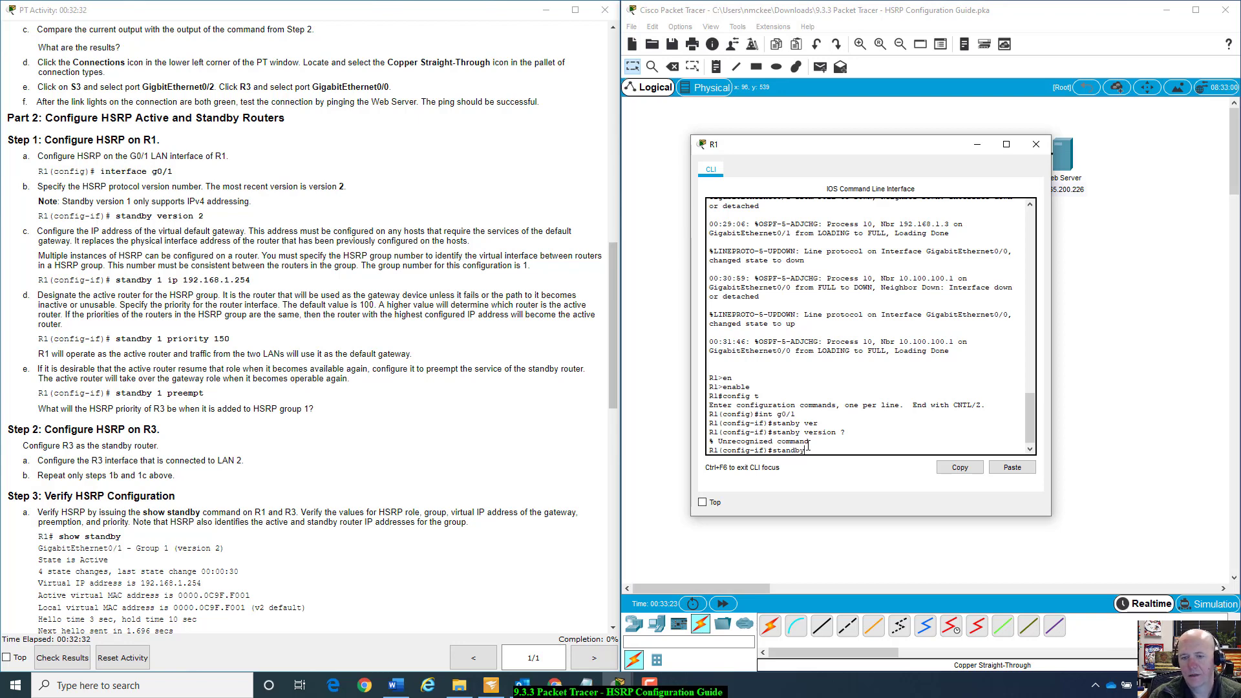
pyautogui.write(' version  ?')
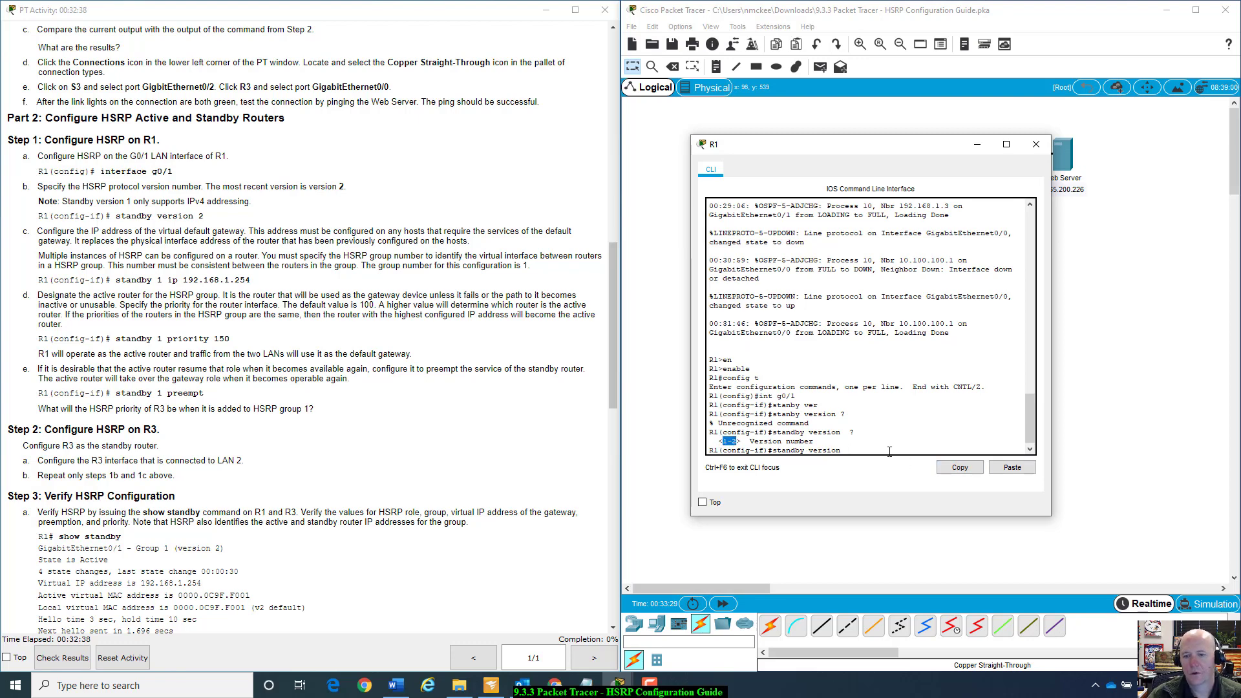
pyautogui.press('BackSpace')
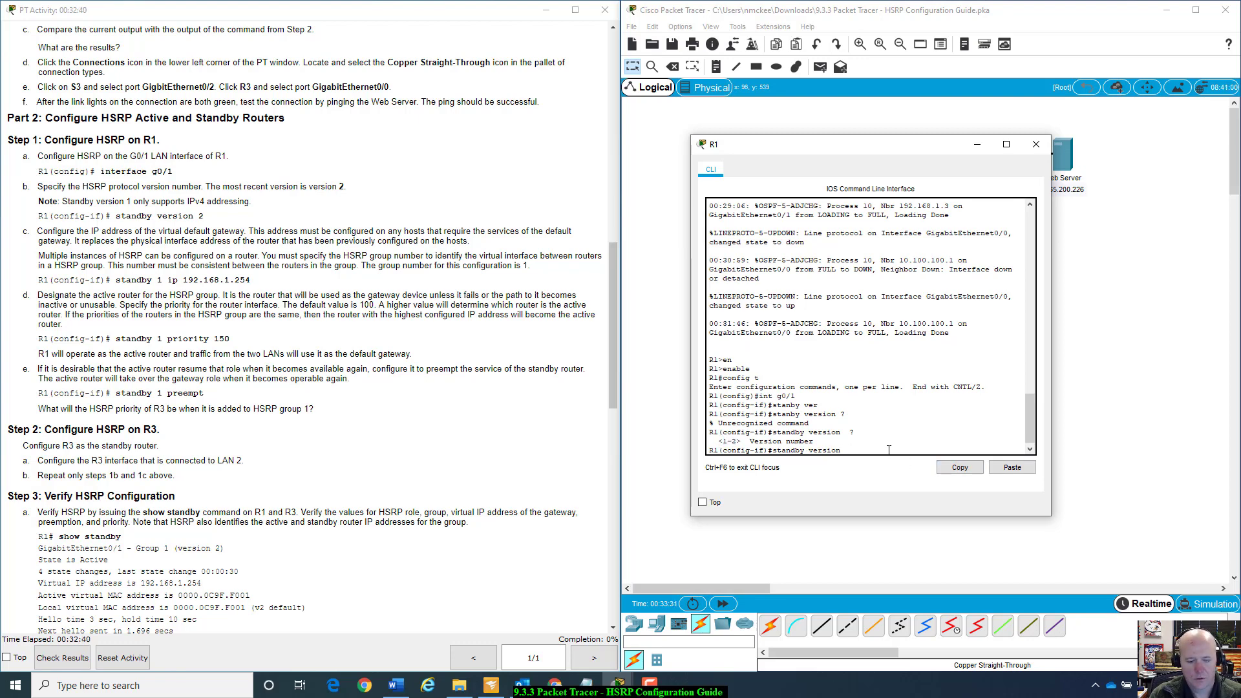
pyautogui.write('2')
pyautogui.press('Return')
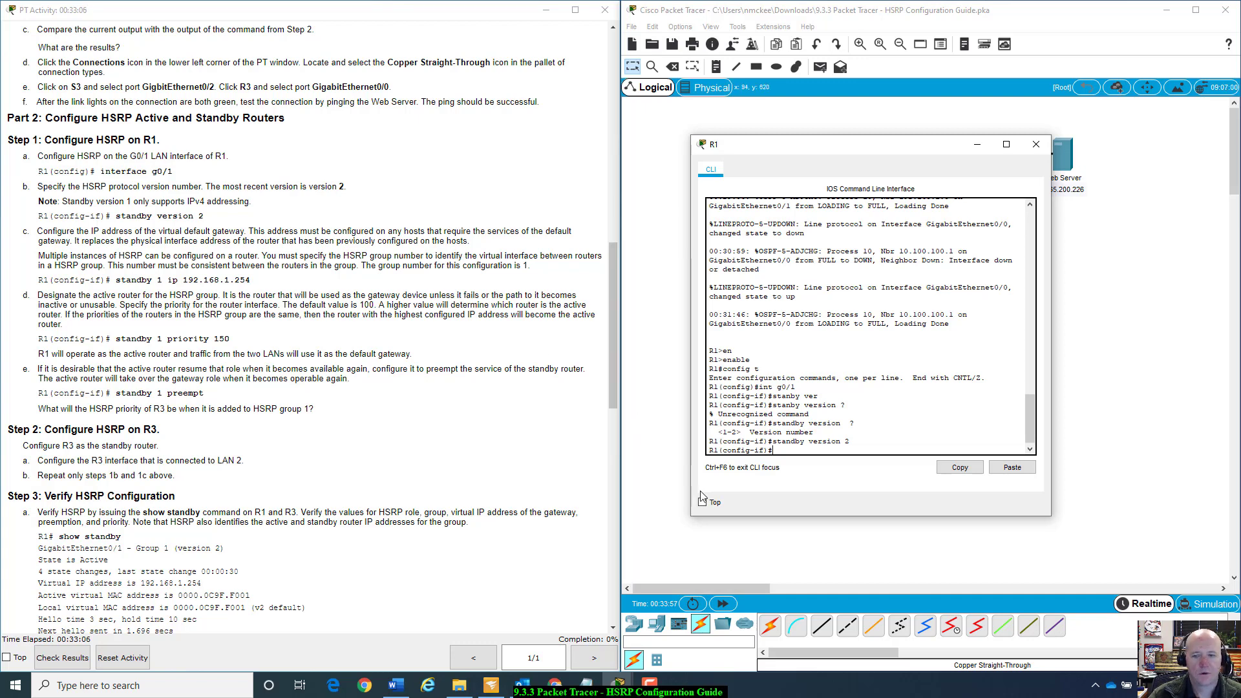
# - Set the virtual gateway address of HSRP group 1 to 192.168.1.254 on R1's g0/1, and examine the logged state change
pyautogui.write('sta')
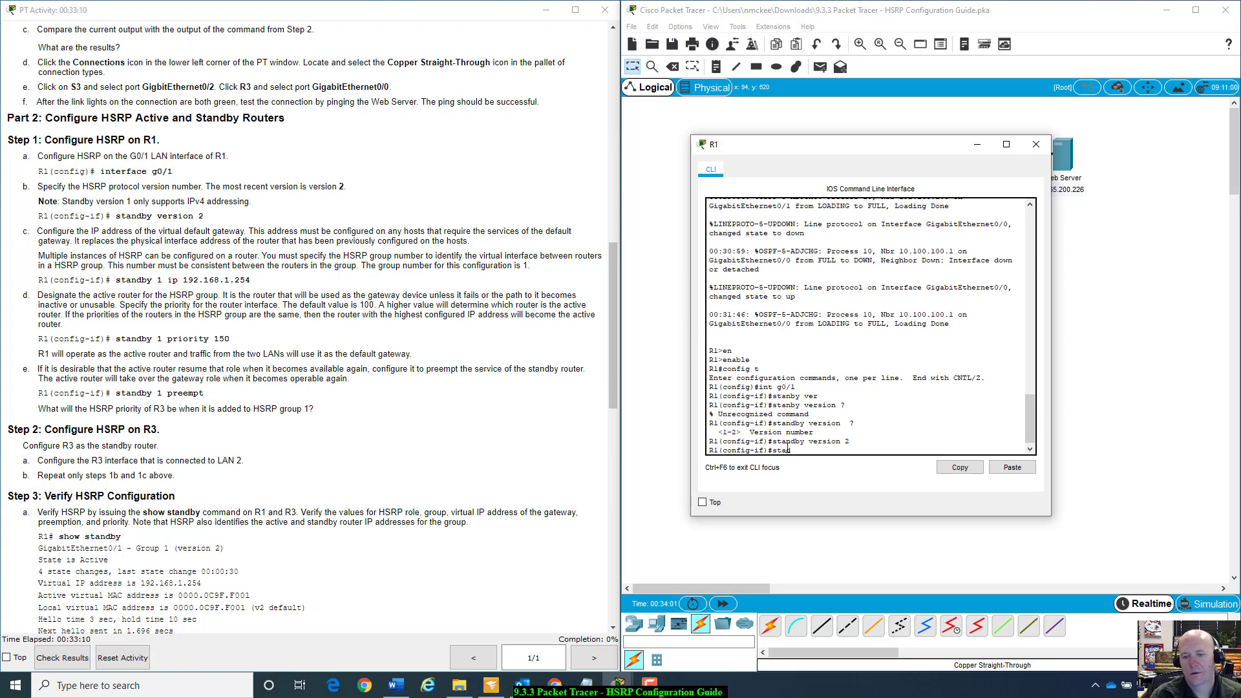
pyautogui.write('nd')
pyautogui.press('Tab')
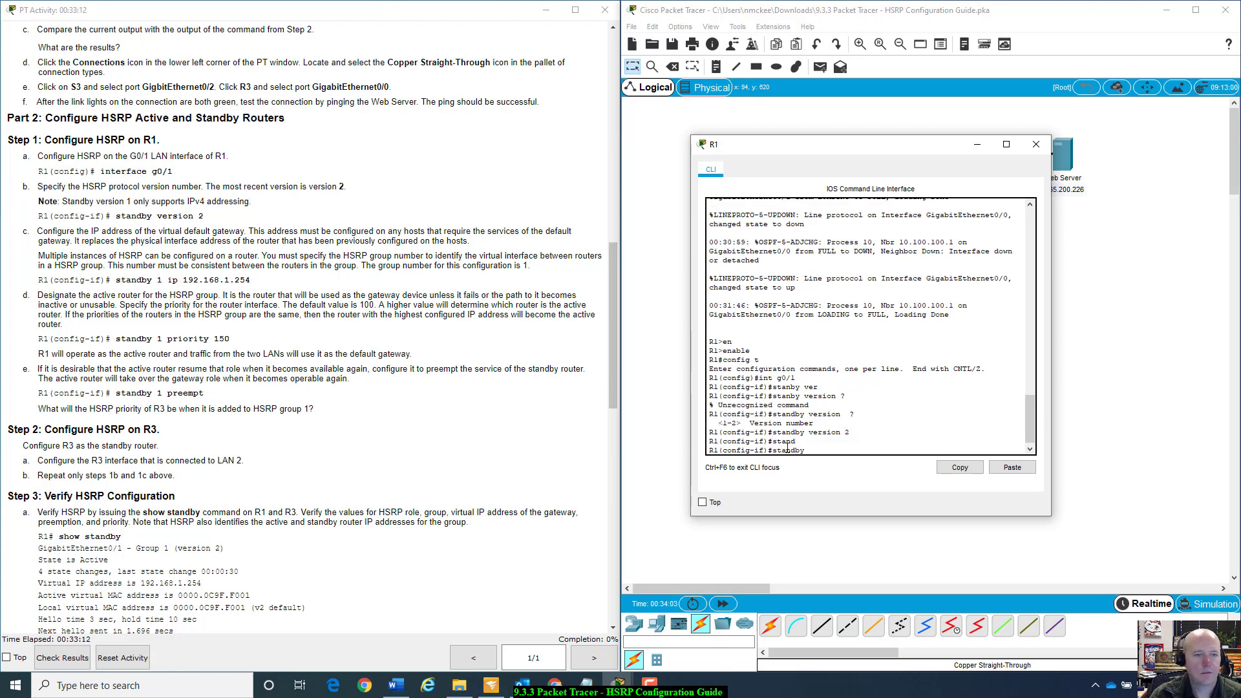
pyautogui.write('1 ip')
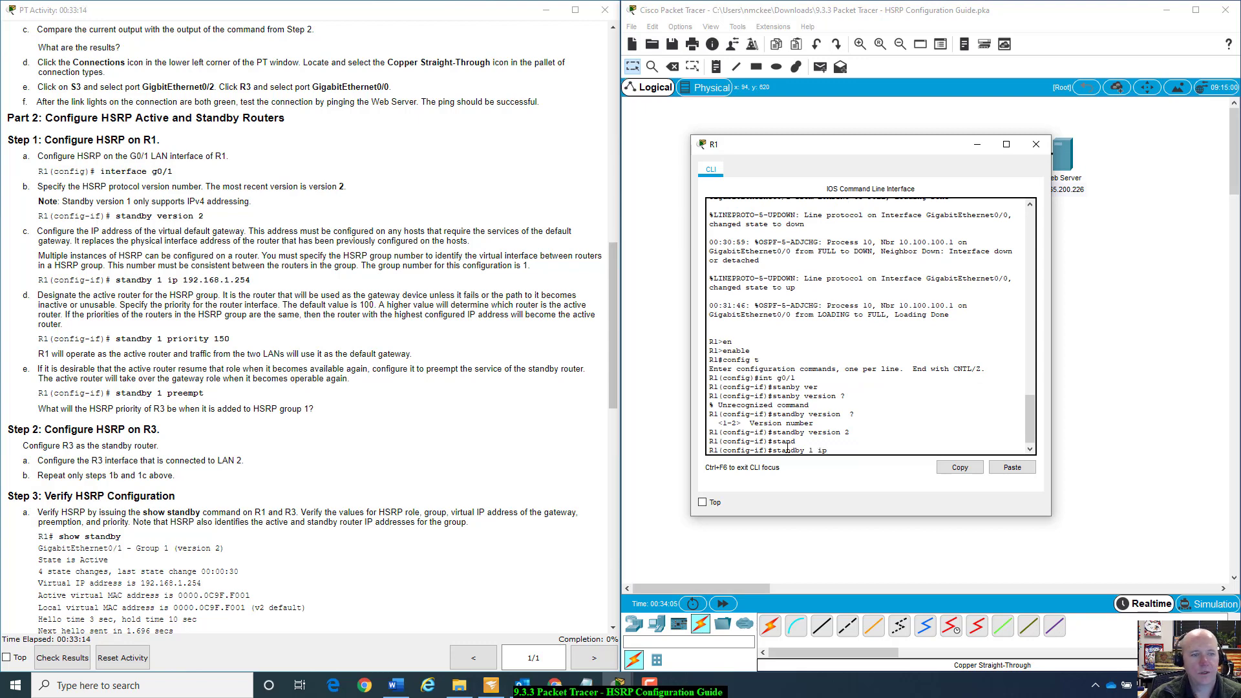
pyautogui.write(' 192.')
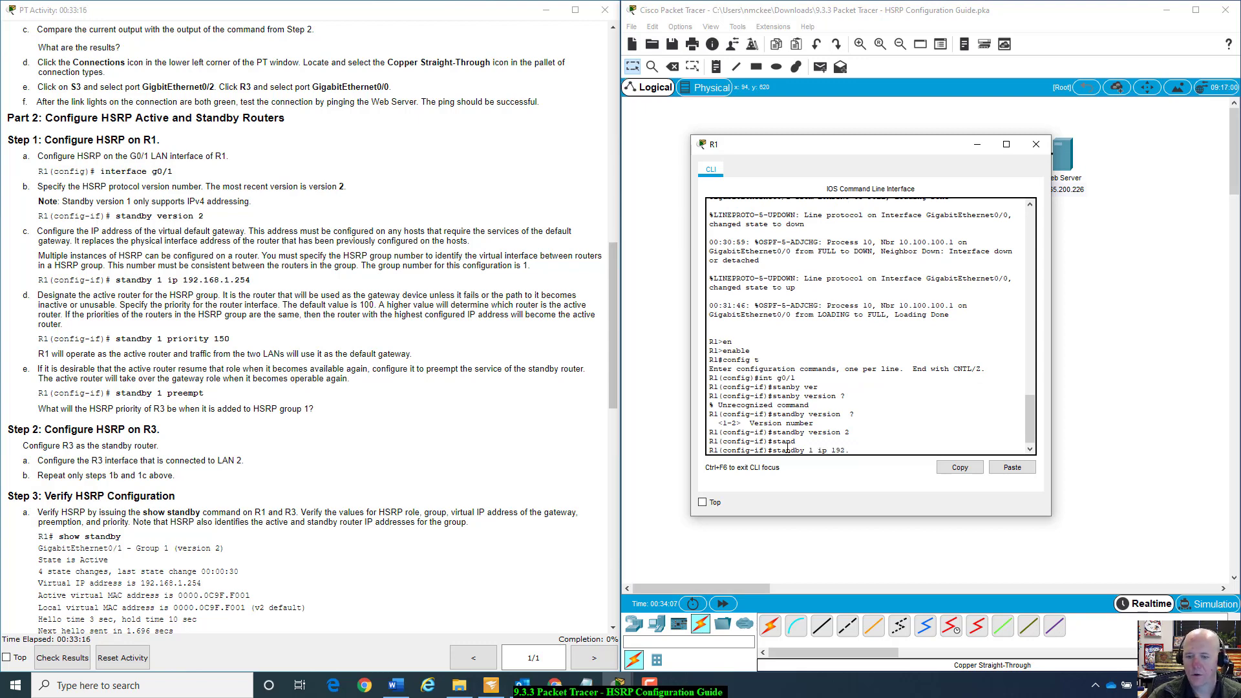
pyautogui.write('168.1.')
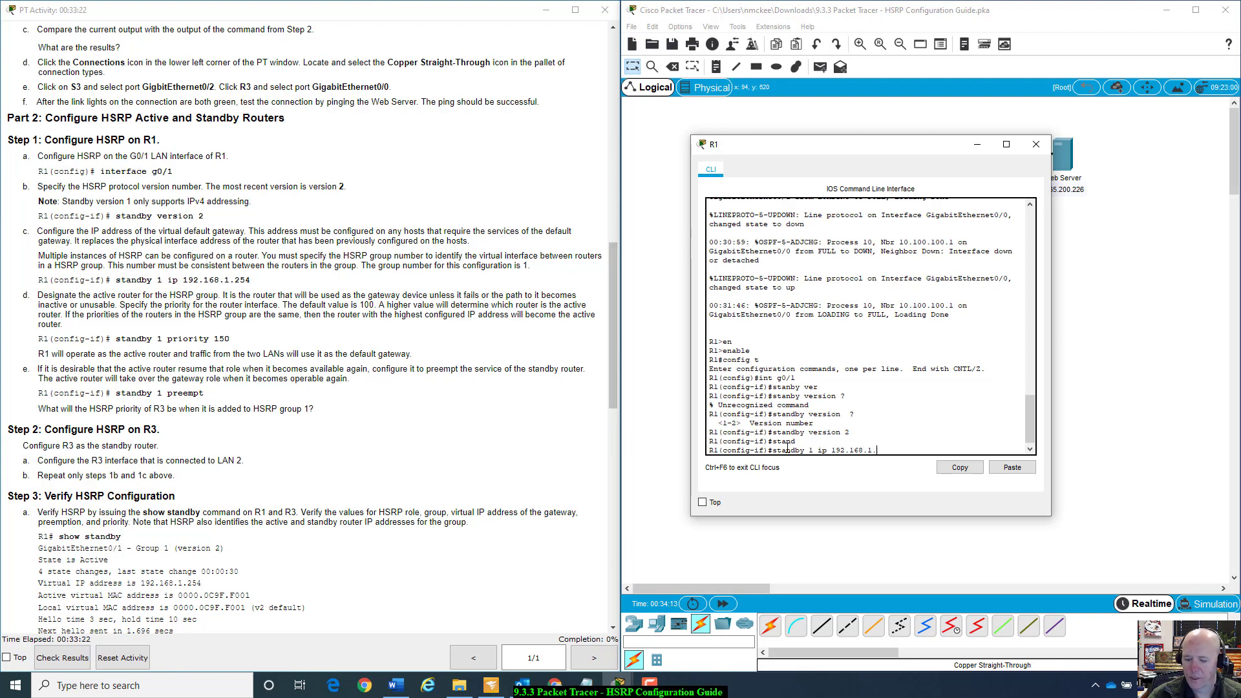
pyautogui.write('254')
pyautogui.press('Return')
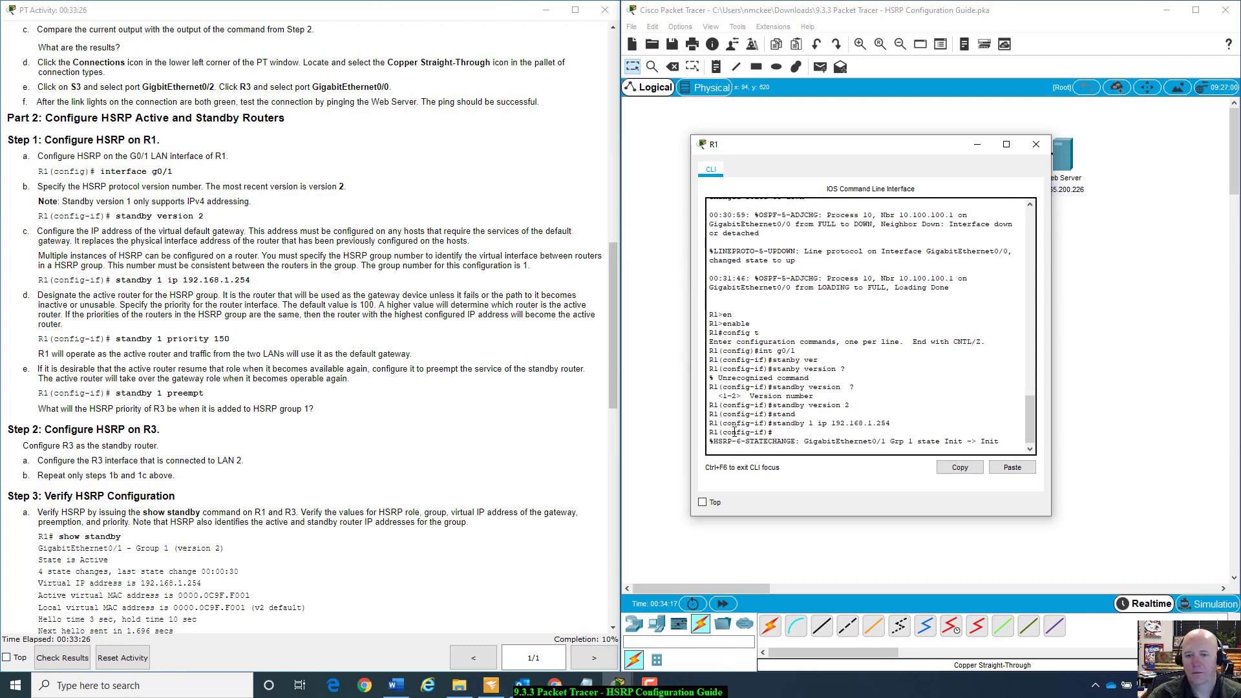
pyautogui.moveTo(713, 441); pyautogui.dragTo(1013, 441)
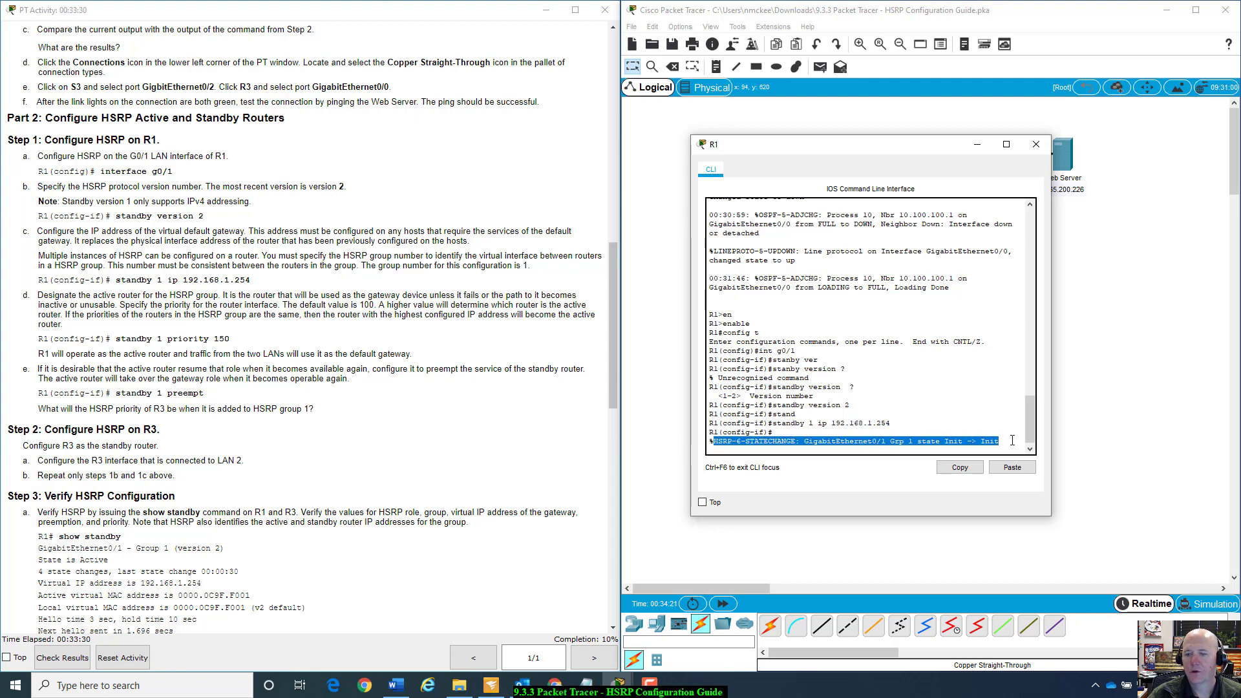
pyautogui.click(1014, 440)
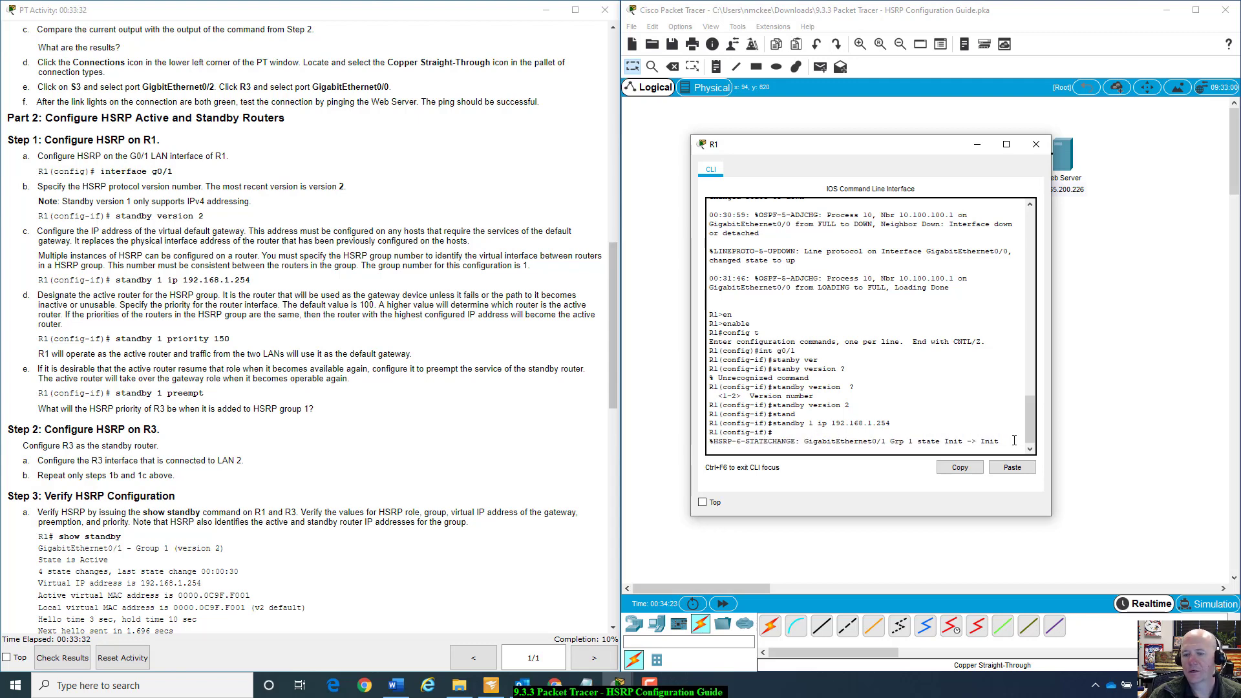
pyautogui.press('Return')
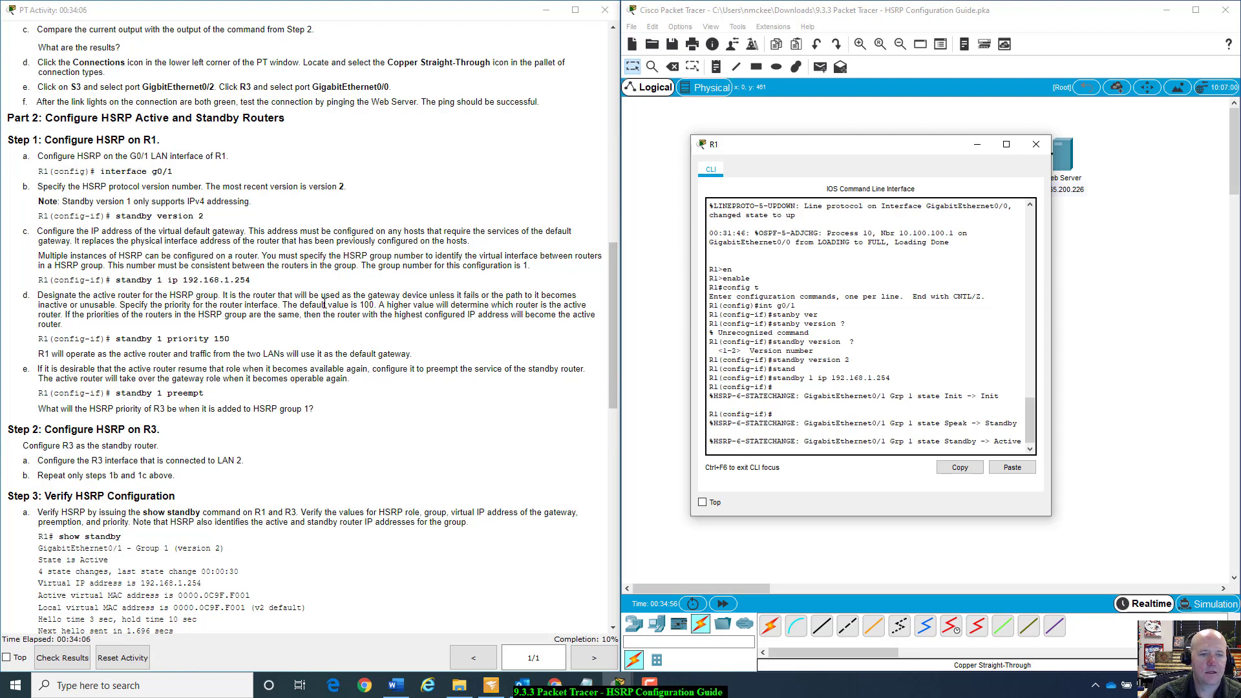
# - Review the router priority rule in instruction d and set R1's HSRP group 1 priority to 150
pyautogui.moveTo(385, 294); pyautogui.dragTo(593, 327)
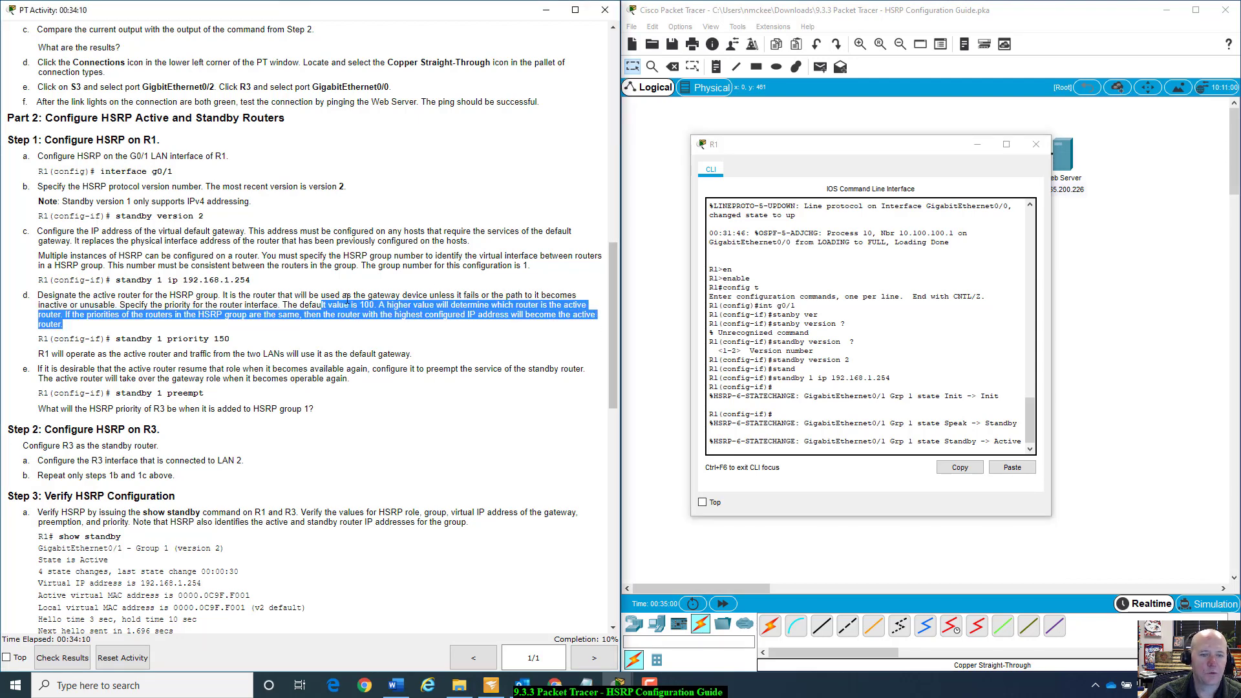
pyautogui.click(891, 451)
pyautogui.press('Return')
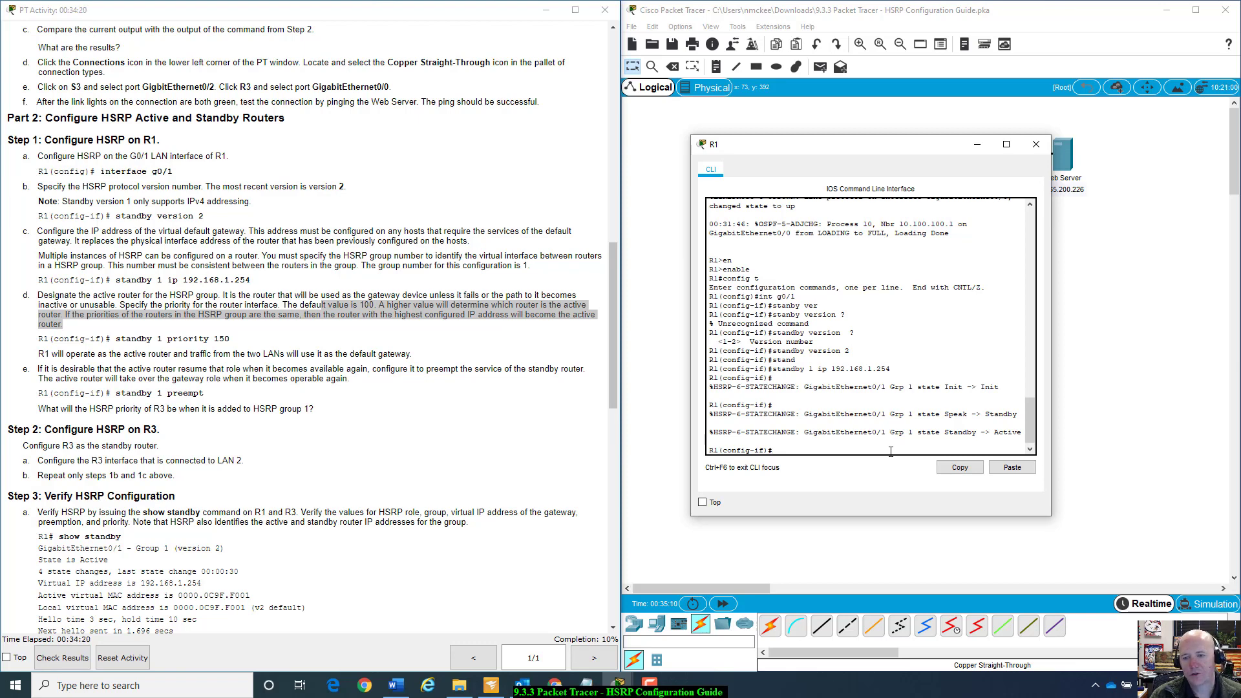
pyautogui.write('stan')
pyautogui.press('Tab')
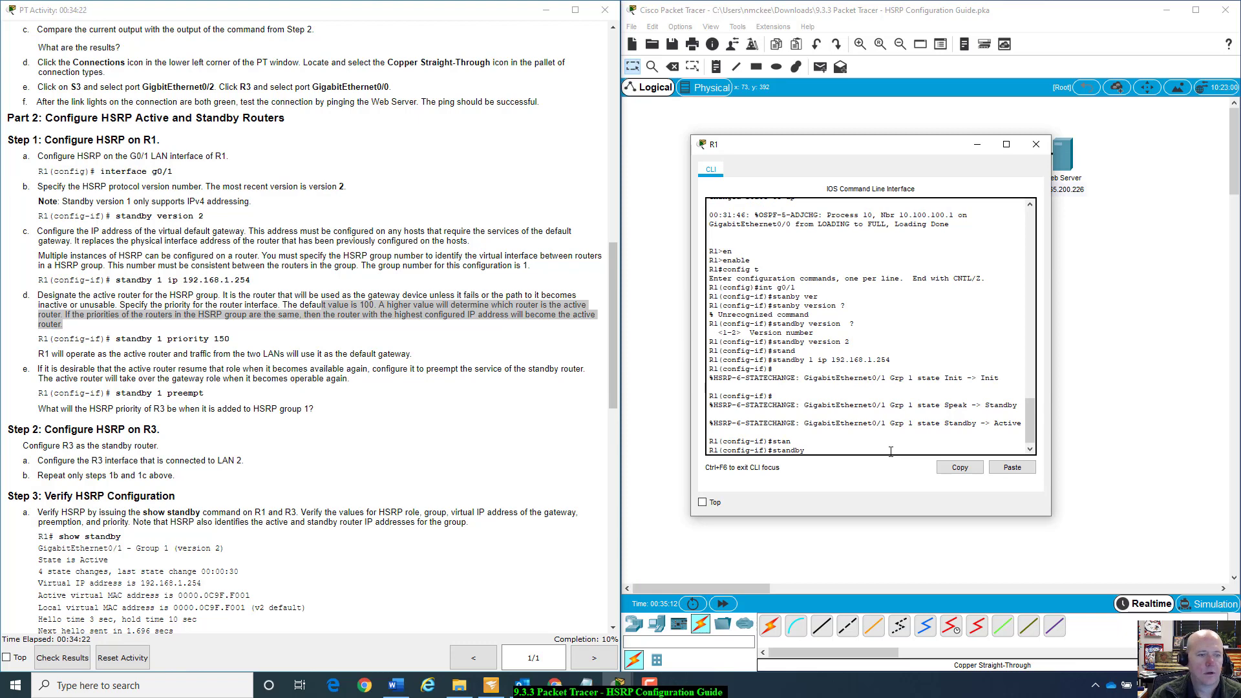
pyautogui.write('1 p')
pyautogui.press('Tab')
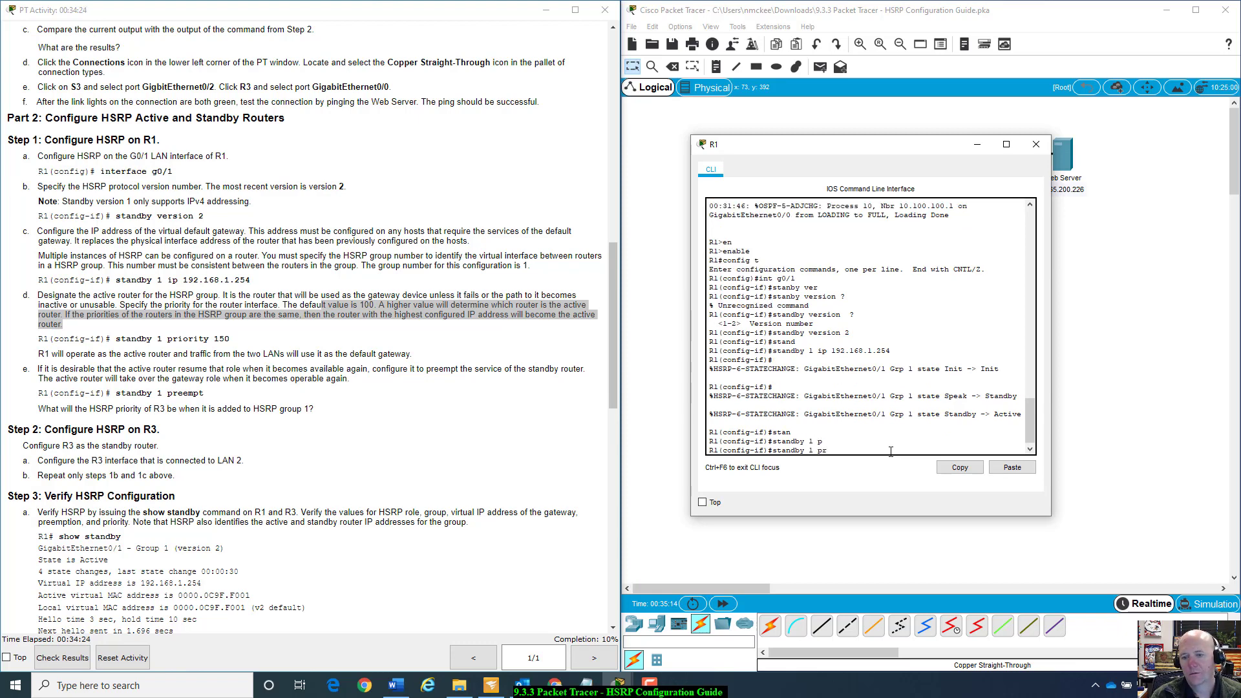
pyautogui.write('rio')
pyautogui.press('Tab')
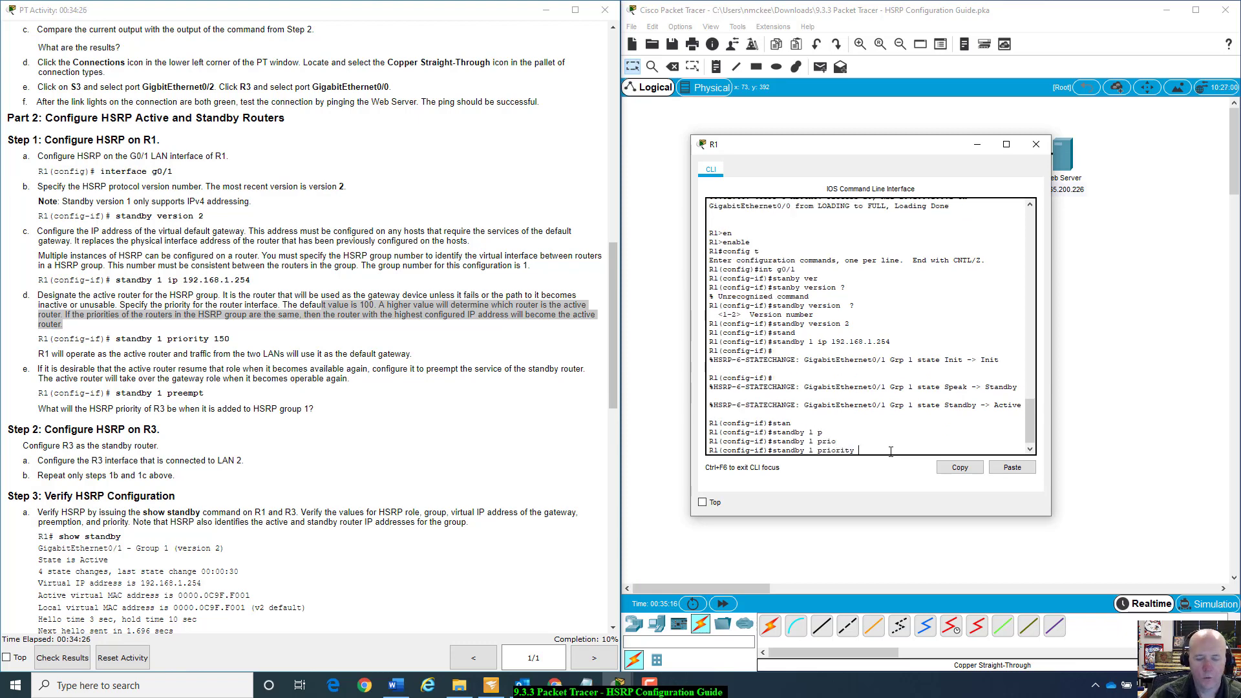
pyautogui.write('150')
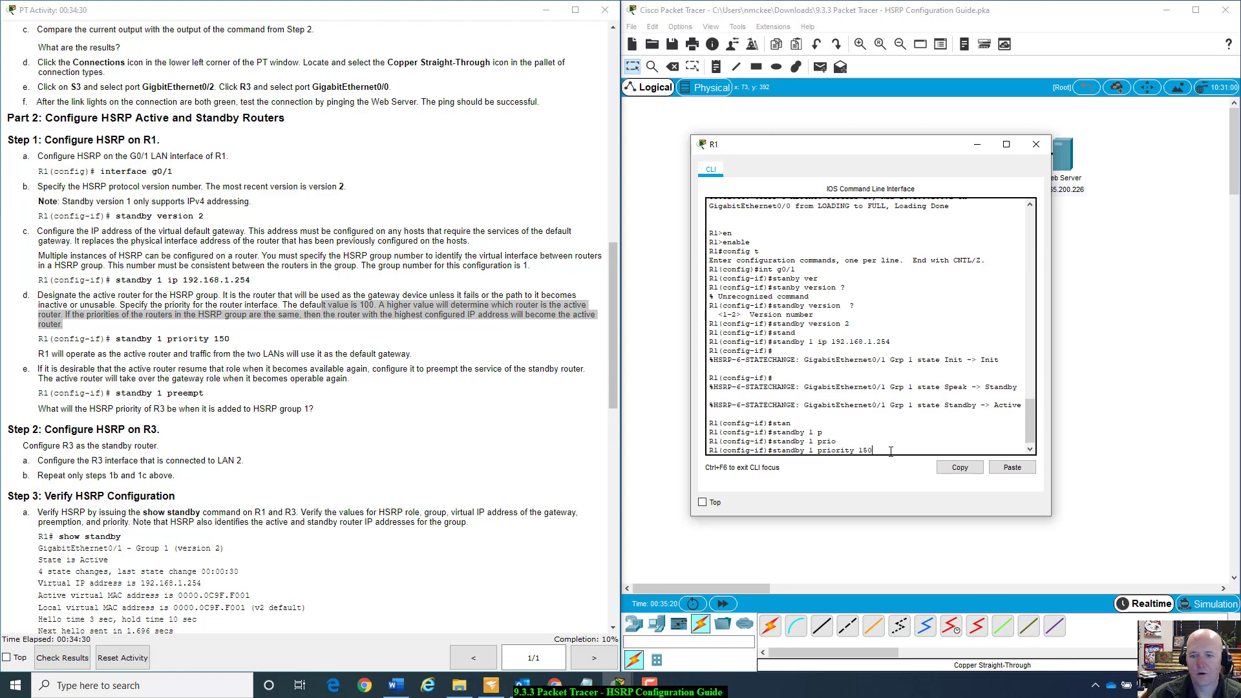
pyautogui.press('Return')
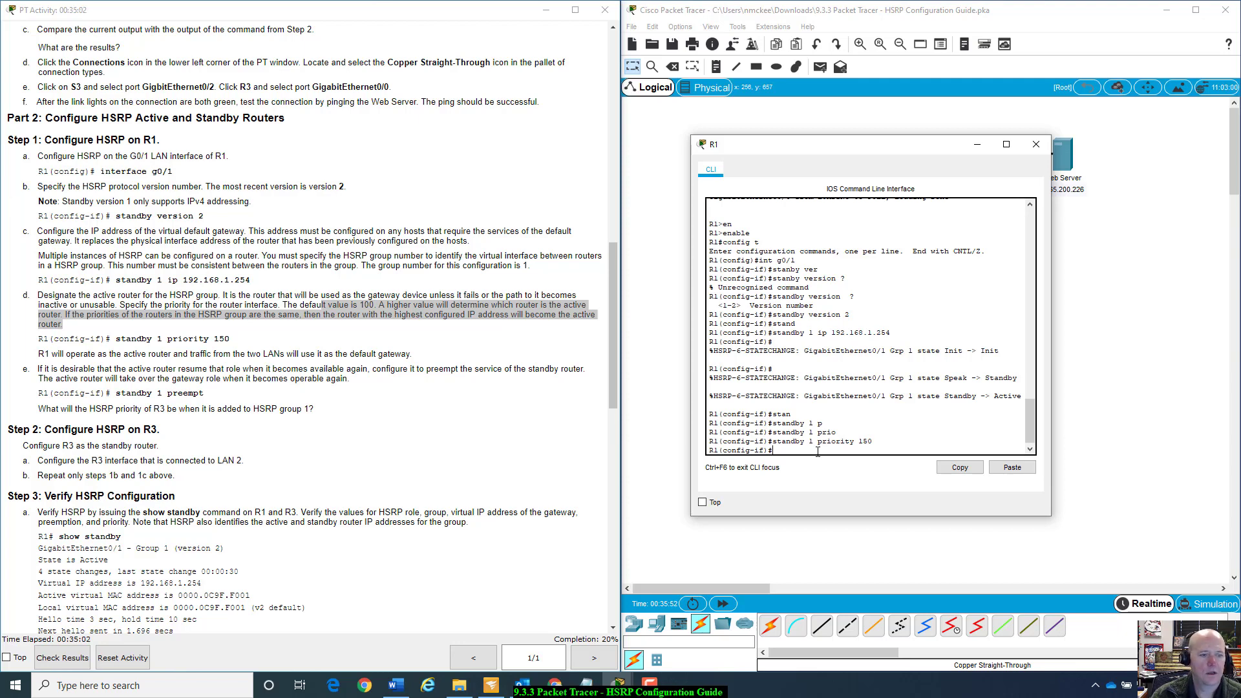
# - Enable preemption for HSRP group 1 on R1's g0/1 interface
pyautogui.write('t')
pyautogui.press('Tab')
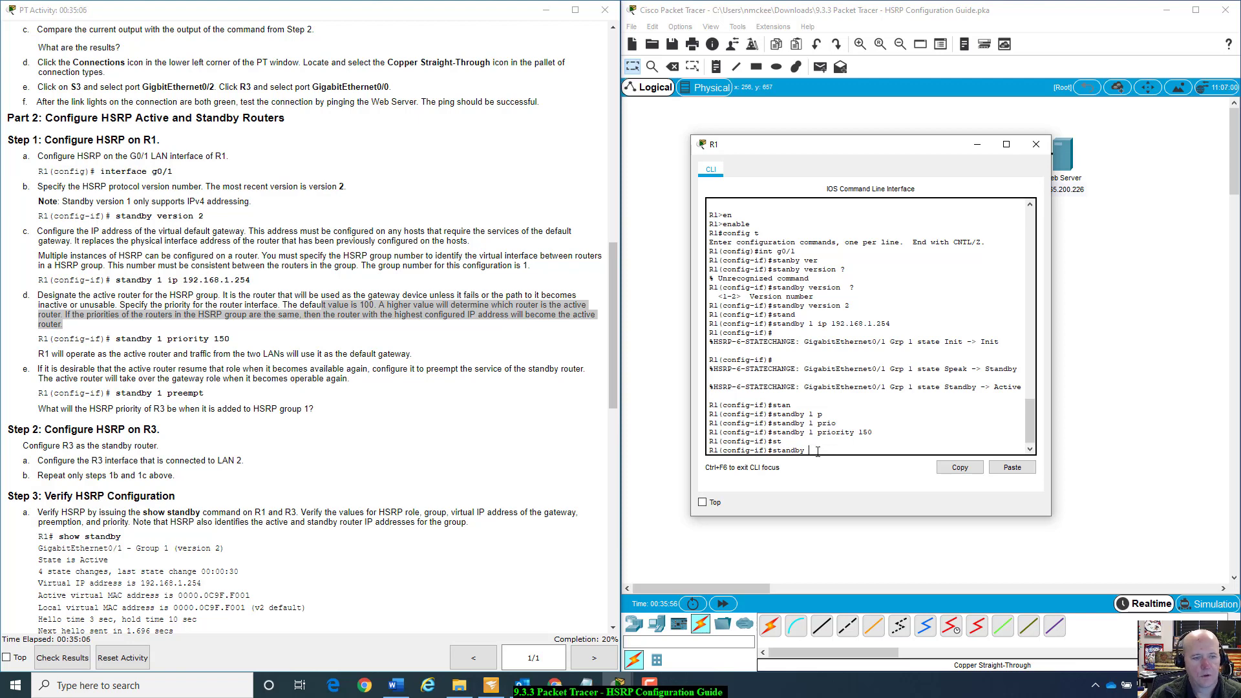
pyautogui.write('1 pr')
pyautogui.press('Tab')
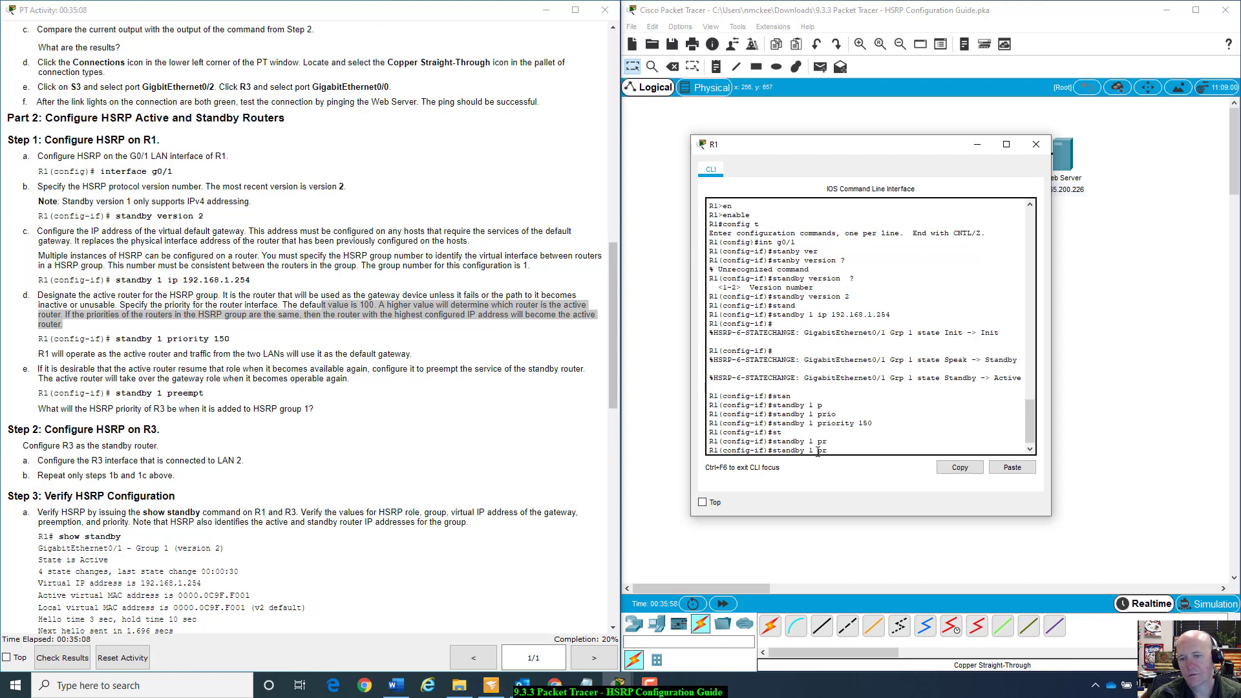
pyautogui.write('ee')
pyautogui.press('Tab')
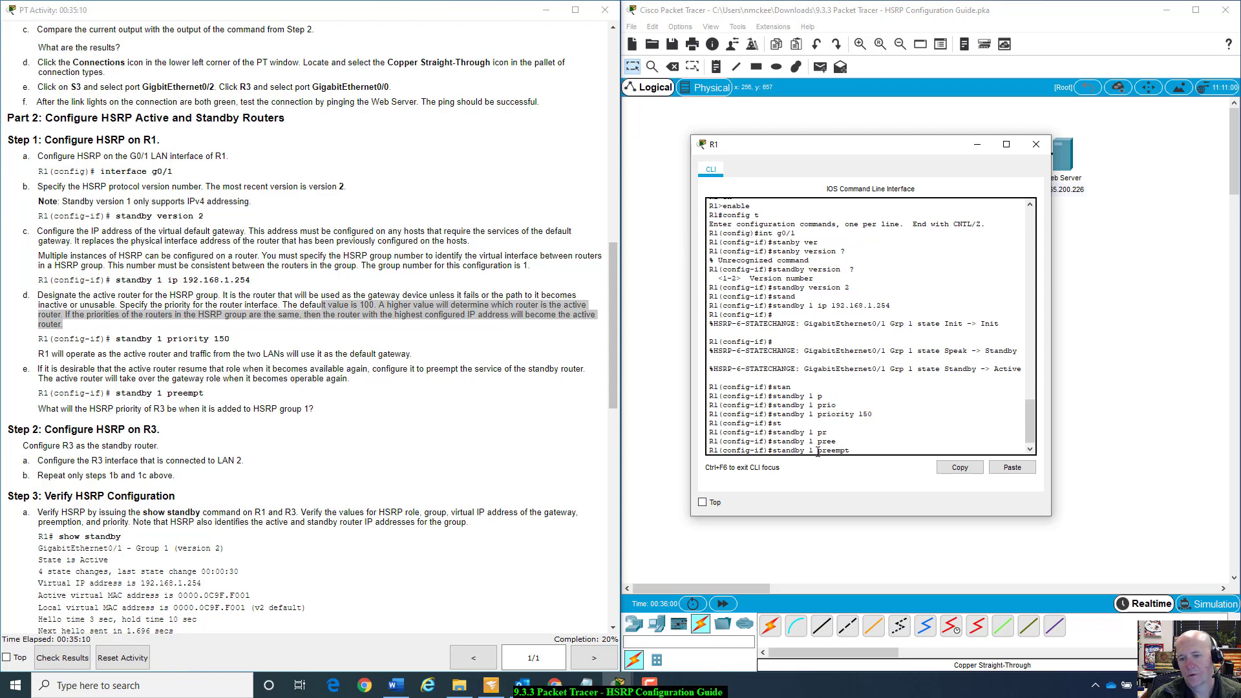
pyautogui.press('Return')
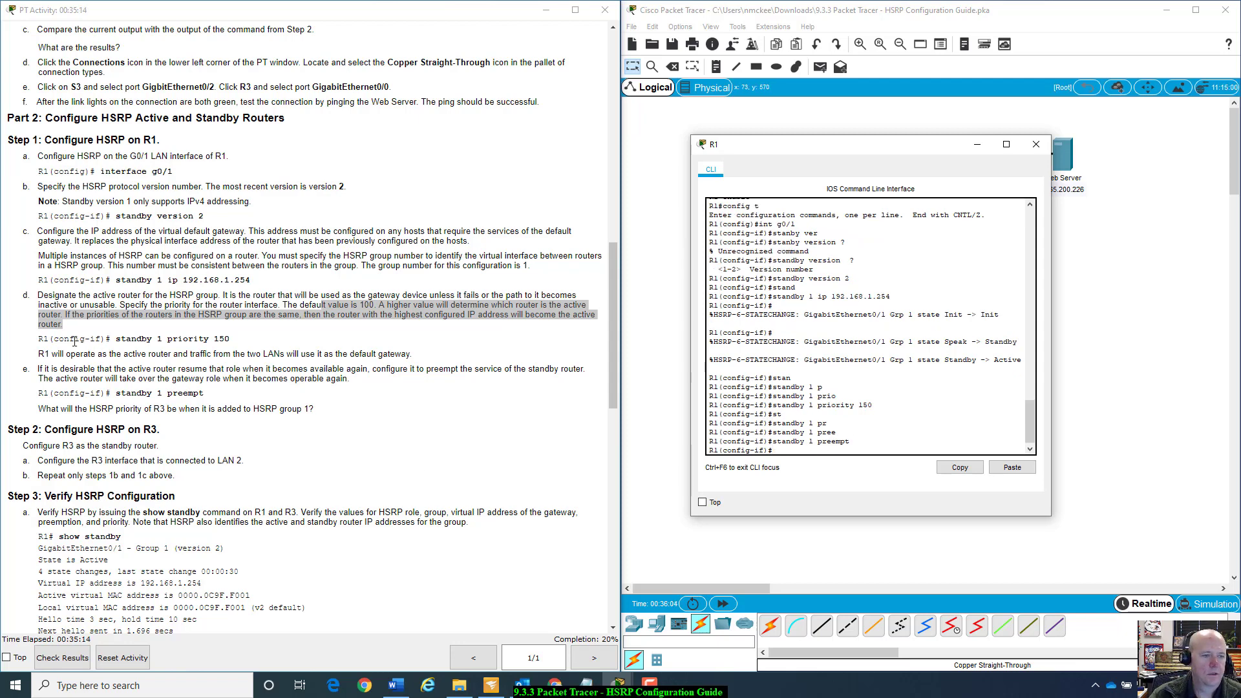
# - Examine the topology, the question about R3's HSRP priority, and instructions 1b and 1c that Step 2 repeats on R3
pyautogui.moveTo(864, 147); pyautogui.dragTo(984, 337)
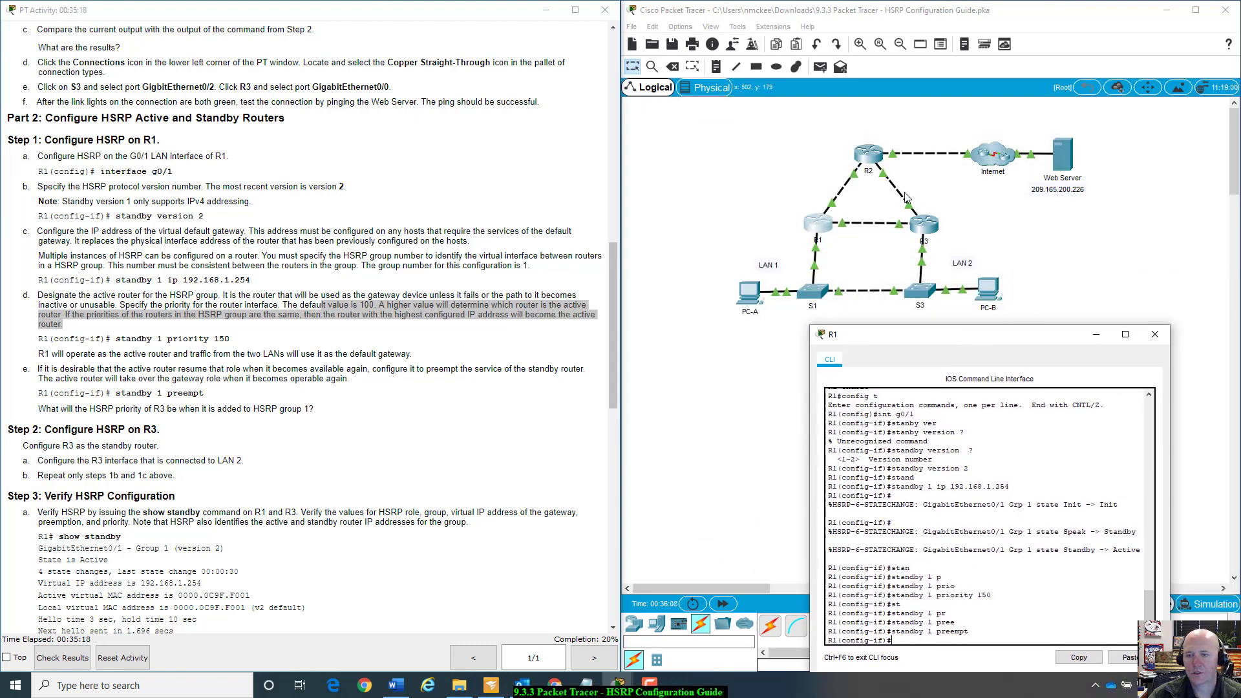
pyautogui.moveTo(1045, 333); pyautogui.dragTo(976, 242)
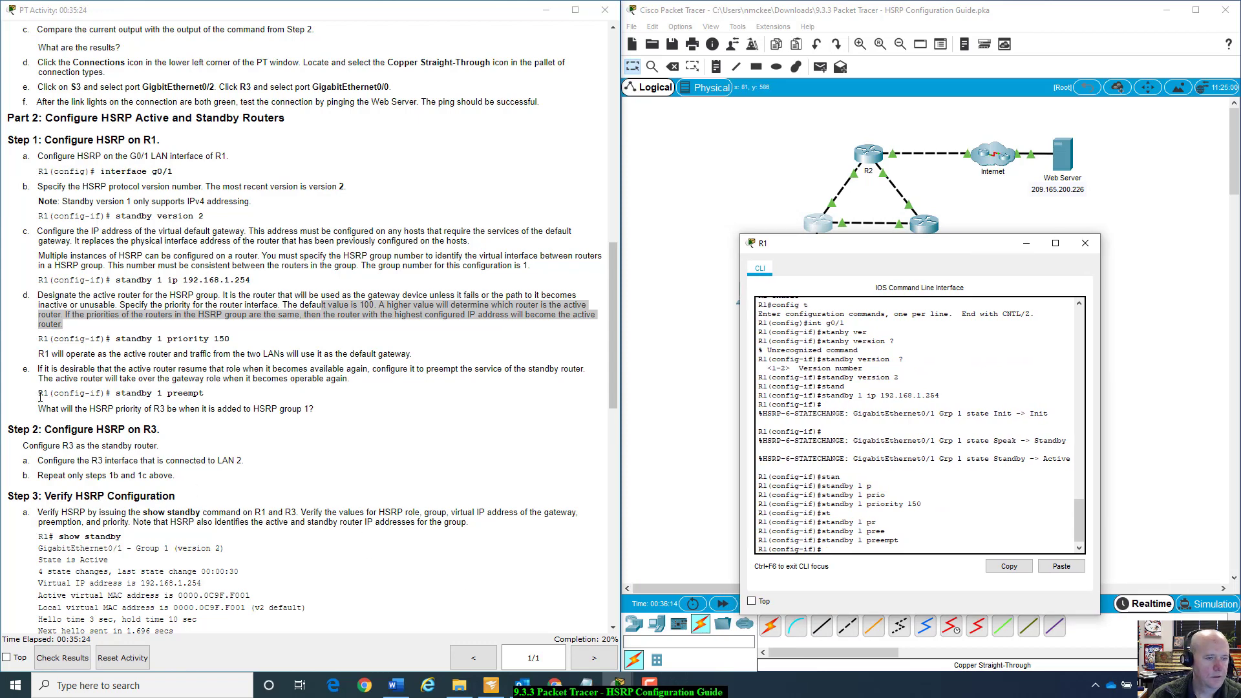
pyautogui.moveTo(39, 409); pyautogui.dragTo(342, 417)
pyautogui.click(343, 417)
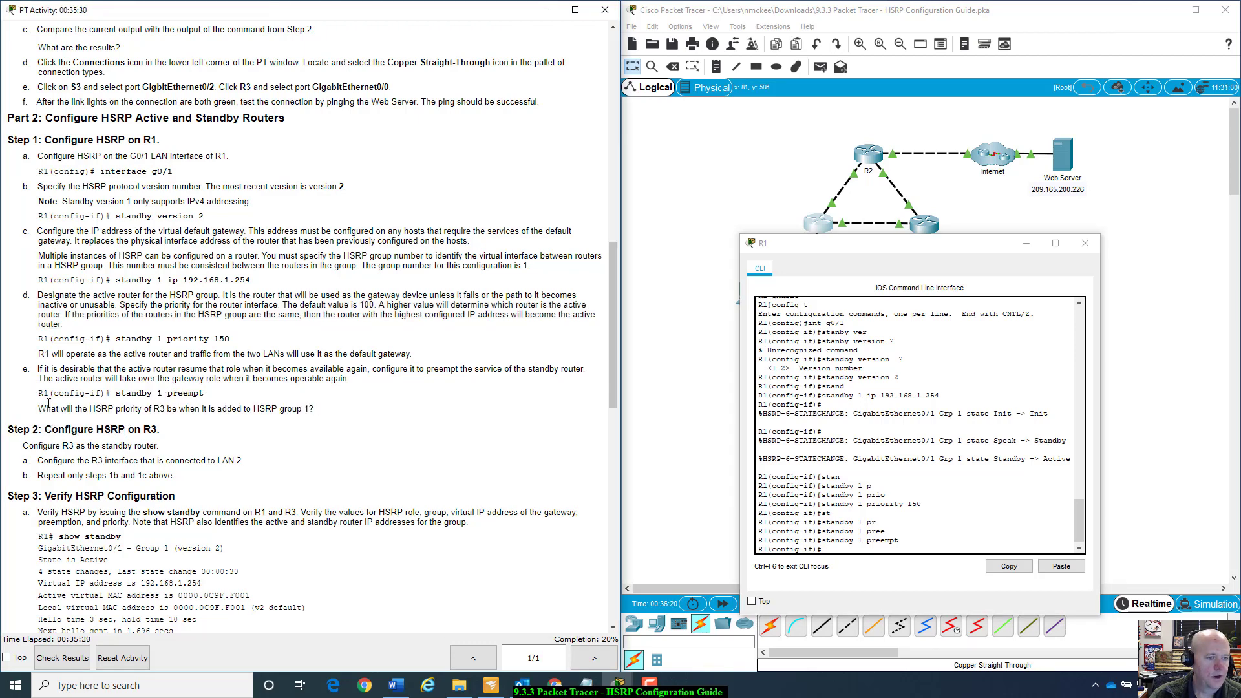
pyautogui.moveTo(40, 409); pyautogui.dragTo(77, 418)
pyautogui.click(342, 410)
pyautogui.click(85, 411)
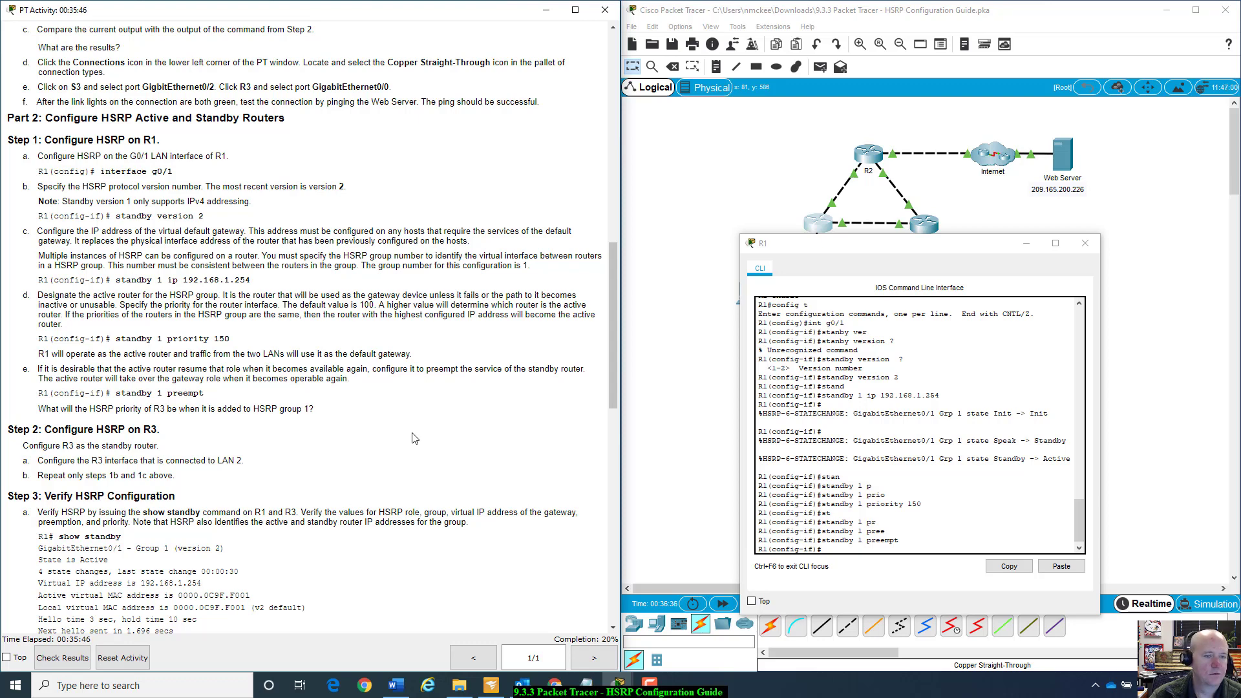
pyautogui.scroll(-1, 414, 439)
pyautogui.moveTo(37, 370); pyautogui.dragTo(323, 368)
pyautogui.click(323, 381)
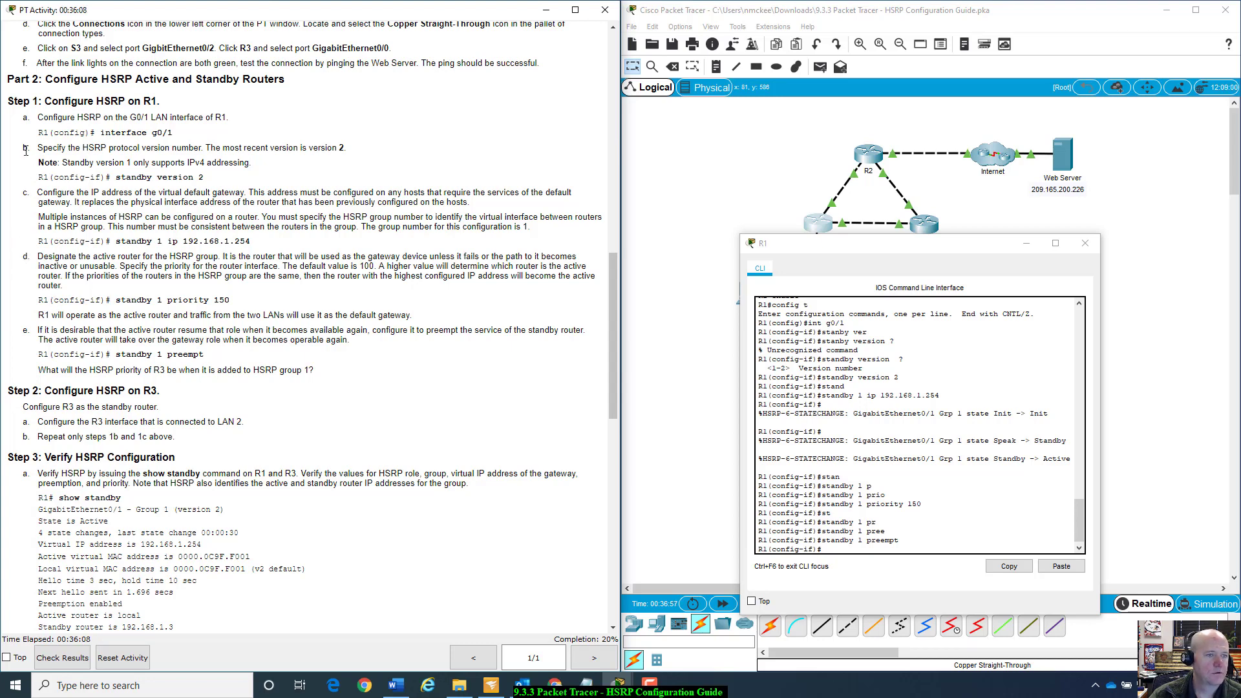
pyautogui.moveTo(24, 149)
pyautogui.mouseDown()
pyautogui.moveTo(213, 182)
pyautogui.moveTo(283, 245)
pyautogui.mouseUp()
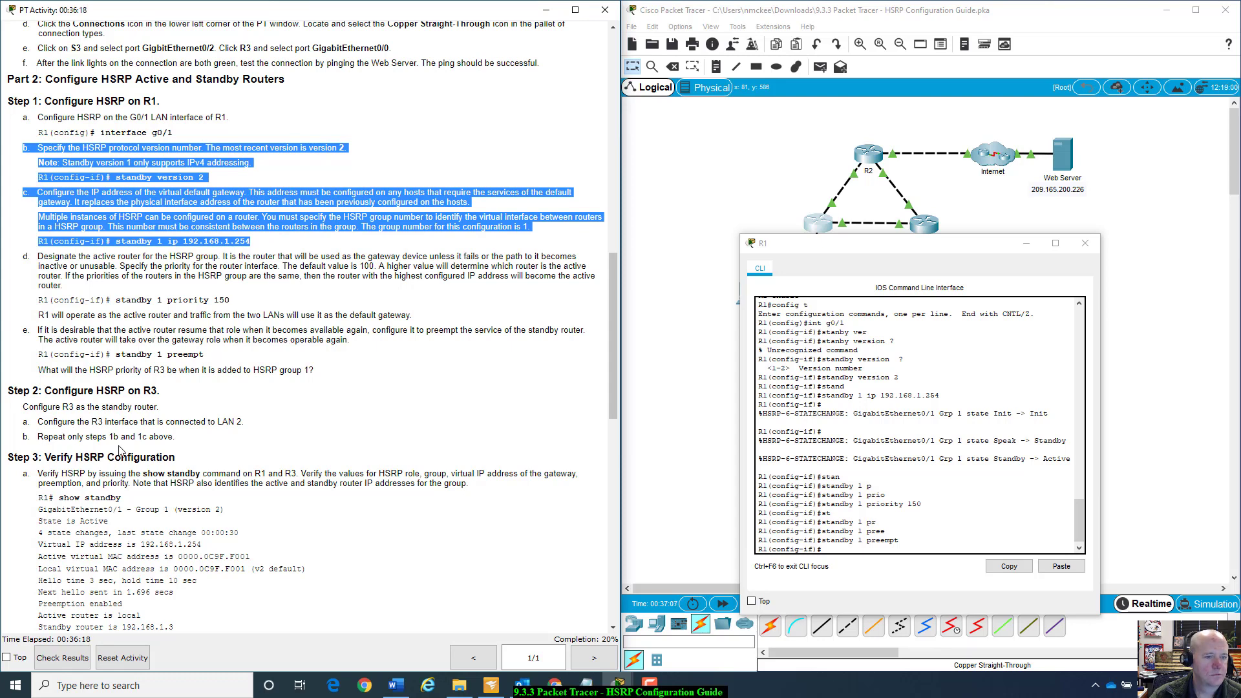
# - Close R1's command line and start a command-line session on R3
pyautogui.click(884, 543)
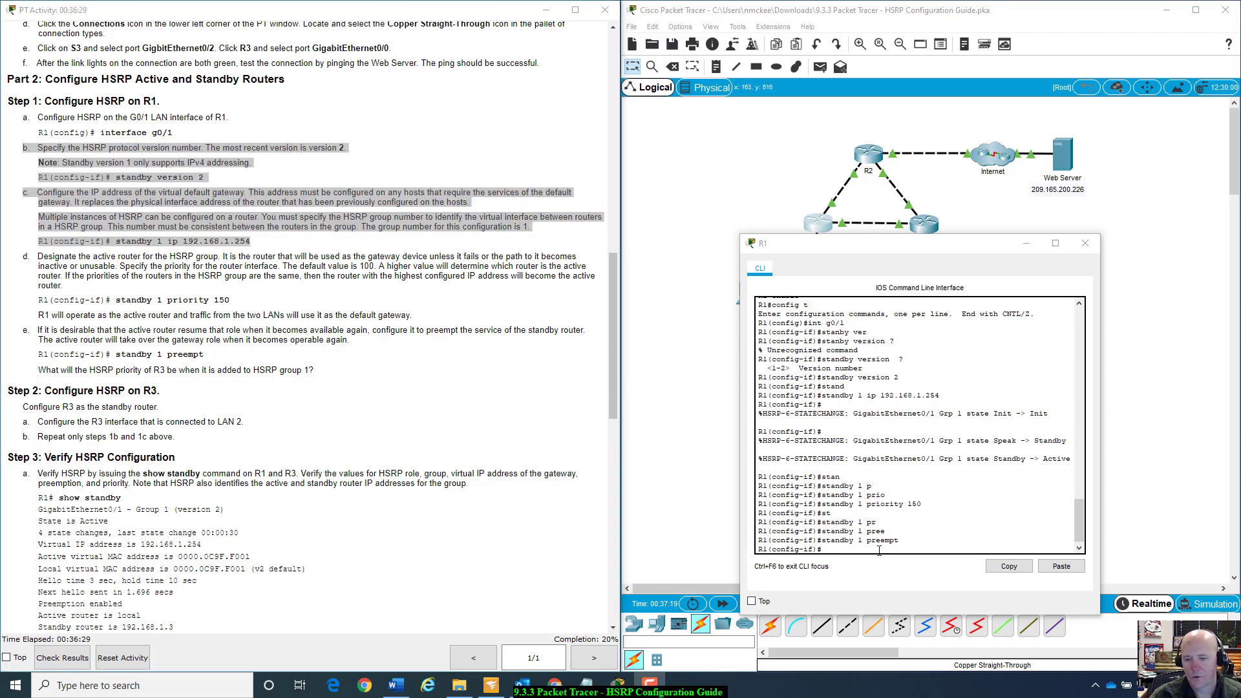
pyautogui.click(1086, 243)
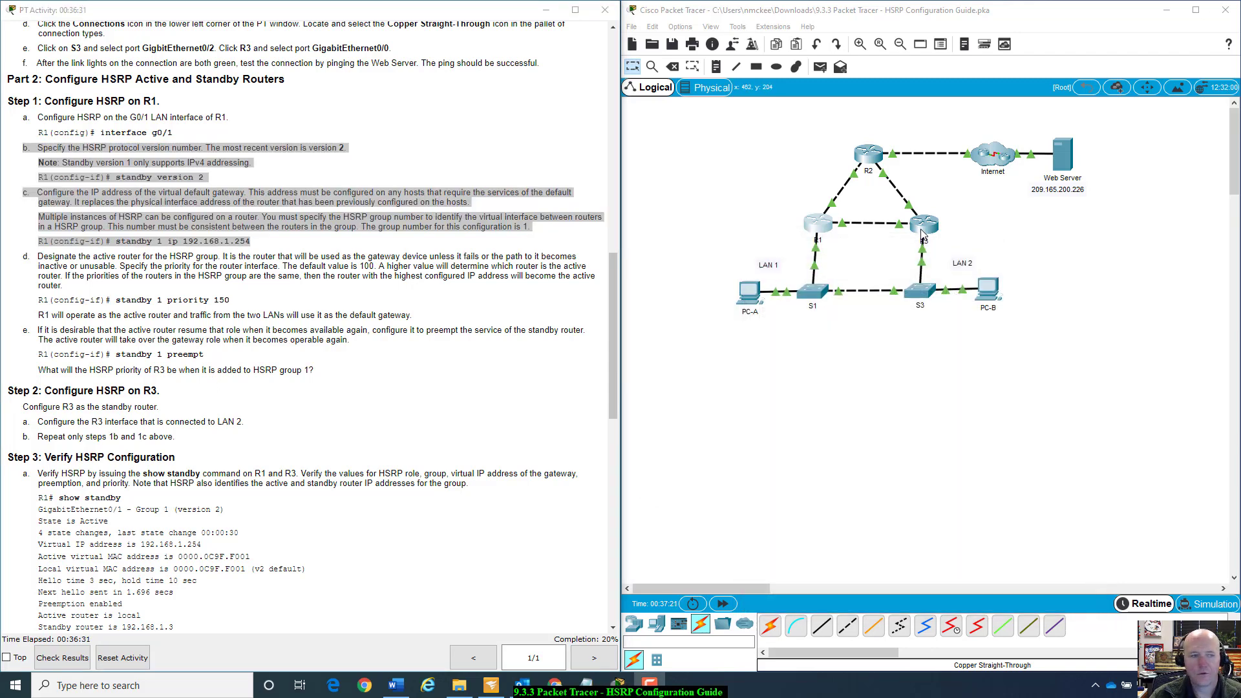
pyautogui.click(924, 231)
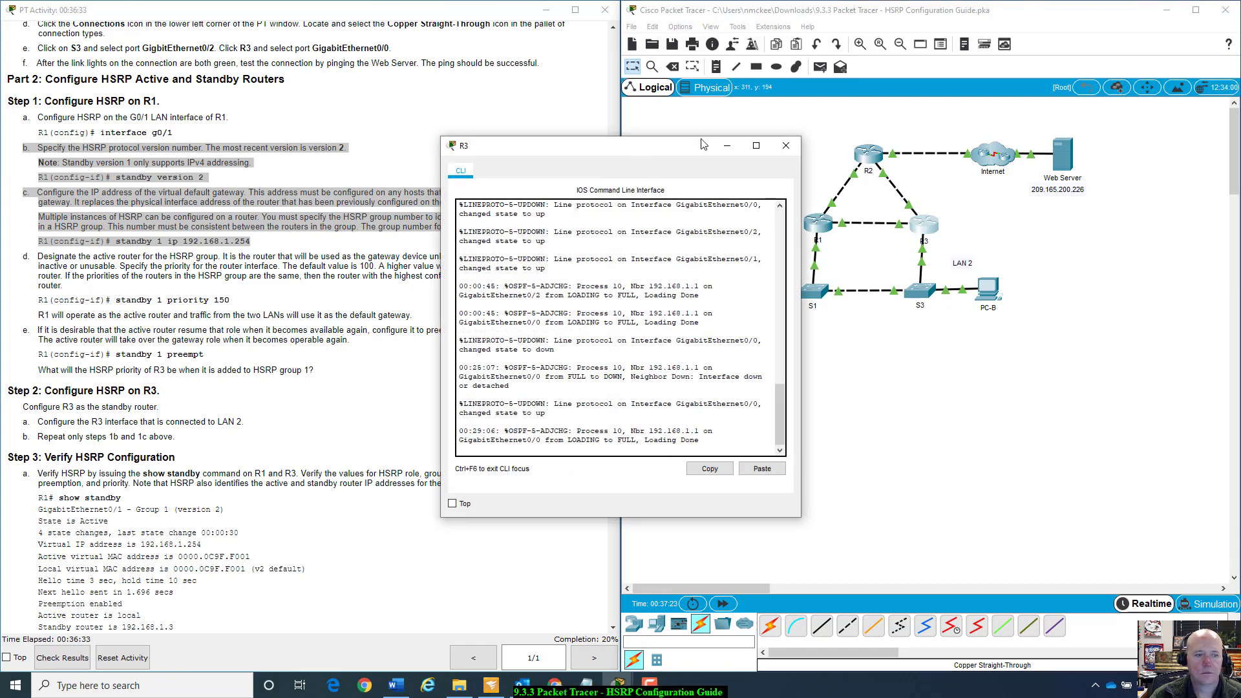
pyautogui.moveTo(701, 142); pyautogui.dragTo(903, 113)
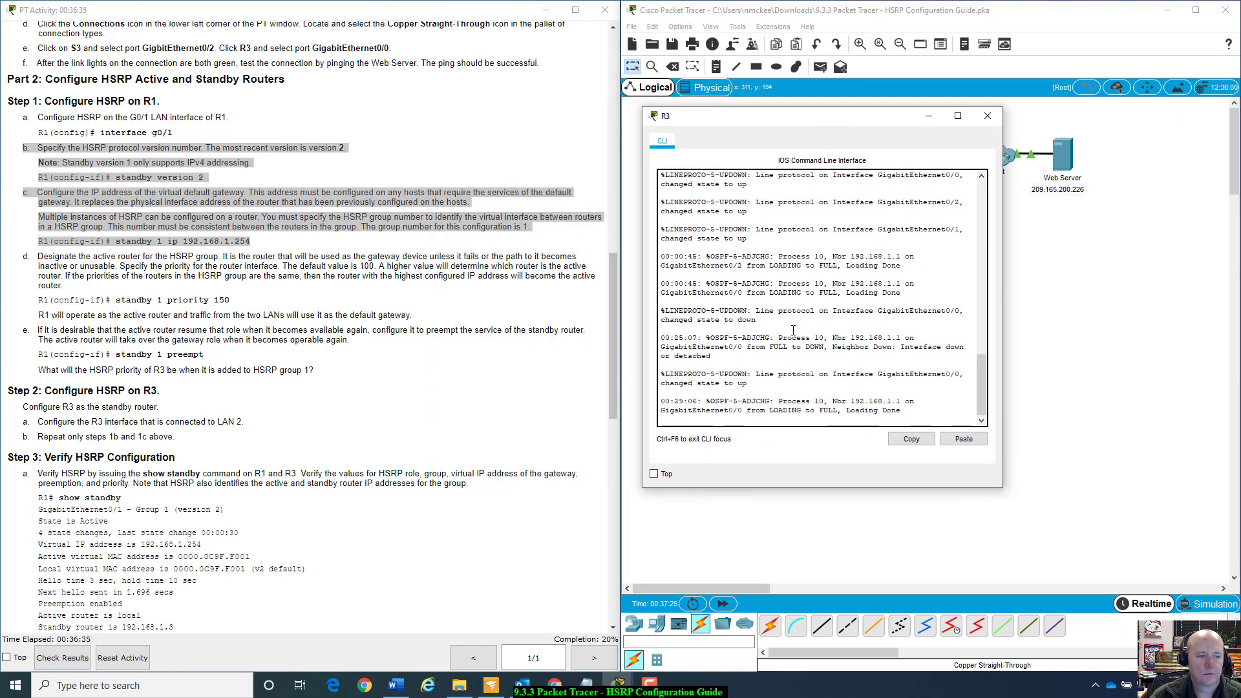
pyautogui.press('Return')
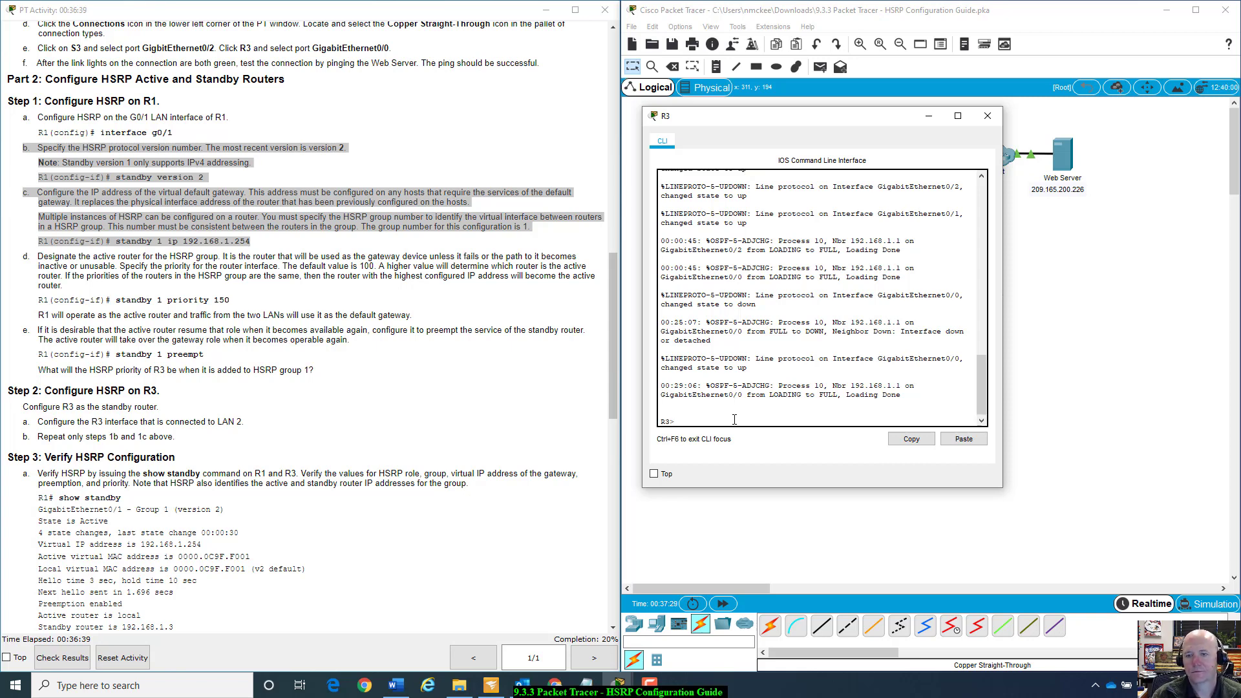
# - Enter privileged mode and global configuration mode on R3
pyautogui.write('enable')
pyautogui.press('Return')
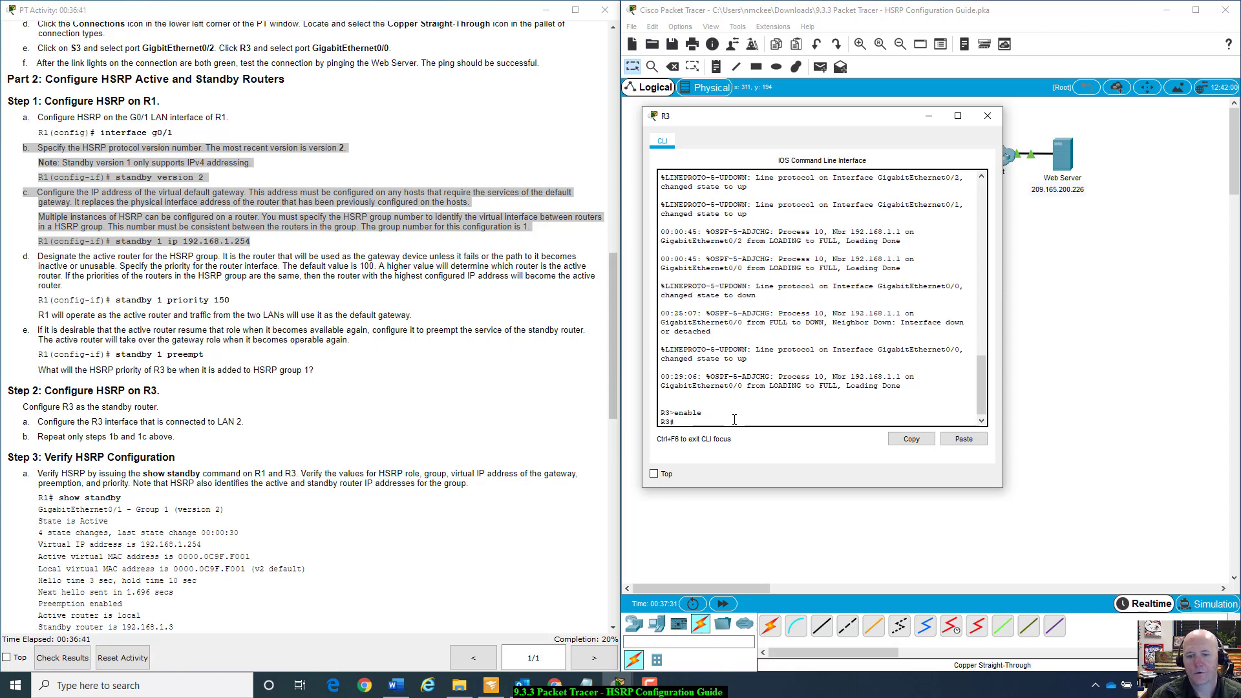
pyautogui.write('ocni')
pyautogui.press('BackSpace')
pyautogui.press('BackSpace')
pyautogui.press('BackSpace')
pyautogui.press('BackSpace')
pyautogui.write('con')
pyautogui.press('Tab')
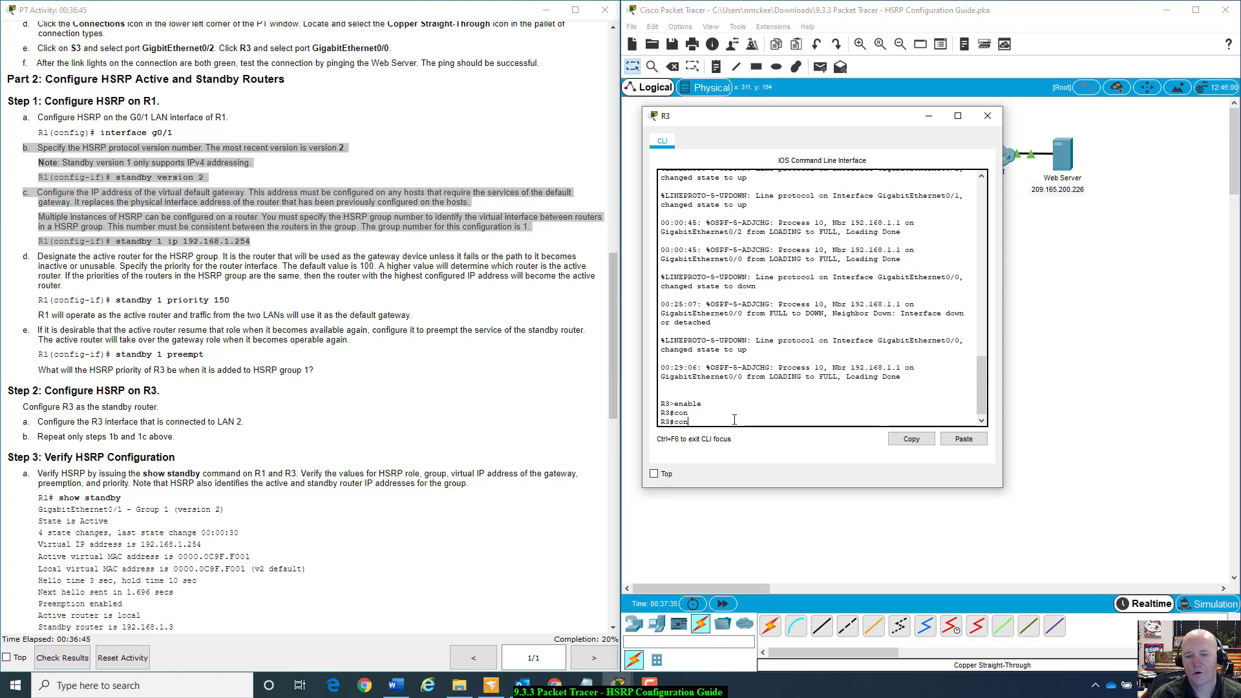
pyautogui.write('fig t')
pyautogui.press('Return')
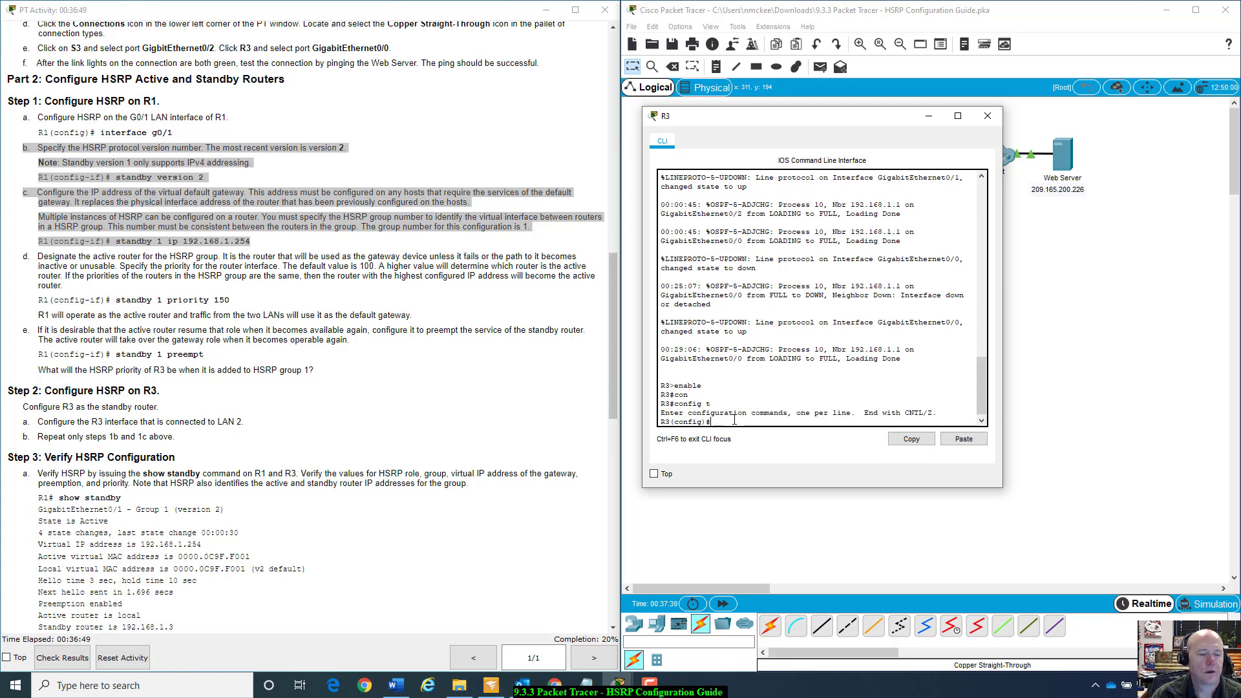
# - Try to set HSRP version 2 from global configuration mode on R3
pyautogui.write('sta')
pyautogui.press('Tab')
pyautogui.write('n')
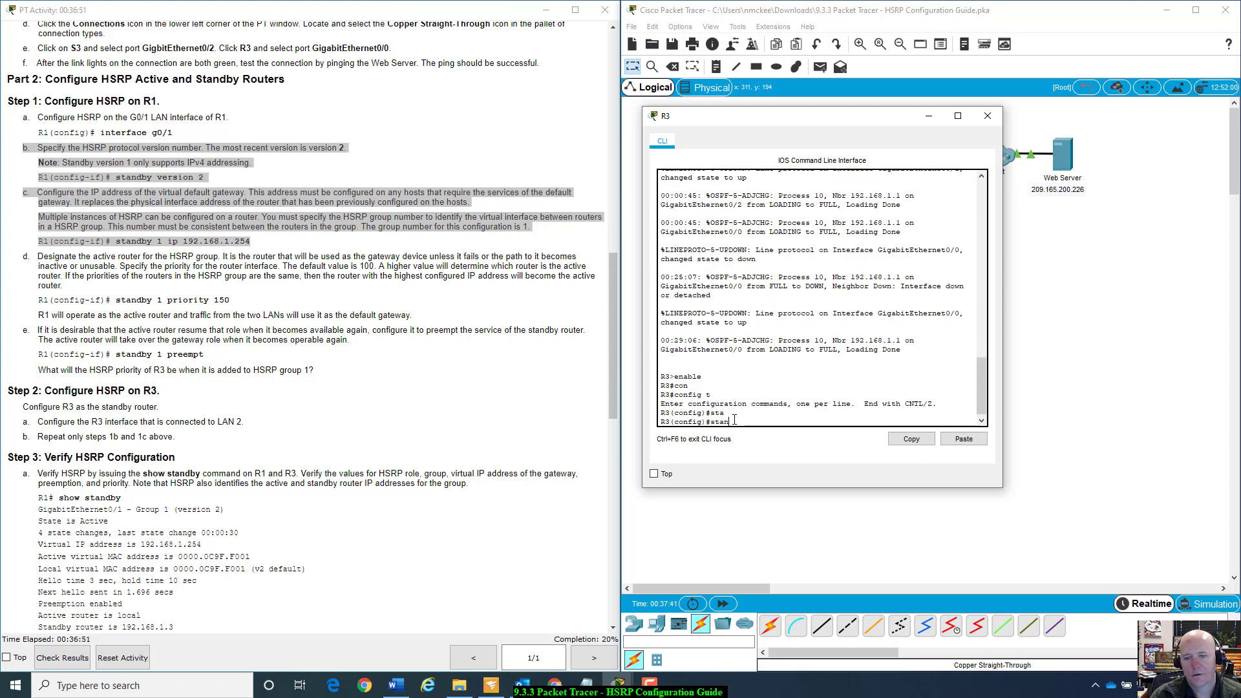
pyautogui.write('dy ver')
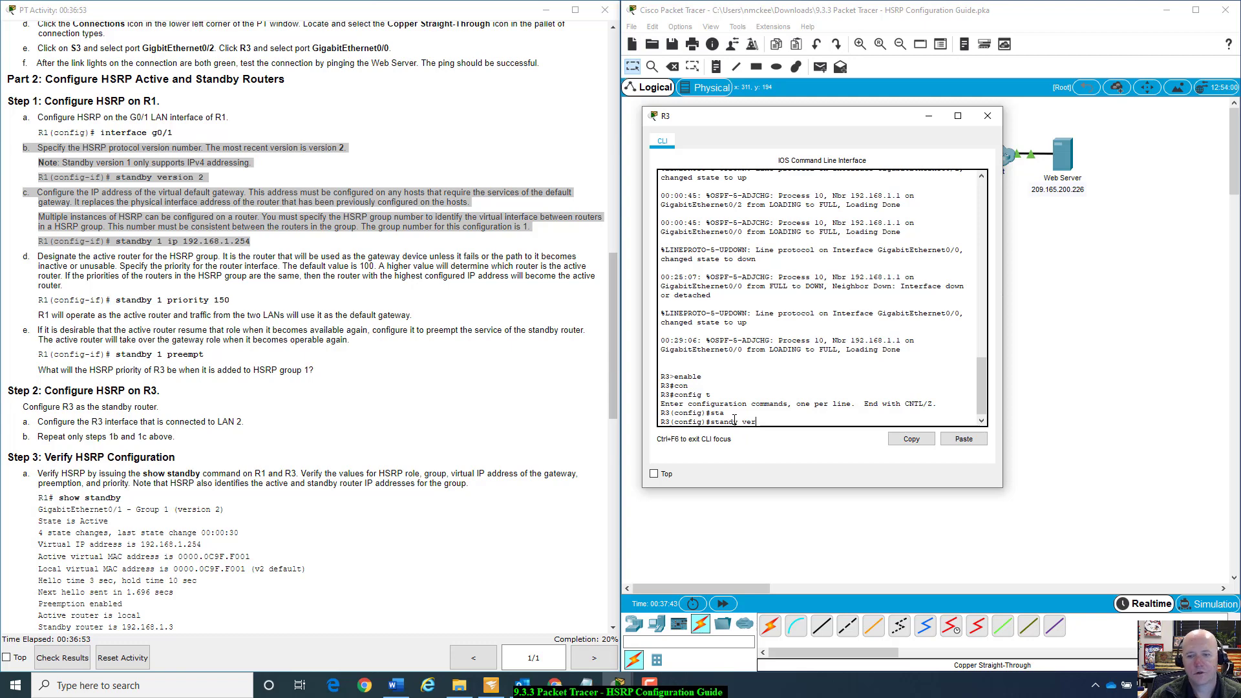
pyautogui.write('sion 2')
pyautogui.press('Return')
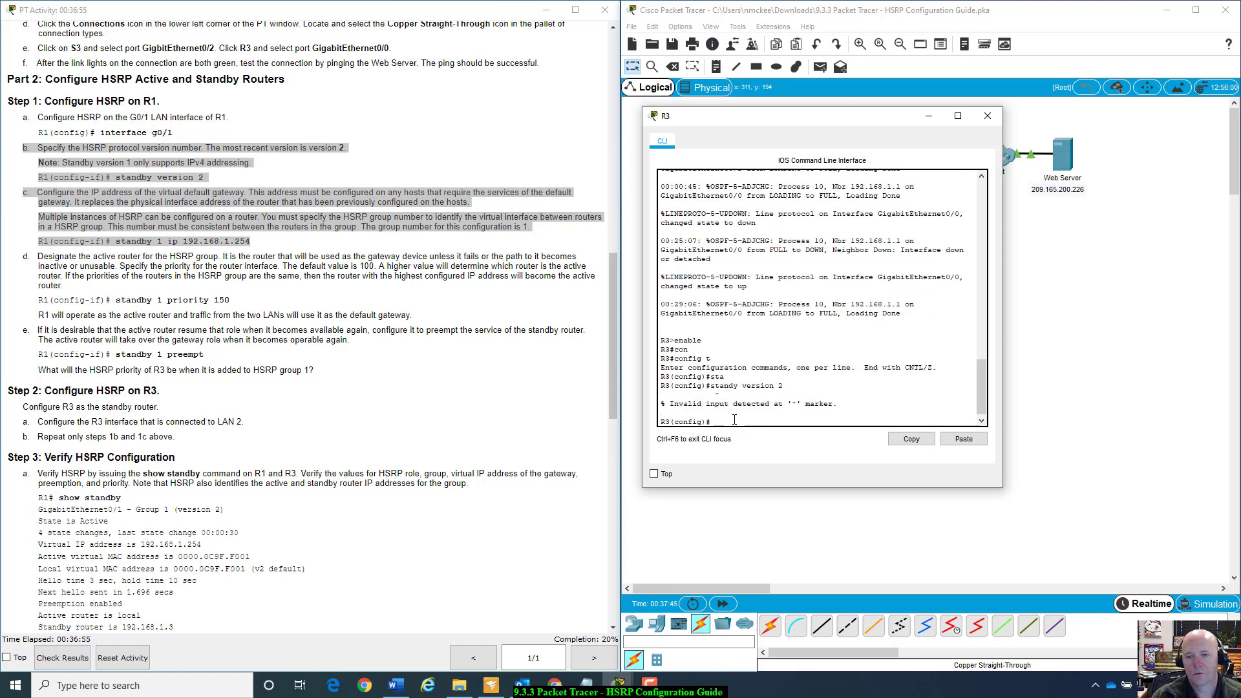
pyautogui.press('Up')
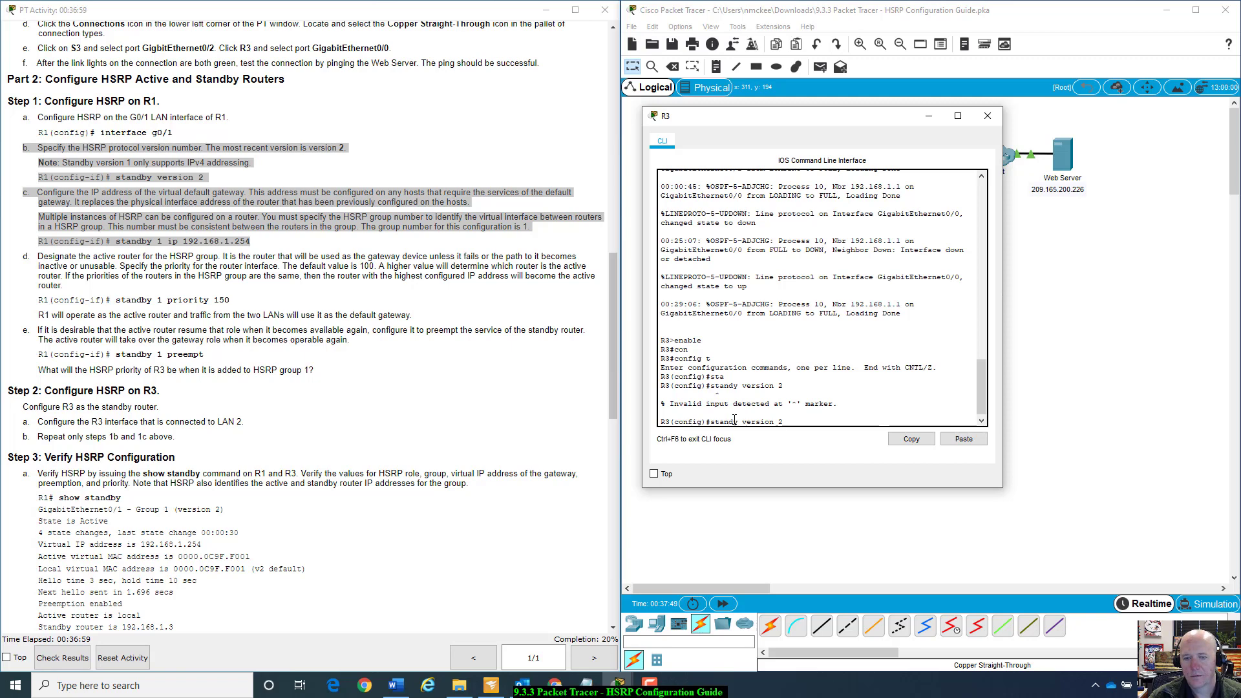
pyautogui.write('b')
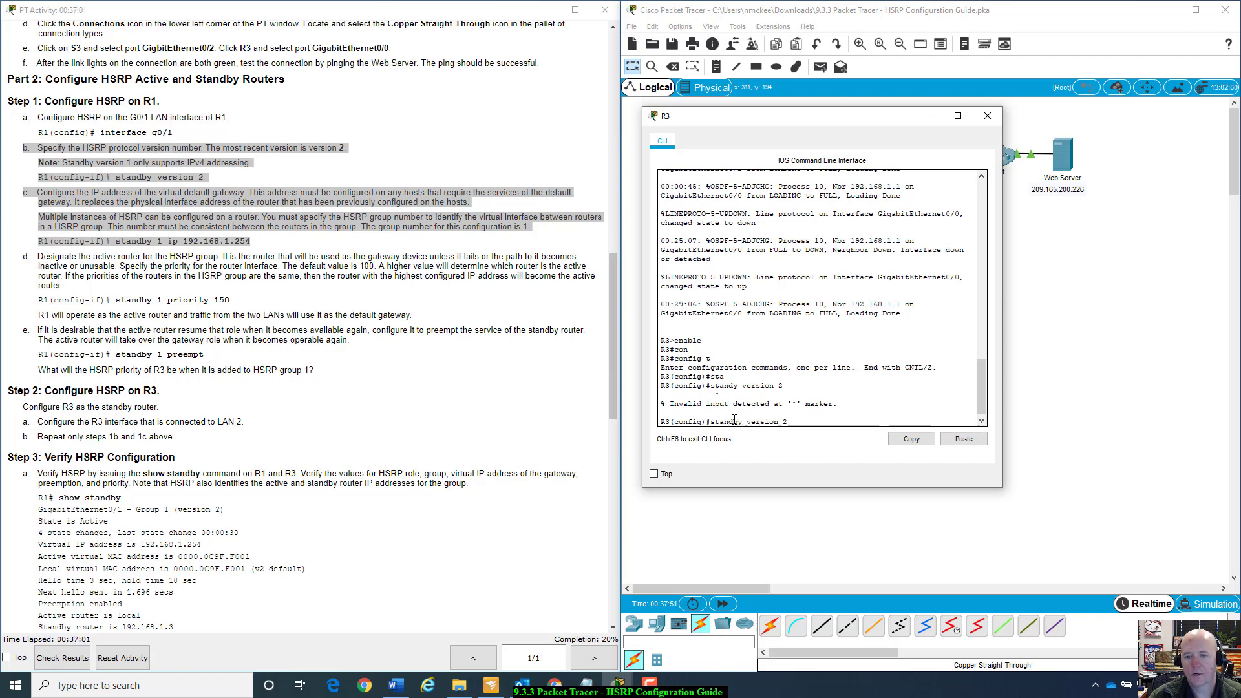
pyautogui.press('Return')
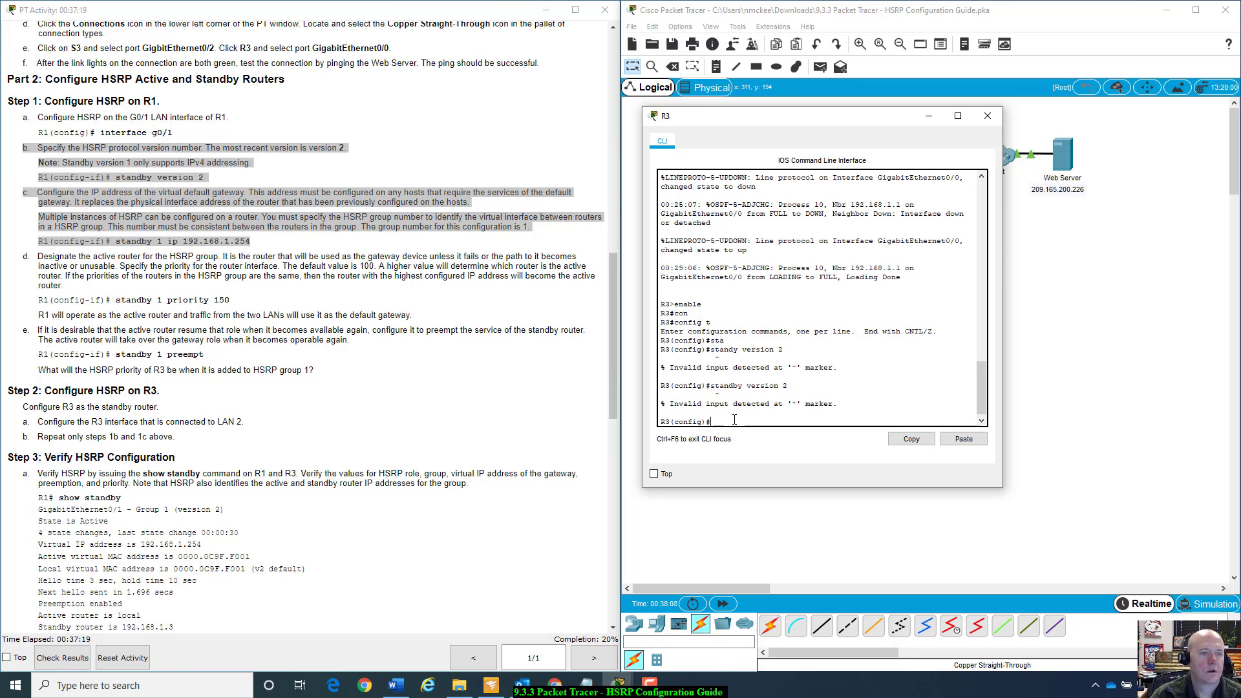
# - Check the topology for R3's LAN 2 port and enter interface configuration mode for g0/0 on R3
pyautogui.write('int')
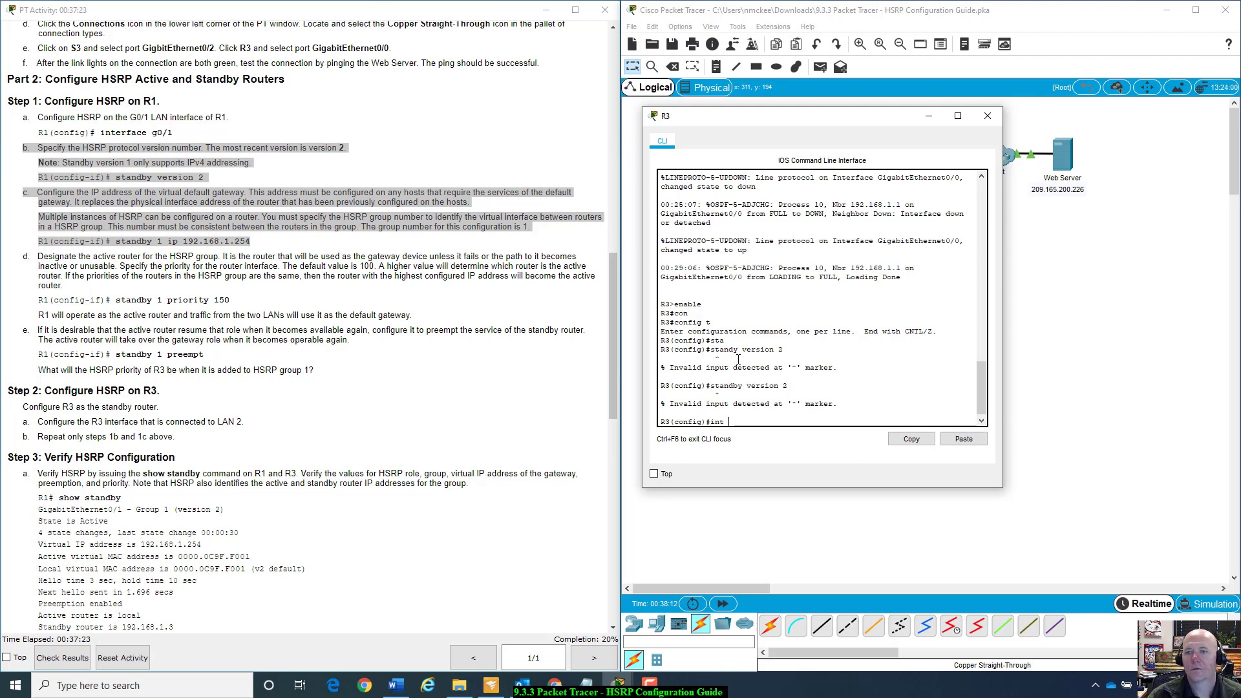
pyautogui.moveTo(848, 123); pyautogui.dragTo(970, 343)
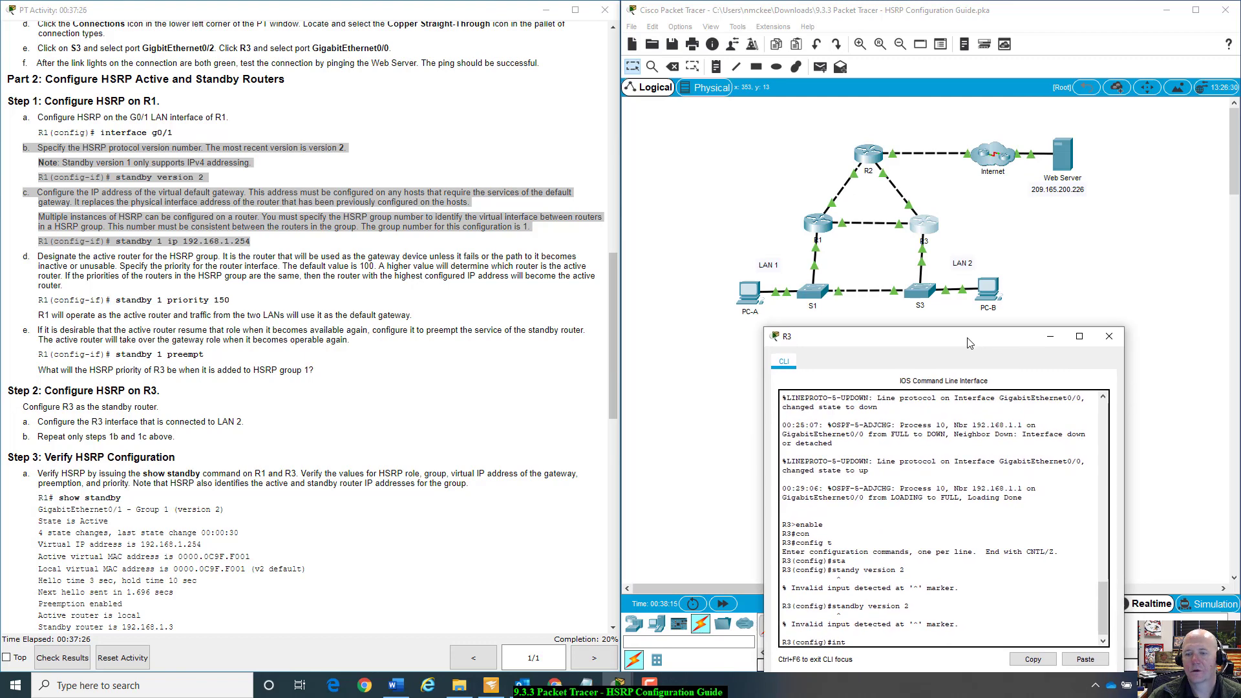
pyautogui.click(354, 398)
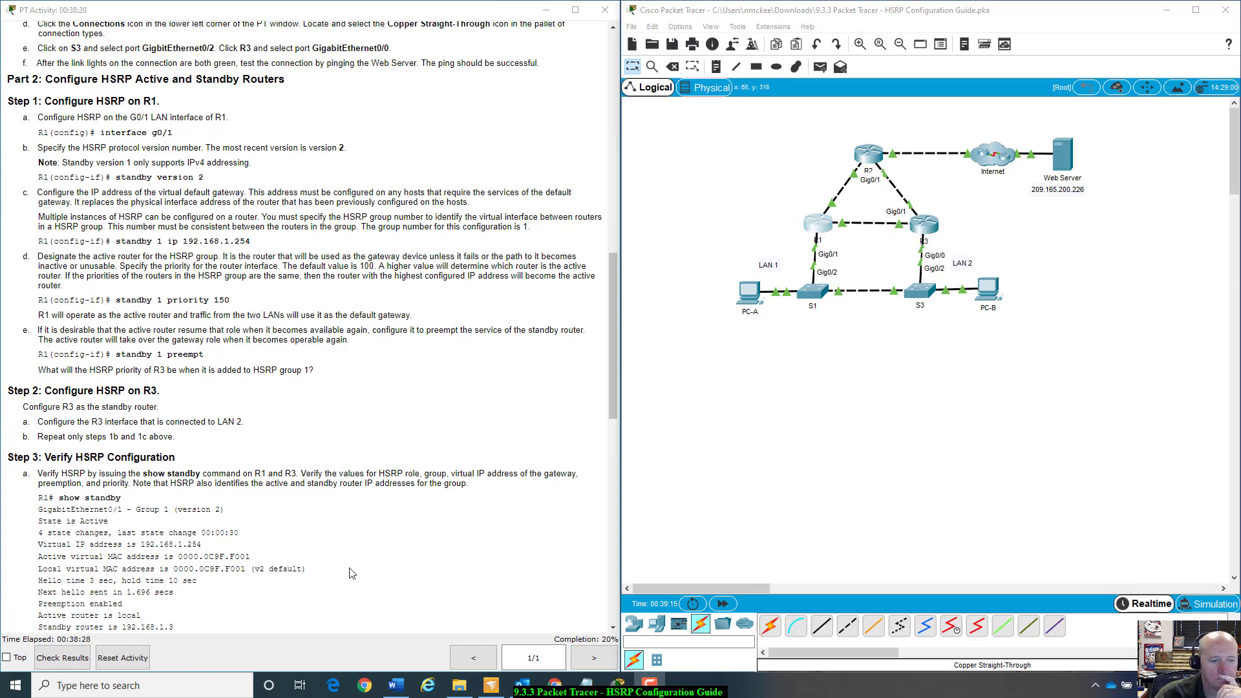
pyautogui.click(889, 427)
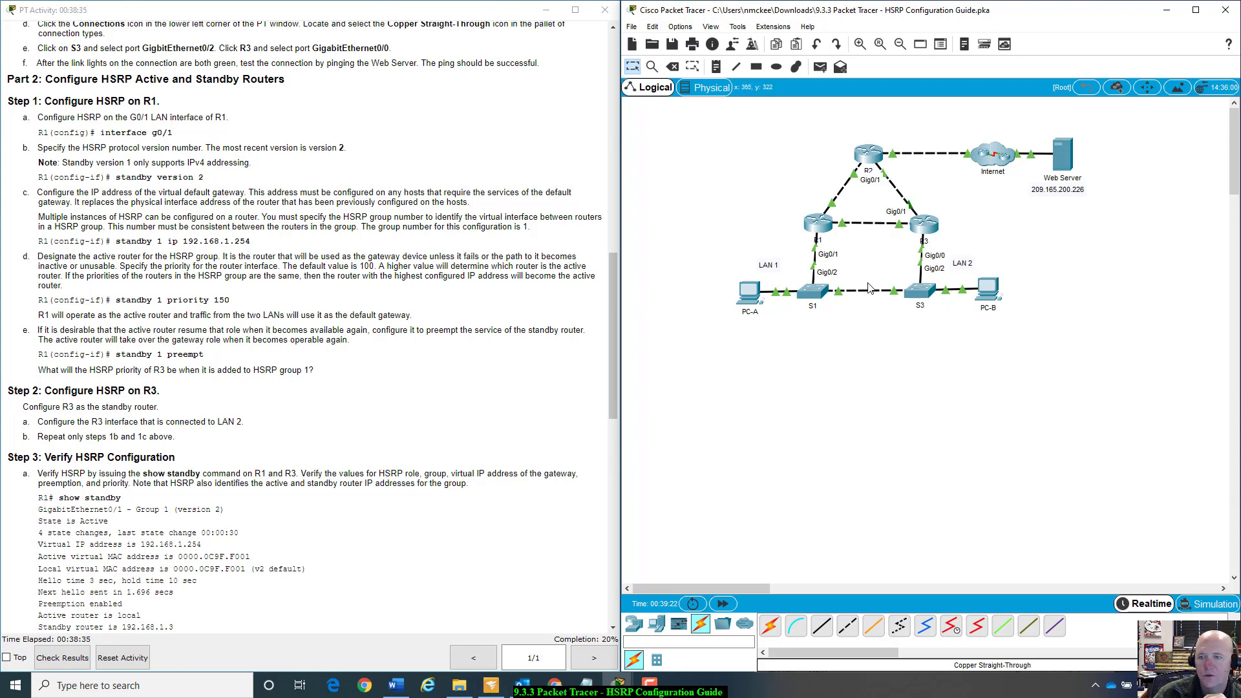
pyautogui.click(925, 225)
pyautogui.moveTo(840, 355); pyautogui.dragTo(795, 293)
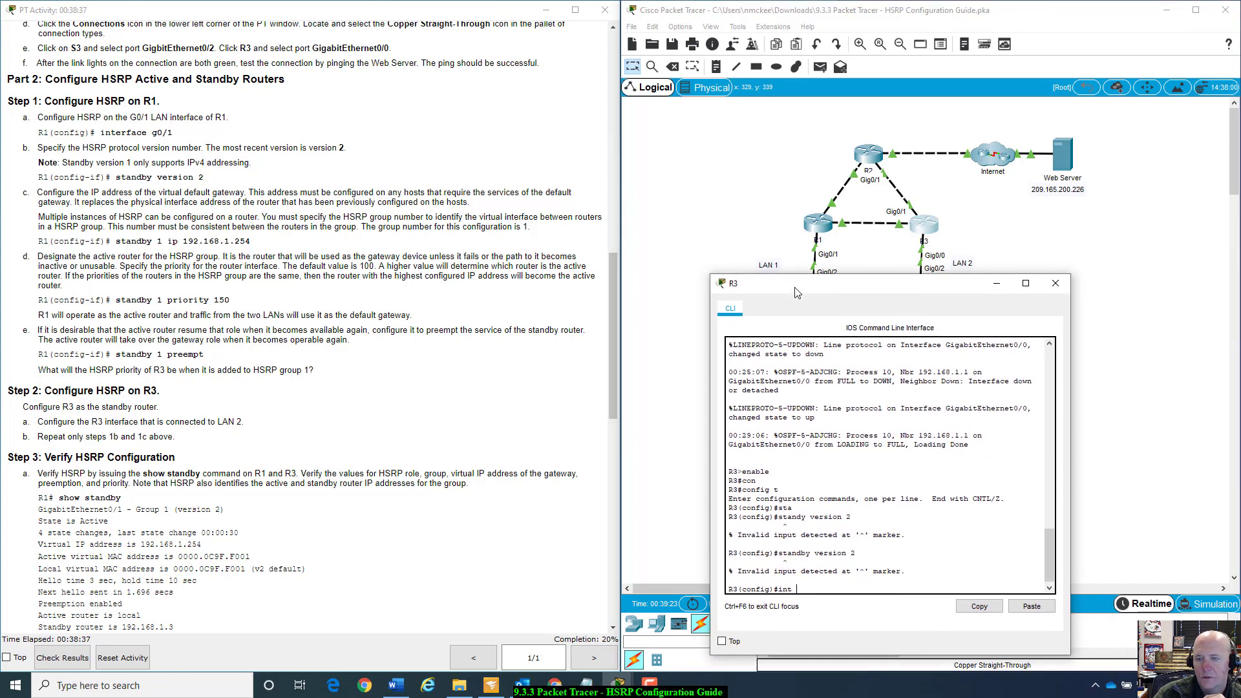
pyautogui.write('int g')
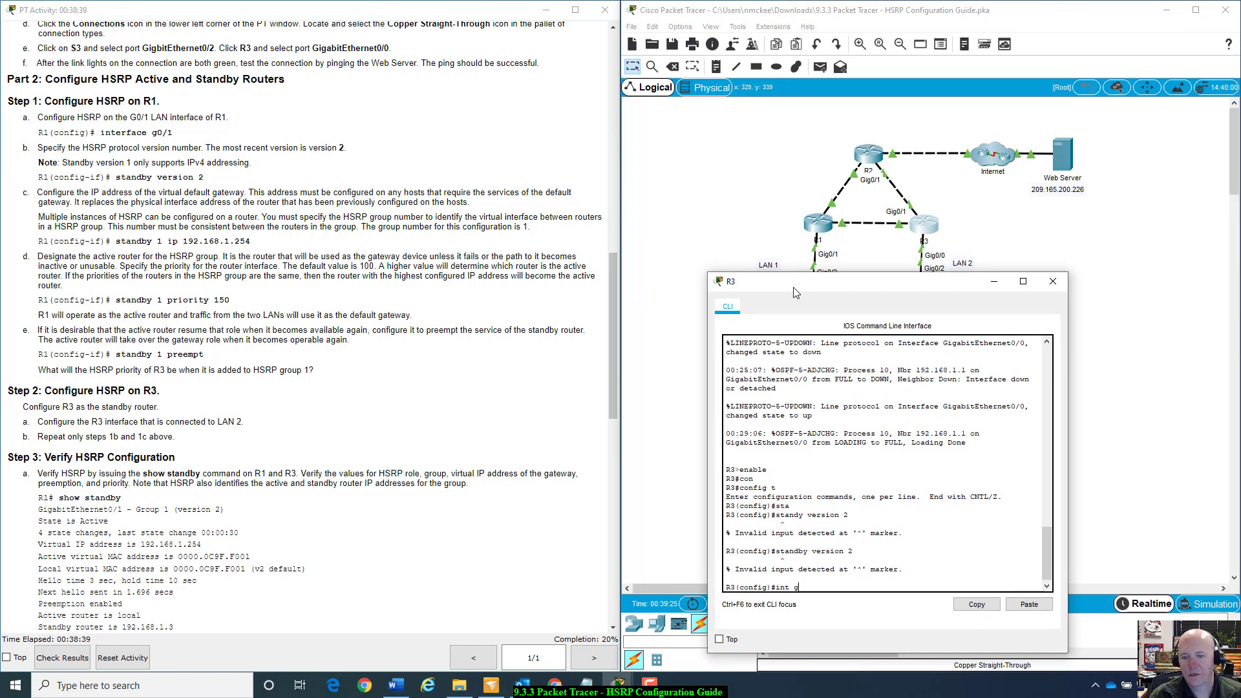
pyautogui.write('0/0')
pyautogui.press('Return')
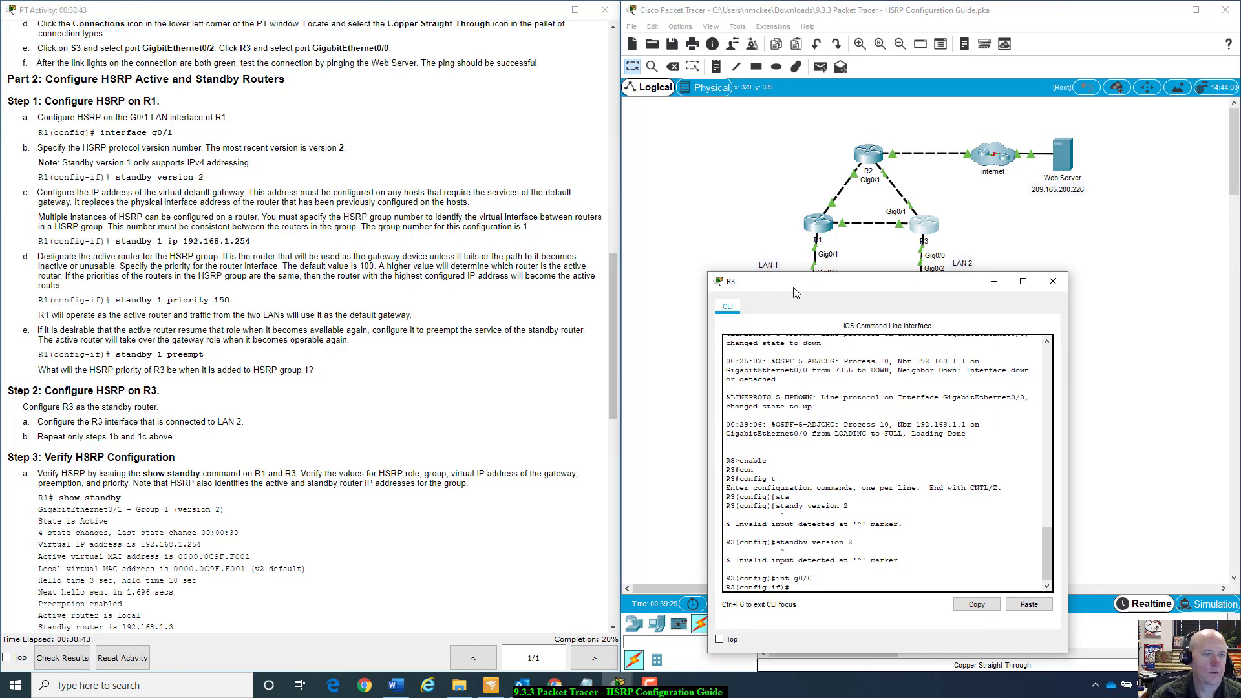
# - Set HSRP version 2 on R3's g0/0 interface
pyautogui.write('stan')
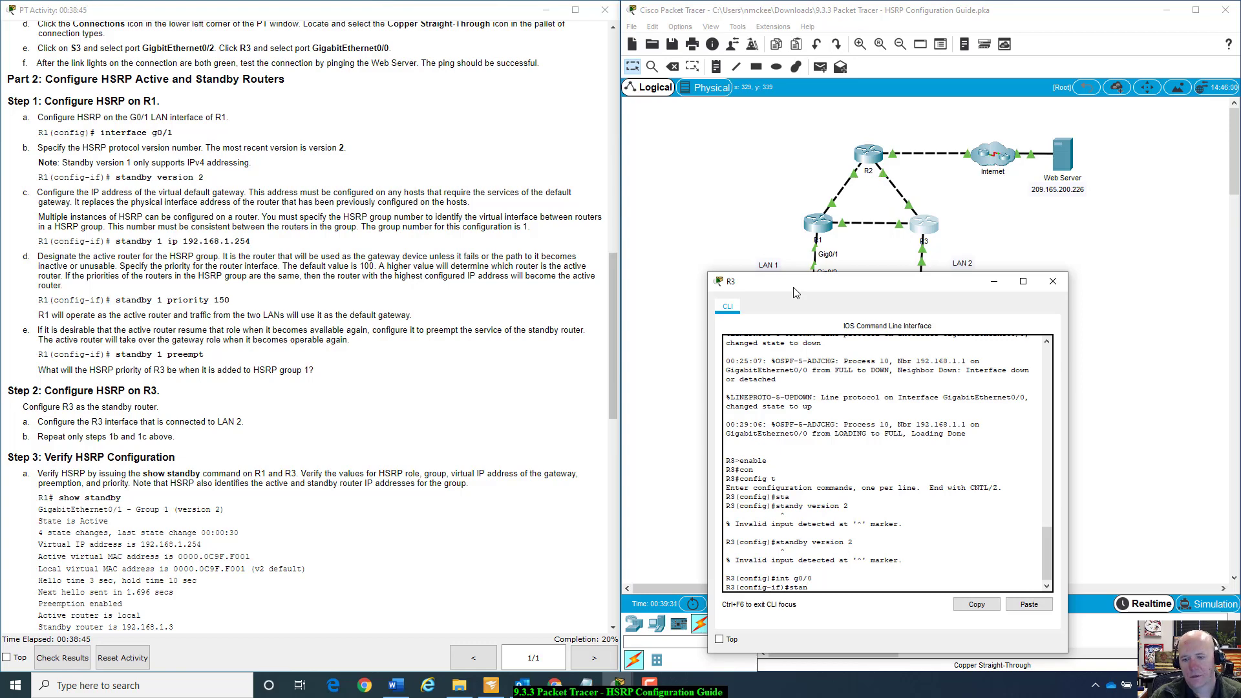
pyautogui.press('Tab')
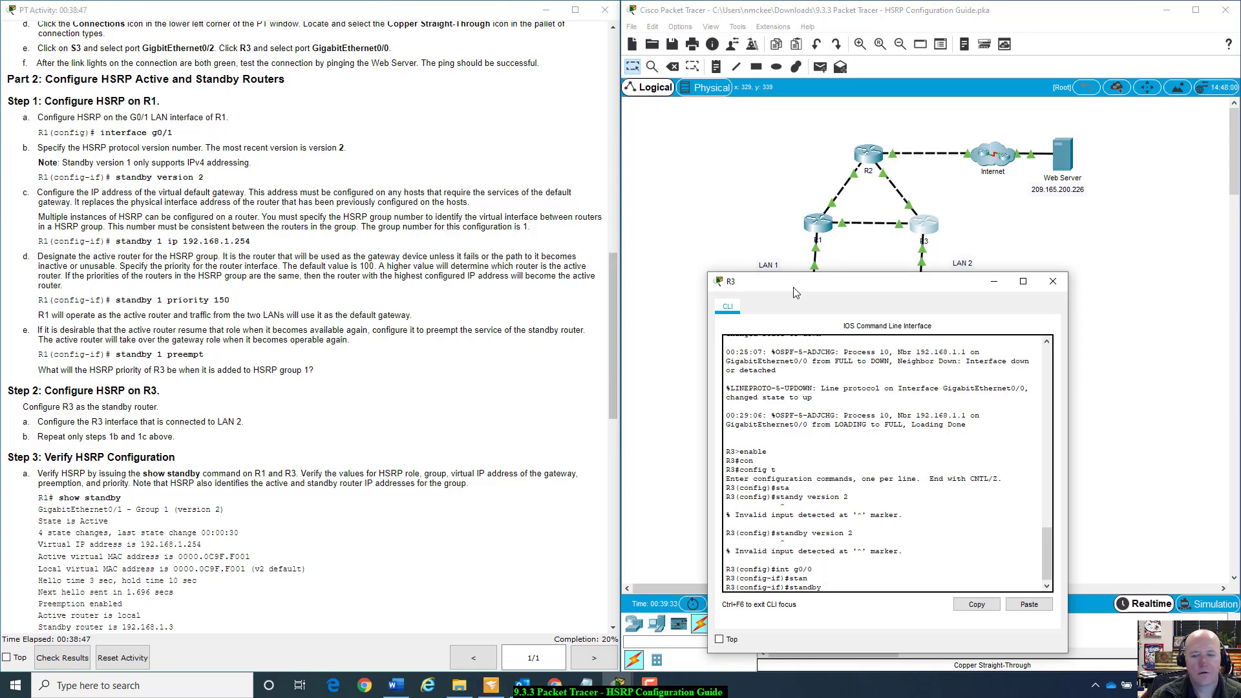
pyautogui.write('ver')
pyautogui.press('Tab')
pyautogui.write('2')
pyautogui.press('Return')
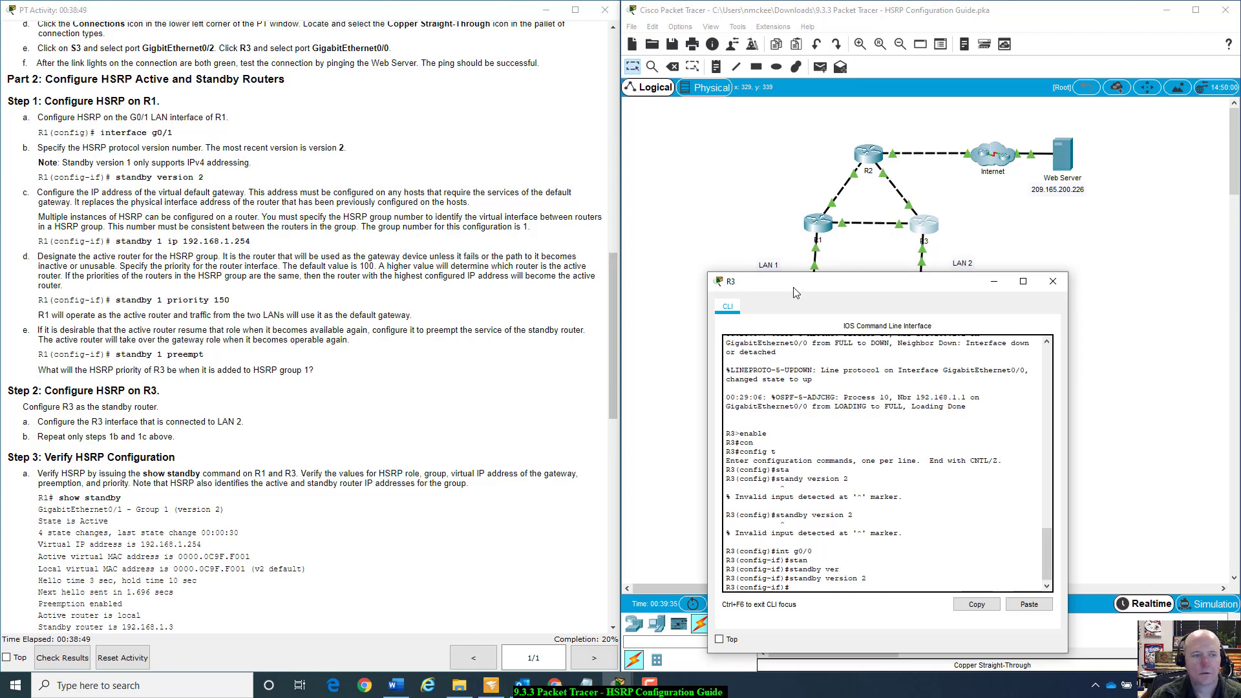
# - Set the virtual gateway IP address of HSRP group 1 to 192.168.1.254 on R3's g0/0 interface
pyautogui.write('stat')
pyautogui.press('BackSpace')
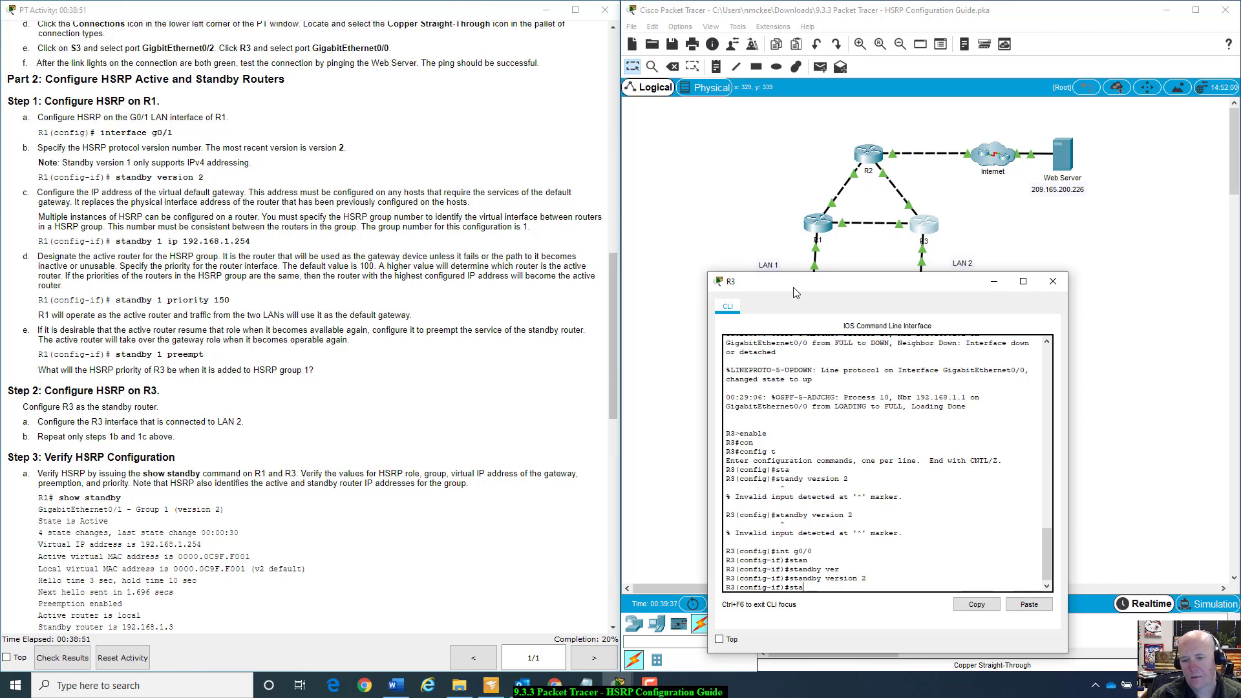
pyautogui.press('BackSpace')
pyautogui.press('BackSpace')
pyautogui.press('BackSpace')
pyautogui.press('BackSpace')
pyautogui.press('BackSpace')
pyautogui.press('BackSpace')
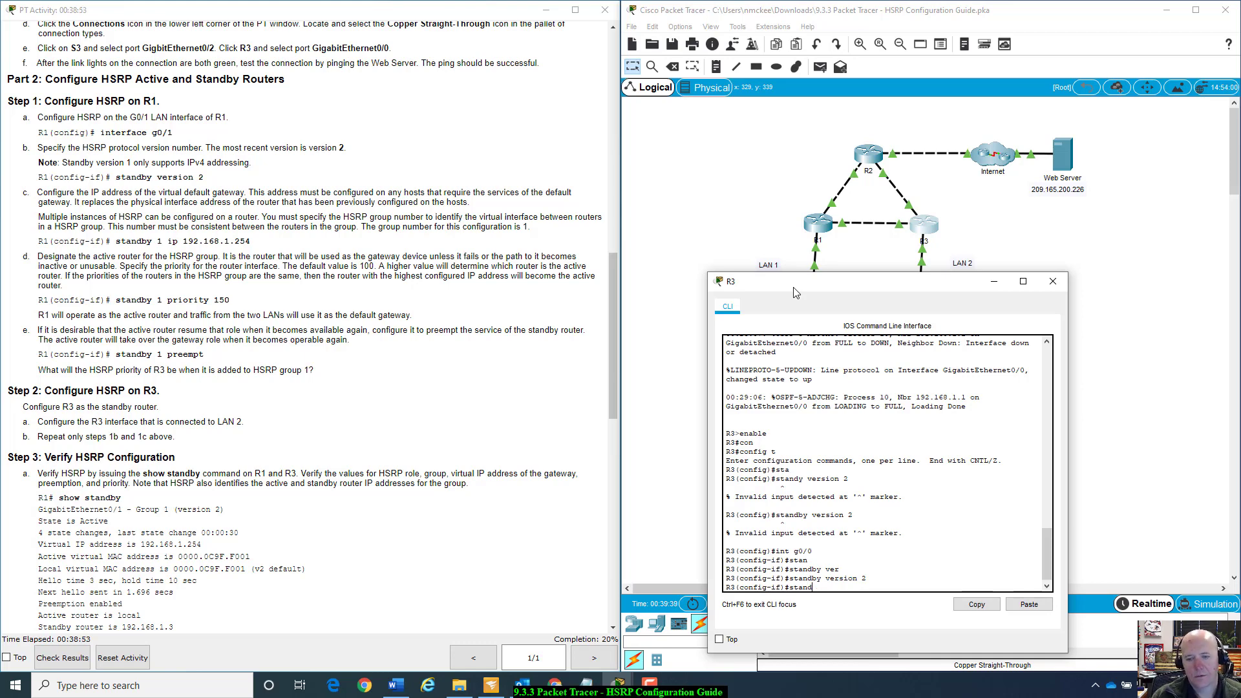
pyautogui.write('andby')
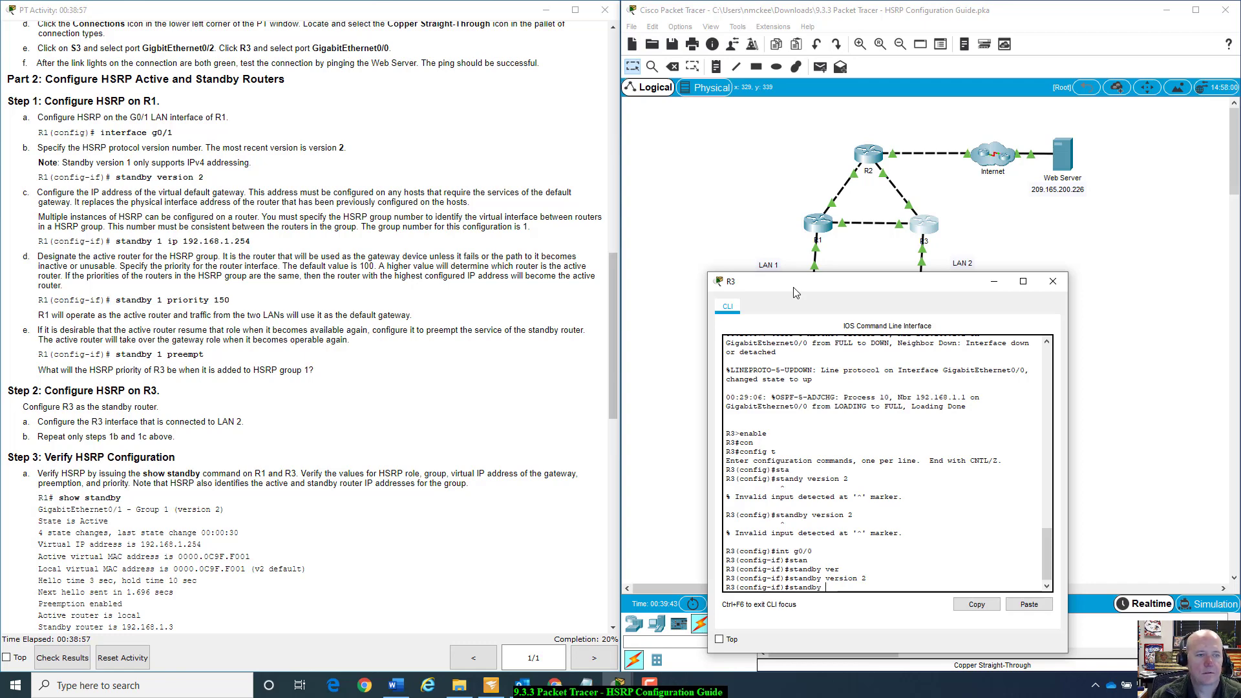
pyautogui.write(' 1 ip')
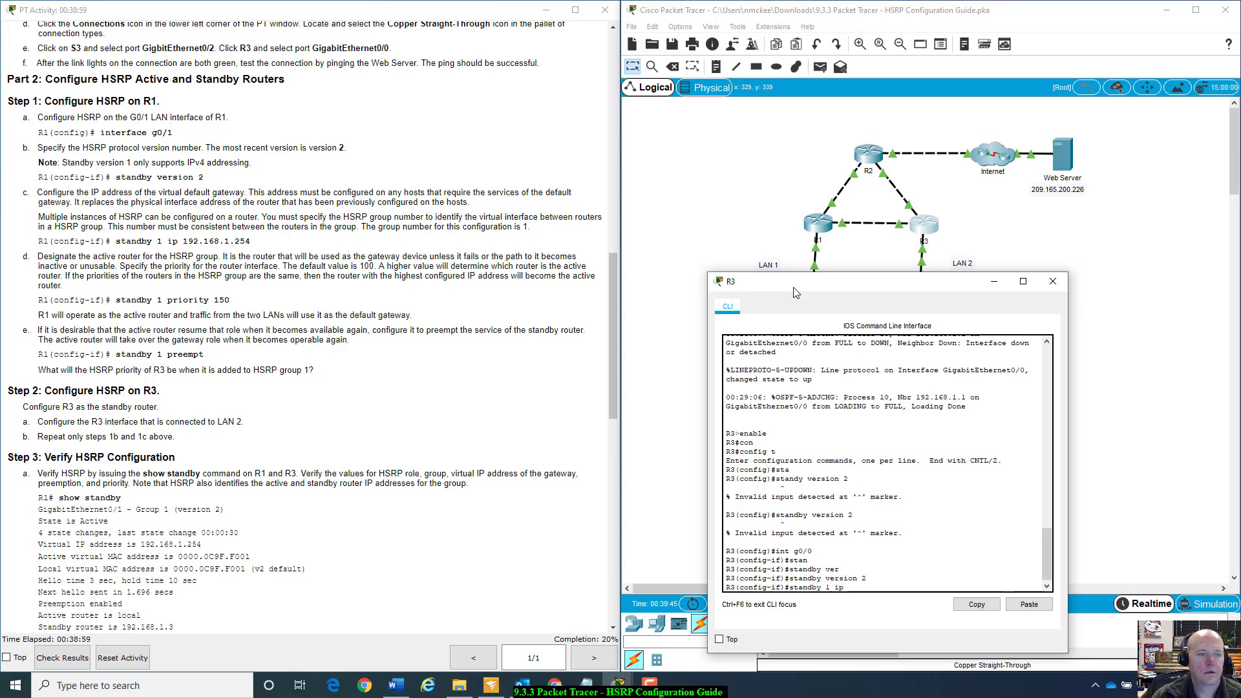
pyautogui.write(' 192.16')
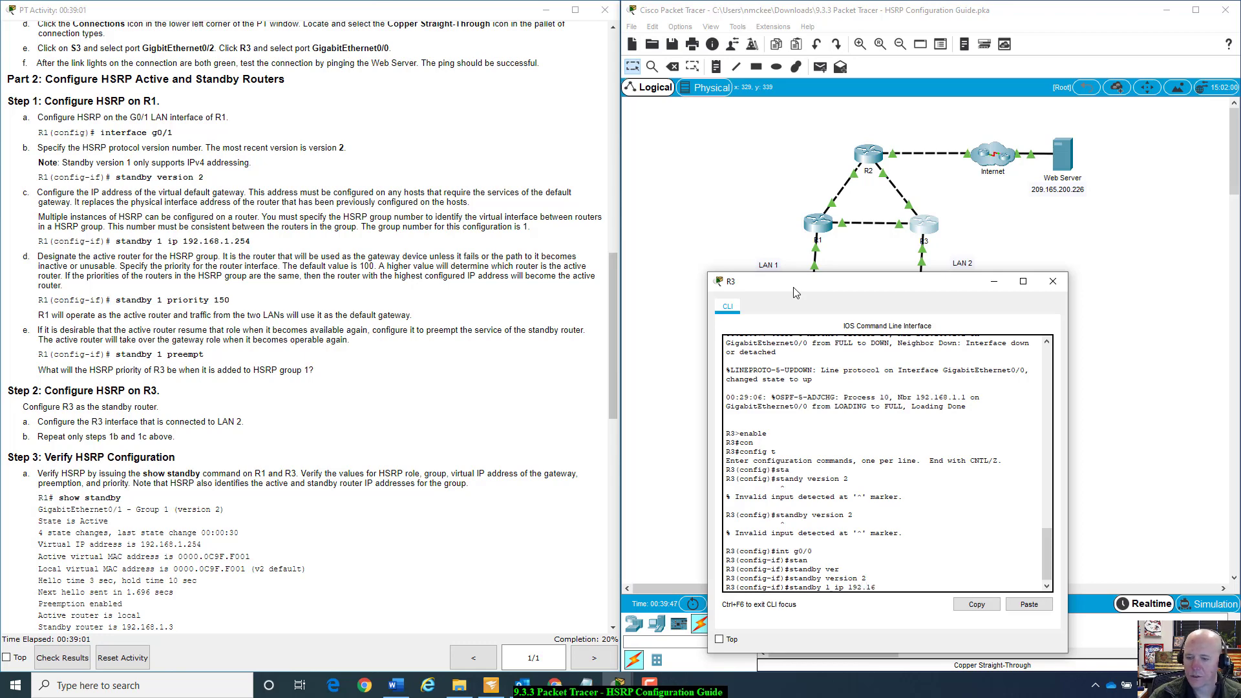
pyautogui.write('8')
pyautogui.press('Tab')
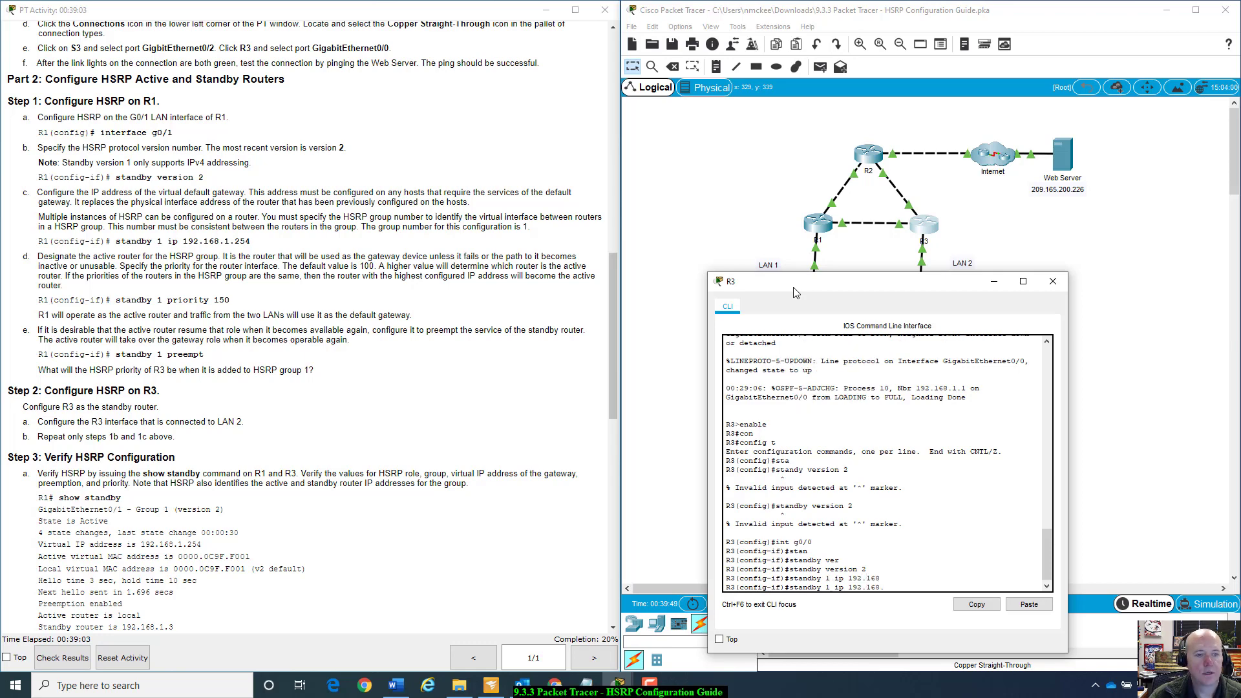
pyautogui.write('.')
pyautogui.write('1.254')
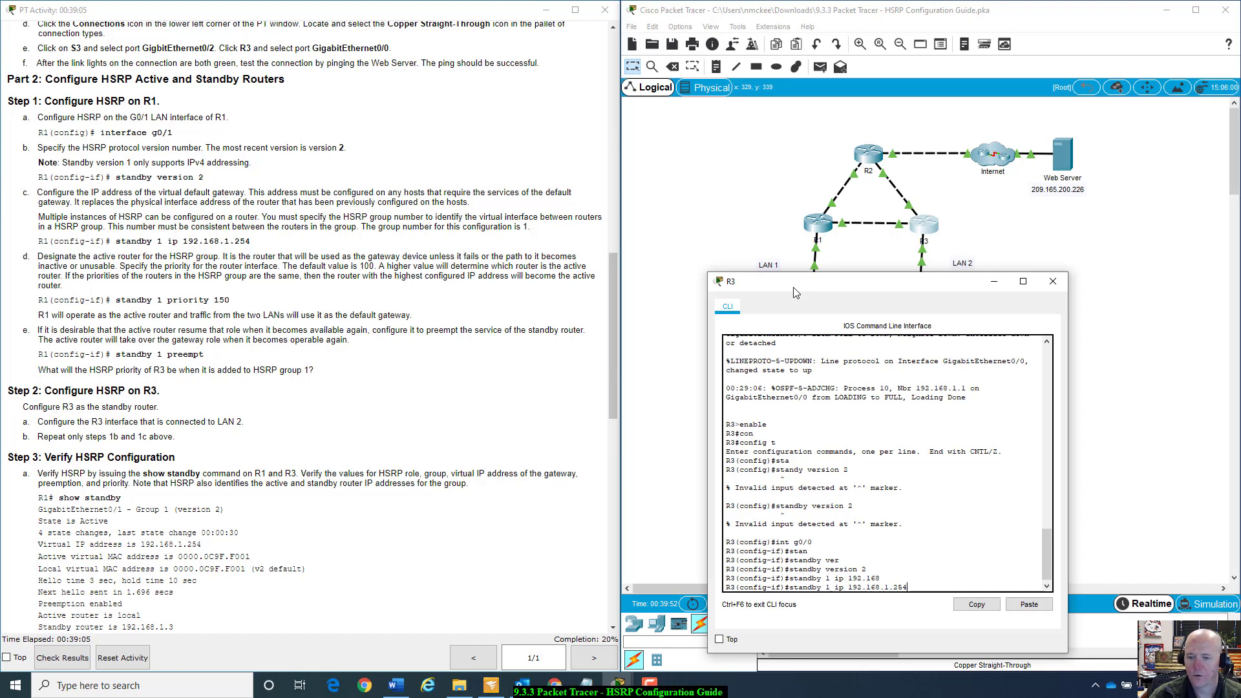
pyautogui.press('Return')
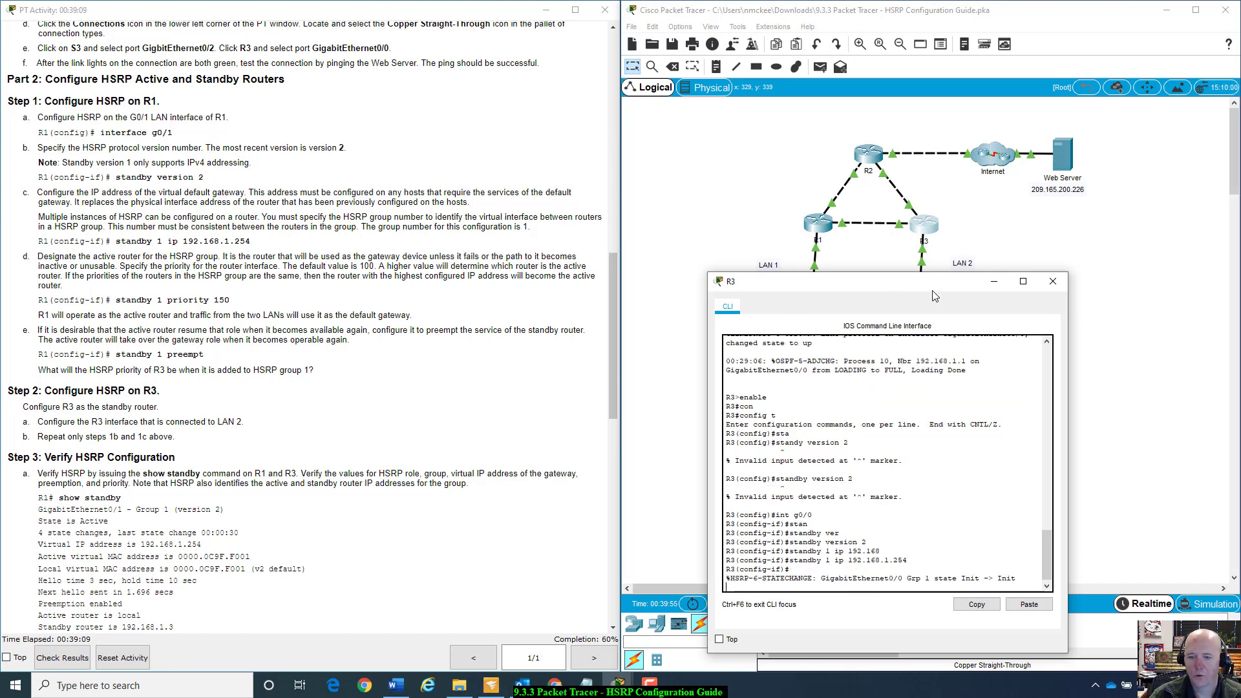
pyautogui.press('Return')
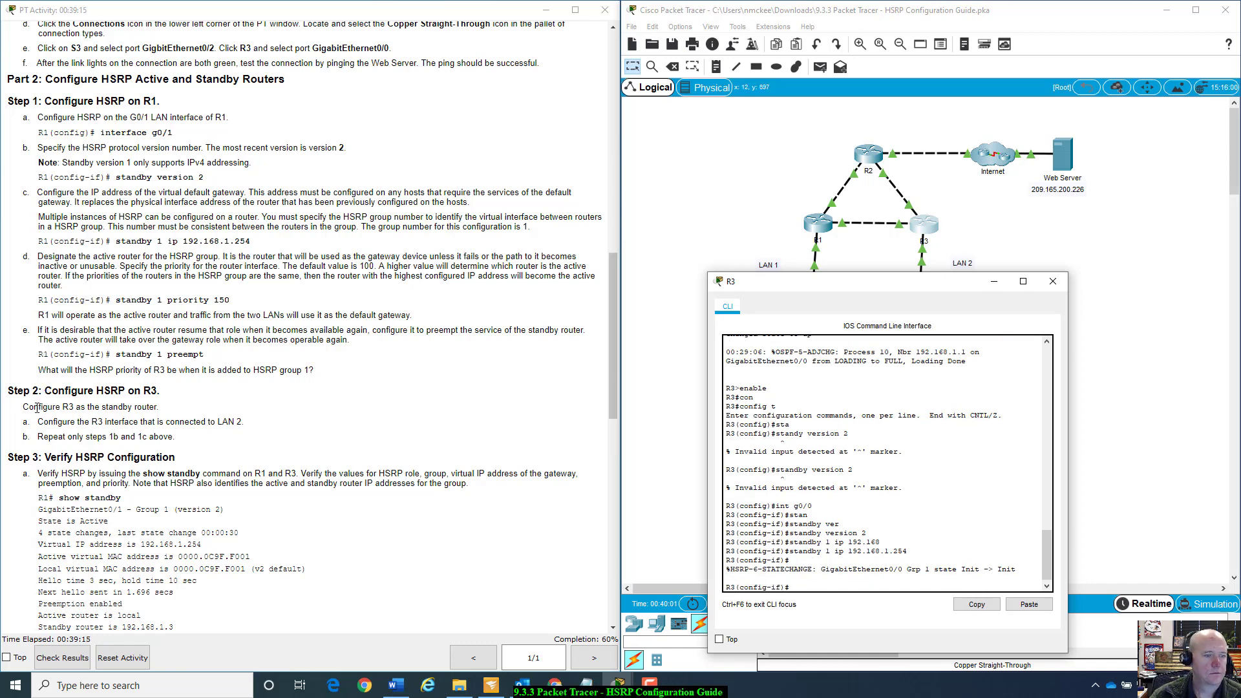
# - Review the Step 2 instructions for R3, close R3's console, and read the Step 3 HSRP verification instructions
pyautogui.moveTo(26, 407); pyautogui.dragTo(179, 439)
pyautogui.click(191, 444)
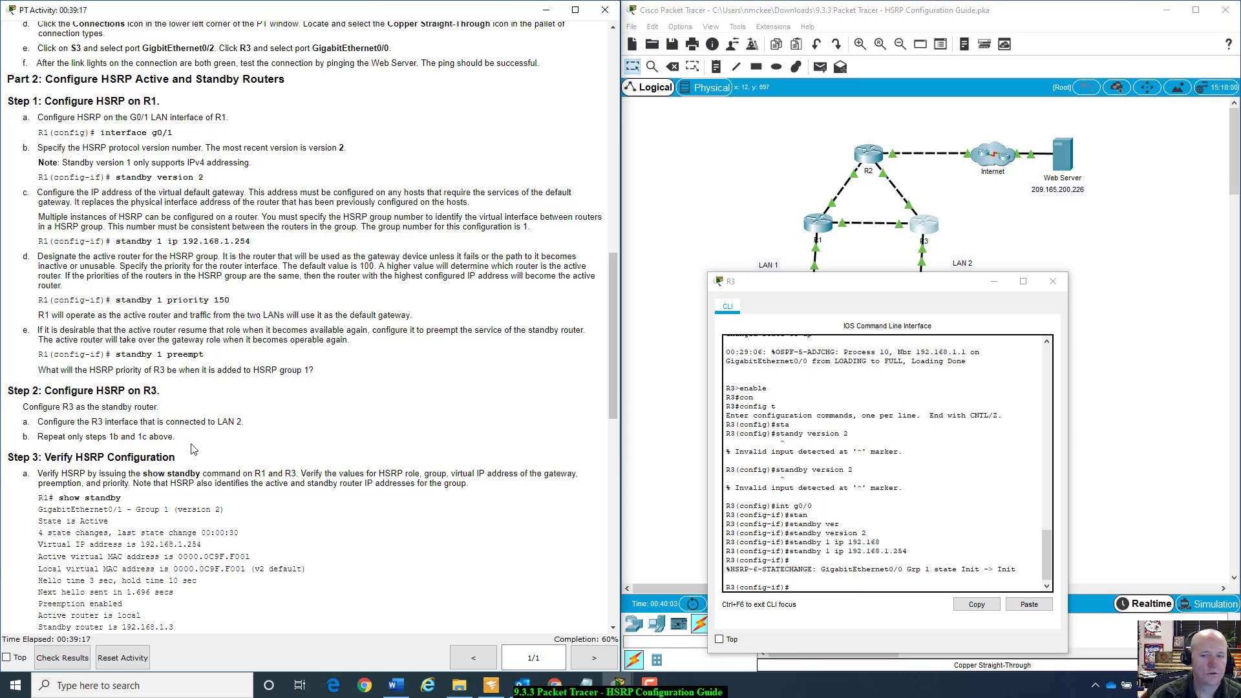
pyautogui.click(1053, 281)
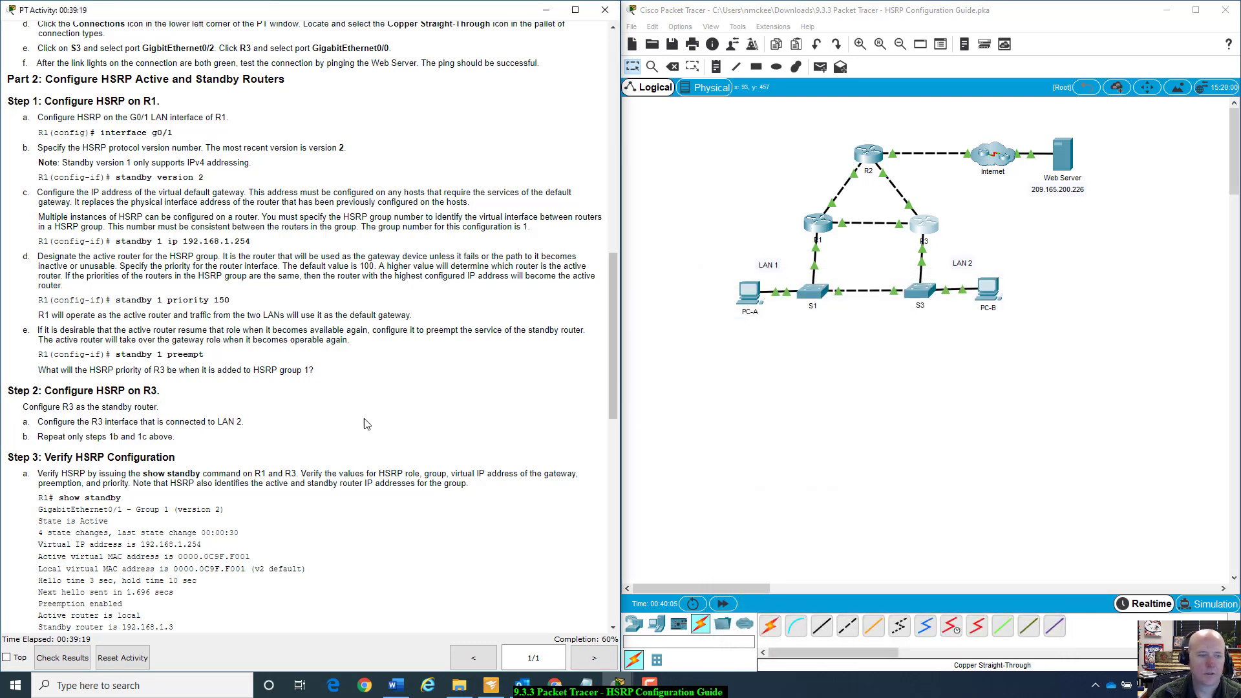
pyautogui.scroll(-3, 367, 423)
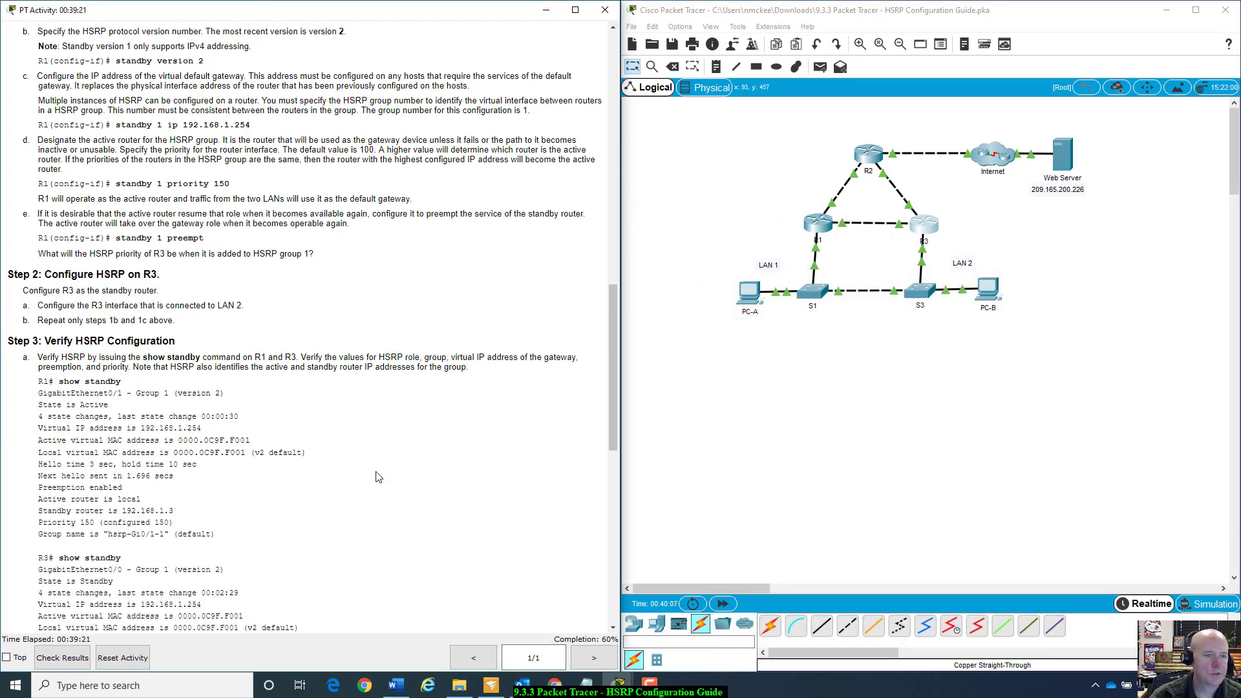
pyautogui.scroll(-5, 349, 441)
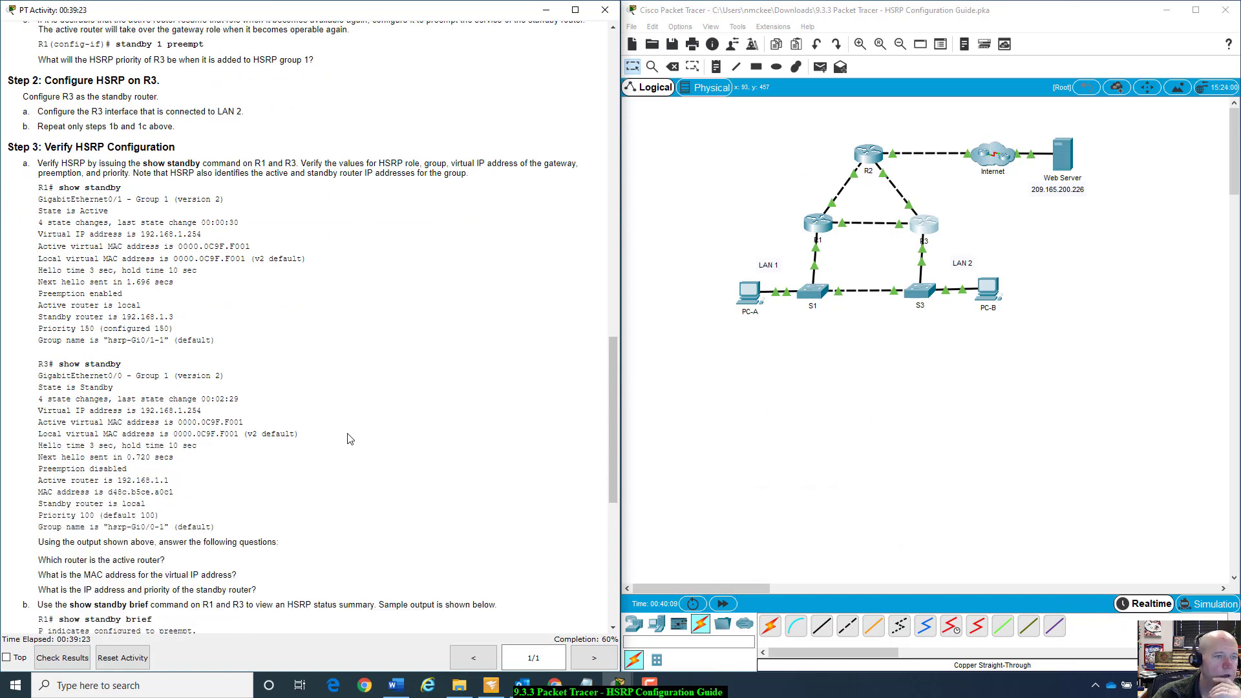
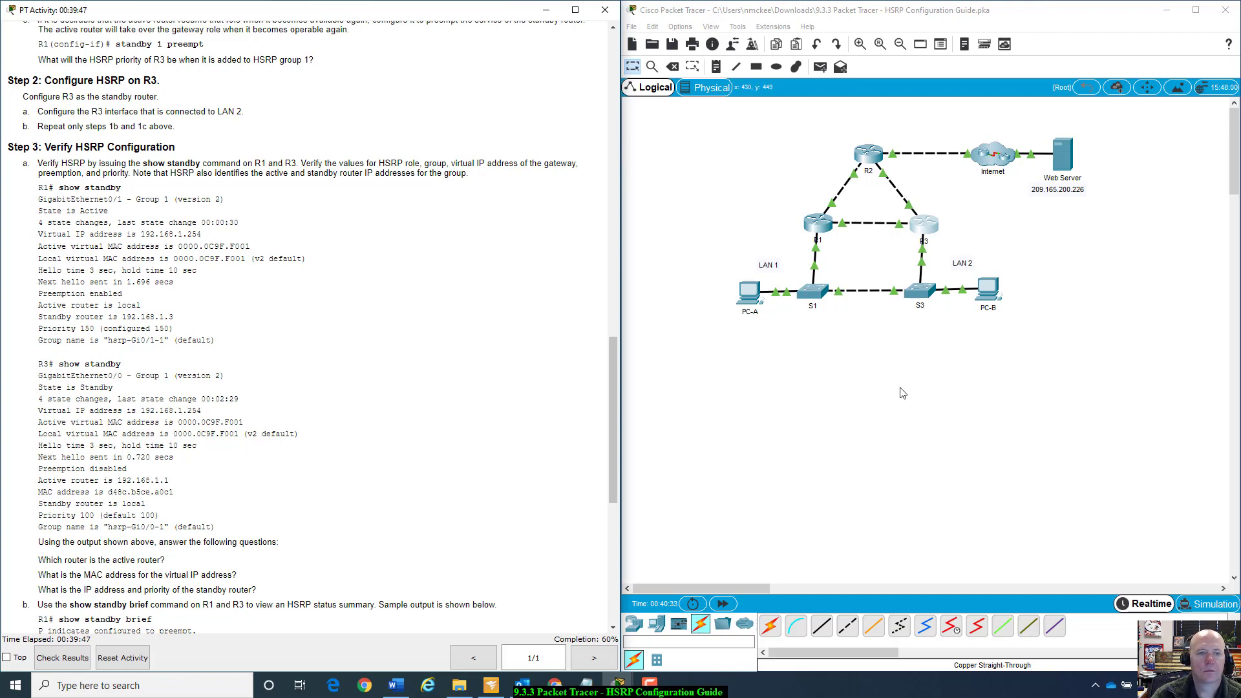
# - Open the R1 and R3 consoles from the topology and arrange them side by side
pyautogui.click(807, 223)
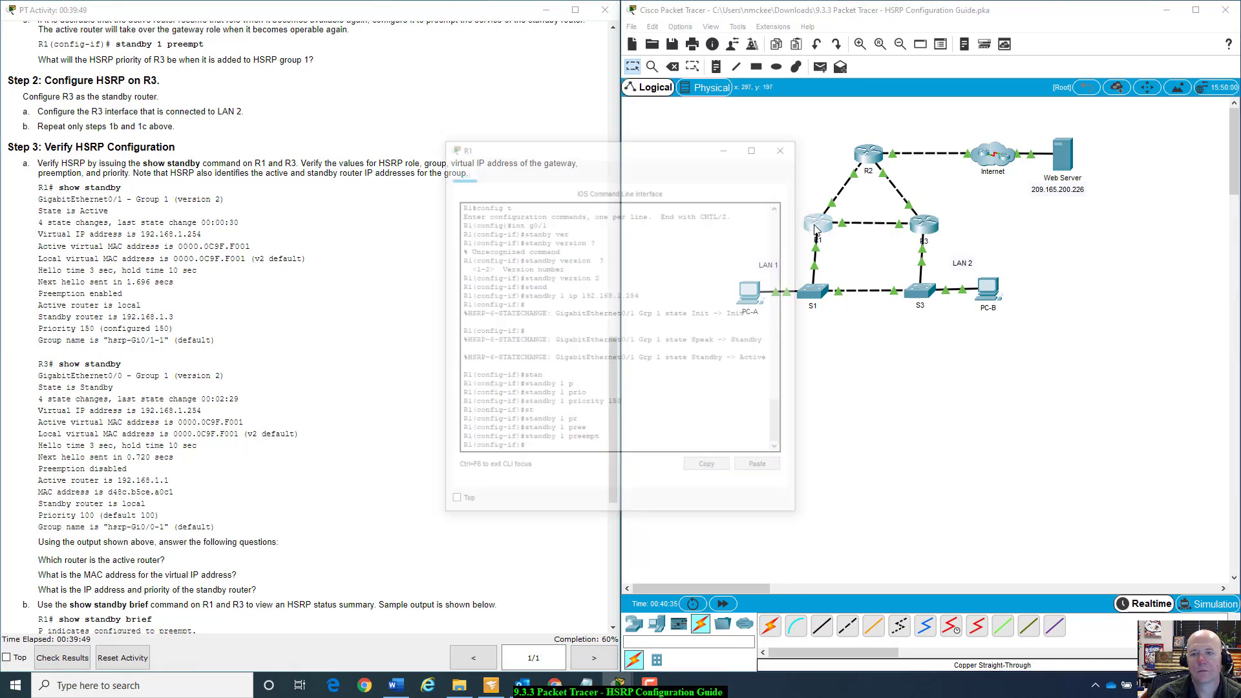
pyautogui.moveTo(677, 139); pyautogui.dragTo(414, 174)
pyautogui.click(924, 223)
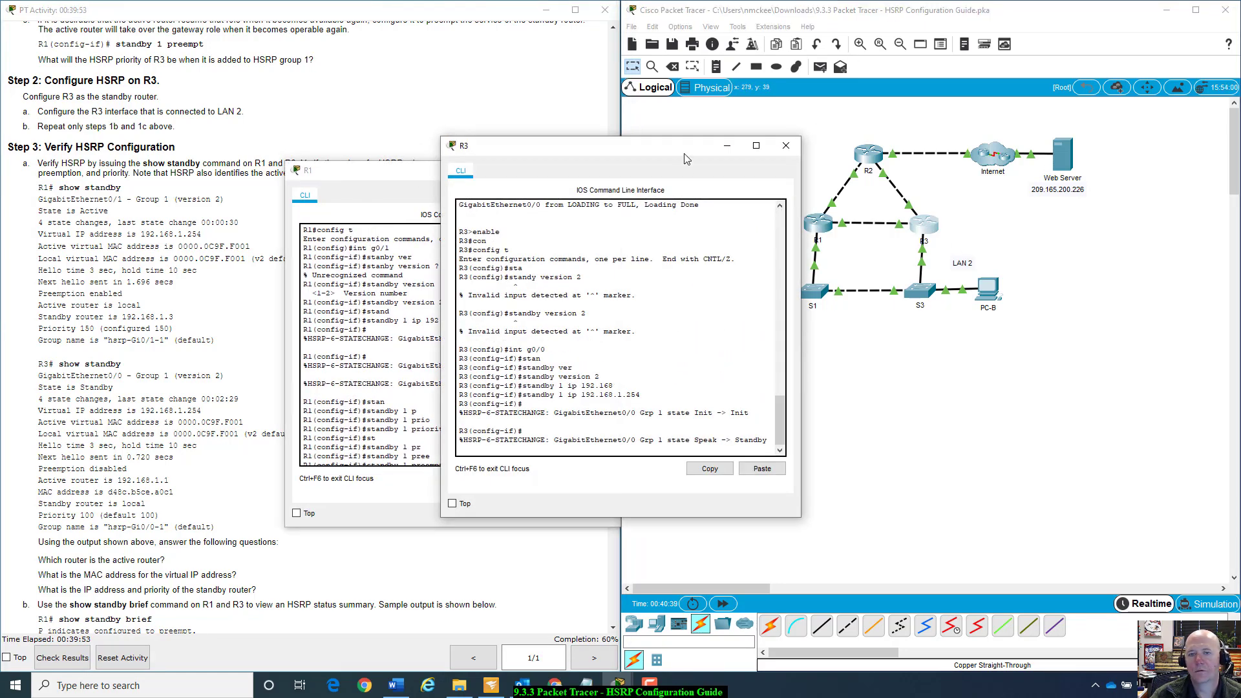
pyautogui.moveTo(676, 147); pyautogui.dragTo(1019, 163)
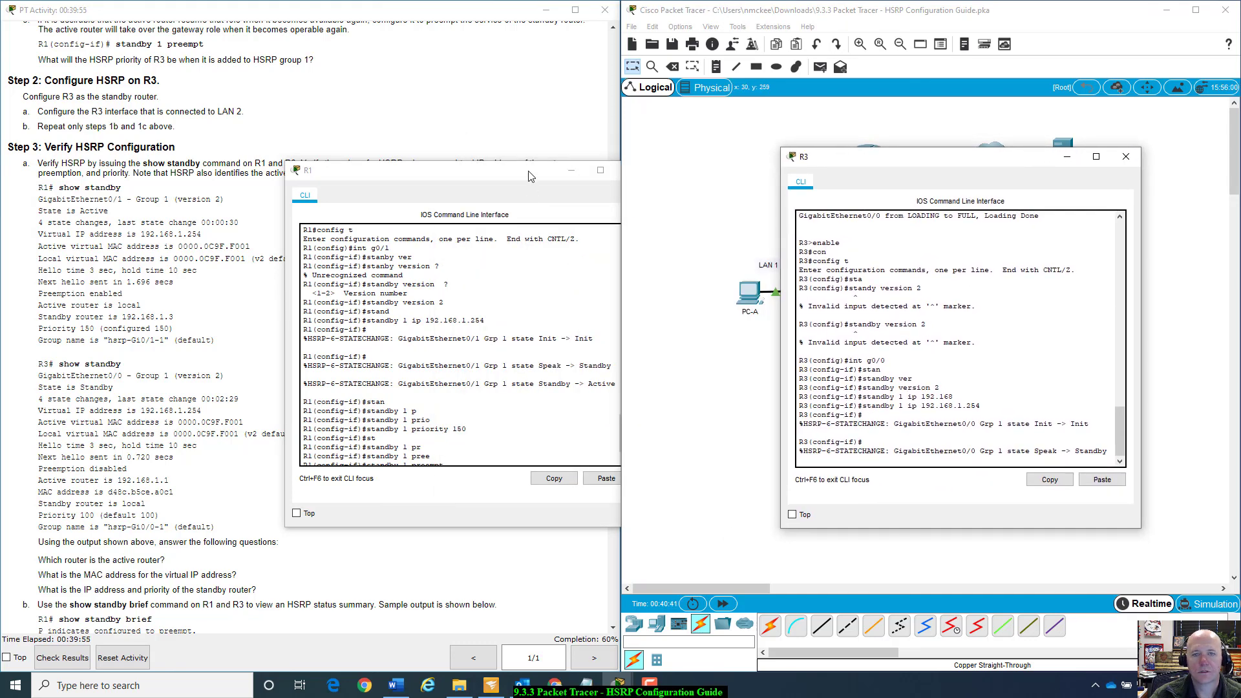
pyautogui.moveTo(531, 177); pyautogui.dragTo(628, 168)
# - Exit configuration mode on R1 and run show standby to verify its HSRP configuration
pyautogui.scroll(-1, 601, 438)
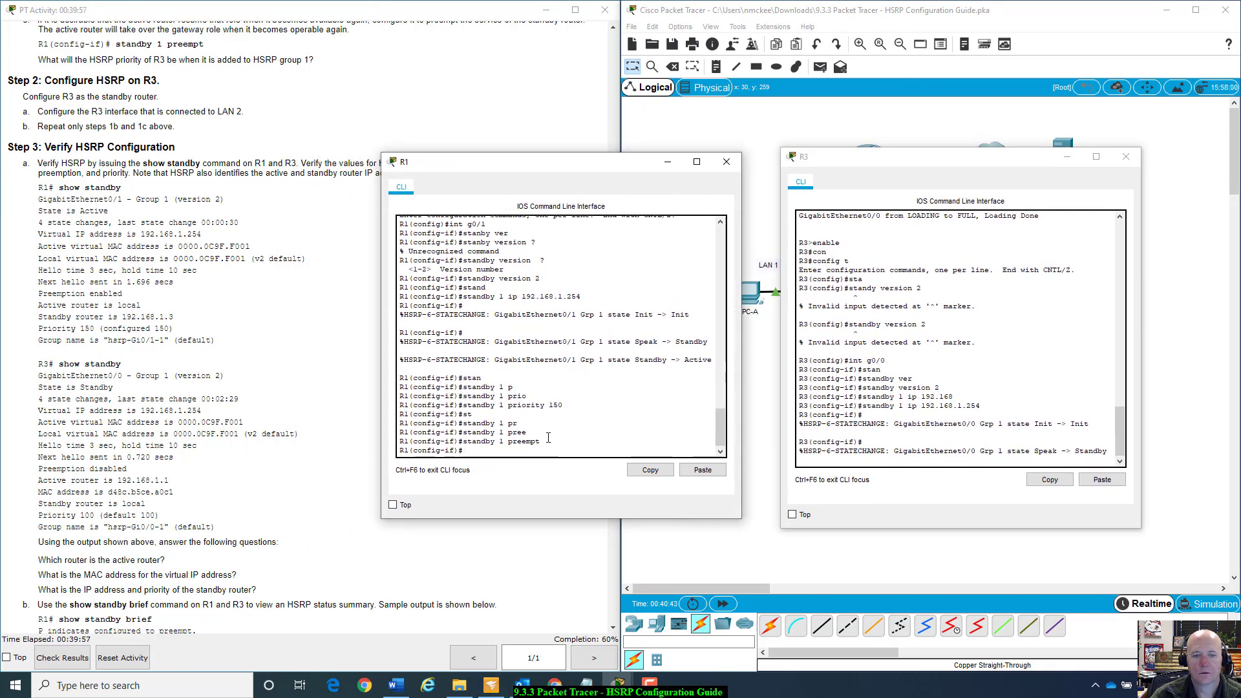
pyautogui.click(521, 445)
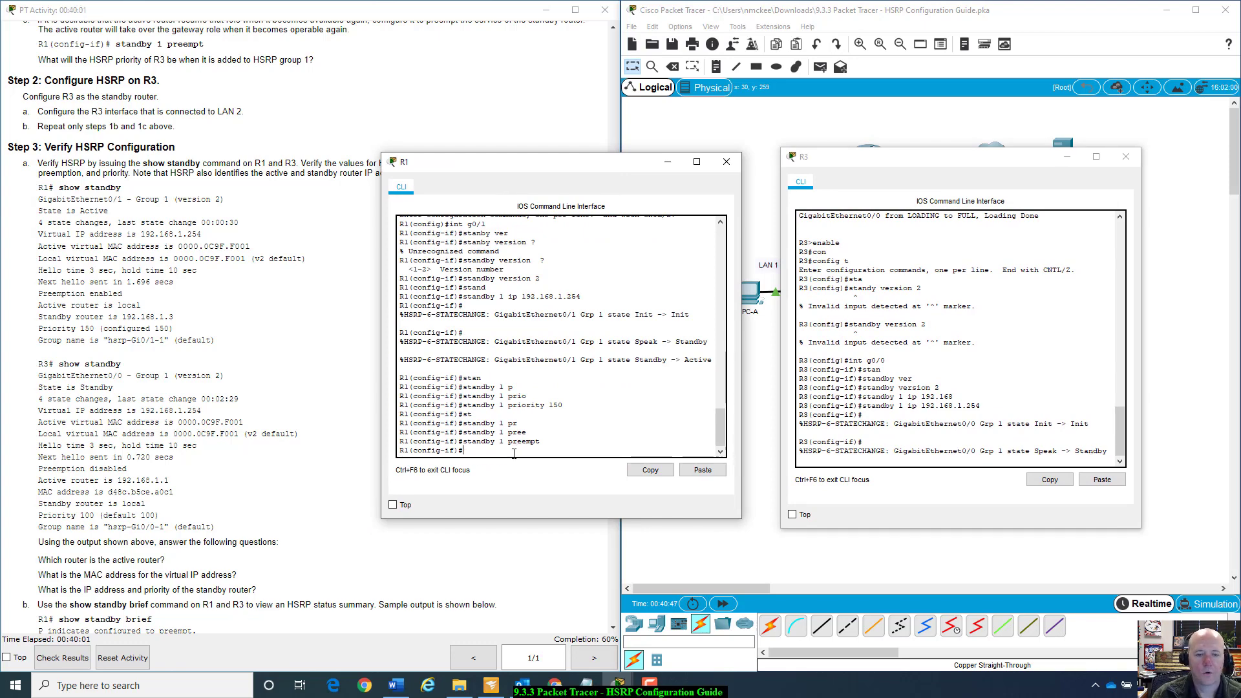
pyautogui.write('end')
pyautogui.press('Return')
pyautogui.press('Return')
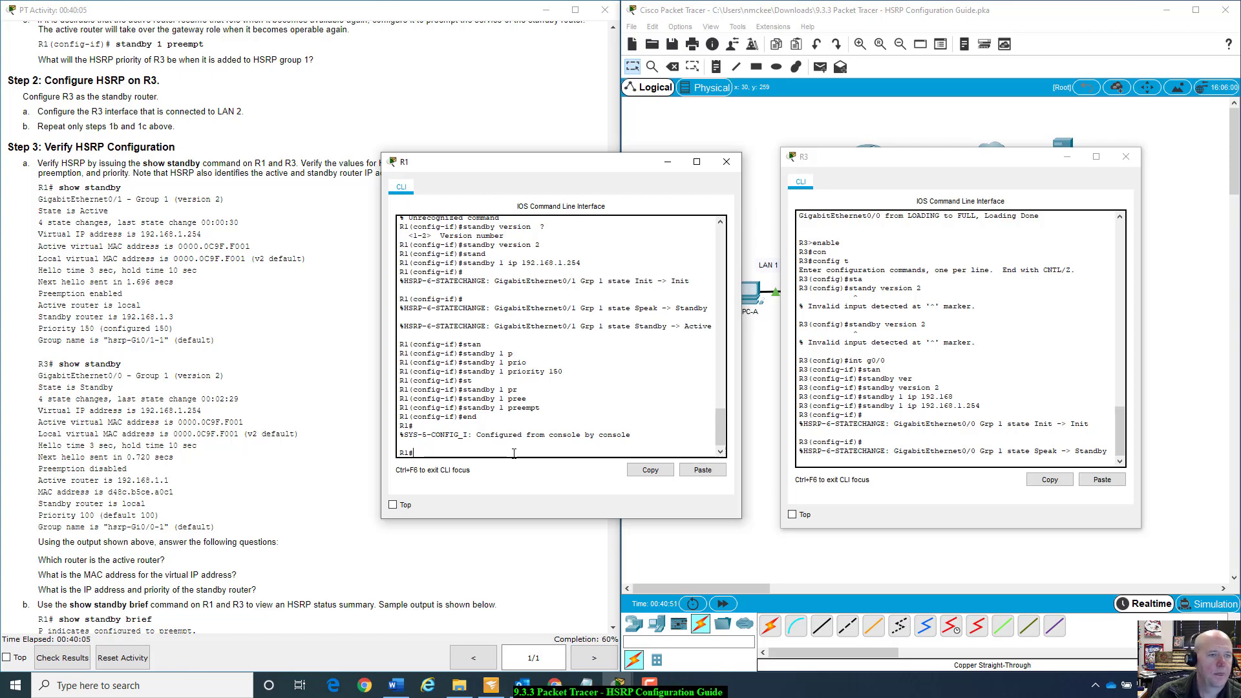
pyautogui.write('show sta')
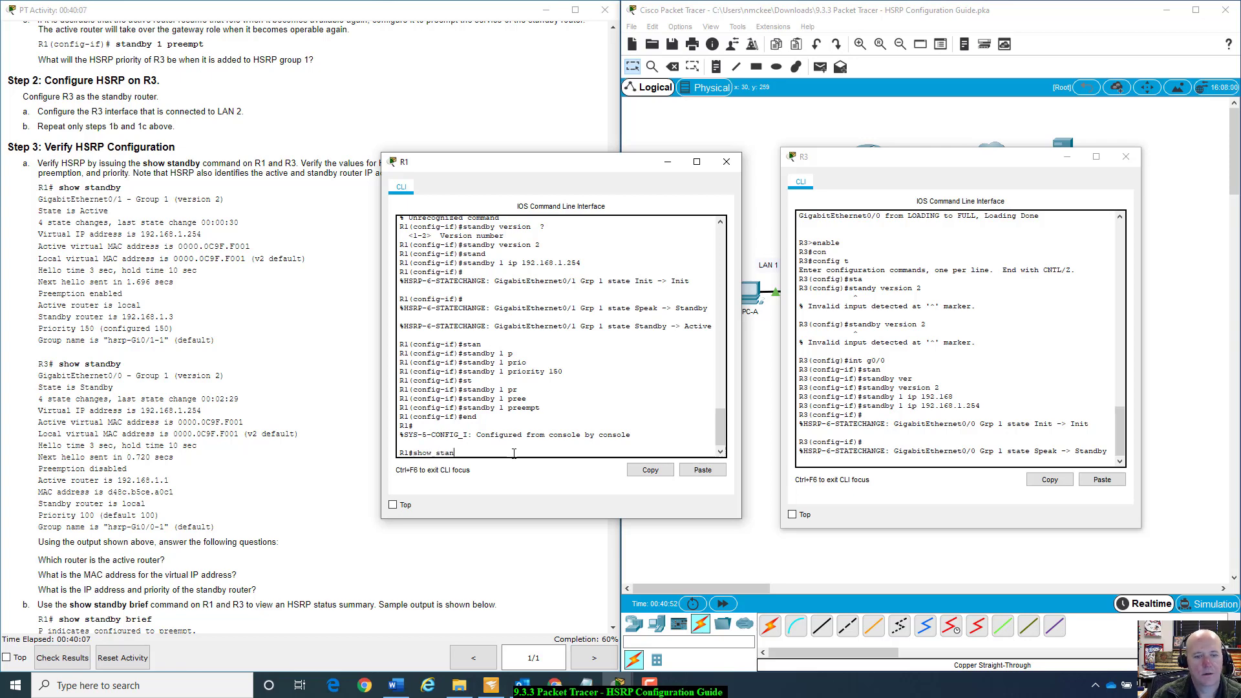
# - Run show standby on R1 and check the HSRP group, state and virtual IP address lines in its output
pyautogui.write('n')
pyautogui.press('Tab')
pyautogui.press('Return')
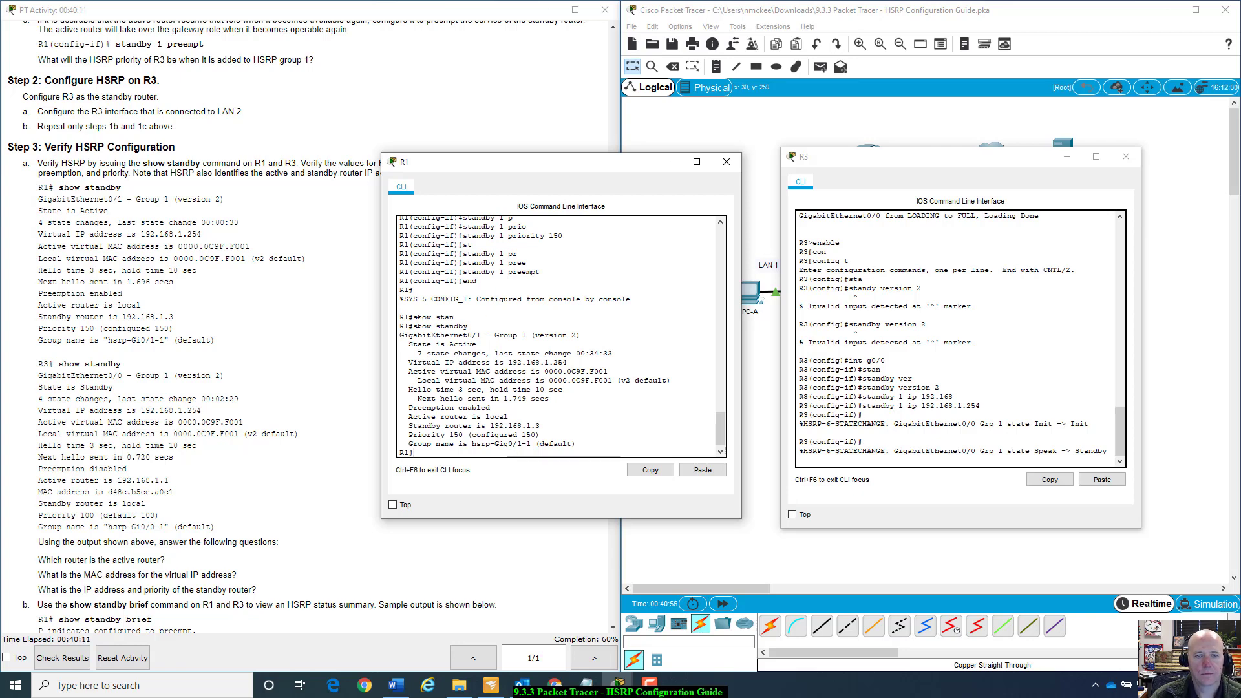
pyautogui.moveTo(402, 334); pyautogui.dragTo(581, 334)
pyautogui.click(581, 334)
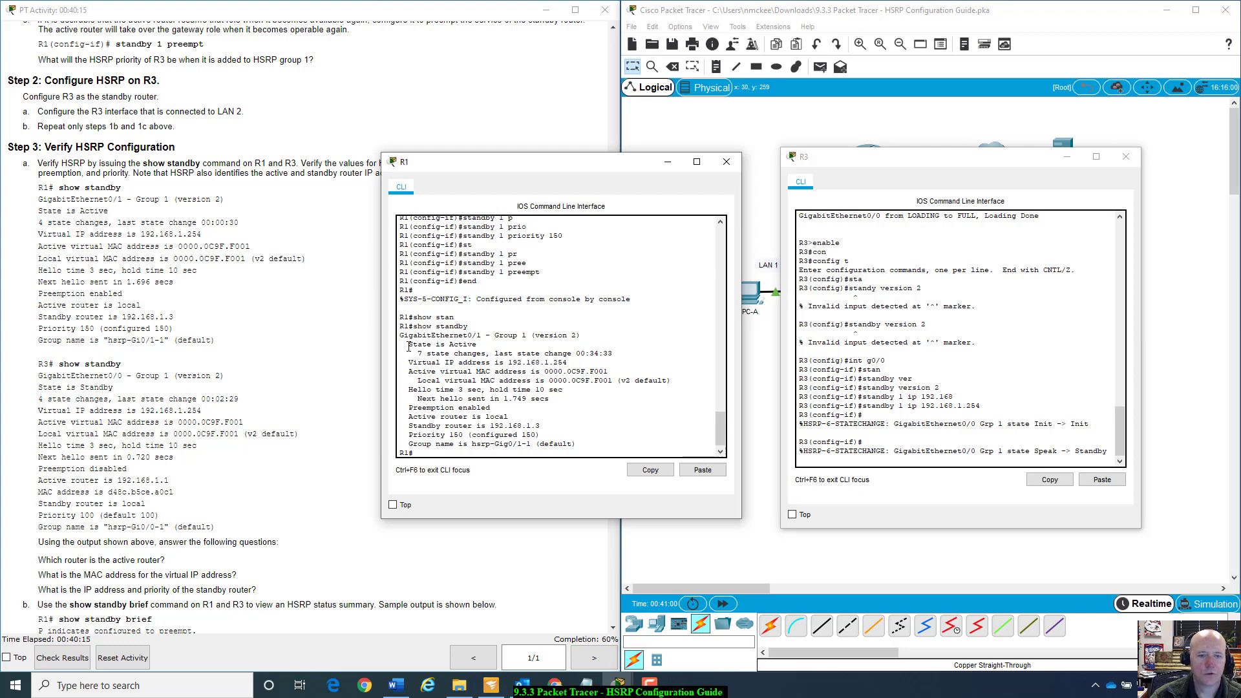
pyautogui.moveTo(409, 348); pyautogui.dragTo(501, 346)
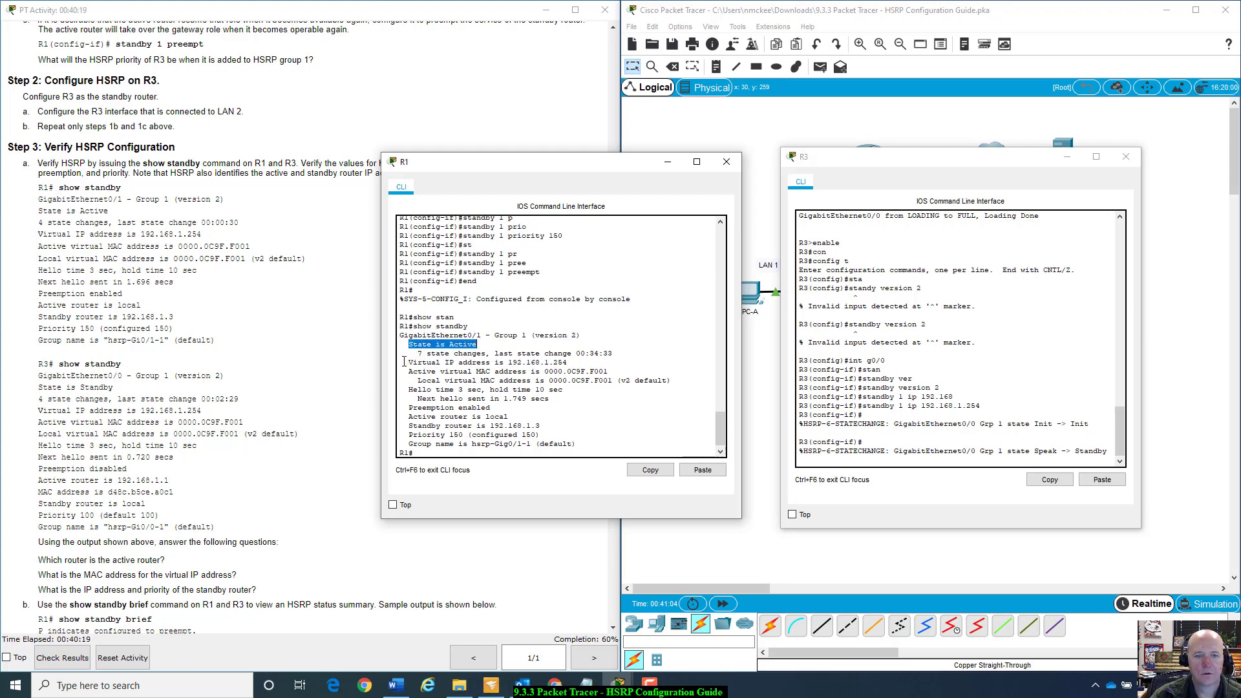
pyautogui.moveTo(408, 364); pyautogui.dragTo(580, 363)
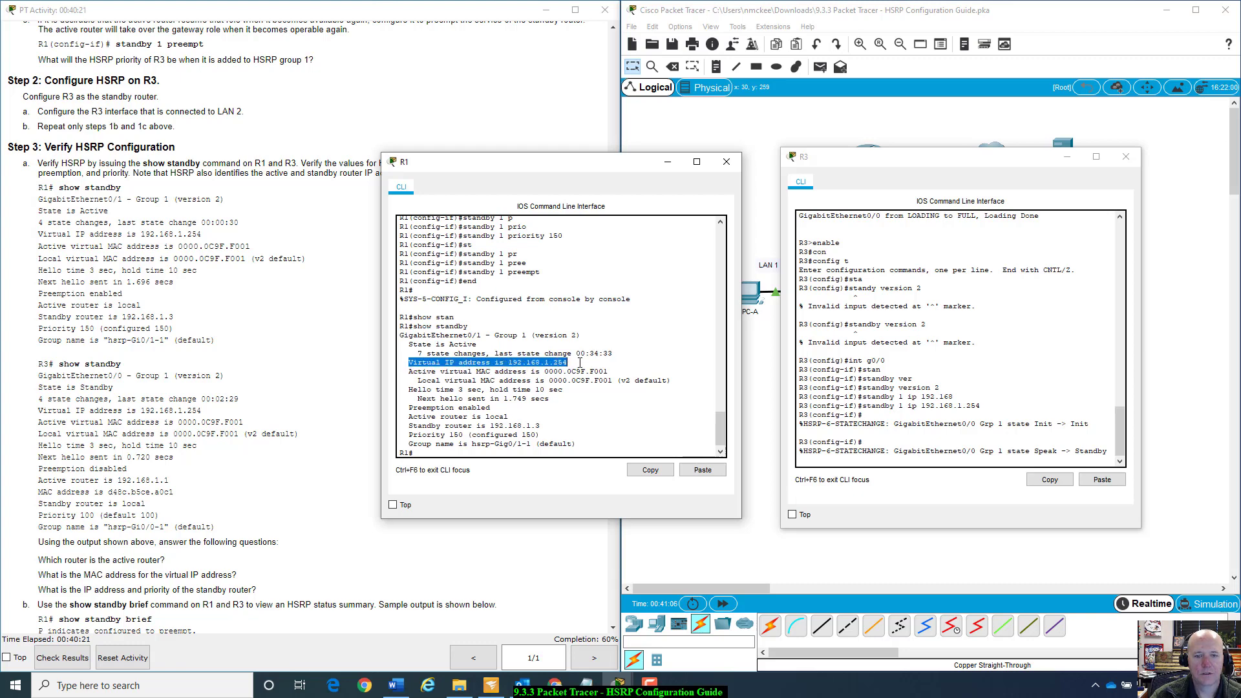
pyautogui.click(580, 362)
# - Exit configuration mode on R3 and run show standby
pyautogui.moveTo(895, 406); pyautogui.dragTo(896, 434)
pyautogui.click(896, 455)
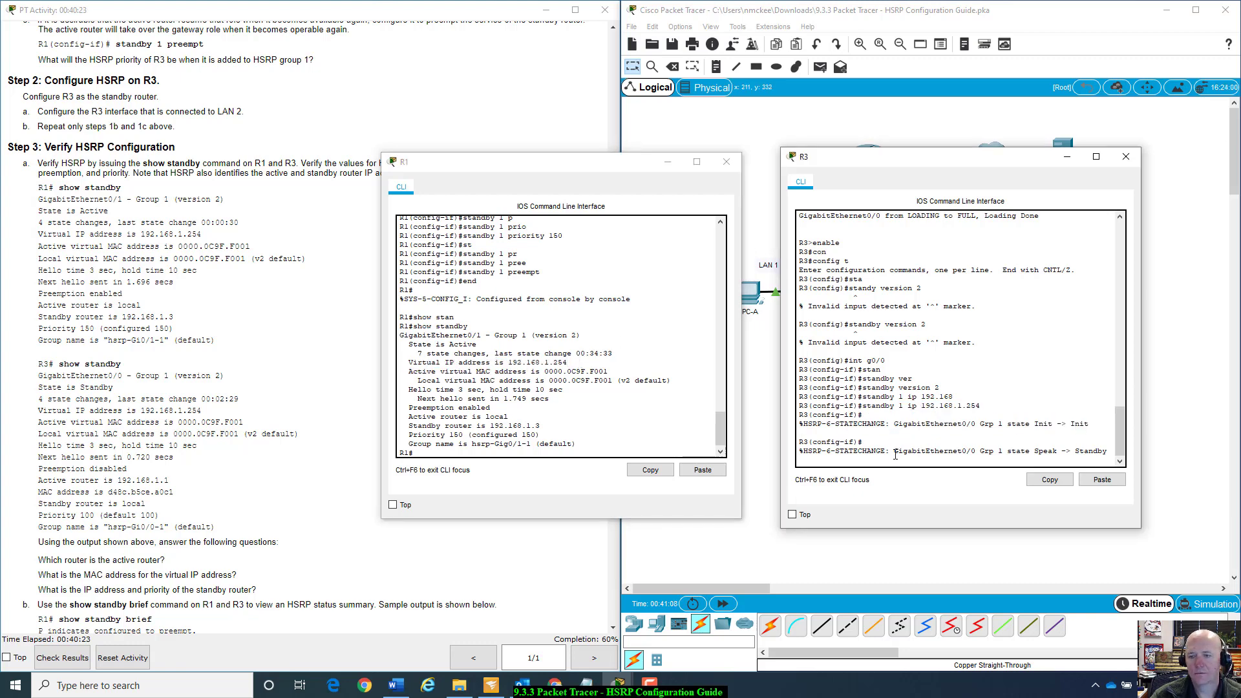
pyautogui.press('Return')
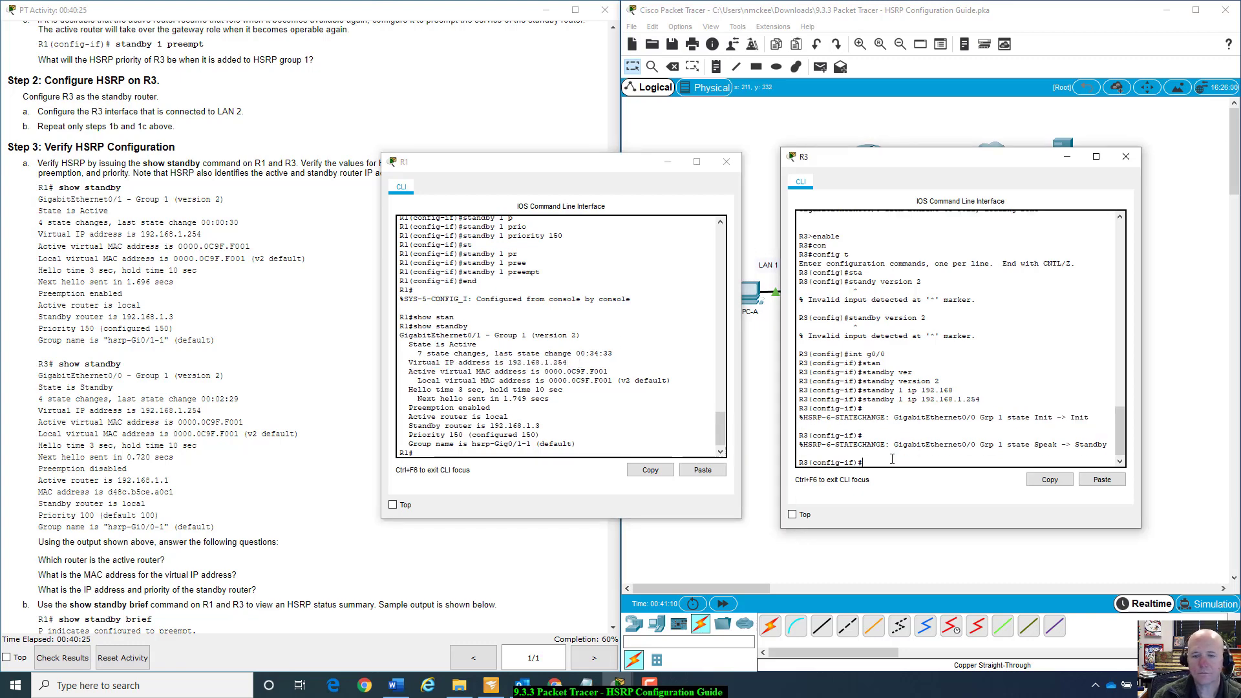
pyautogui.write('end')
pyautogui.press('Return')
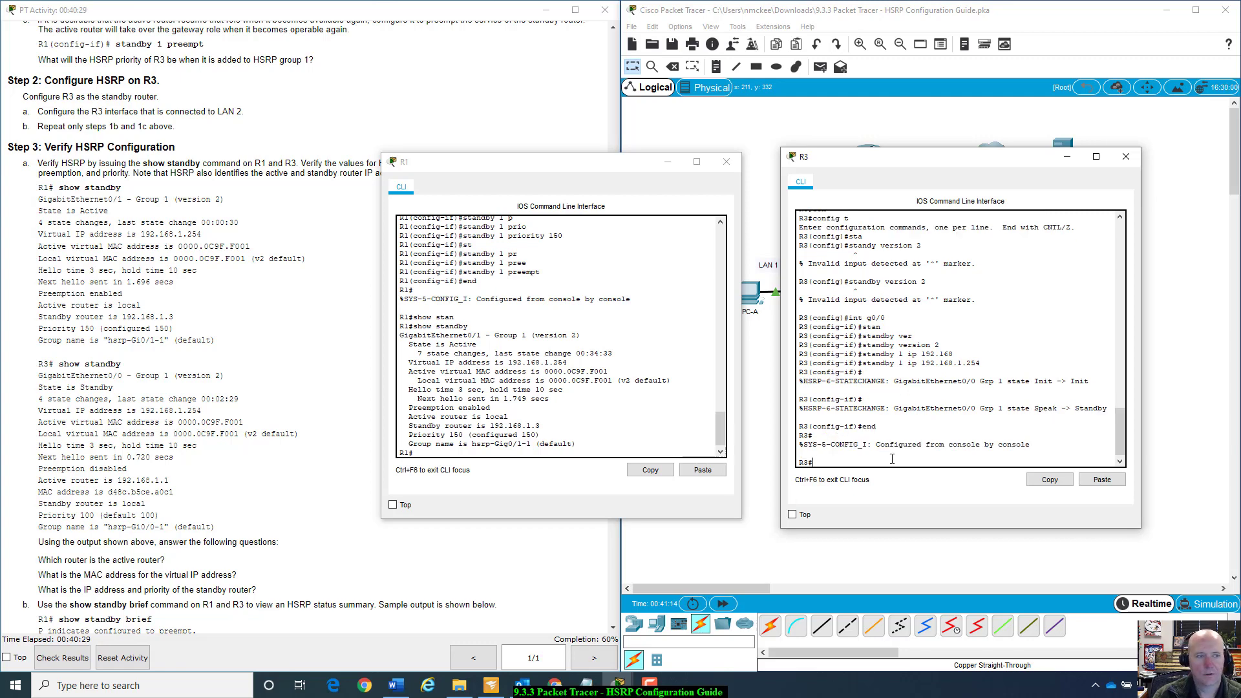
pyautogui.write('show standy')
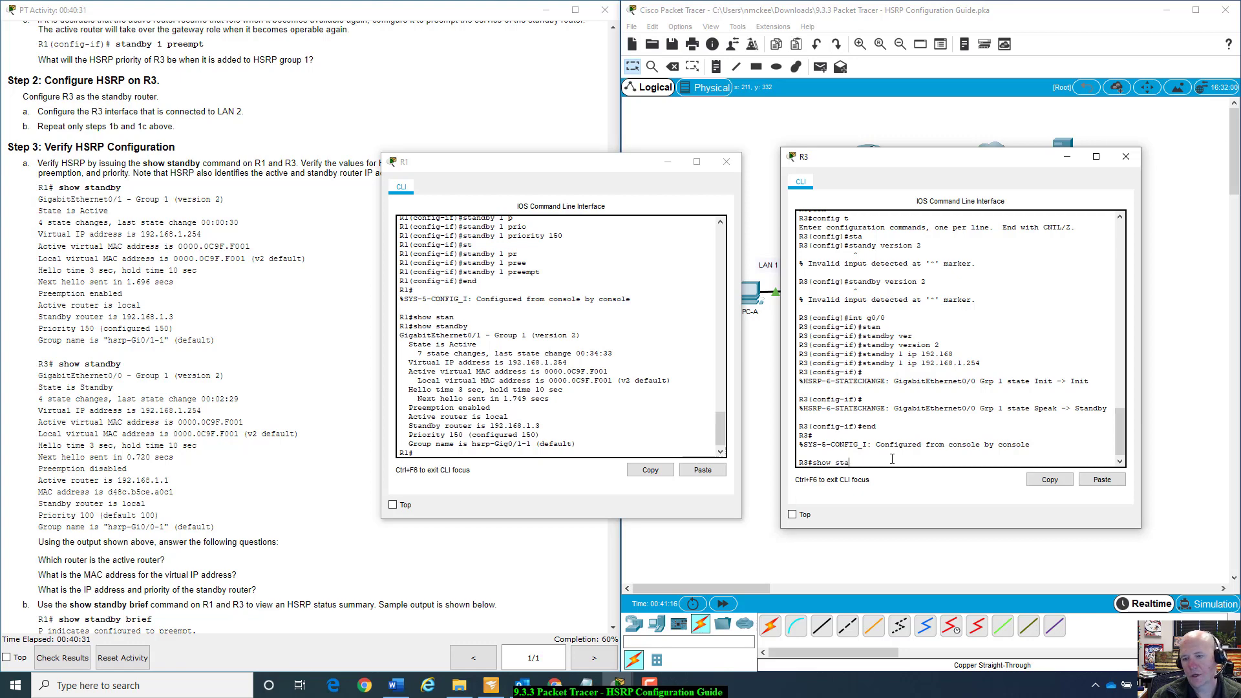
pyautogui.press('BackSpace')
pyautogui.press('BackSpace')
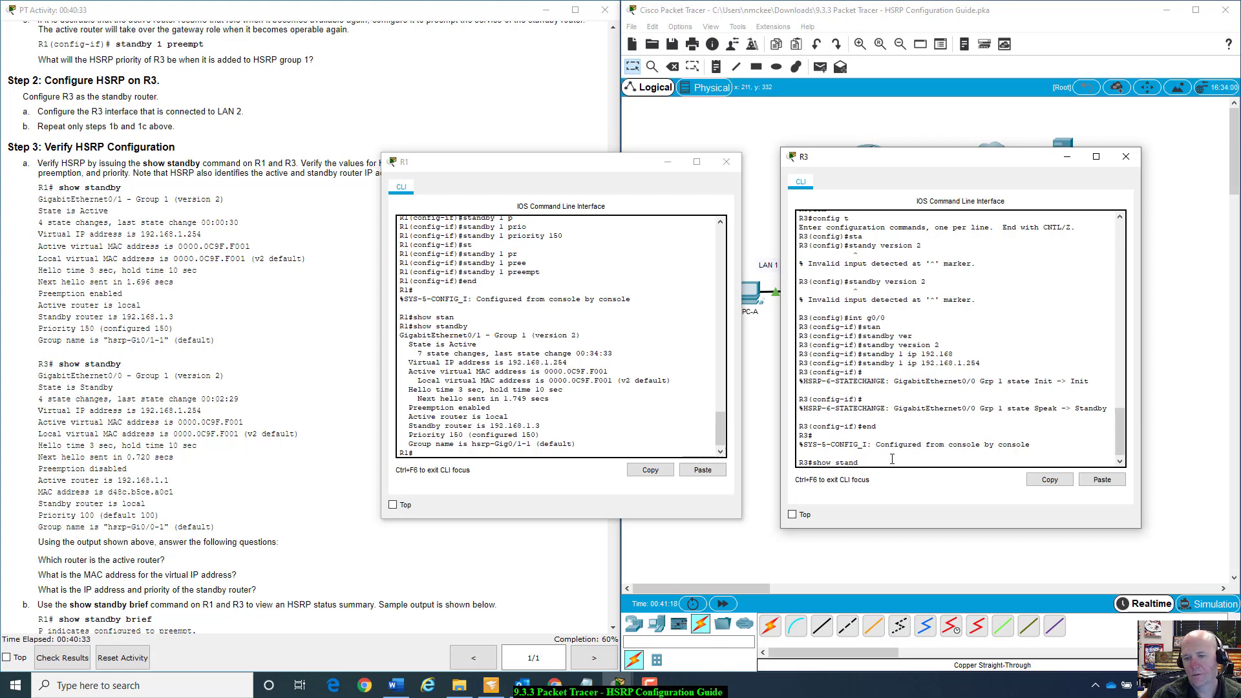
pyautogui.write('dby')
pyautogui.press('Return')
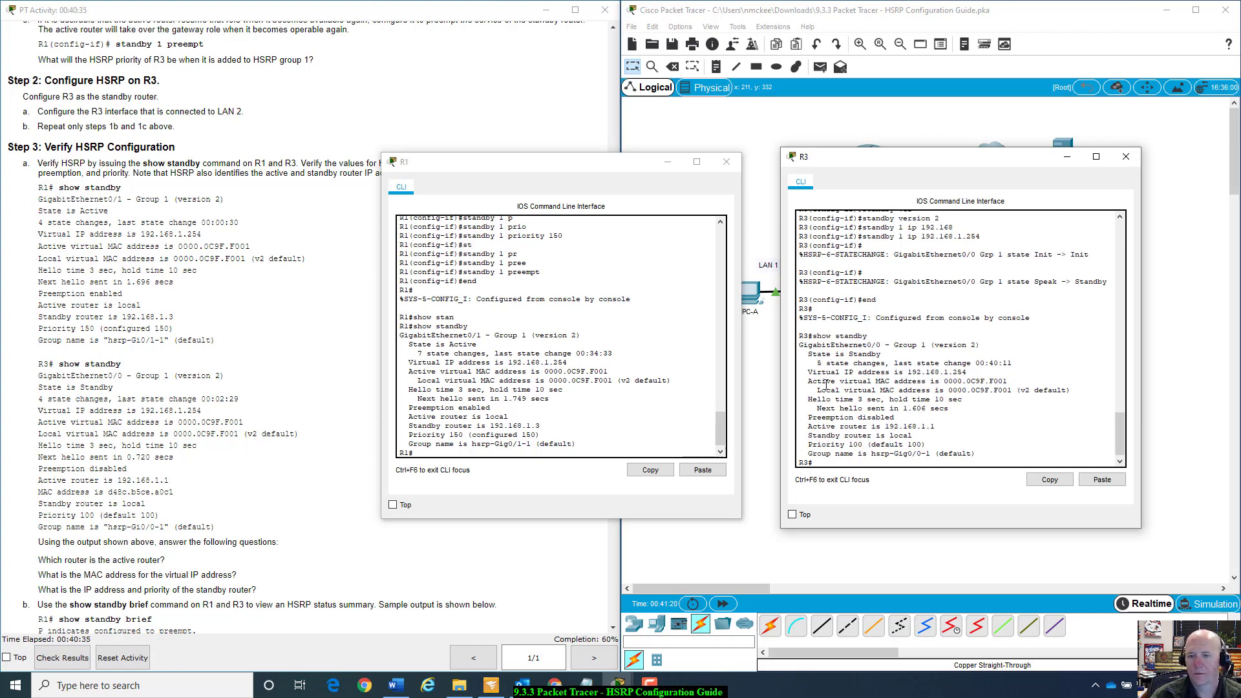
# - Check the group, state and active router lines in R3's show standby output
pyautogui.moveTo(801, 350); pyautogui.dragTo(994, 356)
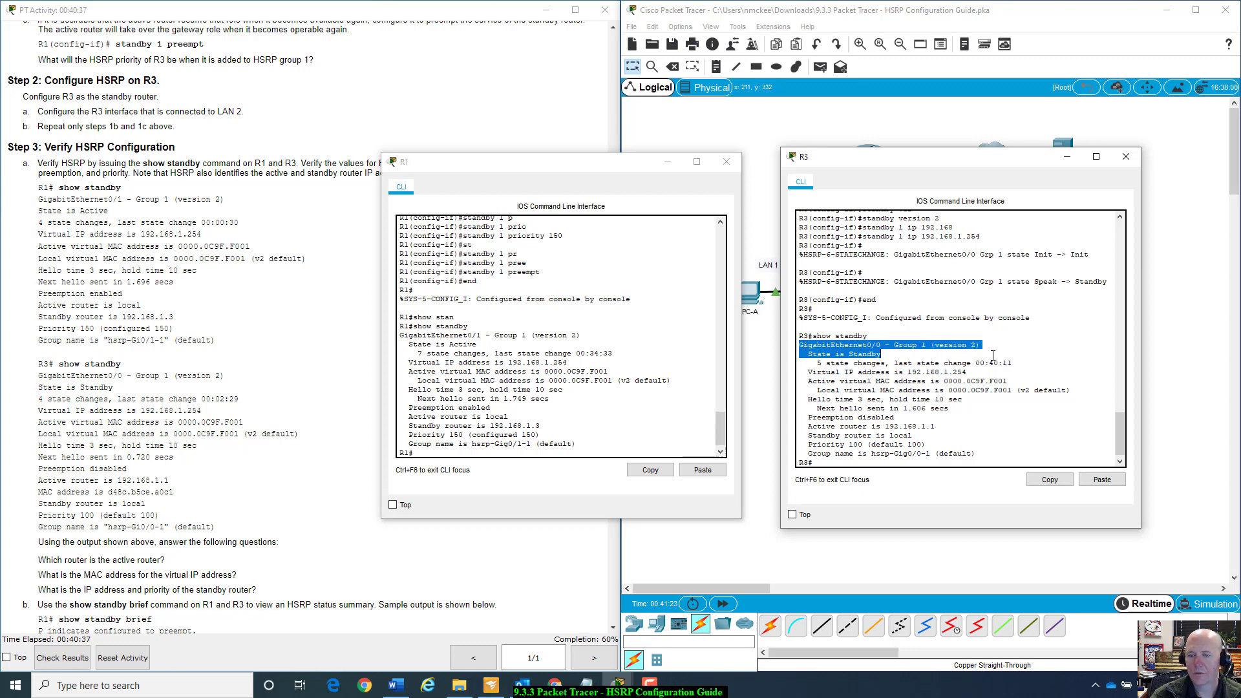
pyautogui.click(865, 346)
pyautogui.moveTo(809, 355); pyautogui.dragTo(884, 356)
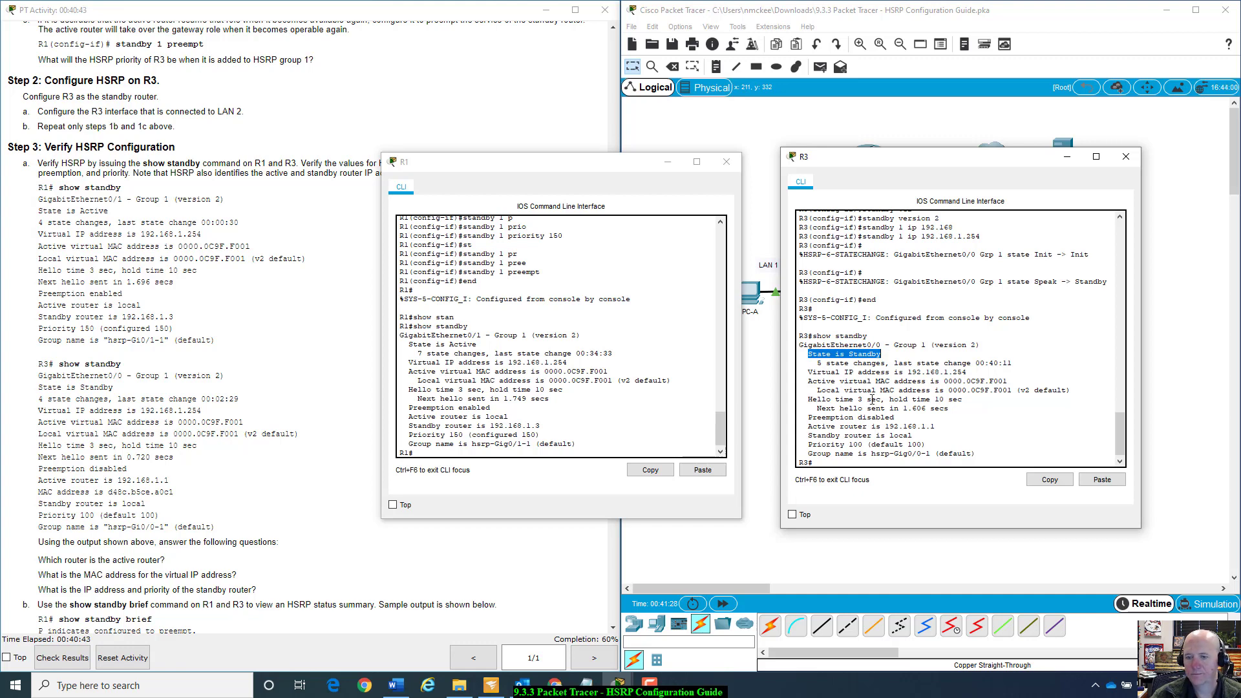
pyautogui.moveTo(808, 424); pyautogui.dragTo(948, 427)
pyautogui.click(954, 430)
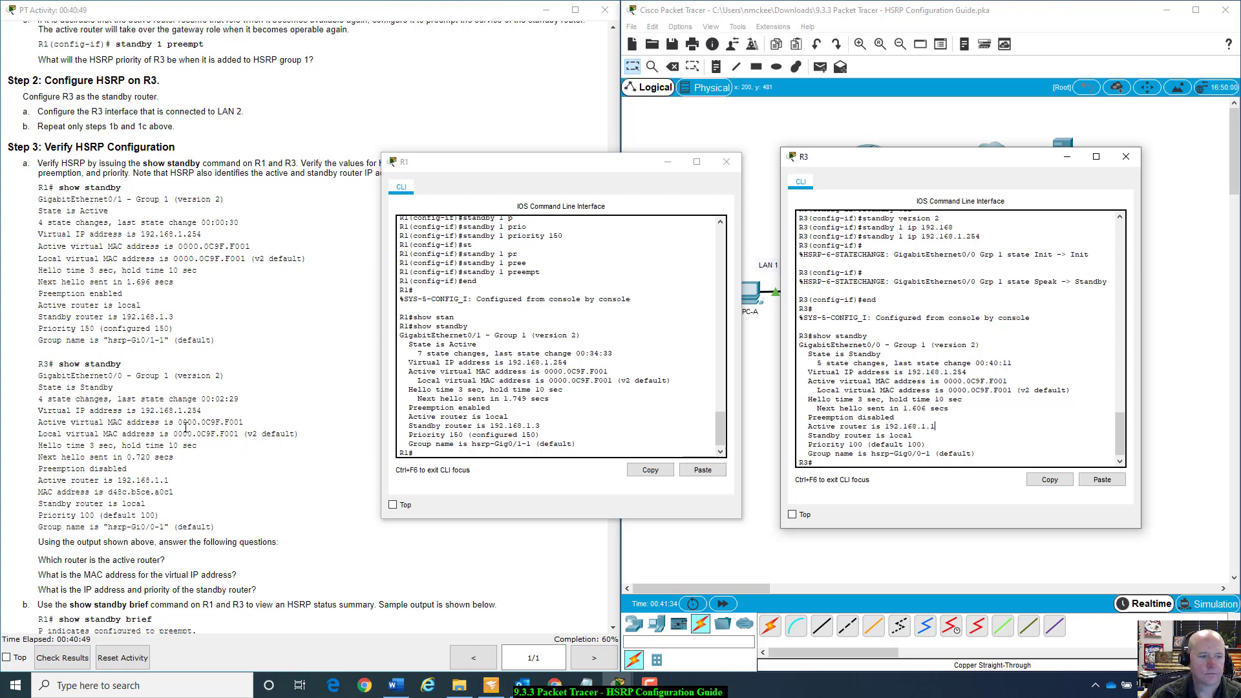
# - Review the Step 3 verification instructions and highlight the gateway address, preemption and priority values to verify
pyautogui.scroll(-3, 226, 539)
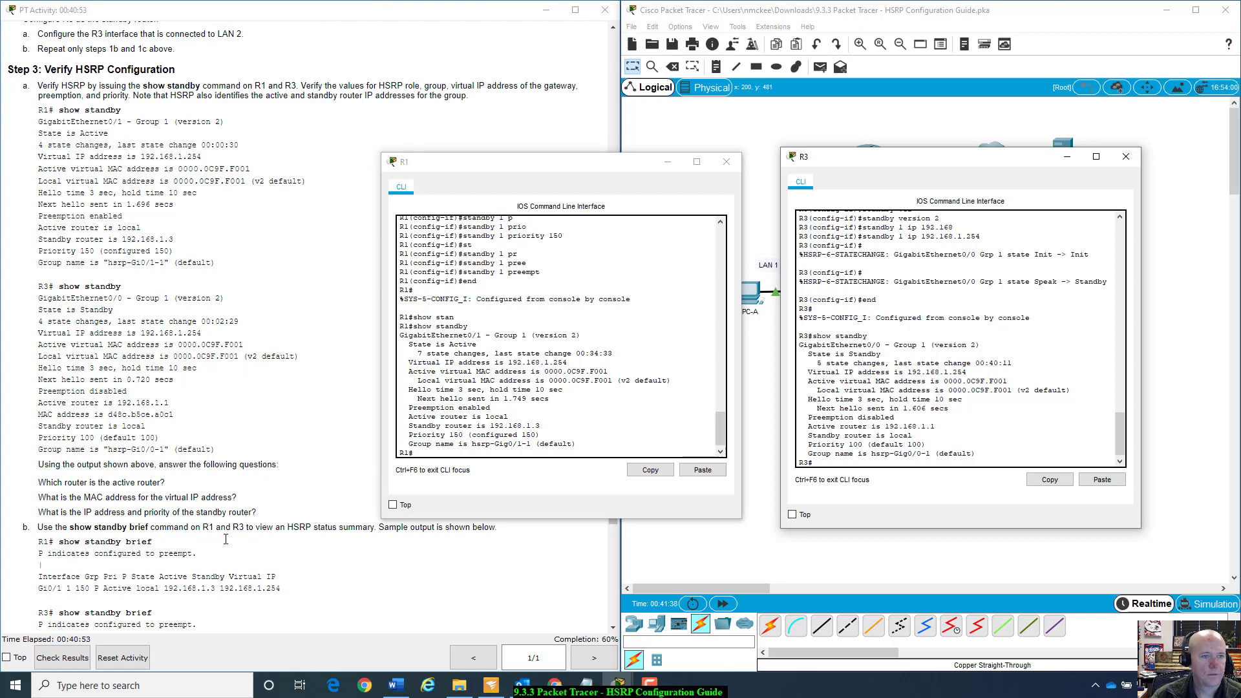
pyautogui.scroll(1, 226, 539)
pyautogui.scroll(-1, 226, 539)
pyautogui.moveTo(132, 95); pyautogui.dragTo(488, 87)
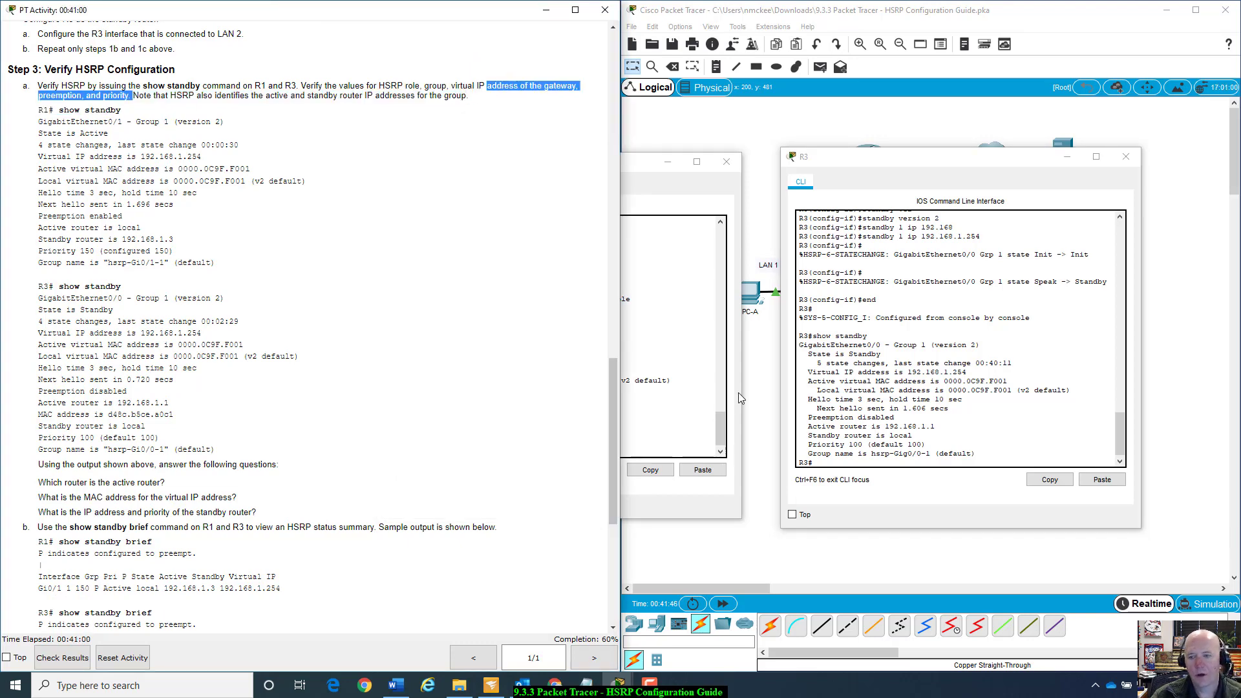
# - Compare the standby router line in R1's output with the active router line in R3's output
pyautogui.click(893, 439)
pyautogui.click(679, 408)
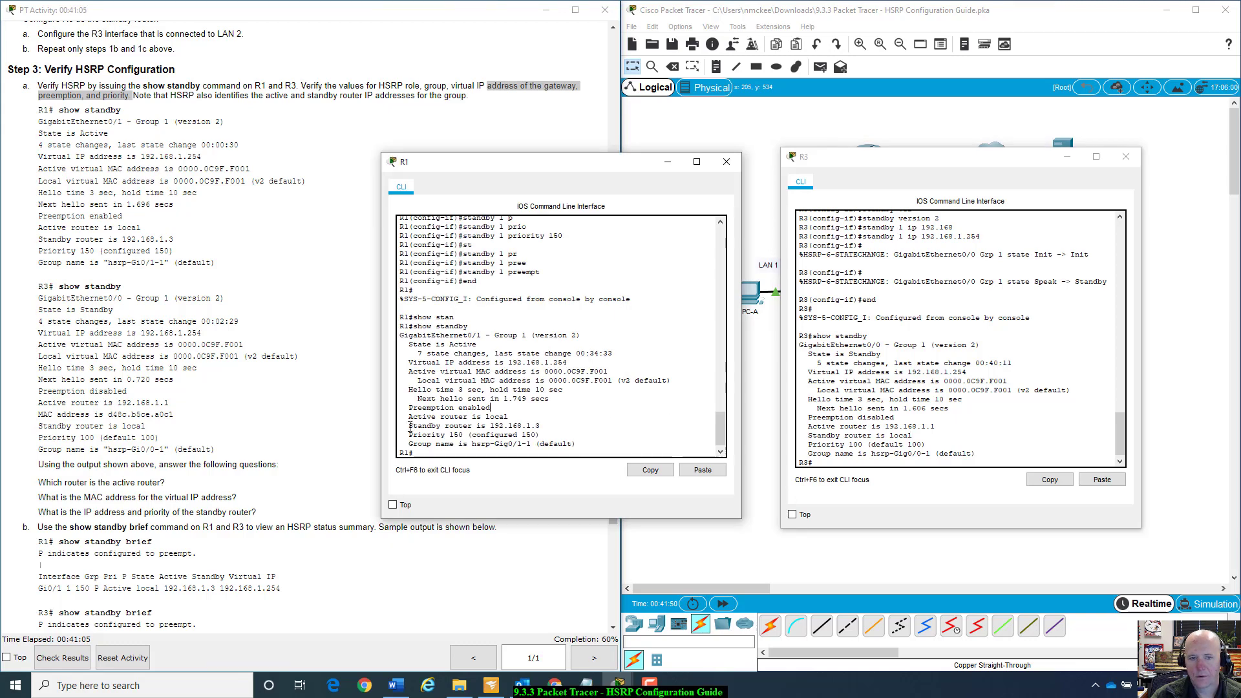
pyautogui.moveTo(410, 426); pyautogui.dragTo(561, 426)
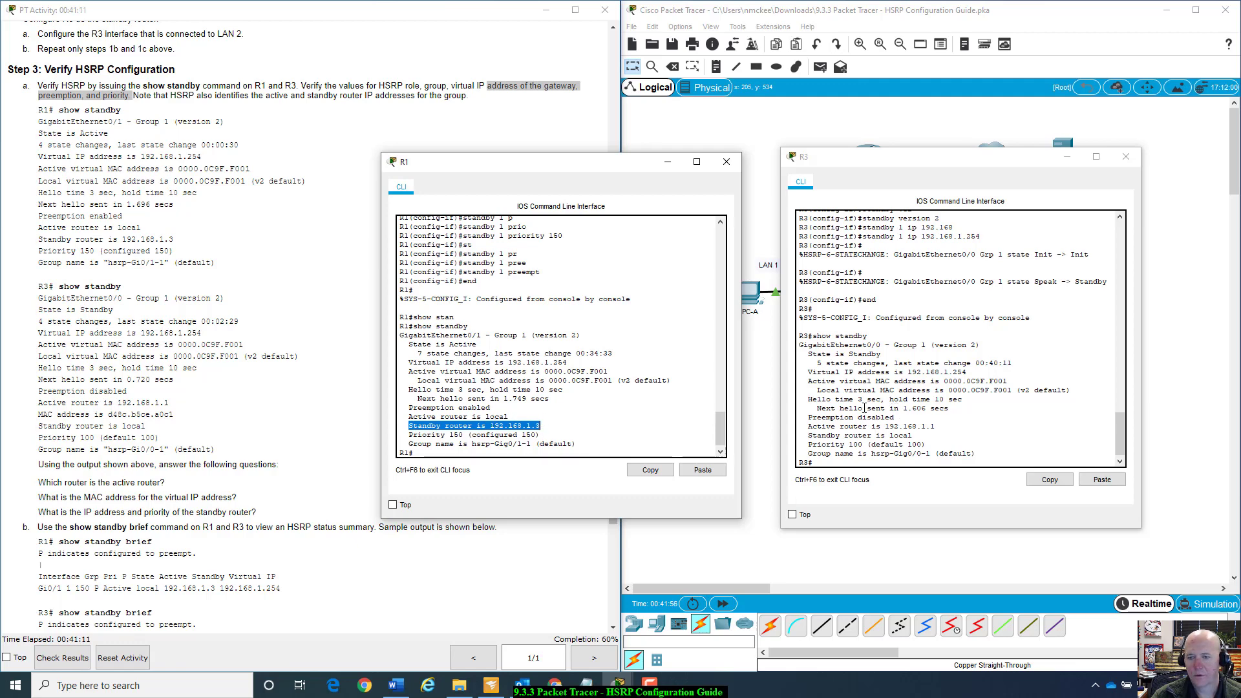
pyautogui.click(812, 428)
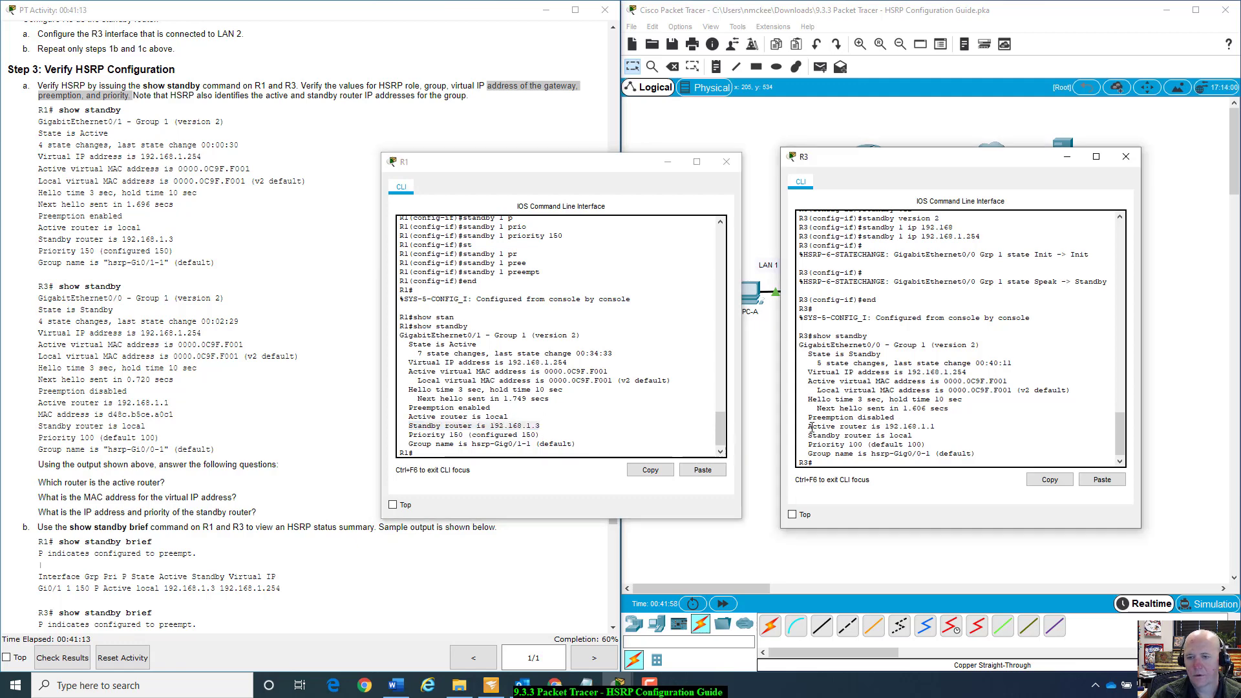
pyautogui.moveTo(812, 428); pyautogui.dragTo(937, 428)
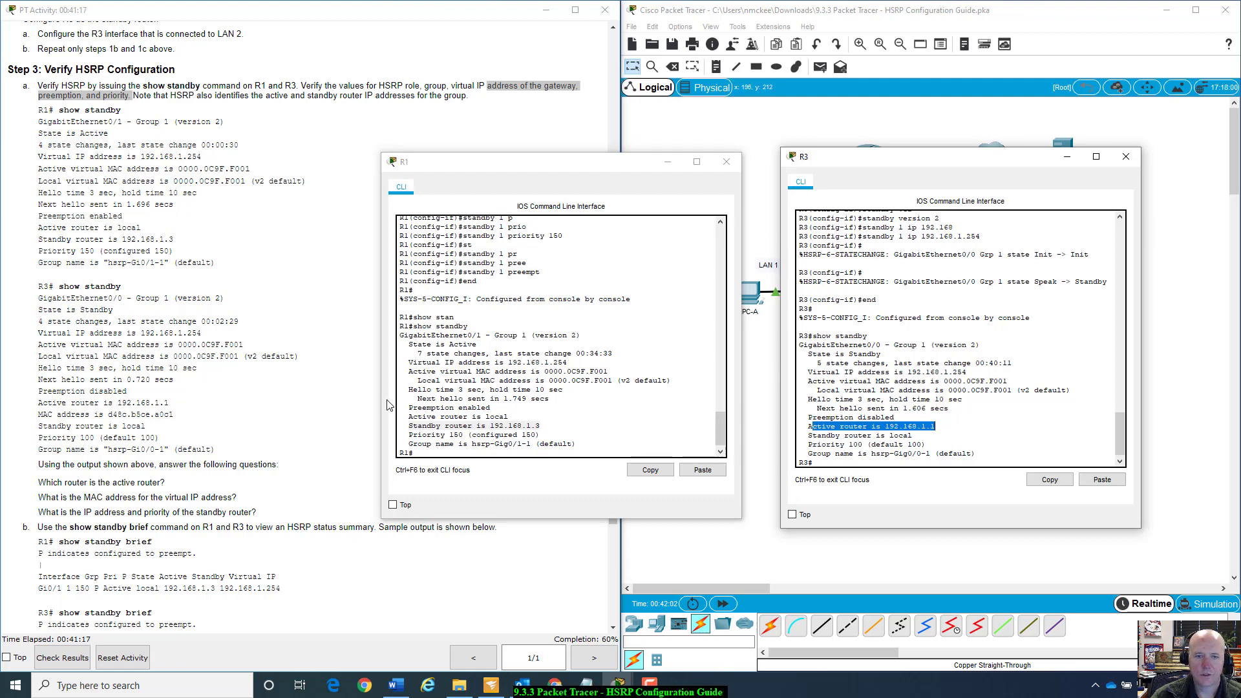
# - Compare R1's G0/1 address in the activity's addressing table with the active router address reported on R3
pyautogui.moveTo(616, 166); pyautogui.dragTo(593, 465)
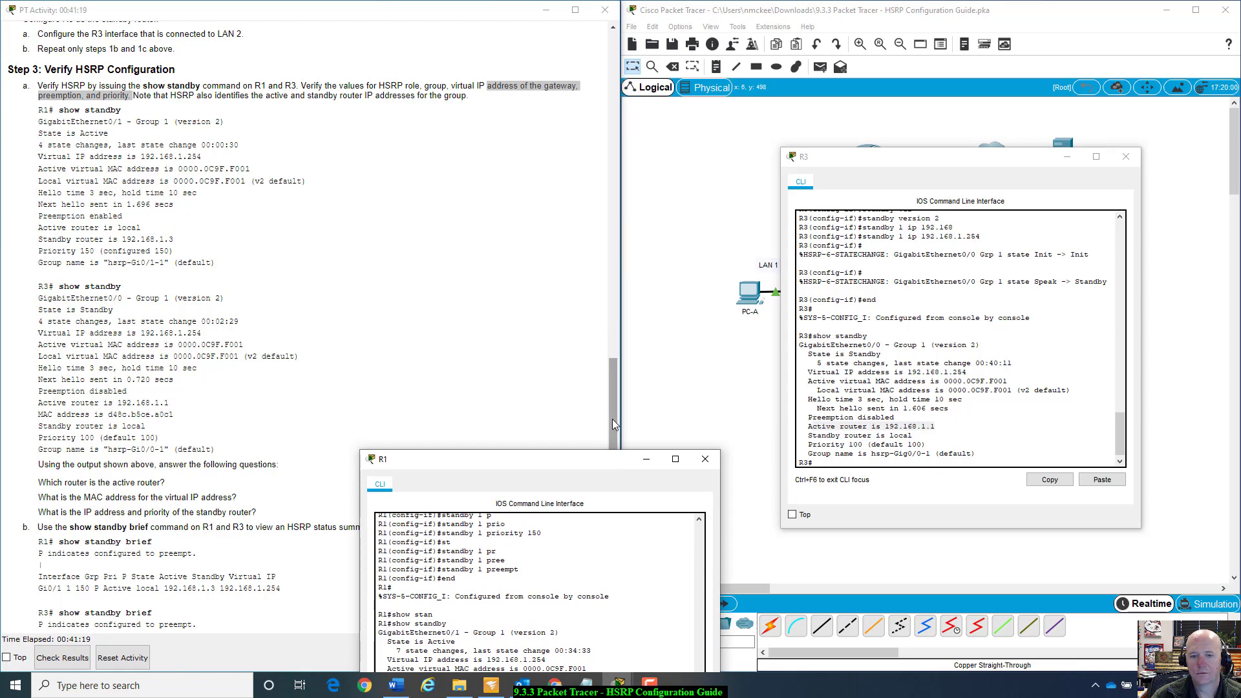
pyautogui.moveTo(614, 416); pyautogui.dragTo(630, 98)
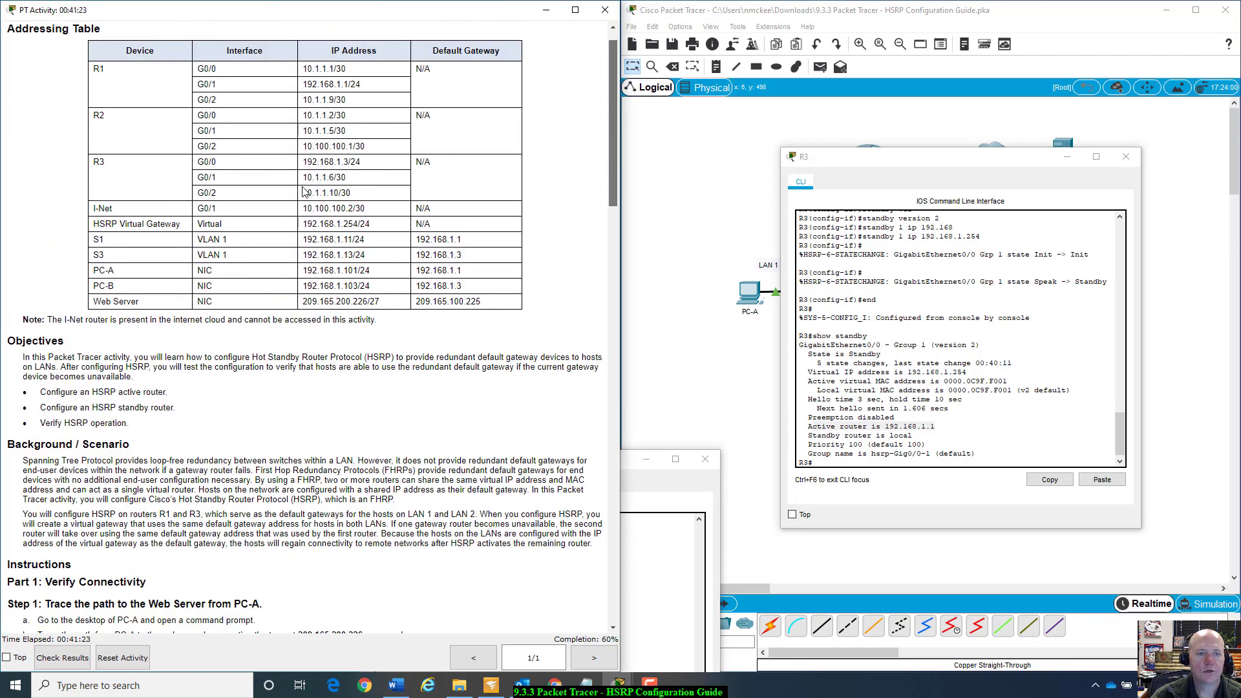
pyautogui.scroll(-10, 332, 161)
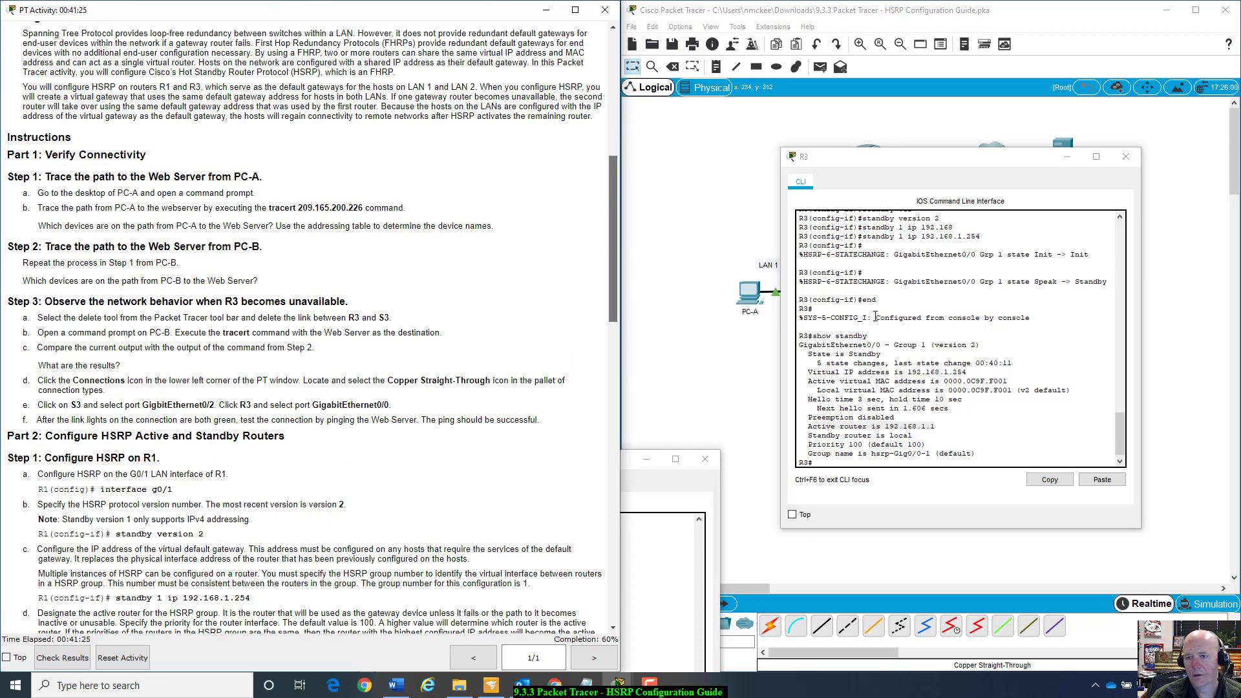
pyautogui.moveTo(876, 316); pyautogui.dragTo(621, 60)
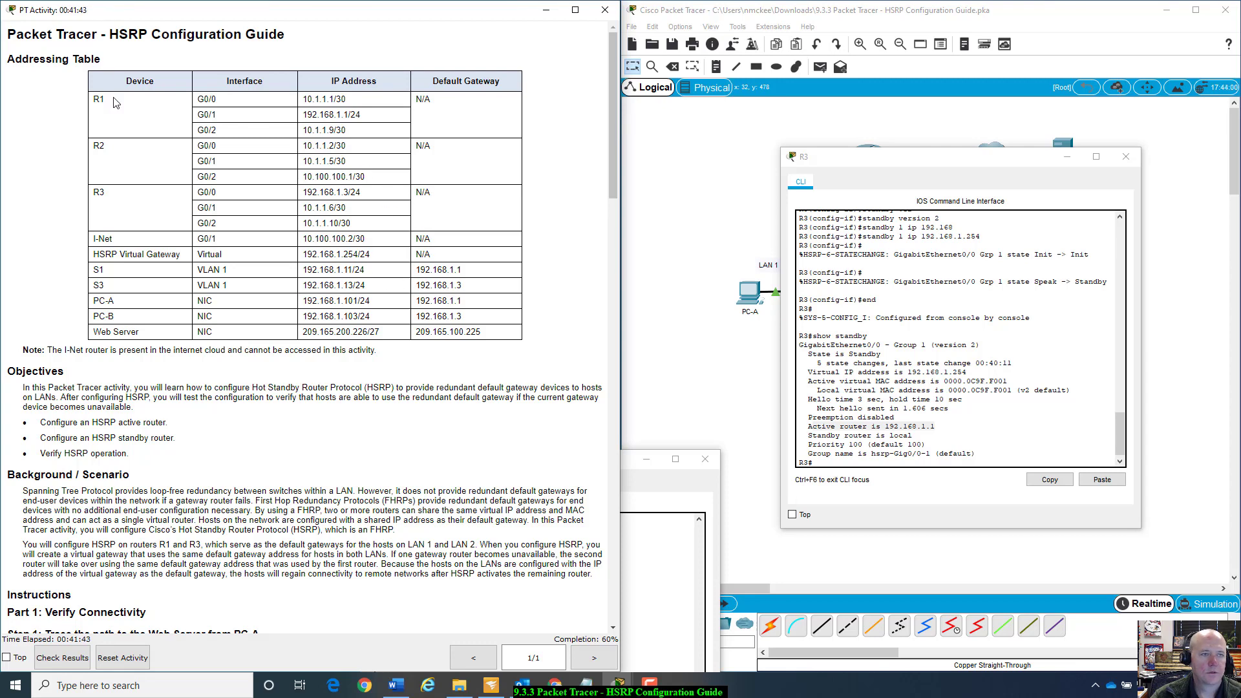
pyautogui.moveTo(858, 162); pyautogui.dragTo(895, 155)
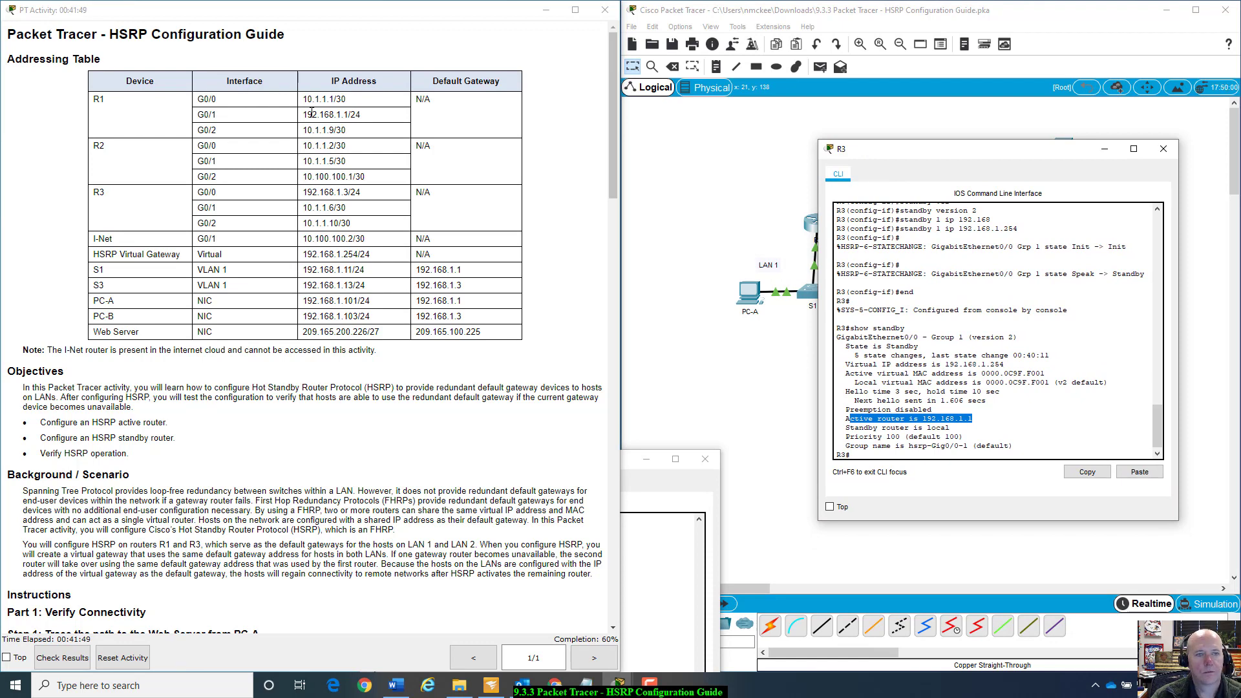
pyautogui.moveTo(304, 114); pyautogui.dragTo(370, 121)
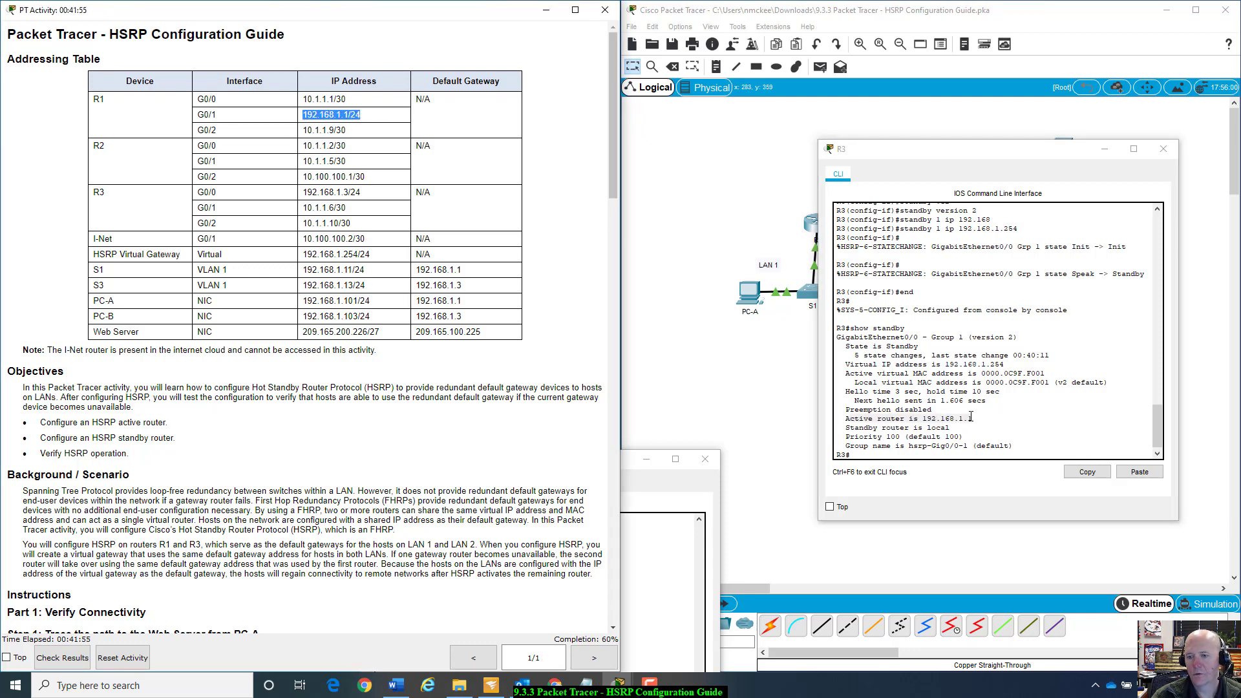
pyautogui.click(968, 402)
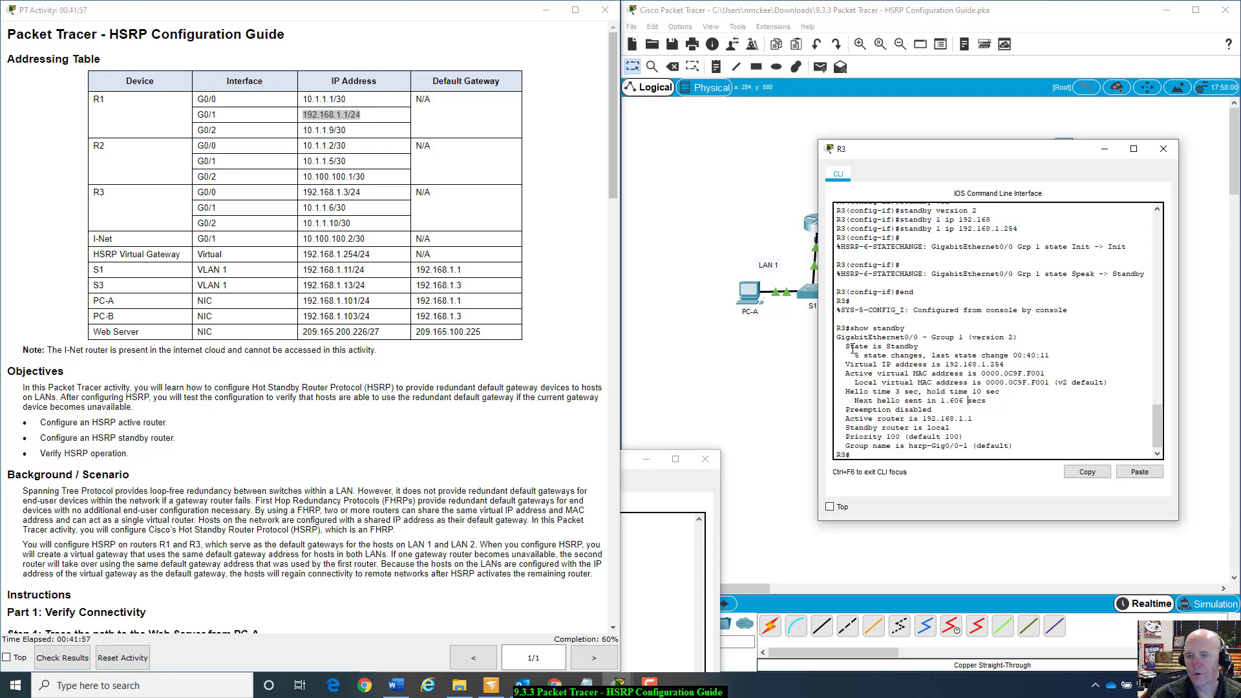
pyautogui.moveTo(973, 422); pyautogui.dragTo(847, 419)
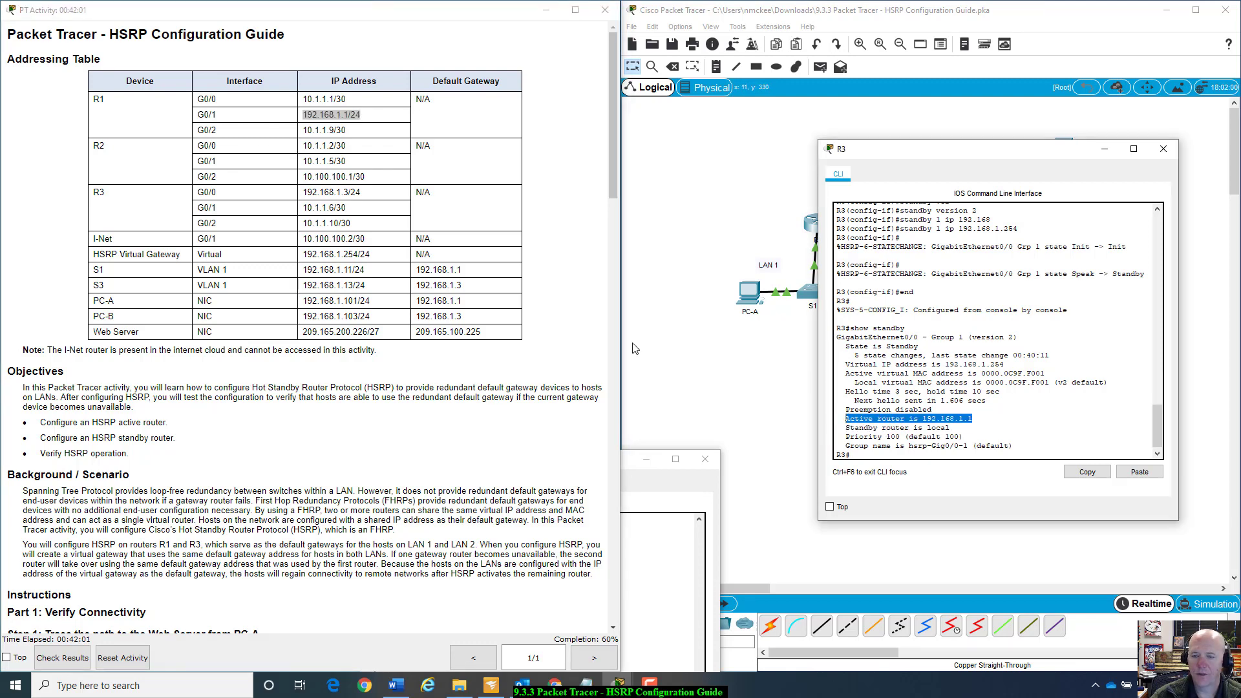
pyautogui.click(841, 343)
# - Place the R1 CLI window clear of the addressing table and highlight its state and standby router lines
pyautogui.click(639, 476)
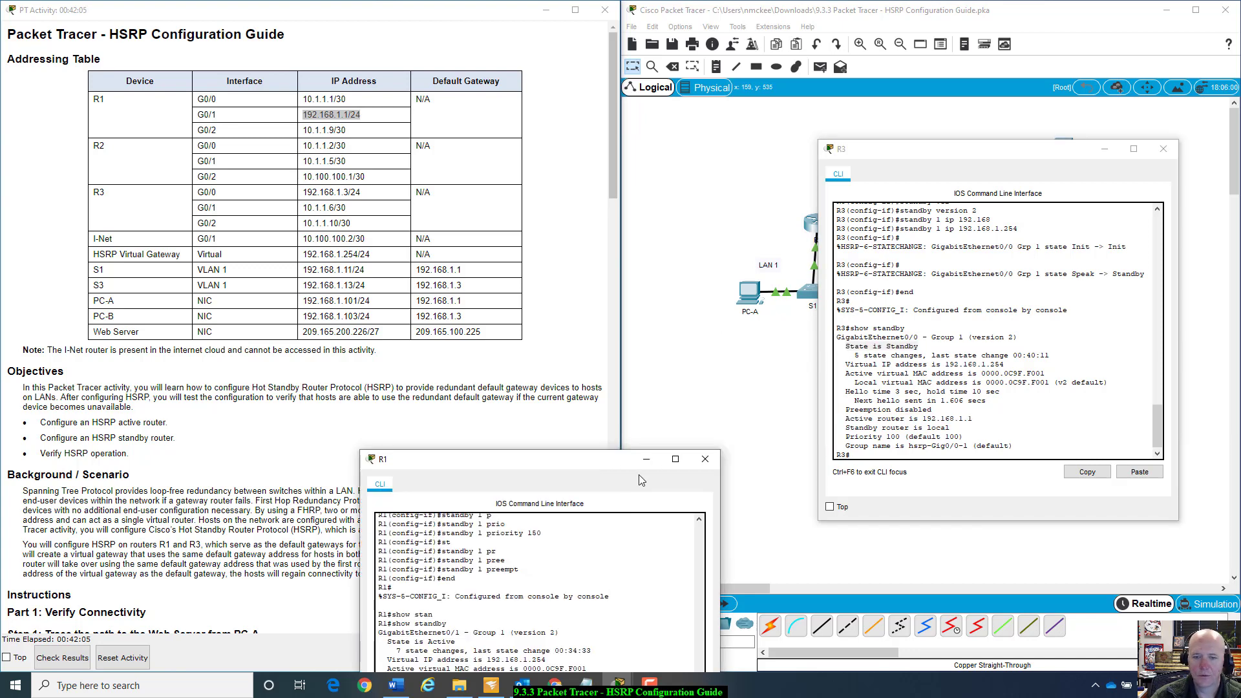
pyautogui.moveTo(639, 475); pyautogui.dragTo(1009, 283)
pyautogui.moveTo(889, 530); pyautogui.dragTo(758, 531)
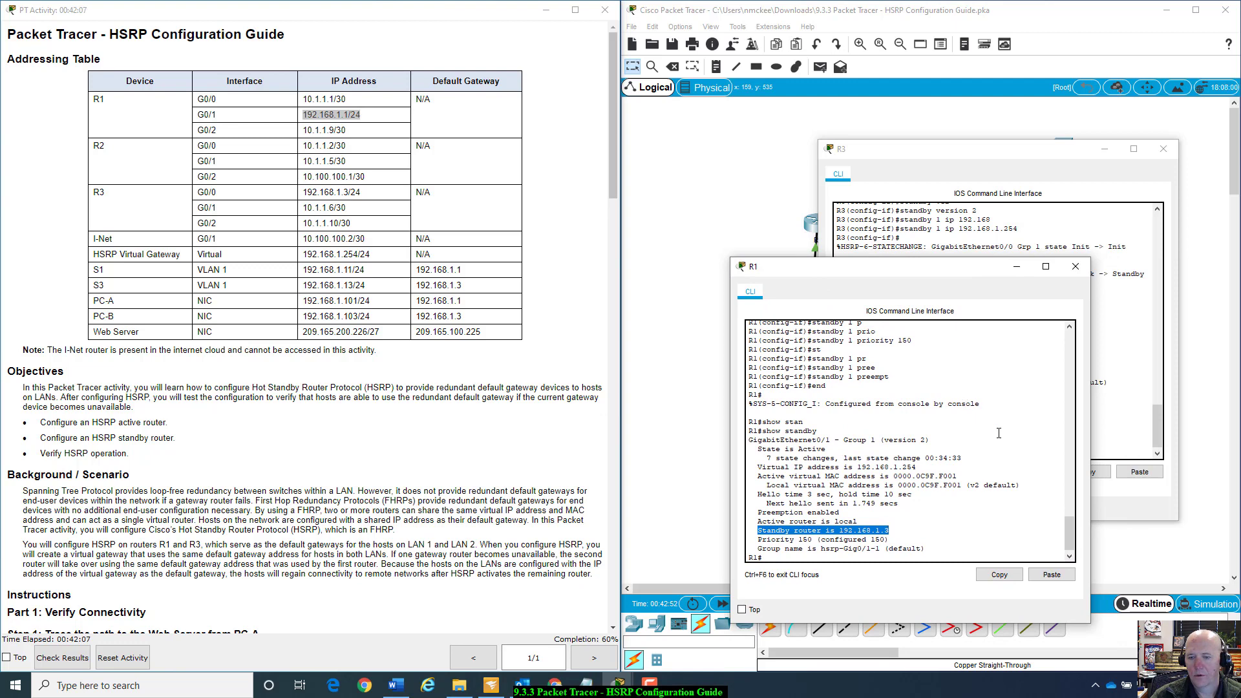
pyautogui.scroll(1, 999, 433)
pyautogui.moveTo(1072, 532); pyautogui.dragTo(1072, 518)
pyautogui.scroll(-3, 808, 454)
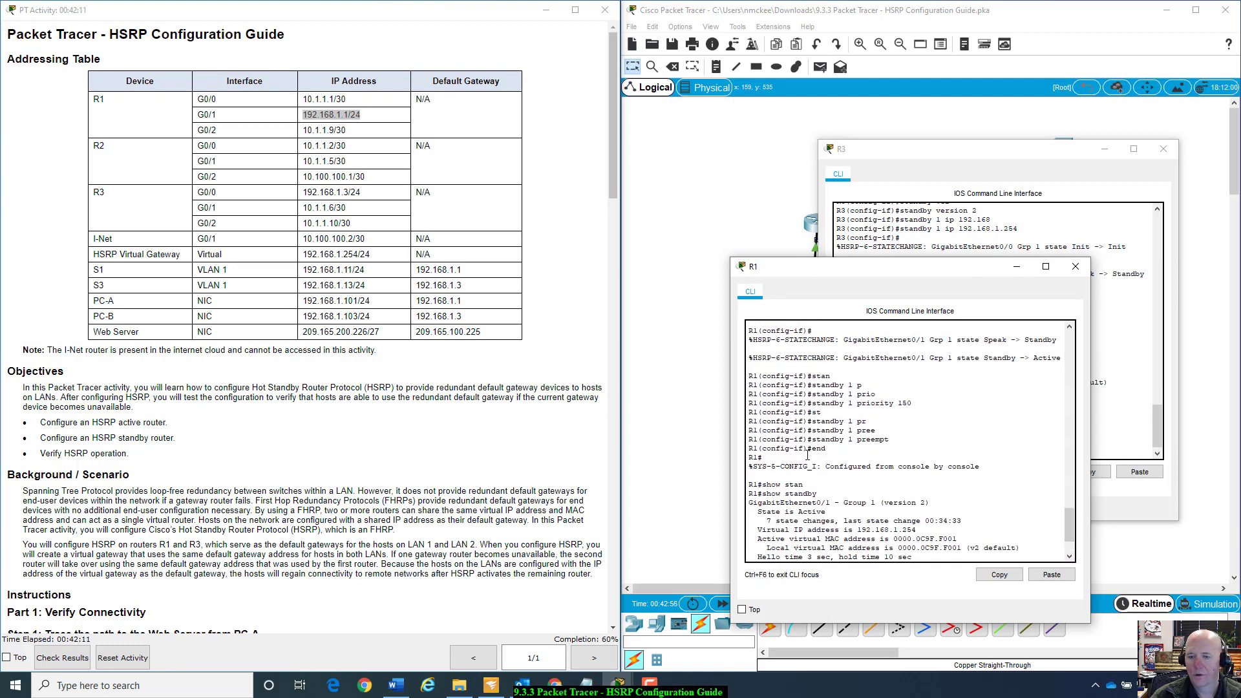
pyautogui.moveTo(760, 471); pyautogui.dragTo(836, 470)
pyautogui.scroll(-1, 835, 470)
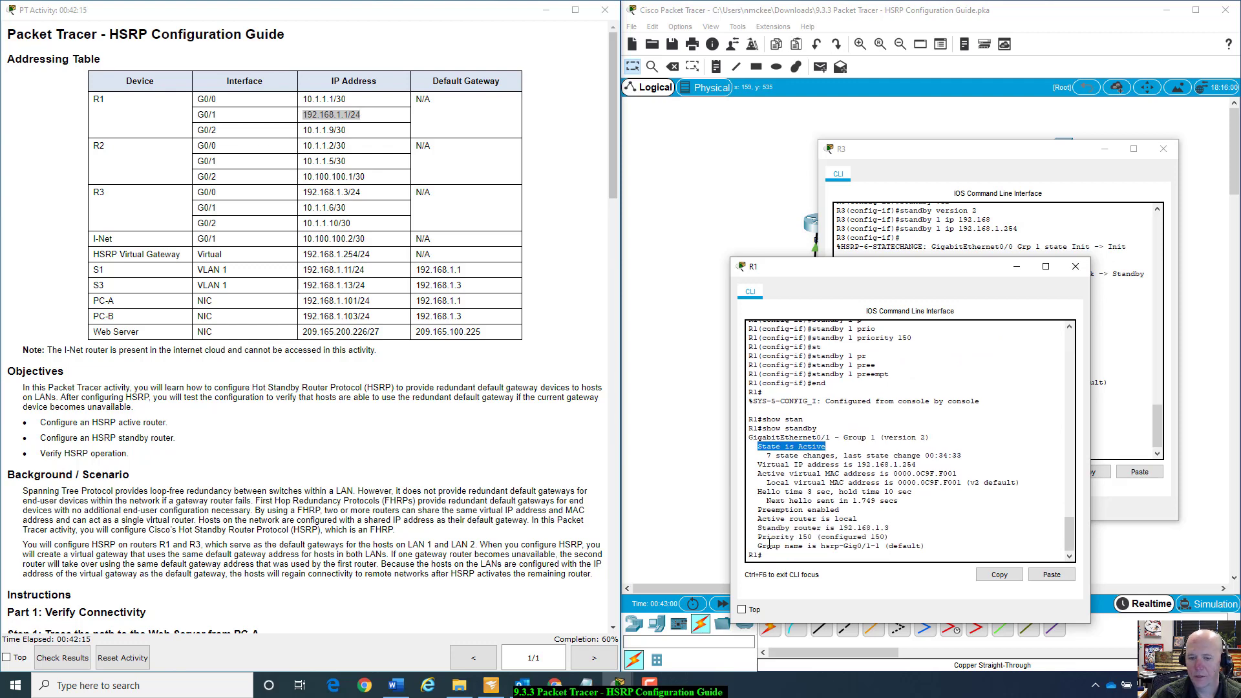
pyautogui.moveTo(759, 529); pyautogui.dragTo(896, 528)
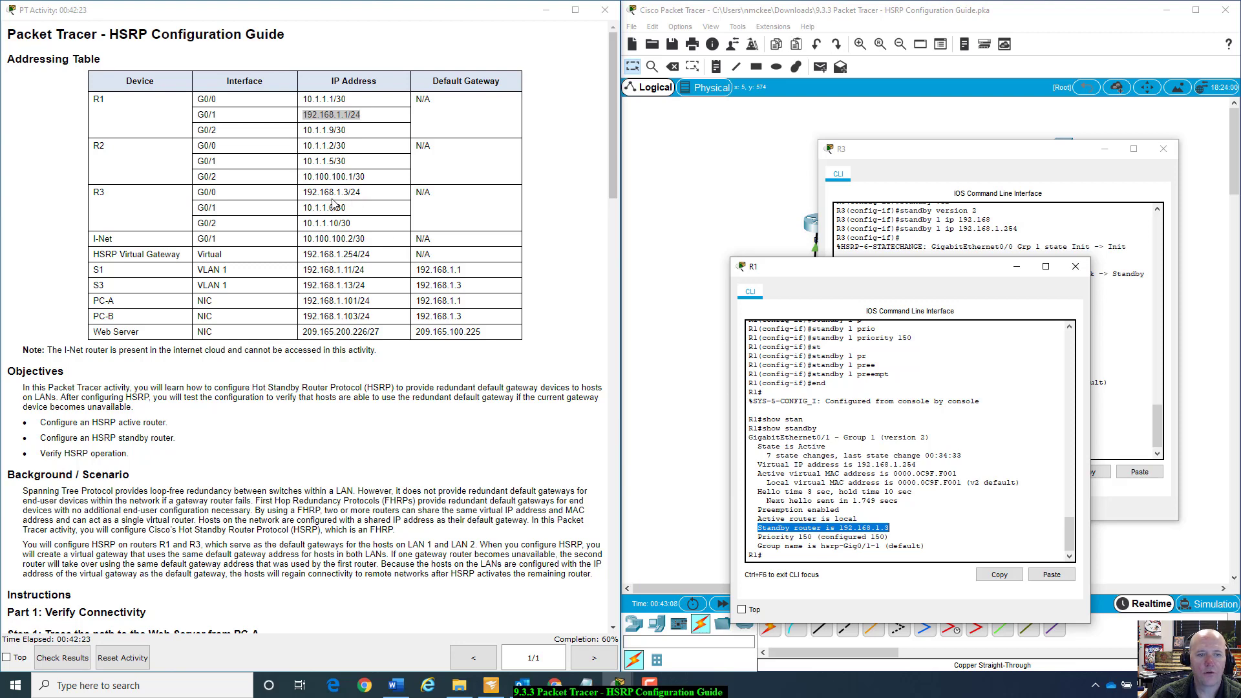
# - Highlight the R1 G0/1 and R3 G0/0 addresses in the addressing table, and reposition the R1 CLI window
pyautogui.click(310, 192)
pyautogui.moveTo(308, 114); pyautogui.dragTo(388, 118)
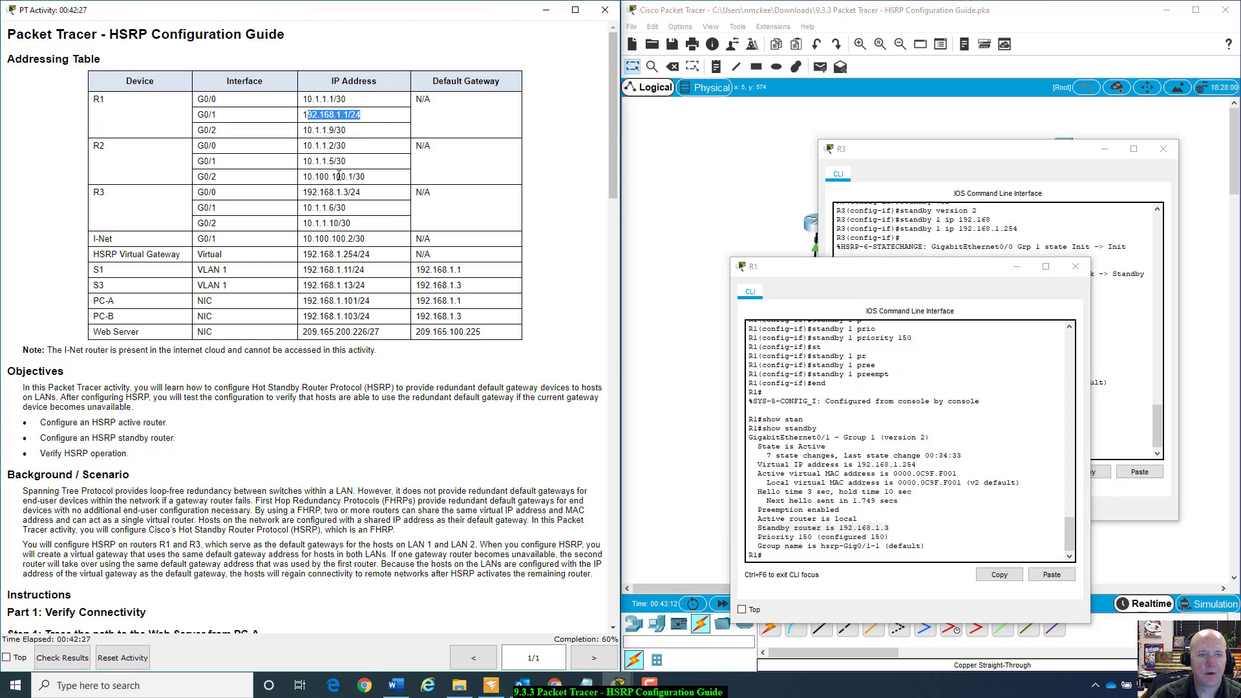
pyautogui.moveTo(364, 193); pyautogui.dragTo(304, 194)
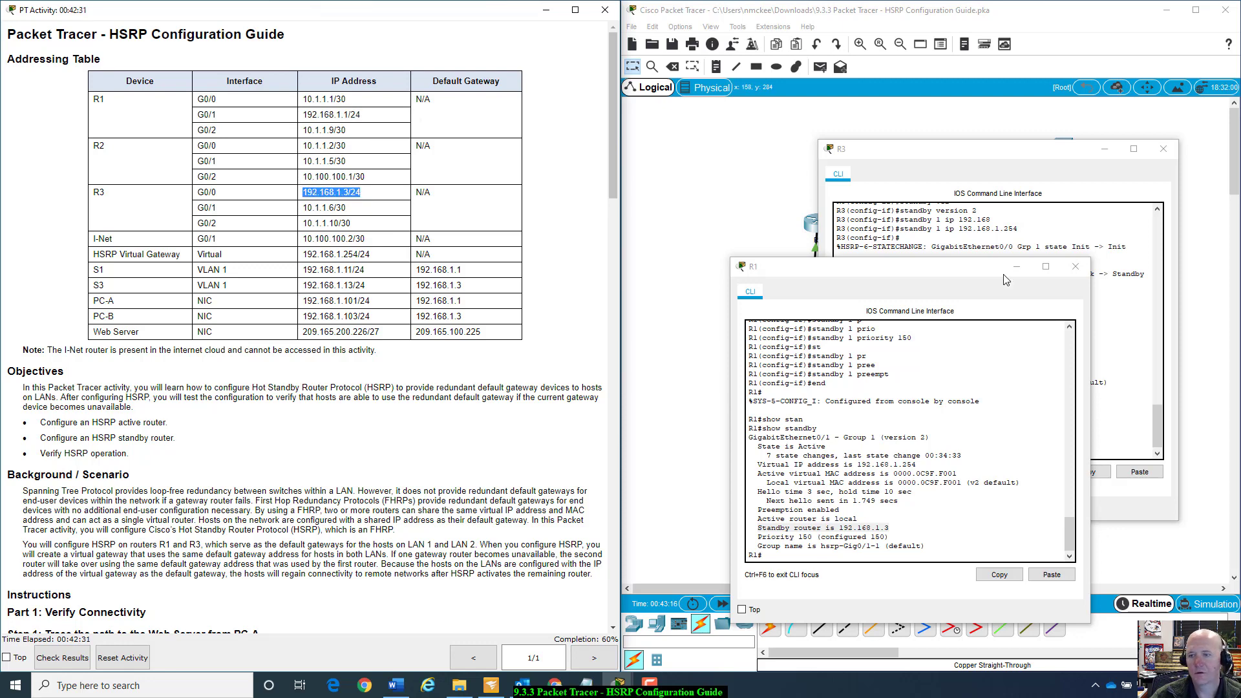
pyautogui.moveTo(974, 274); pyautogui.dragTo(915, 248)
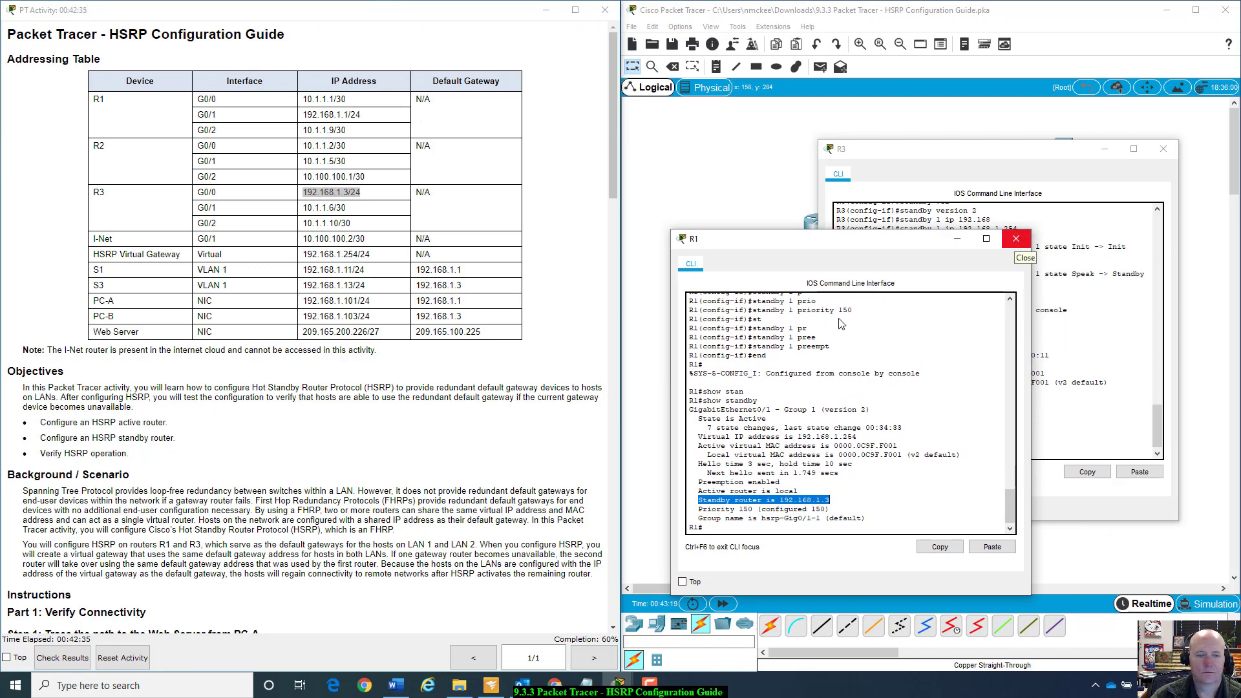
# - Find Part 2 Step 3, Verify HSRP Configuration, in the instructions and highlight the state lines in the sample R3 and R1 outputs
pyautogui.scroll(-10, 298, 488)
pyautogui.scroll(-9, 298, 488)
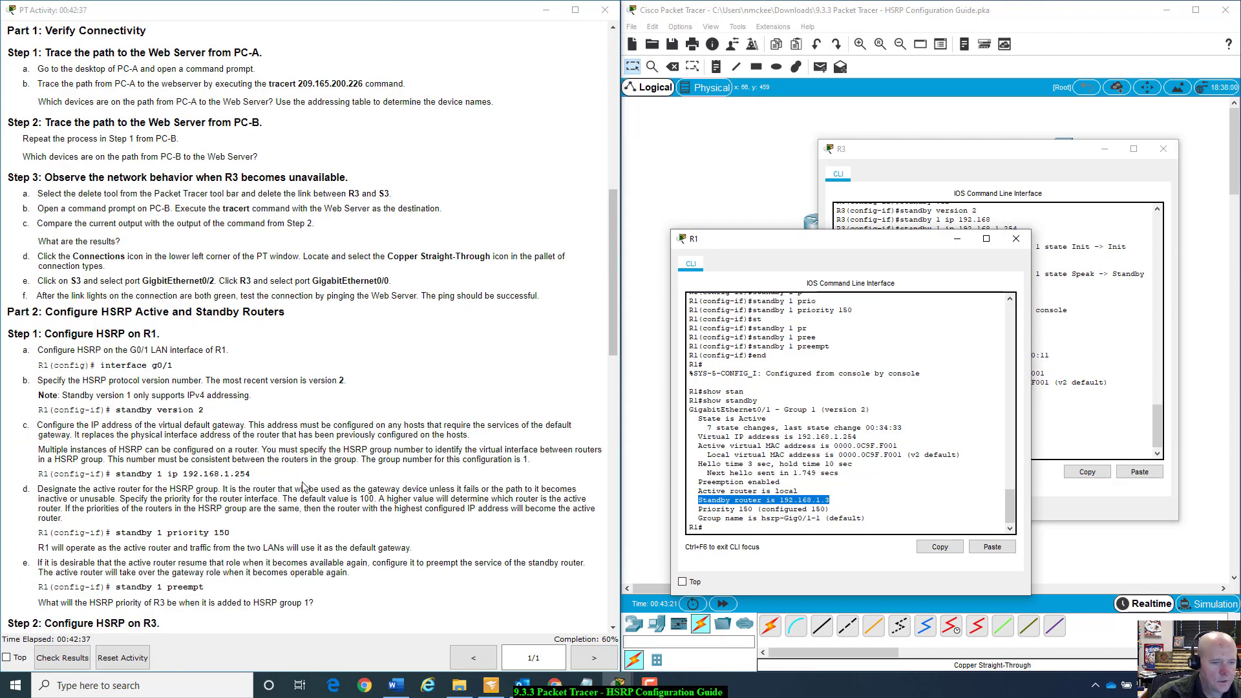
pyautogui.scroll(-6, 304, 488)
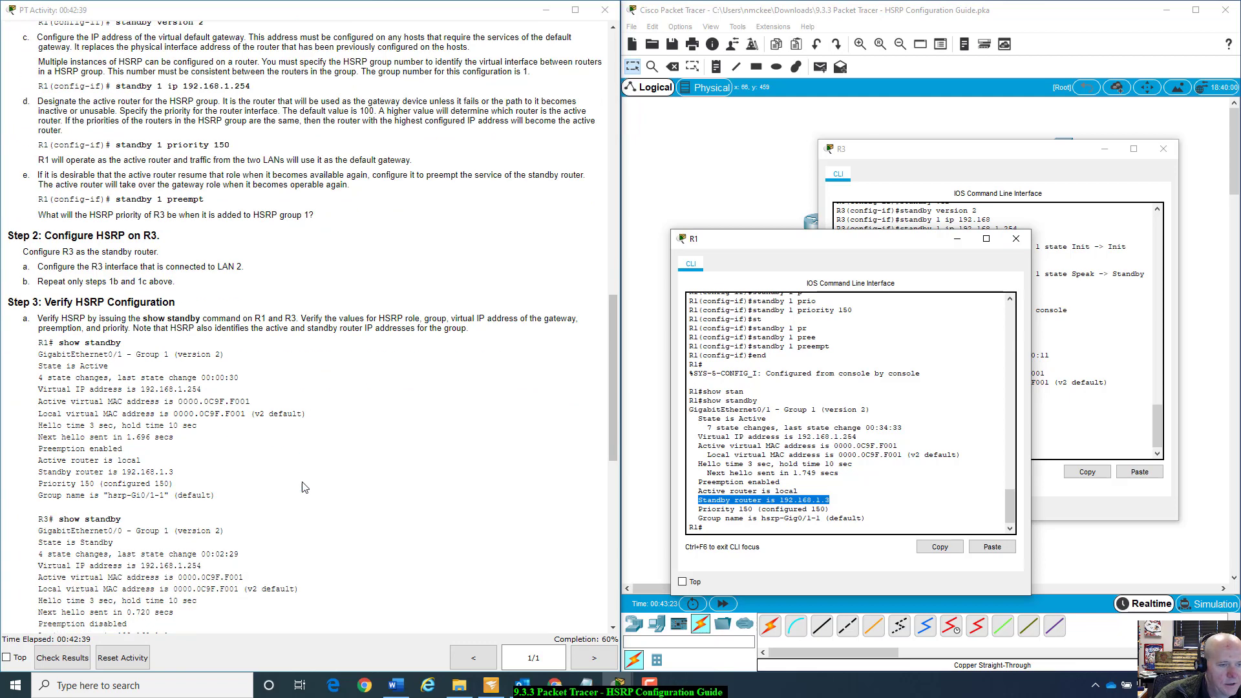
pyautogui.scroll(-3, 305, 488)
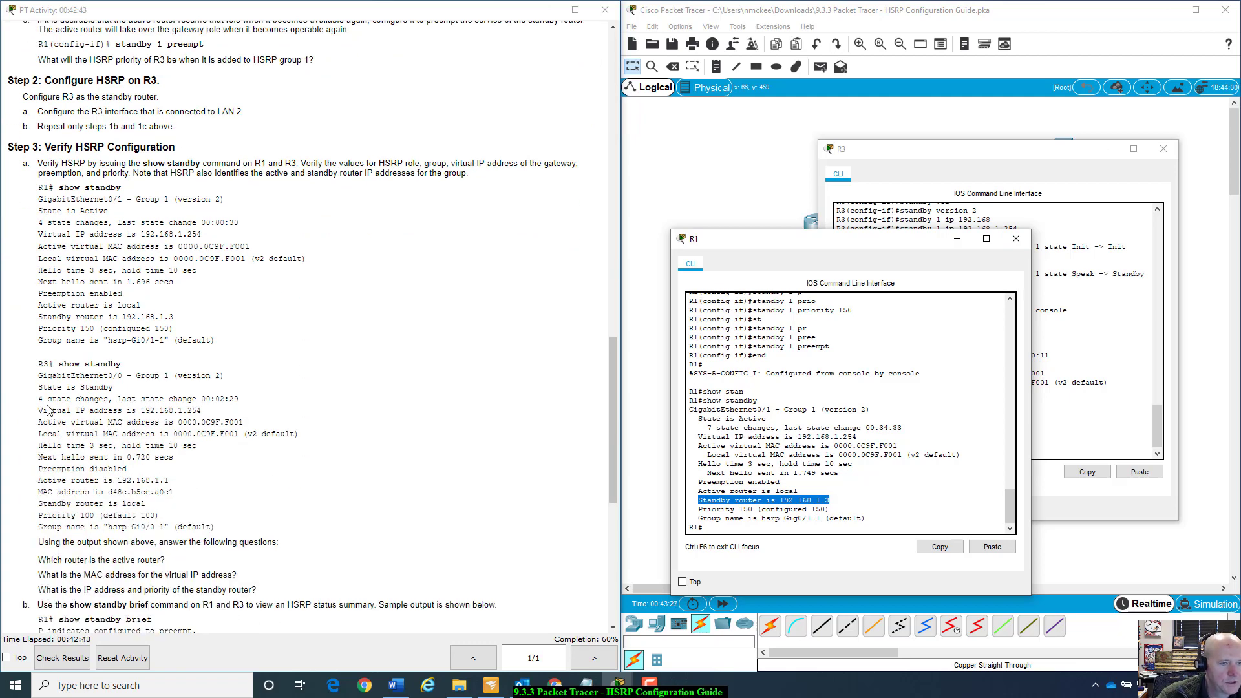
pyautogui.moveTo(38, 388); pyautogui.dragTo(122, 411)
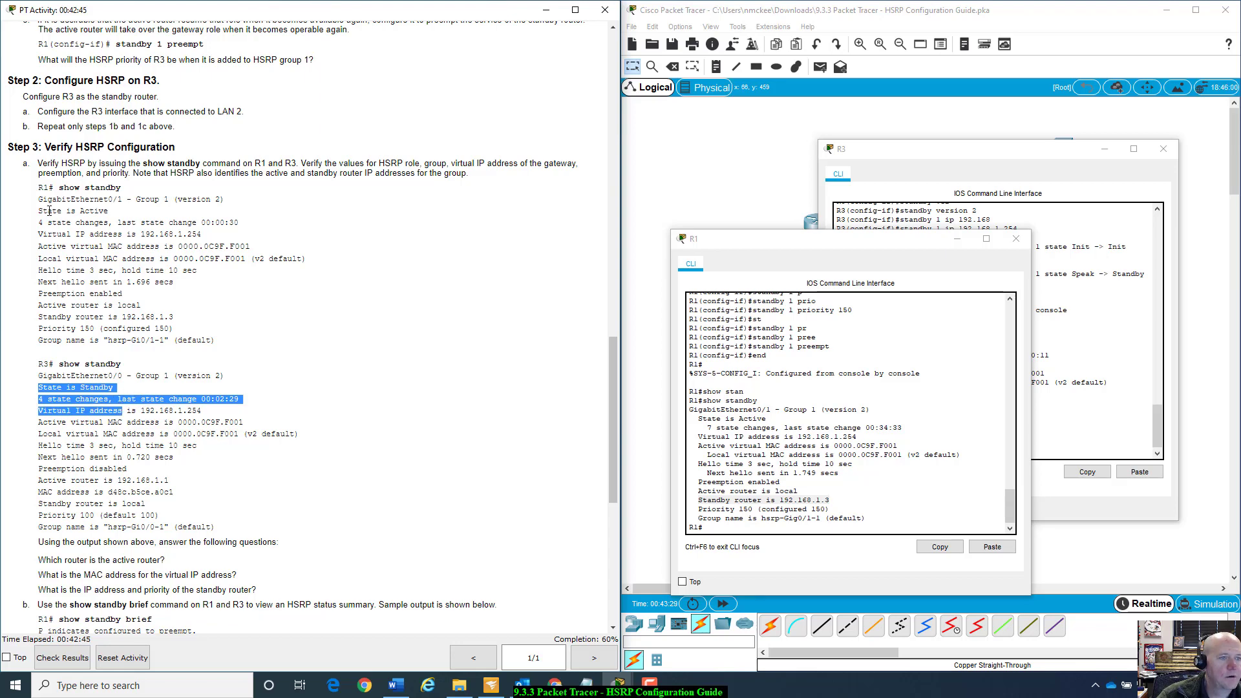
pyautogui.moveTo(44, 210); pyautogui.dragTo(114, 223)
pyautogui.click(119, 341)
# - Read the Step 3 questions about the active router and the MAC address for the virtual IP address
pyautogui.scroll(-3, 119, 341)
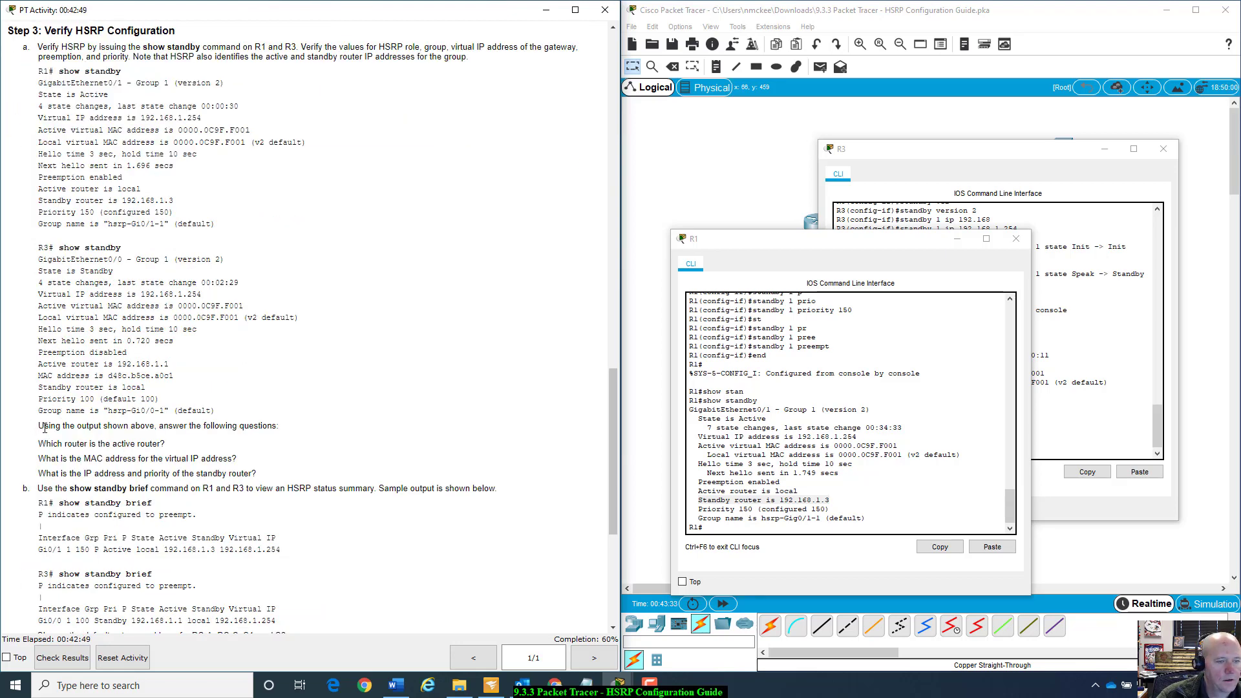
pyautogui.moveTo(45, 428); pyautogui.dragTo(213, 443)
pyautogui.click(55, 445)
pyautogui.moveTo(46, 458); pyautogui.dragTo(258, 463)
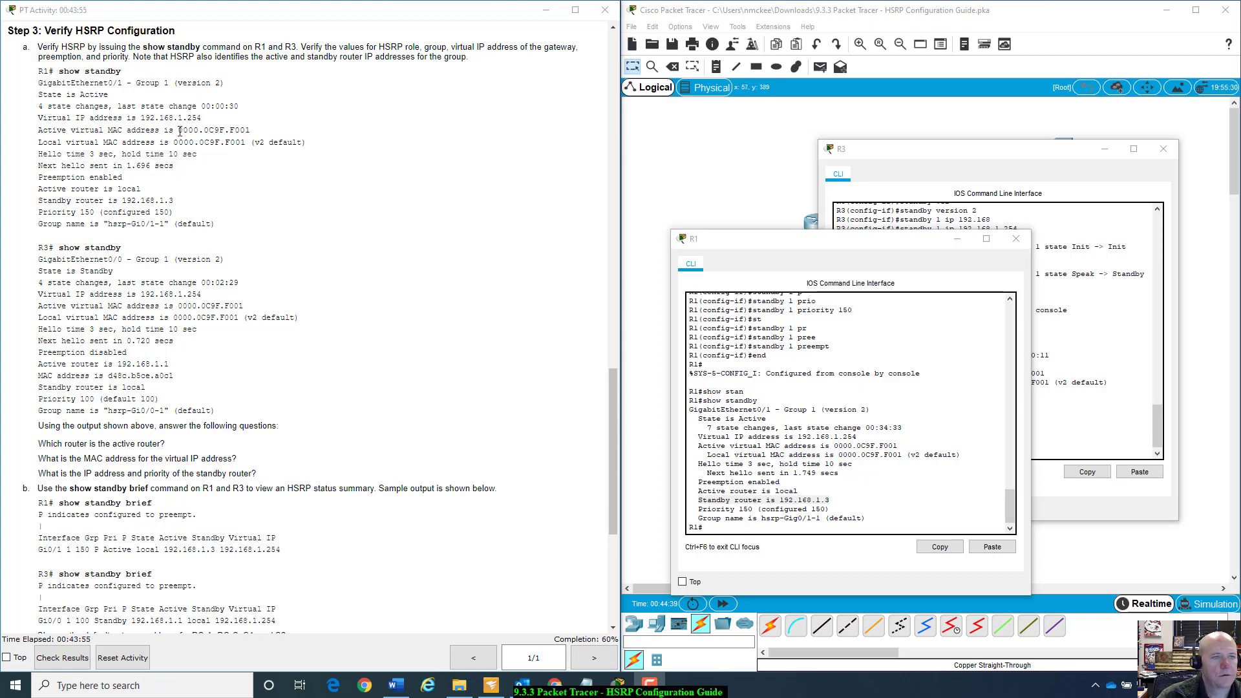
# - Compare the active virtual MAC addresses in the sample R1 and R3 show standby outputs
pyautogui.moveTo(179, 130); pyautogui.dragTo(252, 130)
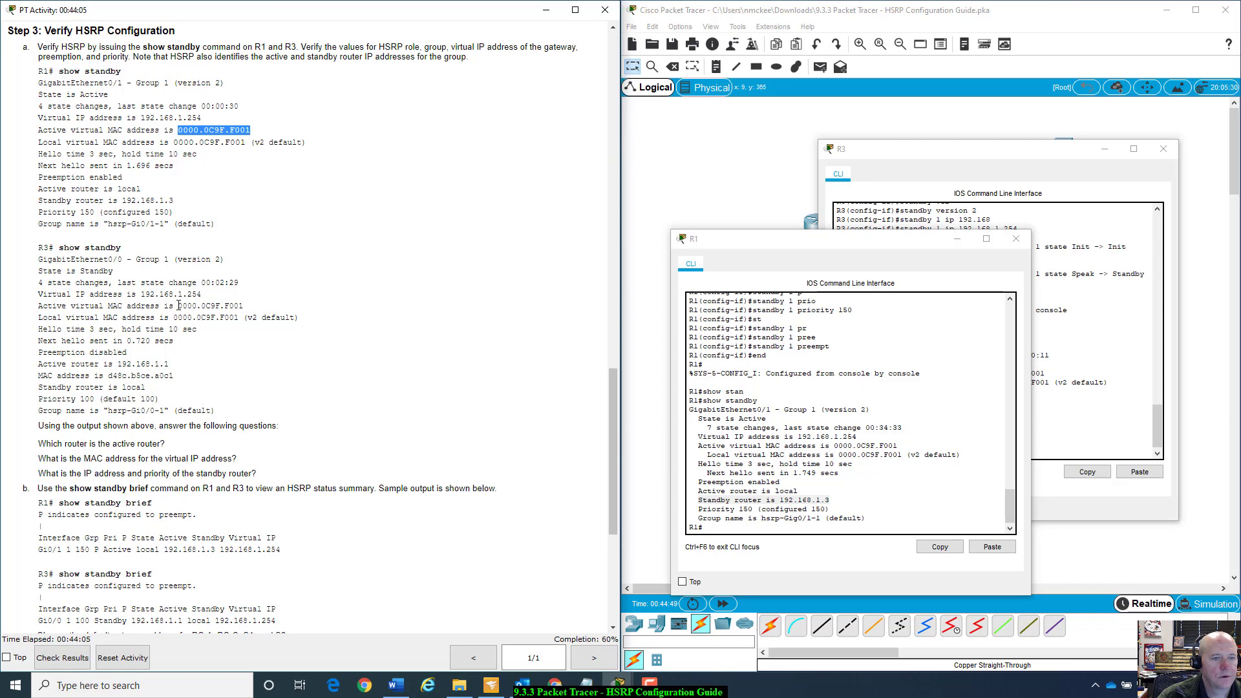
pyautogui.click(179, 306)
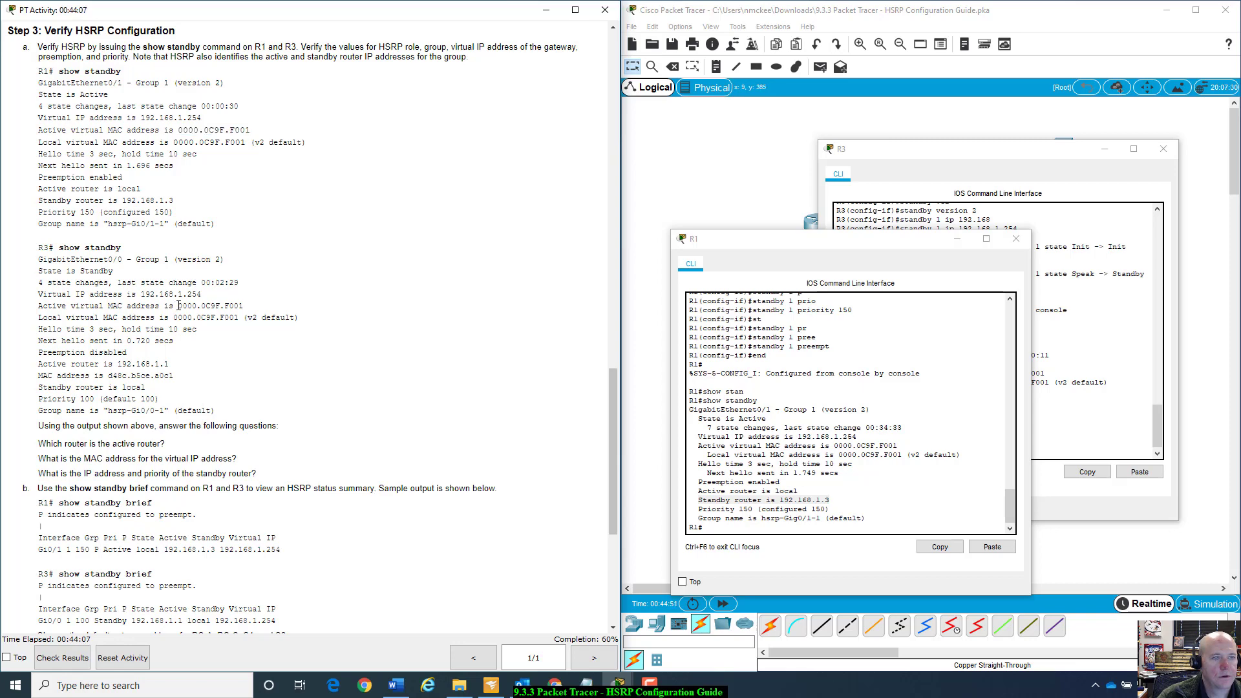
pyautogui.moveTo(180, 306); pyautogui.dragTo(258, 309)
pyautogui.moveTo(183, 130); pyautogui.dragTo(262, 136)
pyautogui.click(278, 281)
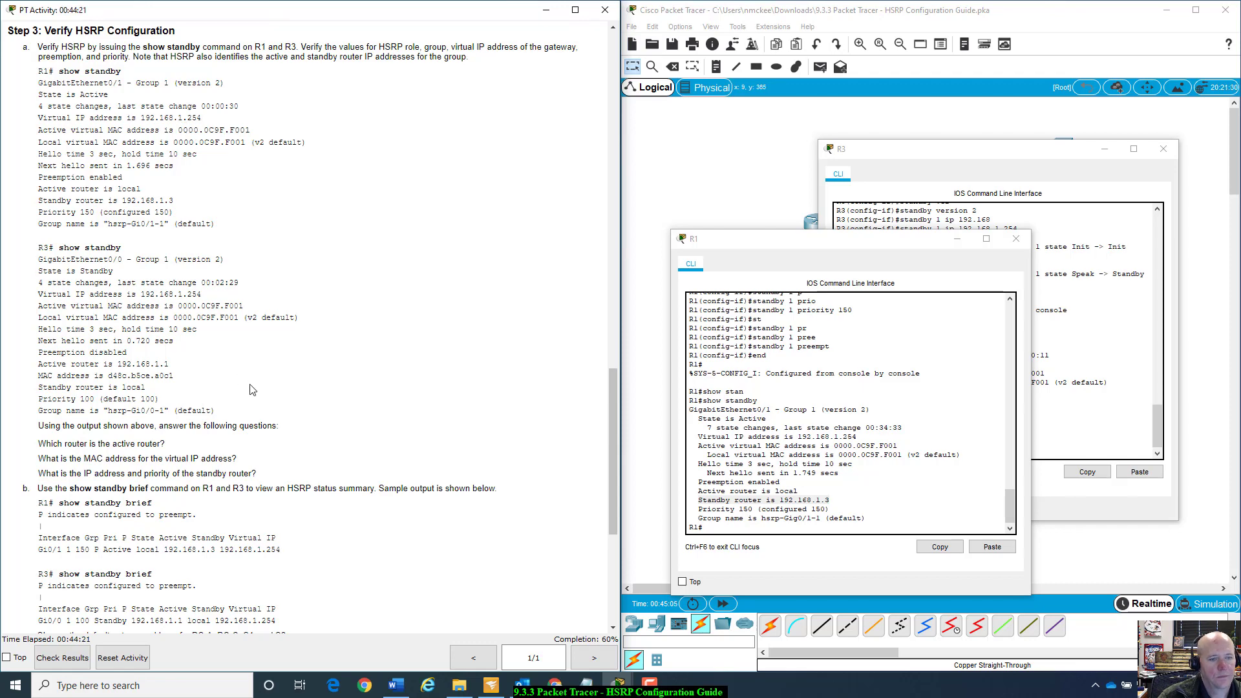
# - Highlight the question about the standby router's IP address and priority, and read the show standby brief instruction in step b
pyautogui.scroll(-1, 252, 390)
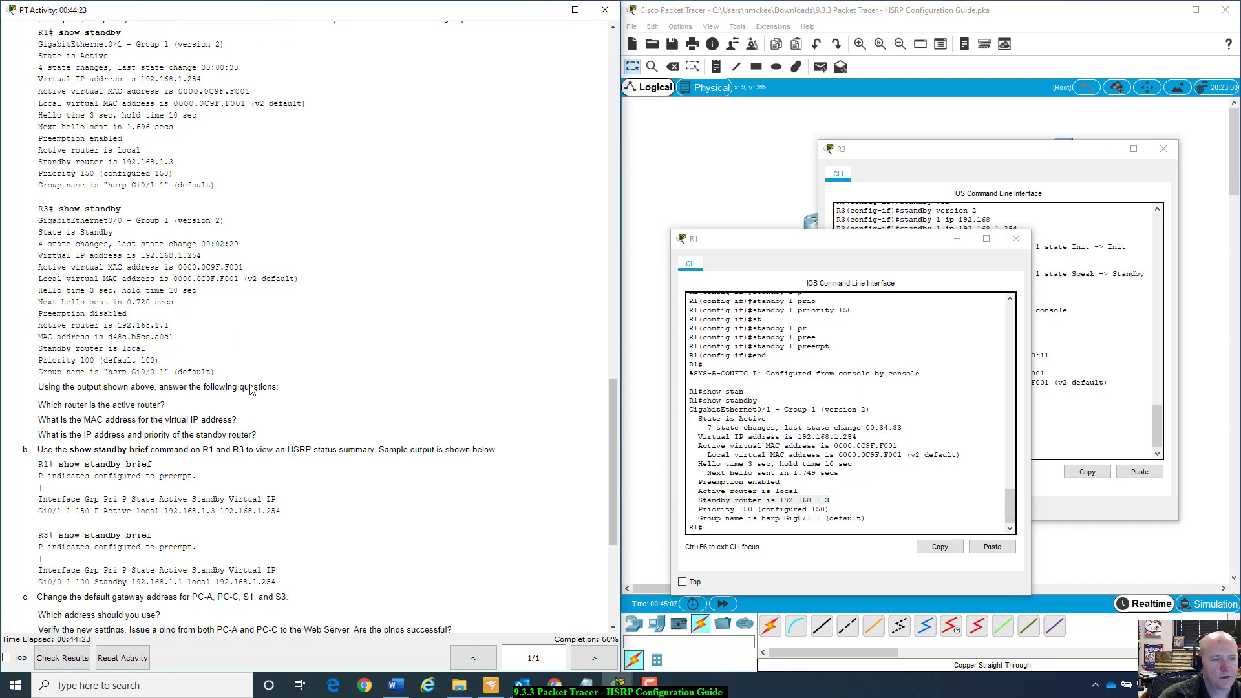
pyautogui.scroll(-4, 252, 389)
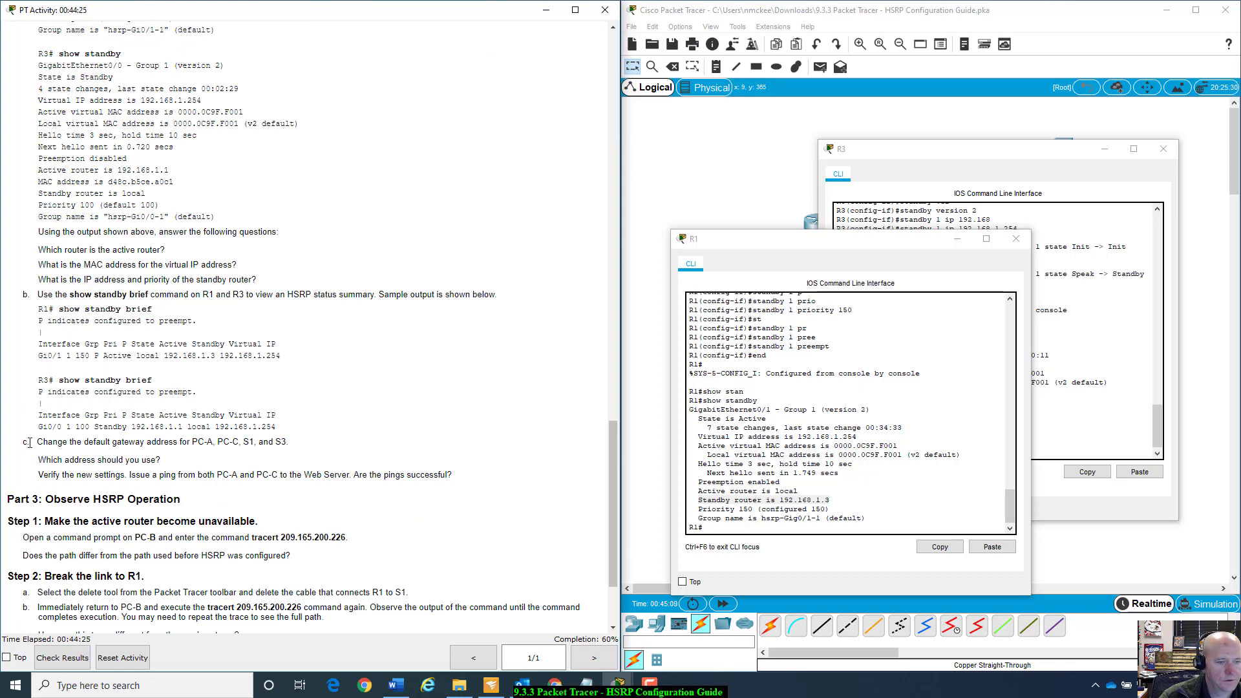
pyautogui.scroll(2, 49, 474)
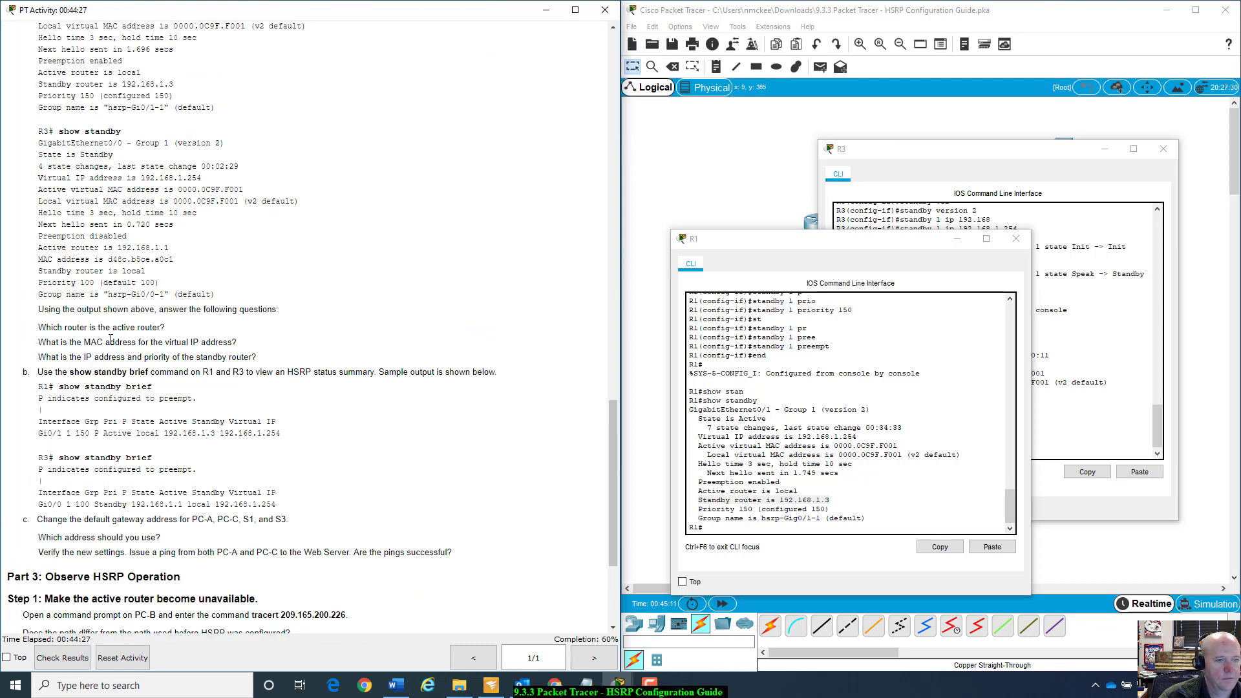
pyautogui.moveTo(38, 357); pyautogui.dragTo(260, 359)
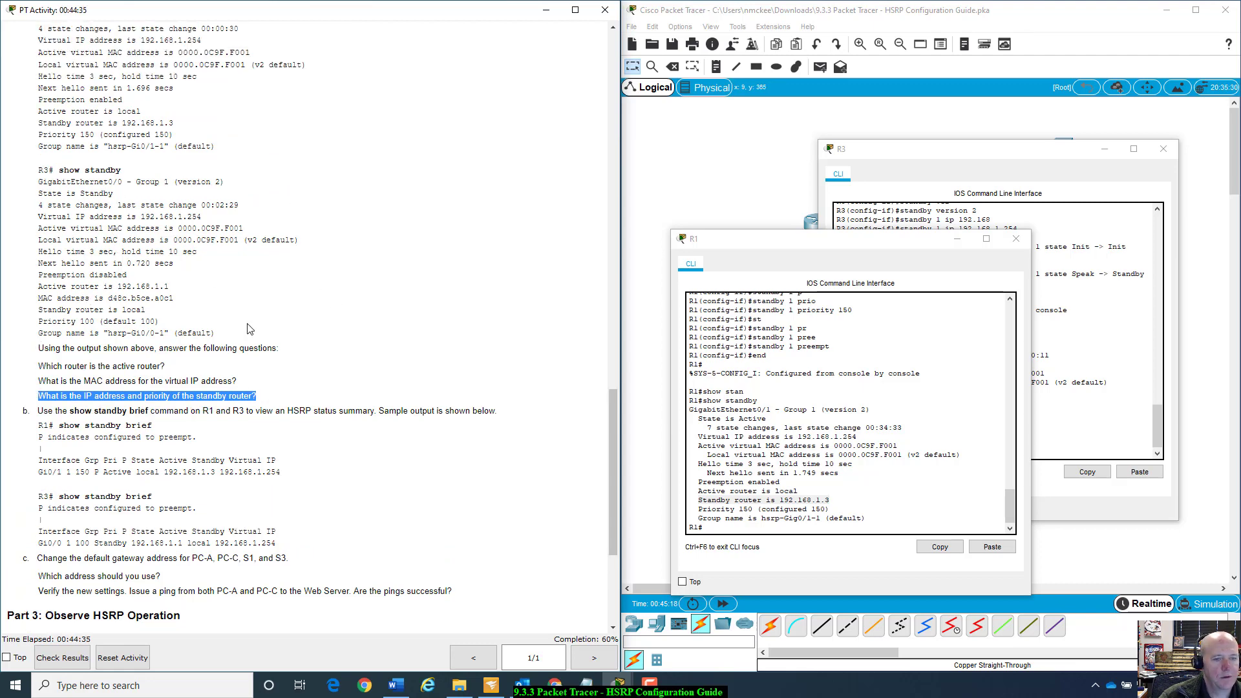
pyautogui.scroll(-2, 291, 347)
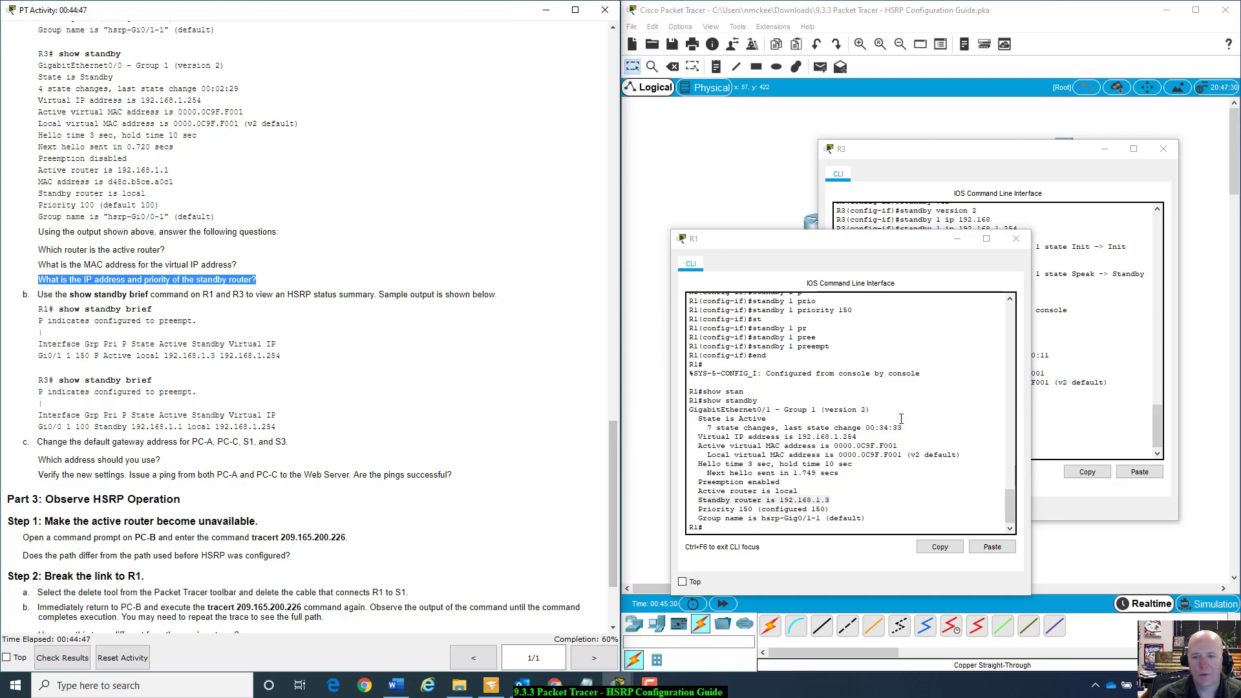
# - Run show standby brief in R1's CLI
pyautogui.click(744, 523)
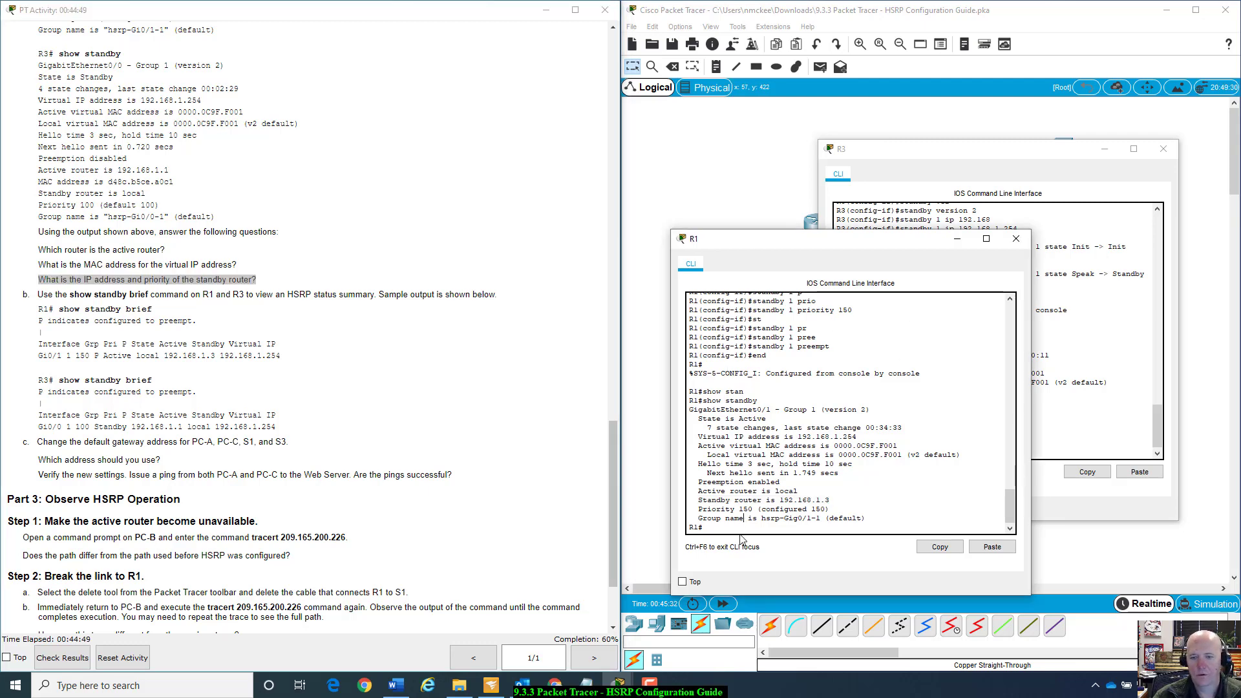
pyautogui.write('show s')
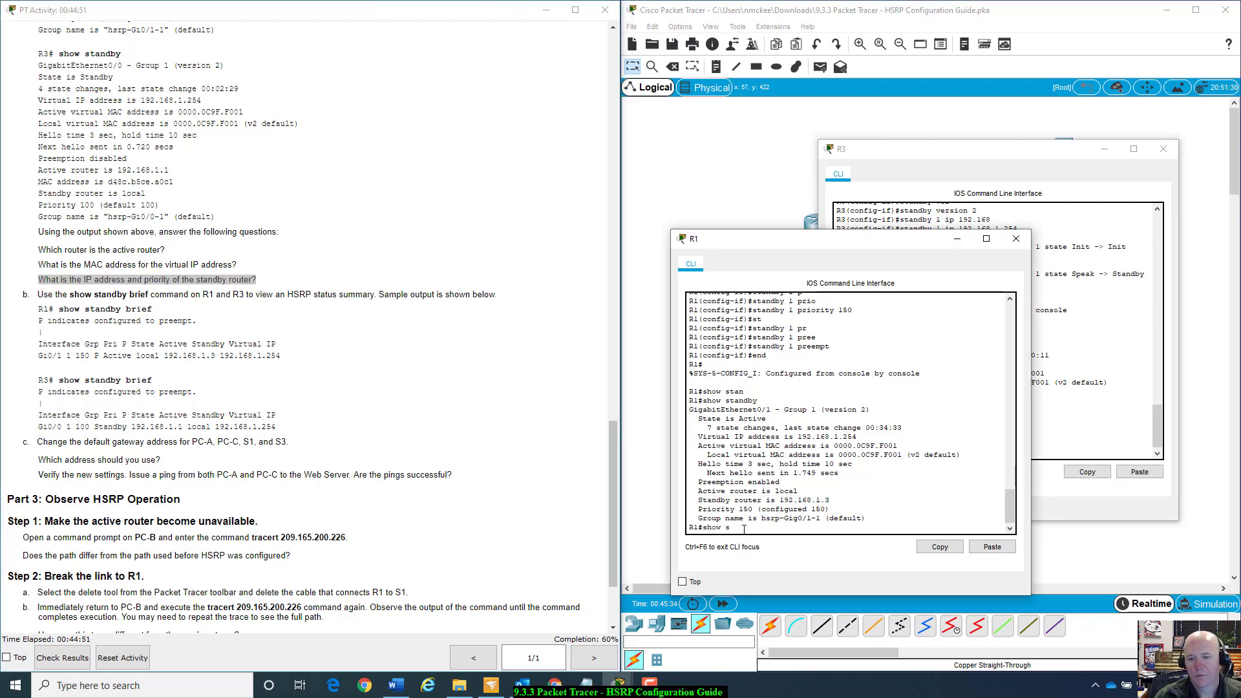
pyautogui.write('tandby')
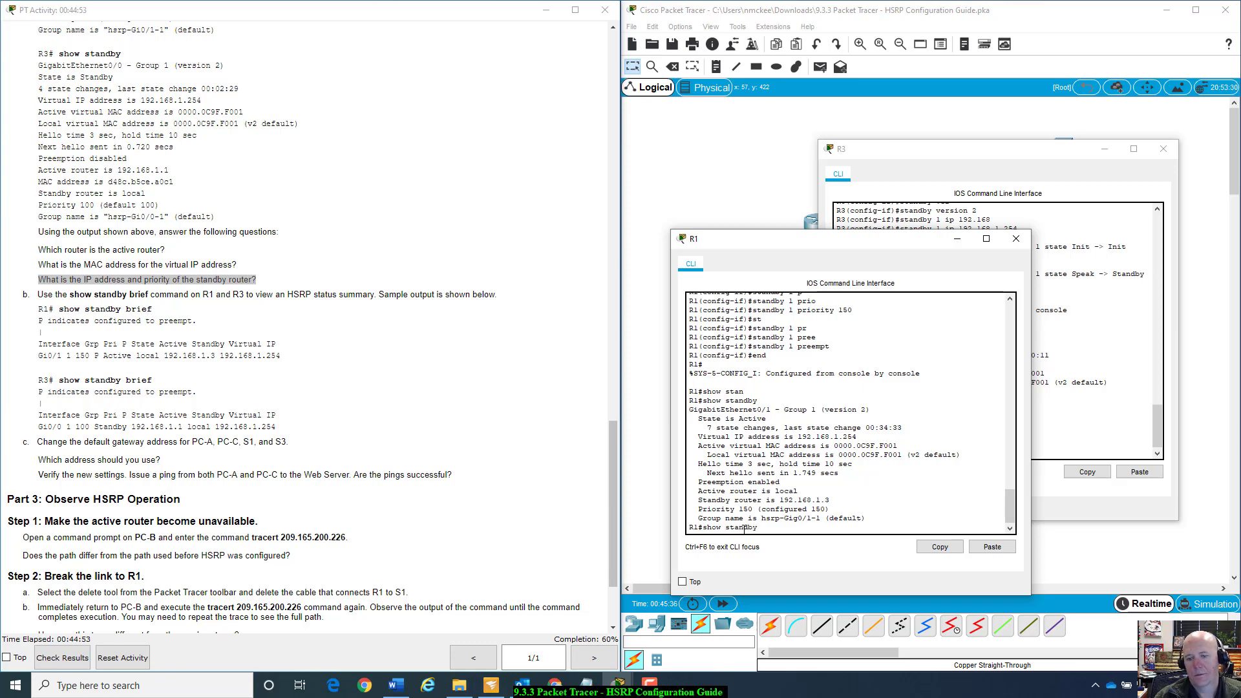
pyautogui.write(' brief')
pyautogui.press('Return')
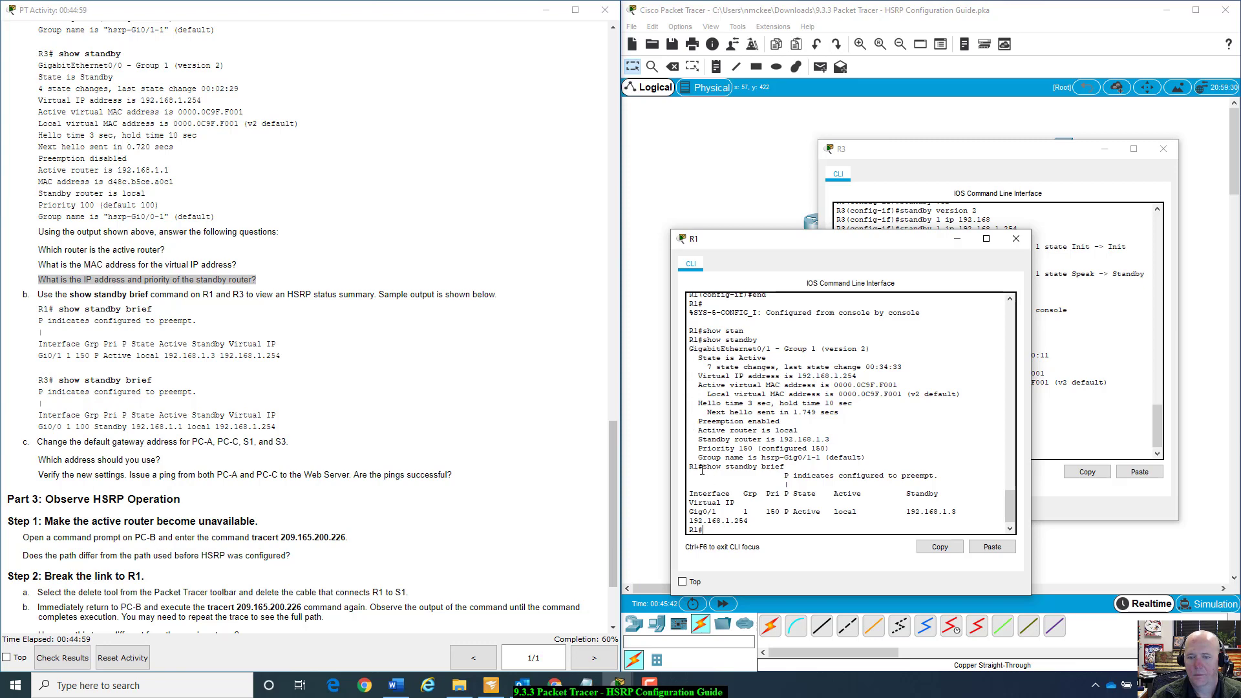
# - Examine R1's brief HSRP output, highlighting the preempt legend, the standby address, and the Gig0/1 group, priority and state values
pyautogui.moveTo(693, 466); pyautogui.dragTo(946, 473)
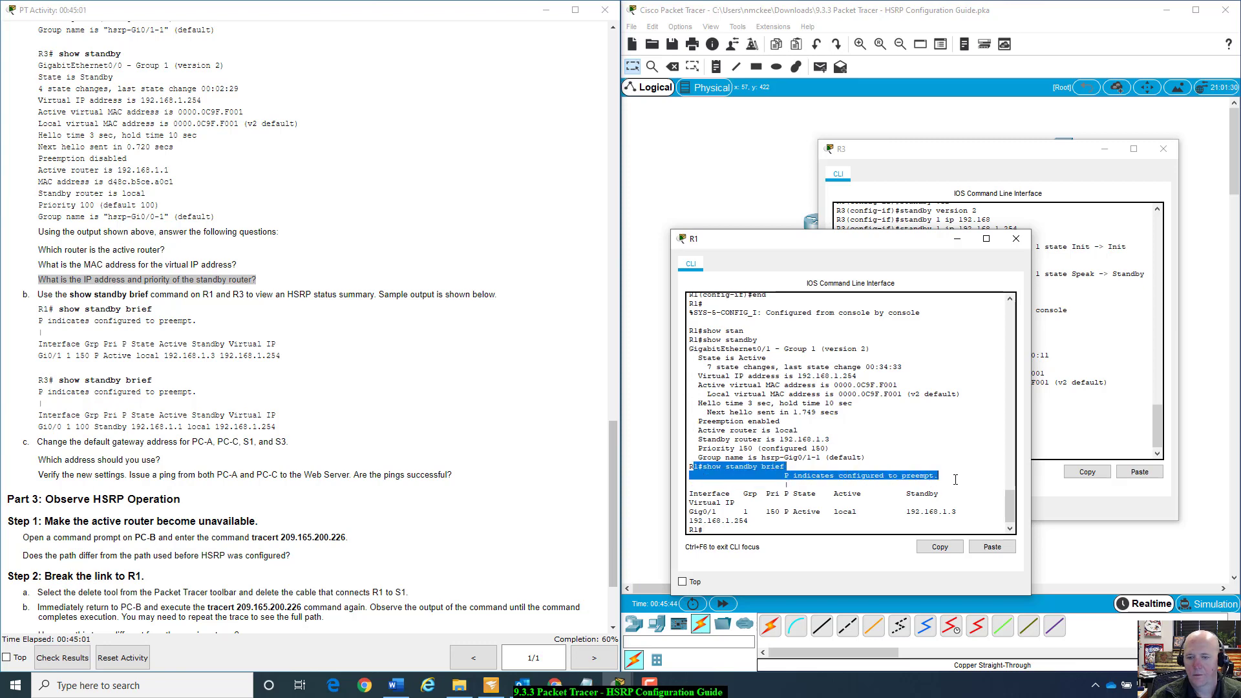
pyautogui.click(830, 467)
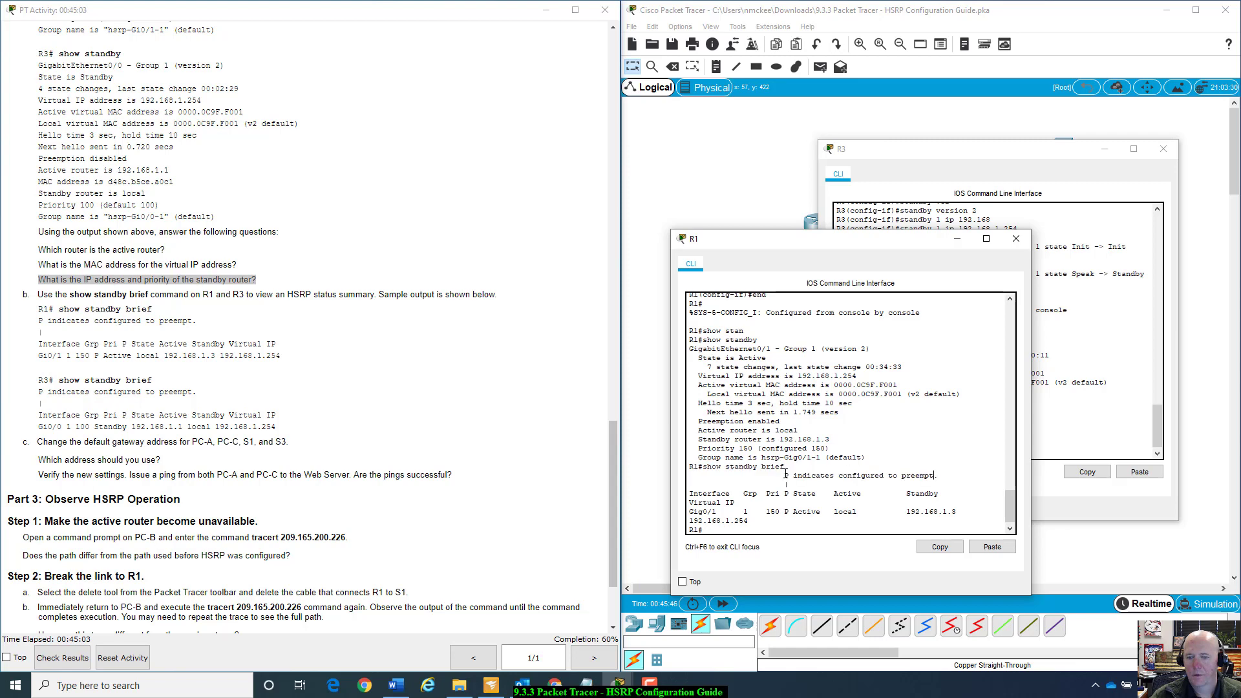
pyautogui.moveTo(786, 475); pyautogui.dragTo(937, 477)
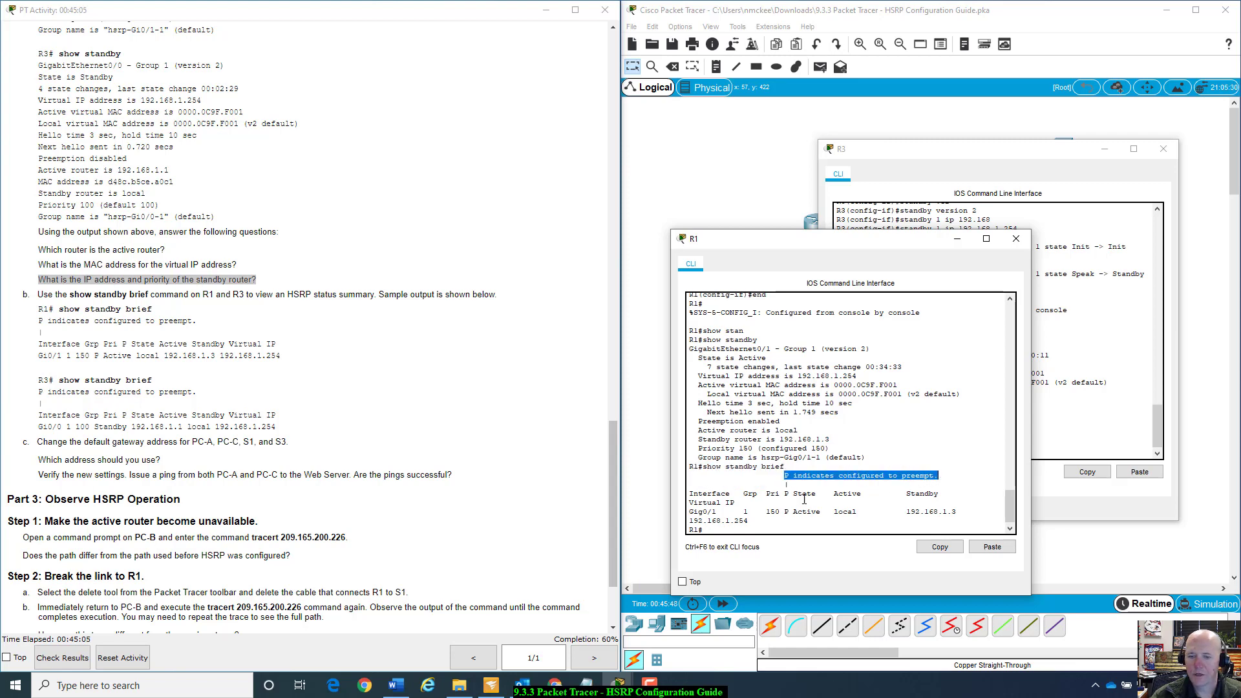
pyautogui.moveTo(786, 493); pyautogui.dragTo(941, 512)
pyautogui.click(794, 519)
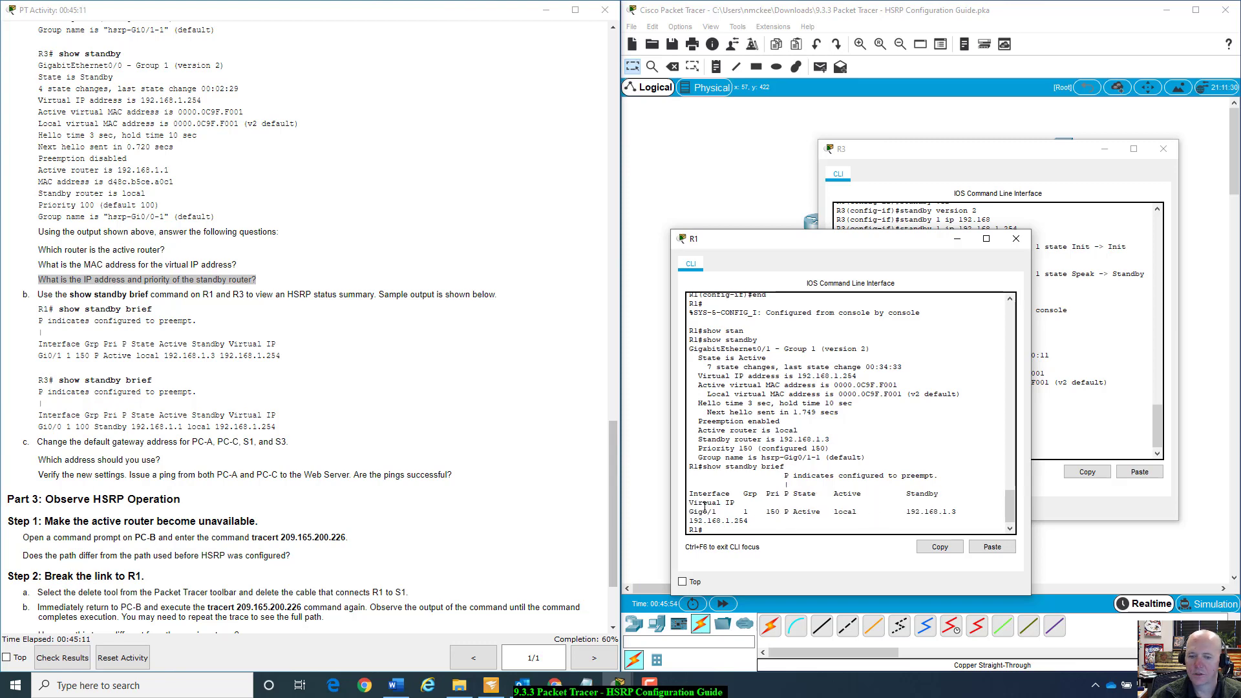
pyautogui.moveTo(694, 511); pyautogui.dragTo(909, 508)
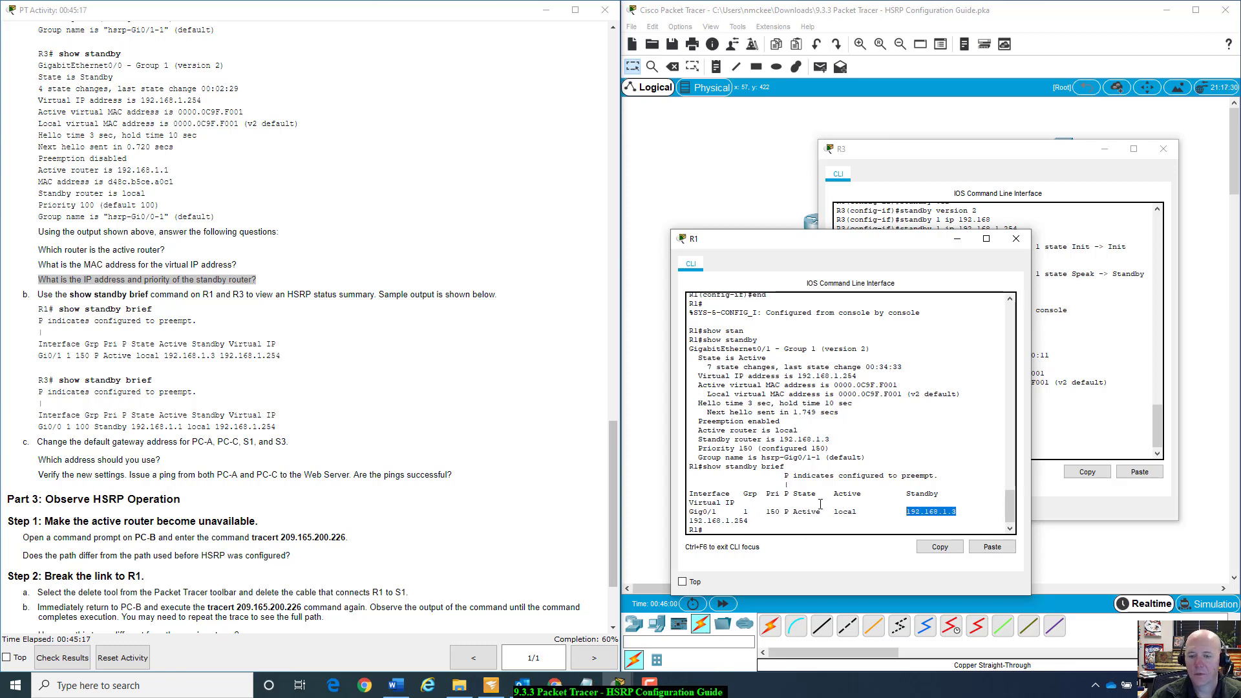
pyautogui.moveTo(825, 511); pyautogui.dragTo(695, 514)
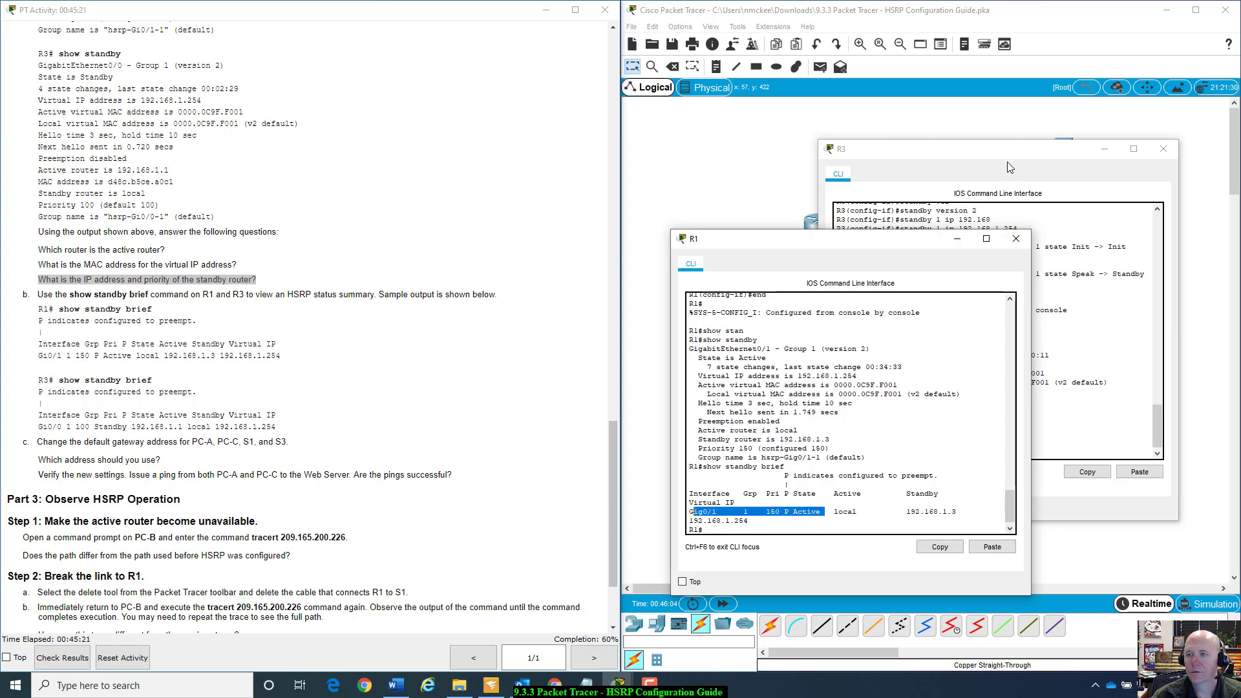
# - Move the R3 CLI window clear of R1's and run show standby brief on R3
pyautogui.moveTo(1008, 155); pyautogui.dragTo(1066, 109)
pyautogui.click(977, 408)
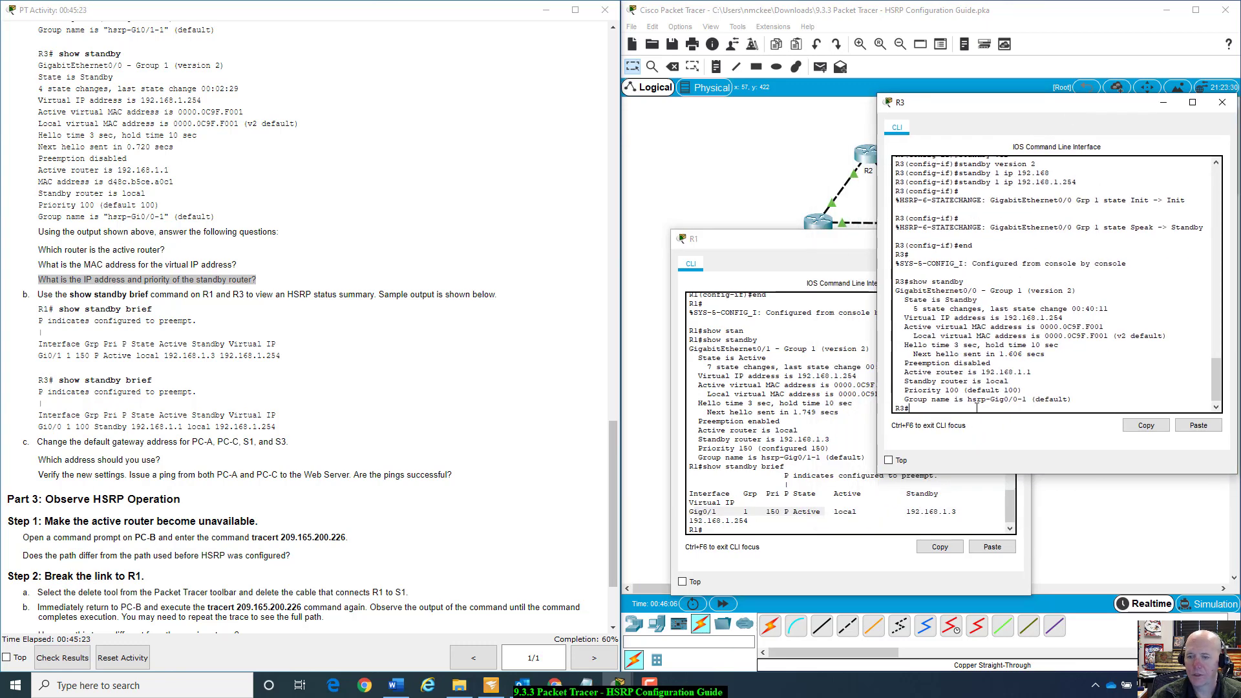
pyautogui.write('show ')
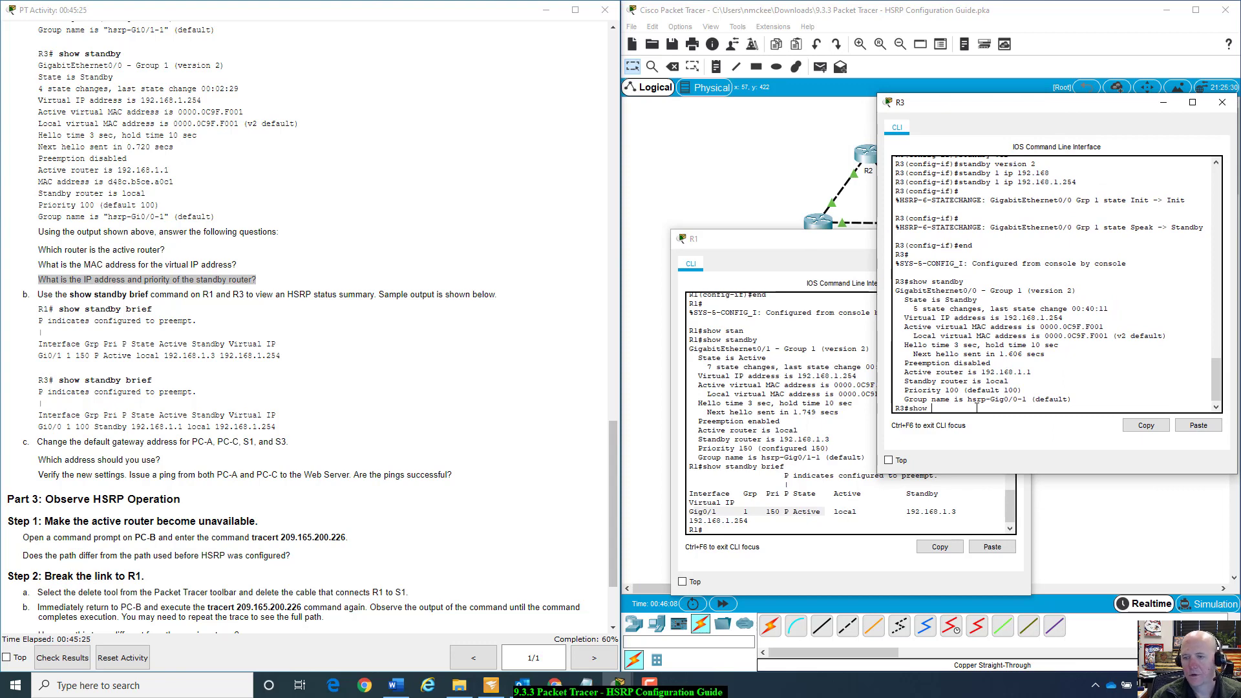
pyautogui.write('sta')
pyautogui.press('Tab')
pyautogui.write('n')
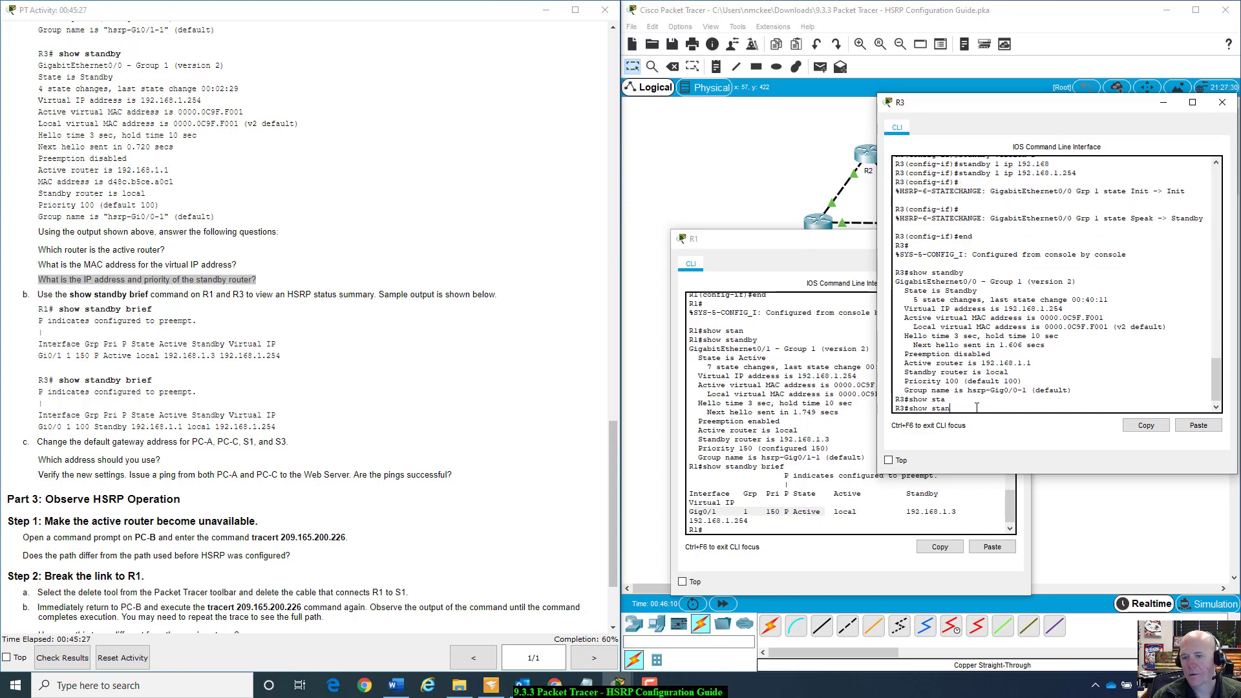
pyautogui.write('by')
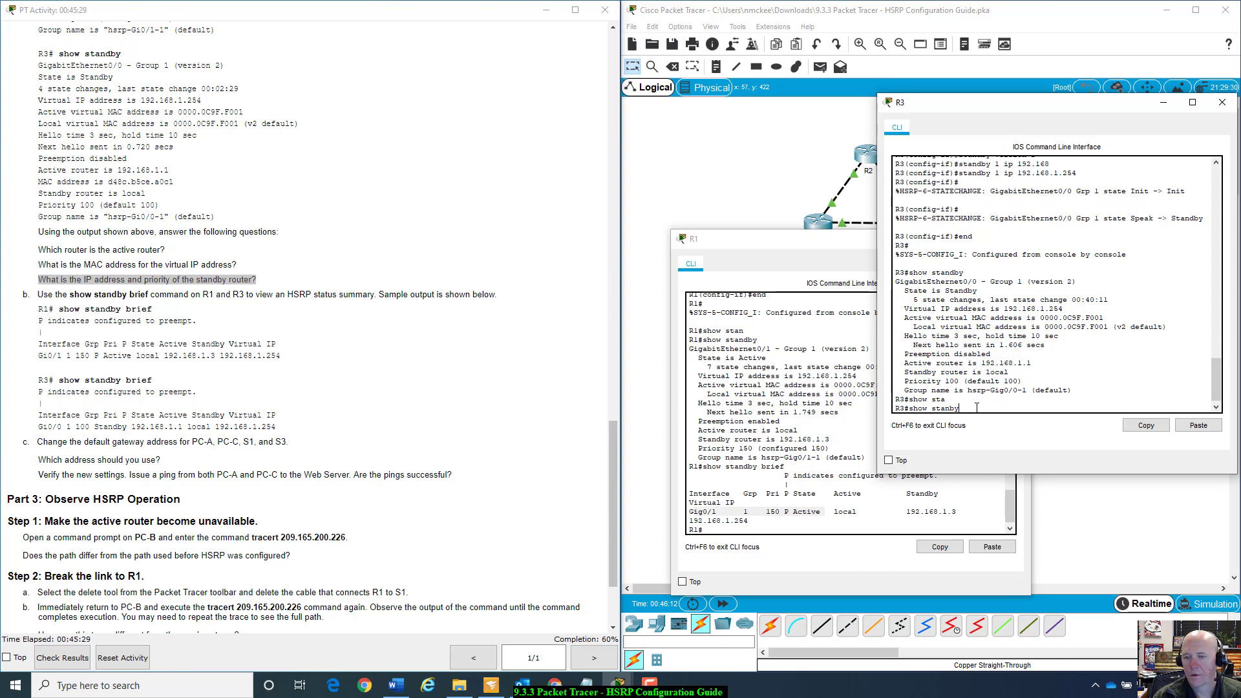
pyautogui.press('BackSpace')
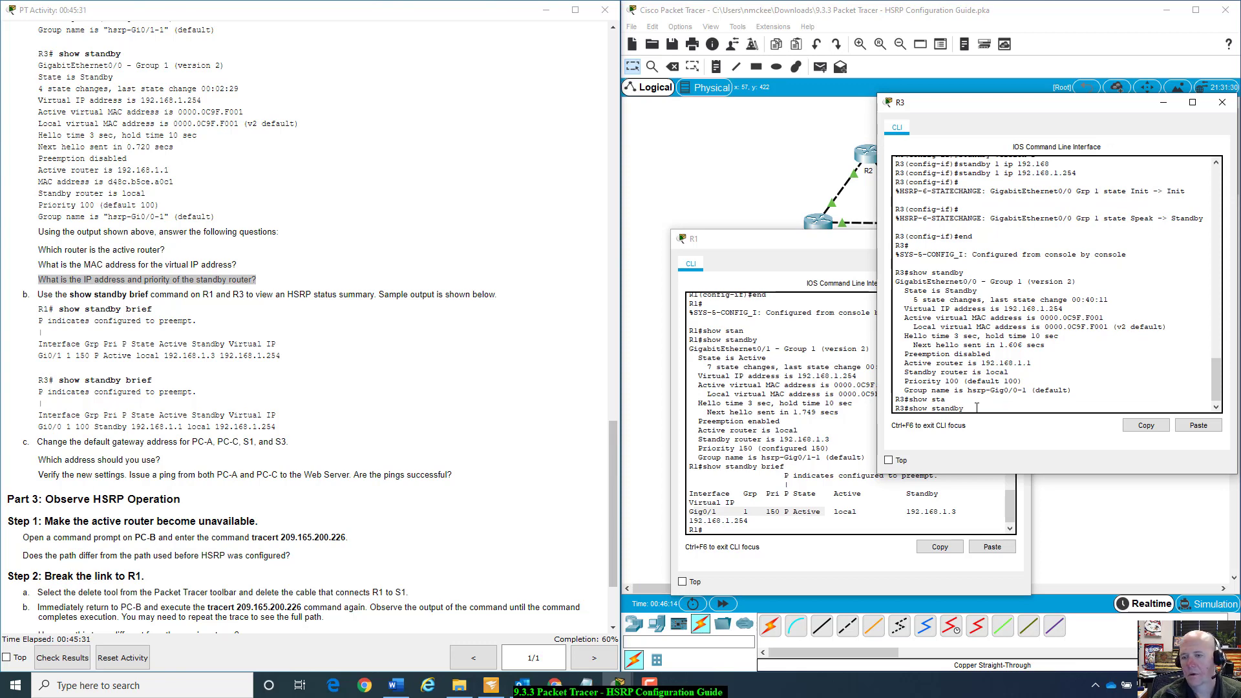
pyautogui.write('by b')
pyautogui.press('Tab')
pyautogui.press('Return')
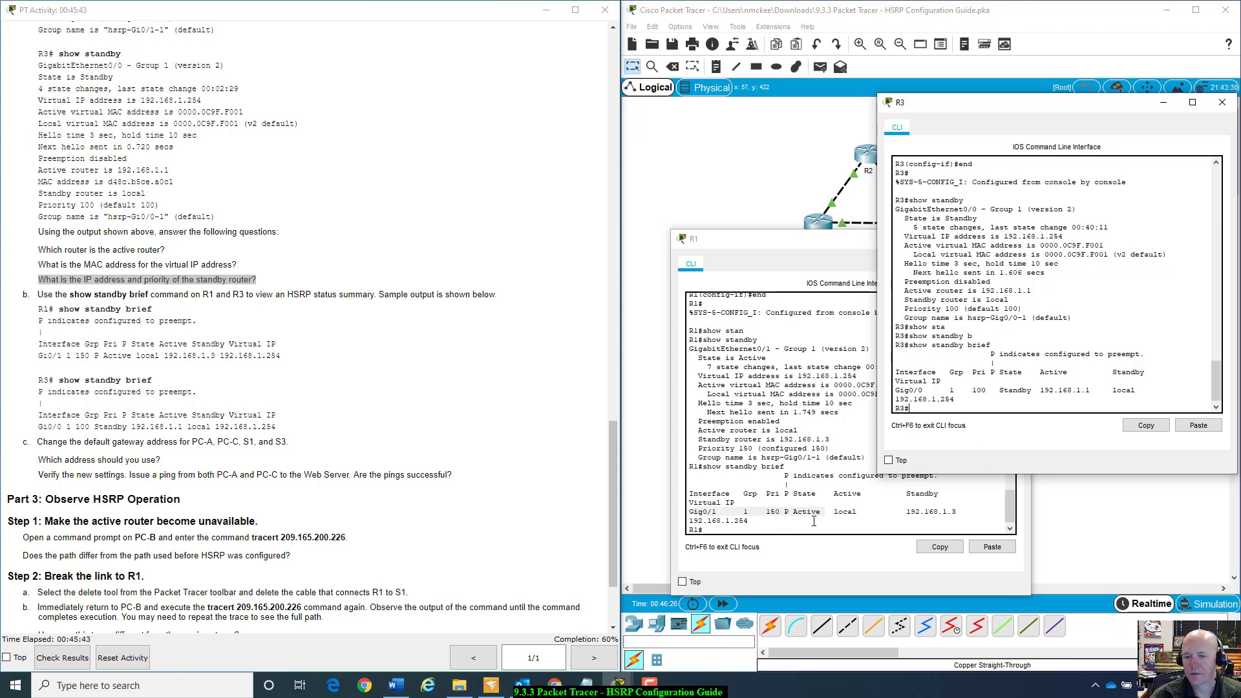
# - Compare the brief HSRP summaries by highlighting R1's active router entry and R3's Gig0/0 interface, priority and state values
pyautogui.doubleClick(839, 514)
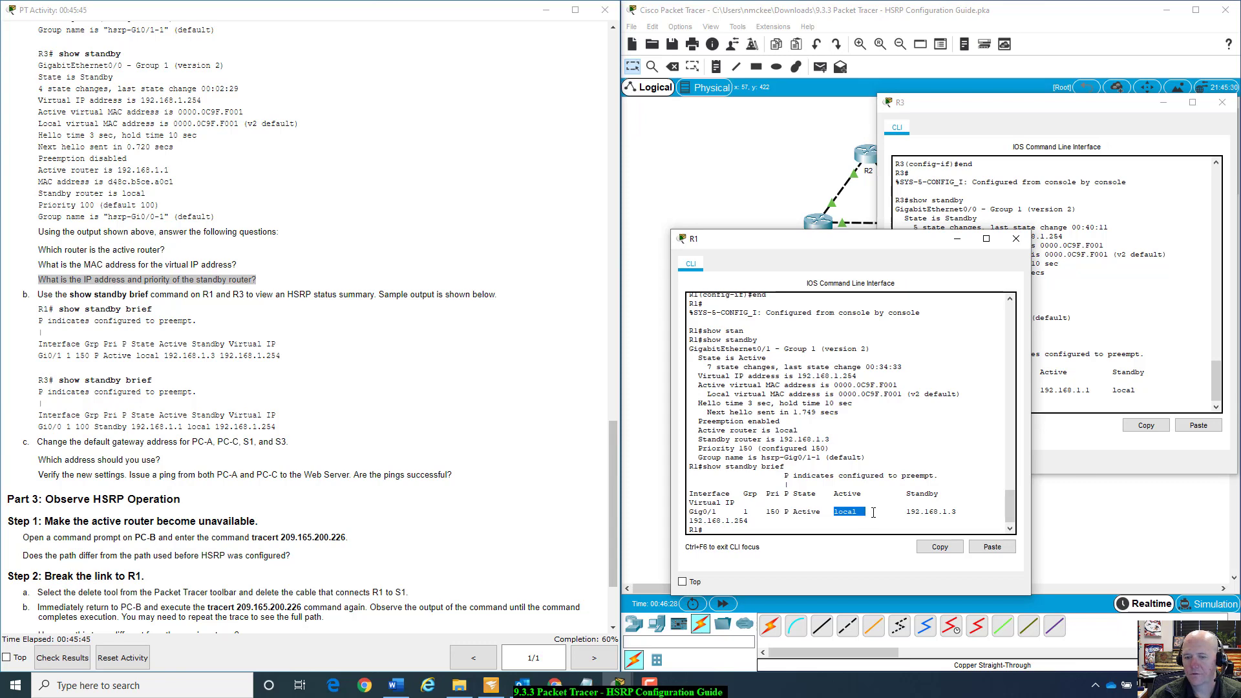
pyautogui.click(1063, 380)
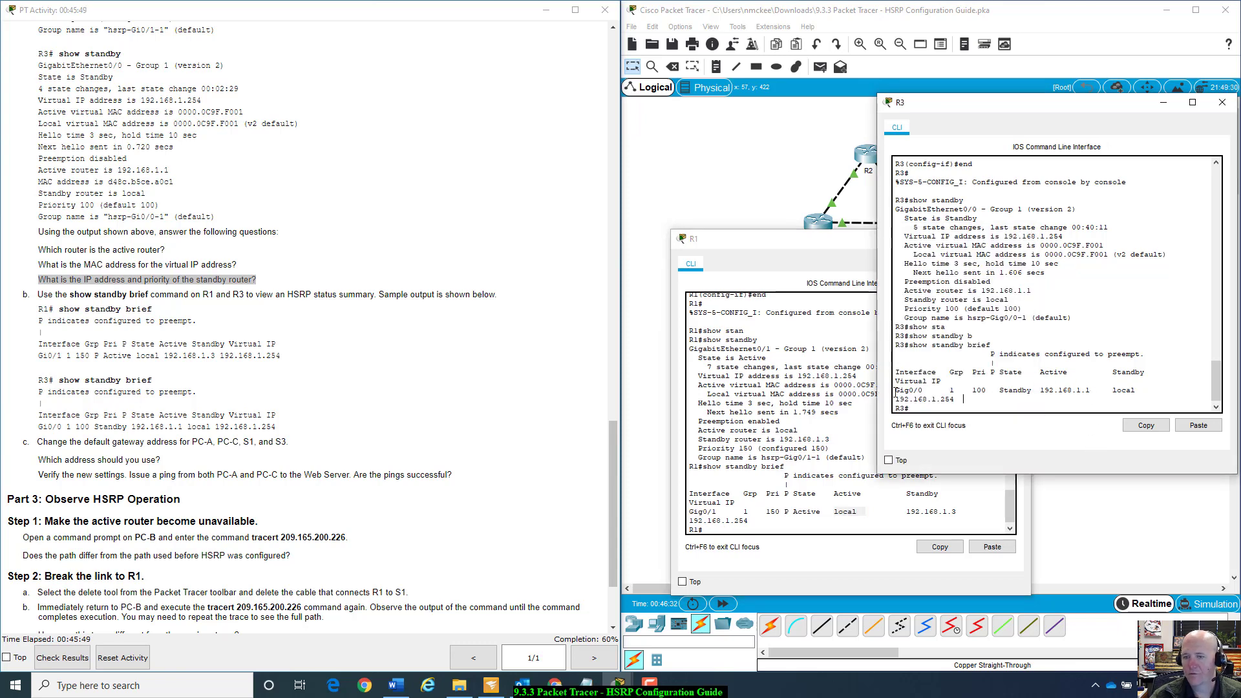
pyautogui.moveTo(896, 391); pyautogui.dragTo(924, 391)
pyautogui.moveTo(1035, 391); pyautogui.dragTo(896, 391)
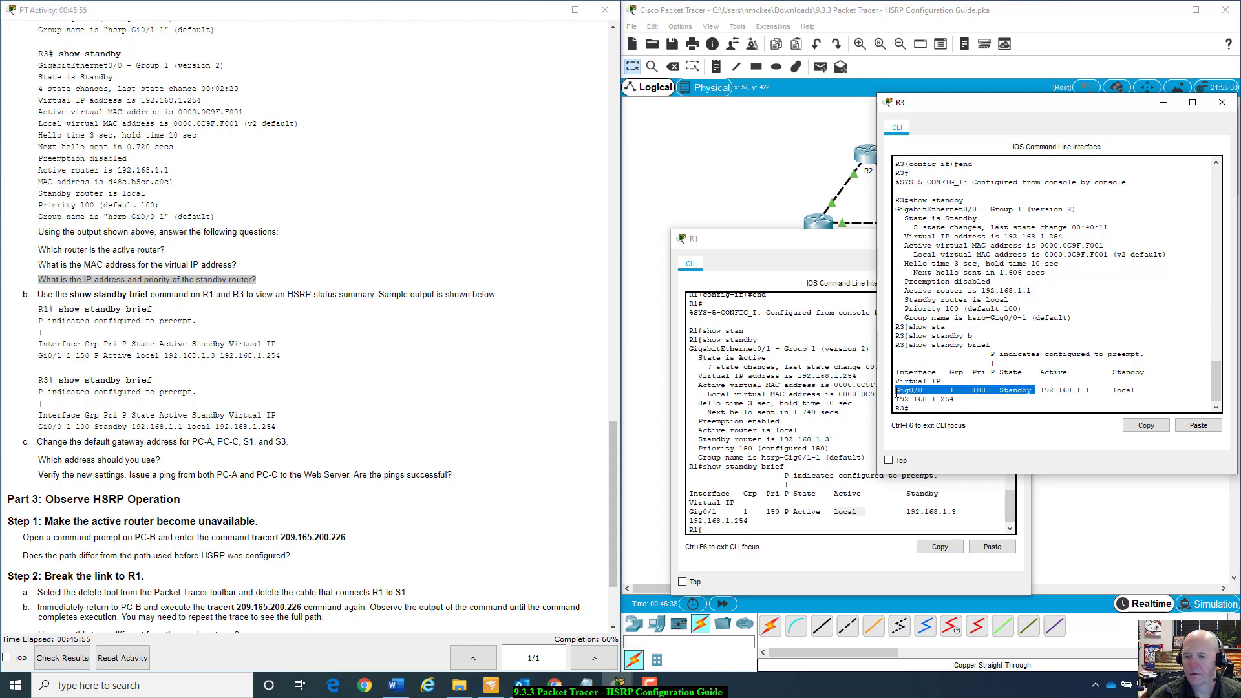
pyautogui.click(970, 390)
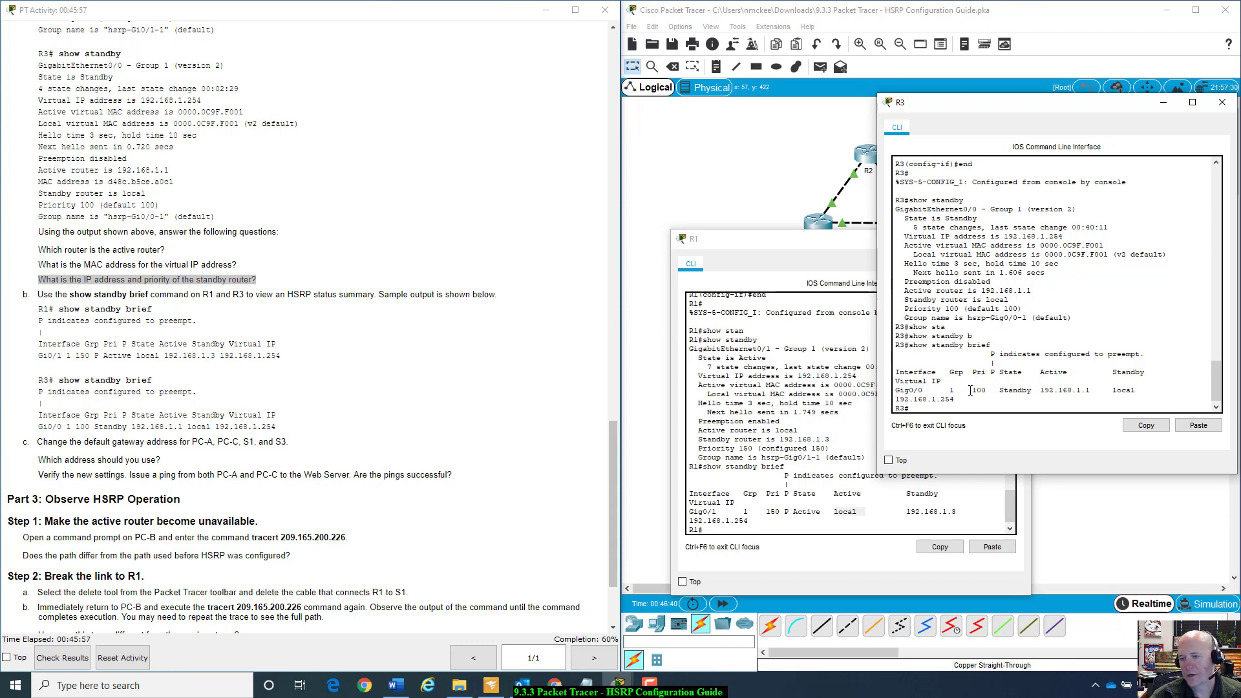
pyautogui.moveTo(970, 391); pyautogui.dragTo(986, 388)
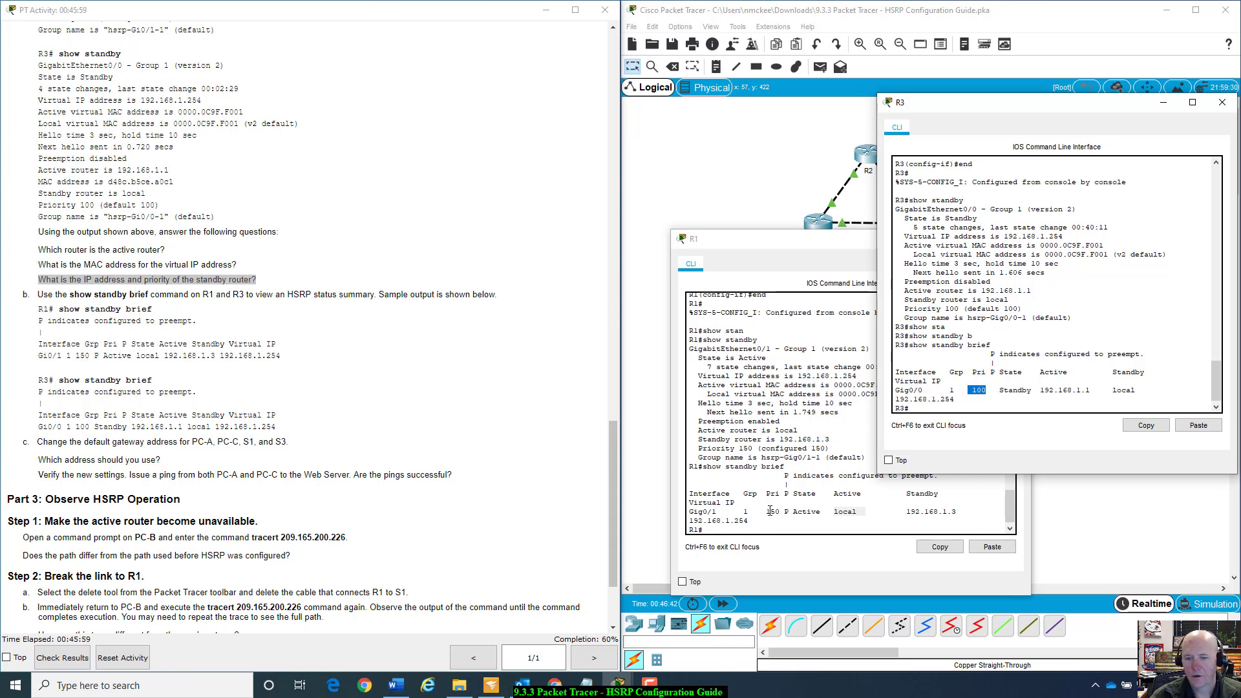
# - Compare R1's priority and virtual IP address with R3's standby and virtual IP entries by highlighting them in the brief outputs
pyautogui.moveTo(767, 512); pyautogui.dragTo(784, 512)
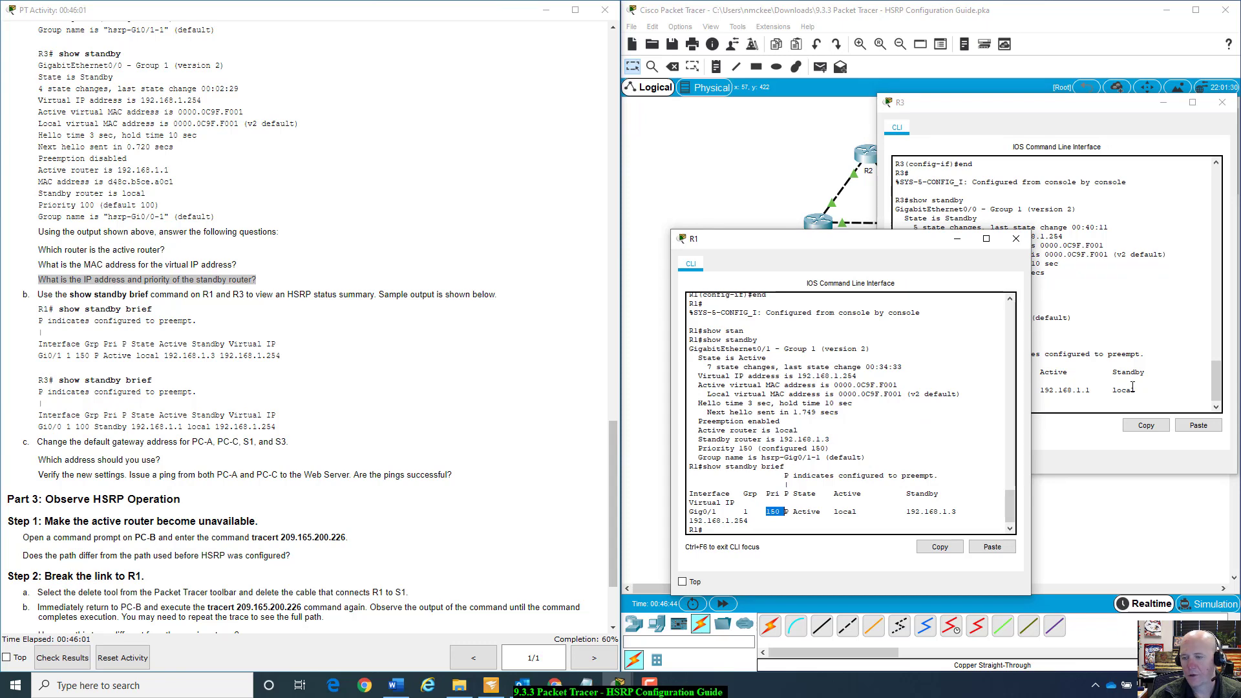
pyautogui.click(1119, 372)
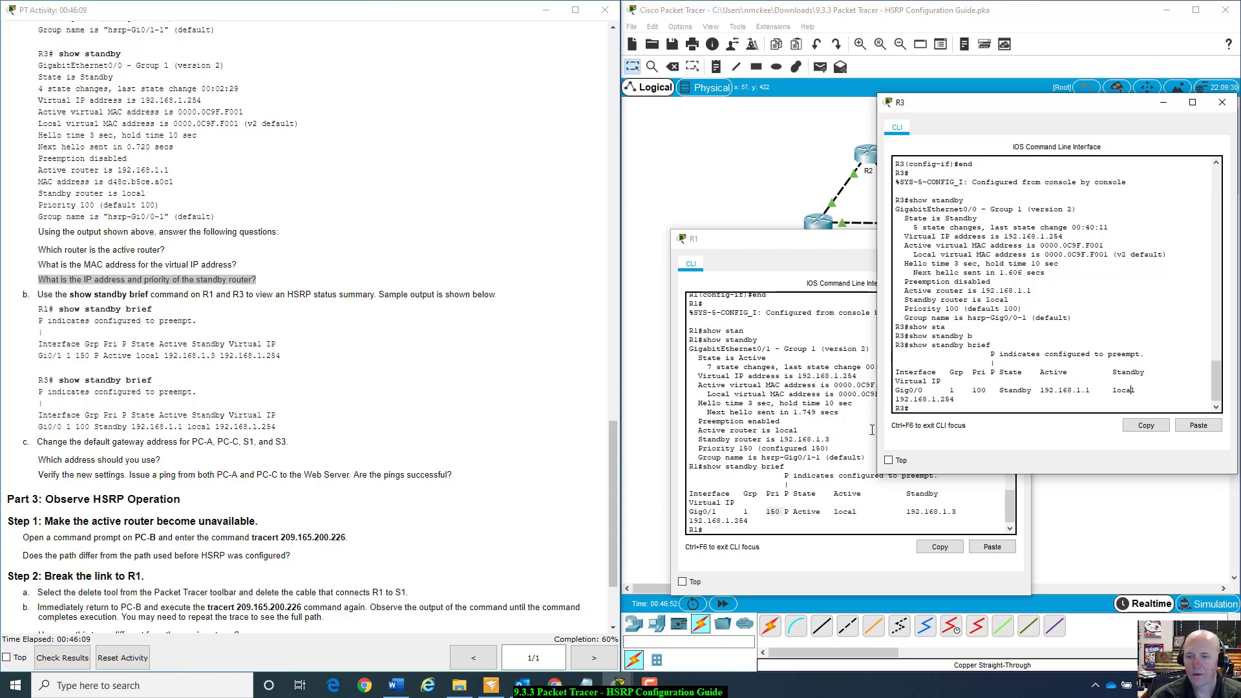
pyautogui.moveTo(762, 521); pyautogui.dragTo(689, 521)
pyautogui.click(1134, 367)
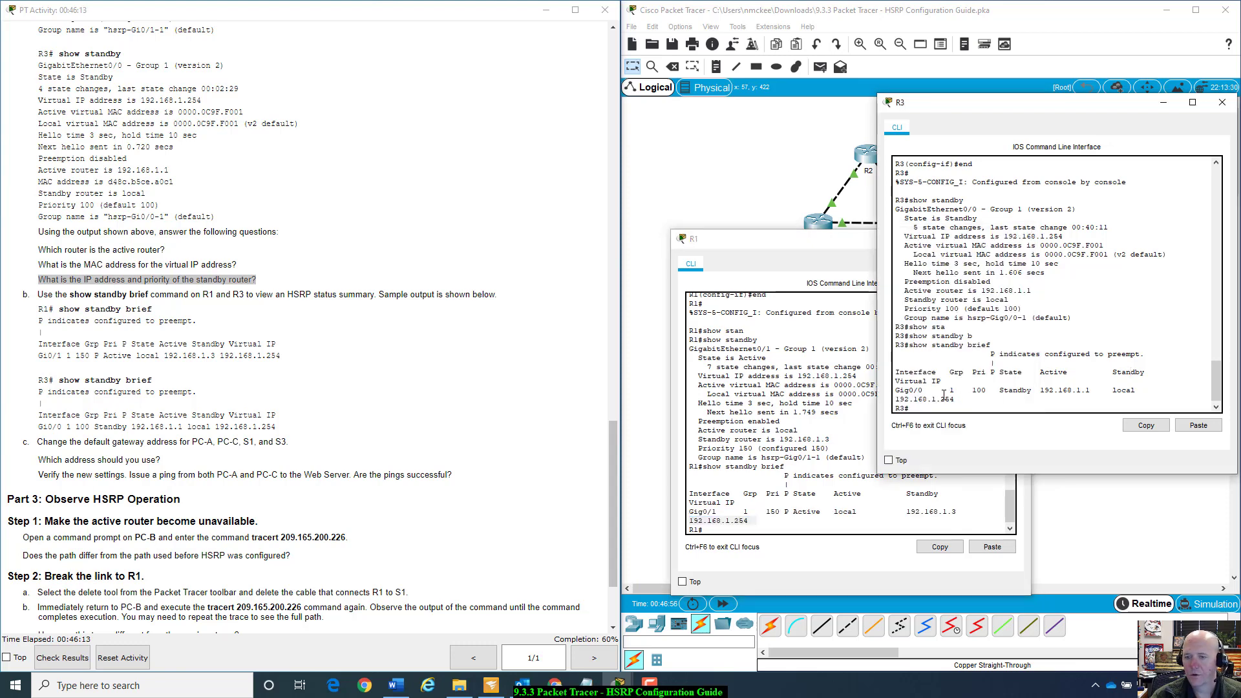
pyautogui.moveTo(955, 400); pyautogui.dragTo(896, 390)
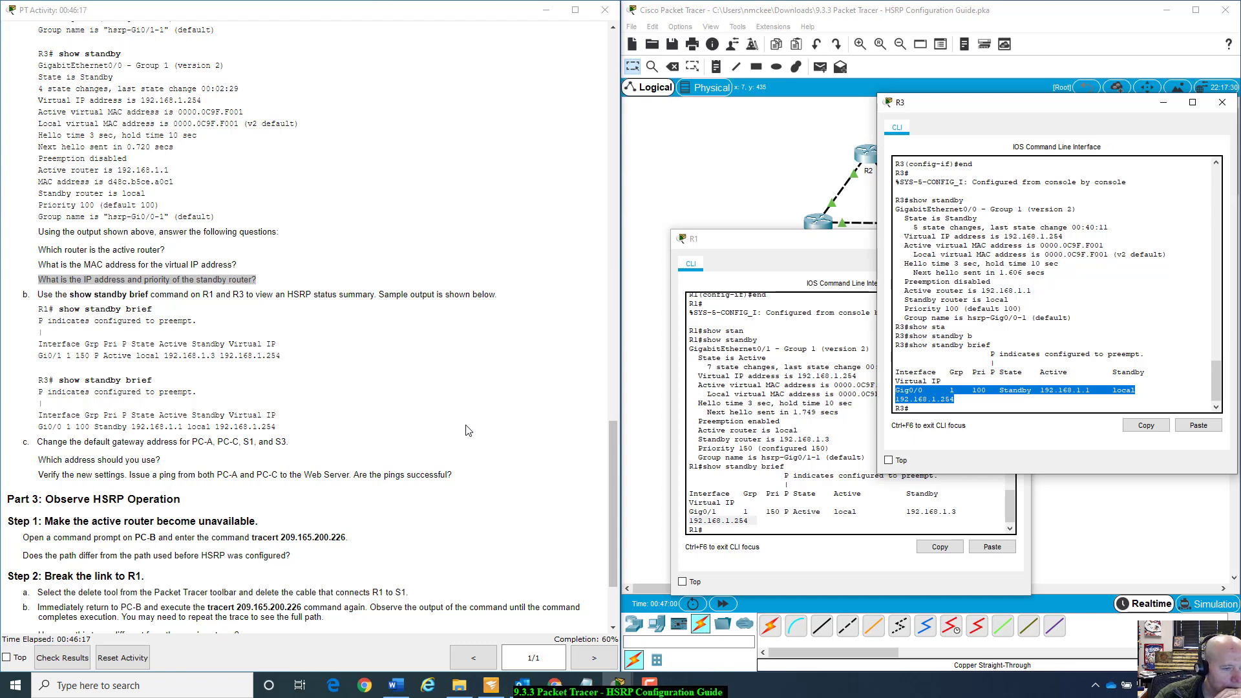
# - Review the activity instructions on changing the default gateways and close the R3 and R1 CLI windows
pyautogui.scroll(-1, 468, 430)
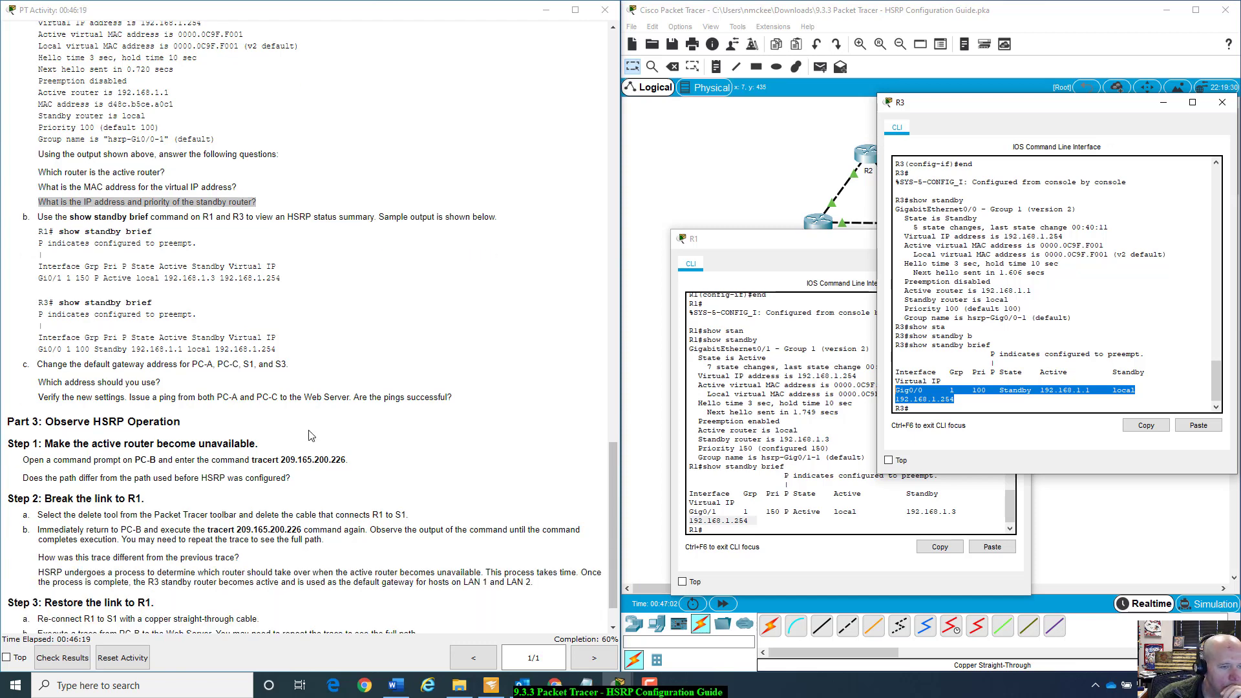
pyautogui.scroll(1, 214, 408)
pyautogui.scroll(1, 205, 400)
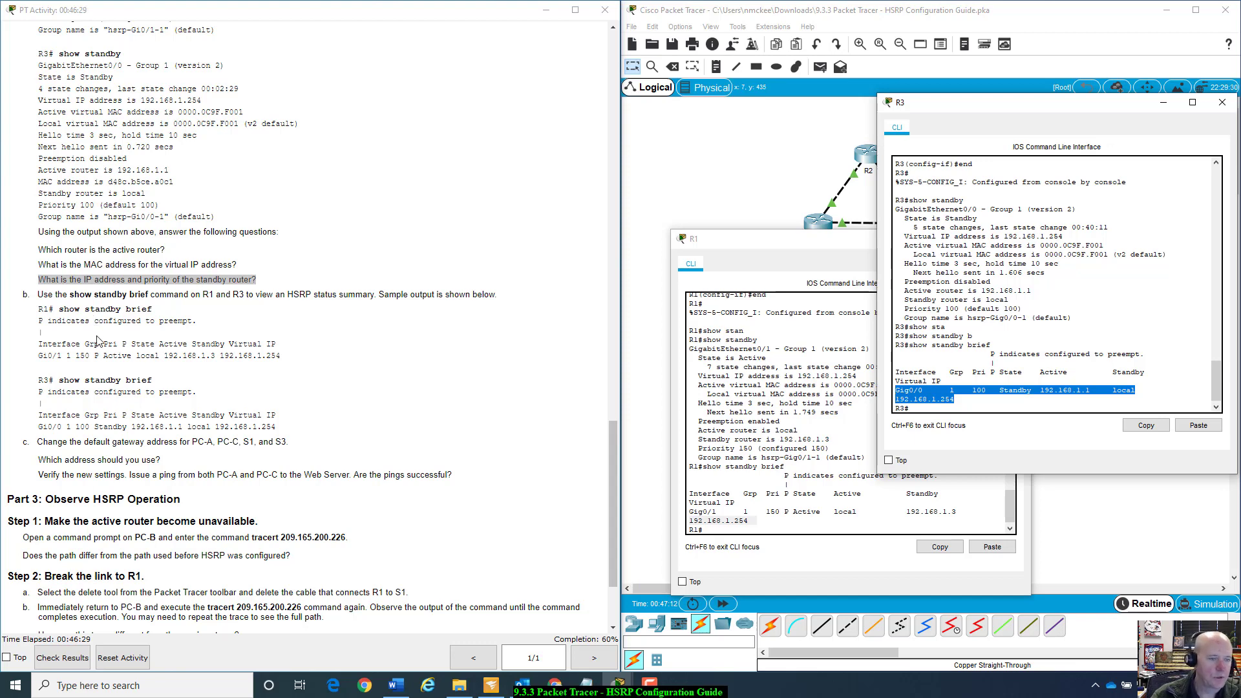
pyautogui.scroll(-1, 123, 341)
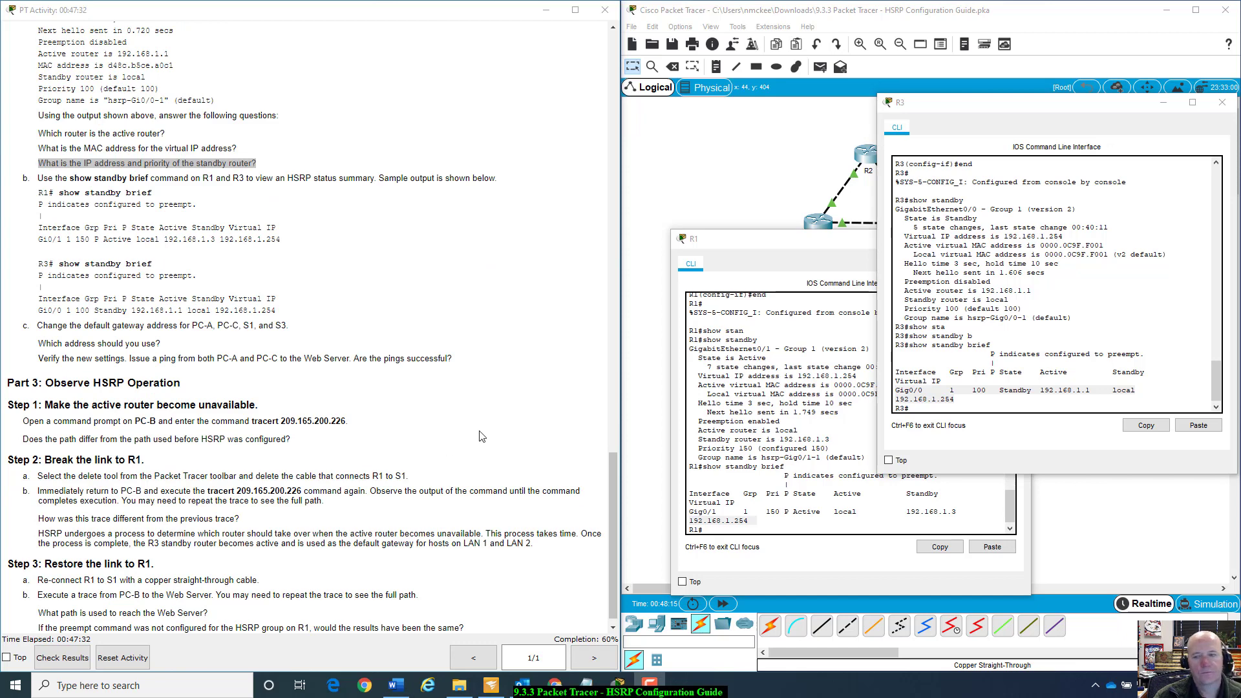
pyautogui.click(1224, 103)
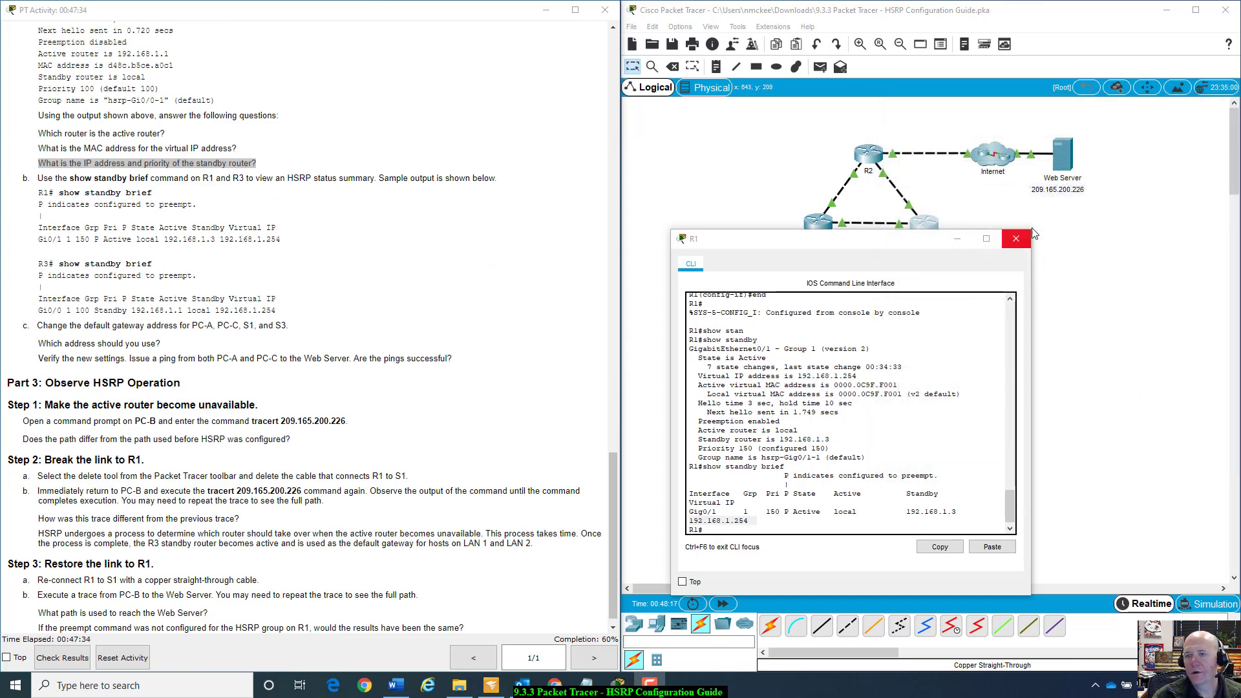
pyautogui.click(1019, 239)
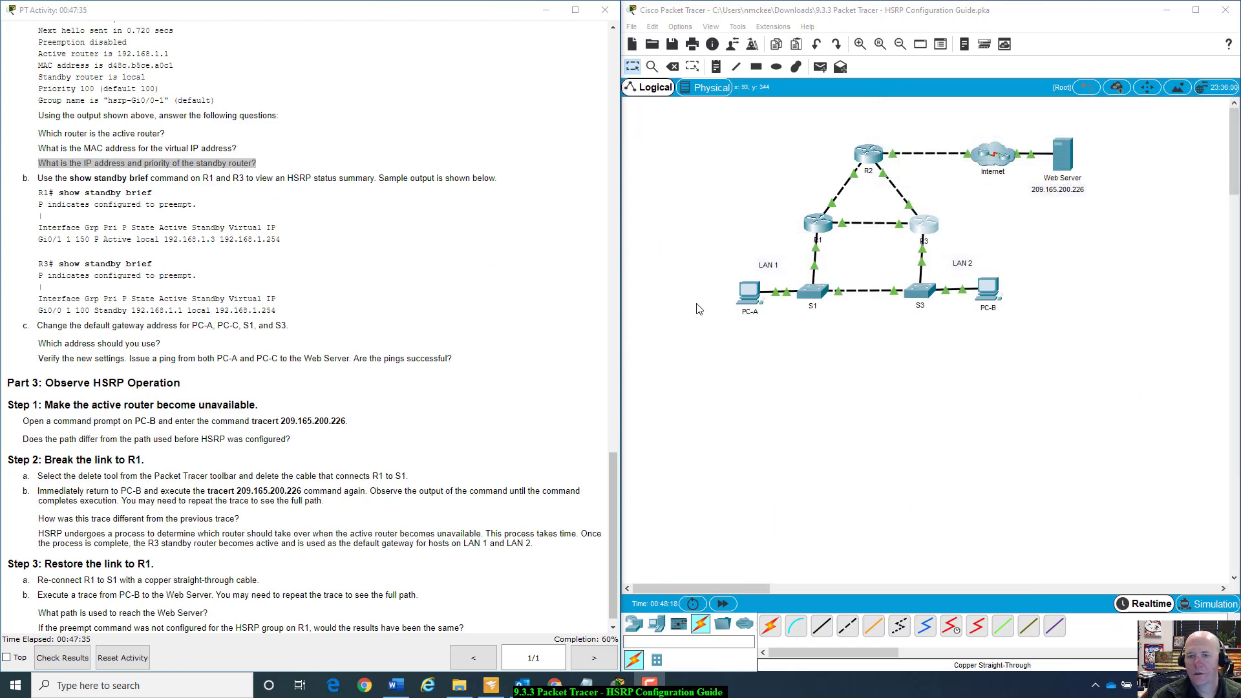
# - Set PC-A's default gateway to 192.168.1.254 in its IP configuration and close the PC-A window
pyautogui.click(740, 297)
pyautogui.moveTo(663, 154); pyautogui.dragTo(831, 208)
pyautogui.click(663, 278)
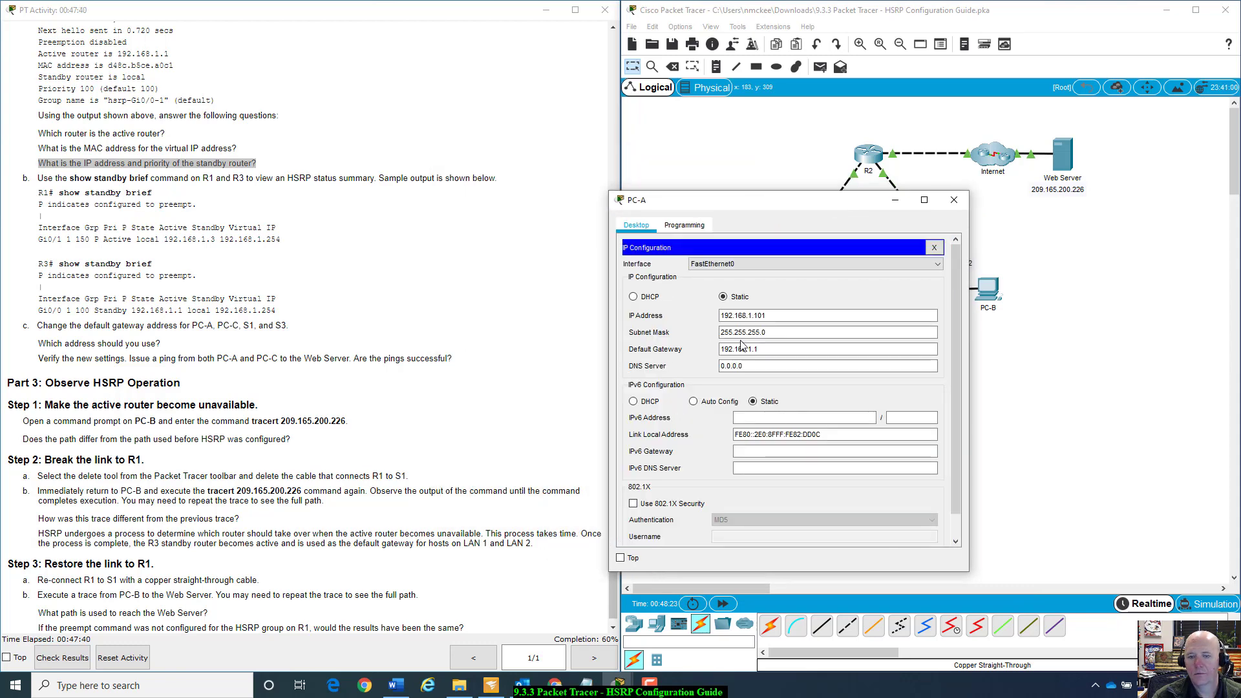
pyautogui.click(766, 349)
pyautogui.doubleClick(765, 349)
pyautogui.press('BackSpace')
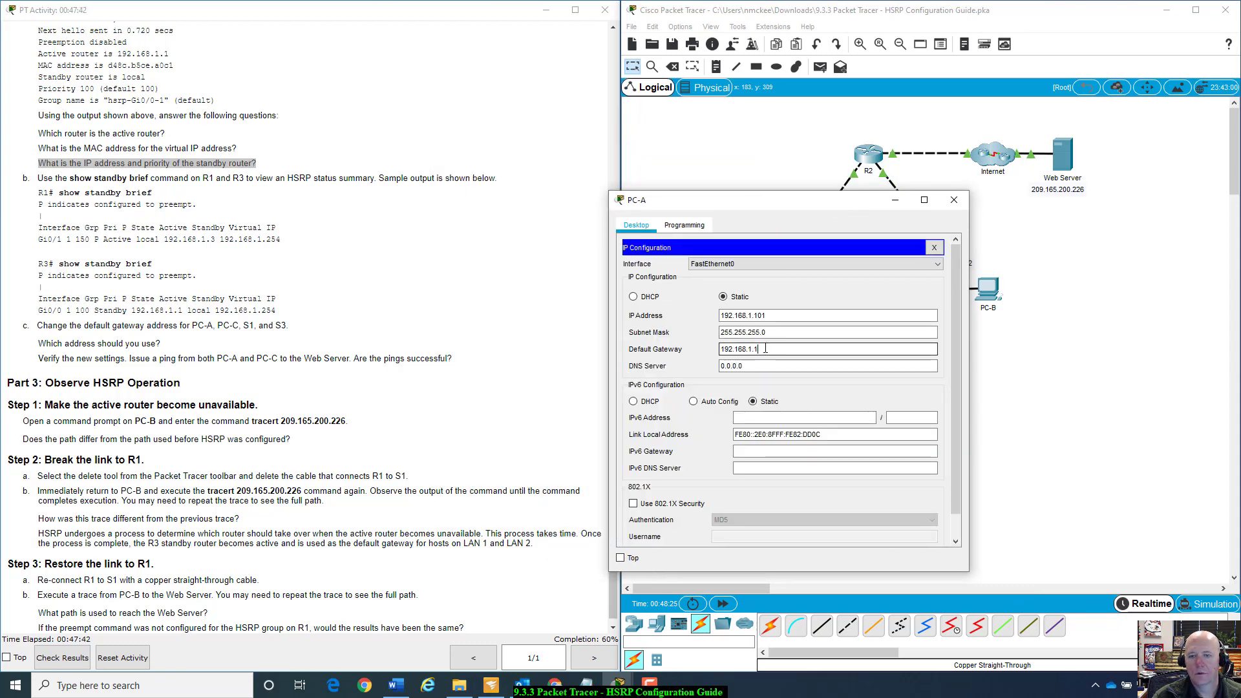
pyautogui.write('254')
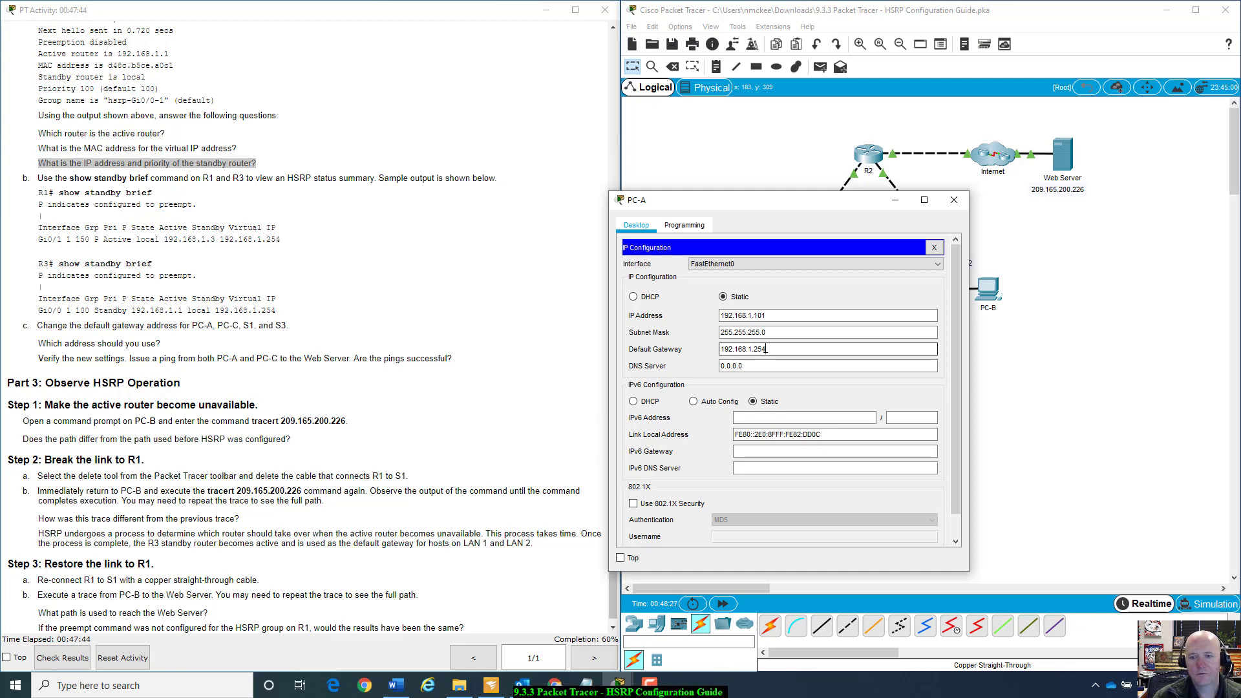
pyautogui.click(955, 201)
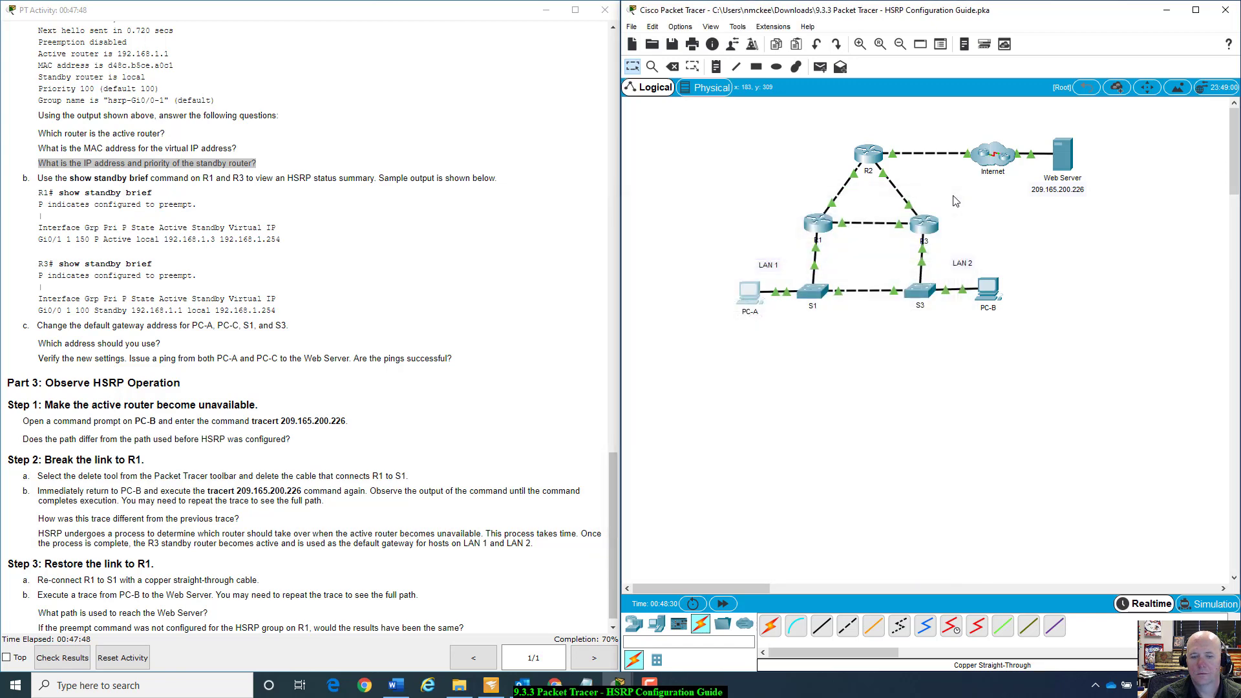
# - Open the CLI of switch S1 and enter global configuration mode with enable and config t
pyautogui.click(812, 293)
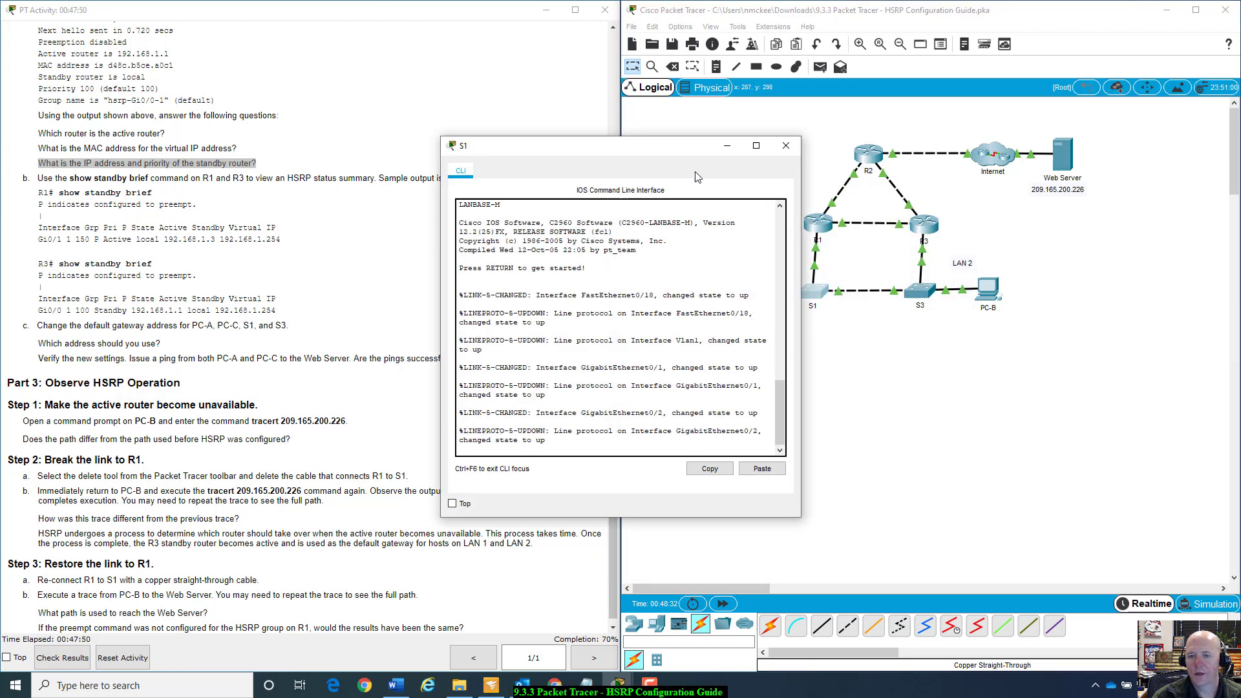
pyautogui.moveTo(663, 149); pyautogui.dragTo(921, 148)
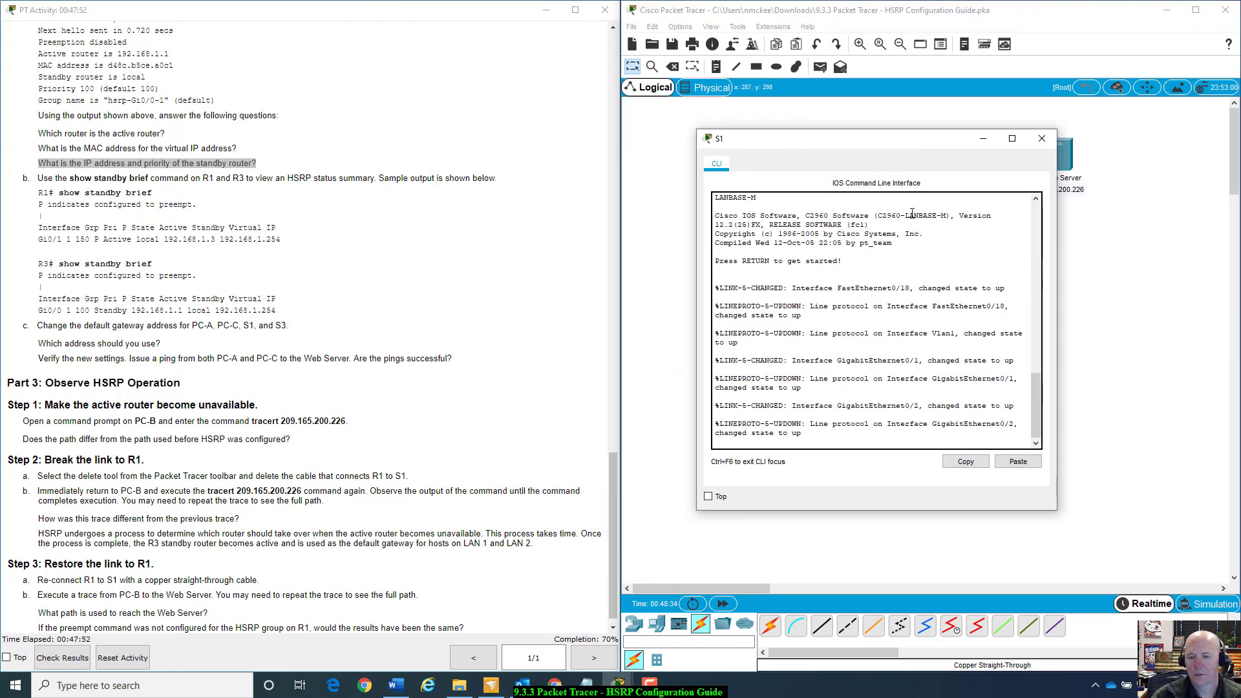
pyautogui.click(782, 443)
pyautogui.press('Return')
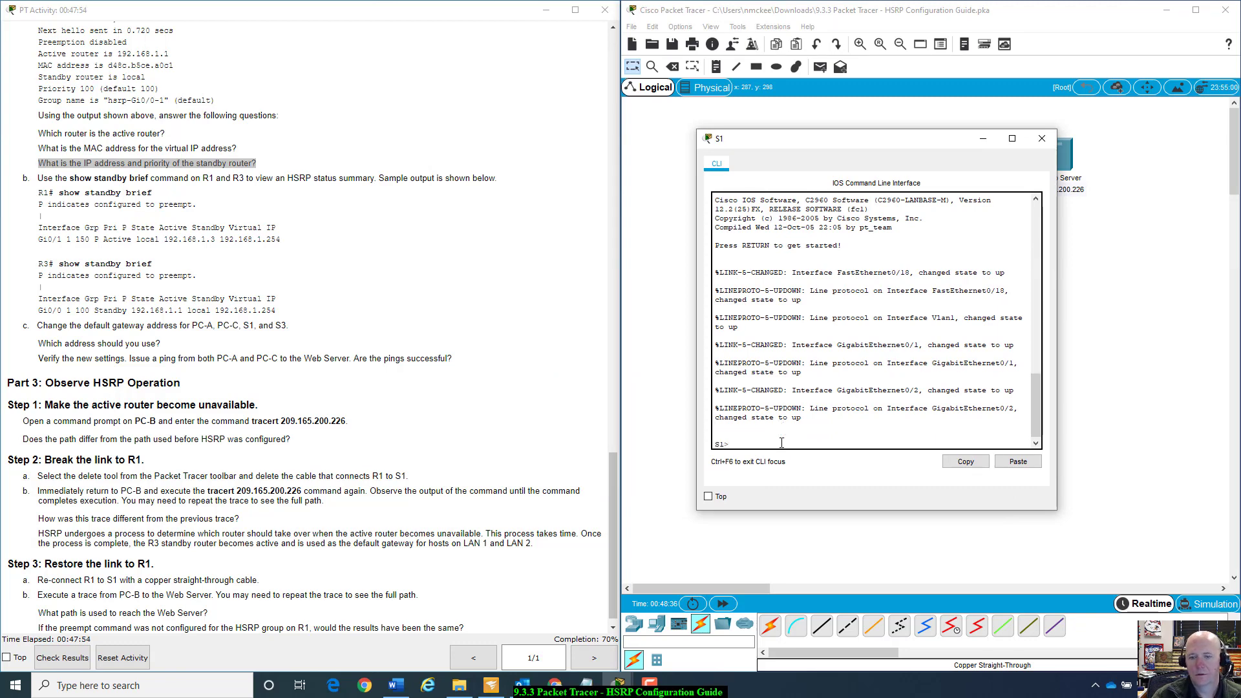
pyautogui.write('en')
pyautogui.press('BackSpace')
pyautogui.press('BackSpace')
pyautogui.press('BackSpace')
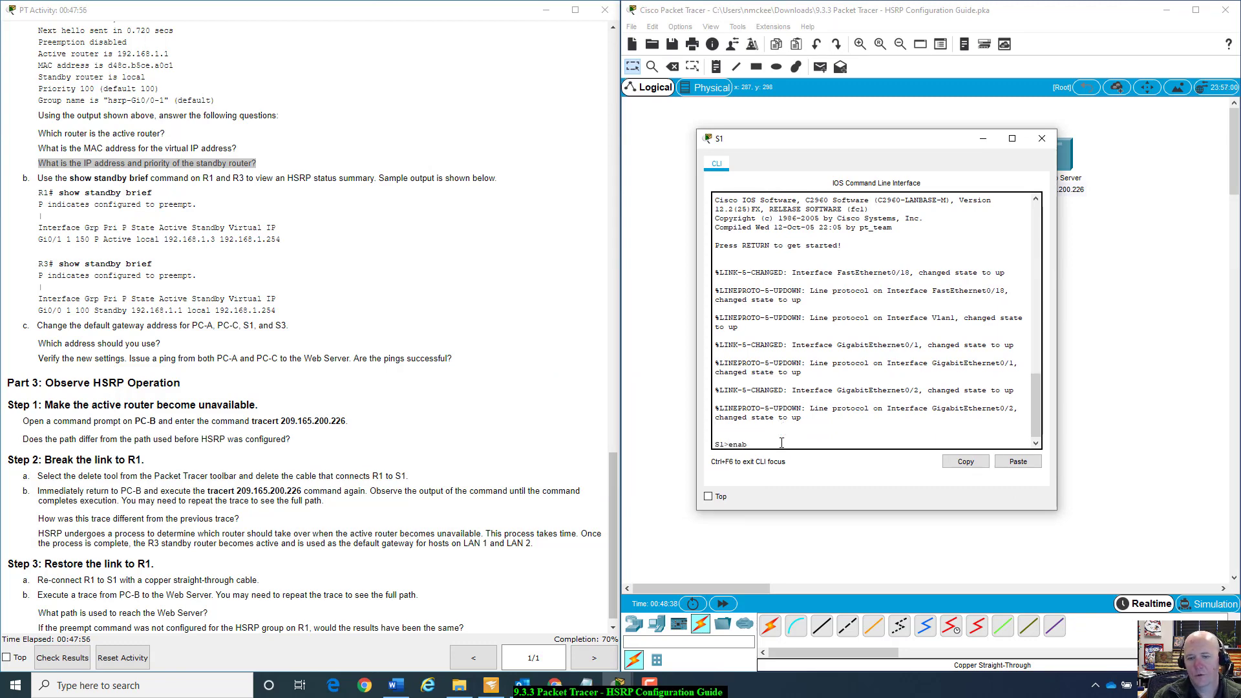
pyautogui.write('able')
pyautogui.press('Return')
pyautogui.write('config')
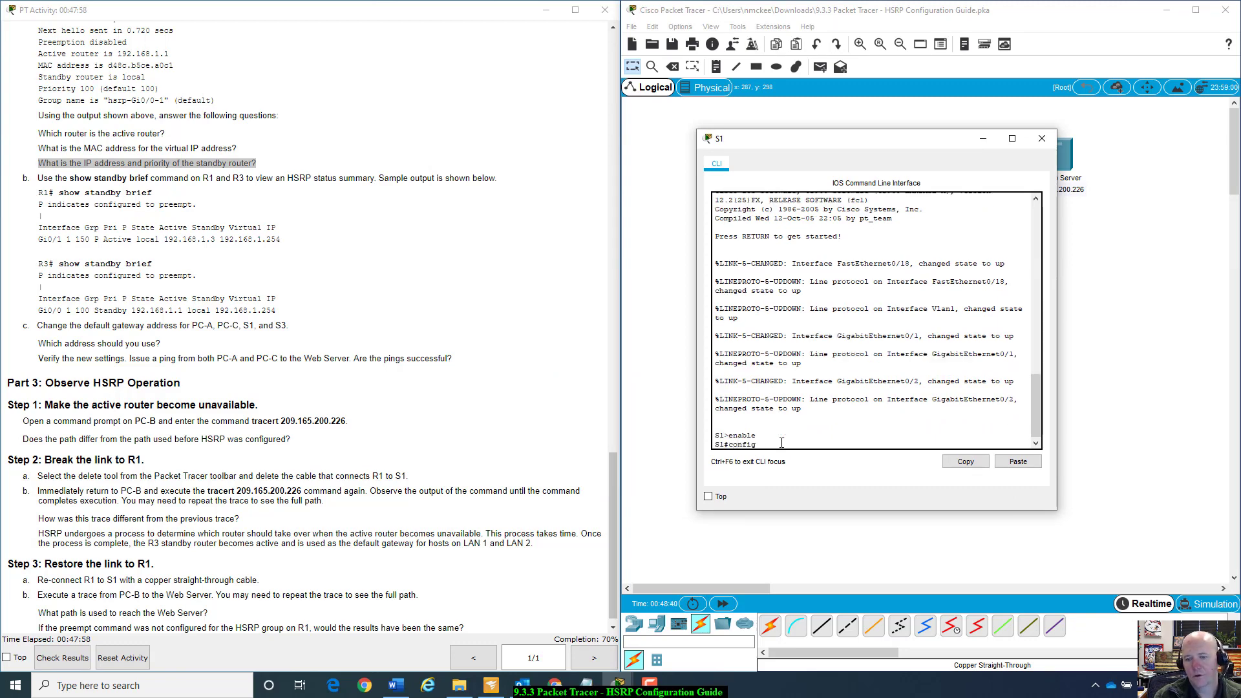
pyautogui.write(' t')
pyautogui.press('Return')
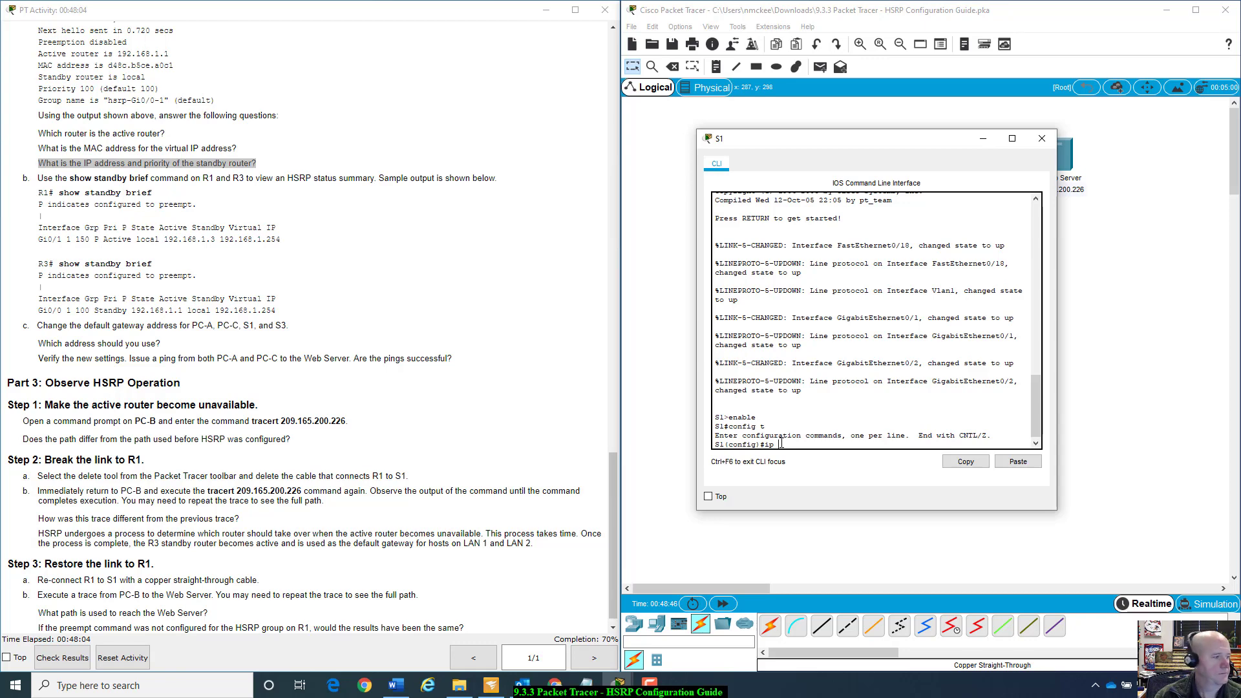
# - Set S1's default gateway with the command ip default-gateway 192.168.1.254
pyautogui.write('ip de')
pyautogui.press('Tab')
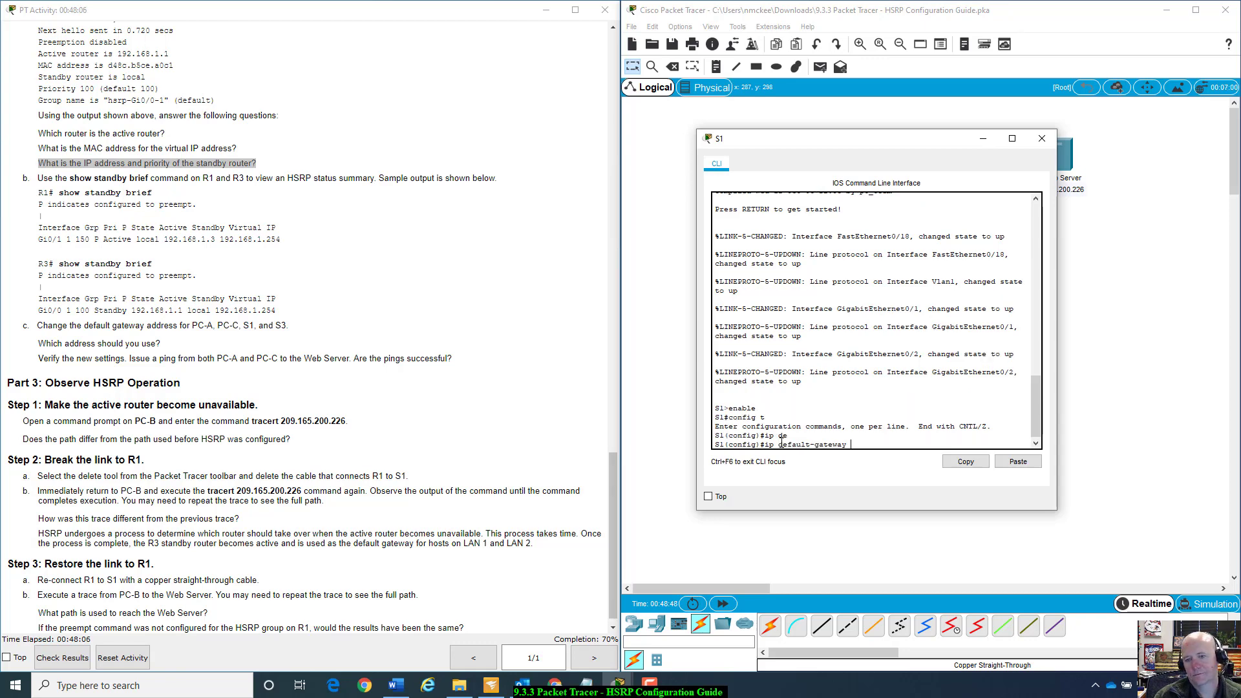
pyautogui.write('192.')
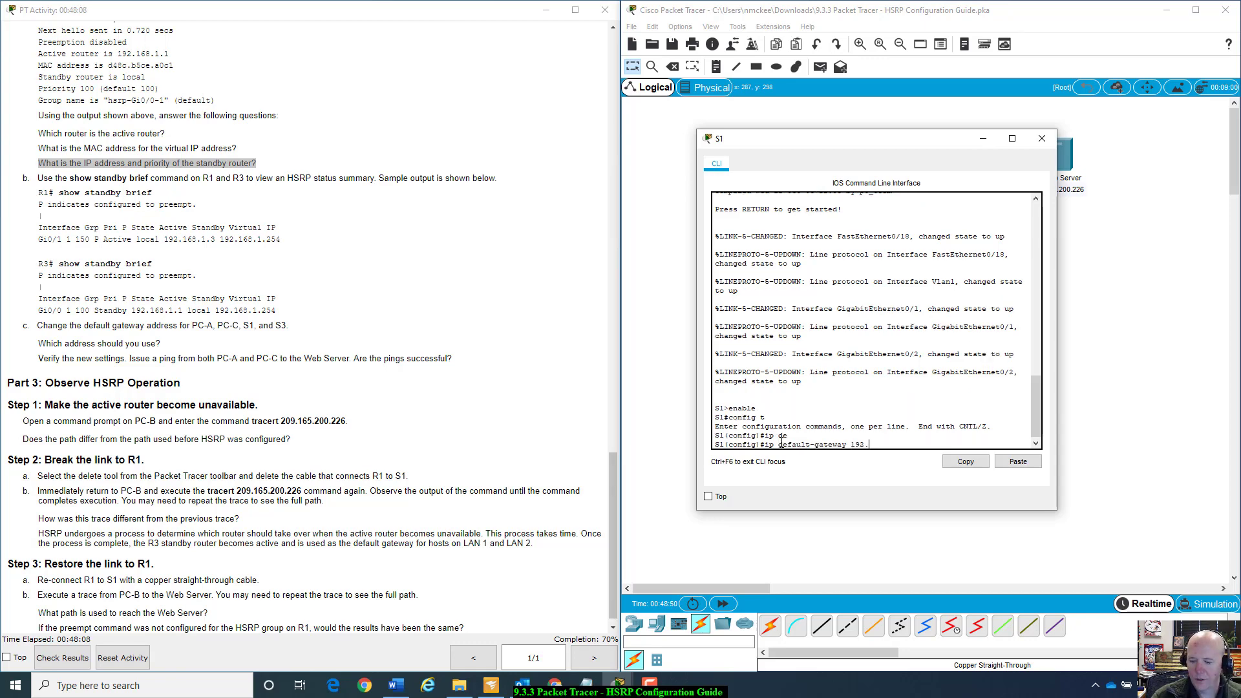
pyautogui.write('168.1')
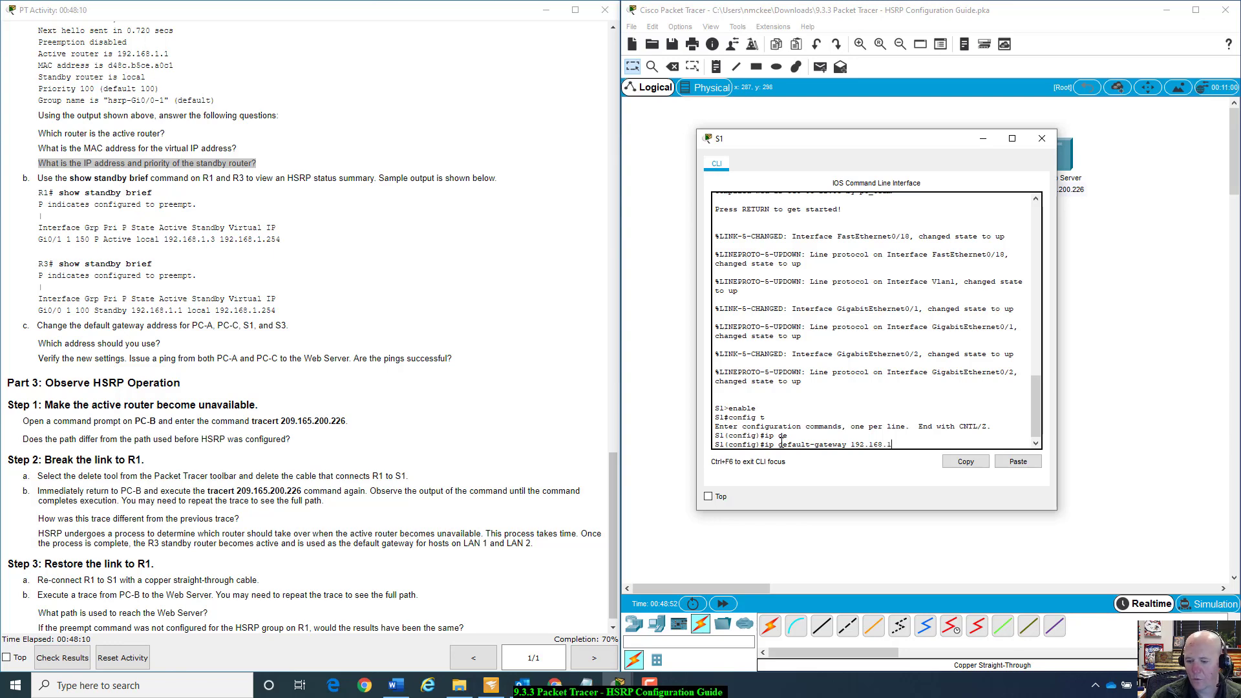
pyautogui.write('.254')
pyautogui.press('Return')
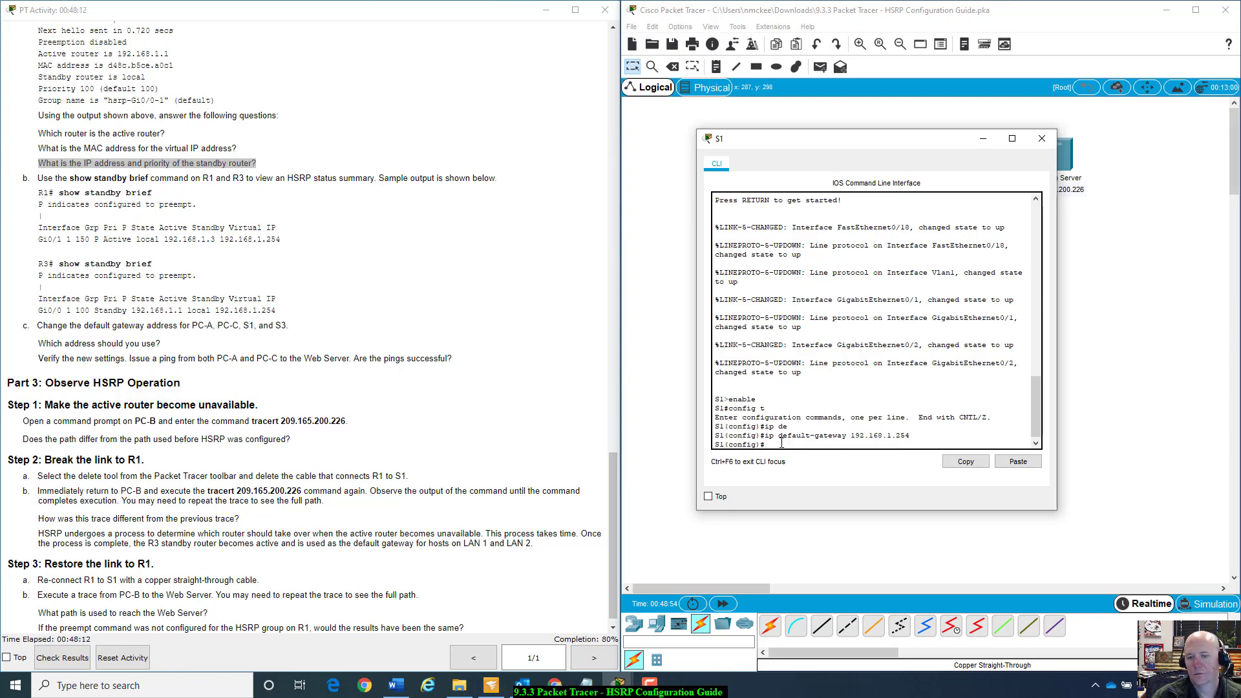
# - Copy the ip default-gateway 192.168.1.254 command from S1's CLI and move its window clear of the topology
pyautogui.moveTo(900, 141); pyautogui.dragTo(823, 249)
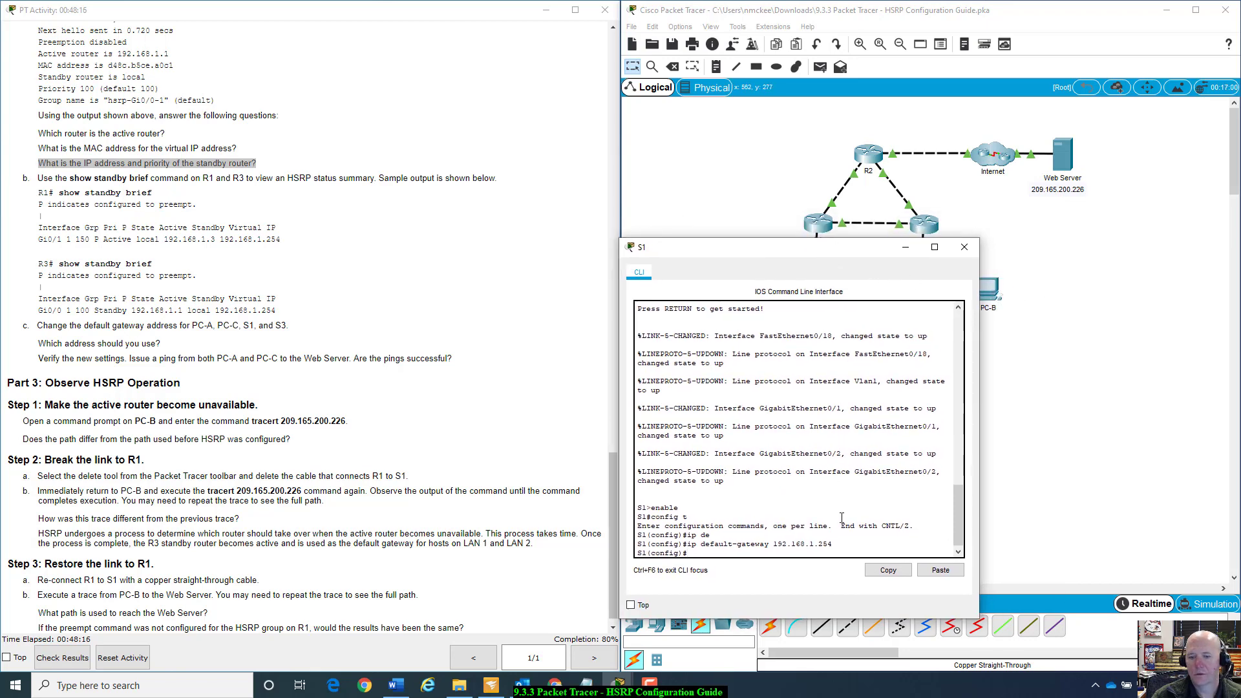
pyautogui.moveTo(847, 545); pyautogui.dragTo(690, 549)
pyautogui.hotkey('ctrl', 'c')
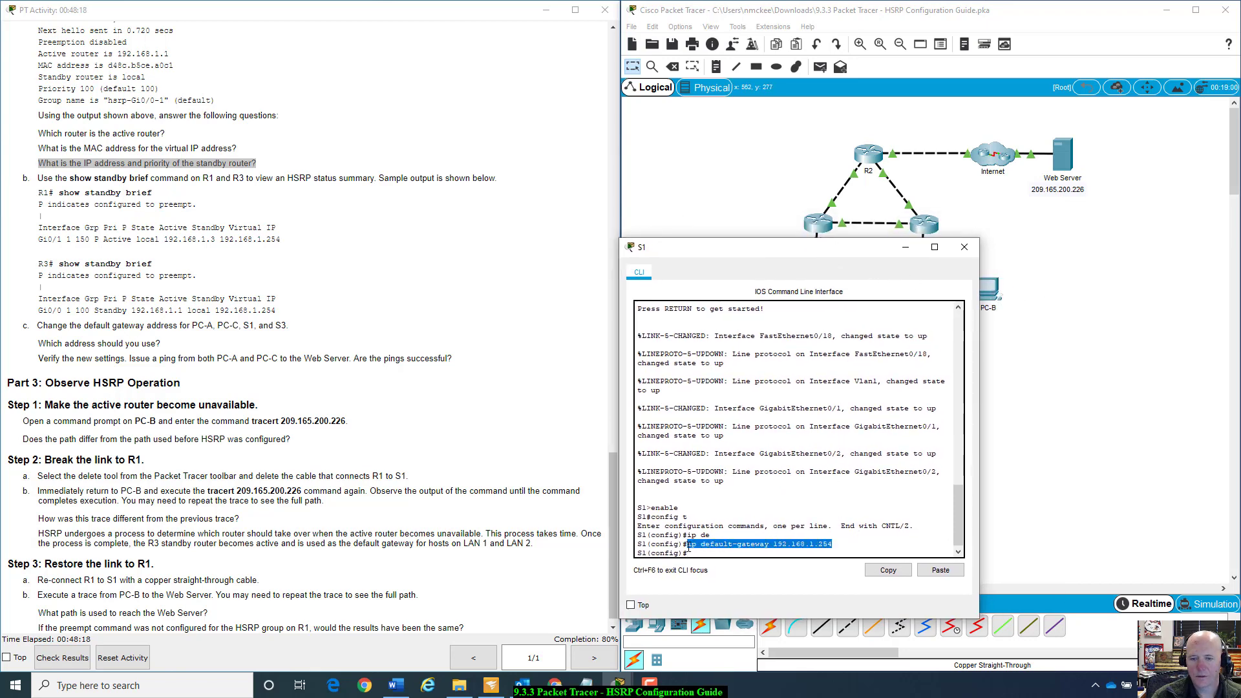
pyautogui.rightClick(689, 547)
pyautogui.click(711, 568)
pyautogui.moveTo(835, 253); pyautogui.dragTo(872, 463)
# - In switch S3's CLI, run enable and config t, paste ip default-gateway 192.168.1.254, and close the window
pyautogui.click(923, 291)
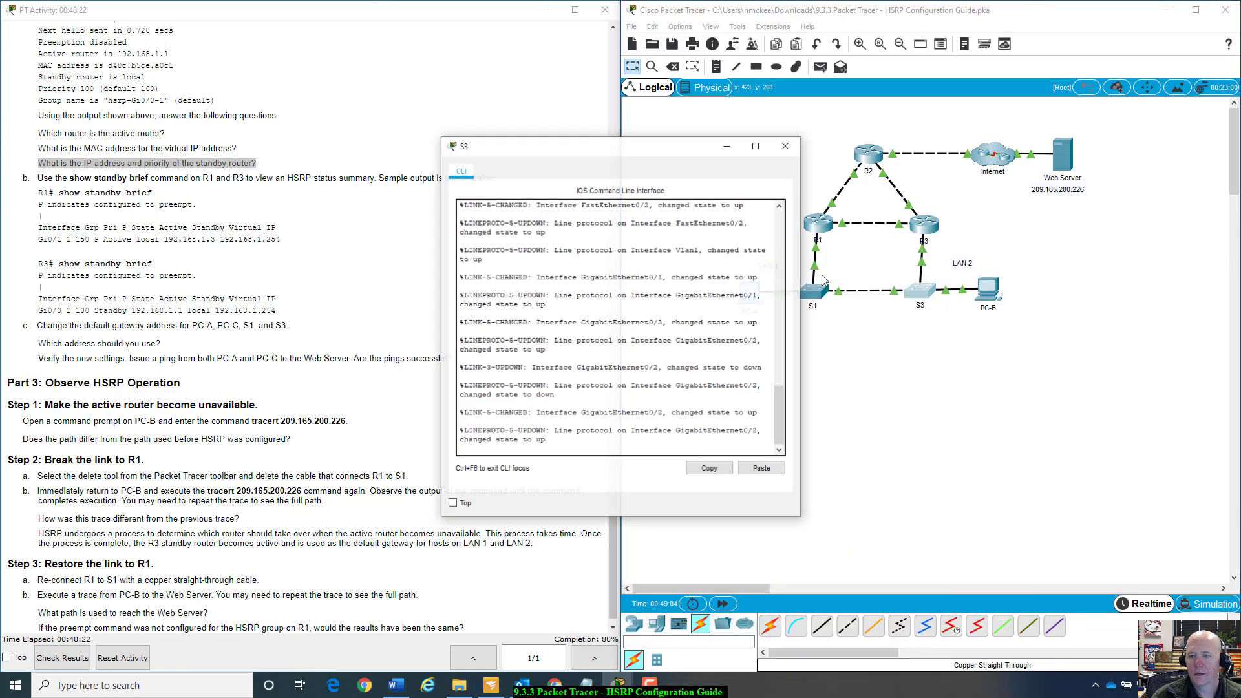
pyautogui.moveTo(657, 160); pyautogui.dragTo(999, 178)
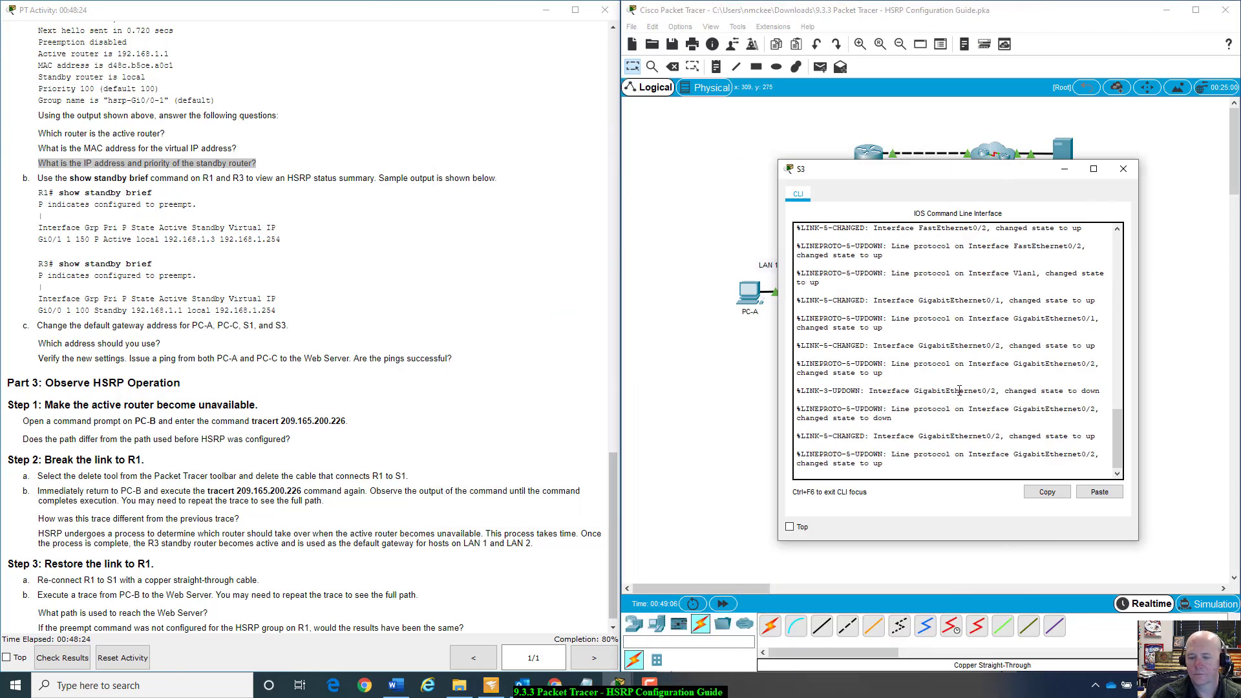
pyautogui.press('Return')
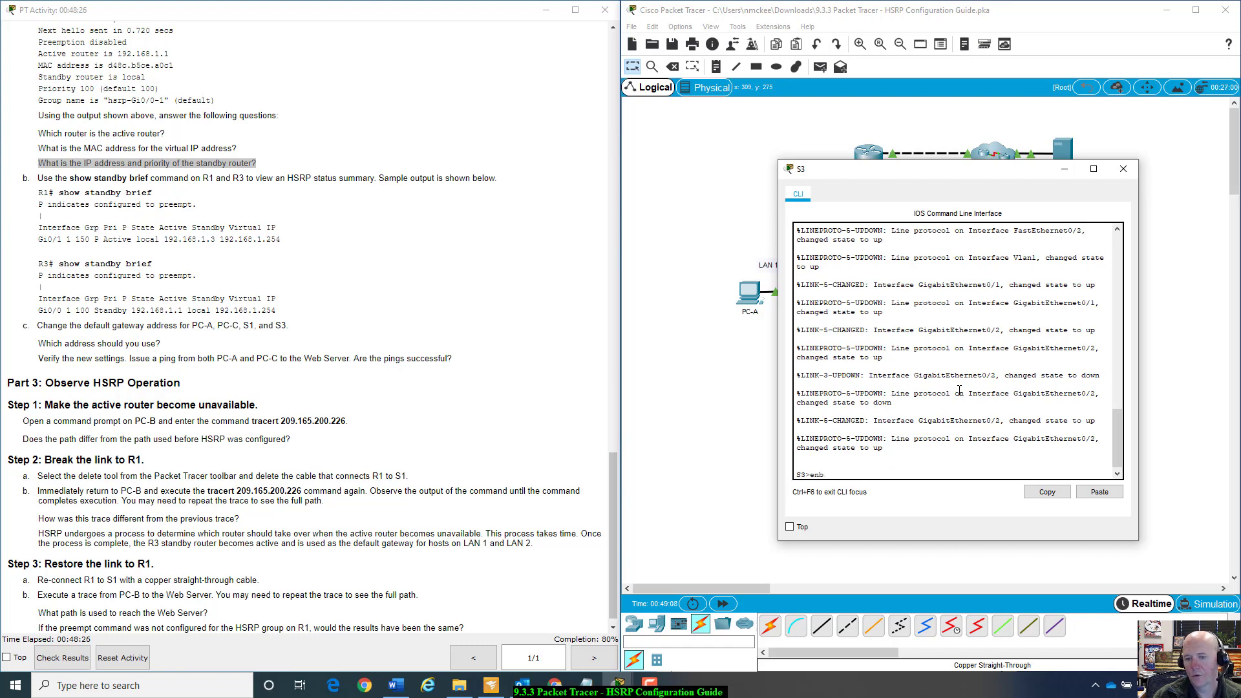
pyautogui.write('enable')
pyautogui.press('Return')
pyautogui.write('config')
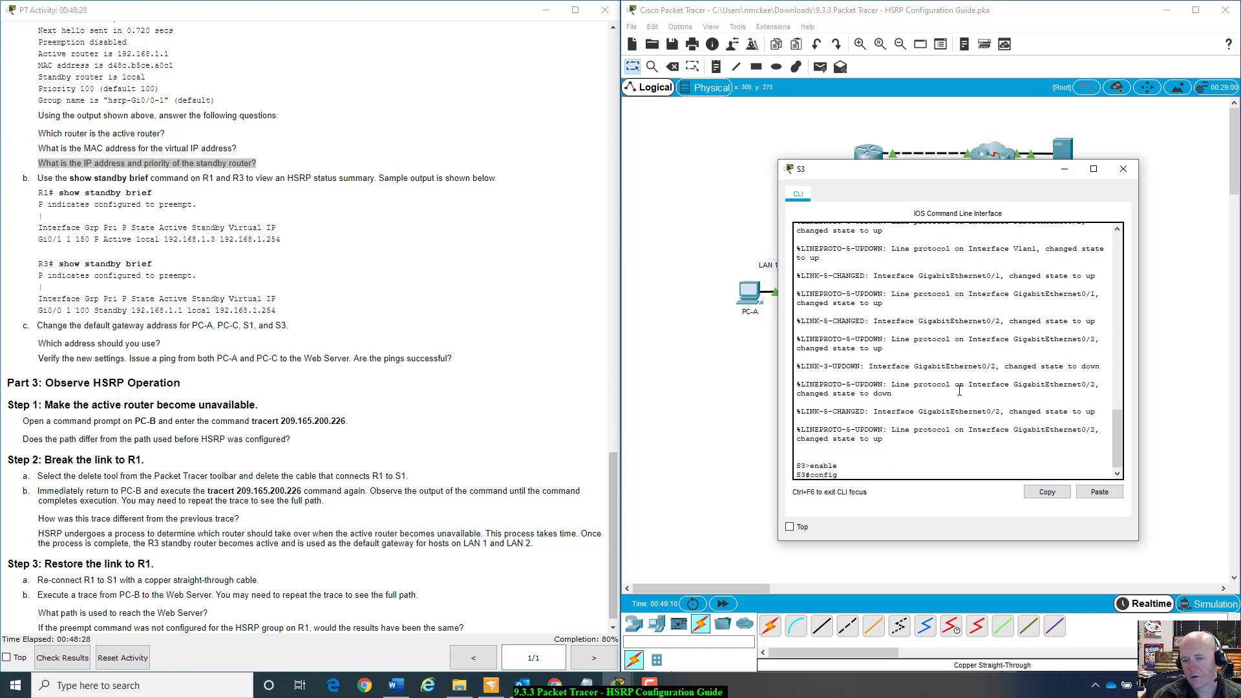
pyautogui.write(' t')
pyautogui.press('Return')
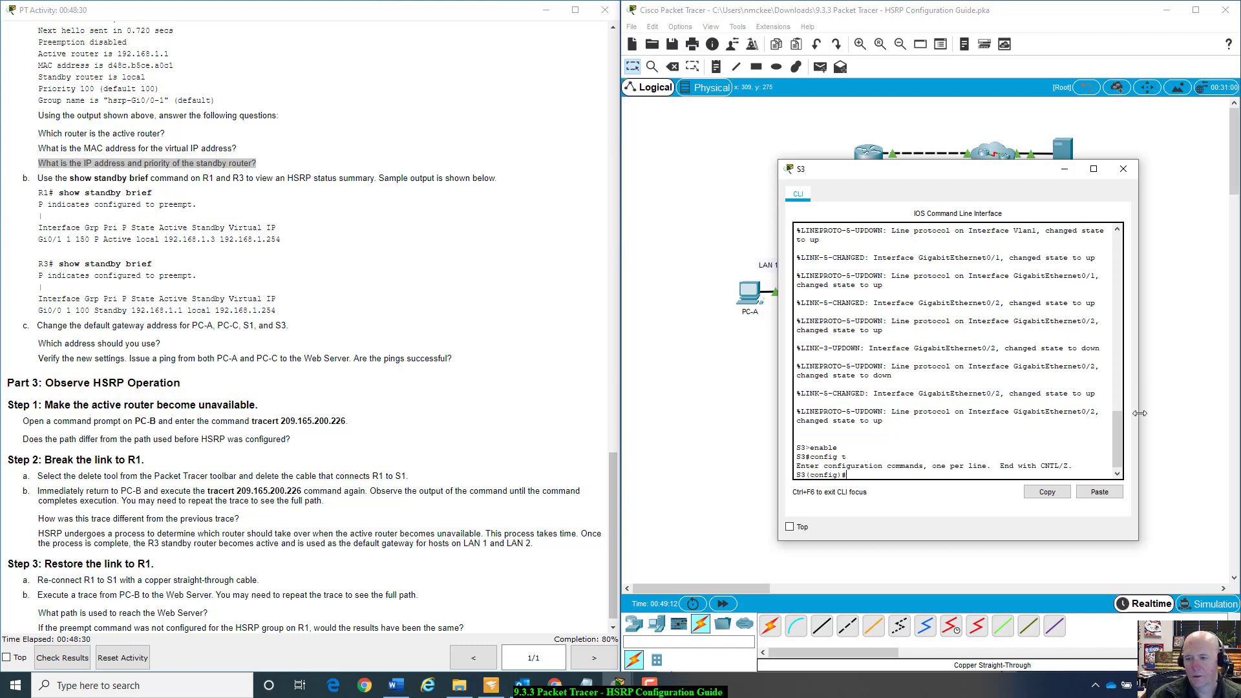
pyautogui.click(1106, 494)
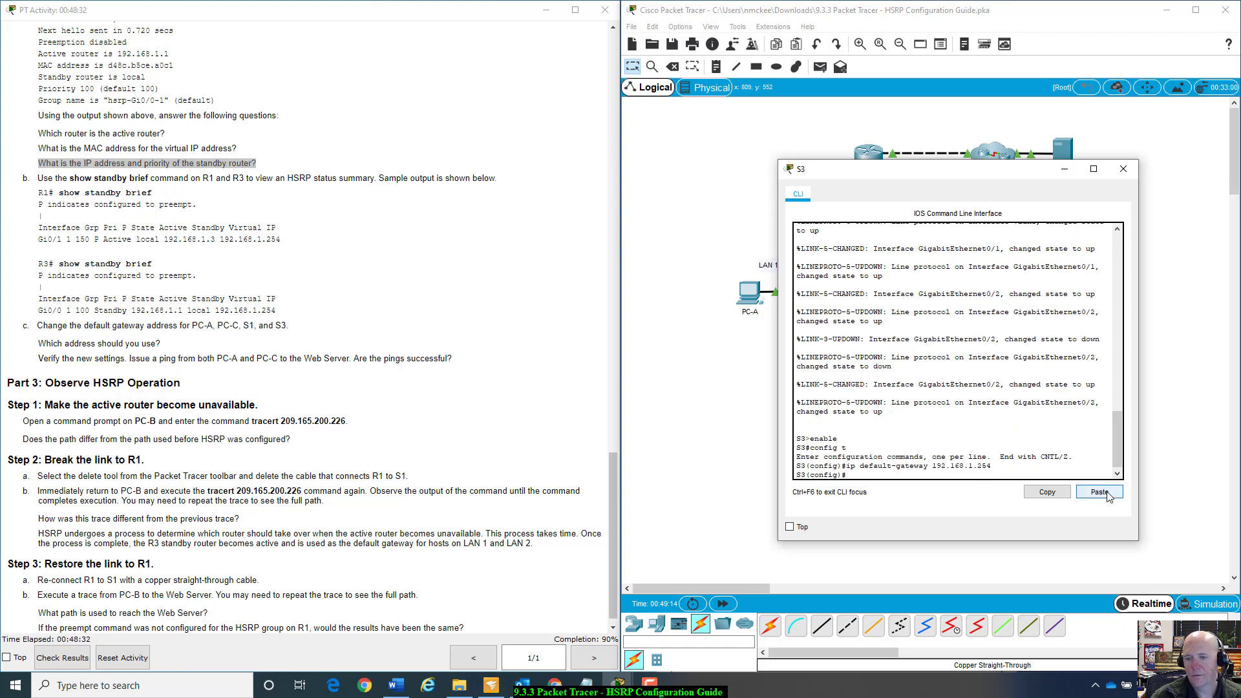
pyautogui.click(1123, 170)
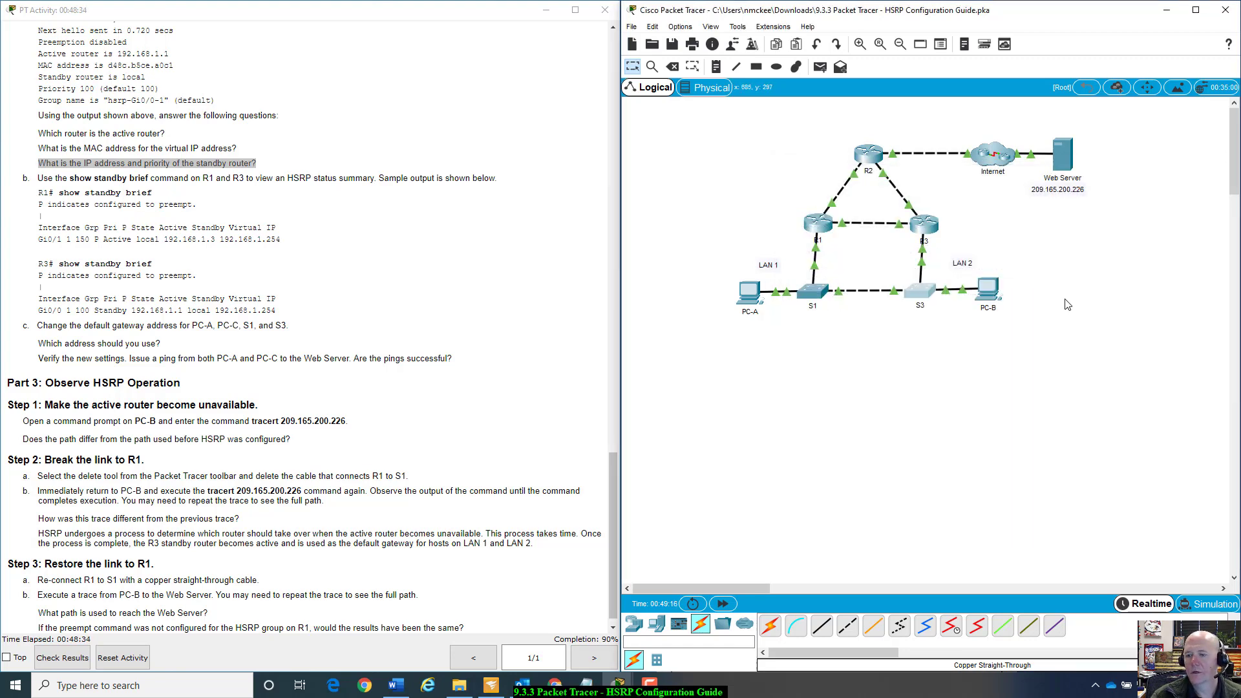
# - Open PC-B's IP configuration and set its default gateway to 192.168.1.254
pyautogui.click(990, 291)
pyautogui.moveTo(659, 158); pyautogui.dragTo(1006, 201)
pyautogui.click(848, 256)
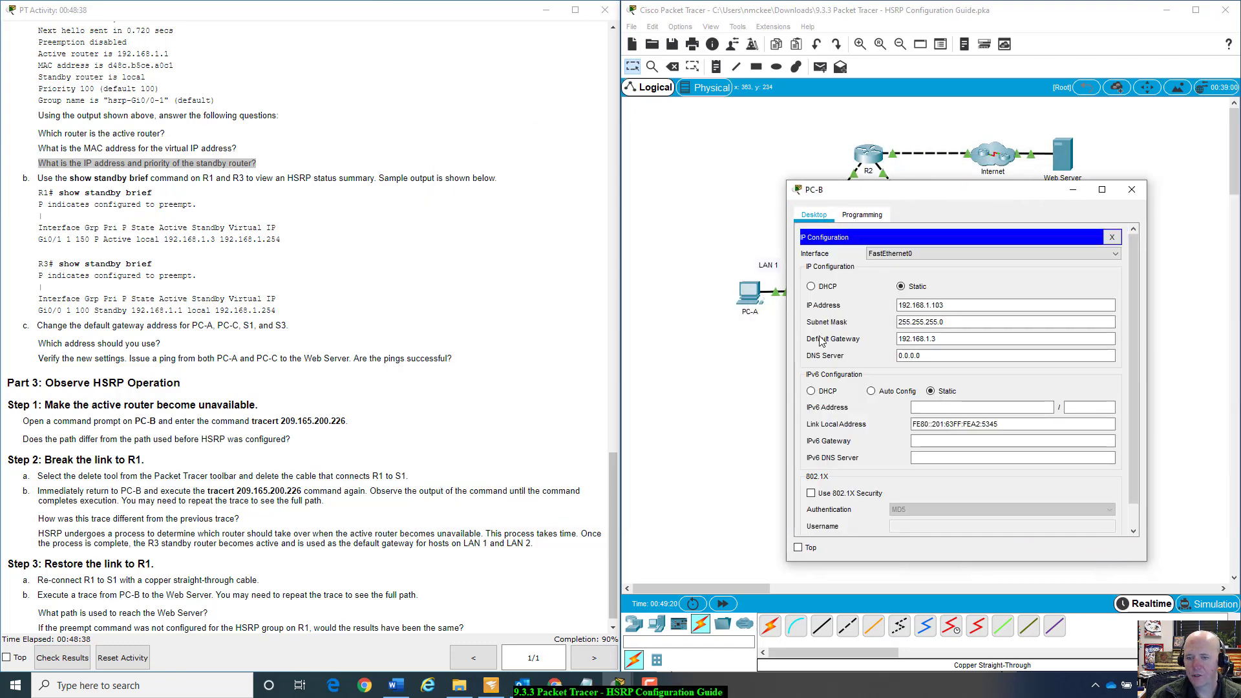
pyautogui.click(951, 339)
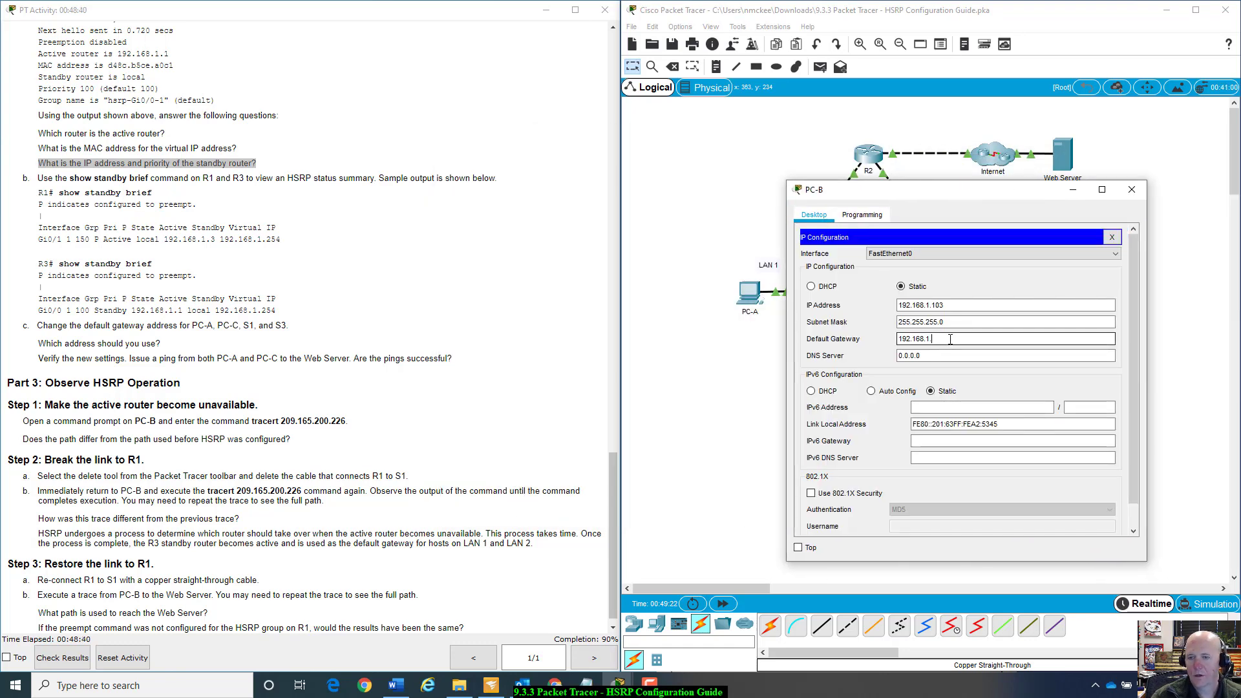
pyautogui.press('BackSpace')
pyautogui.write('254')
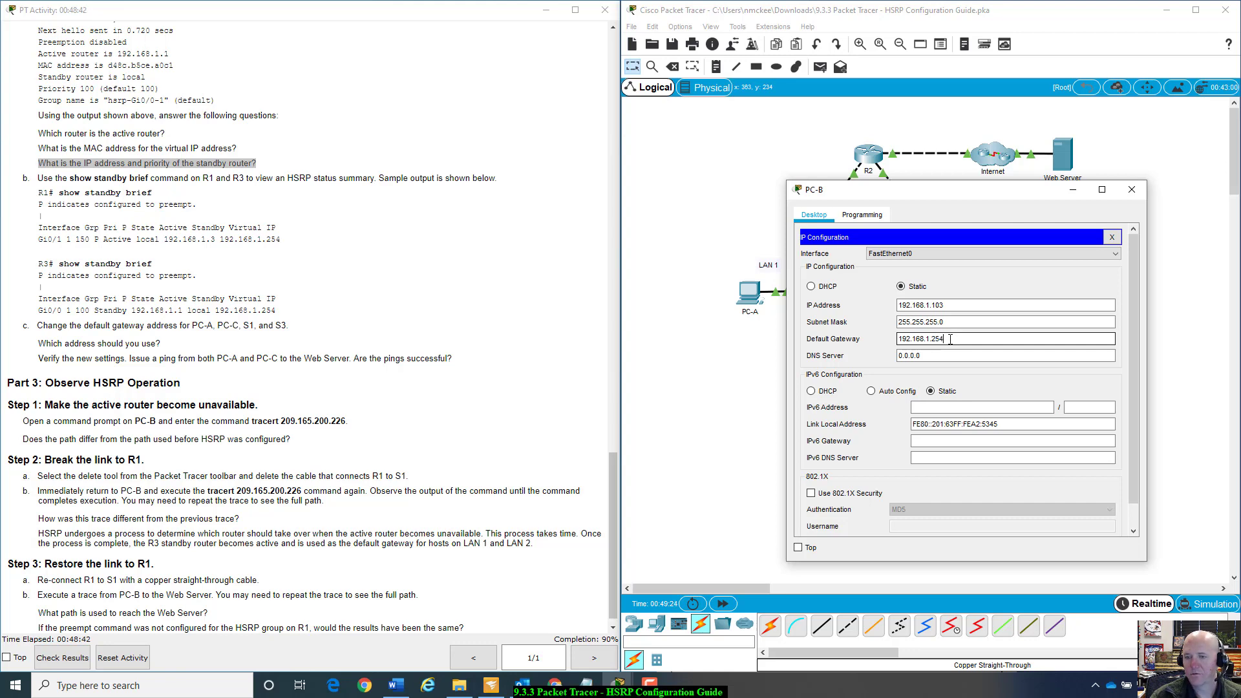
# - Apply the default gateway entered for PC-B and close its configuration window
pyautogui.press('Tab')
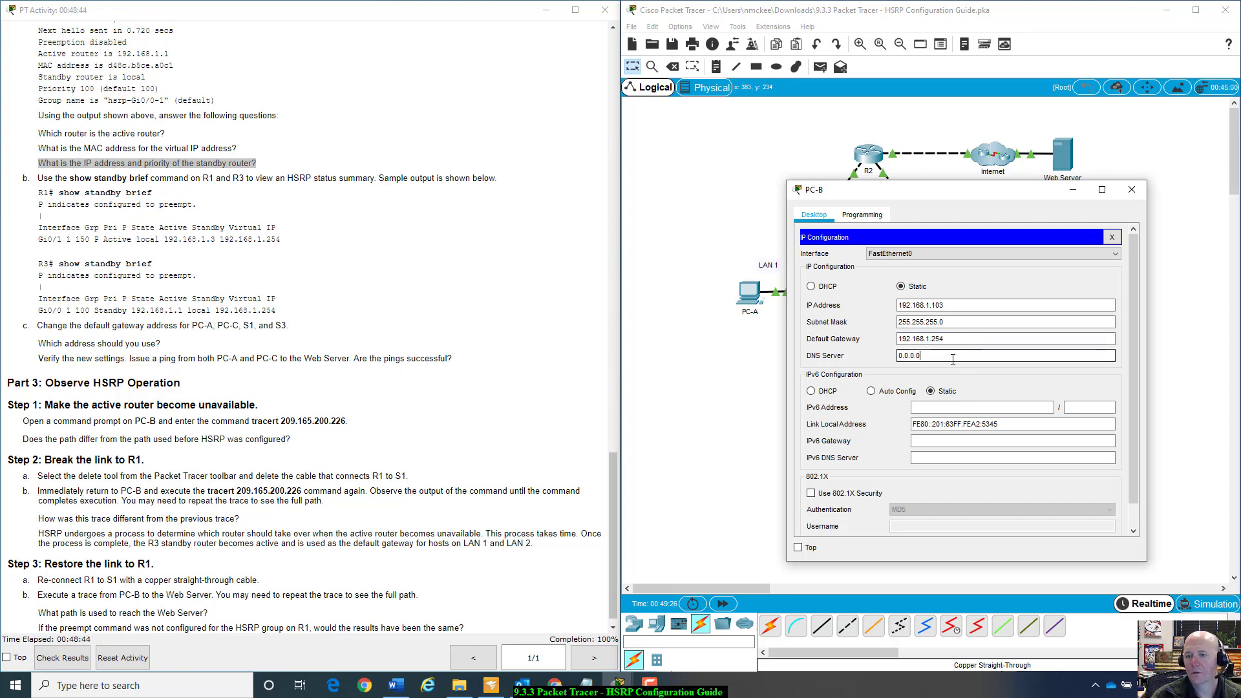
pyautogui.click(1129, 193)
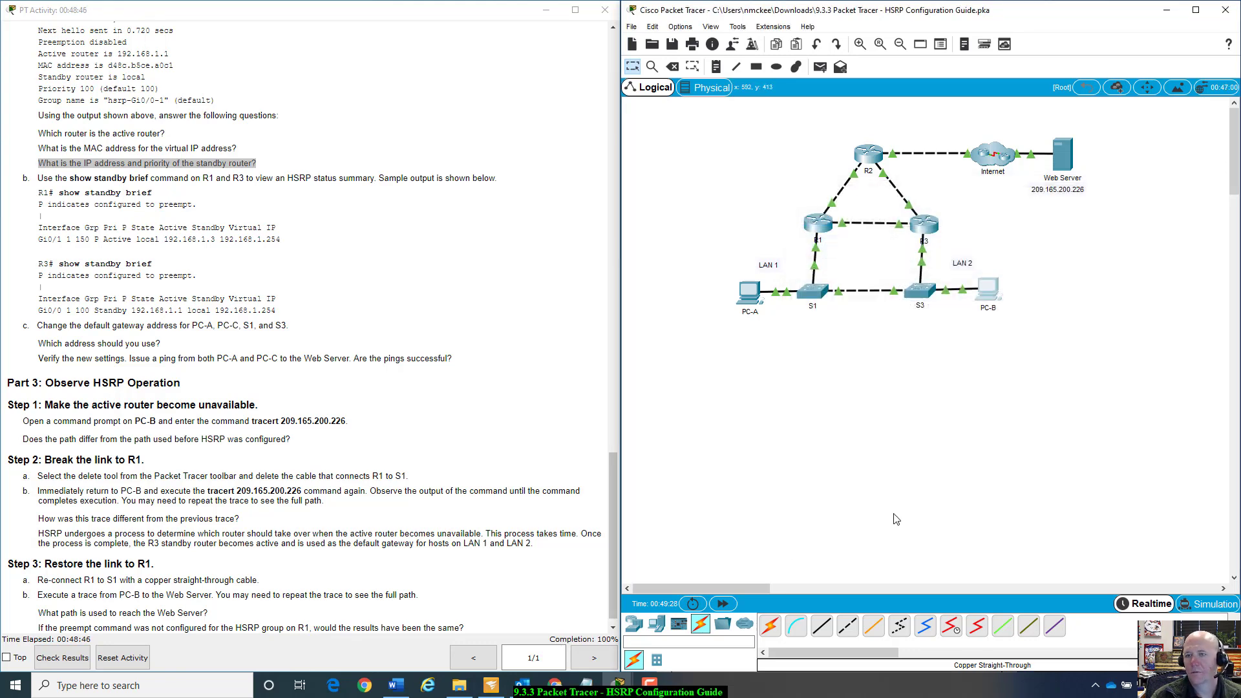
pyautogui.scroll(-1, 315, 493)
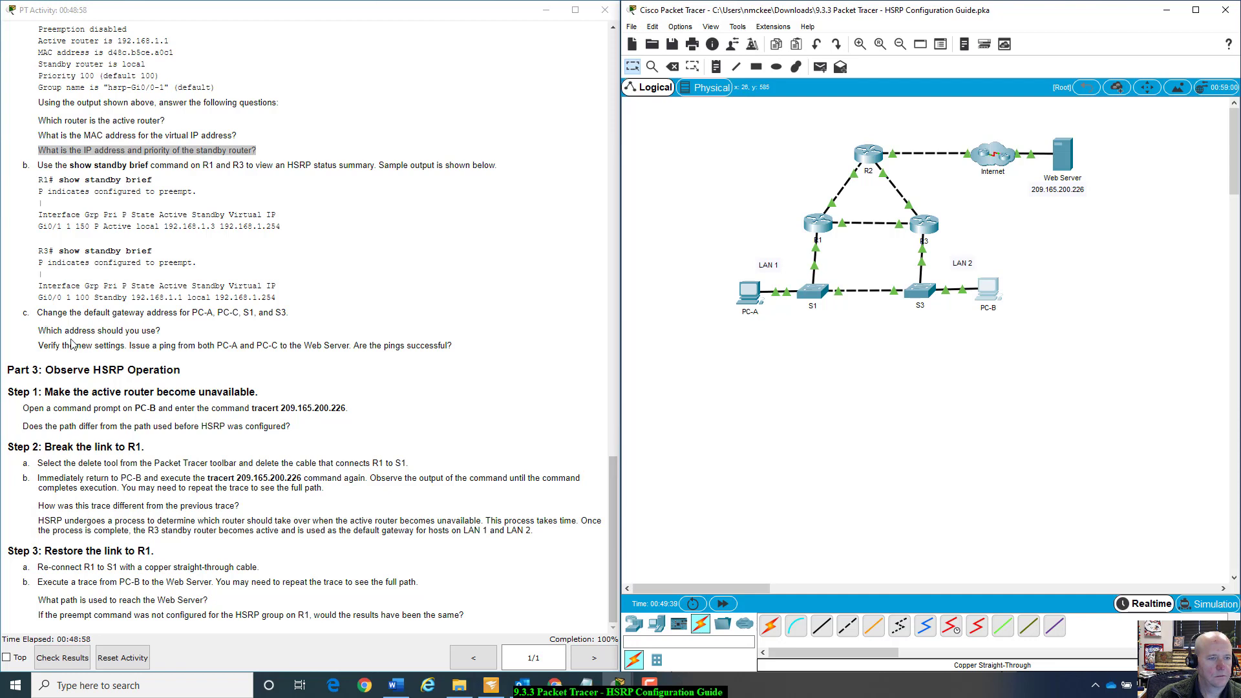
# - Highlight the ping verification task in the instructions and open PC-A's command prompt clear of the instructions
pyautogui.moveTo(43, 345); pyautogui.dragTo(278, 347)
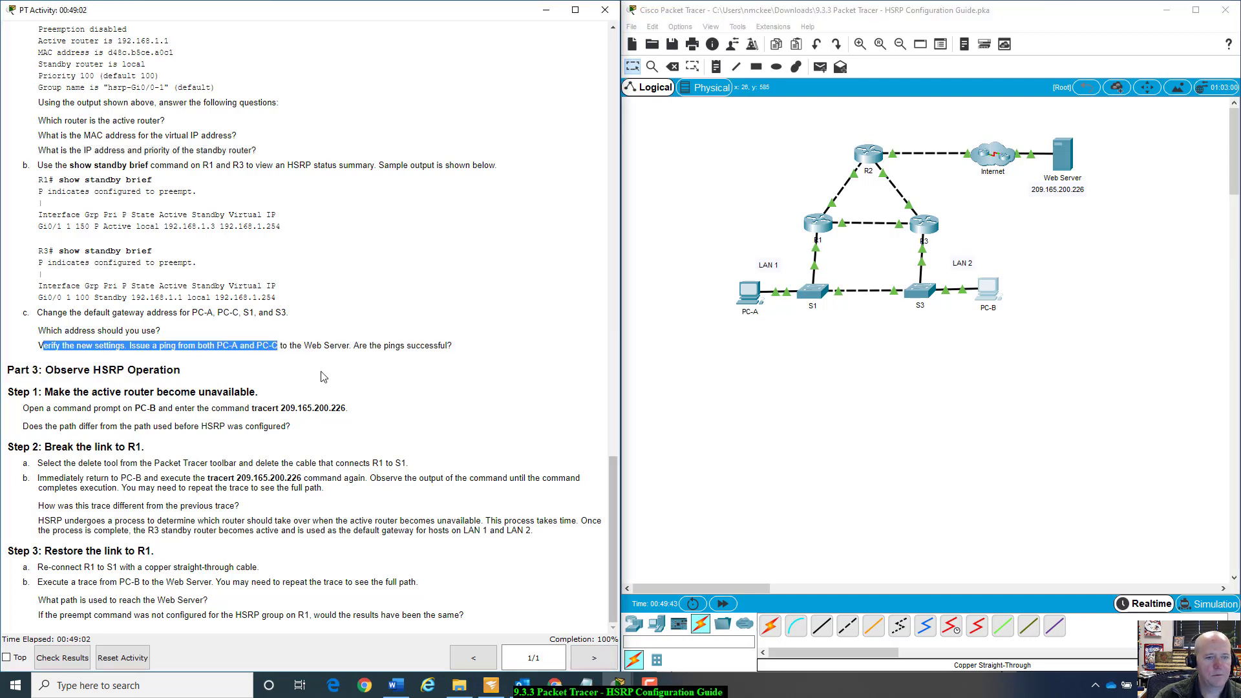
pyautogui.click(800, 397)
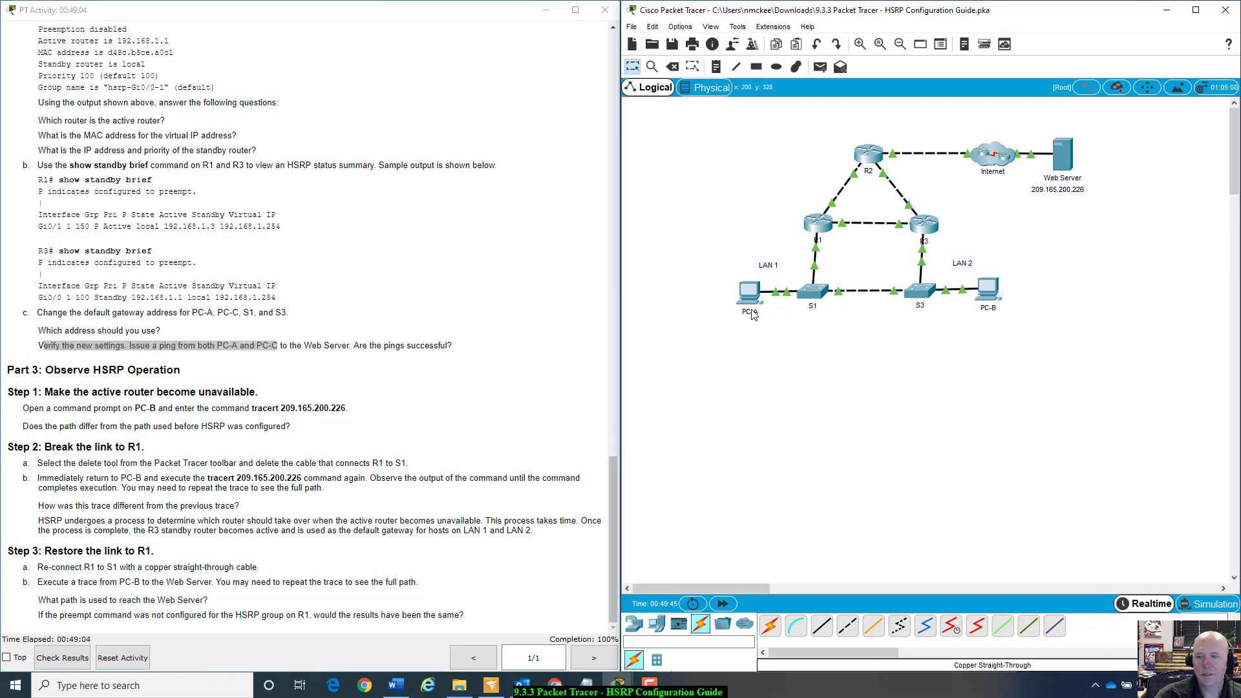
pyautogui.click(308, 346)
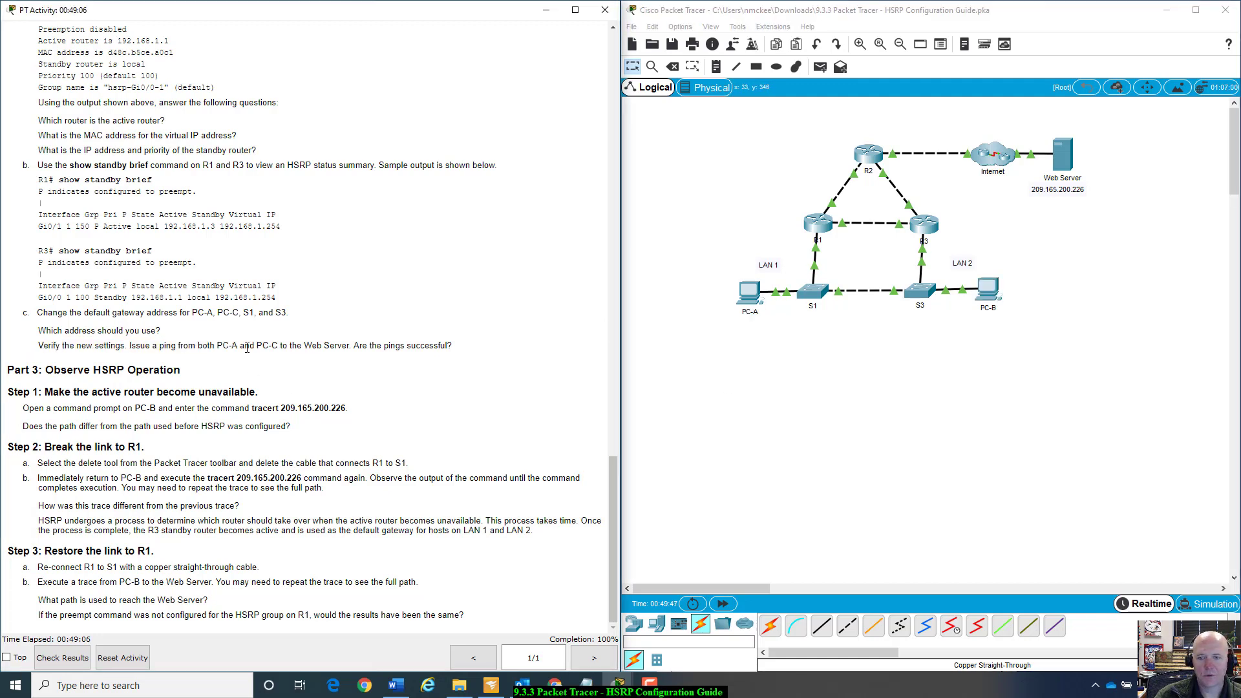
pyautogui.moveTo(257, 346); pyautogui.dragTo(278, 346)
pyautogui.click(749, 293)
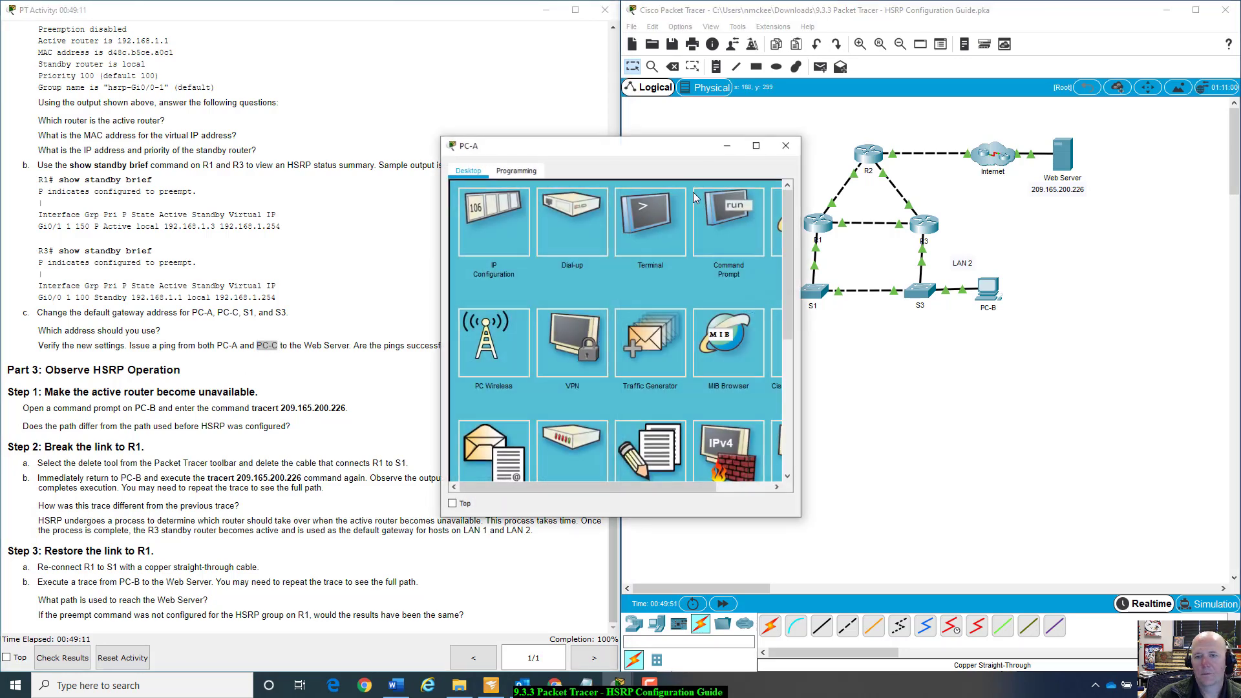
pyautogui.moveTo(684, 146); pyautogui.dragTo(956, 228)
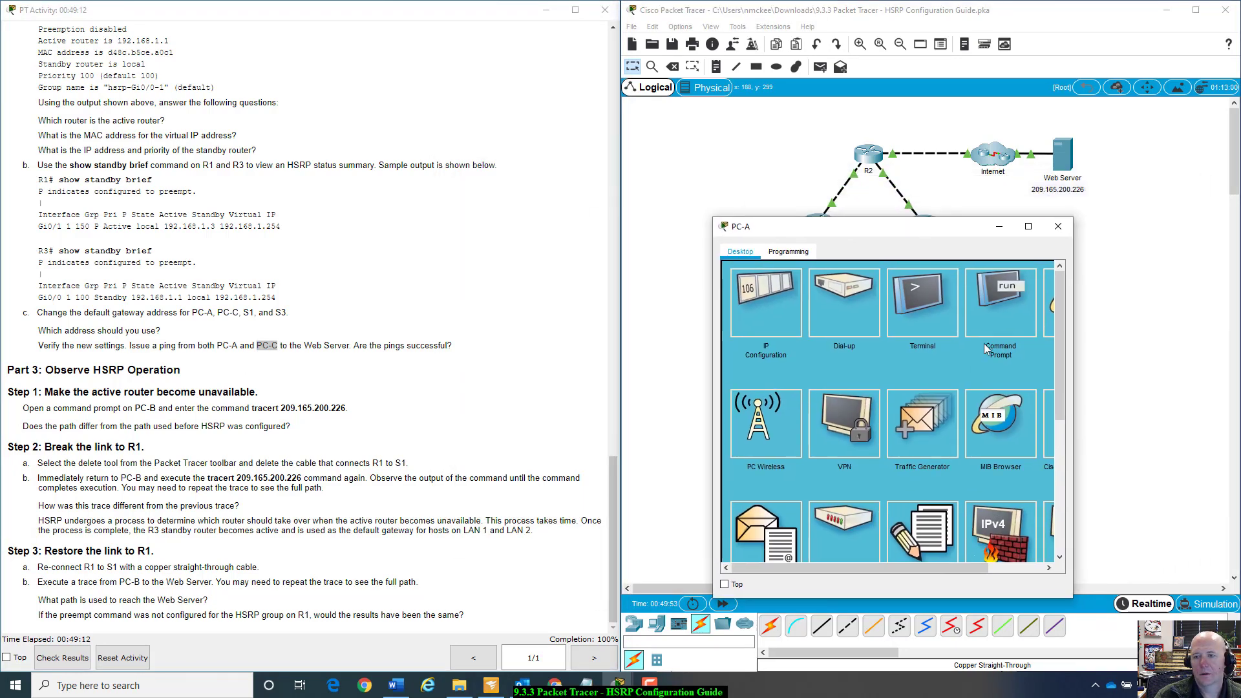
pyautogui.click(995, 305)
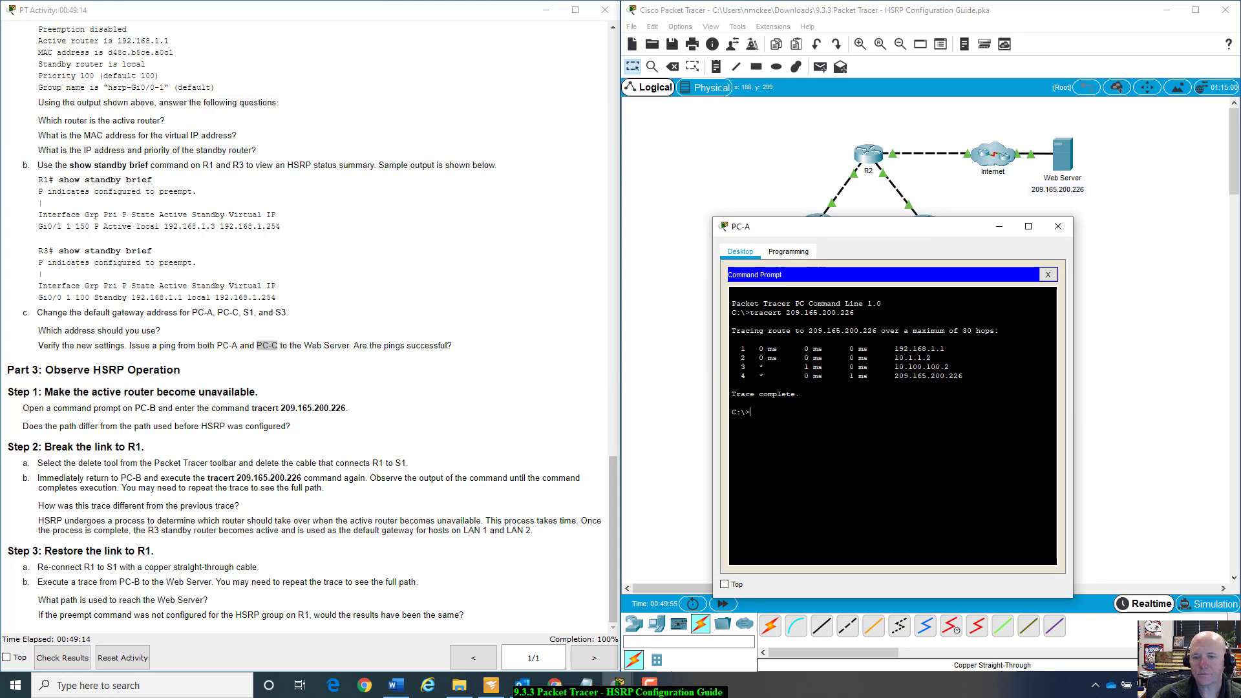
# - Recall PC-A's tracert command, change it to ping 209.165.200.226, run it, and close the PC-A window
pyautogui.press('Up')
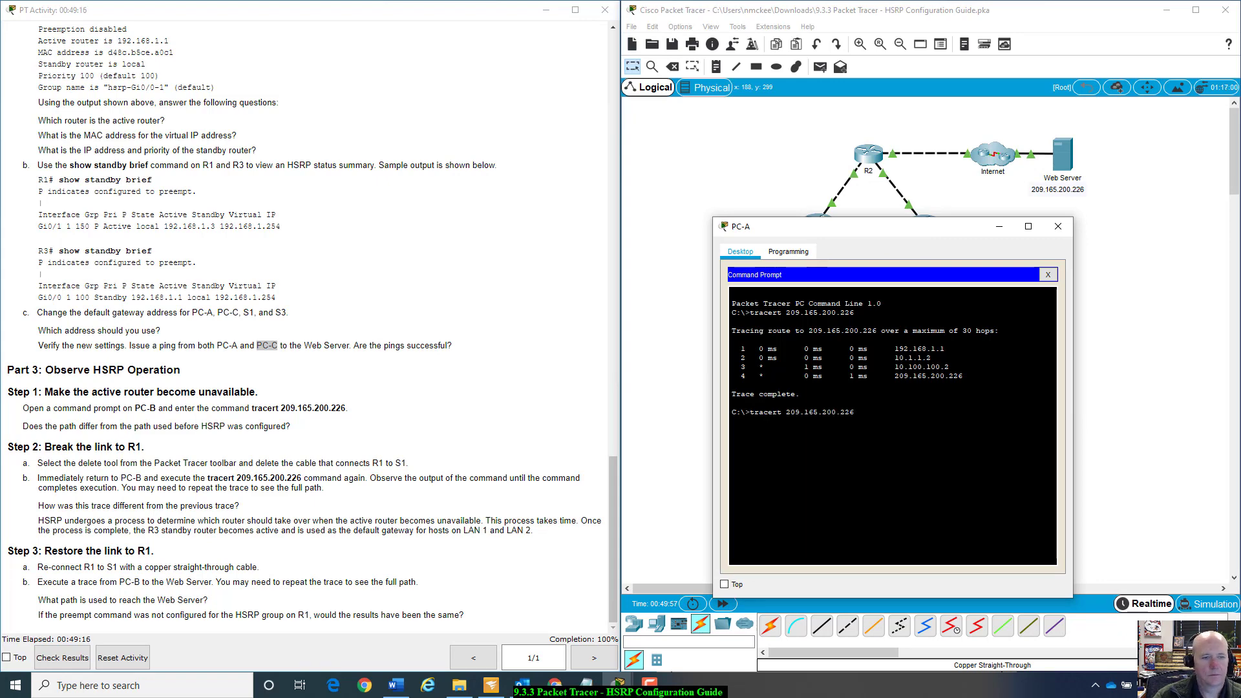
pyautogui.press('Down')
pyautogui.press('Up')
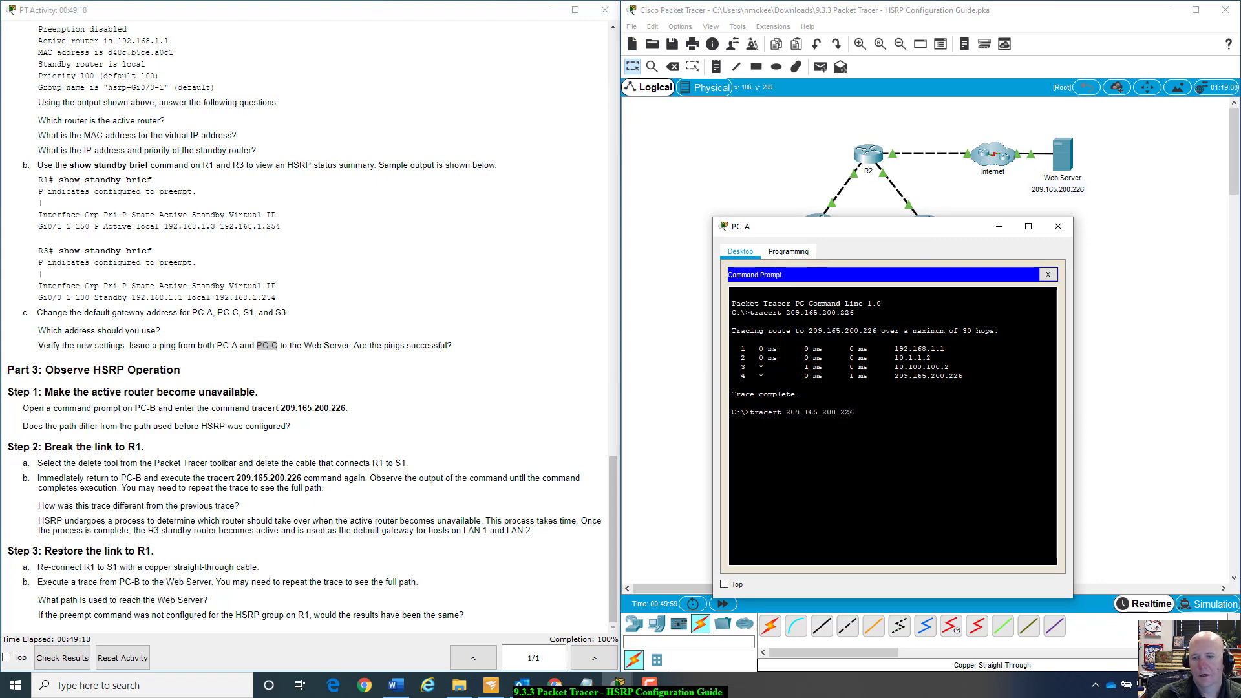
pyautogui.press('BackSpace')
pyautogui.press('BackSpace')
pyautogui.press('BackSpace')
pyautogui.press('BackSpace')
pyautogui.press('BackSpace')
pyautogui.press('BackSpace')
pyautogui.press('BackSpace')
pyautogui.press('BackSpace')
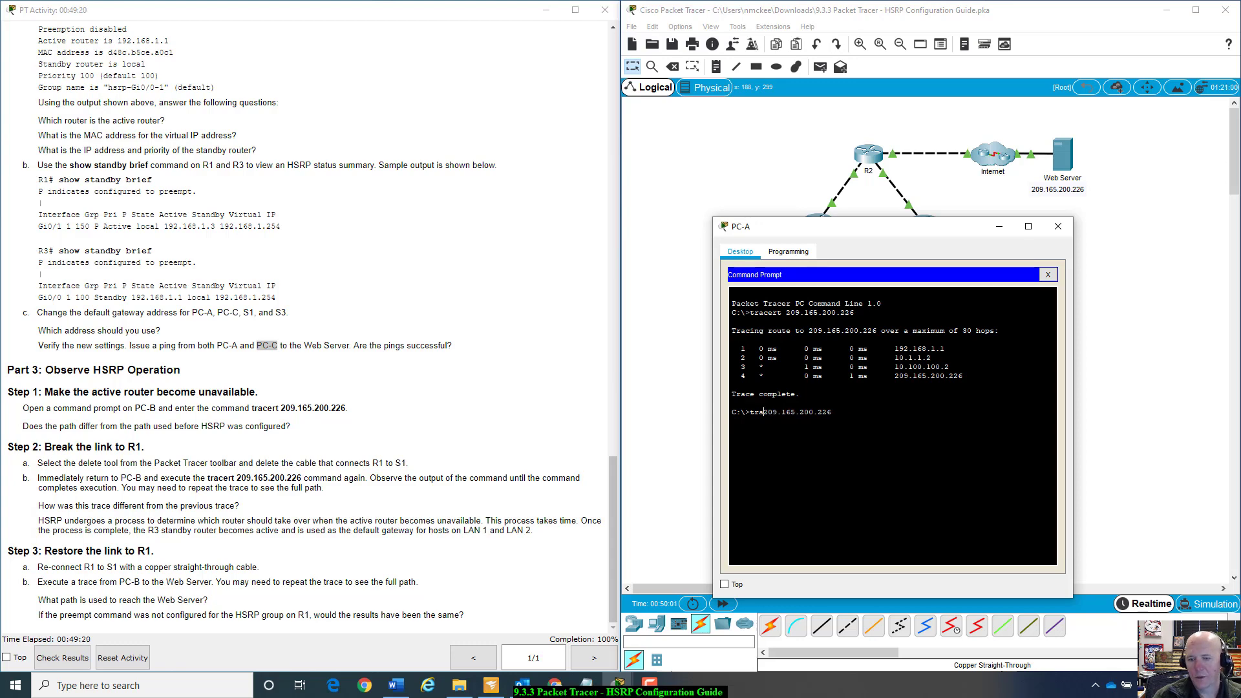
pyautogui.write('ping')
pyautogui.press('Return')
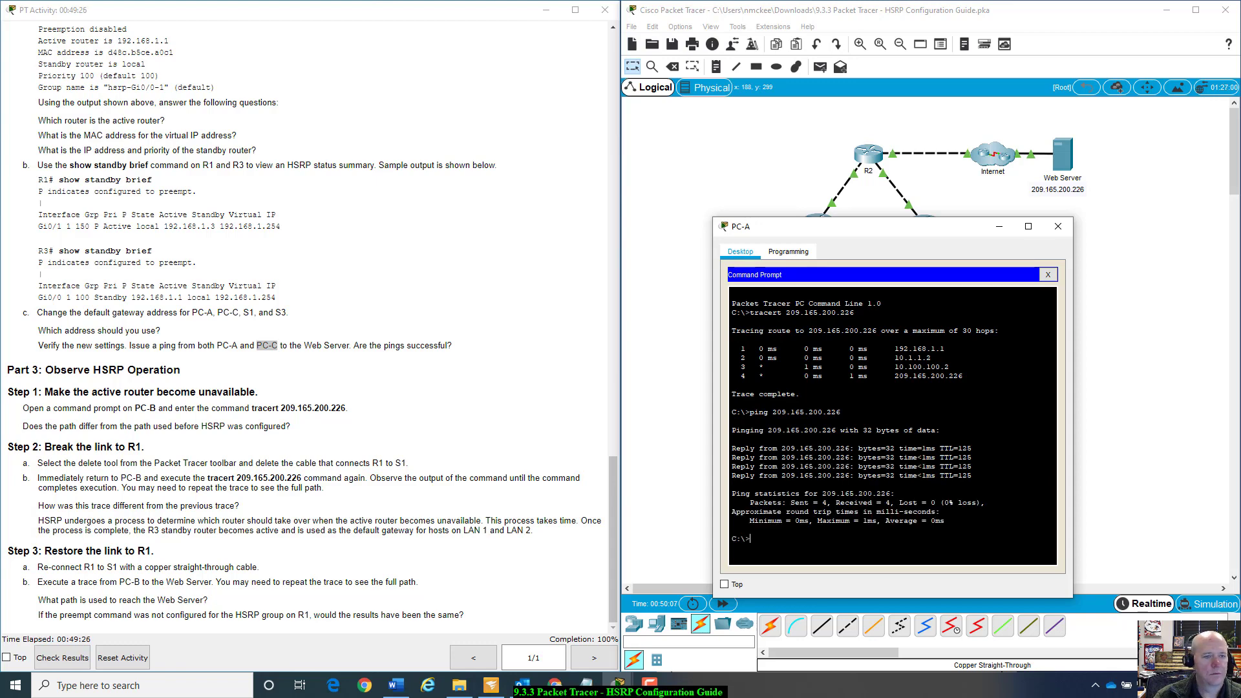
pyautogui.click(1058, 227)
# - Open PC-B's command prompt, repeat ping 209.165.200.226 to test the Web Server, and close the window
pyautogui.click(993, 295)
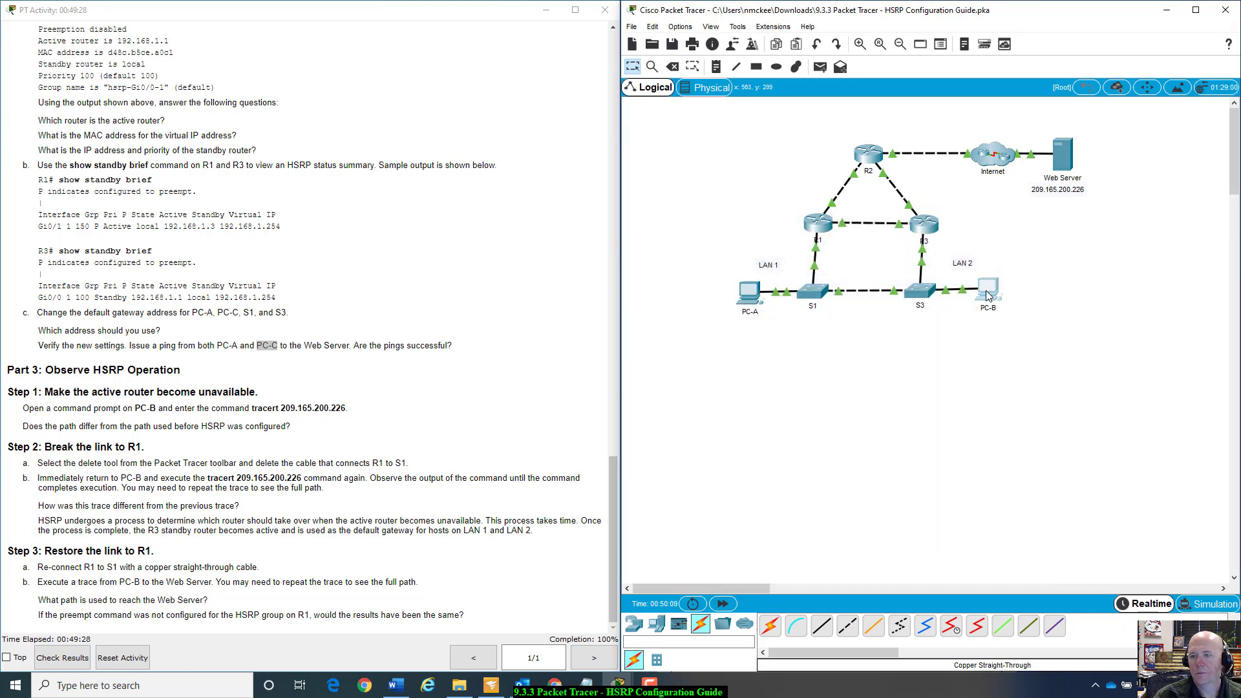
pyautogui.moveTo(666, 147); pyautogui.dragTo(881, 208)
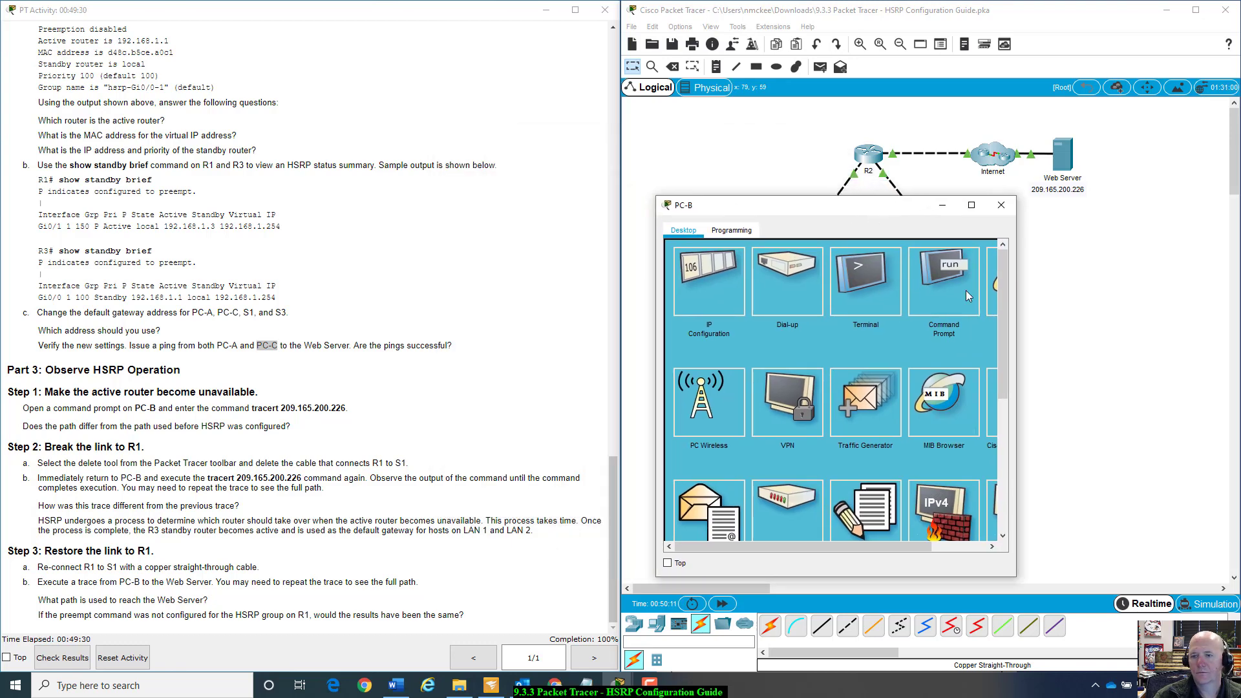
pyautogui.click(960, 293)
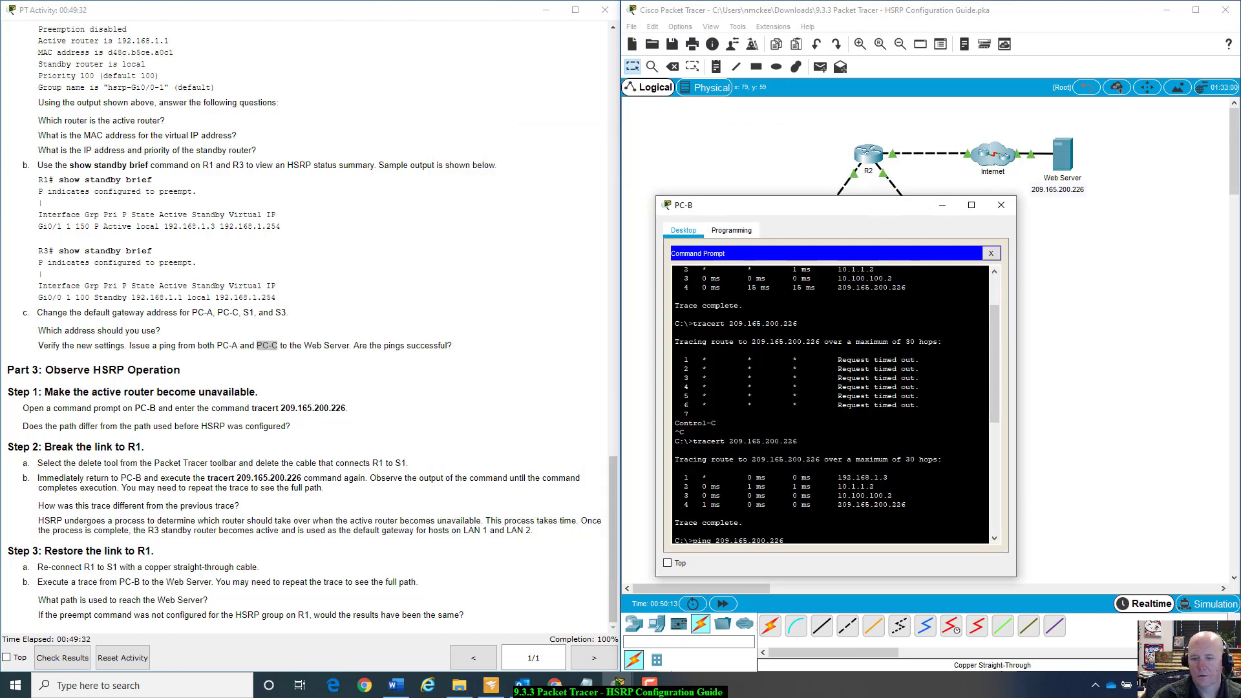
pyautogui.scroll(-2, 829, 545)
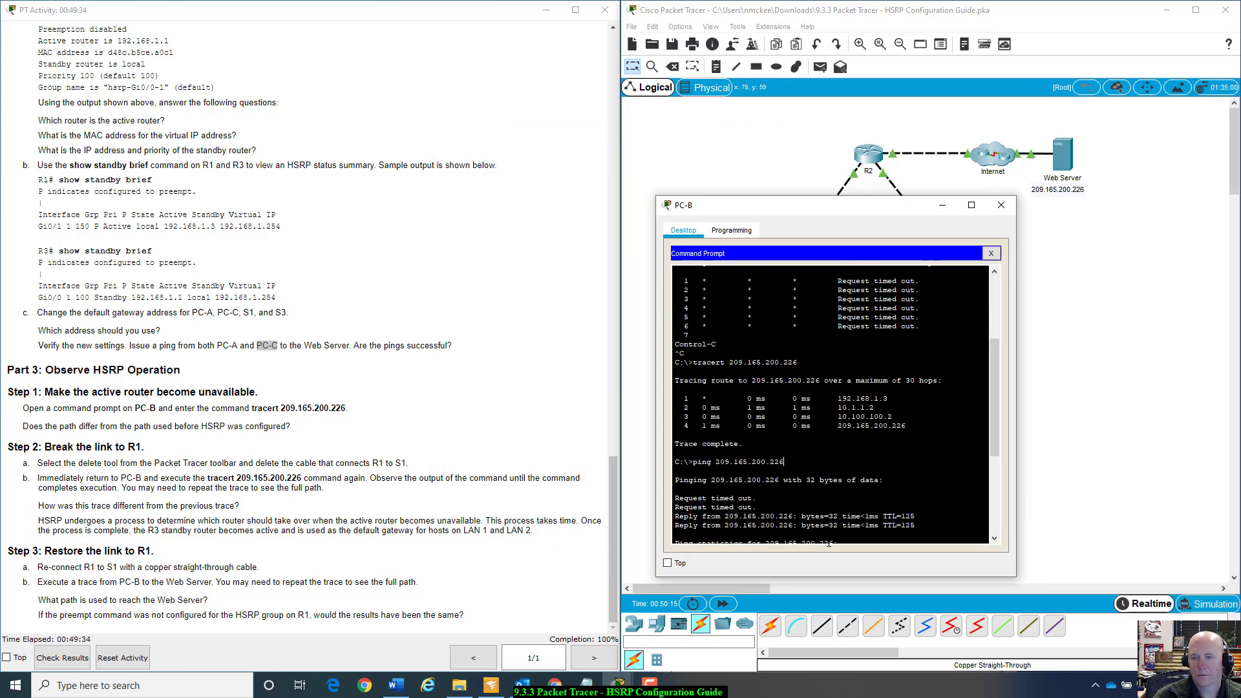
pyautogui.scroll(-5, 828, 545)
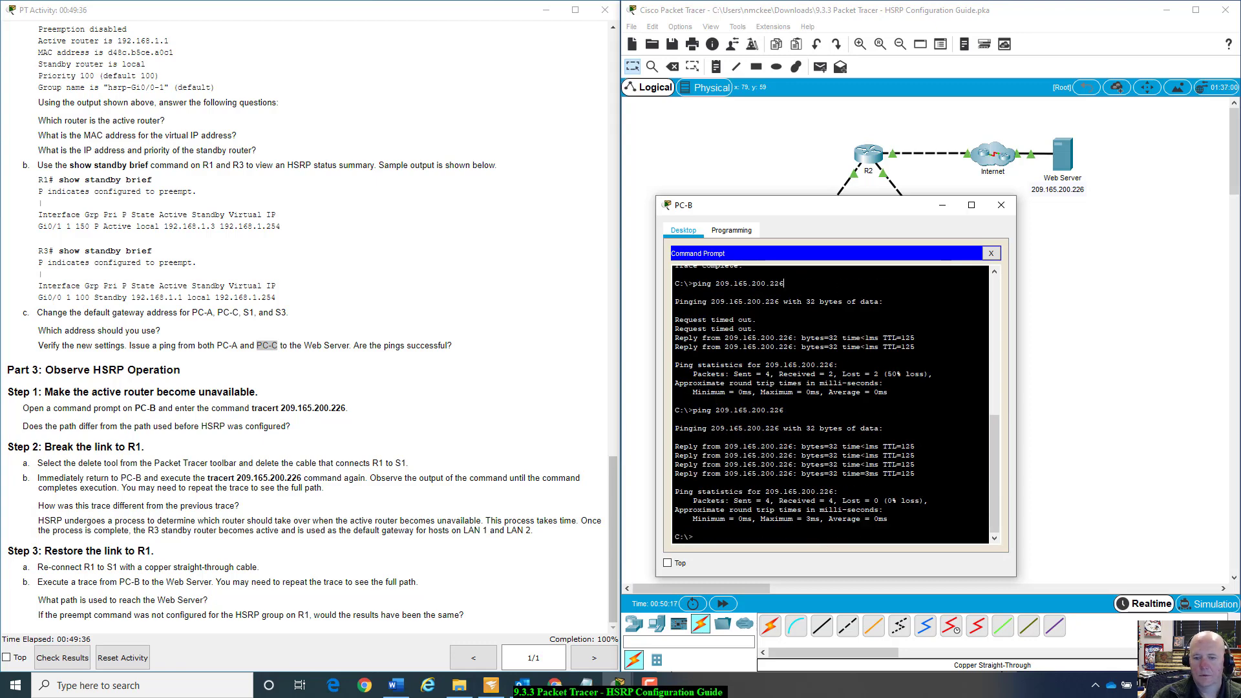
pyautogui.press('Up')
pyautogui.press('Return')
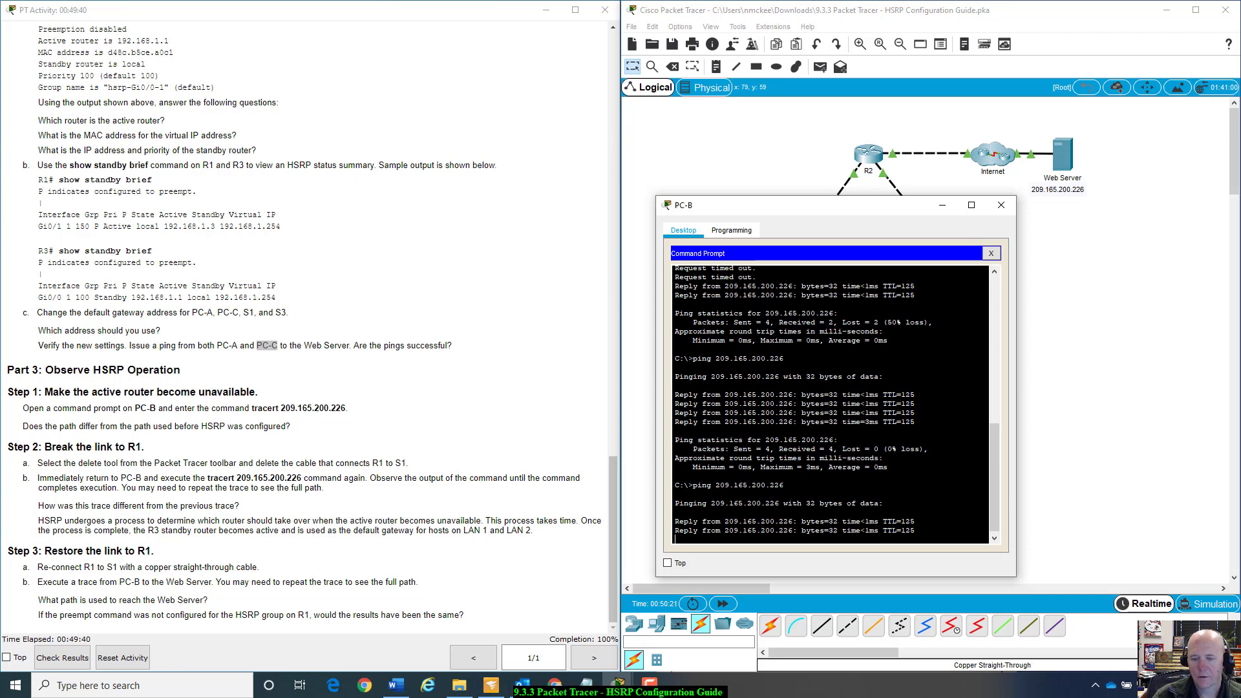
pyautogui.click(1001, 205)
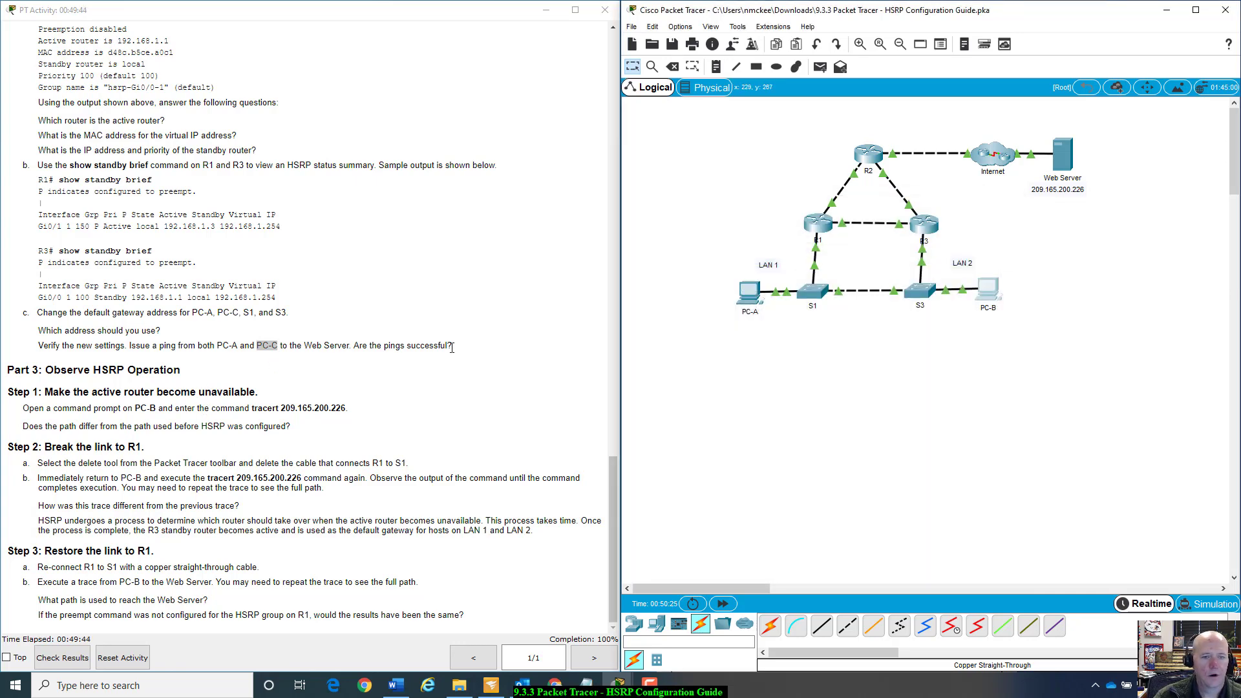
# - Review the question about ping success and the Part 3 Step 1 heading in the activity instructions
pyautogui.moveTo(452, 347); pyautogui.dragTo(312, 347)
pyautogui.moveTo(452, 347); pyautogui.dragTo(346, 349)
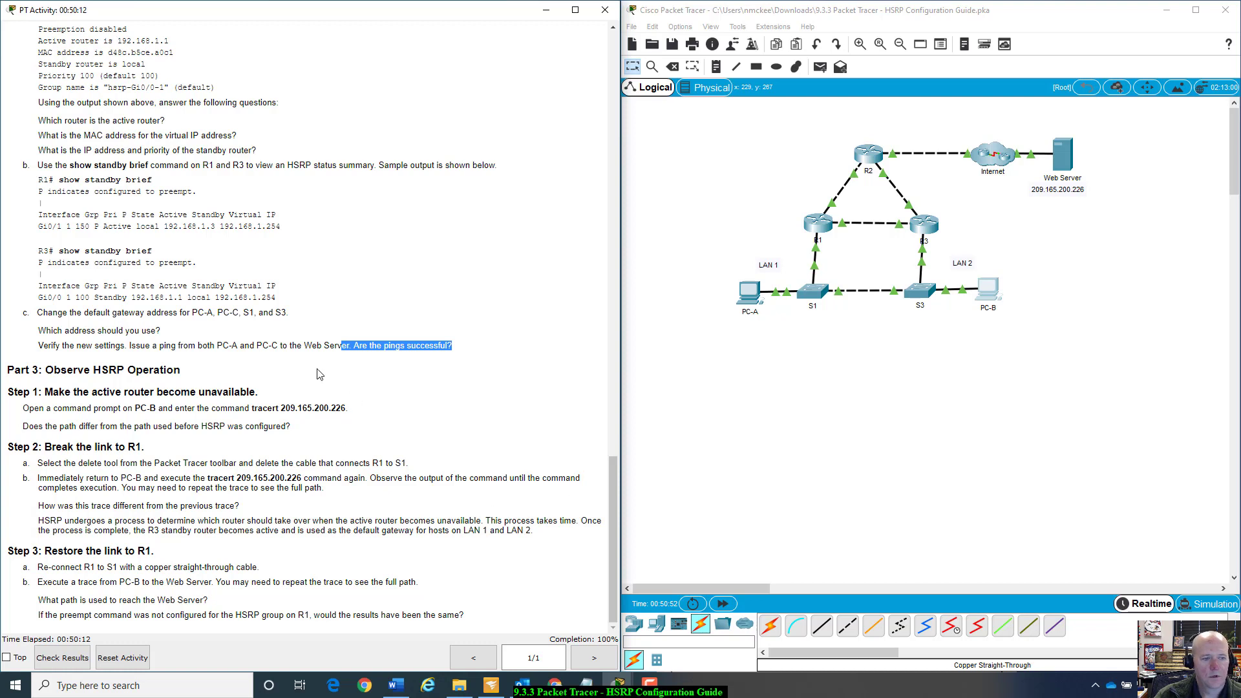
pyautogui.moveTo(52, 390); pyautogui.dragTo(282, 399)
pyautogui.click(282, 399)
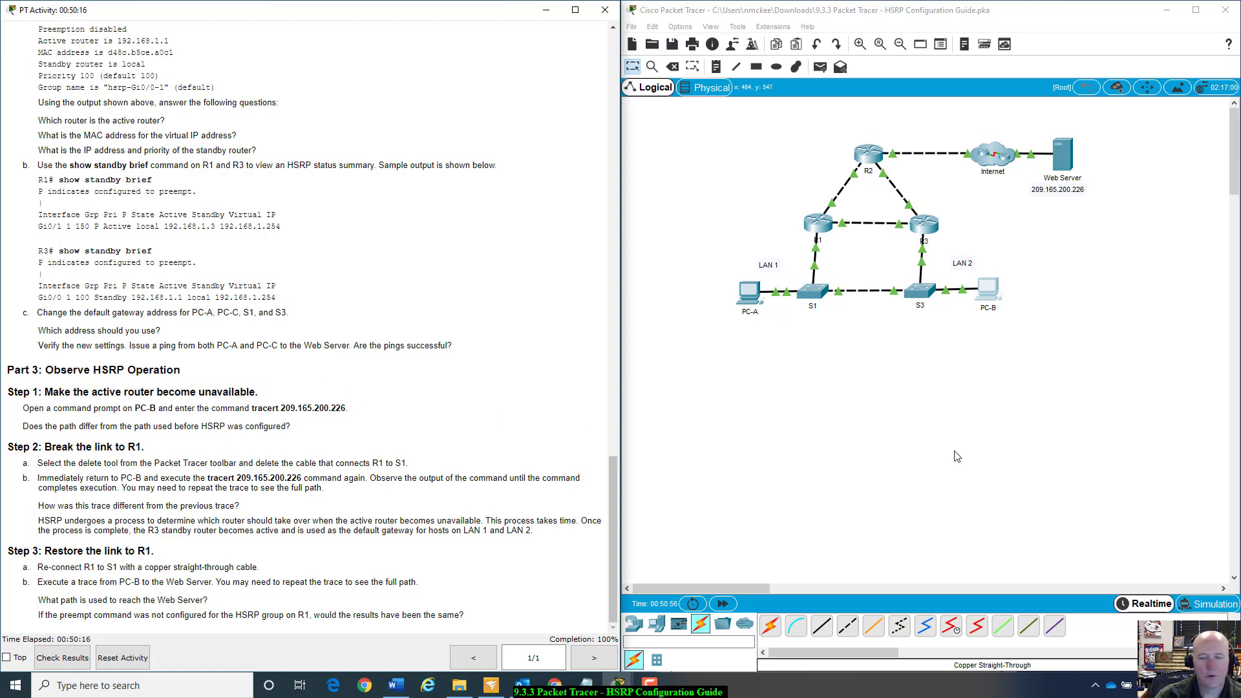
pyautogui.click(996, 302)
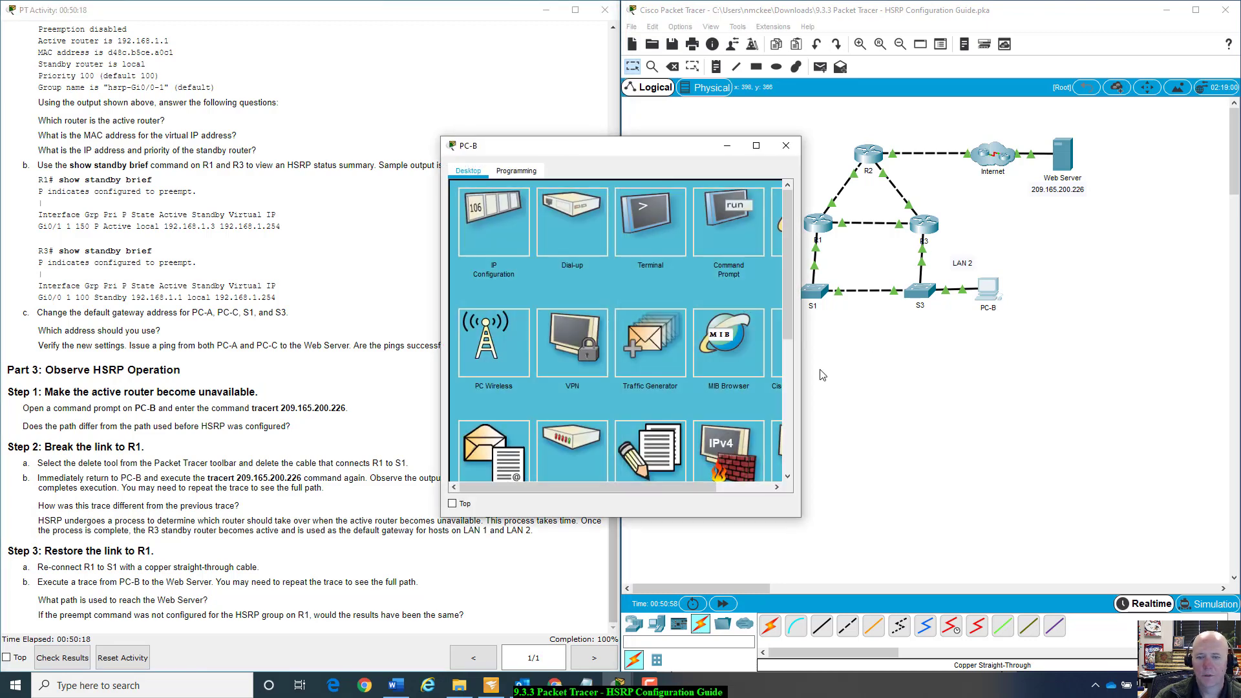
pyautogui.moveTo(770, 180); pyautogui.dragTo(932, 239)
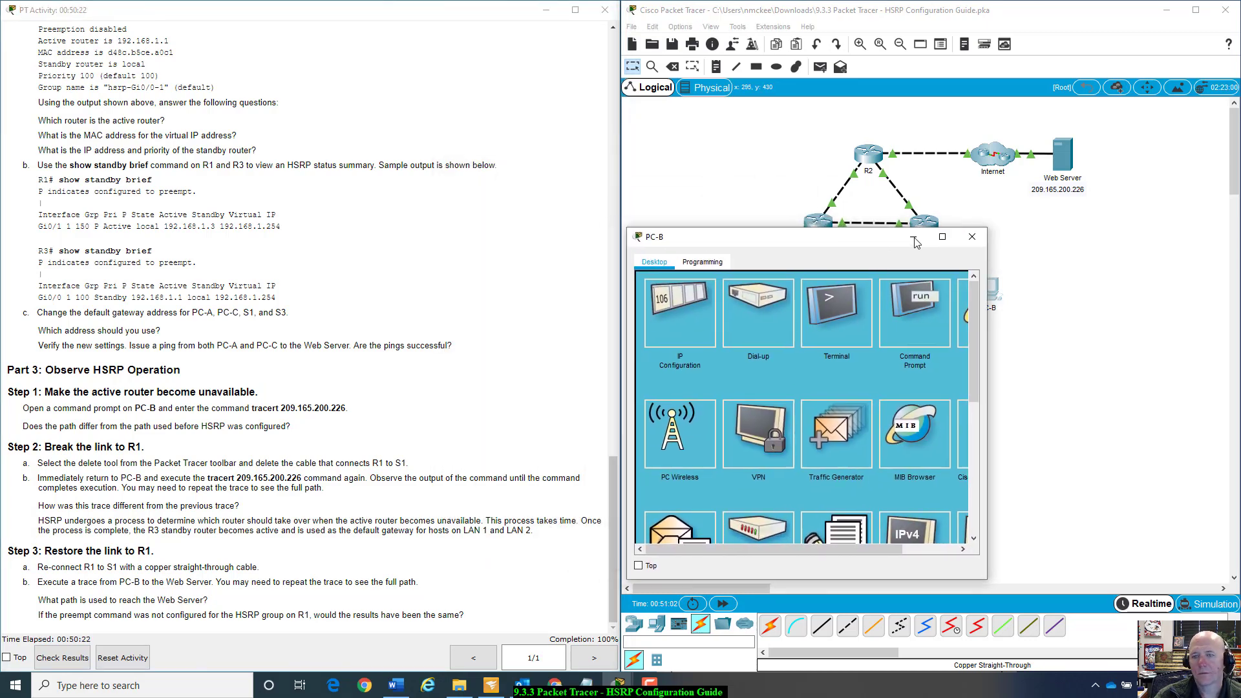
pyautogui.click(961, 329)
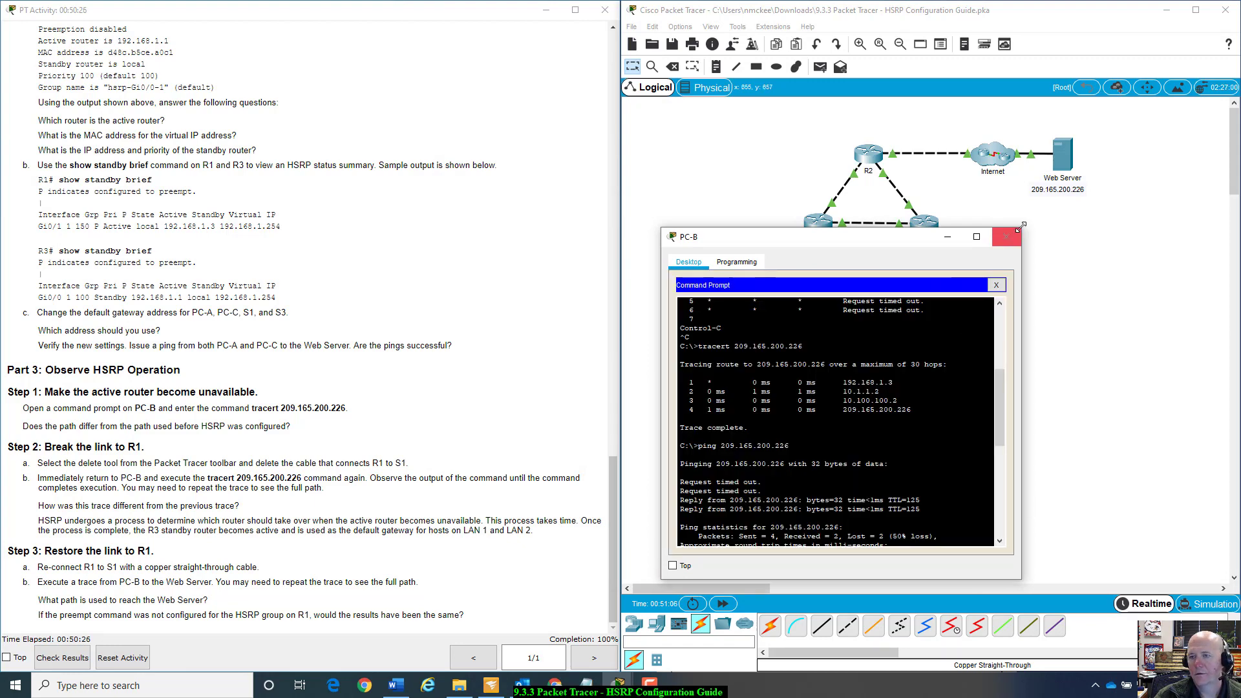
pyautogui.click(1006, 236)
pyautogui.click(1002, 250)
pyautogui.click(1016, 234)
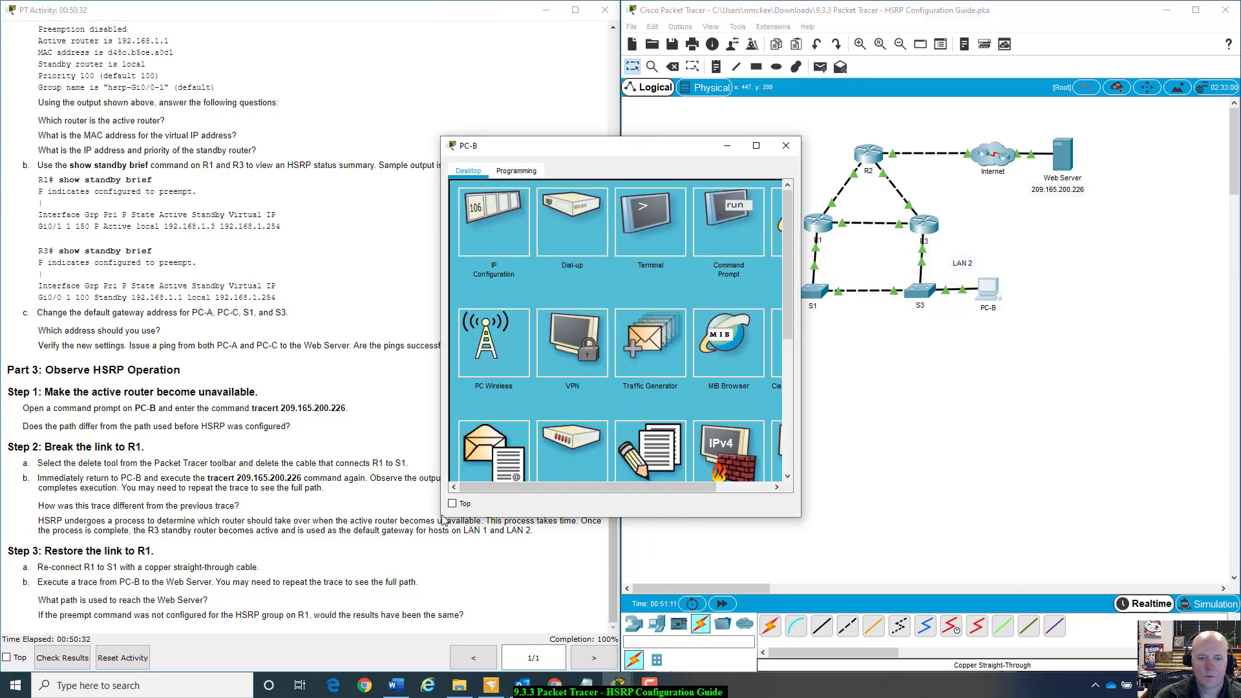
# - Enlarge PC-B's window, run tracert 209.165.200.226 in its command prompt, and highlight the final hop's address
pyautogui.moveTo(441, 517); pyautogui.dragTo(293, 607)
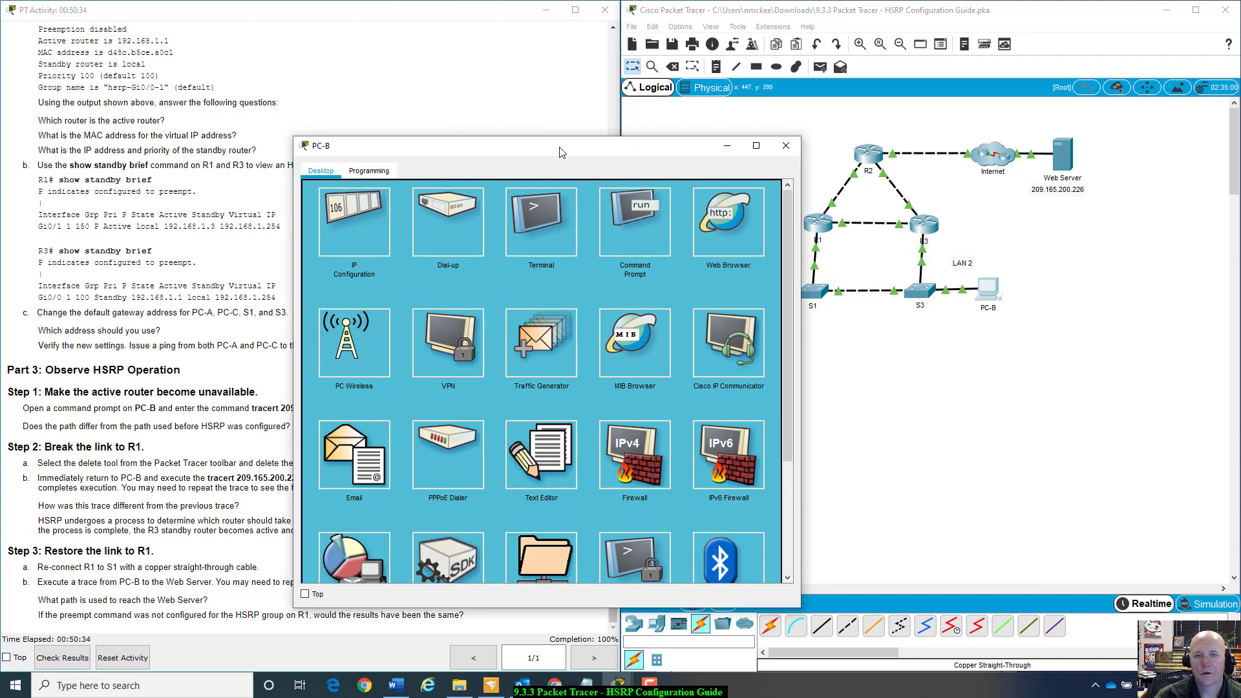
pyautogui.moveTo(560, 149); pyautogui.dragTo(908, 139)
pyautogui.click(1002, 231)
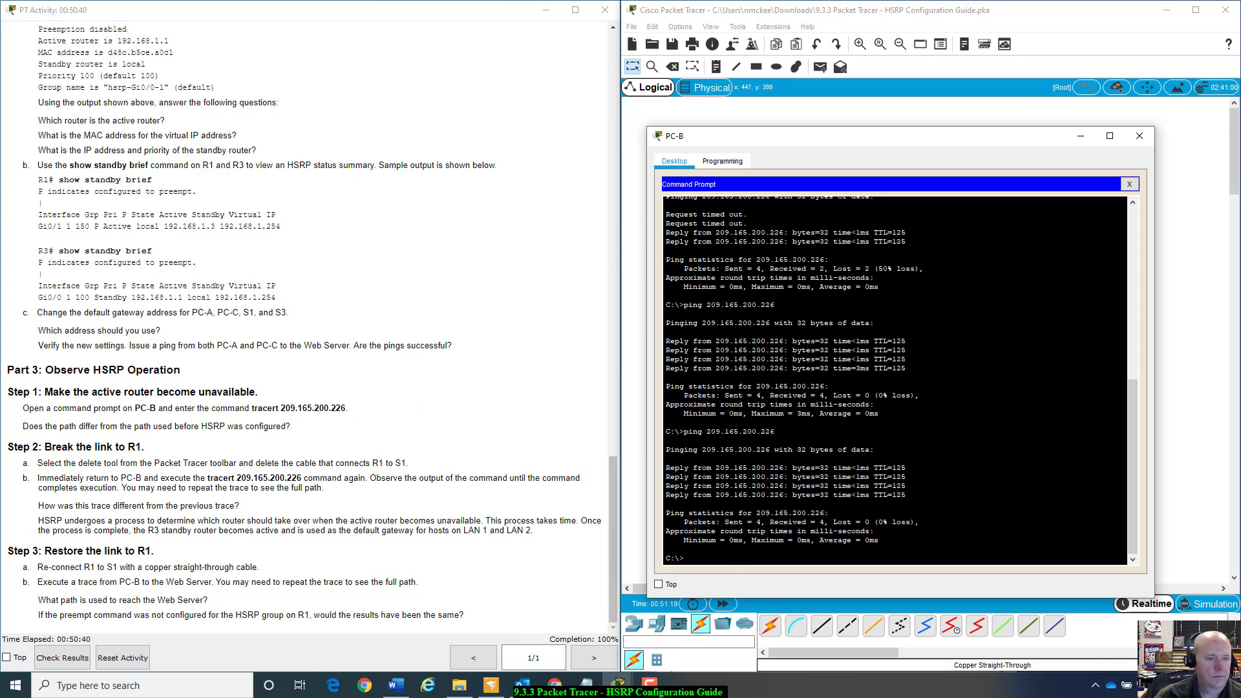
pyautogui.write('tracert 209.165.200.226')
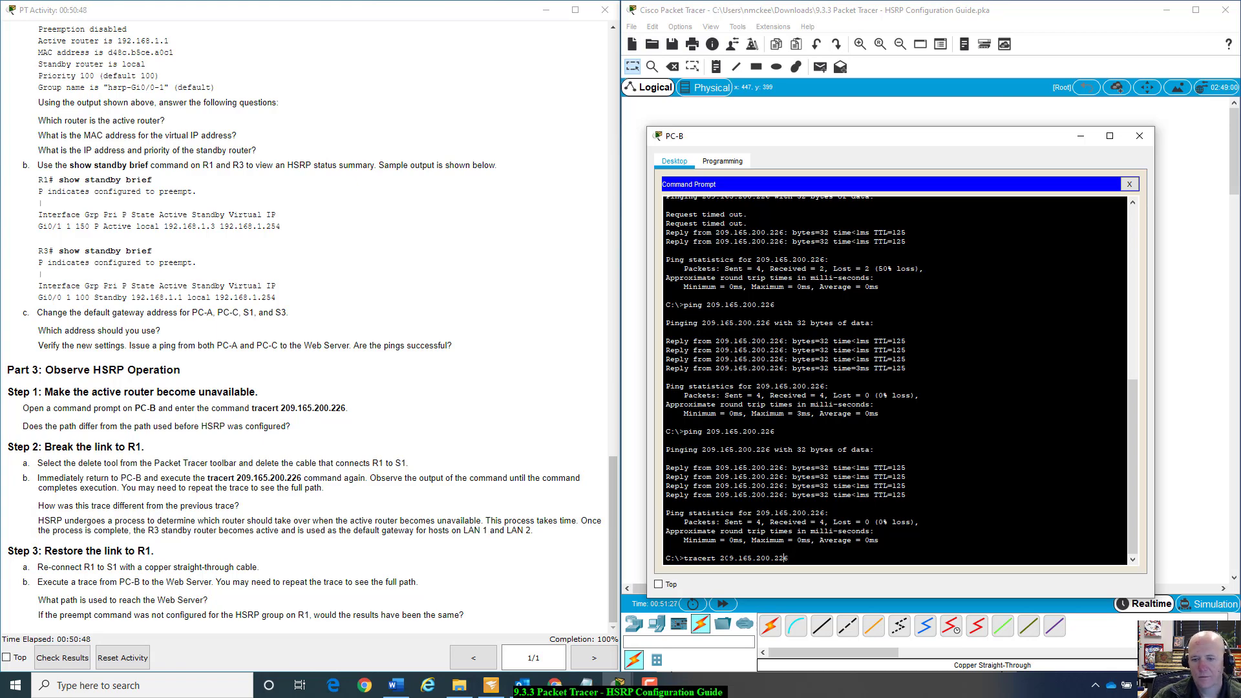
pyautogui.press('Return')
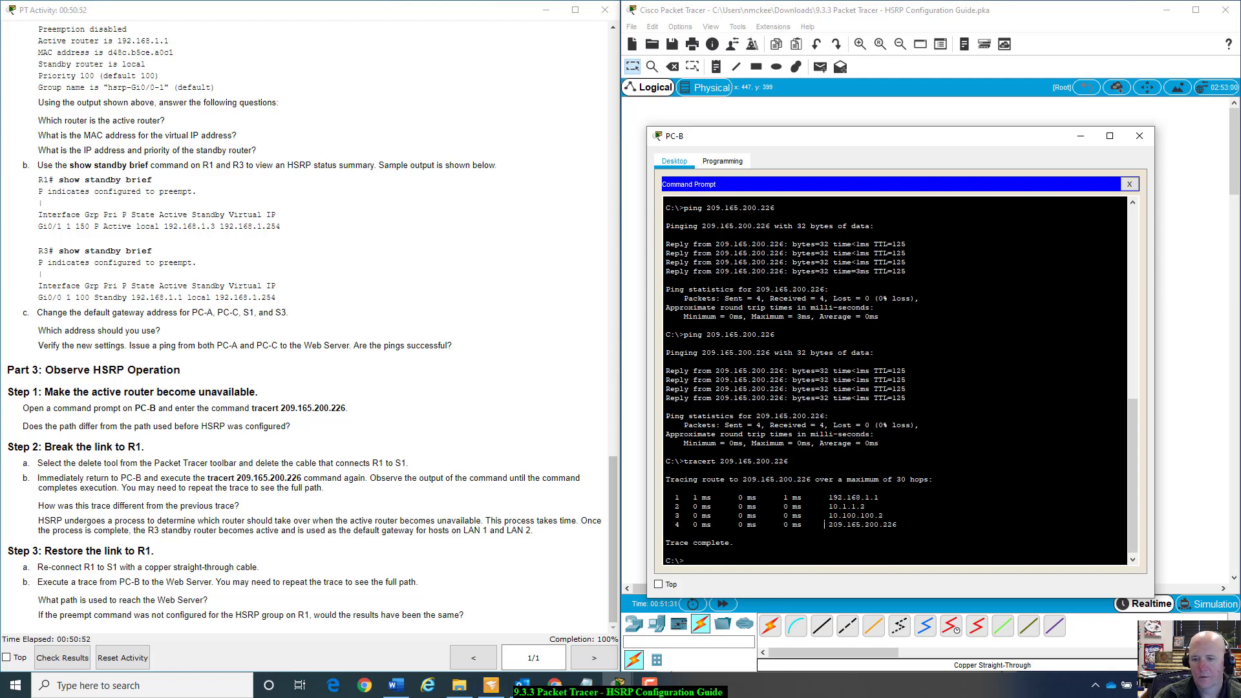
pyautogui.moveTo(824, 525); pyautogui.dragTo(898, 525)
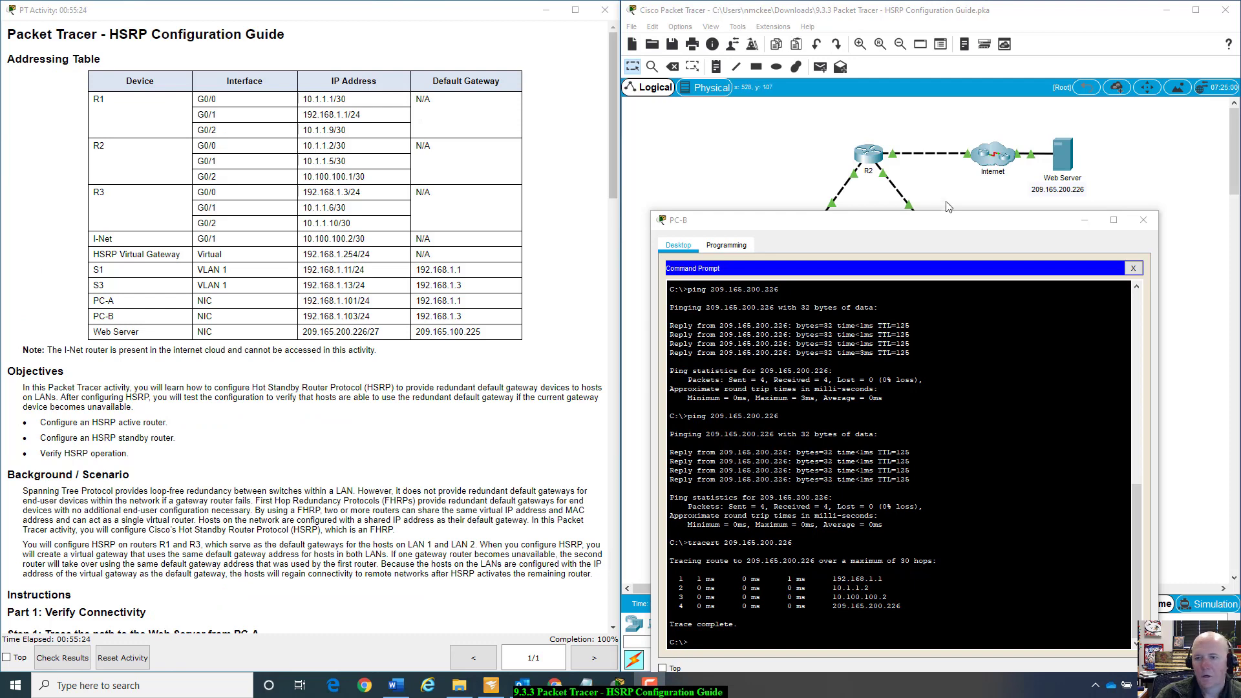
# - Reposition PC-B's window to compare the trace with the topology, and highlight the first hop's address
pyautogui.moveTo(949, 217); pyautogui.dragTo(949, 362)
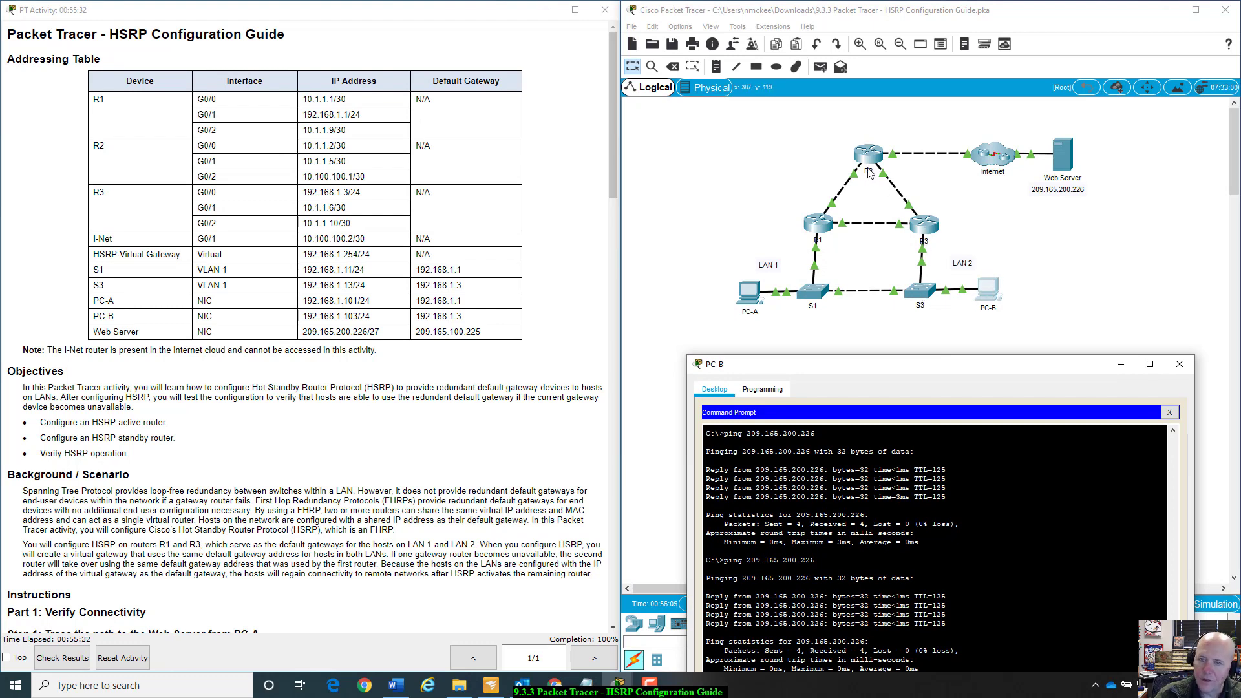
pyautogui.moveTo(944, 364); pyautogui.dragTo(924, 266)
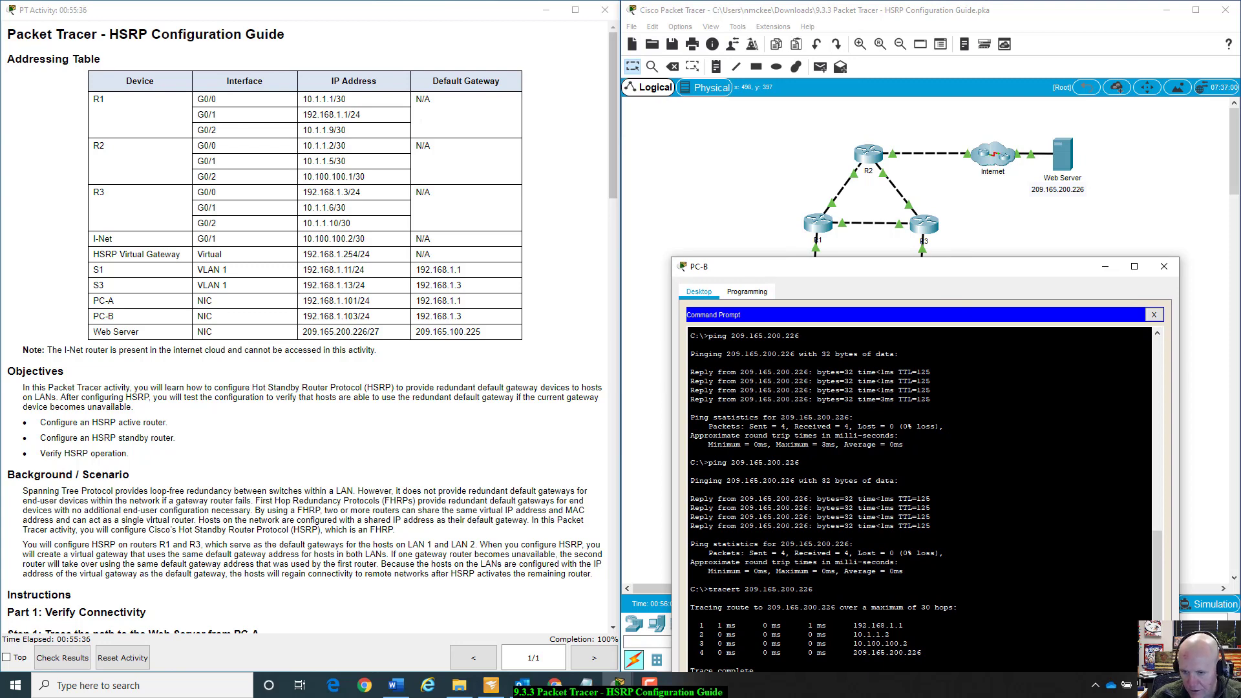
pyautogui.moveTo(868, 282); pyautogui.dragTo(855, 260)
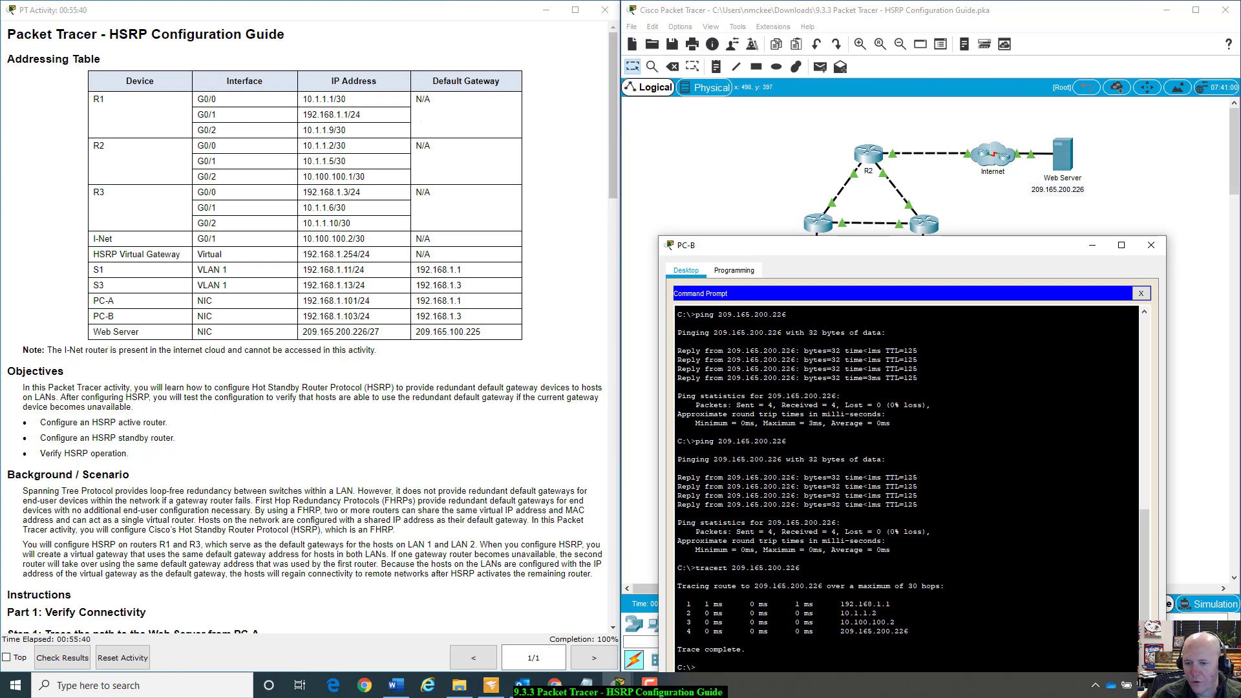
pyautogui.moveTo(841, 604); pyautogui.dragTo(891, 604)
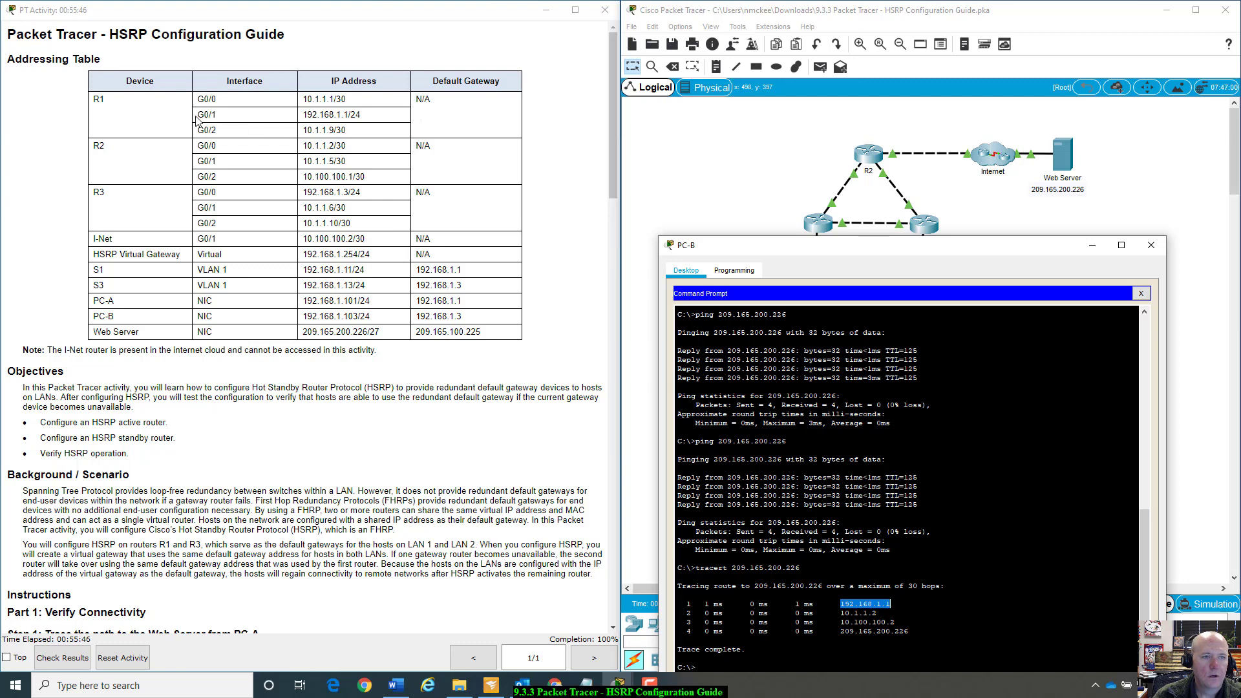
# - Locate the earliest trace in PC-B's command prompt, highlight its first hop, and highlight R3's G0/0 address in the Addressing Table
pyautogui.moveTo(925, 250)
pyautogui.mouseDown()
pyautogui.moveTo(933, 324)
pyautogui.moveTo(912, 262)
pyautogui.moveTo(911, 333)
pyautogui.moveTo(914, 266)
pyautogui.mouseUp()
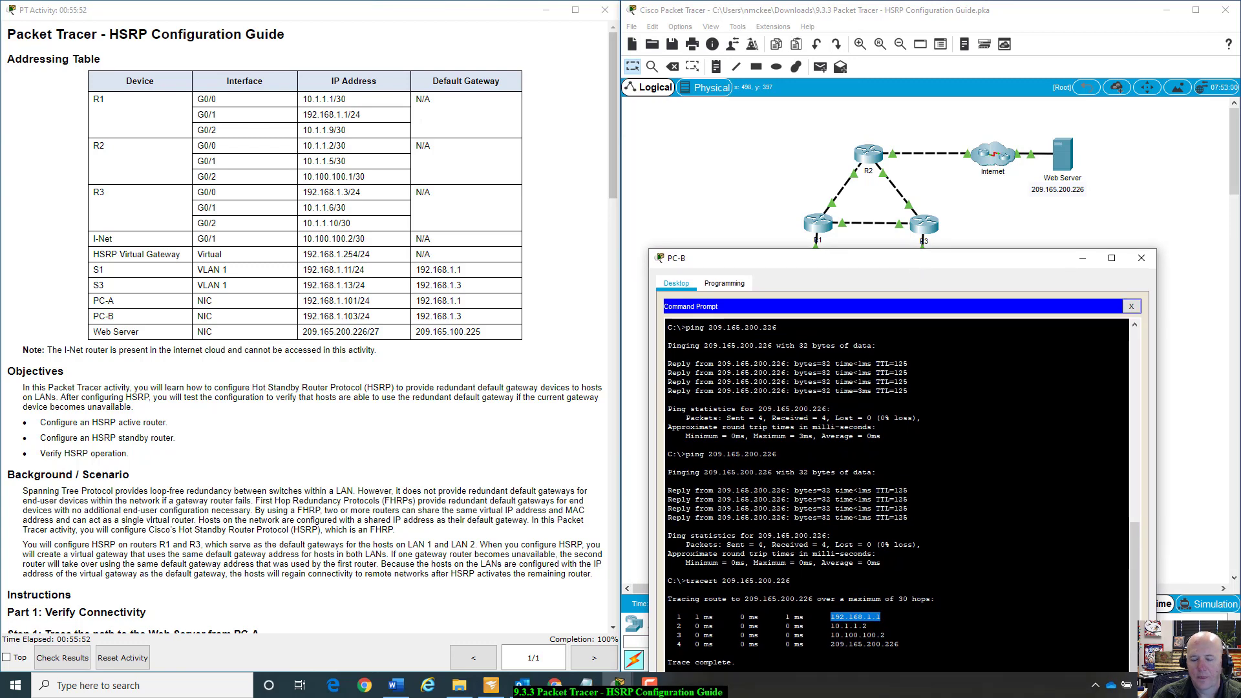
pyautogui.scroll(5, 898, 495)
pyautogui.scroll(2, 904, 498)
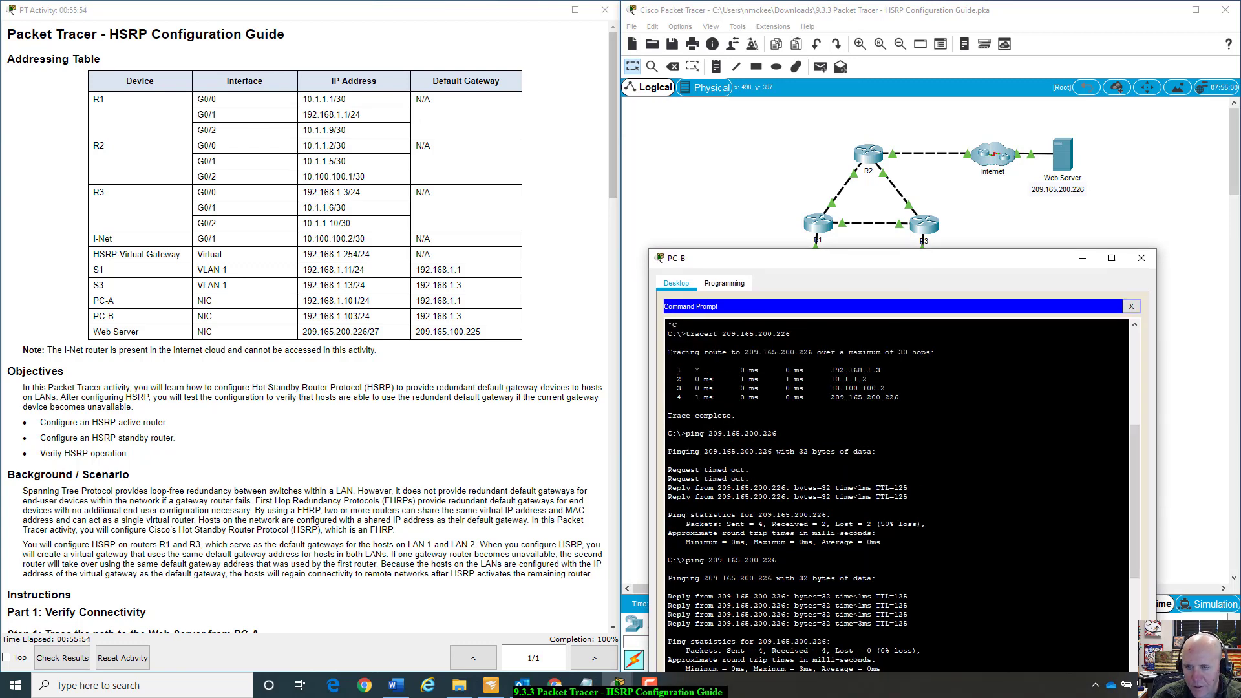
pyautogui.scroll(5, 897, 493)
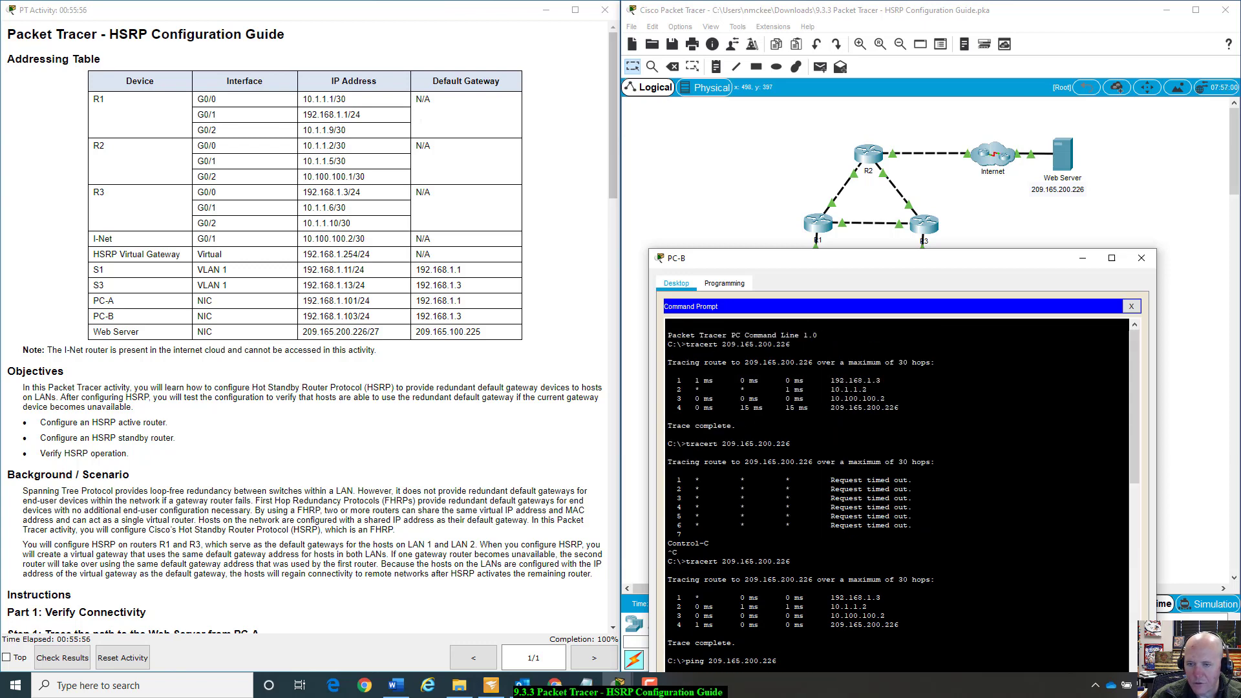
pyautogui.moveTo(668, 373); pyautogui.dragTo(831, 381)
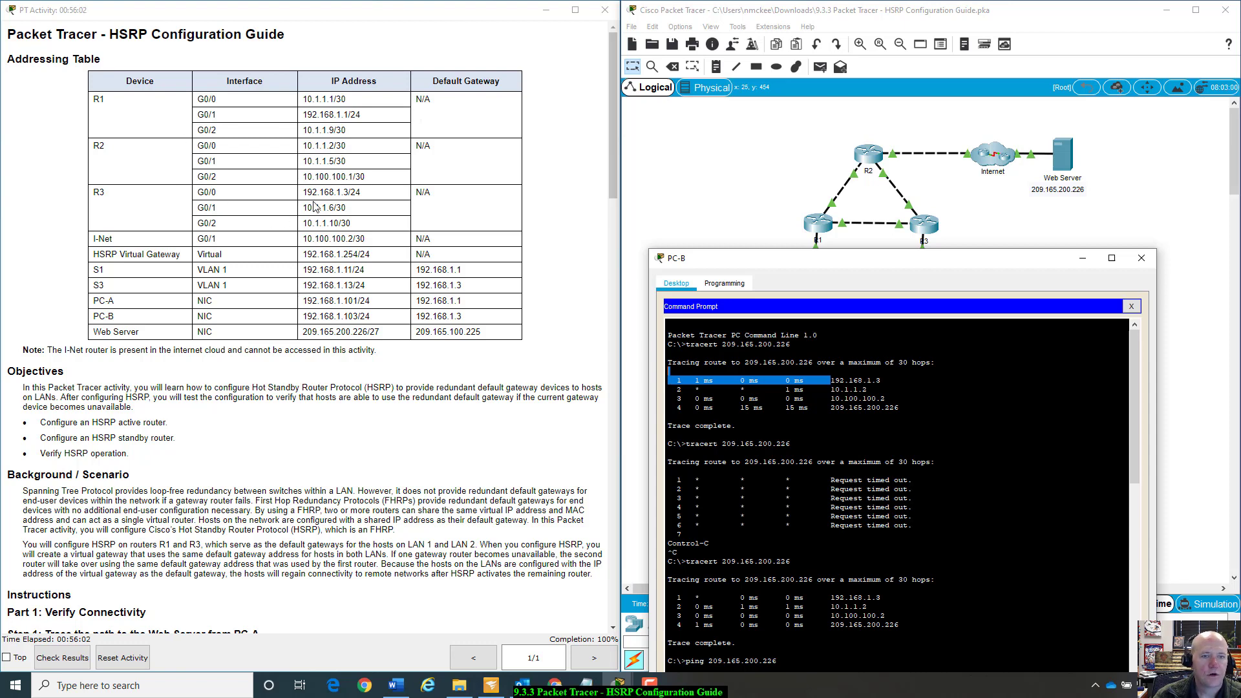
pyautogui.moveTo(302, 193); pyautogui.dragTo(361, 192)
# - Reposition PC-B's window to compare the path with the topology, and highlight the first hop's address in the latest trace
pyautogui.moveTo(986, 258); pyautogui.dragTo(1001, 304)
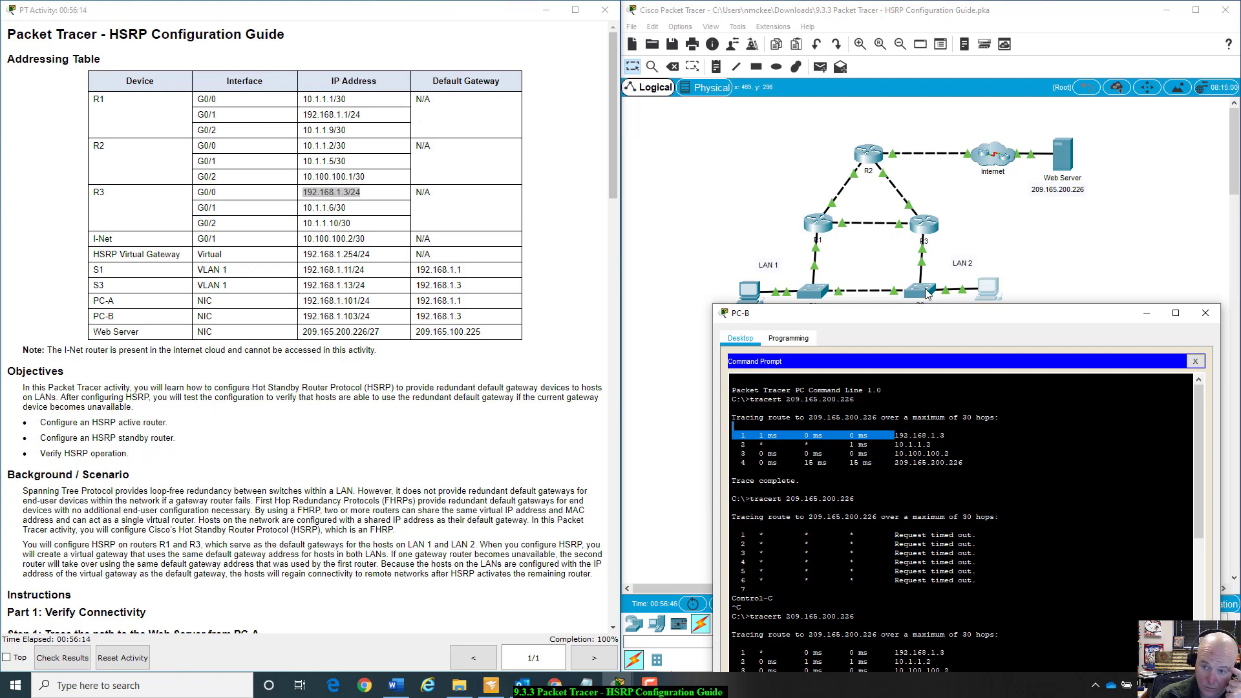
pyautogui.moveTo(929, 319); pyautogui.dragTo(911, 340)
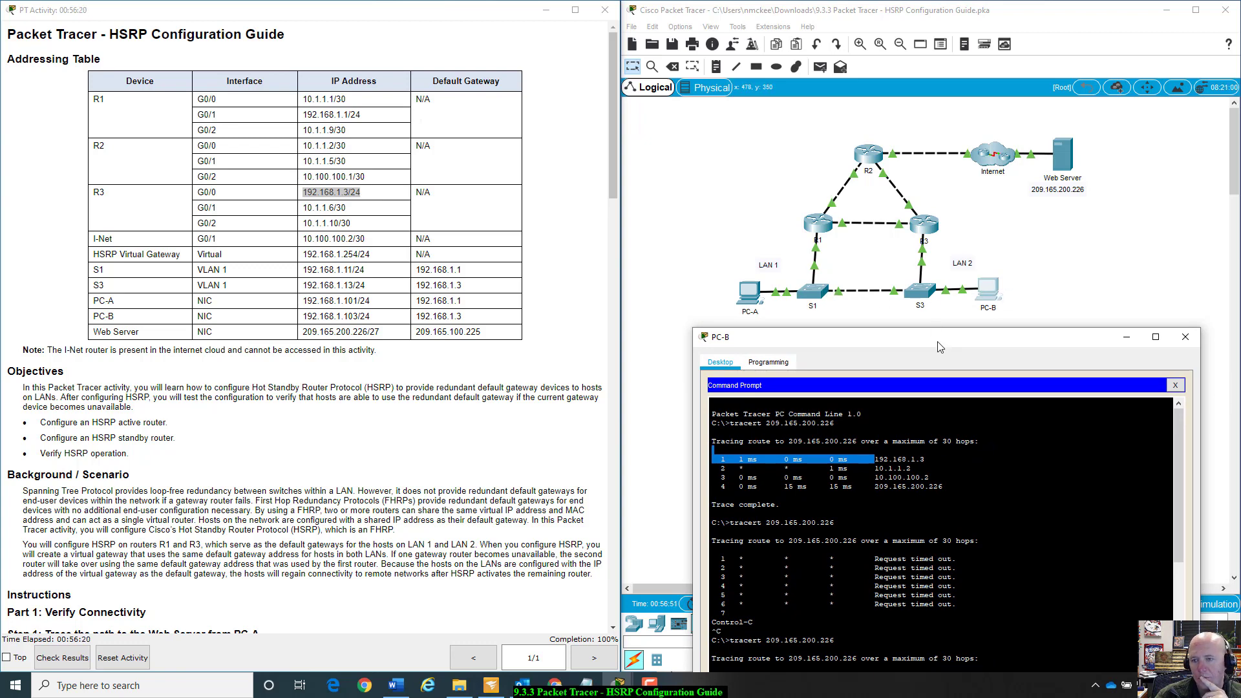
pyautogui.moveTo(938, 343); pyautogui.dragTo(936, 335)
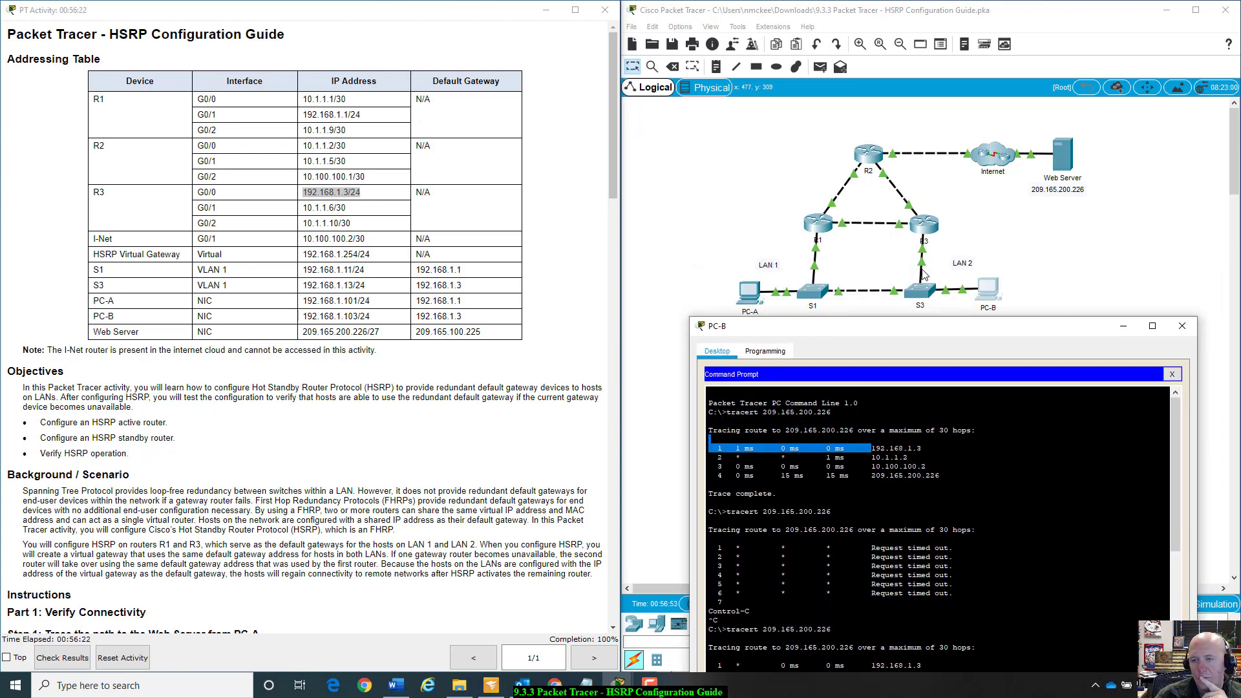
pyautogui.moveTo(968, 335); pyautogui.dragTo(948, 180)
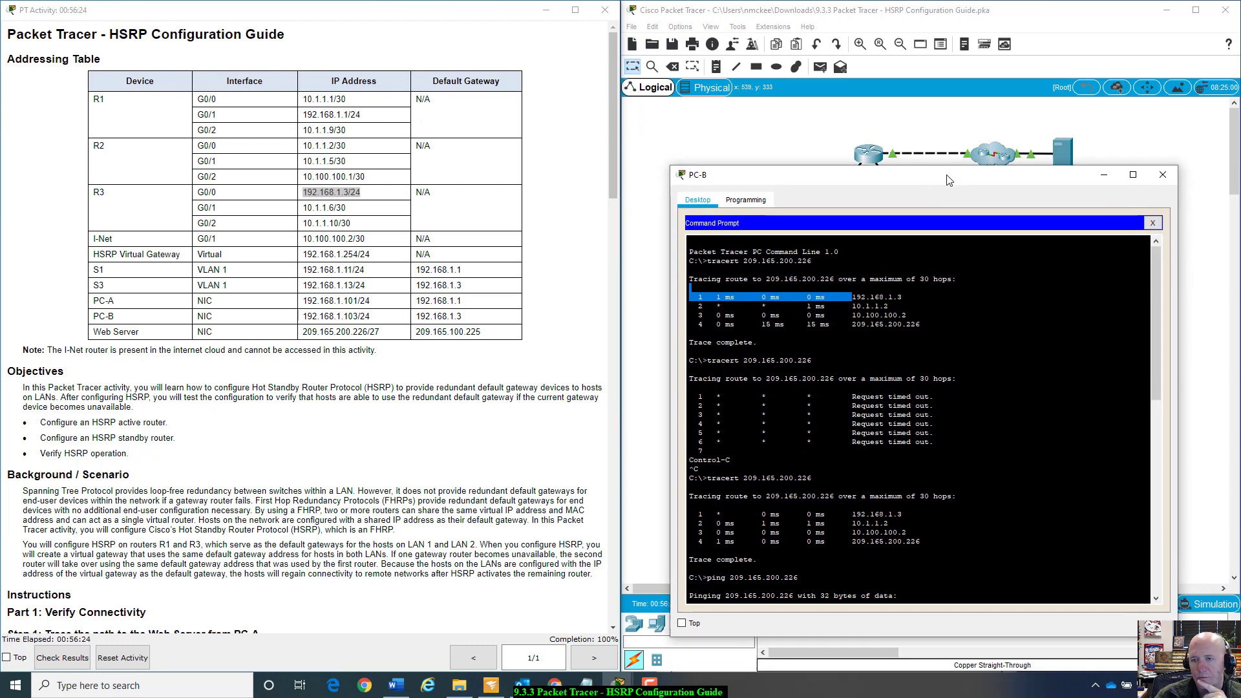
pyautogui.scroll(-10, 918, 414)
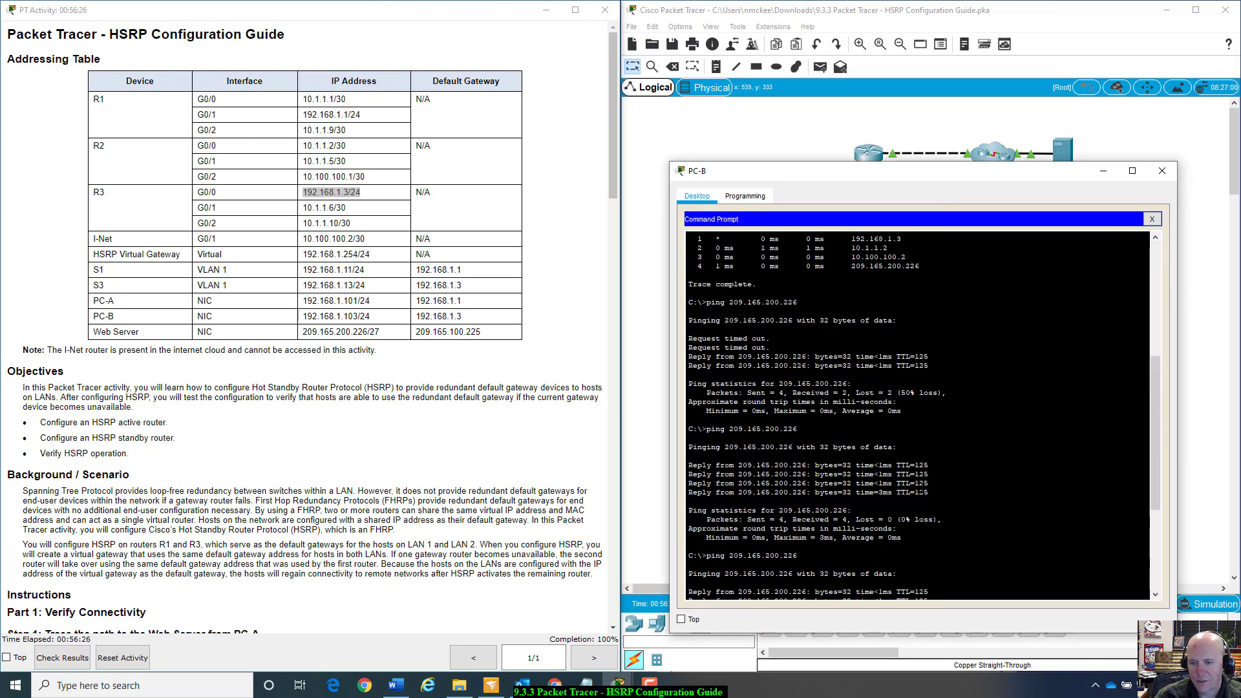
pyautogui.scroll(-7, 918, 413)
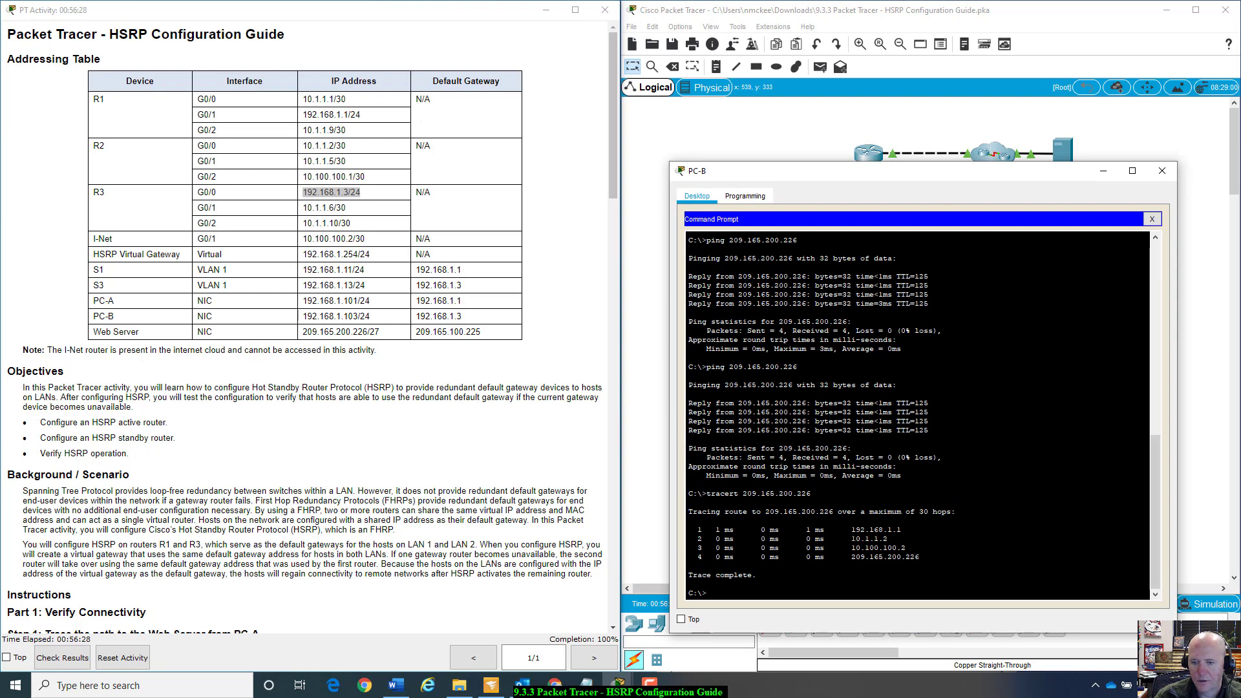
pyautogui.moveTo(851, 530); pyautogui.dragTo(902, 530)
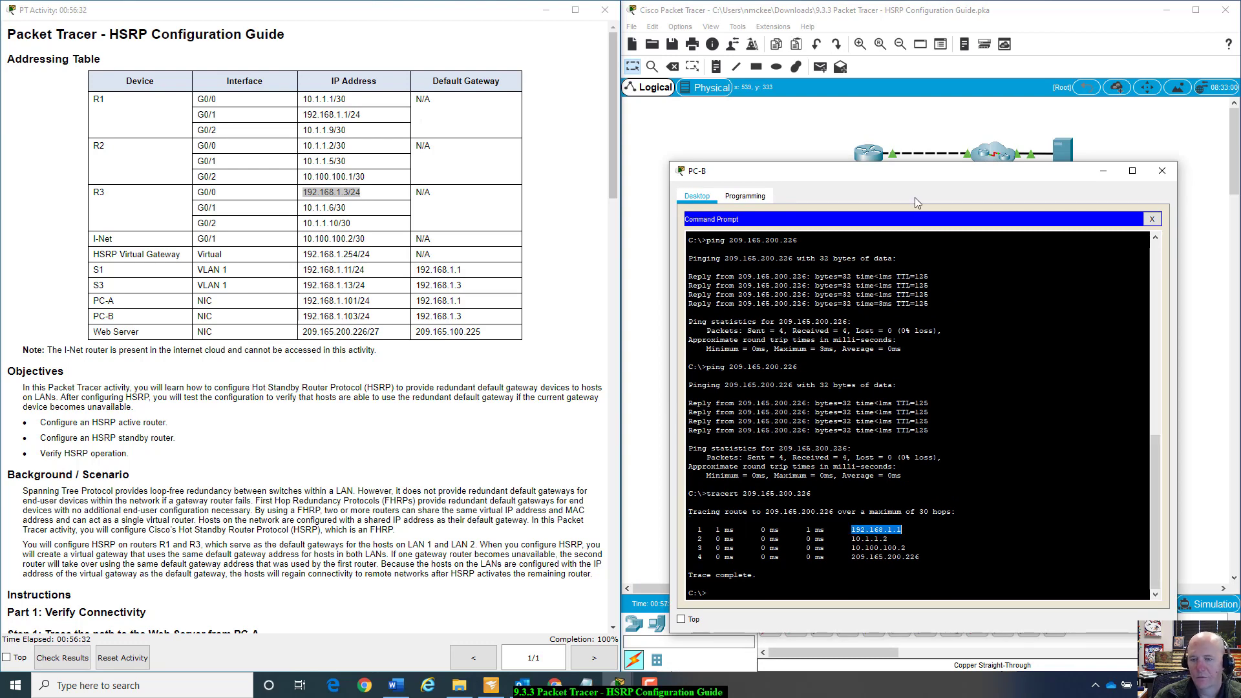
# - Uncover the topology to examine the R1-S1 link, and highlight R1's G0/1 address in the Addressing Table
pyautogui.moveTo(923, 181); pyautogui.dragTo(923, 578)
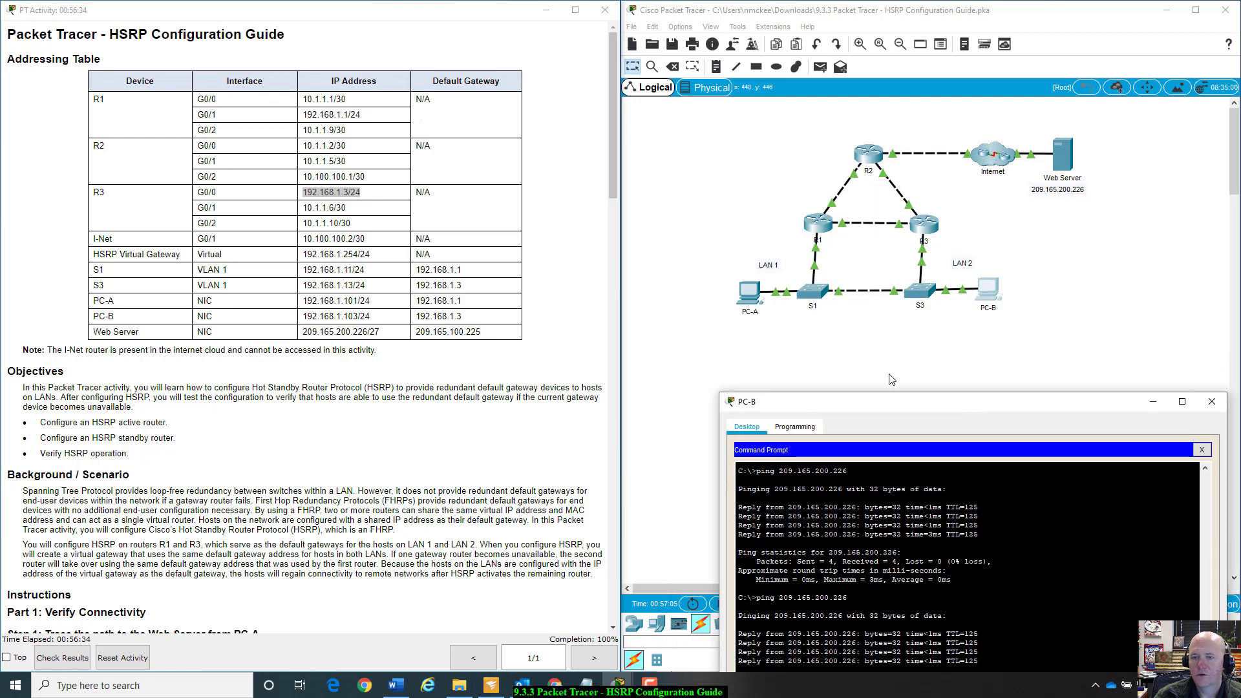
pyautogui.click(815, 255)
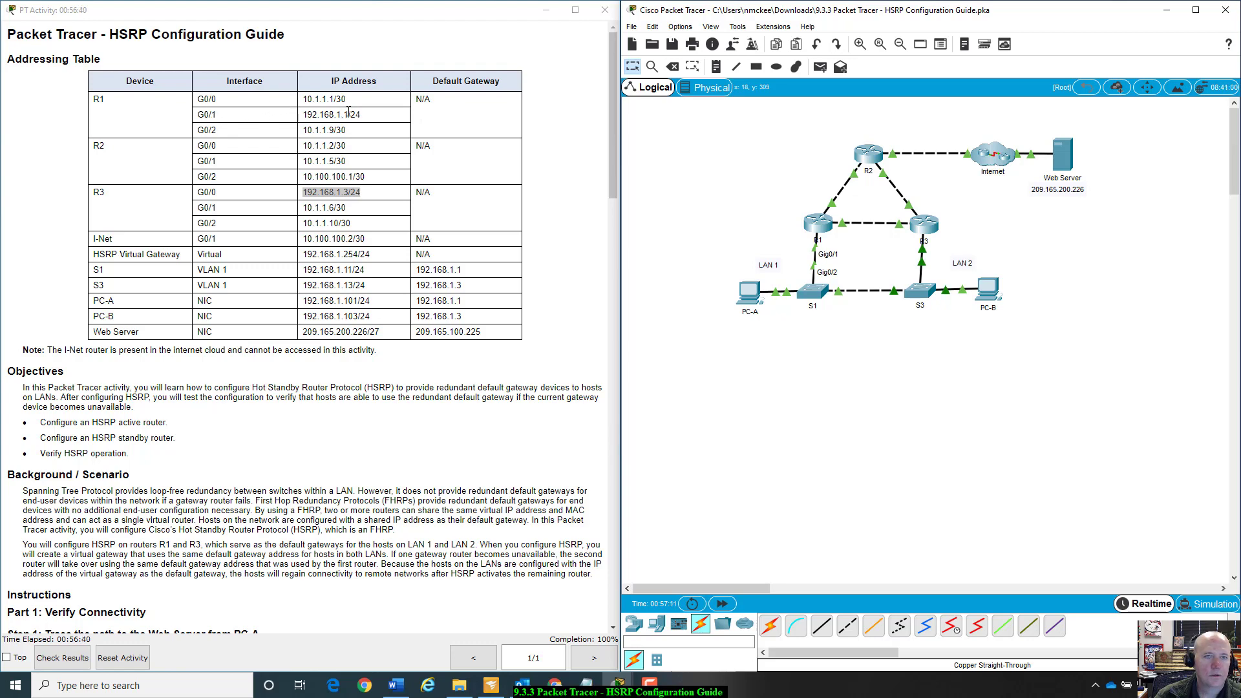
pyautogui.moveTo(368, 115); pyautogui.dragTo(304, 117)
pyautogui.click(863, 480)
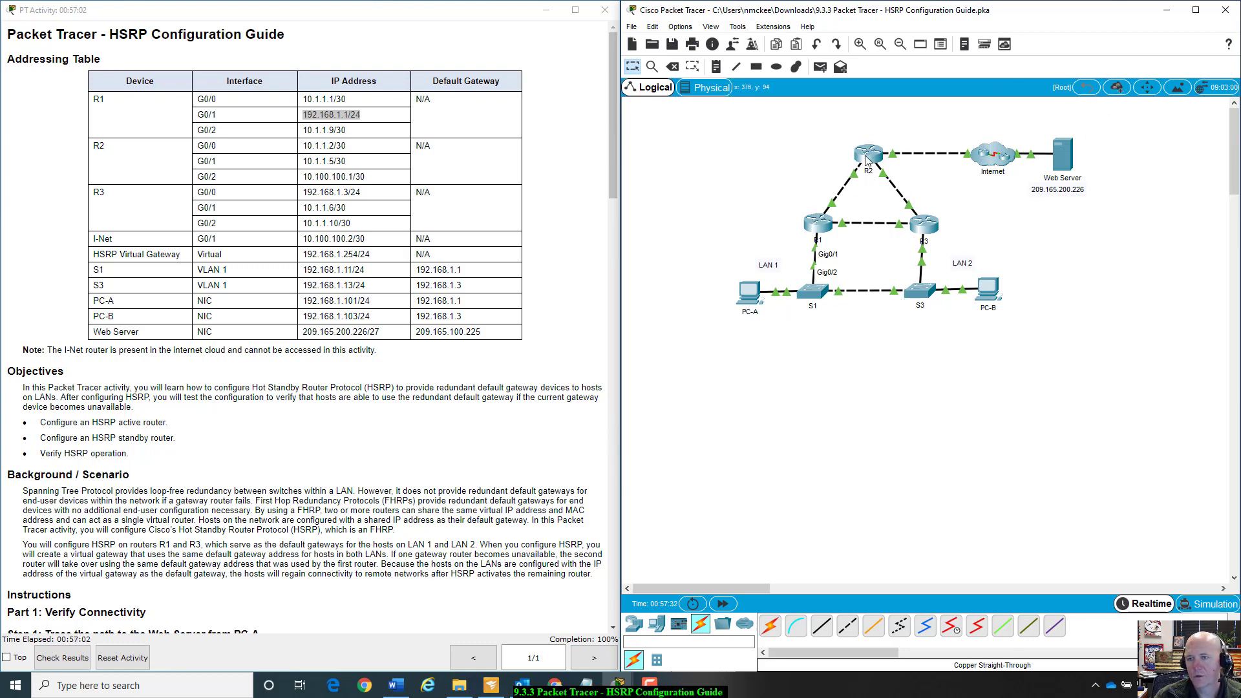
pyautogui.scroll(-3, 789, 577)
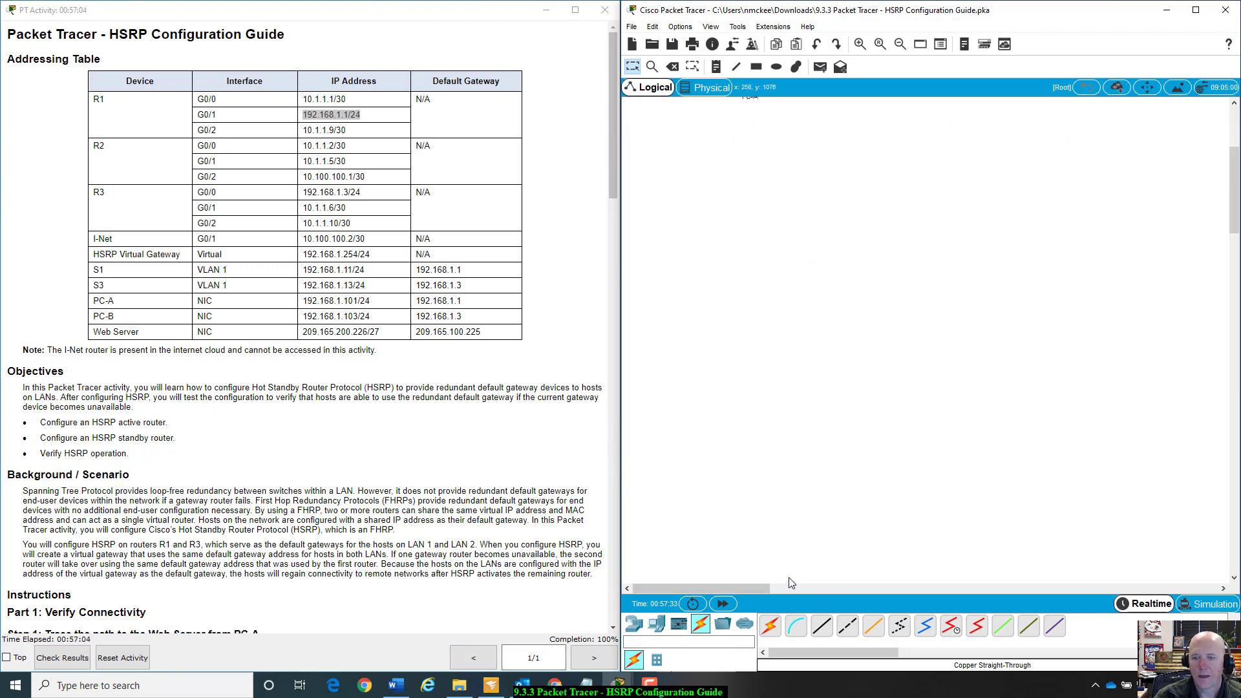
pyautogui.scroll(3, 795, 577)
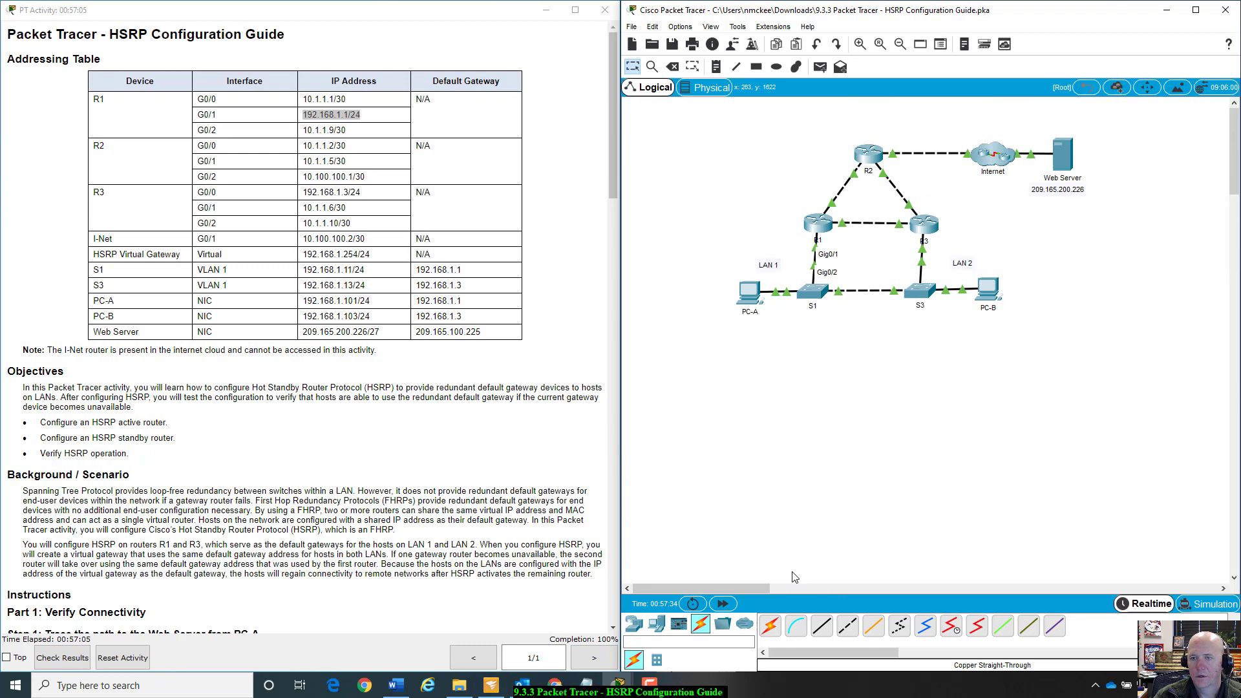
# - Bring PC-B's window back and highlight the second, third and final hops of the latest trace in turn
pyautogui.click(993, 296)
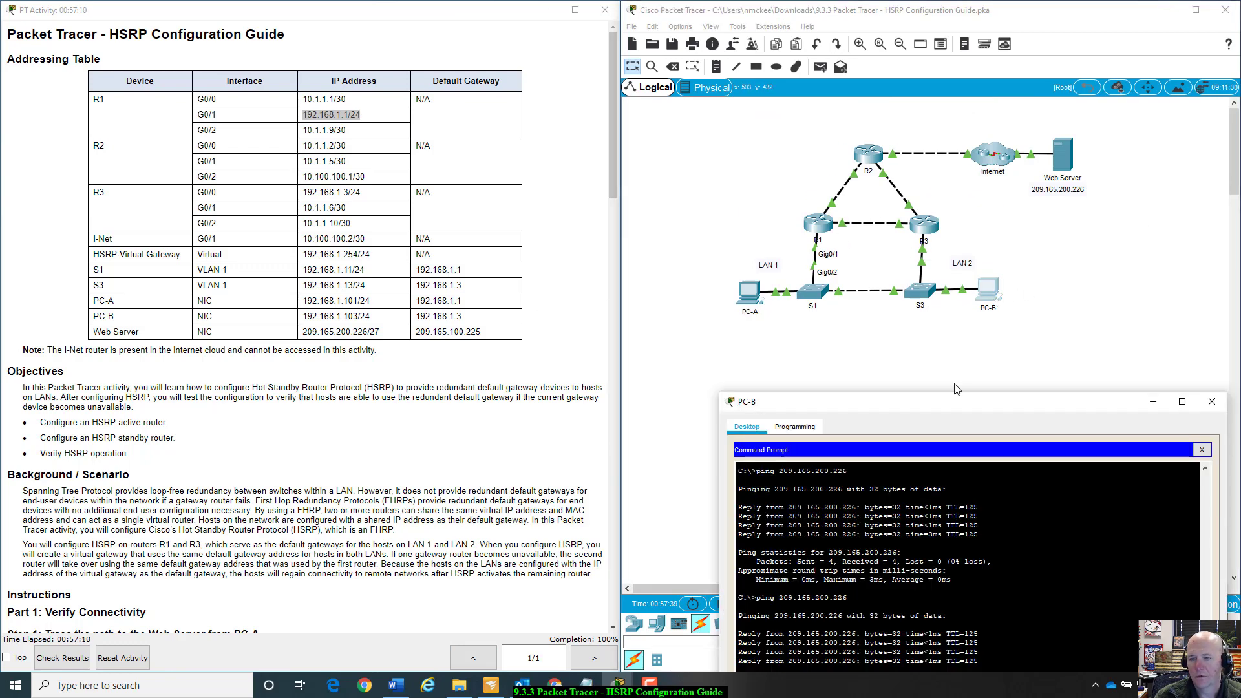
pyautogui.moveTo(996, 404); pyautogui.dragTo(998, 117)
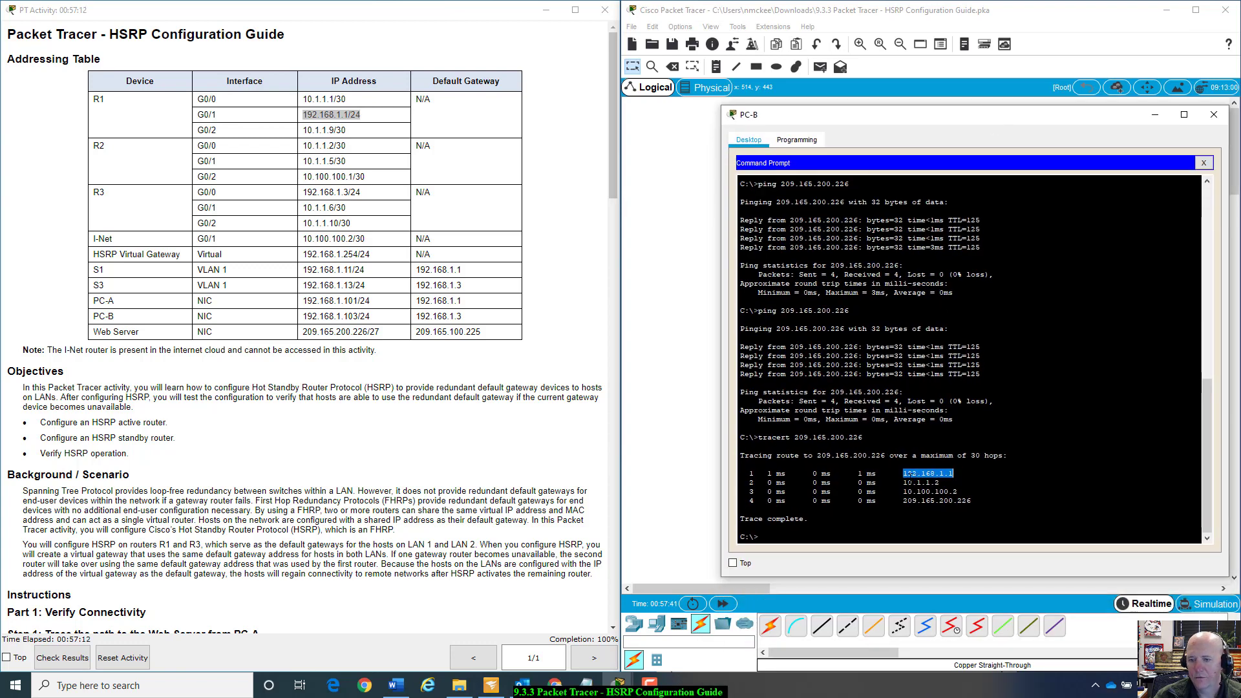
pyautogui.moveTo(899, 475); pyautogui.dragTo(939, 483)
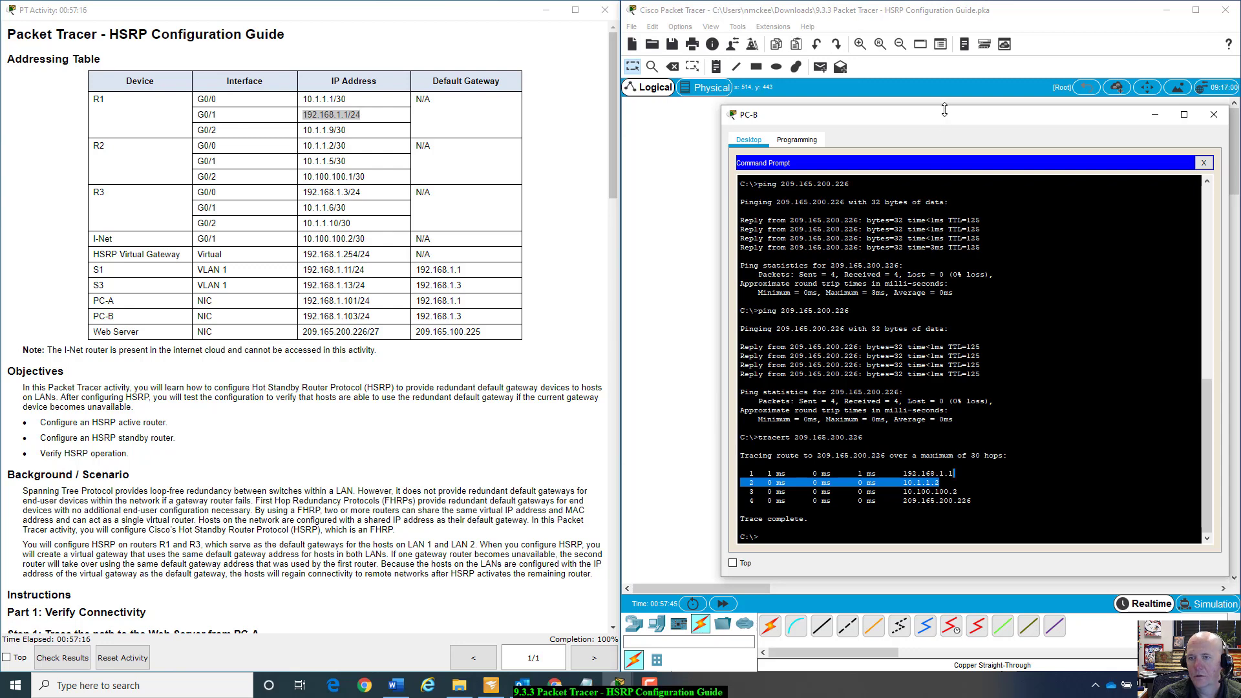
pyautogui.moveTo(942, 121); pyautogui.dragTo(919, 239)
pyautogui.moveTo(881, 610); pyautogui.dragTo(935, 610)
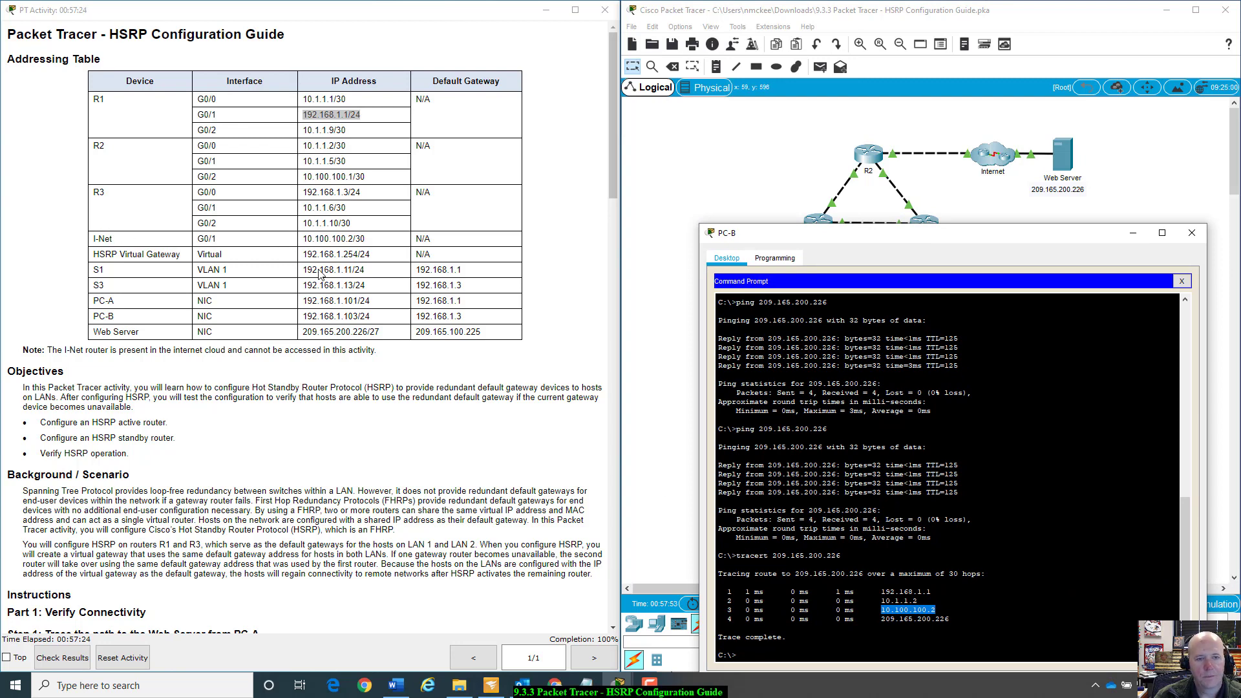
pyautogui.moveTo(949, 237); pyautogui.dragTo(973, 178)
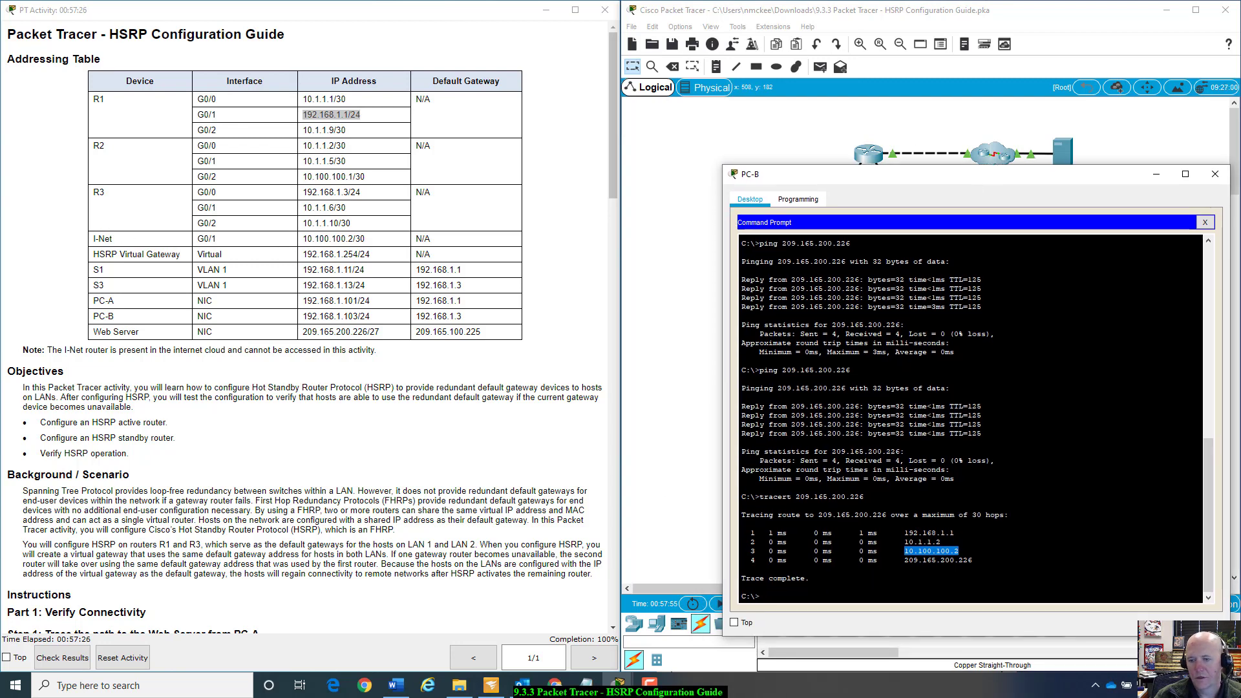
pyautogui.moveTo(973, 554)
pyautogui.mouseDown()
pyautogui.moveTo(908, 561)
pyautogui.moveTo(961, 551)
pyautogui.mouseUp()
pyautogui.click(919, 561)
pyautogui.moveTo(1052, 174); pyautogui.dragTo(1069, 210)
# - Review the activity instructions from Part 2 through Part 3, highlighting Step 1's tracert task and its question about the path differing
pyautogui.scroll(-15, 353, 484)
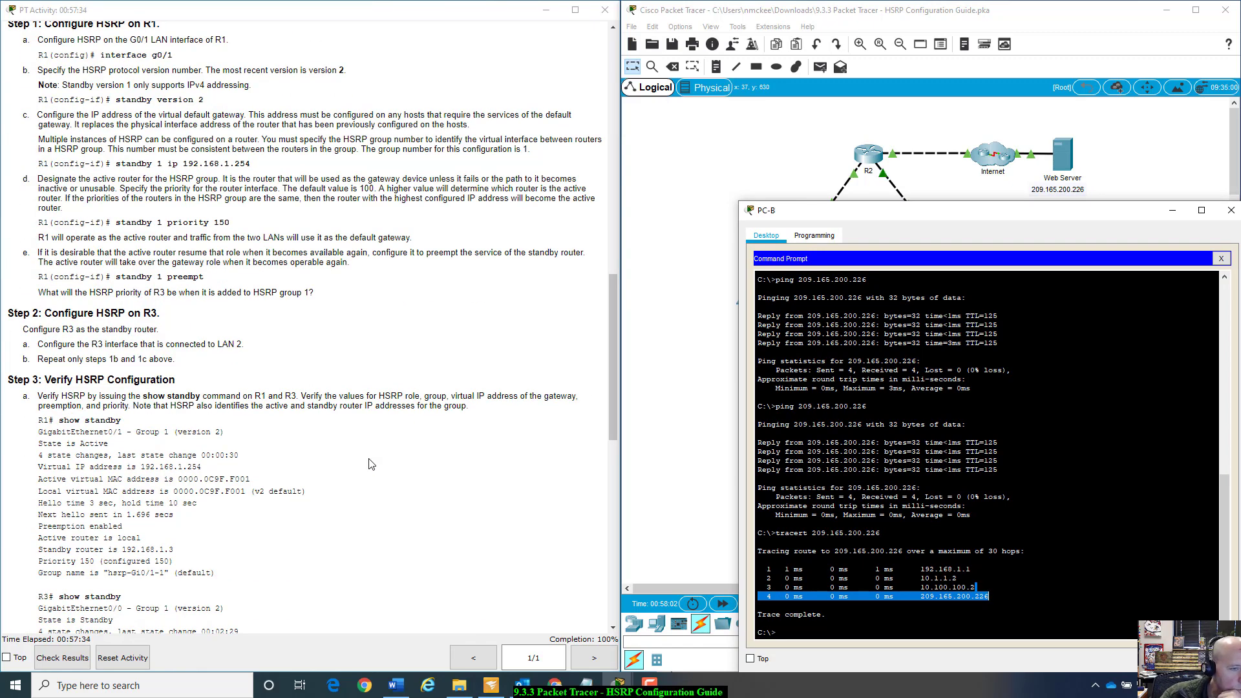
pyautogui.scroll(1, 371, 464)
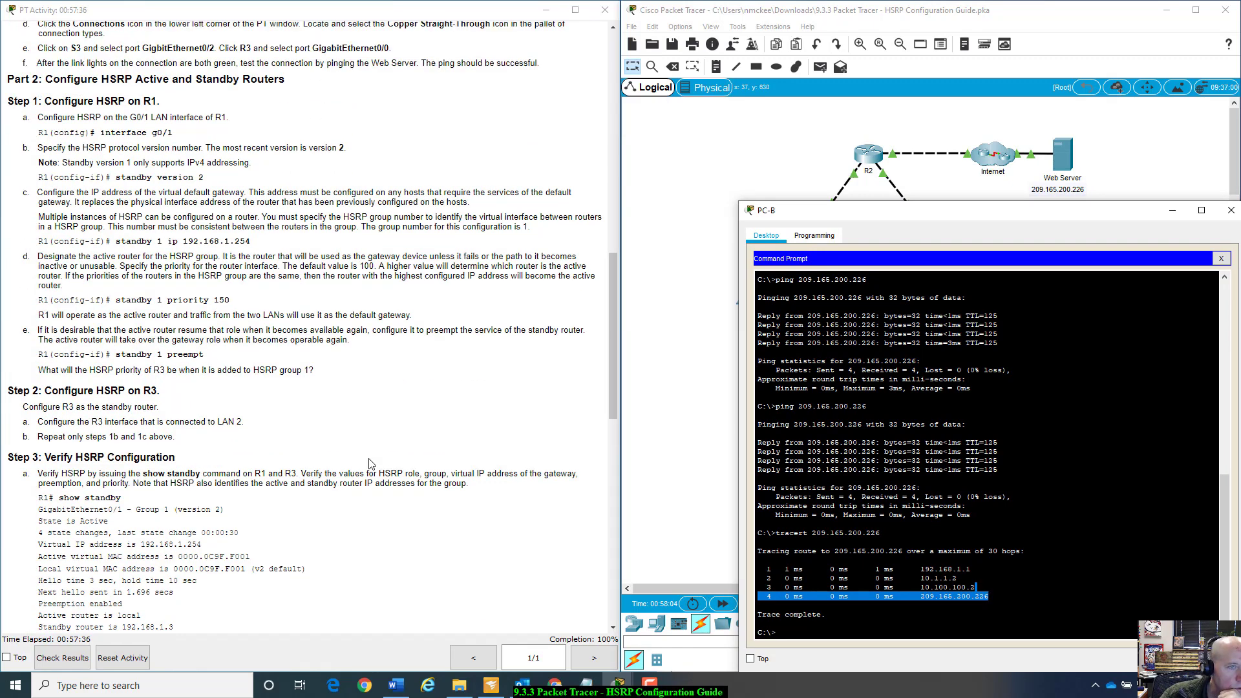
pyautogui.scroll(-1, 371, 465)
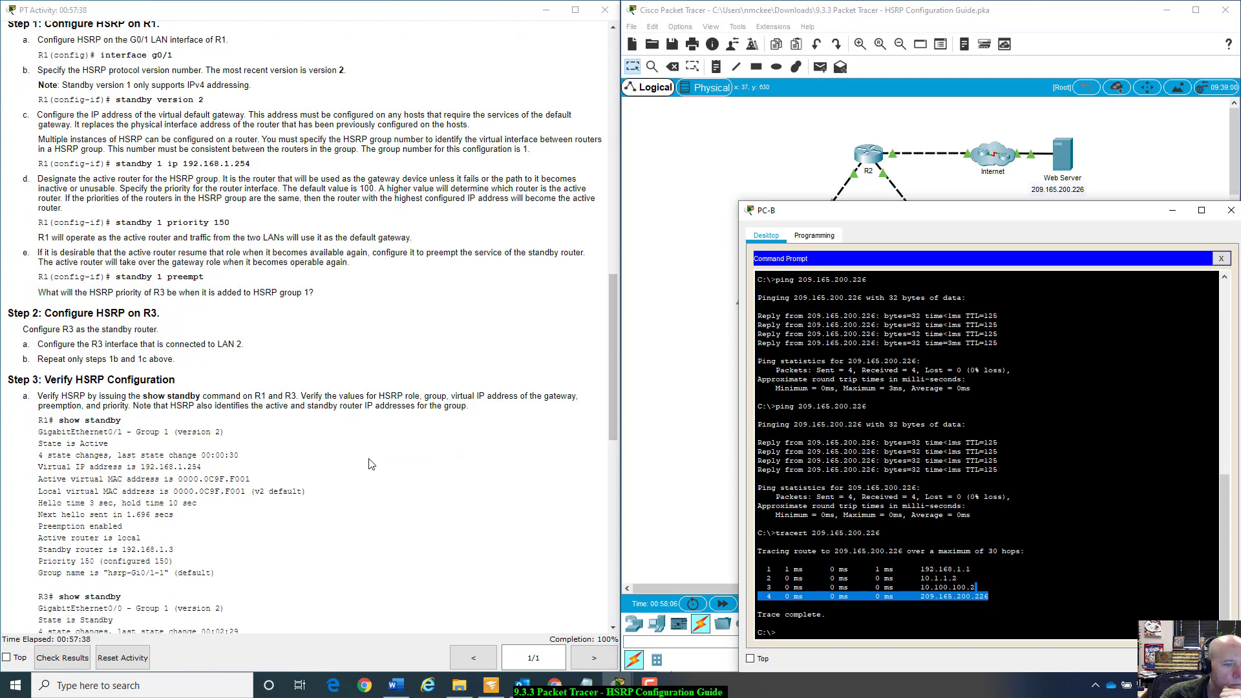
pyautogui.scroll(-5, 181, 375)
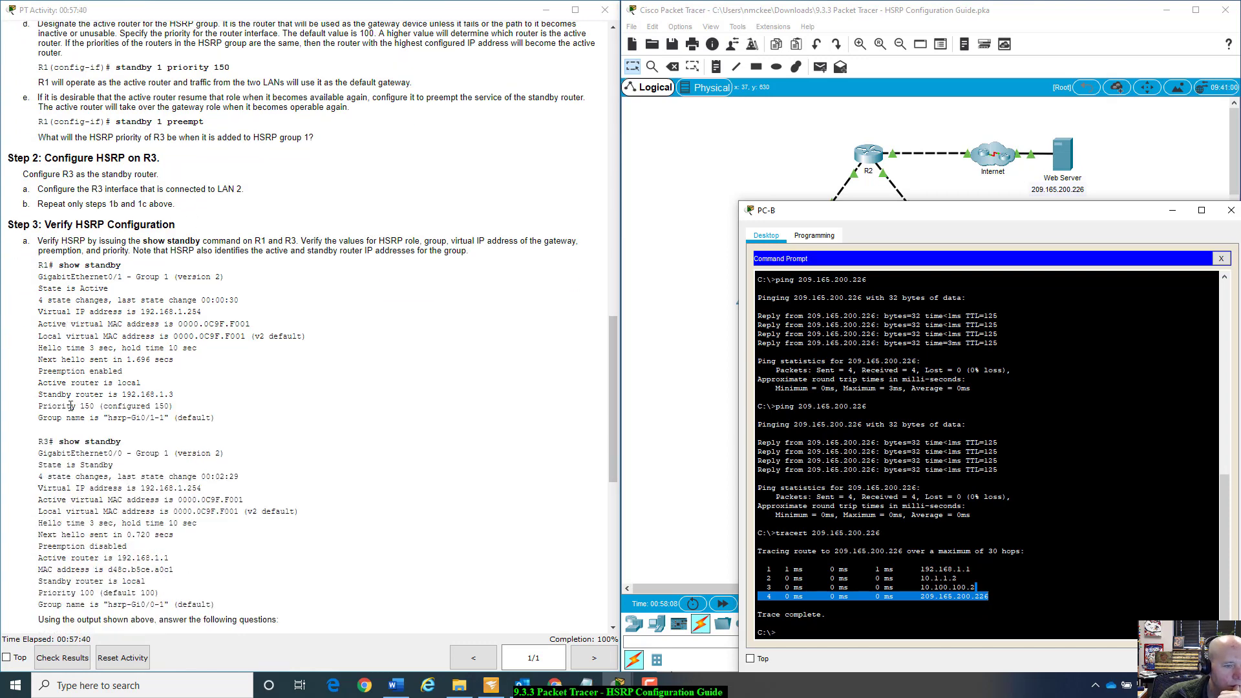
pyautogui.scroll(-1, 73, 411)
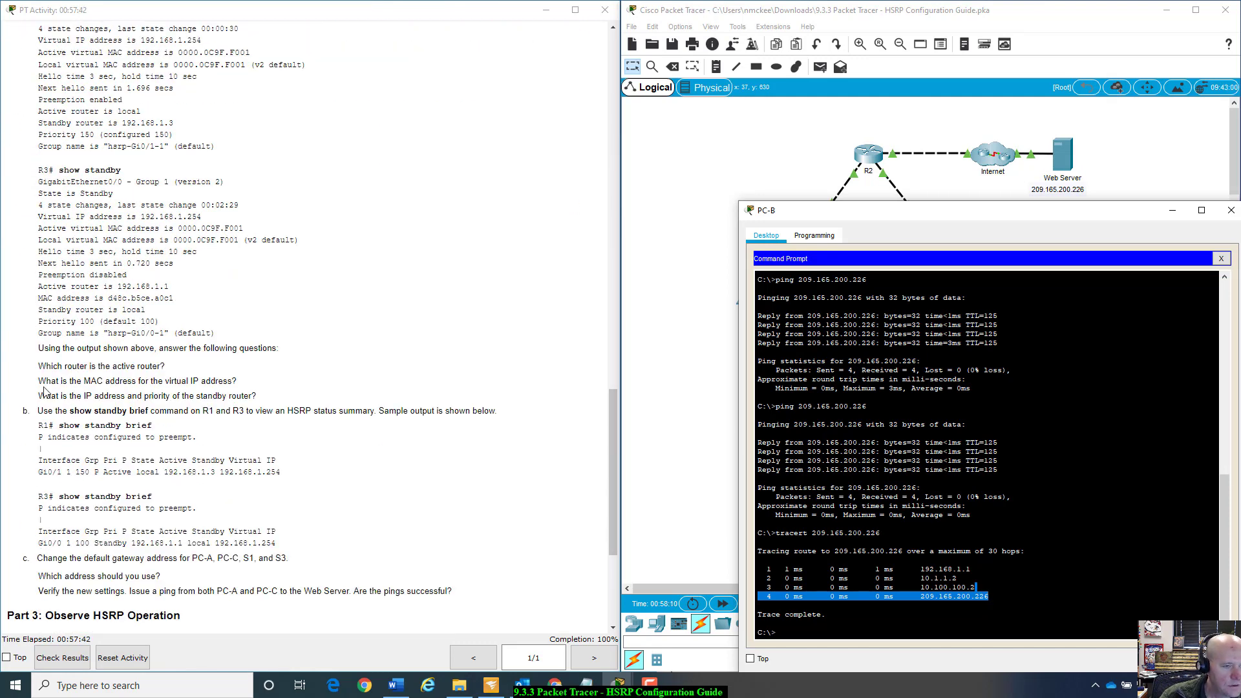
pyautogui.moveTo(37, 381); pyautogui.dragTo(334, 404)
pyautogui.click(334, 404)
pyautogui.scroll(-1, 225, 421)
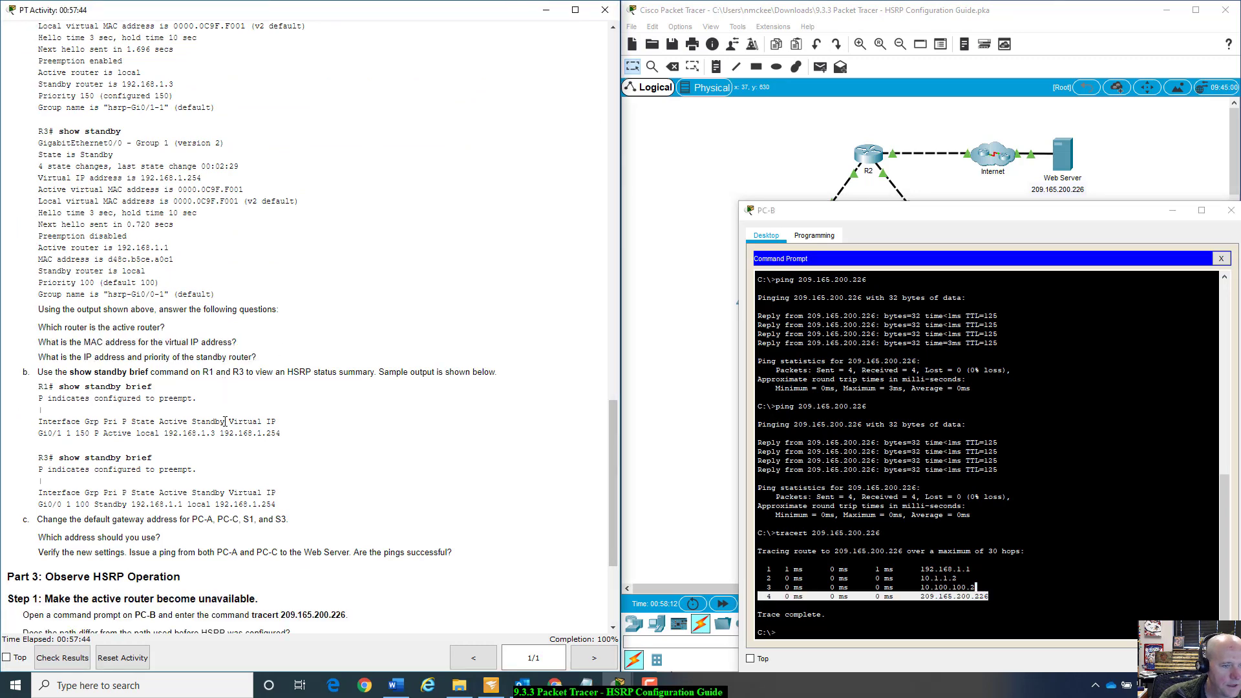
pyautogui.scroll(-3, 204, 414)
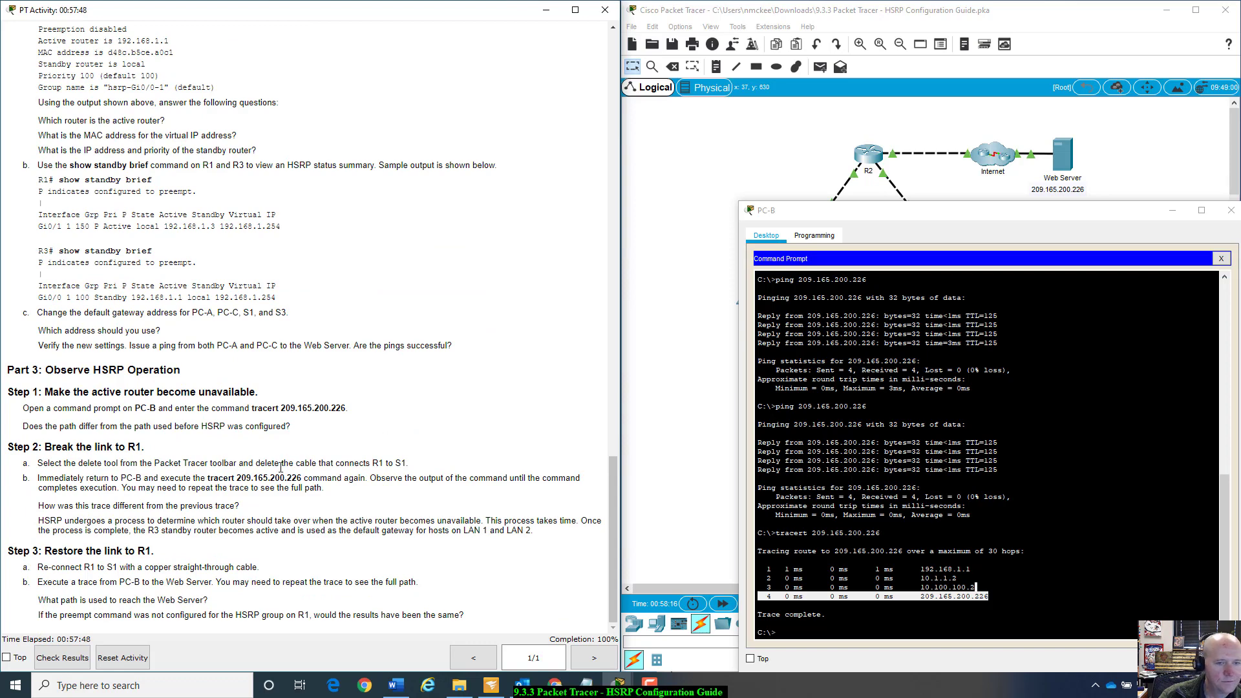
pyautogui.moveTo(23, 409); pyautogui.dragTo(291, 428)
pyautogui.click(310, 438)
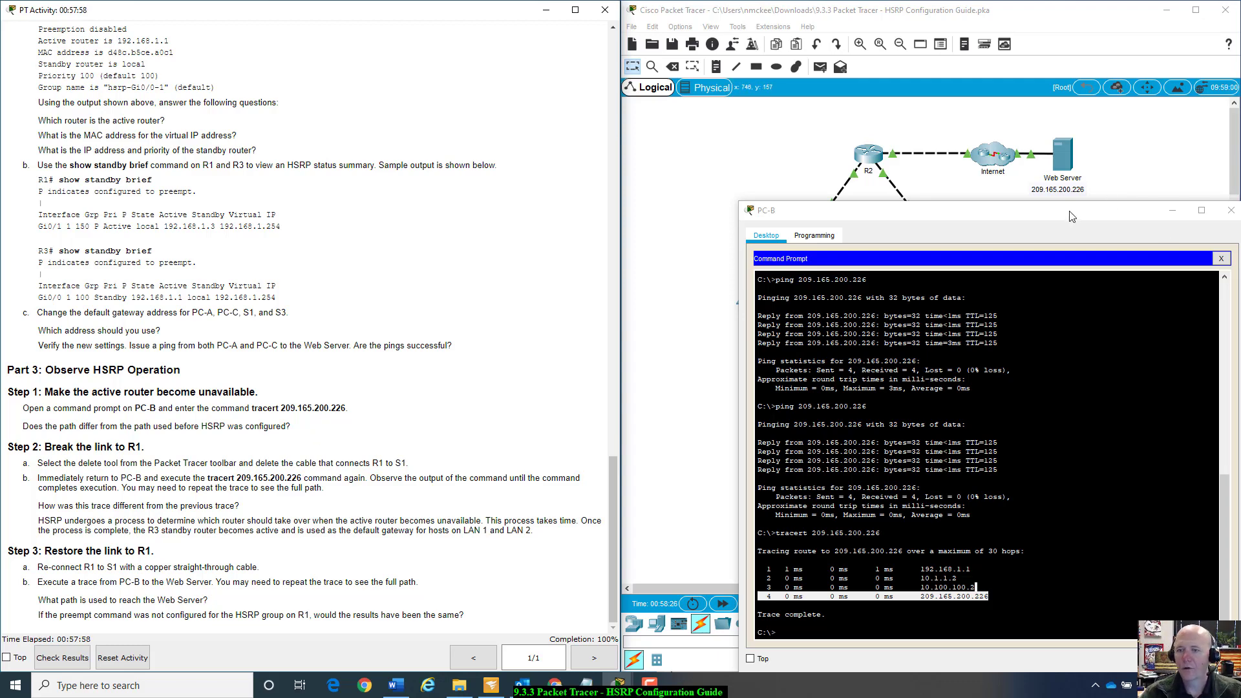
pyautogui.moveTo(1069, 207); pyautogui.dragTo(1040, 173)
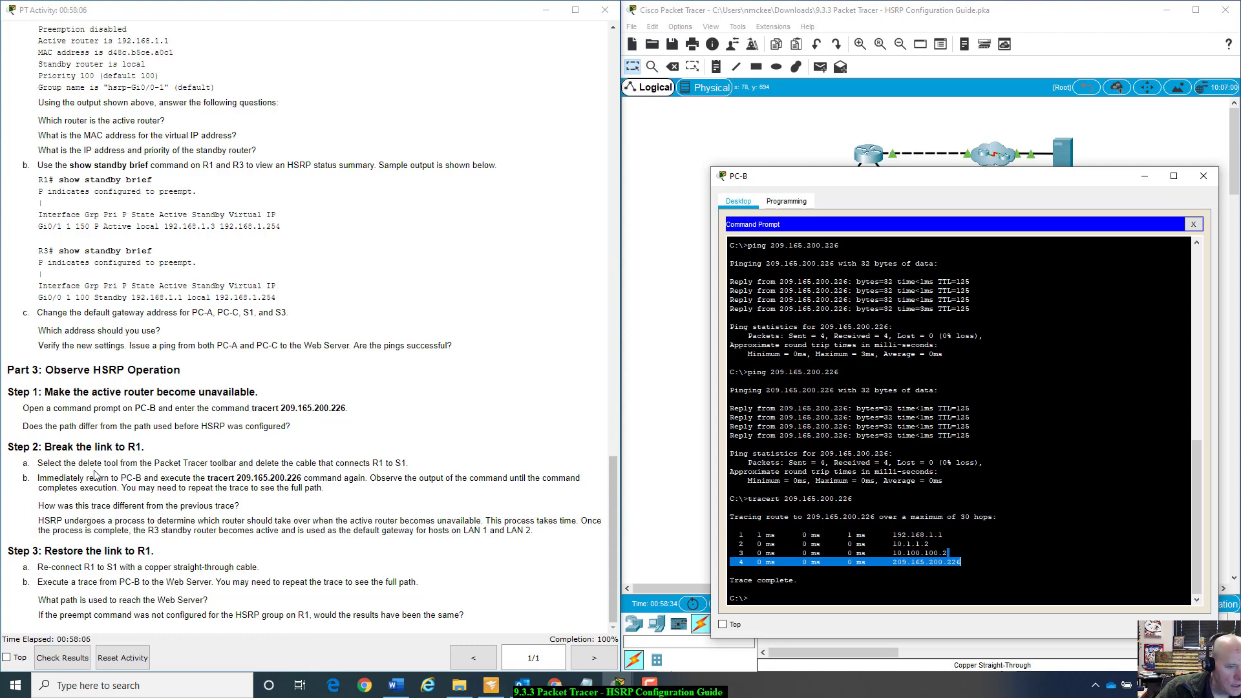
pyautogui.moveTo(22, 426); pyautogui.dragTo(243, 452)
pyautogui.click(285, 430)
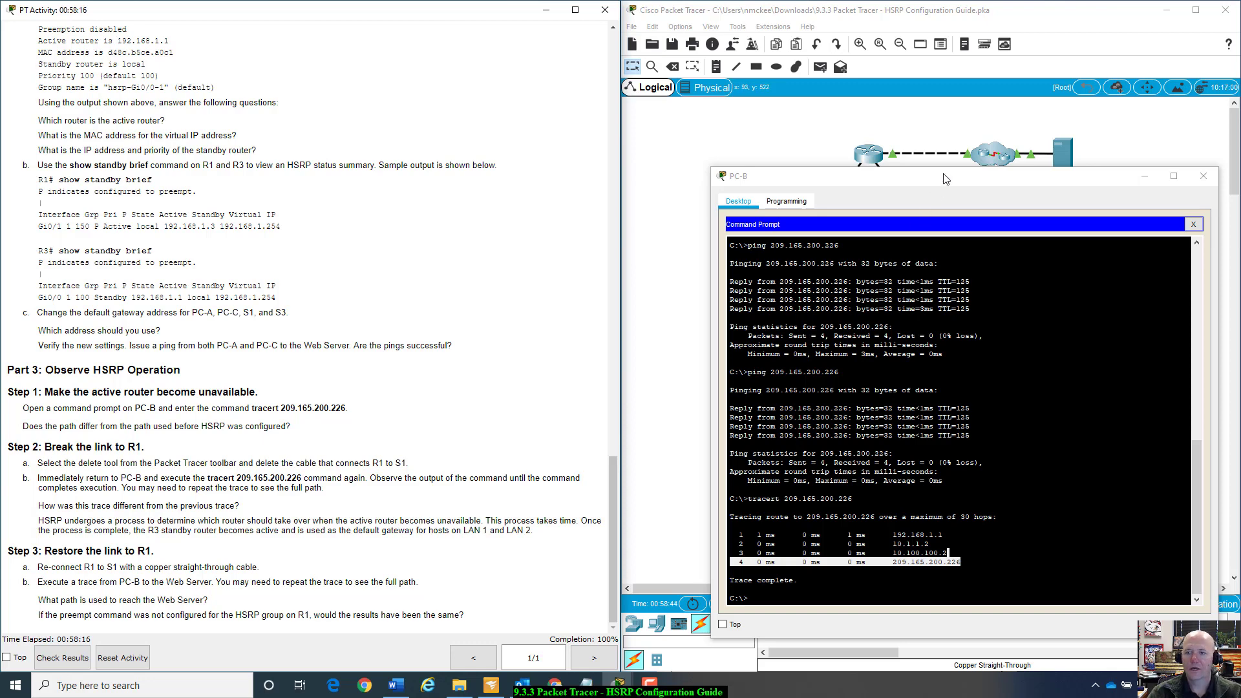
# - Move PC-B's window out of the way and delete the cable connecting R1 to S1
pyautogui.moveTo(946, 179); pyautogui.dragTo(989, 466)
pyautogui.click(919, 342)
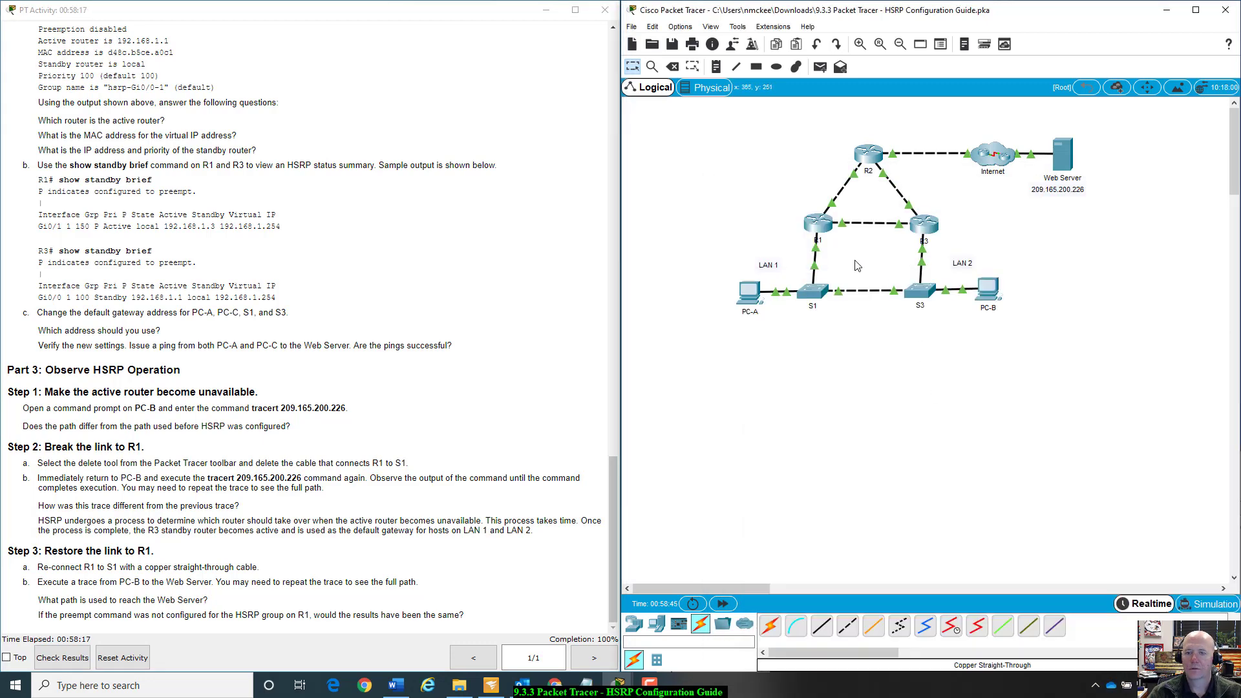
pyautogui.click(672, 68)
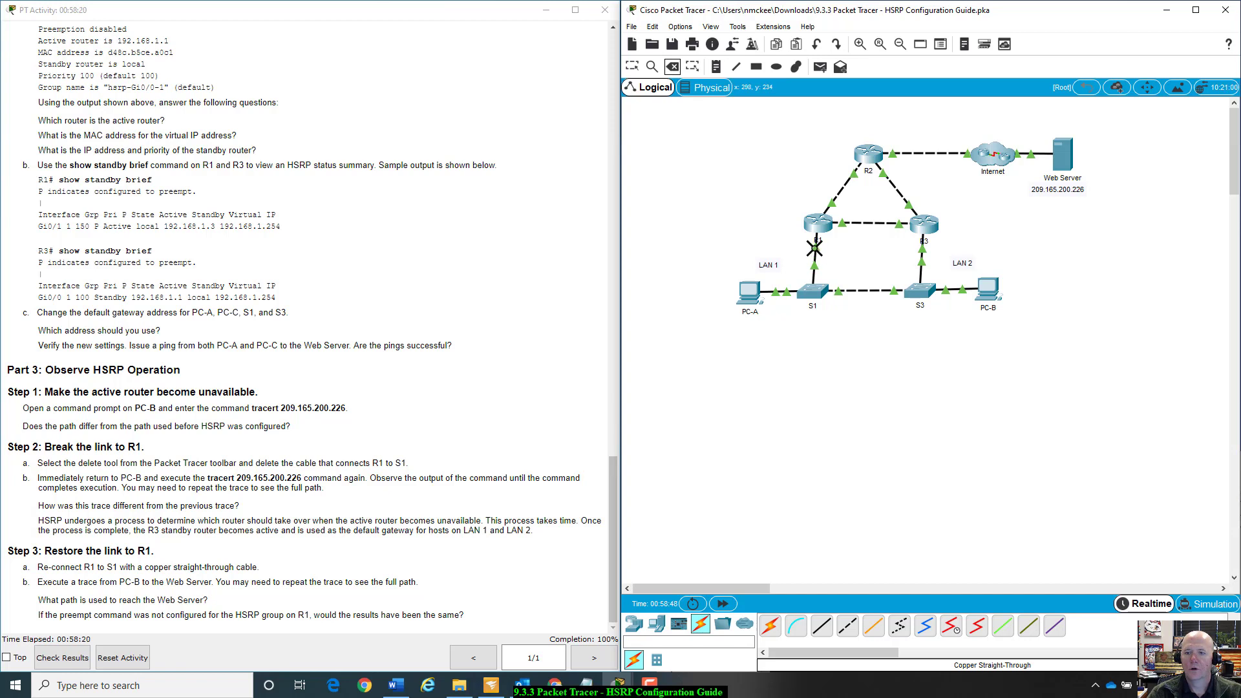
pyautogui.click(814, 248)
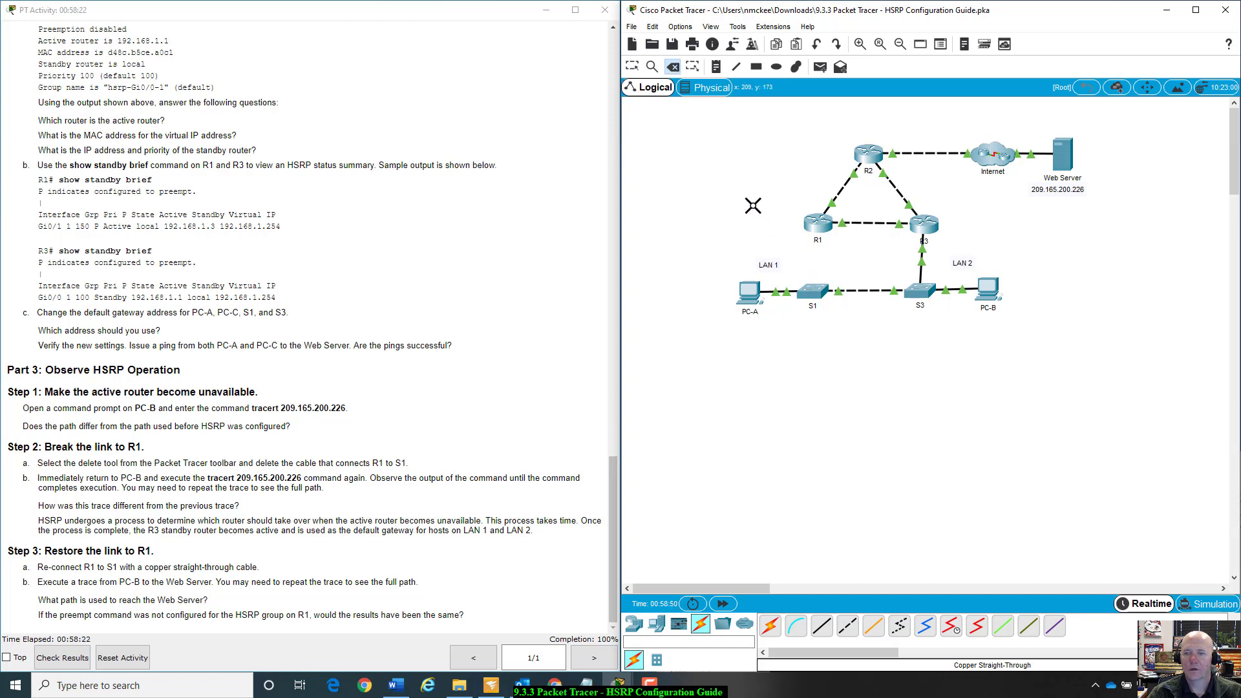
pyautogui.press('Escape')
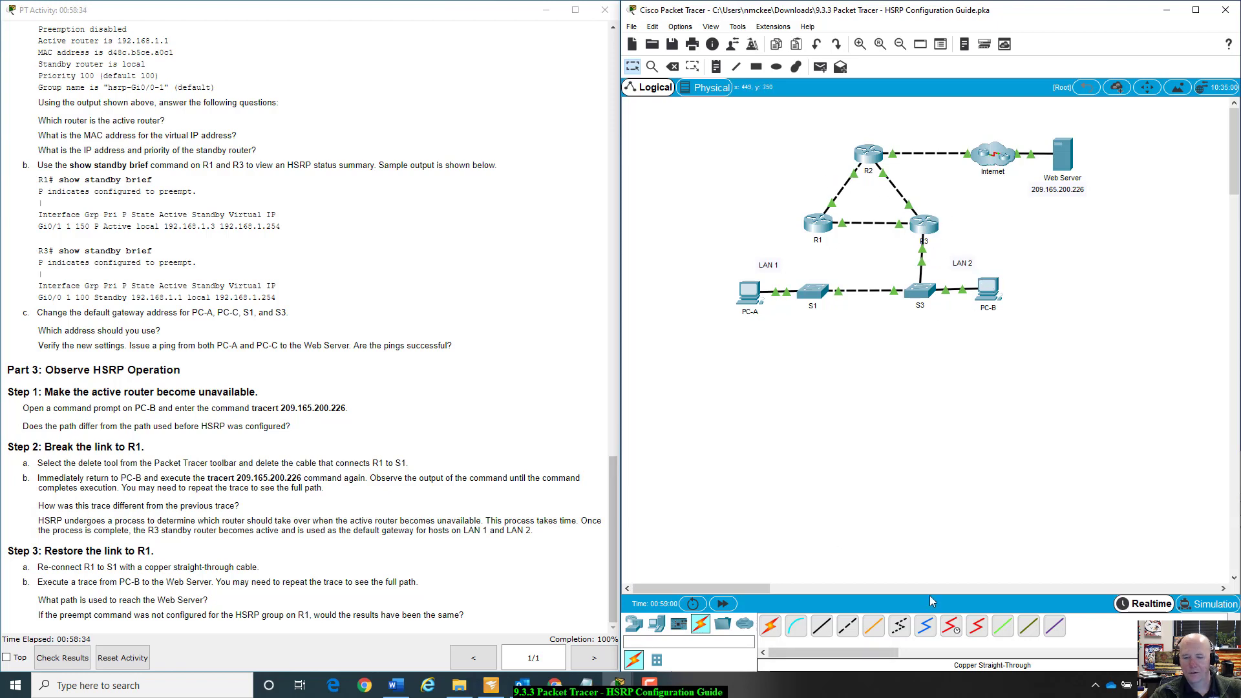
# - Trace the route to 209.165.200.226 again from PC-B's command prompt, repeating the trace to see the full path
pyautogui.moveTo(619, 693)
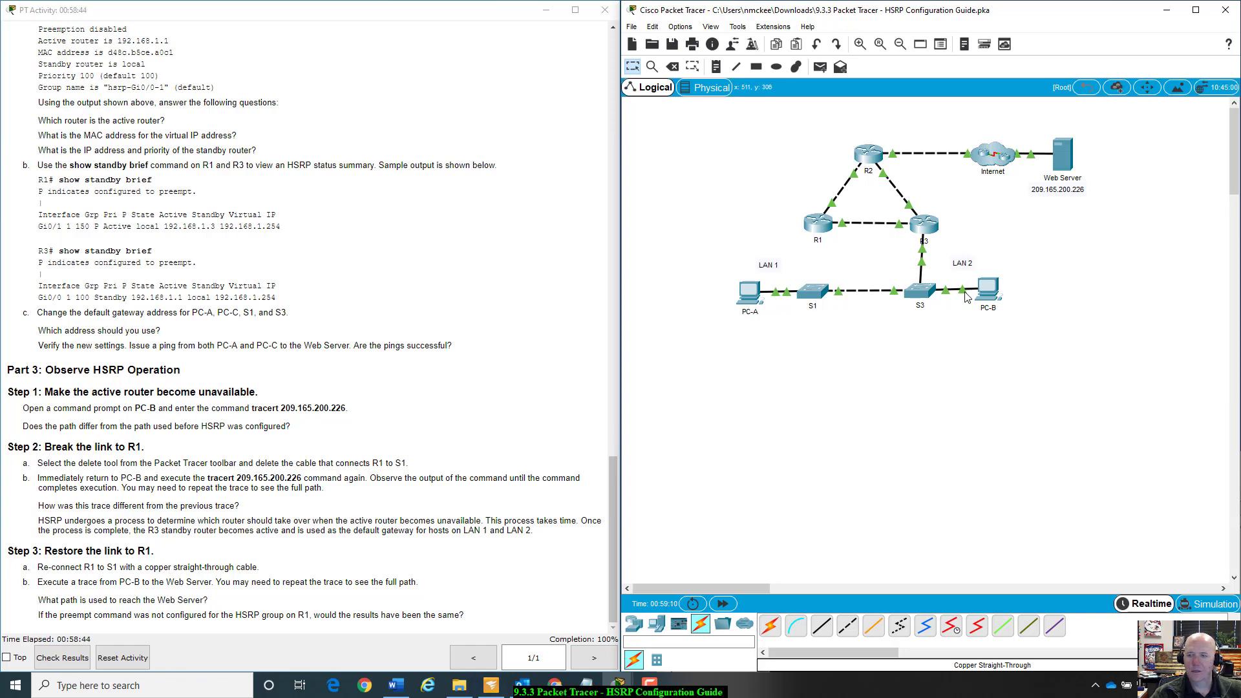
pyautogui.click(994, 291)
pyautogui.moveTo(970, 460); pyautogui.dragTo(899, 211)
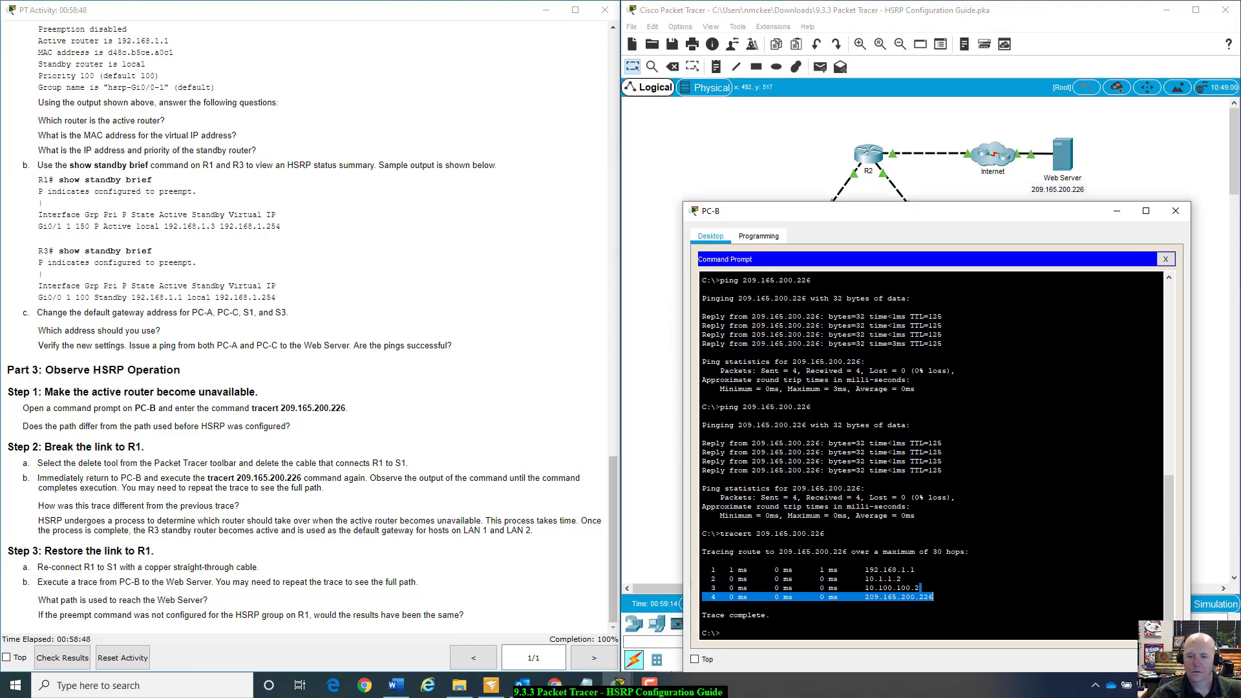
pyautogui.press('Up')
pyautogui.press('Return')
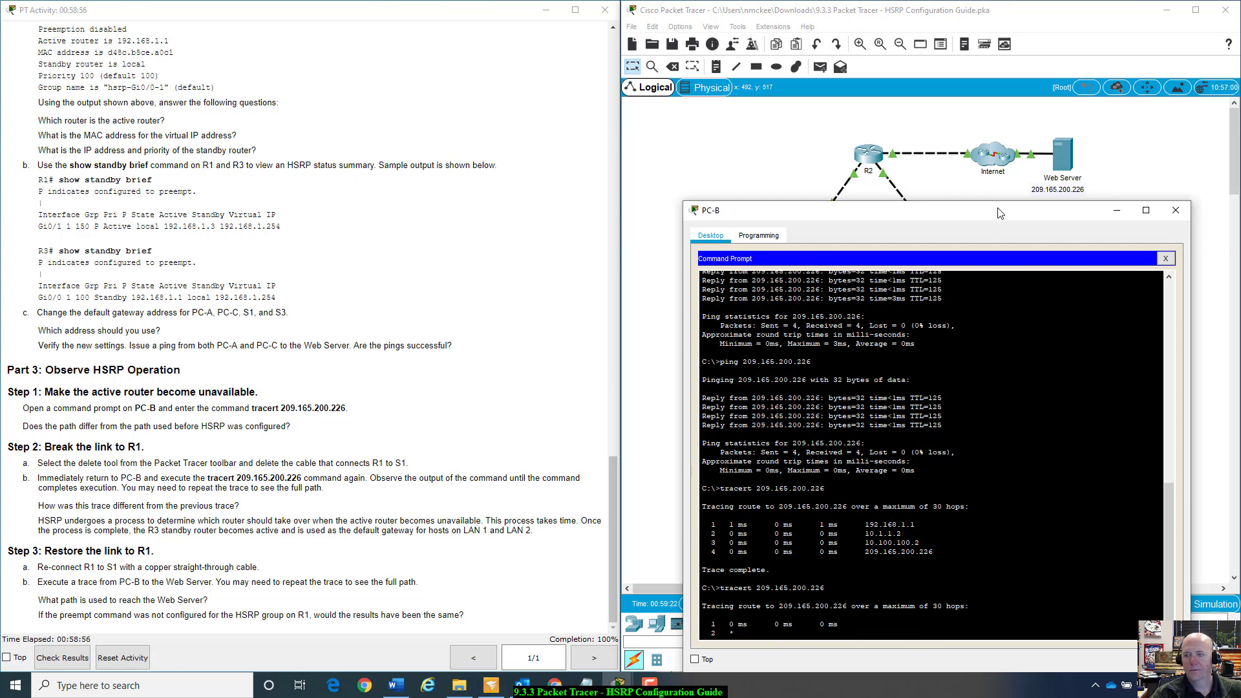
pyautogui.moveTo(1002, 213); pyautogui.dragTo(1016, 148)
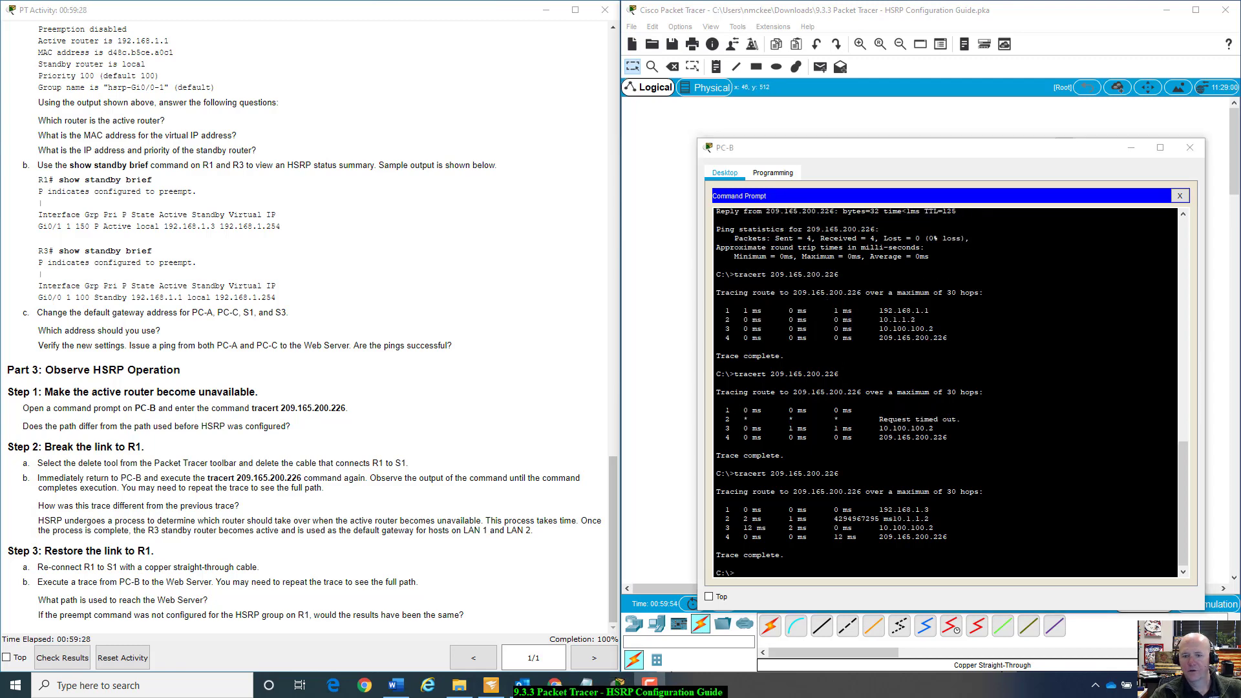
# - Highlight the first two hops of the initial post-break trace and the first hop of the repeated trace, comparing them with the topology
pyautogui.moveTo(725, 410); pyautogui.dragTo(961, 419)
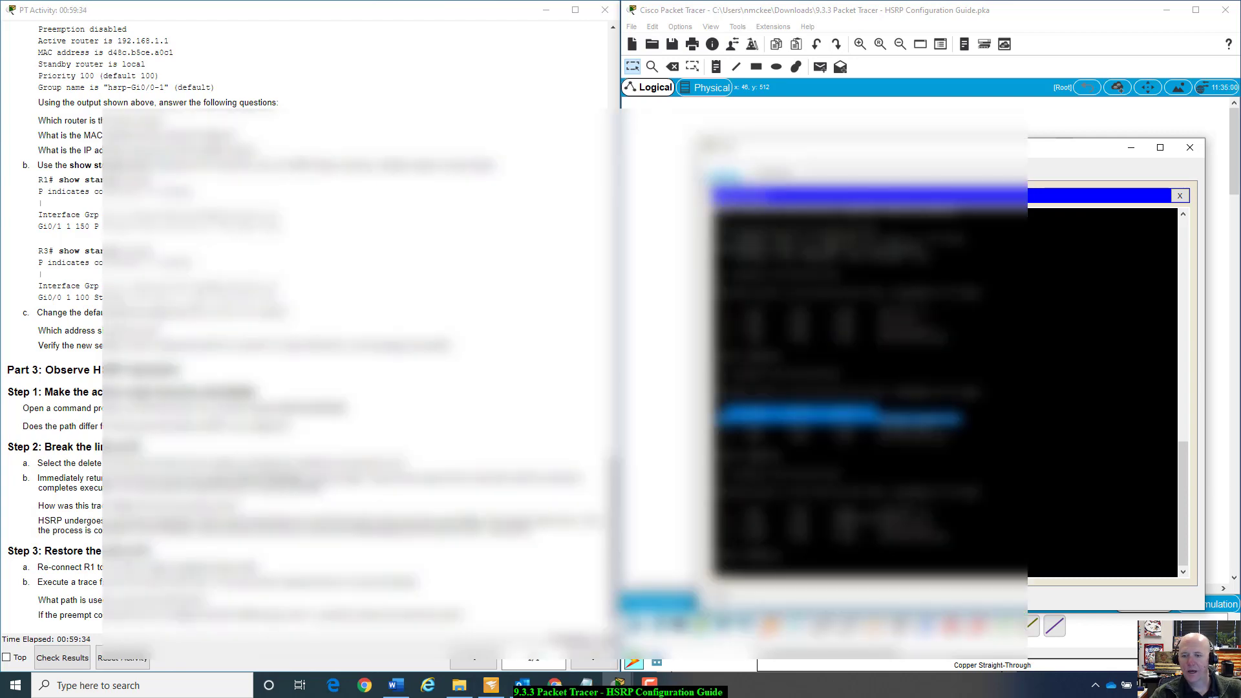
pyautogui.click(880, 511)
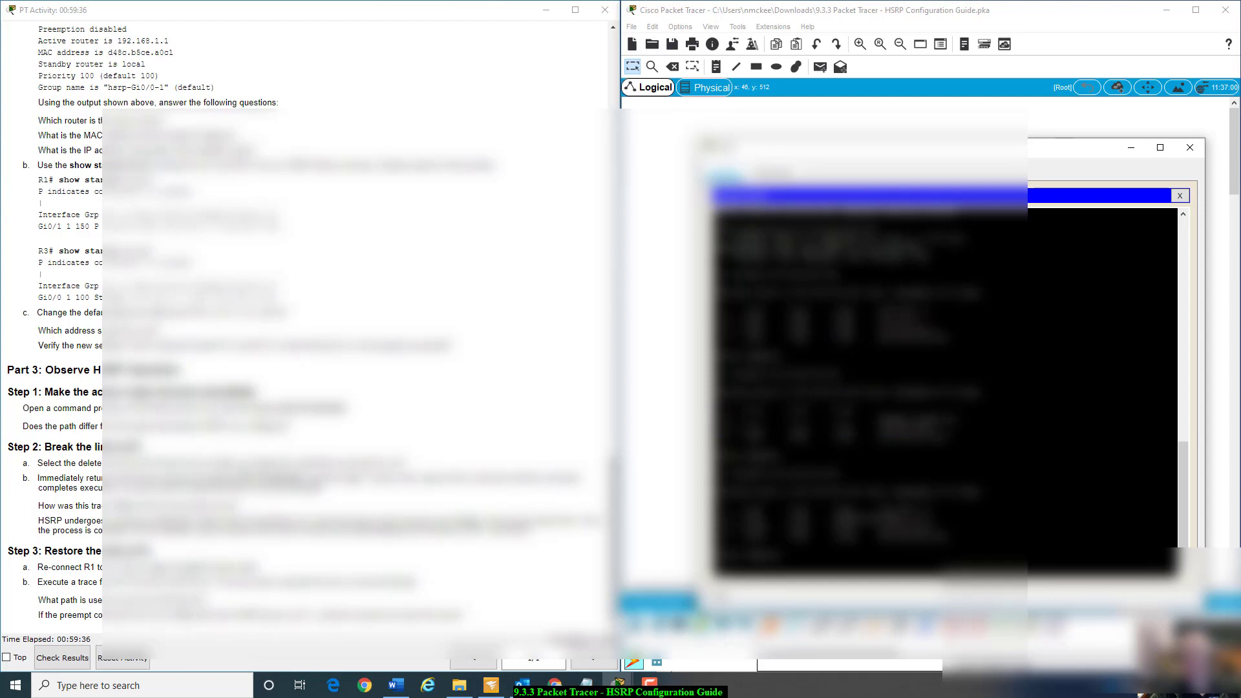
pyautogui.moveTo(880, 511); pyautogui.dragTo(930, 510)
pyautogui.click(929, 512)
pyautogui.click(1122, 571)
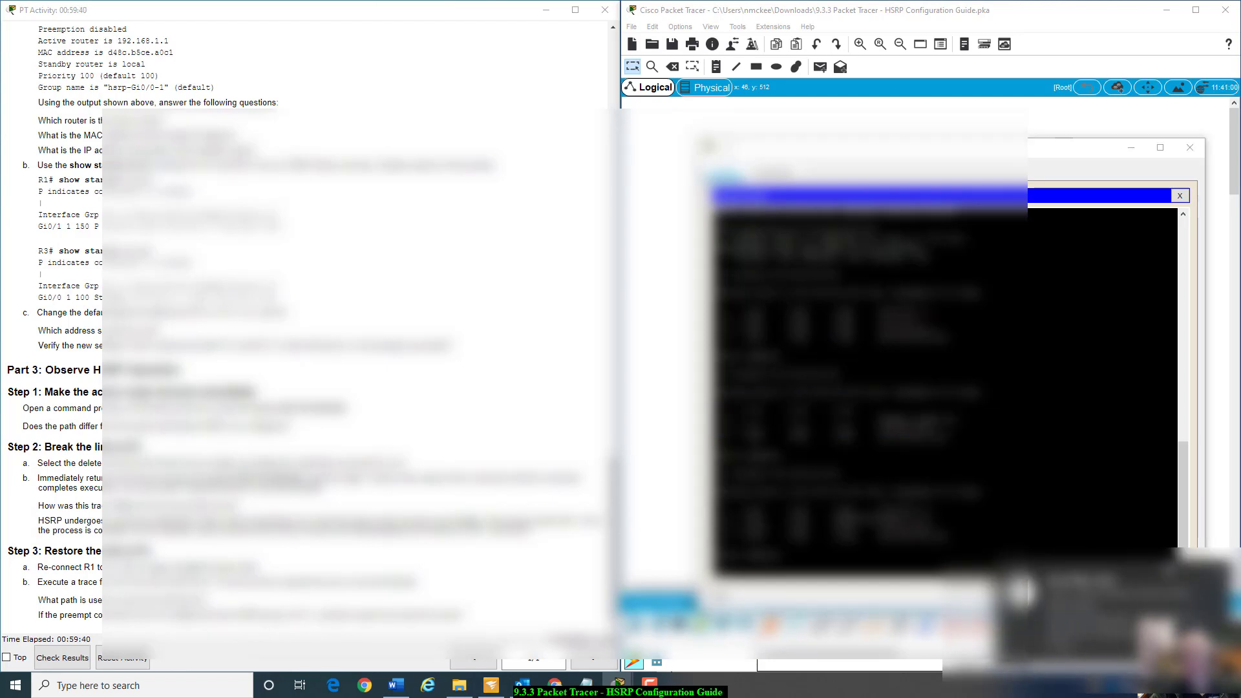
pyautogui.click(1017, 118)
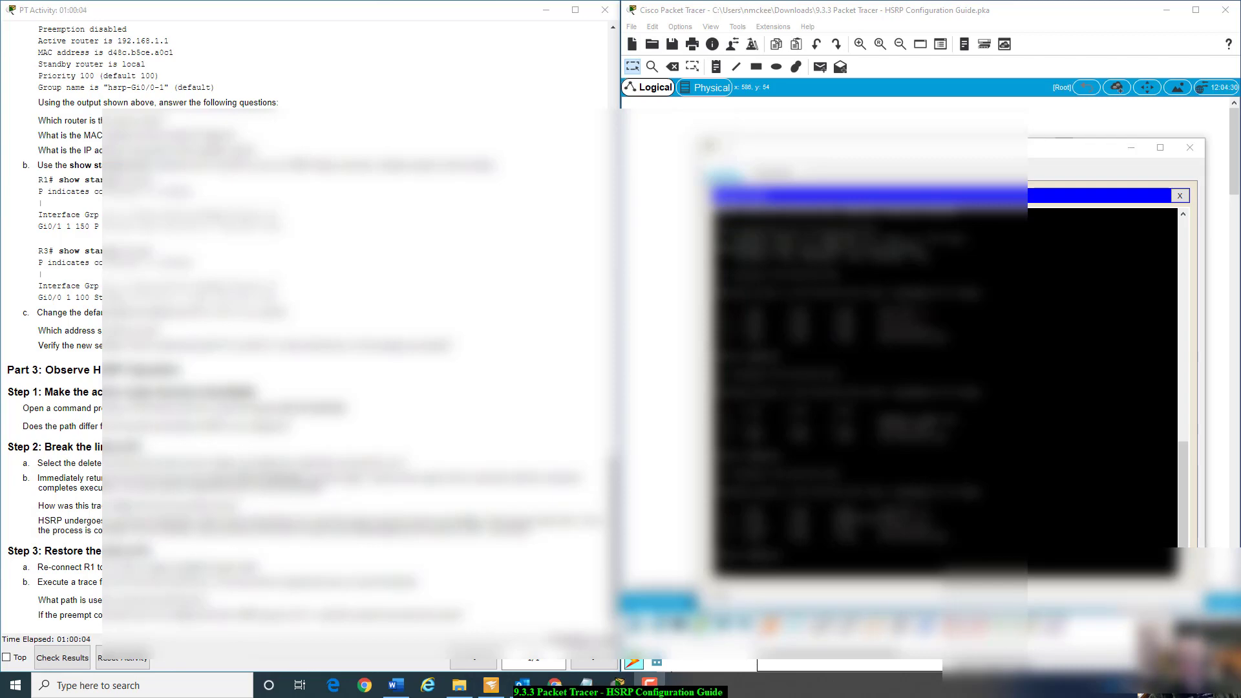
pyautogui.moveTo(717, 510); pyautogui.dragTo(926, 512)
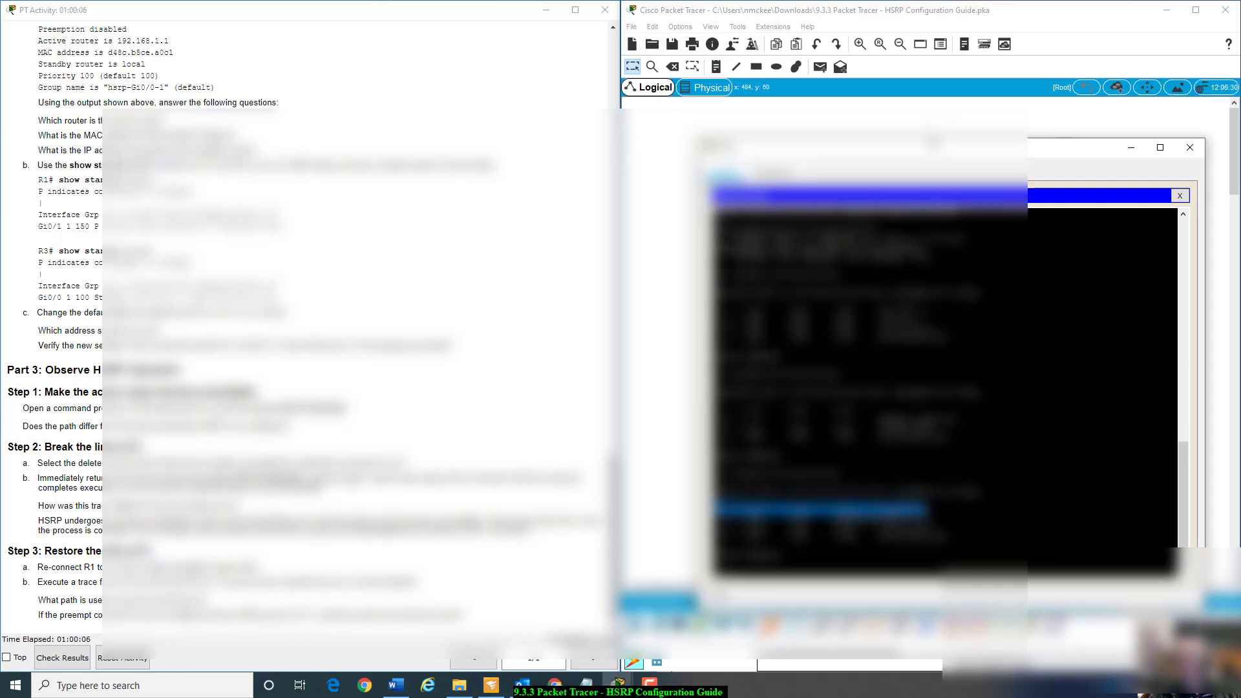
pyautogui.moveTo(933, 138); pyautogui.dragTo(954, 356)
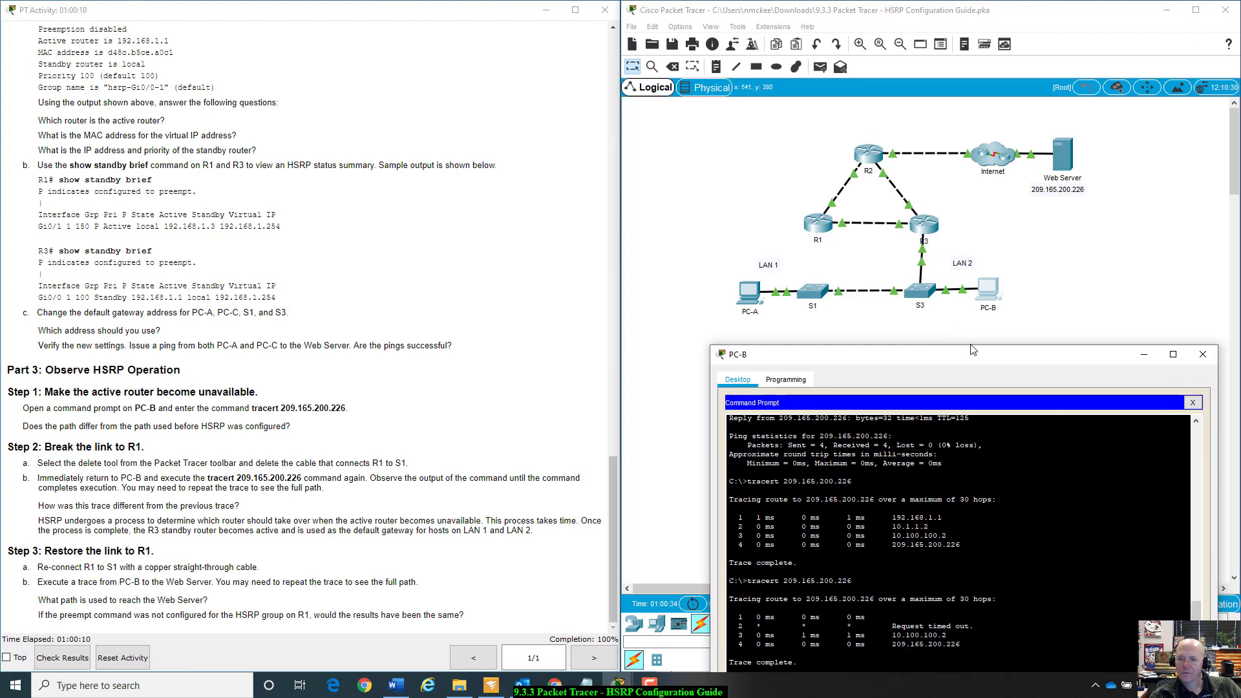
pyautogui.moveTo(967, 356); pyautogui.dragTo(962, 201)
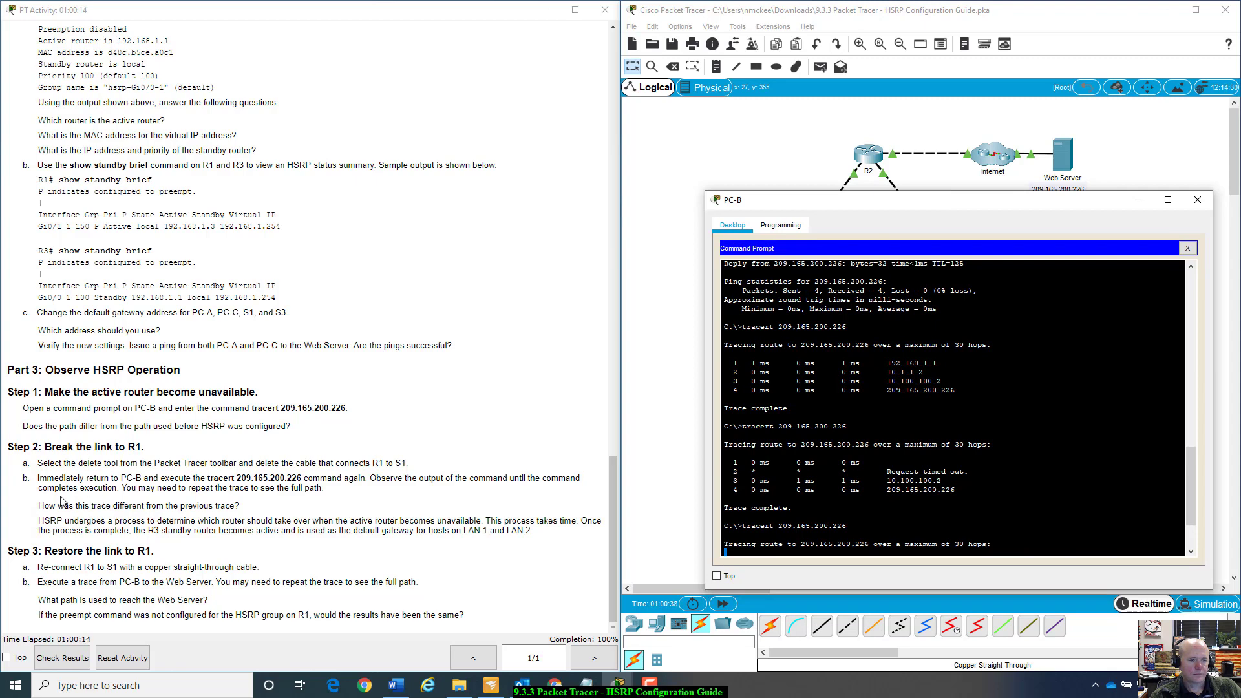
# - Highlight Step 2's question about the trace difference and the sentence explaining how HSRP chooses the router that takes over
pyautogui.moveTo(38, 507)
pyautogui.mouseDown()
pyautogui.moveTo(92, 522)
pyautogui.moveTo(246, 508)
pyautogui.mouseUp()
pyautogui.click(246, 508)
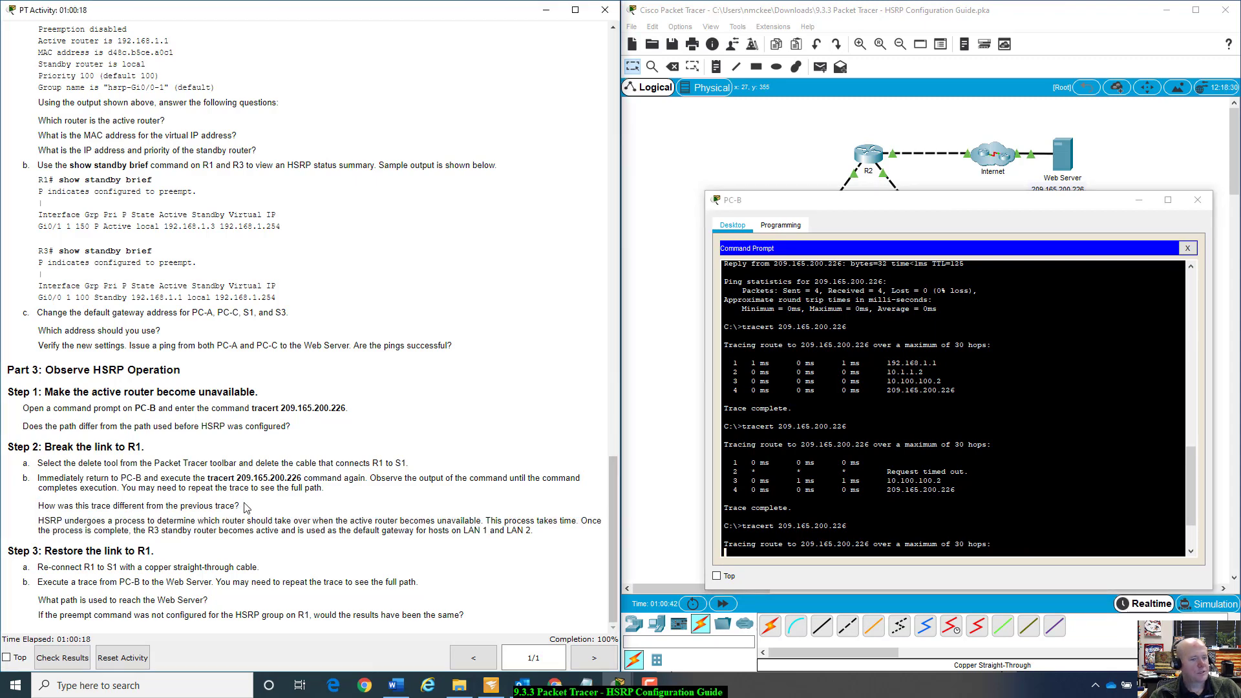
pyautogui.moveTo(41, 519); pyautogui.dragTo(487, 519)
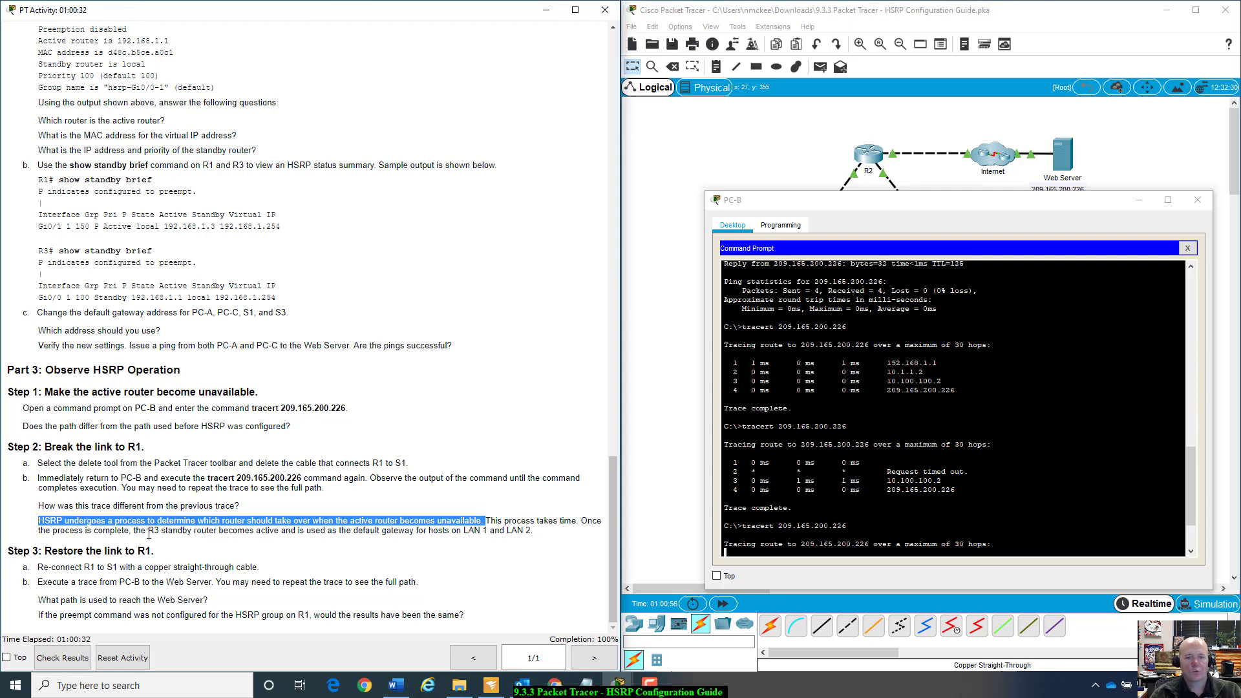
pyautogui.moveTo(825, 204); pyautogui.dragTo(804, 252)
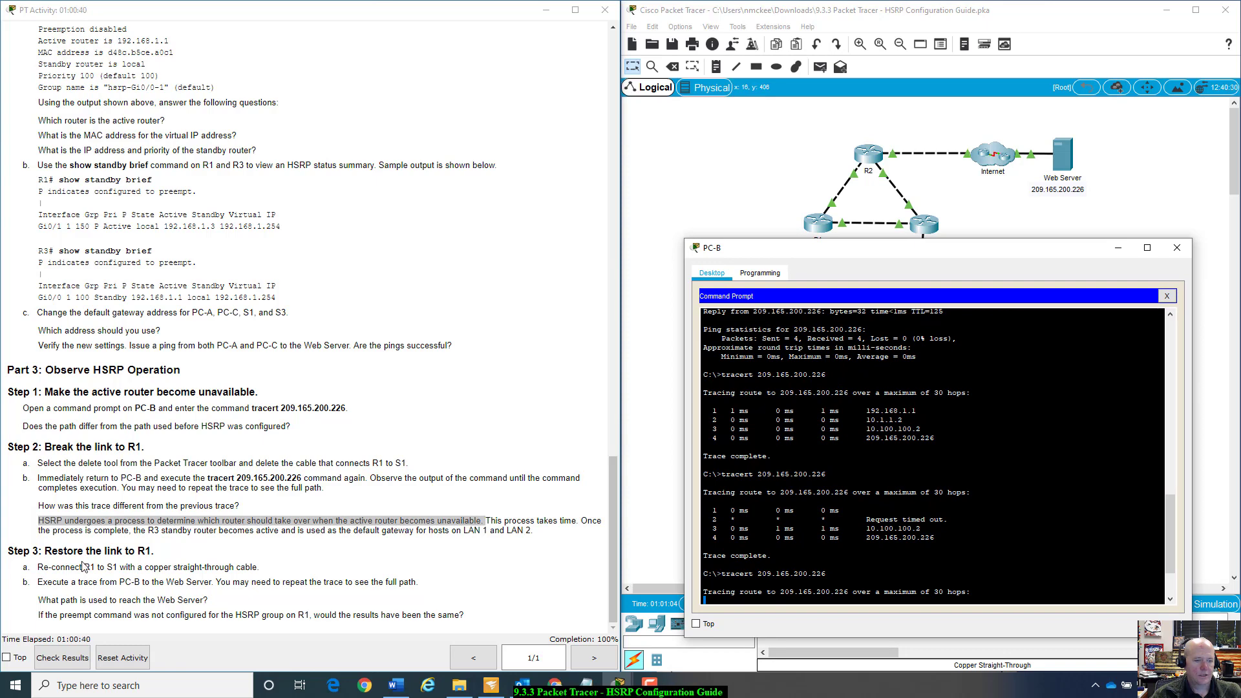
# - Reconnect R1's GigabitEthernet0/1 to S1's GigabitEthernet0/2 with a copper straight-through cable
pyautogui.click(738, 161)
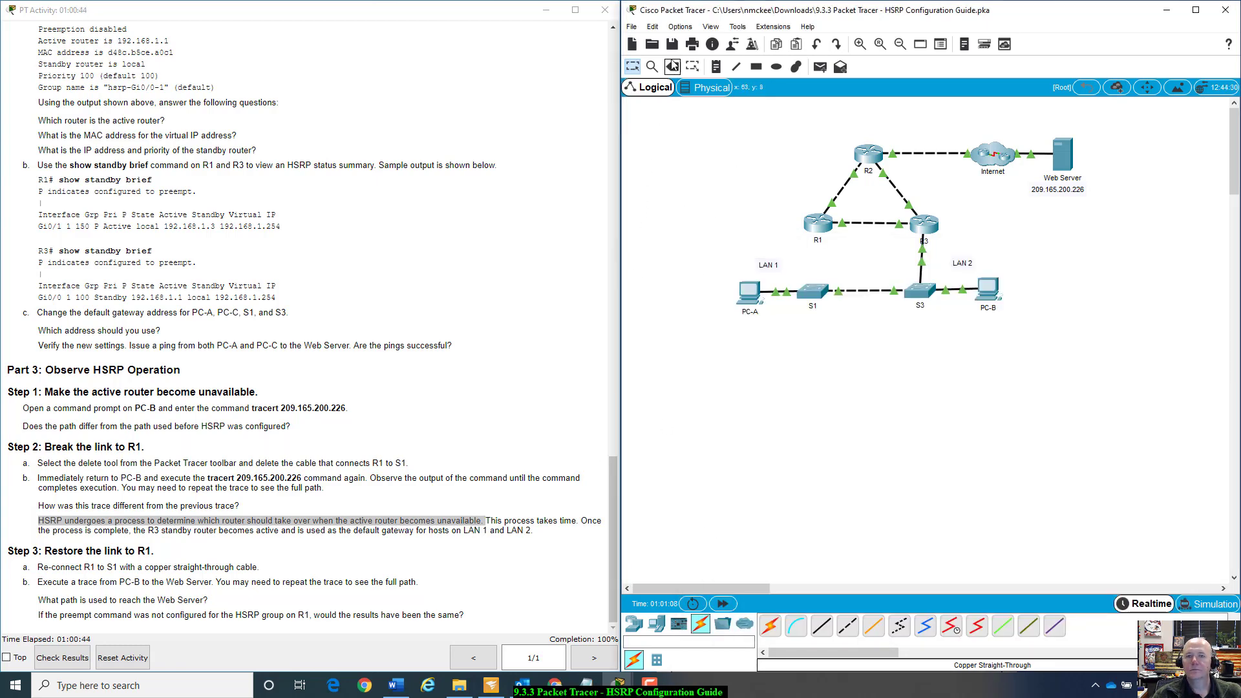
pyautogui.click(822, 626)
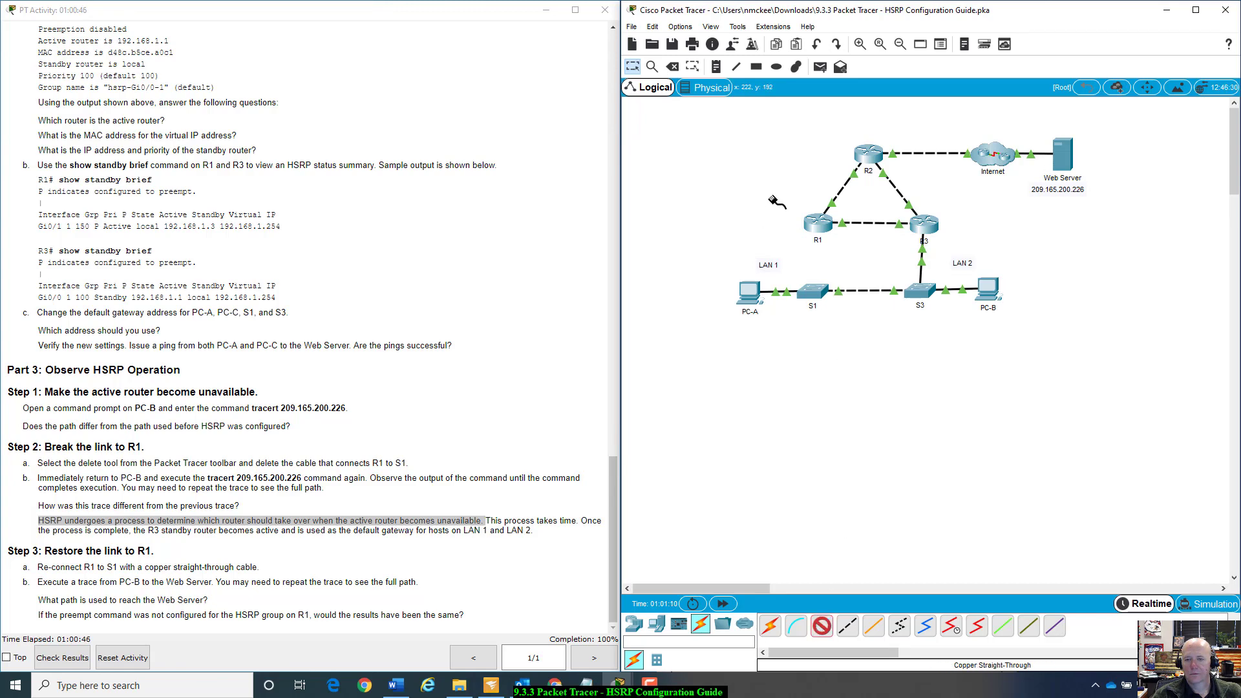
pyautogui.click(814, 230)
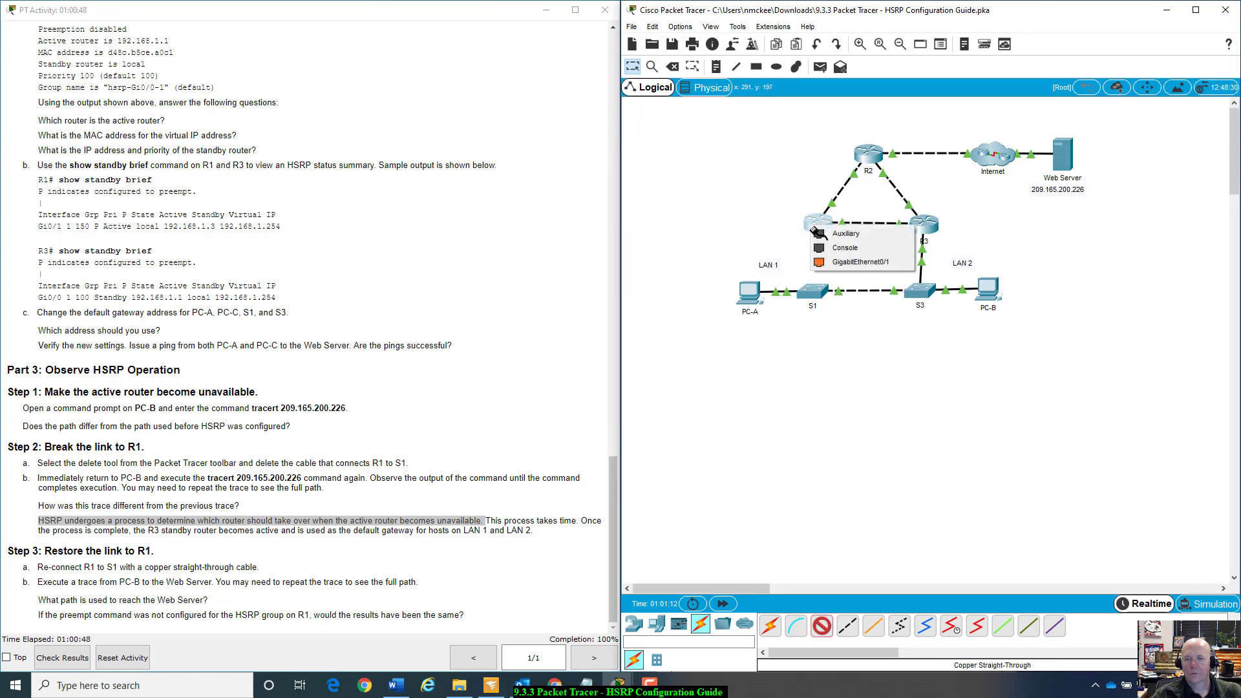
pyautogui.click(834, 262)
pyautogui.click(816, 292)
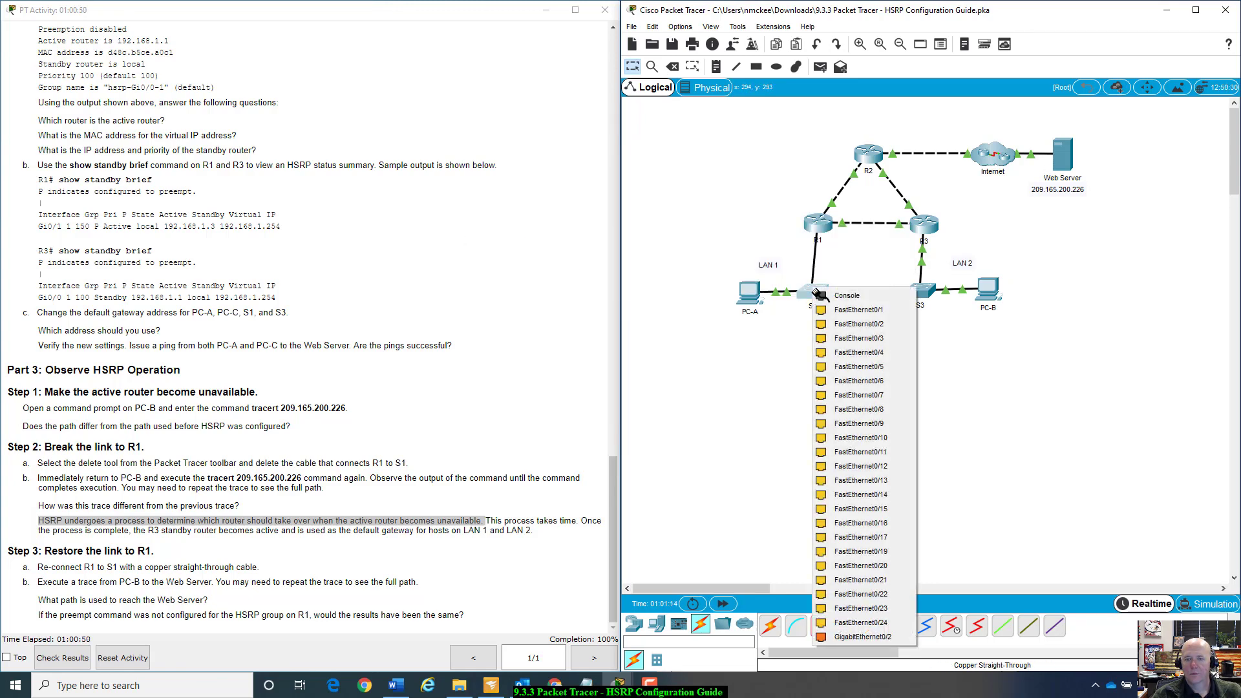
pyautogui.click(886, 639)
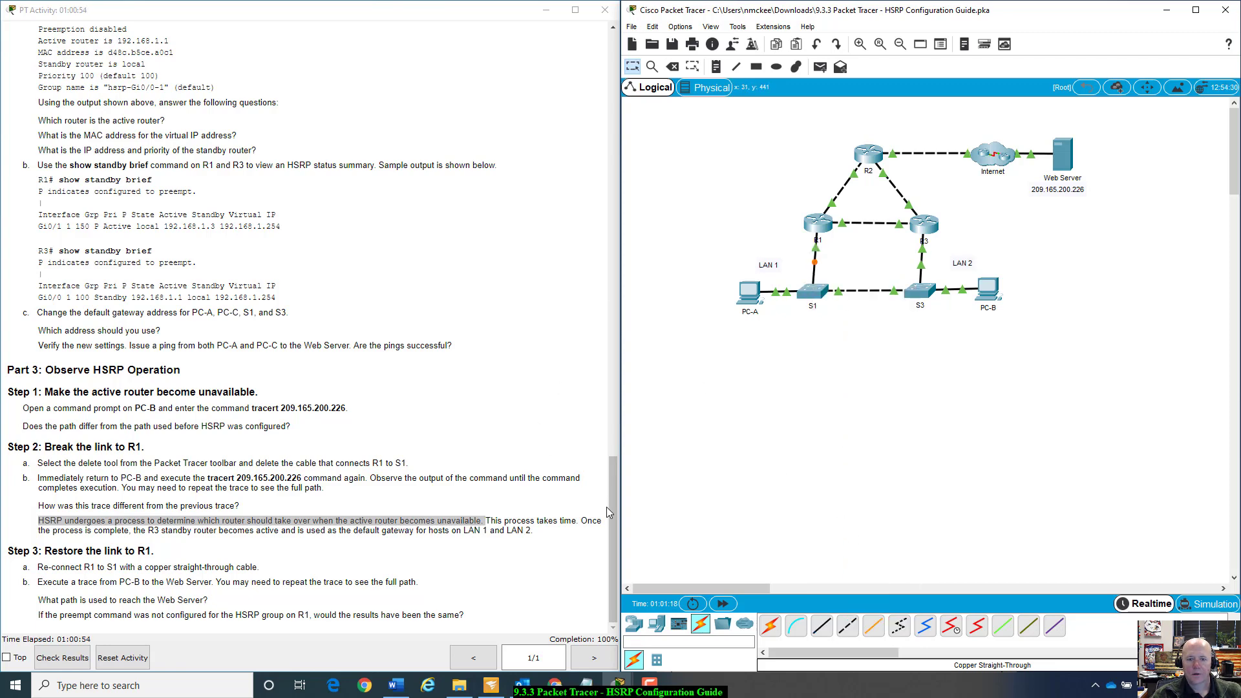
# - Check the Addressing Table in the instructions and fast-forward the network time for the restored R1-S1 link
pyautogui.moveTo(612, 507); pyautogui.dragTo(605, 67)
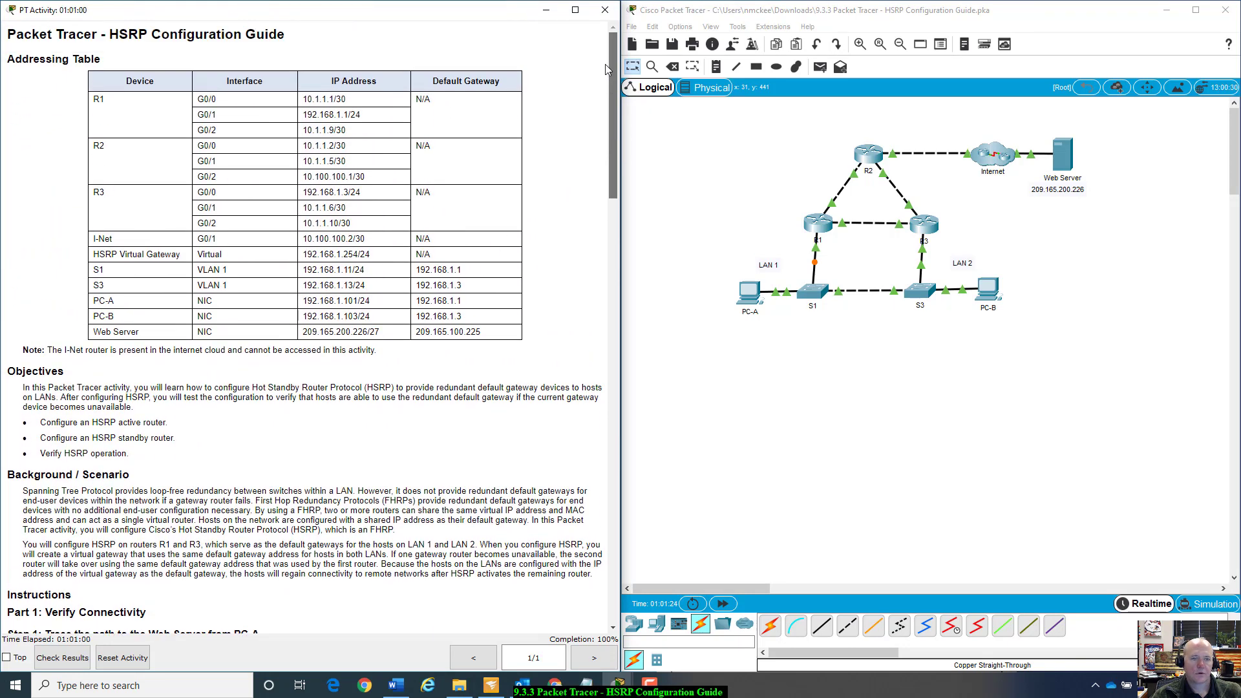
pyautogui.moveTo(605, 64); pyautogui.dragTo(626, 511)
pyautogui.click(779, 460)
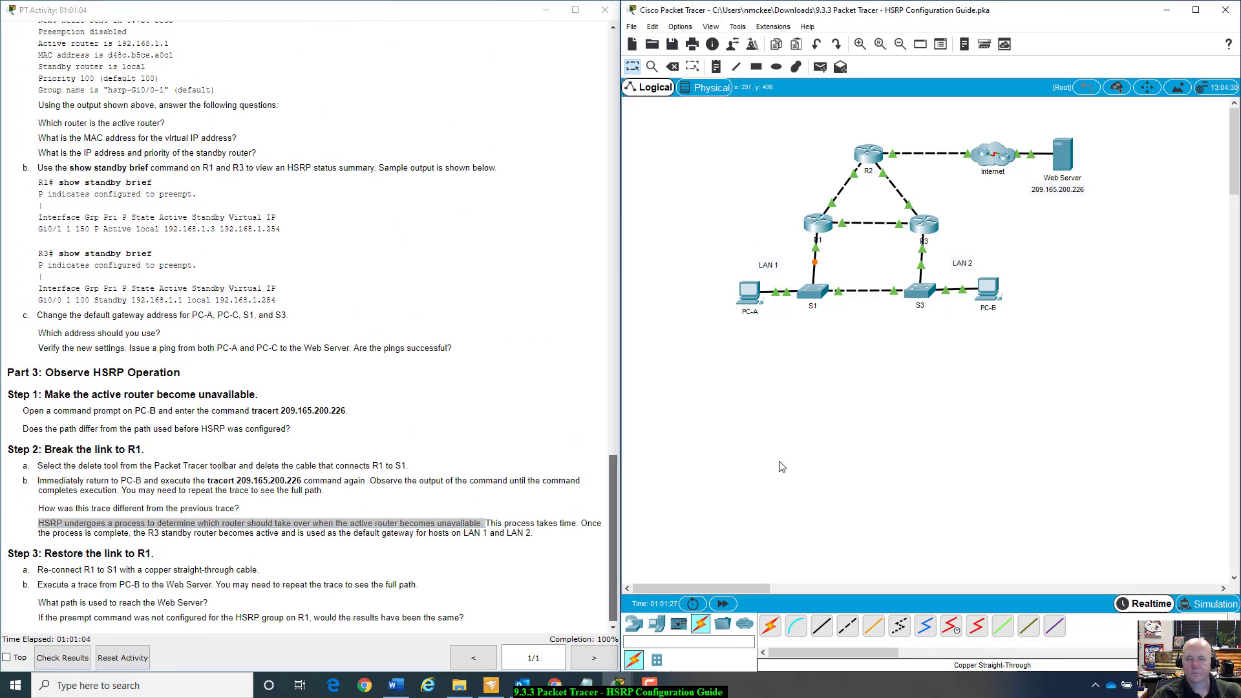
pyautogui.click(727, 608)
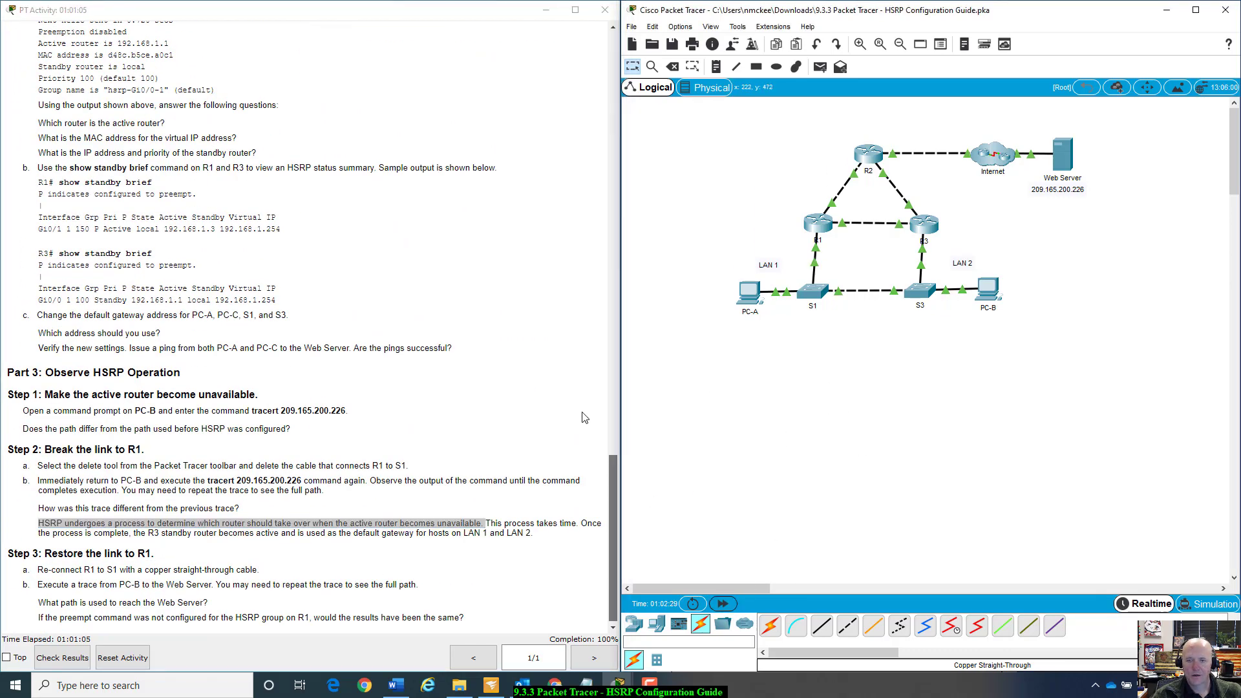
# - Review Step 3 of the activity instructions, highlighting the note about repeating the trace to see the full path
pyautogui.scroll(-1, 431, 454)
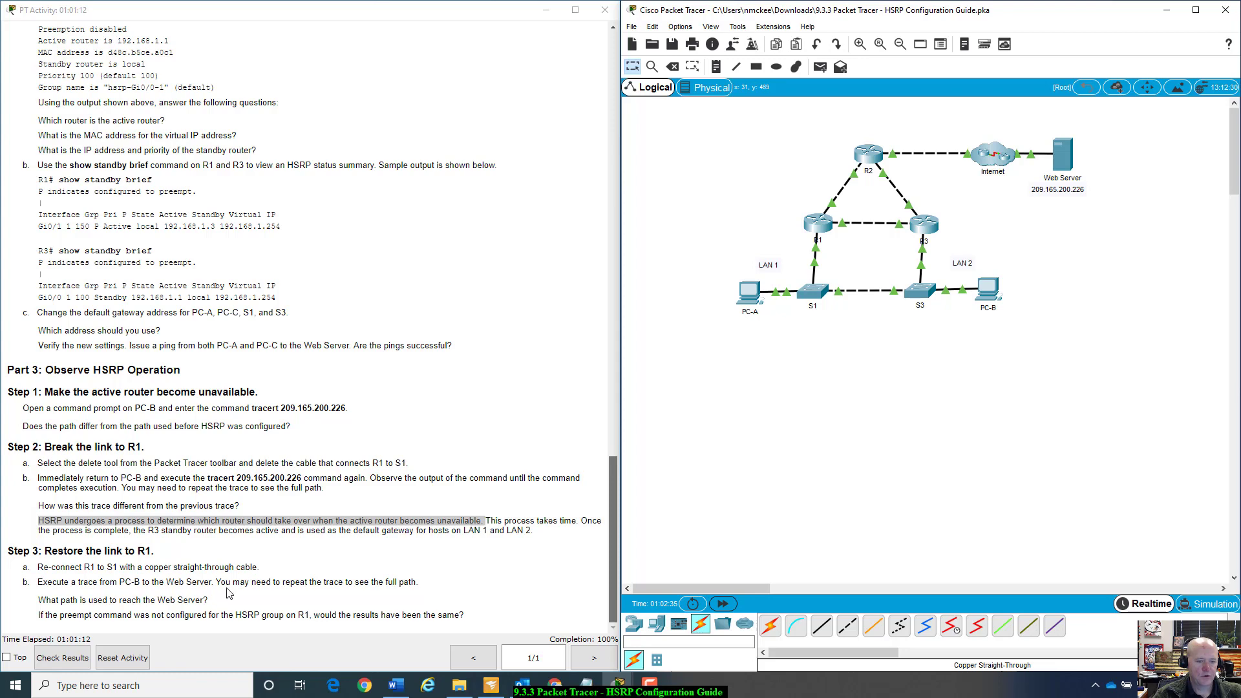
pyautogui.moveTo(229, 585)
pyautogui.mouseDown()
pyautogui.moveTo(384, 617)
pyautogui.moveTo(439, 587)
pyautogui.moveTo(418, 599)
pyautogui.mouseUp()
pyautogui.click(424, 585)
pyautogui.scroll(1, 424, 585)
pyautogui.scroll(-3, 668, 508)
pyautogui.scroll(-1, 447, 518)
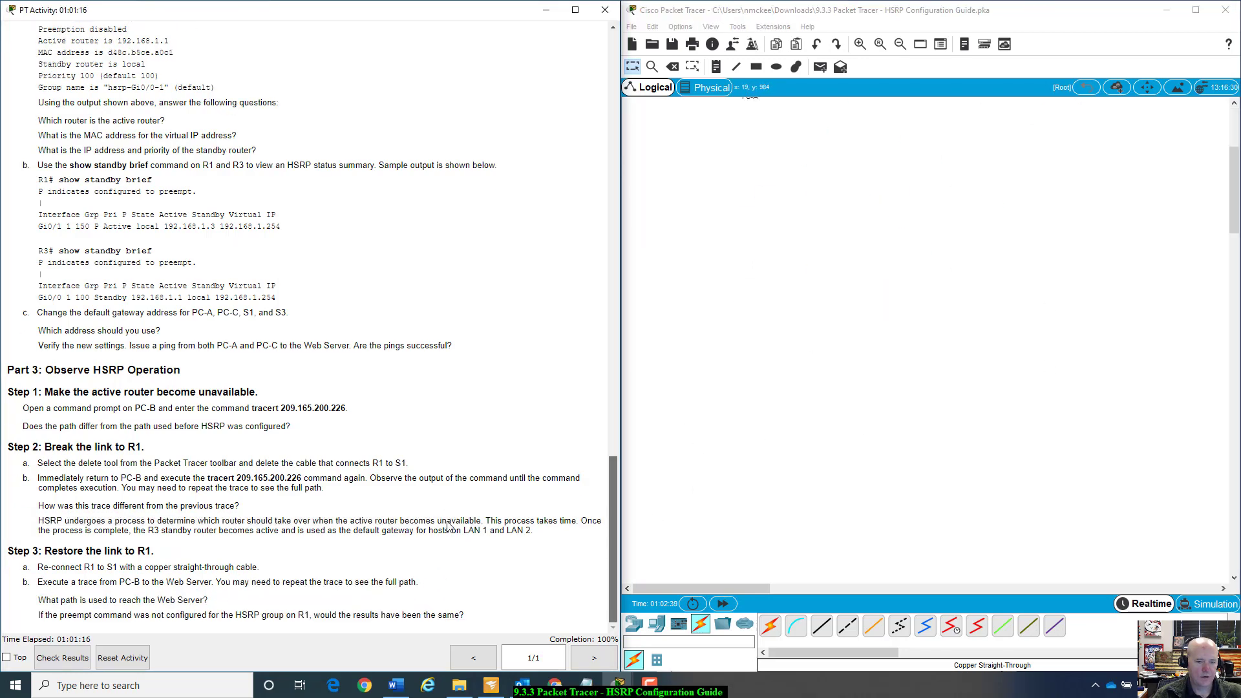
pyautogui.scroll(3, 534, 509)
pyautogui.scroll(3, 1218, 346)
pyautogui.scroll(-3, 609, 495)
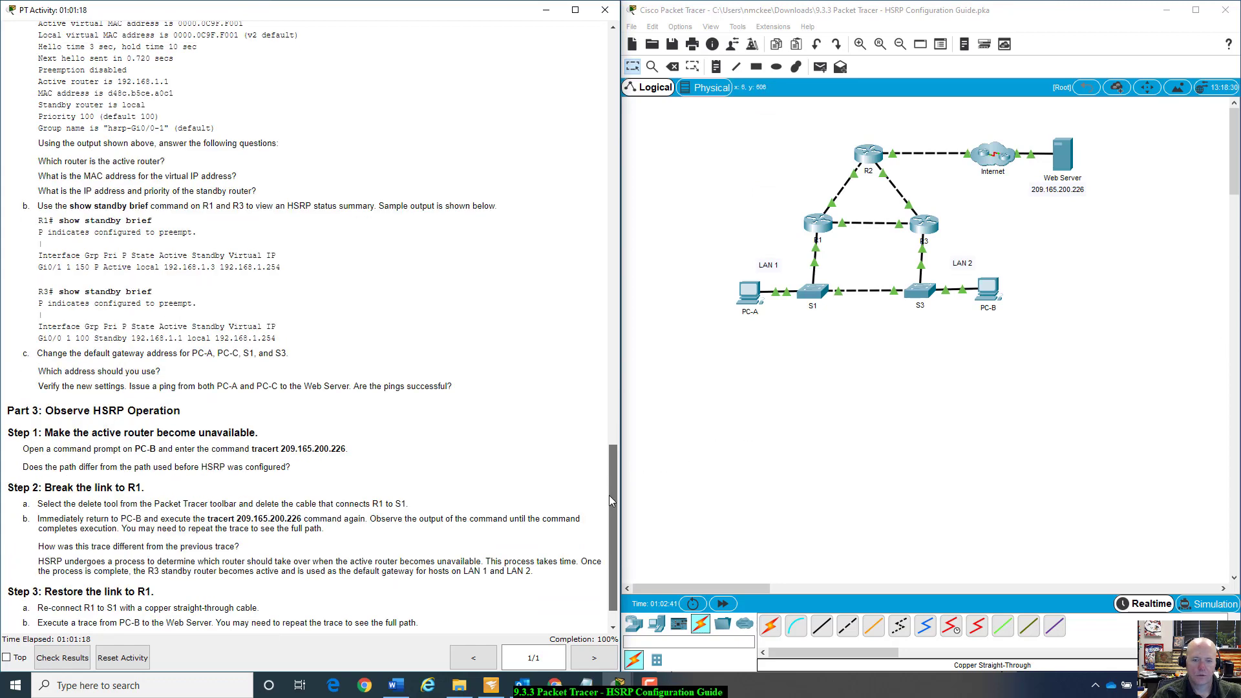
pyautogui.scroll(-1, 611, 499)
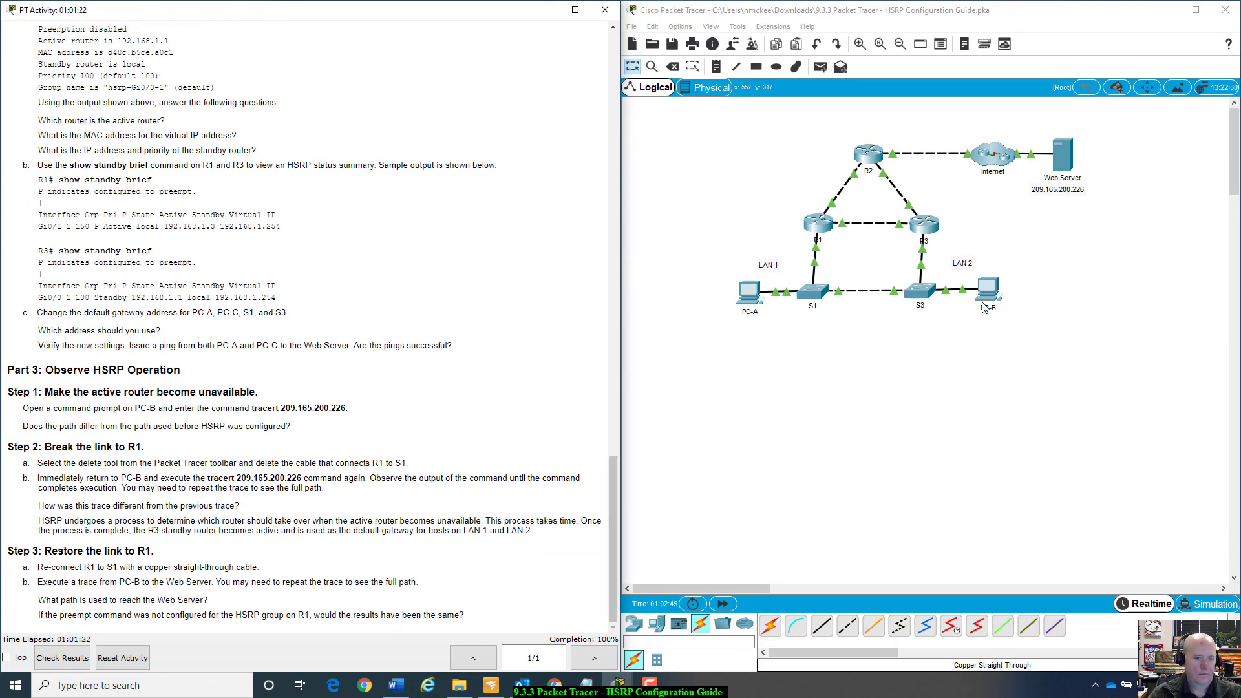
# - Reopen PC-B's command prompt and run tracert 209.165.200.226 over the restored link
pyautogui.click(983, 307)
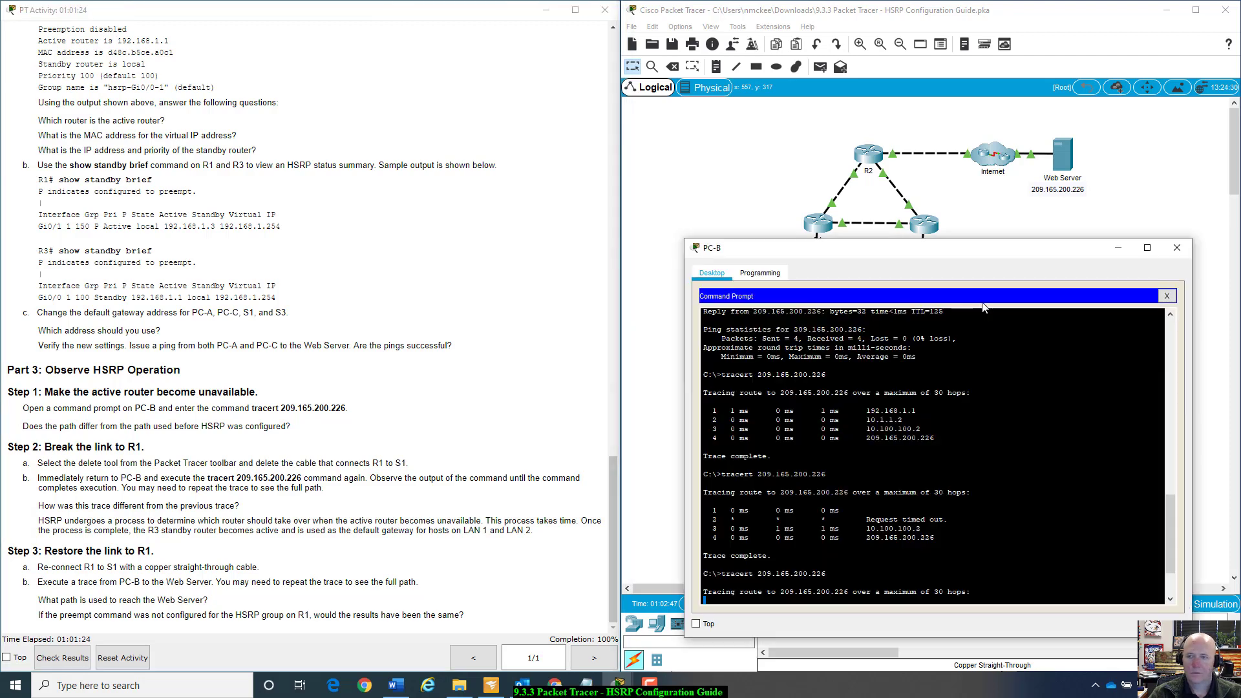
pyautogui.moveTo(997, 249); pyautogui.dragTo(1020, 175)
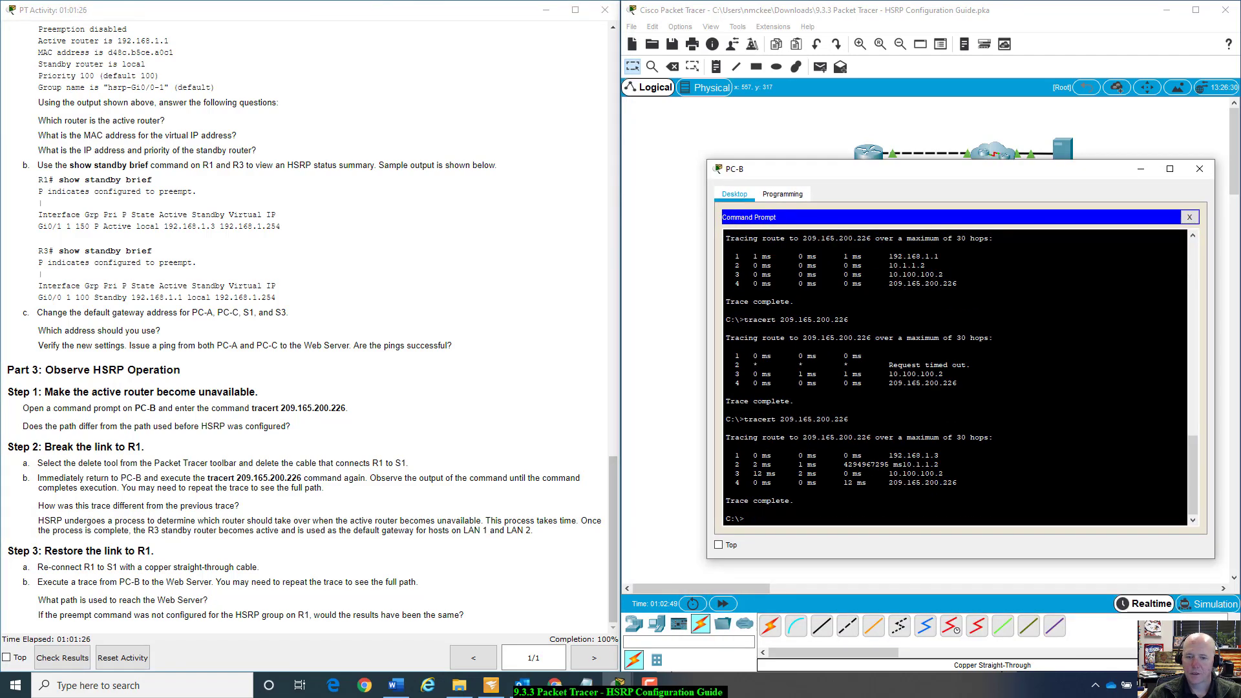
pyautogui.press('Up')
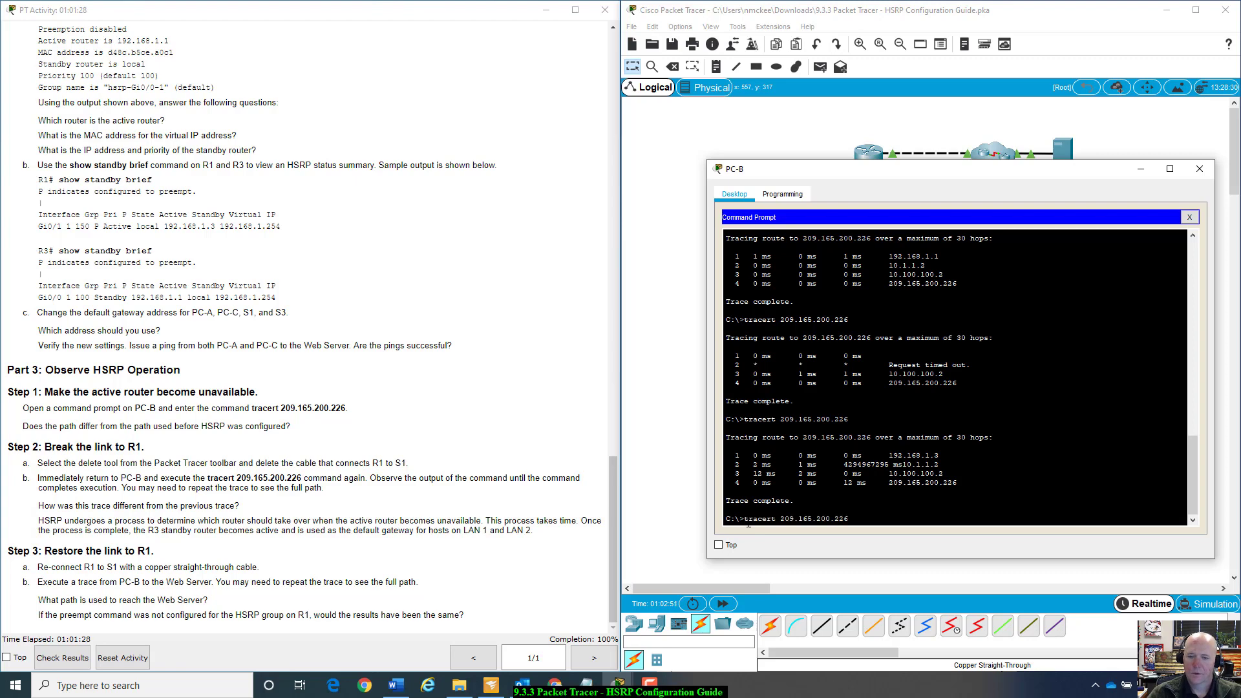
pyautogui.press('Return')
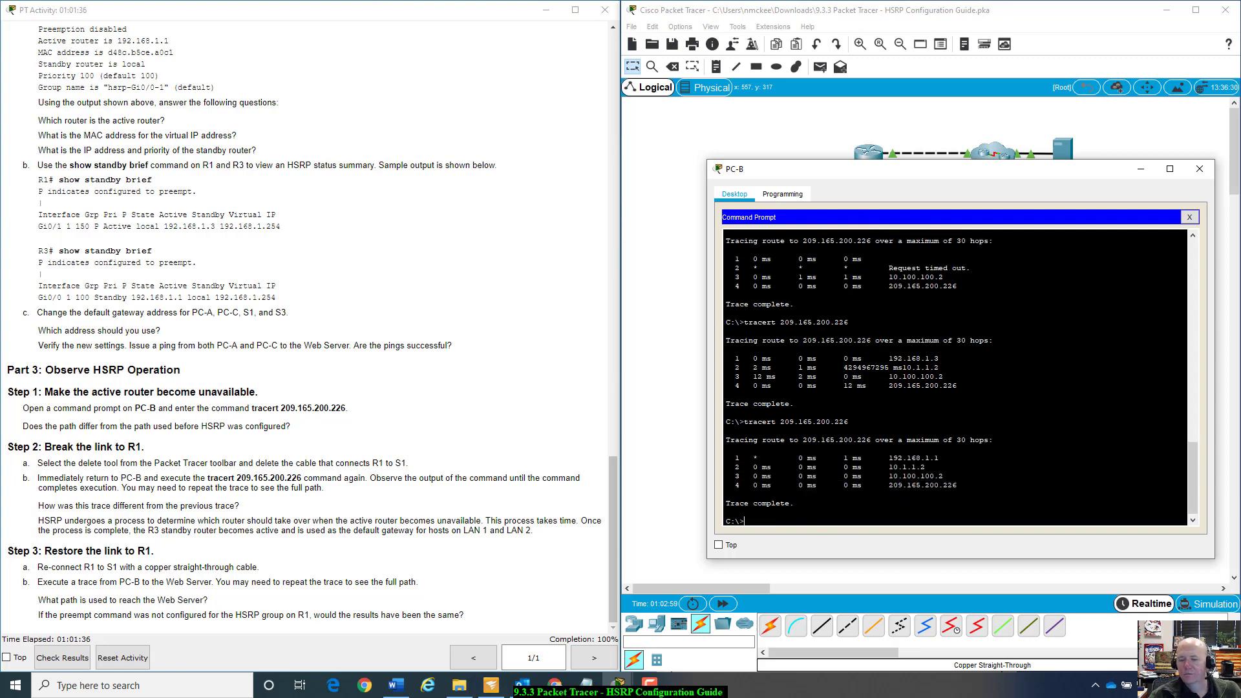
# - Uncover the topology and highlight the latest trace's hop addresses together with Step 3's questions about the path and the preempt command
pyautogui.moveTo(1028, 175); pyautogui.dragTo(989, 334)
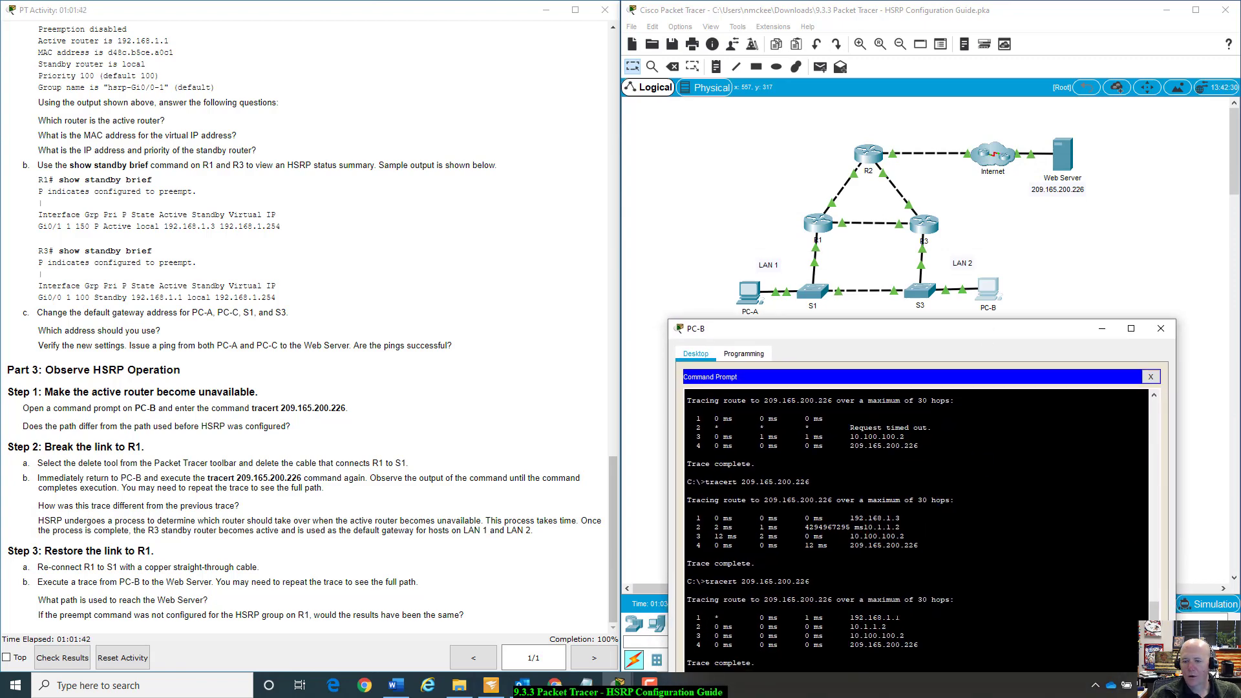
pyautogui.moveTo(891, 619); pyautogui.dragTo(860, 619)
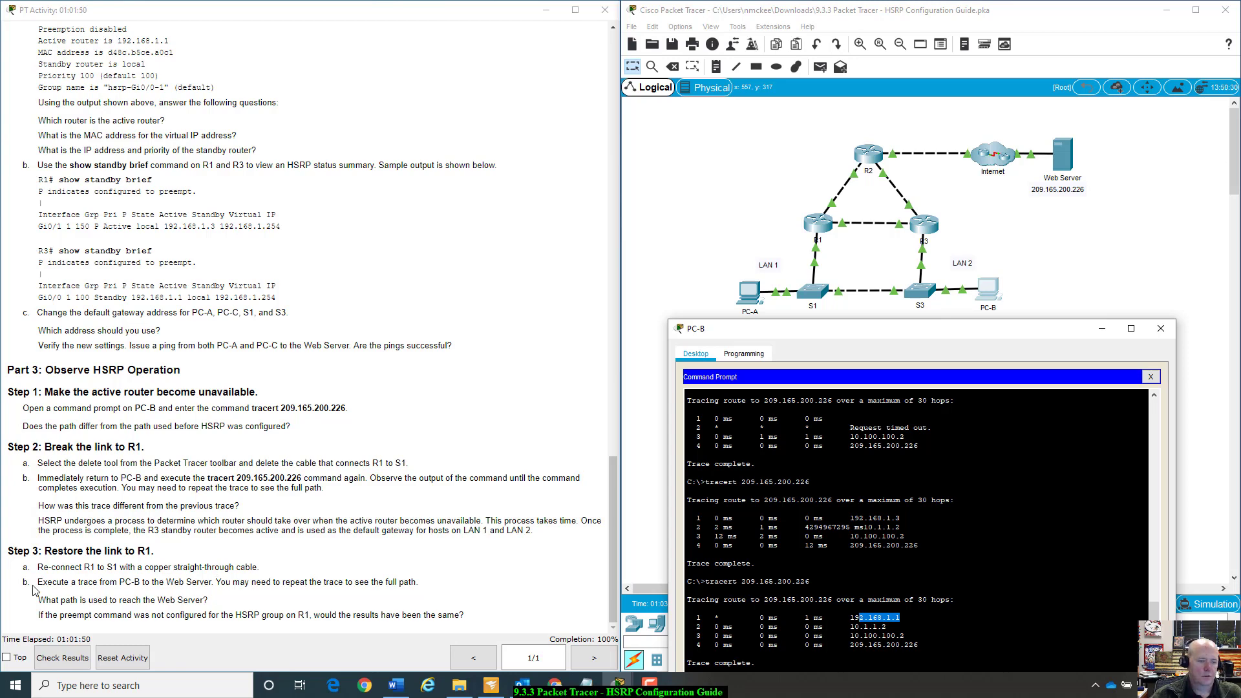
pyautogui.moveTo(36, 602); pyautogui.dragTo(231, 607)
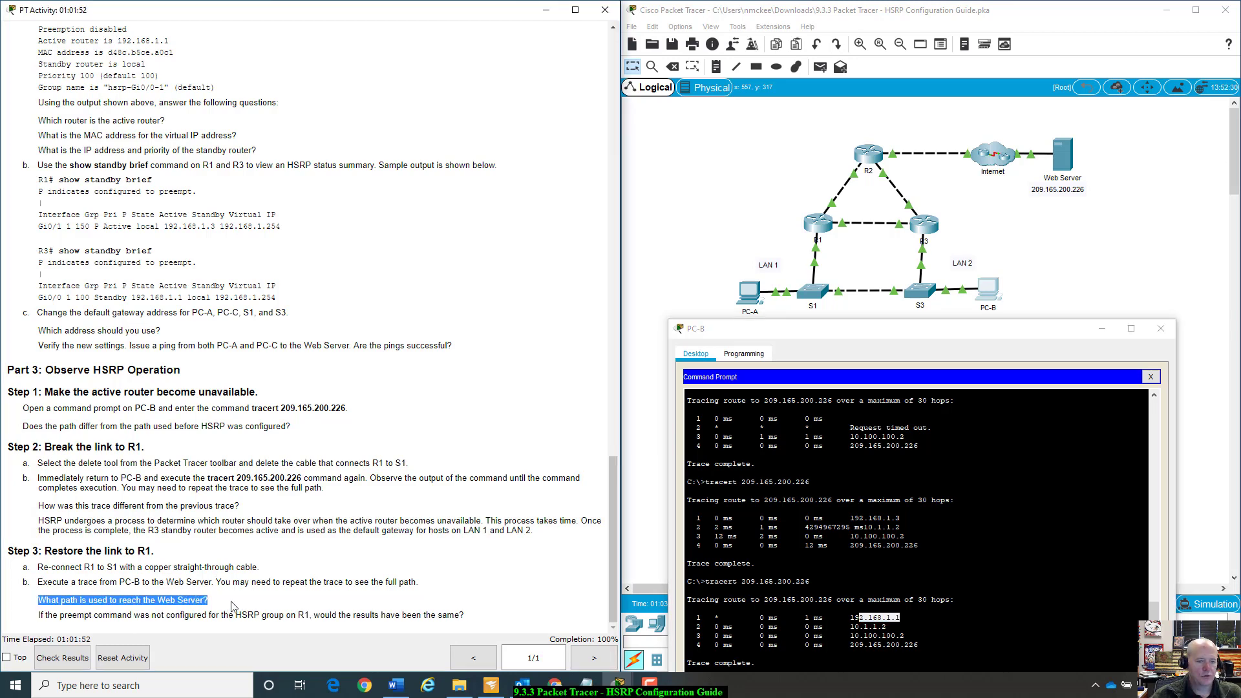
pyautogui.click(235, 606)
pyautogui.moveTo(851, 617); pyautogui.dragTo(919, 645)
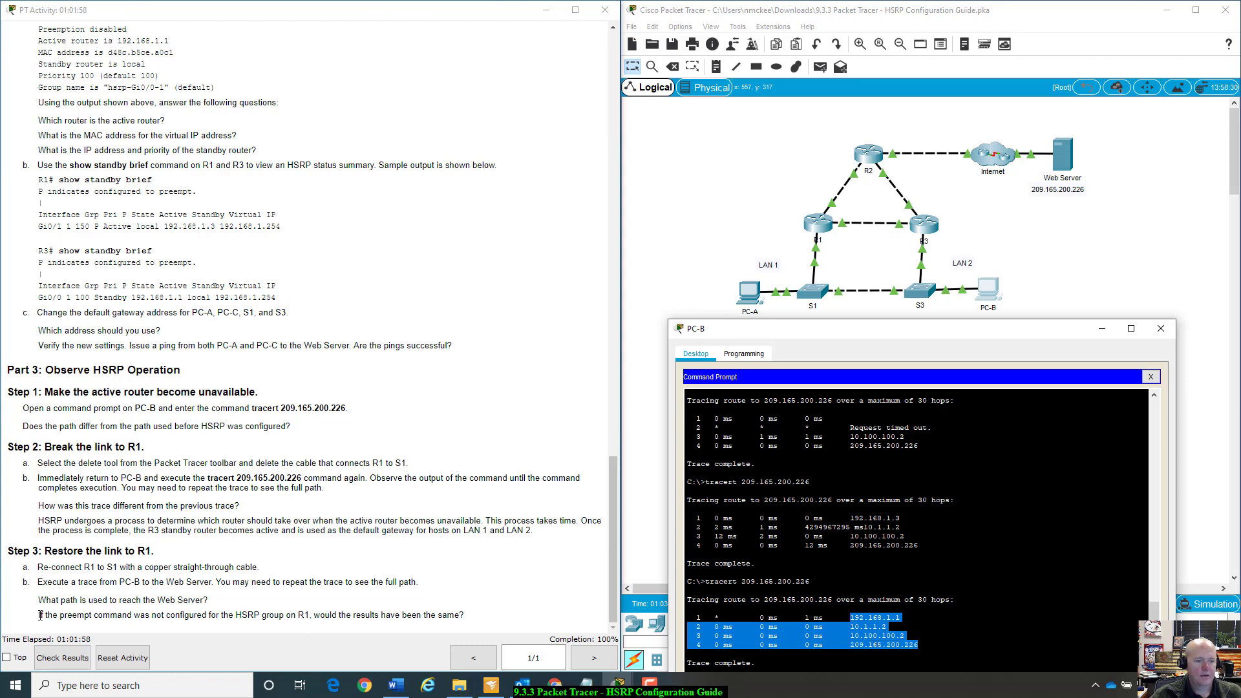
pyautogui.moveTo(41, 614); pyautogui.dragTo(477, 626)
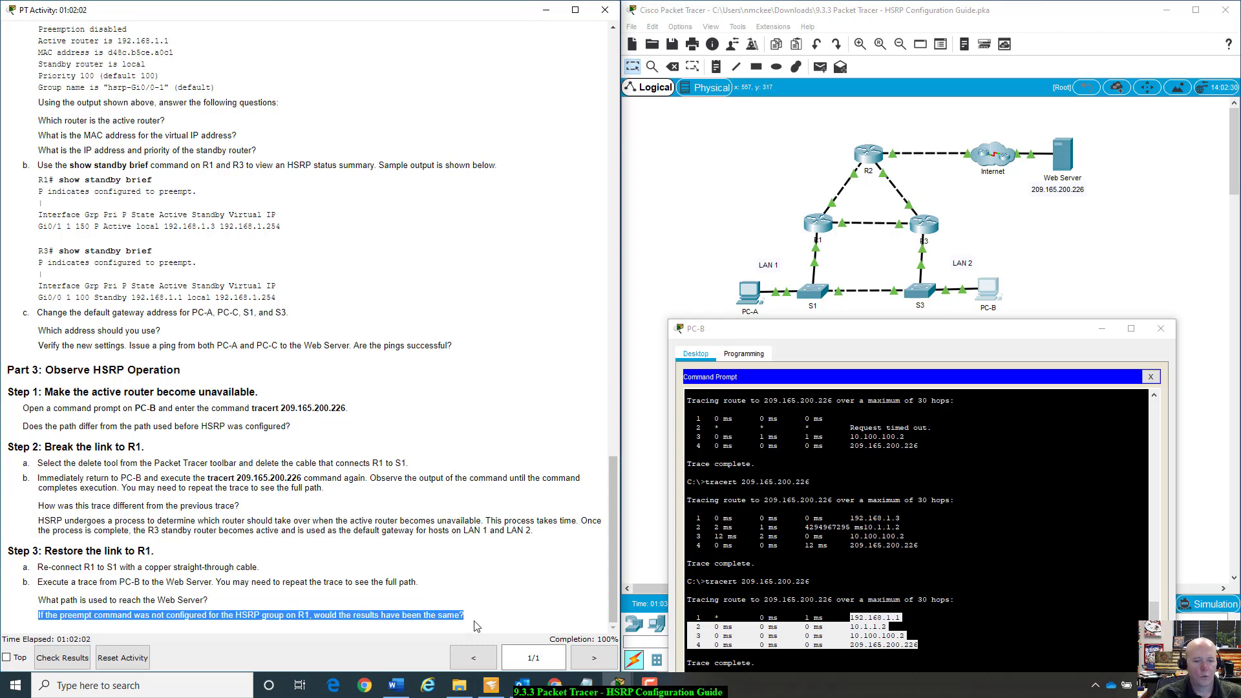
# - Compare PC-B's earlier traces to 209.165.200.226 with the latest one and the router topology, and close PC-B's window
pyautogui.click(482, 624)
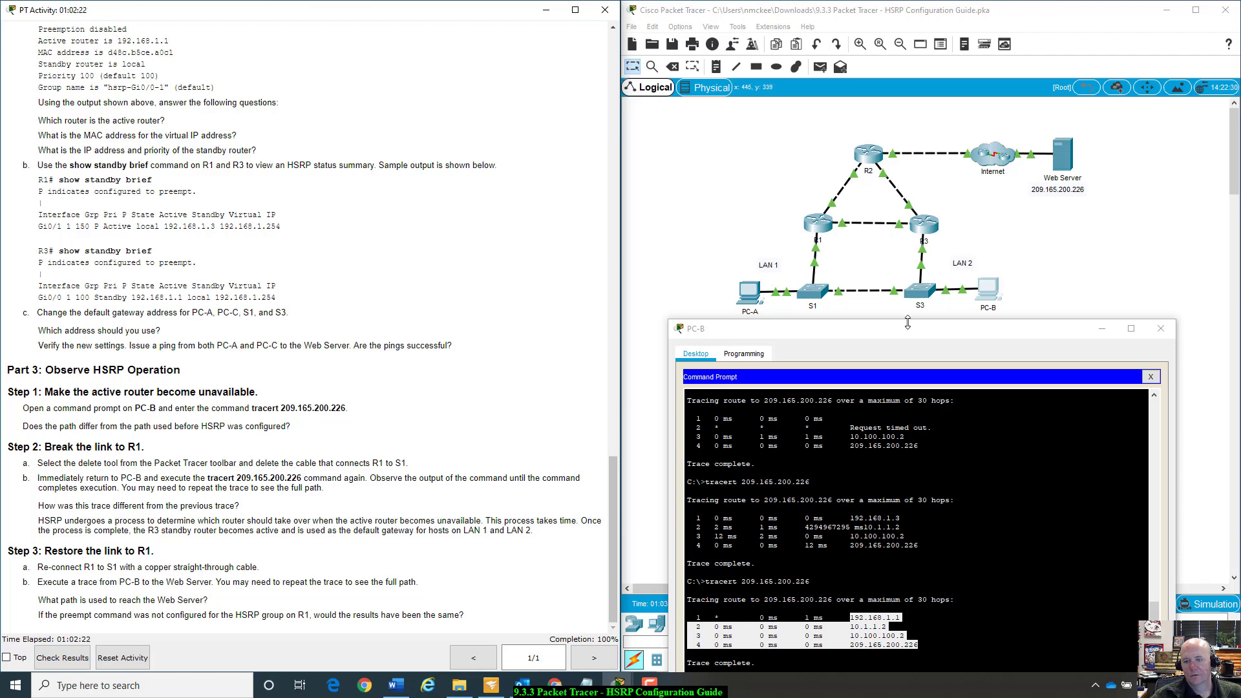
pyautogui.moveTo(905, 330); pyautogui.dragTo(898, 279)
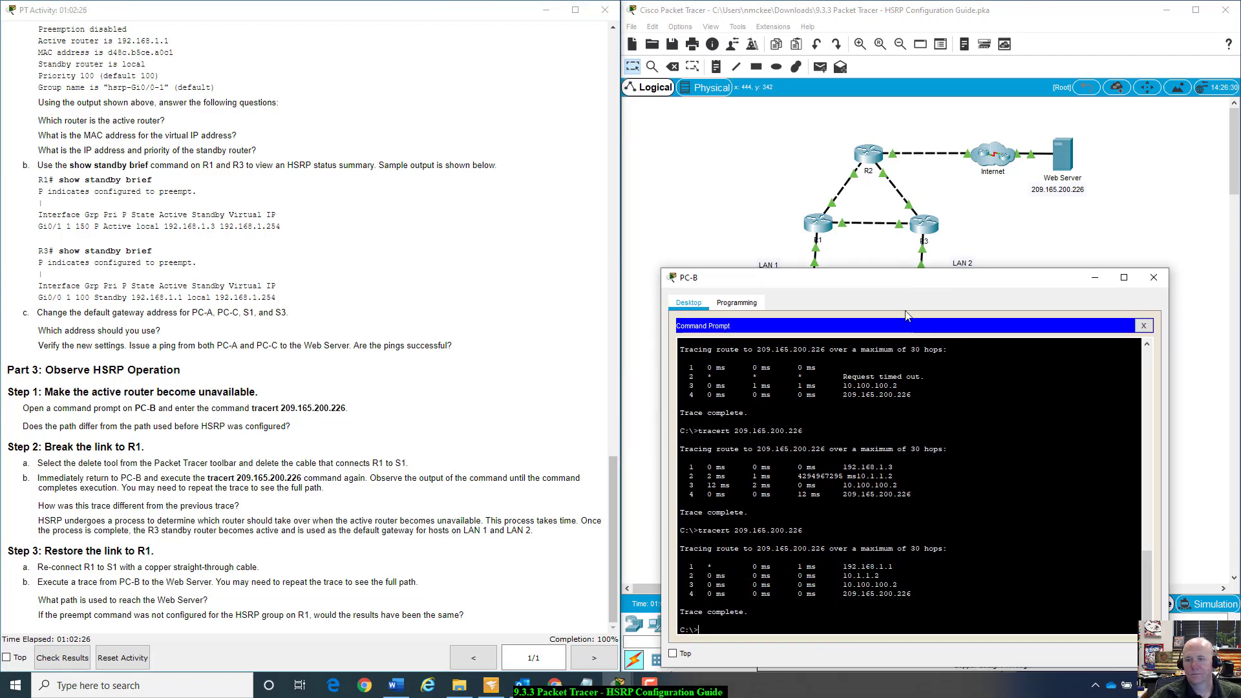
pyautogui.moveTo(917, 287); pyautogui.dragTo(920, 371)
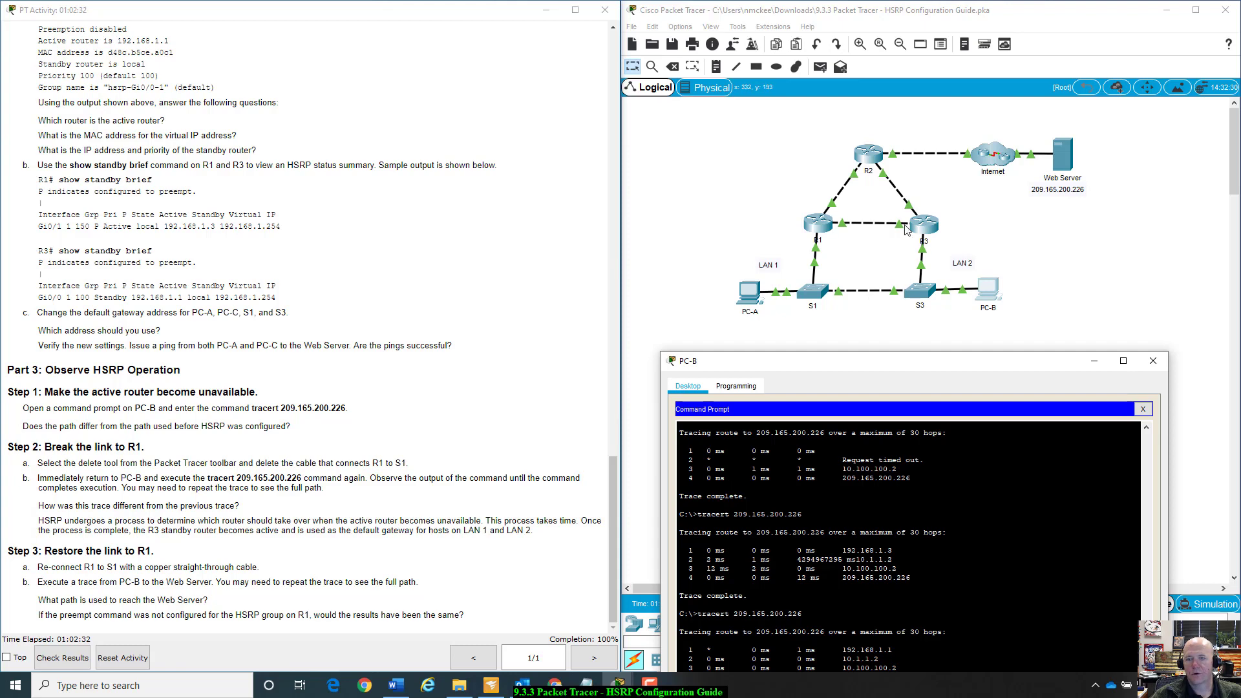
pyautogui.moveTo(935, 370); pyautogui.dragTo(883, 251)
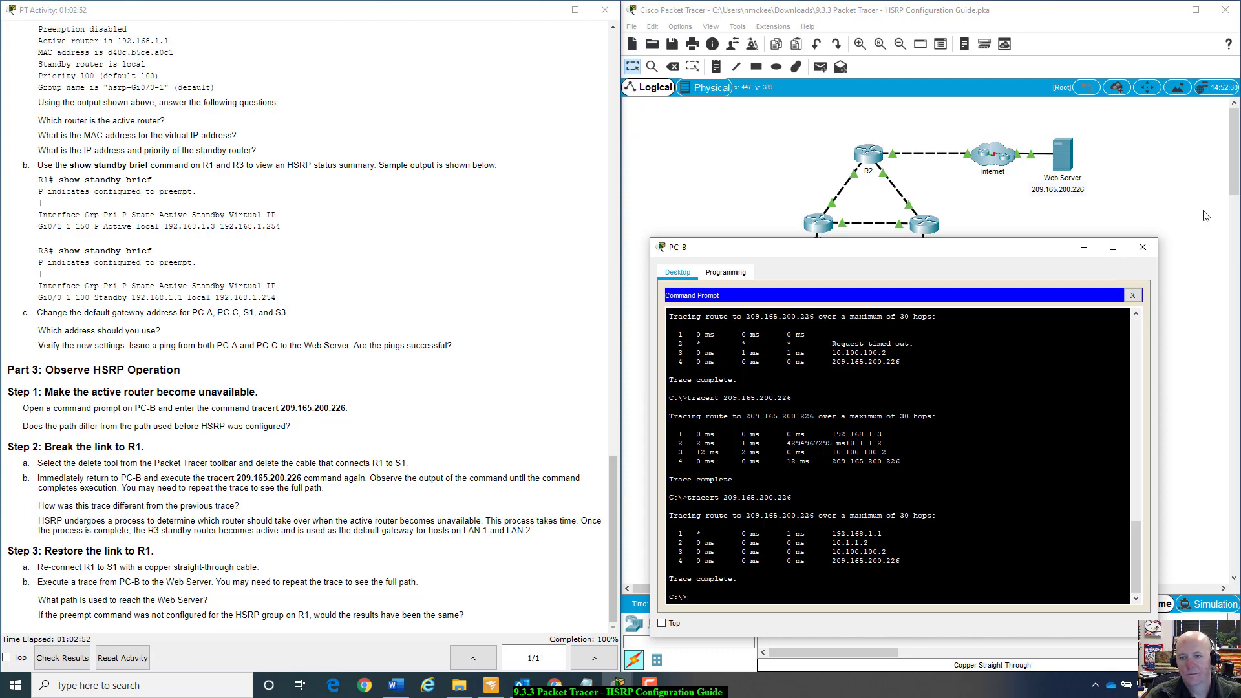
pyautogui.scroll(10, 899, 453)
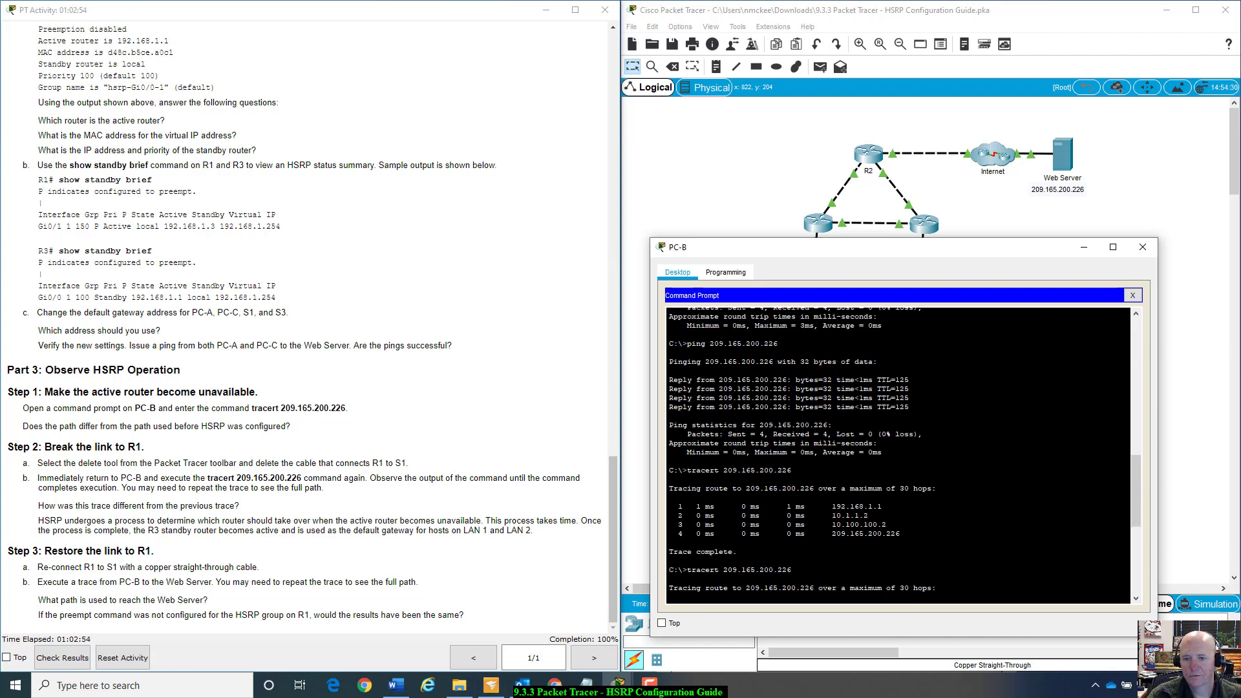
pyautogui.scroll(-10, 899, 453)
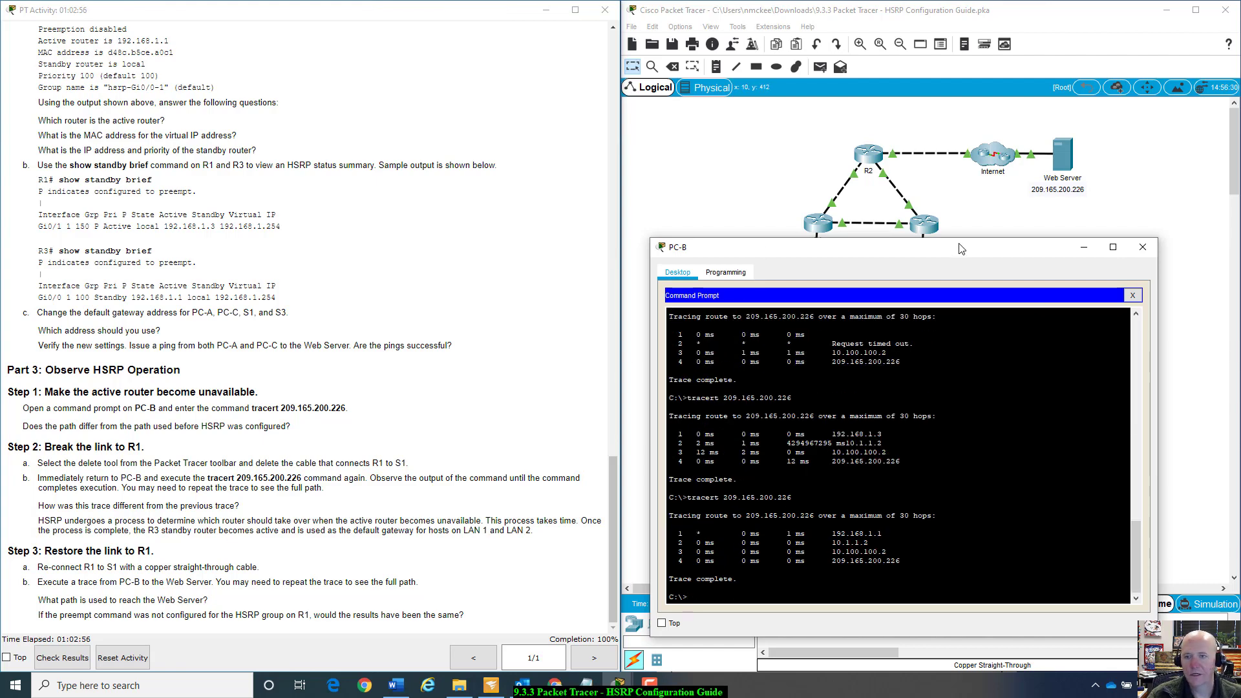
pyautogui.click(1143, 247)
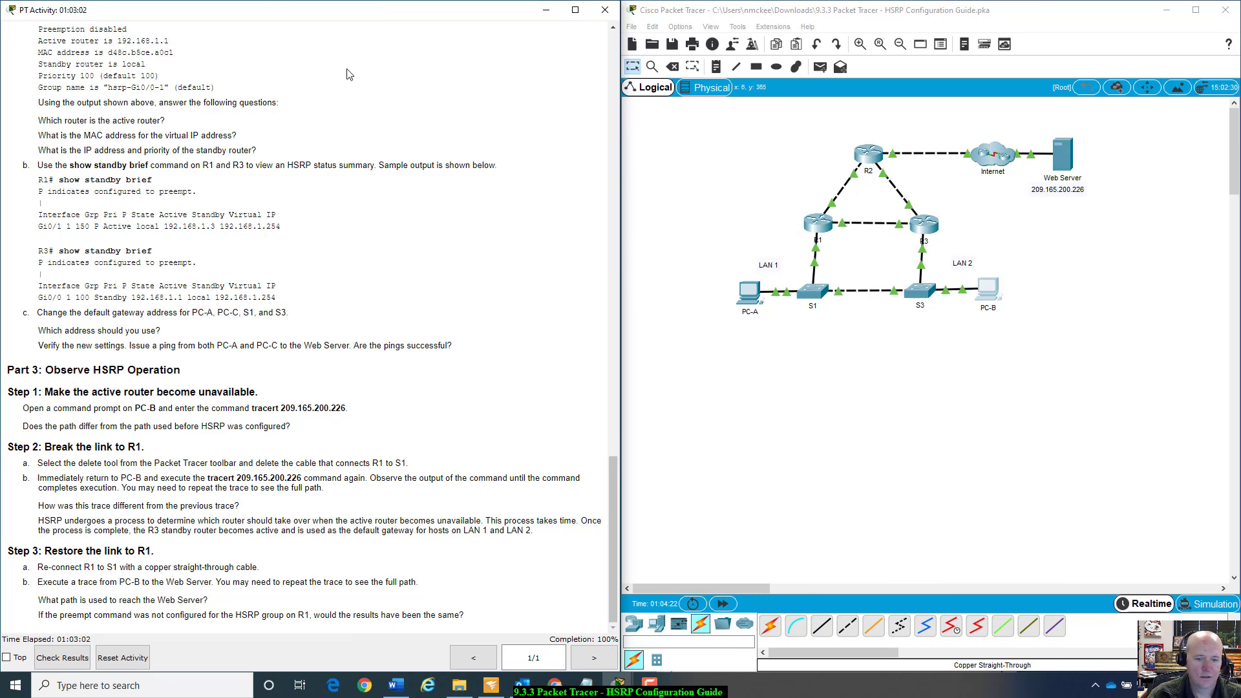
# - Review the activity instructions from the Addressing Table through the Part 1 connectivity steps and the Part 2 HSRP configuration and verification
pyautogui.scroll(2, 197, 367)
pyautogui.scroll(15, 197, 367)
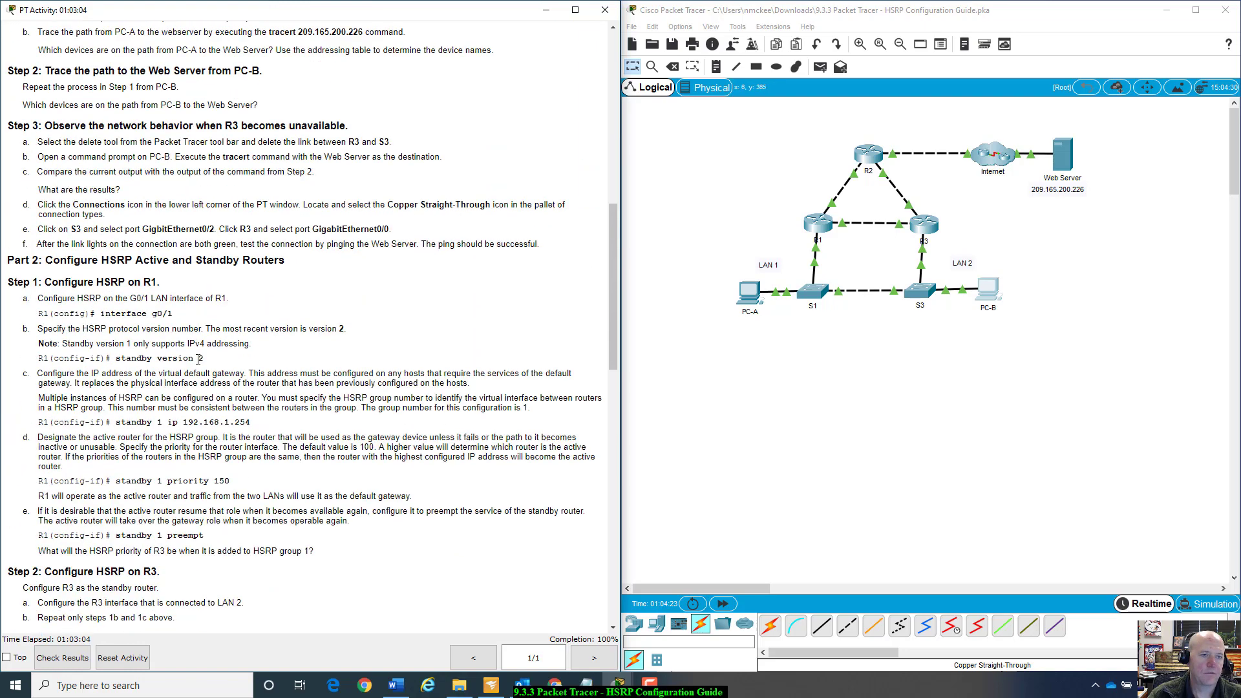
pyautogui.scroll(3, 197, 364)
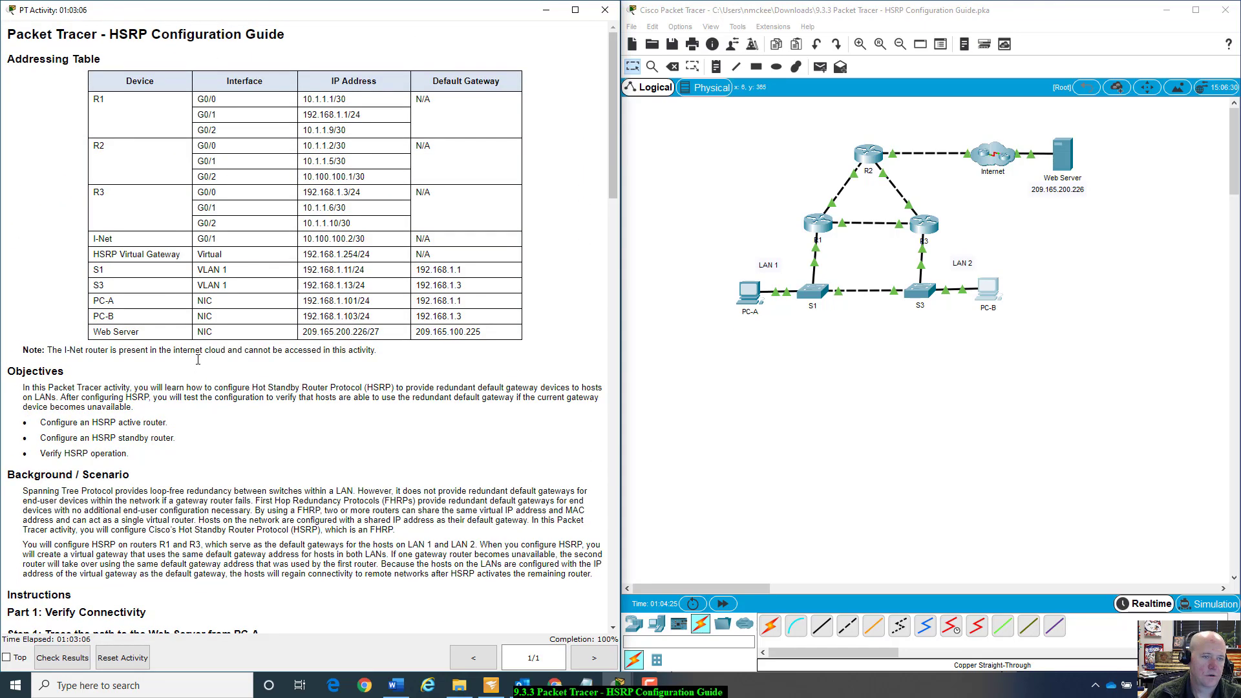
pyautogui.scroll(-8, 197, 364)
pyautogui.scroll(-10, 198, 360)
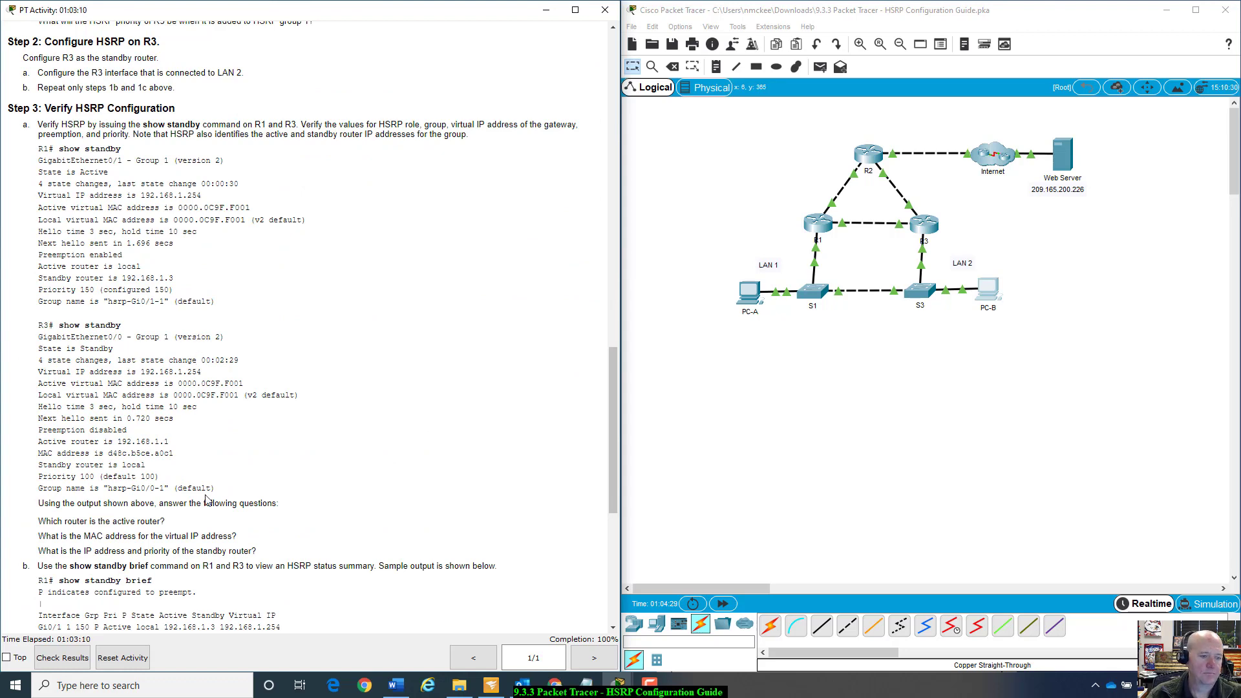
pyautogui.scroll(-2, 207, 500)
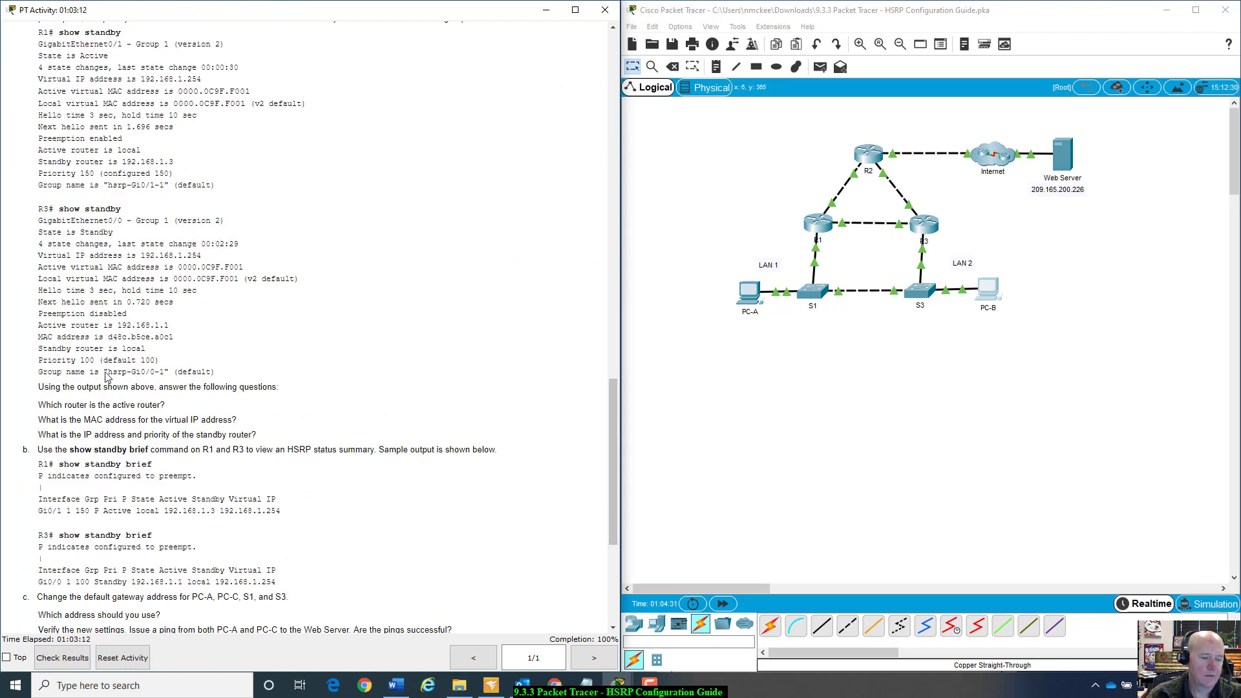
pyautogui.scroll(1, 207, 531)
pyautogui.scroll(20, 207, 531)
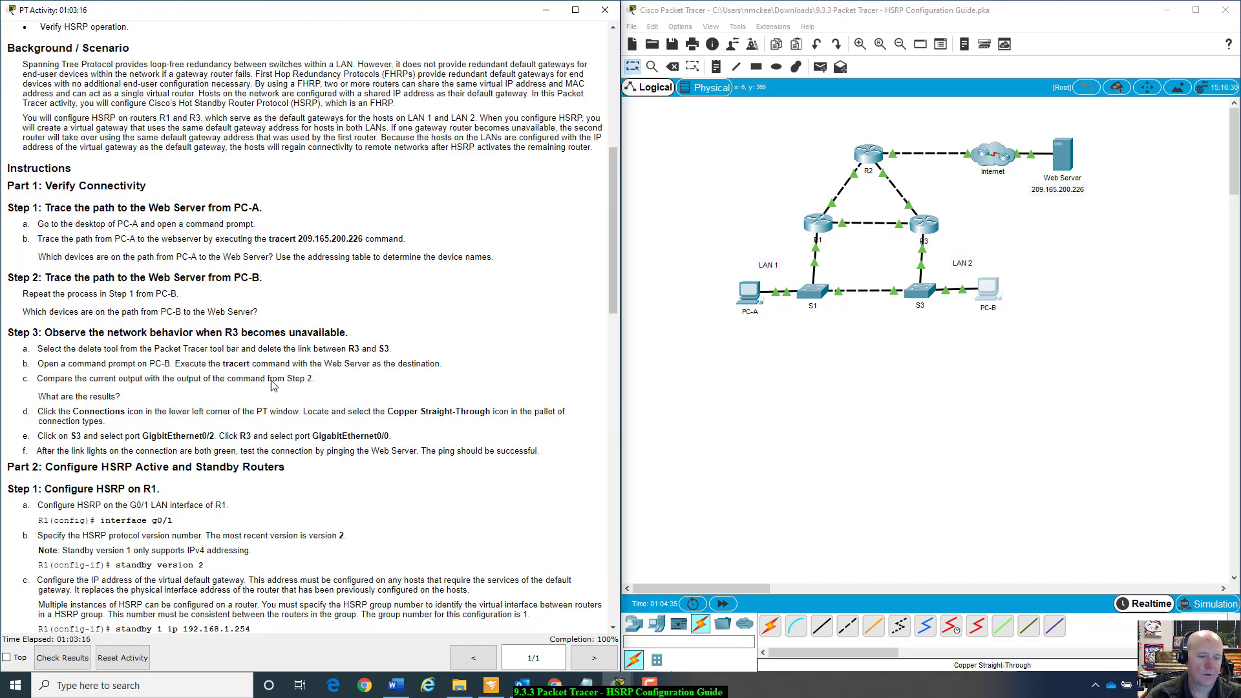
pyautogui.scroll(-20, 271, 386)
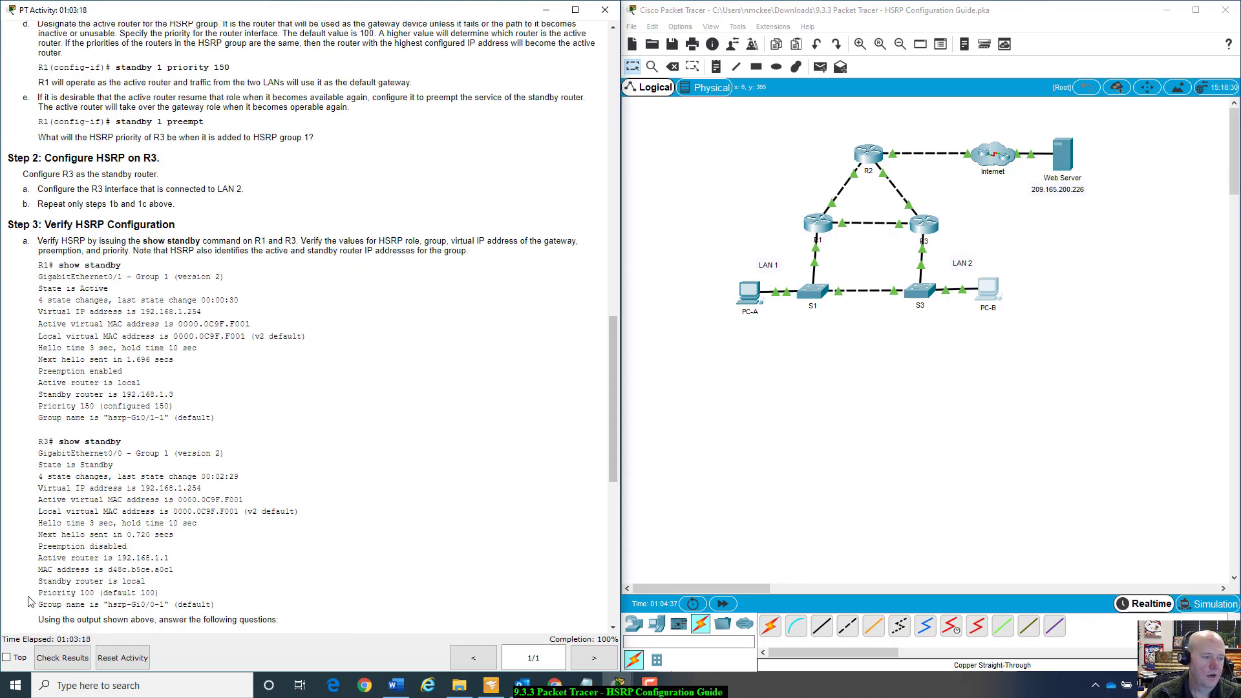